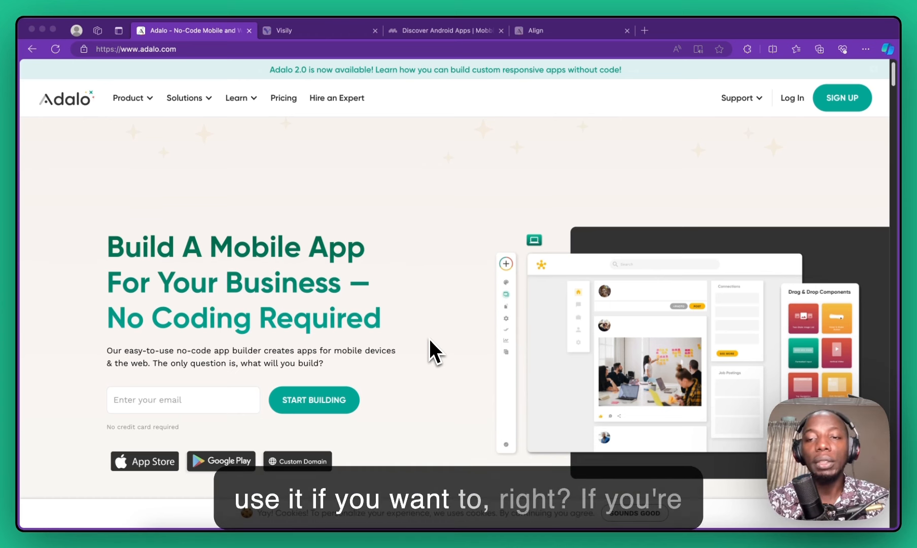
Step: Switch to the Visily Wiki & Docs wireframe board
{"action": "left_click", "coordinate": [310, 30]}
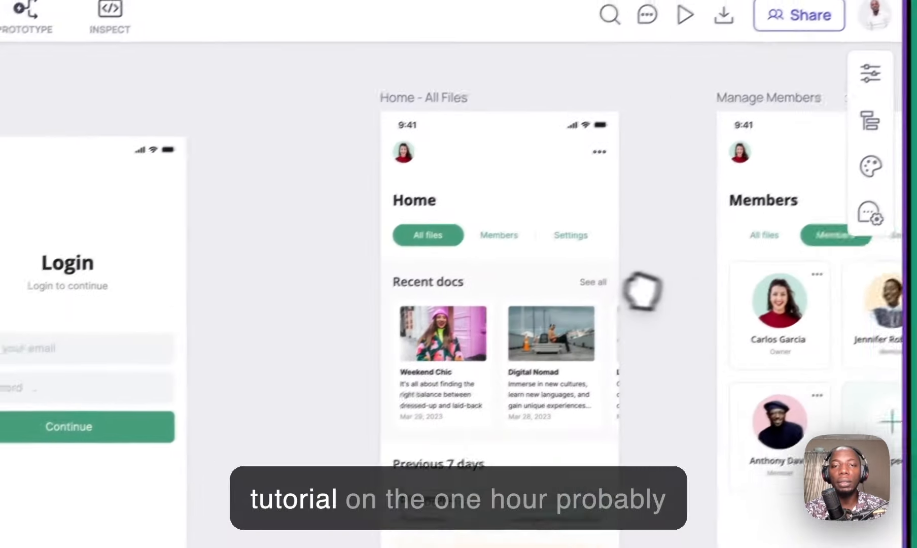
Step: Pan across the Sign Up and Login screen designs, then move to the Mobbin library
{"action": "left_click_drag", "start_coordinate": [643, 291], "coordinate": [756, 292]}
{"action": "left_click_drag", "start_coordinate": [103, 168], "coordinate": [650, 163]}
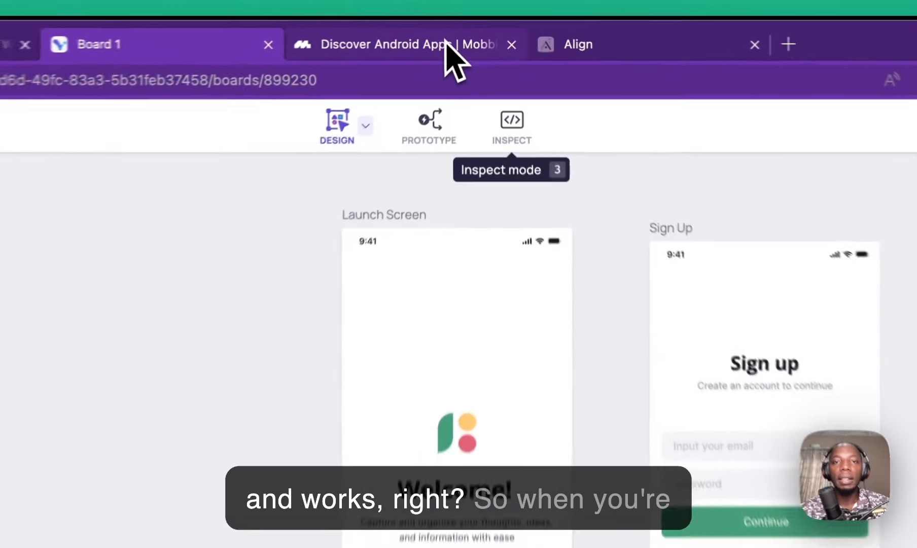
{"action": "left_click", "coordinate": [446, 47]}
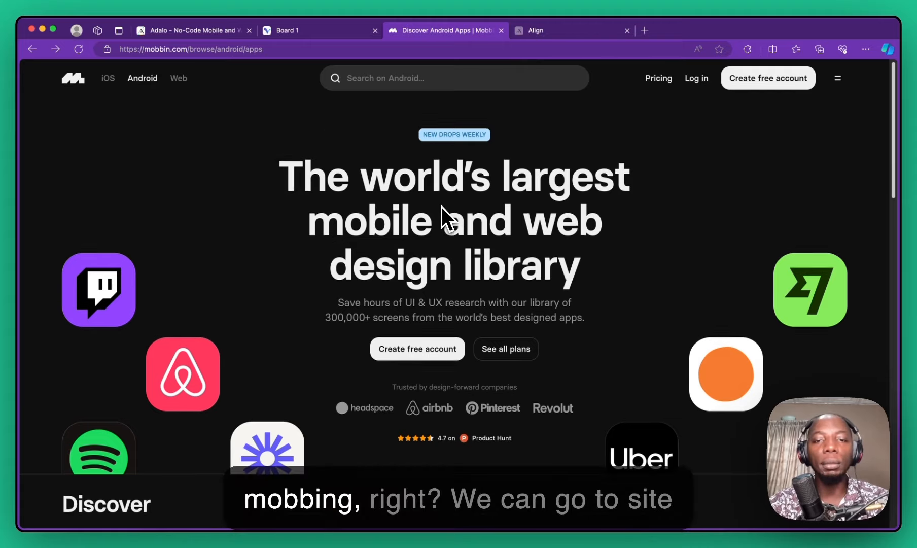
{"action": "scroll", "coordinate": [442, 206], "scroll_direction": "down", "scroll_amount": 8}
{"action": "scroll", "coordinate": [441, 208], "scroll_direction": "up", "scroll_amount": 5}
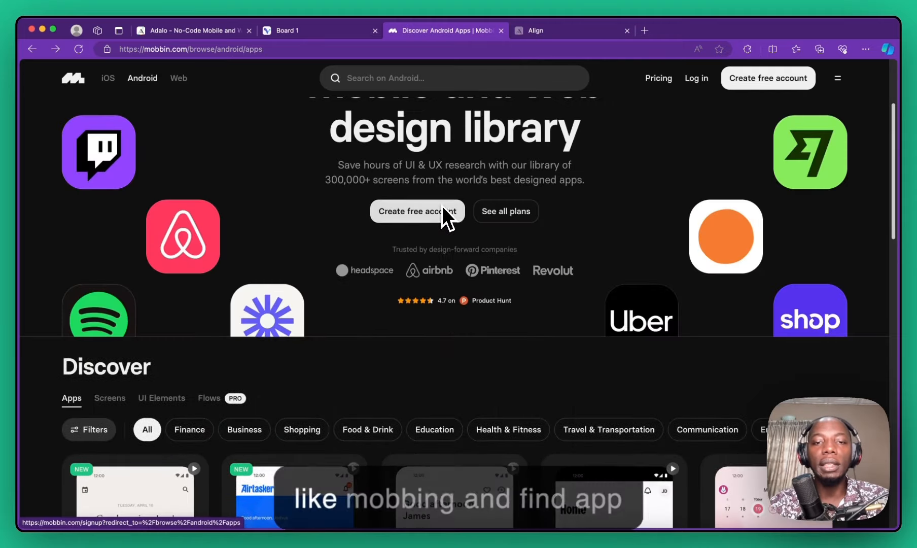
{"action": "scroll", "coordinate": [442, 205], "scroll_direction": "down", "scroll_amount": 4}
{"action": "scroll", "coordinate": [443, 202], "scroll_direction": "down", "scroll_amount": 8}
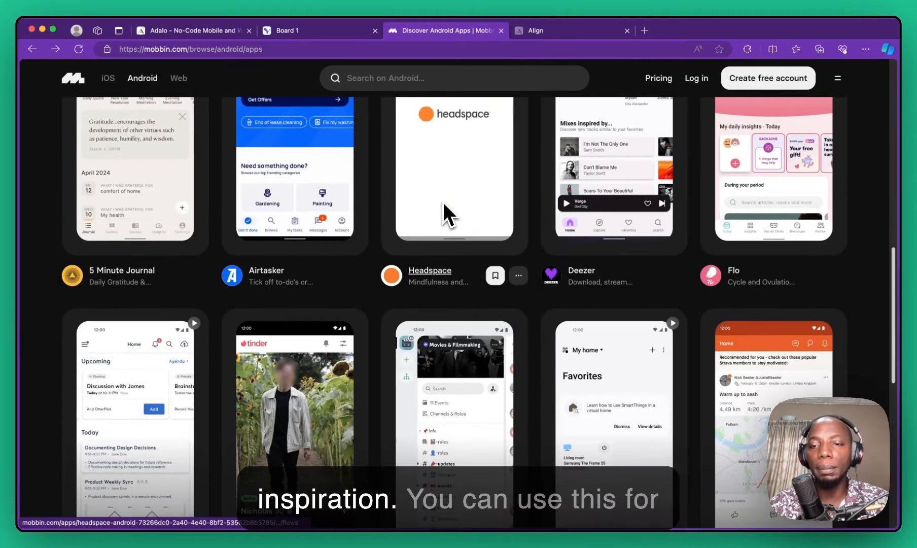
{"action": "scroll", "coordinate": [443, 202], "scroll_direction": "down", "scroll_amount": 6}
{"action": "scroll", "coordinate": [443, 201], "scroll_direction": "up", "scroll_amount": 10}
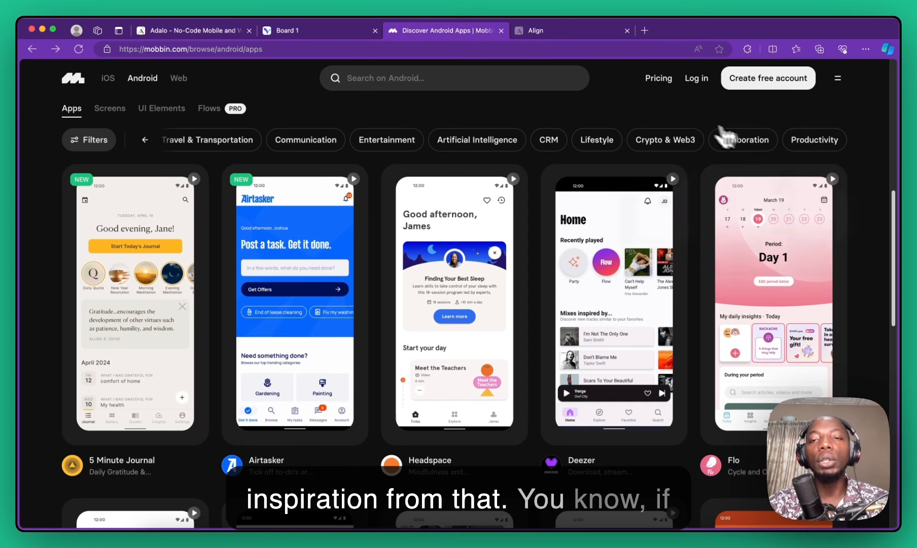
{"action": "mouse_move", "coordinate": [358, 223]}
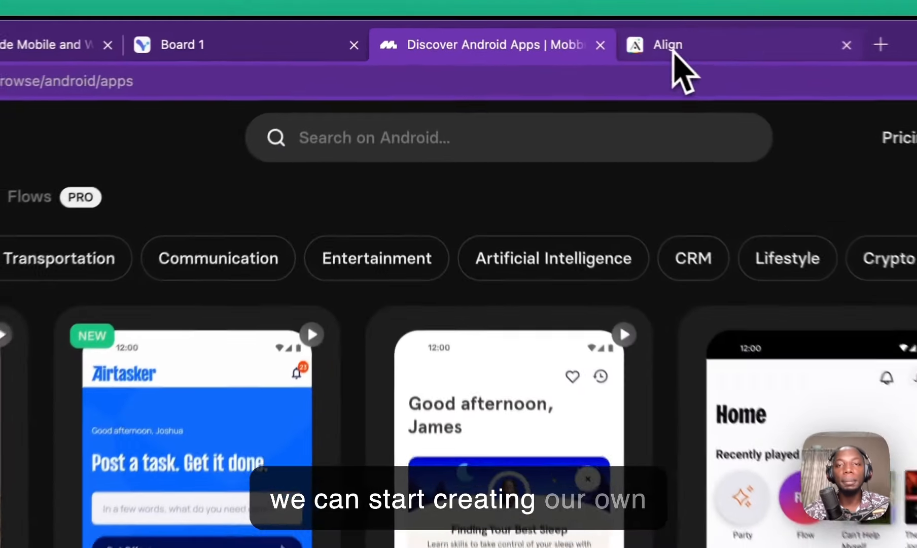
Step: Start a new app from the app list in the Align editor
{"action": "left_click", "coordinate": [673, 51]}
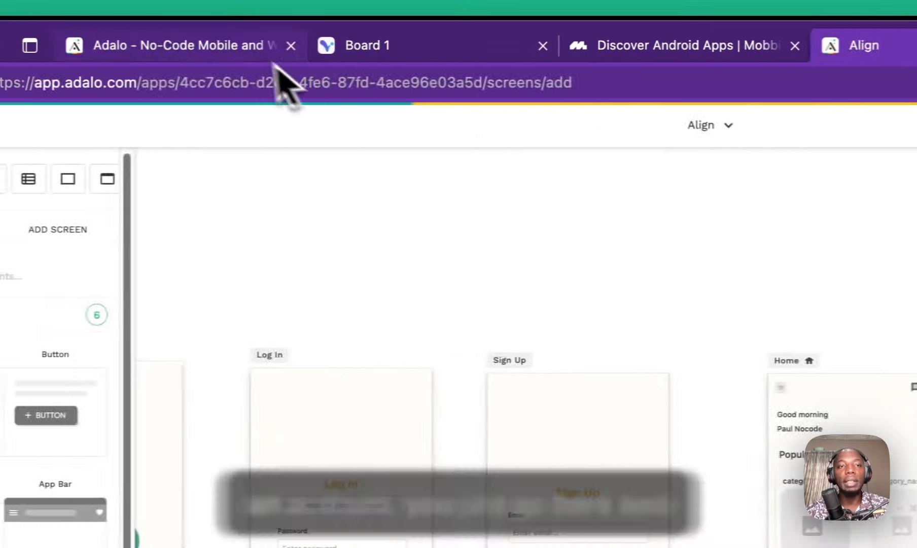
{"action": "left_click", "coordinate": [76, 46]}
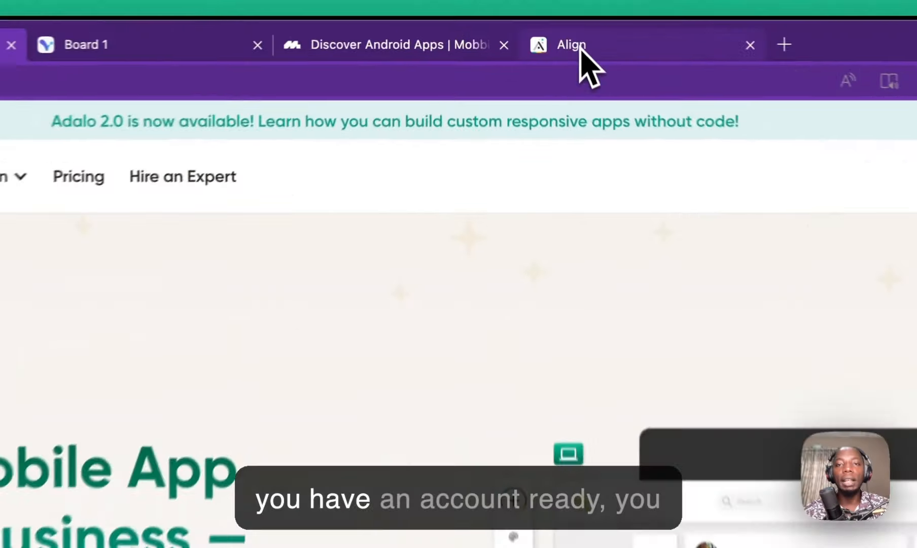
{"action": "left_click", "coordinate": [539, 32]}
{"action": "left_click", "coordinate": [464, 73]}
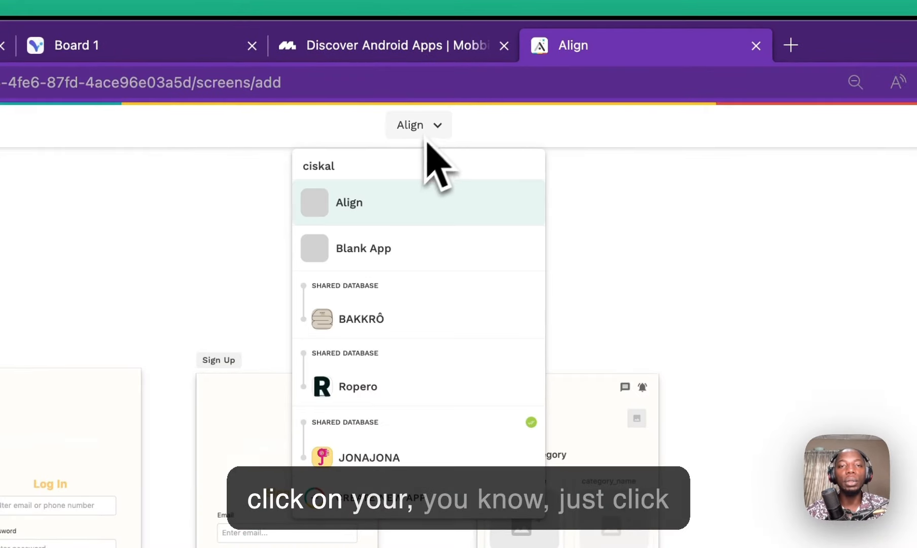
{"action": "left_click", "coordinate": [412, 123]}
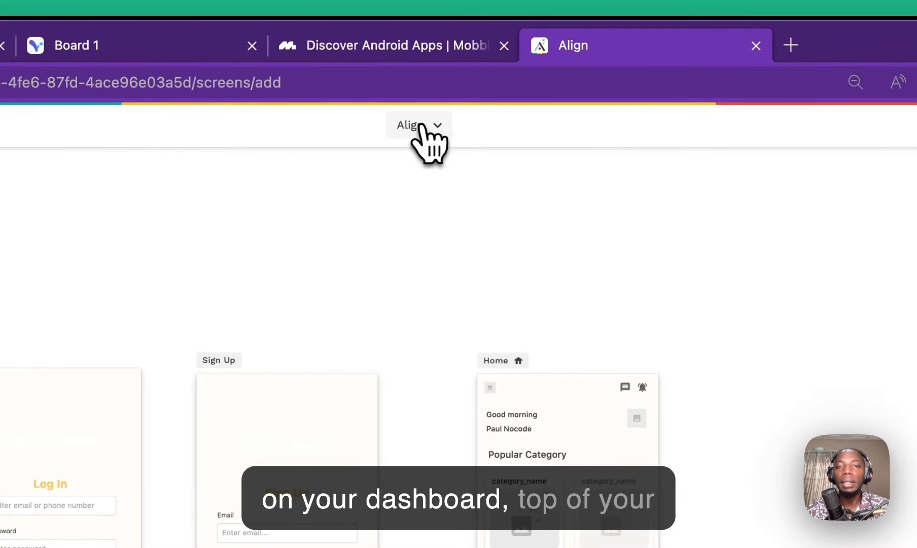
{"action": "left_click", "coordinate": [415, 125]}
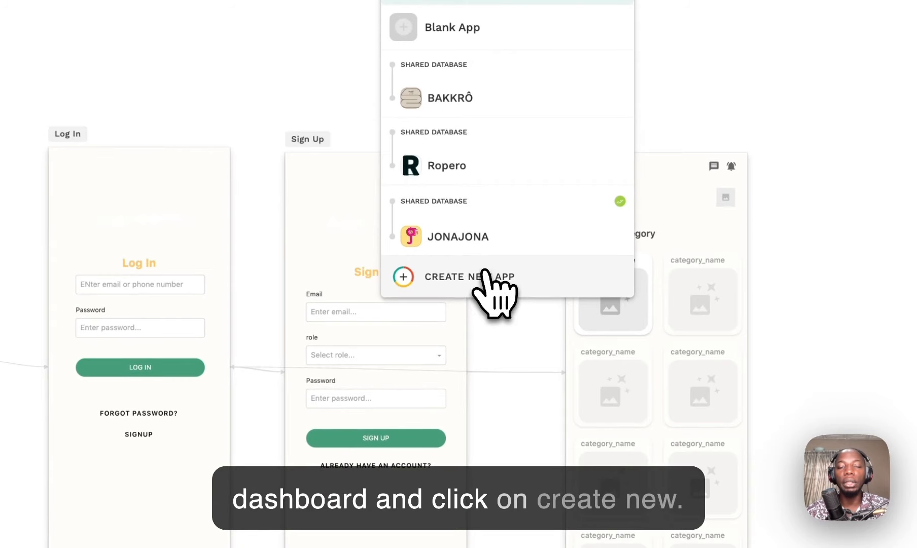
{"action": "left_click", "coordinate": [490, 284]}
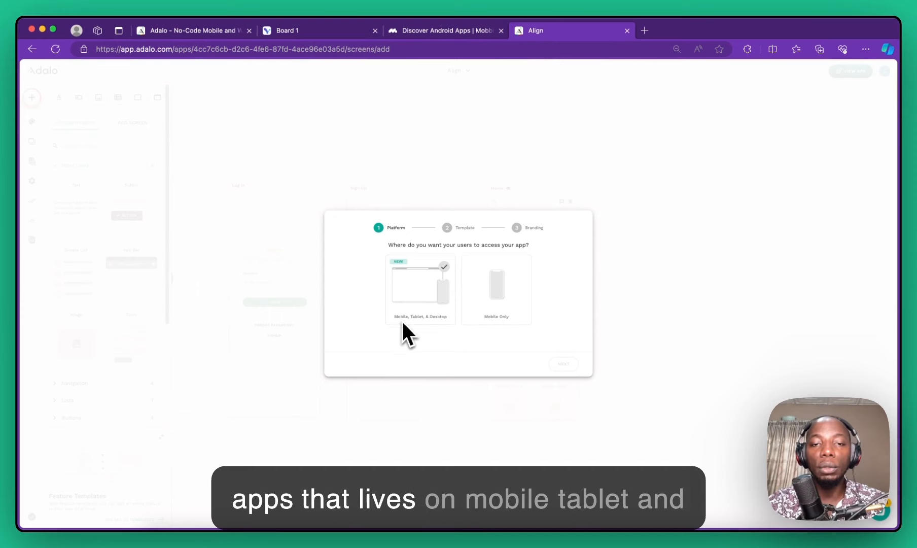
Step: Choose Mobile, Tablet & Desktop as the platform and reveal the template's advanced data options
{"action": "left_click", "coordinate": [496, 285]}
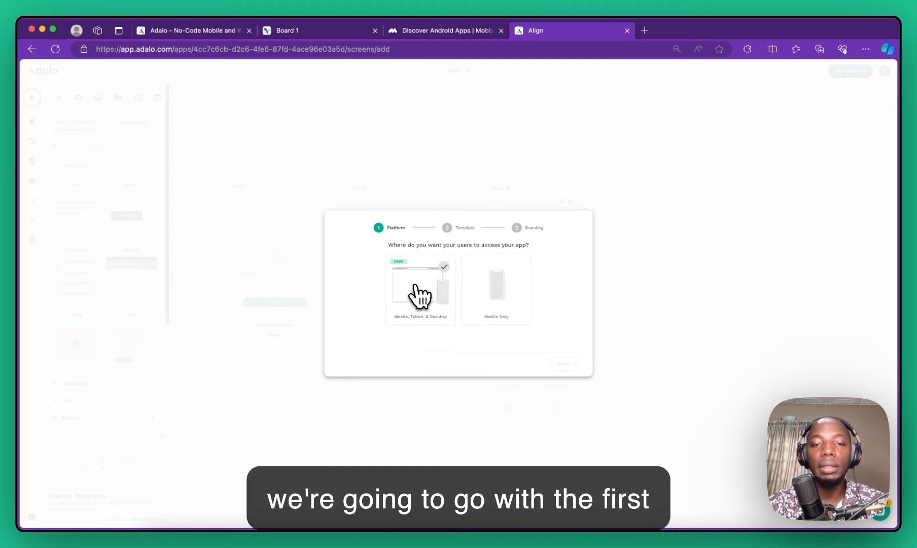
{"action": "left_click", "coordinate": [418, 288]}
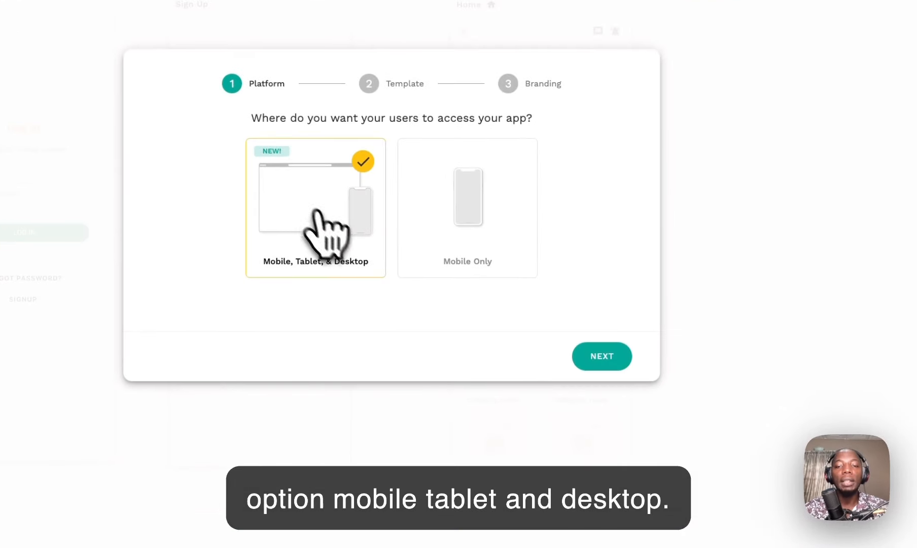
{"action": "left_click", "coordinate": [604, 356]}
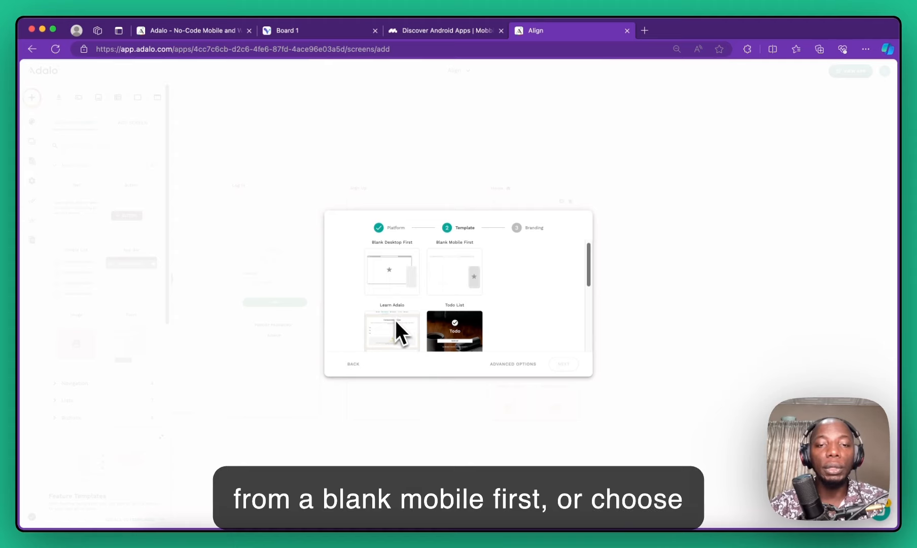
{"action": "scroll", "coordinate": [396, 317], "scroll_direction": "down", "scroll_amount": 5}
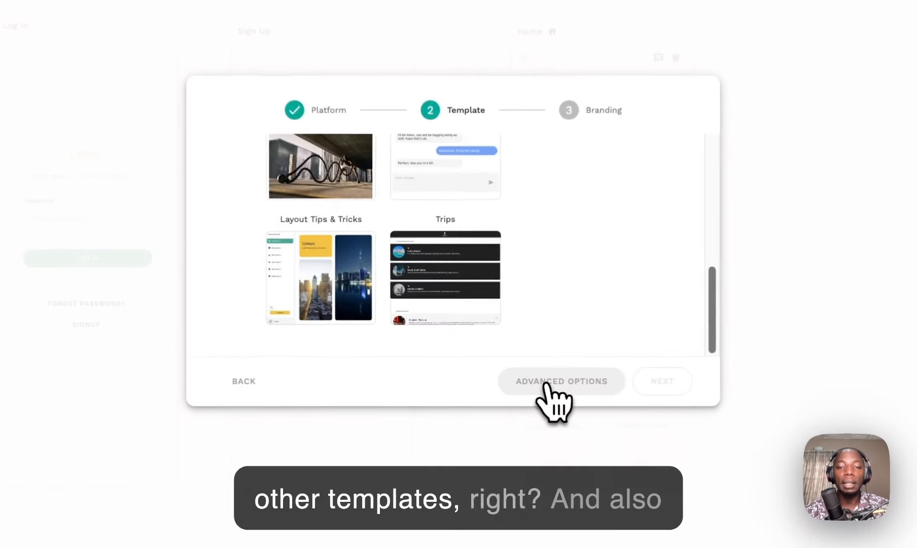
{"action": "left_click", "coordinate": [512, 363]}
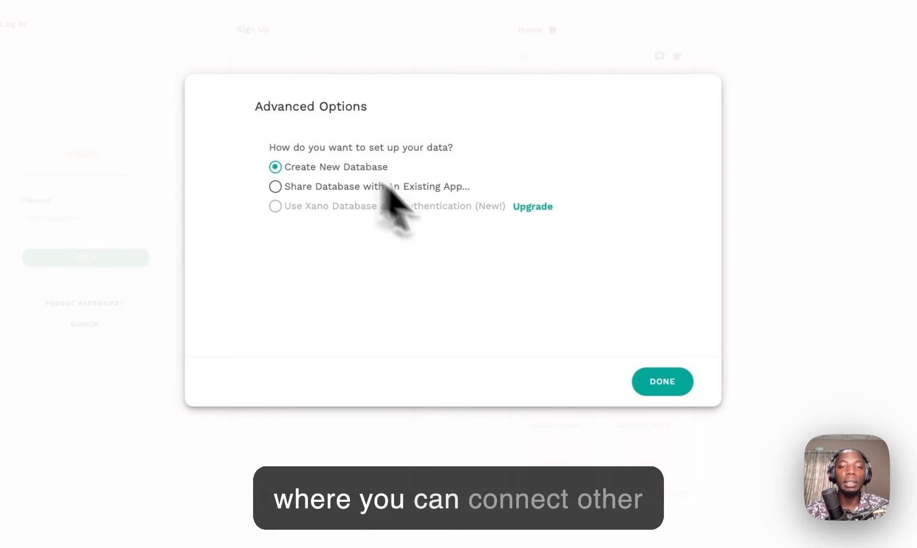
Step: Check the Share Database option, then keep Create New Database and confirm the data setup
{"action": "left_click", "coordinate": [647, 377]}
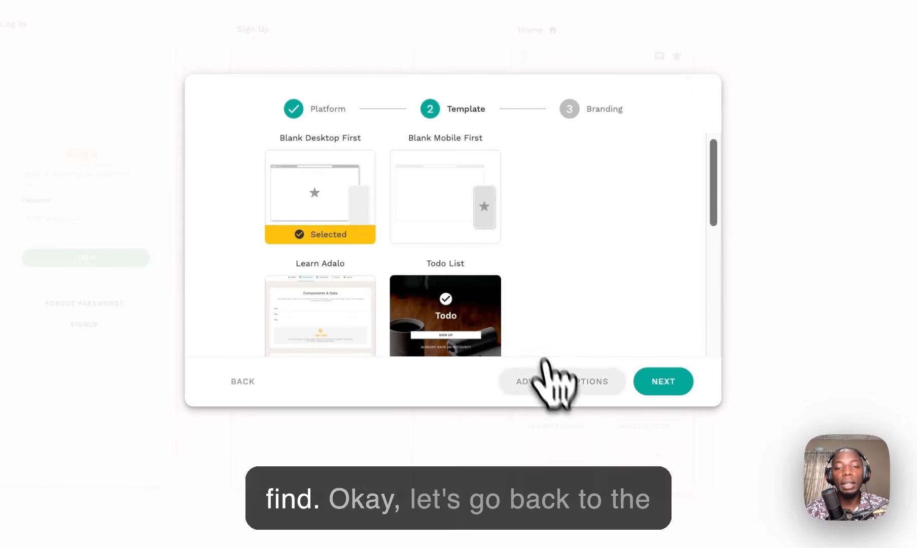
{"action": "left_click", "coordinate": [545, 378]}
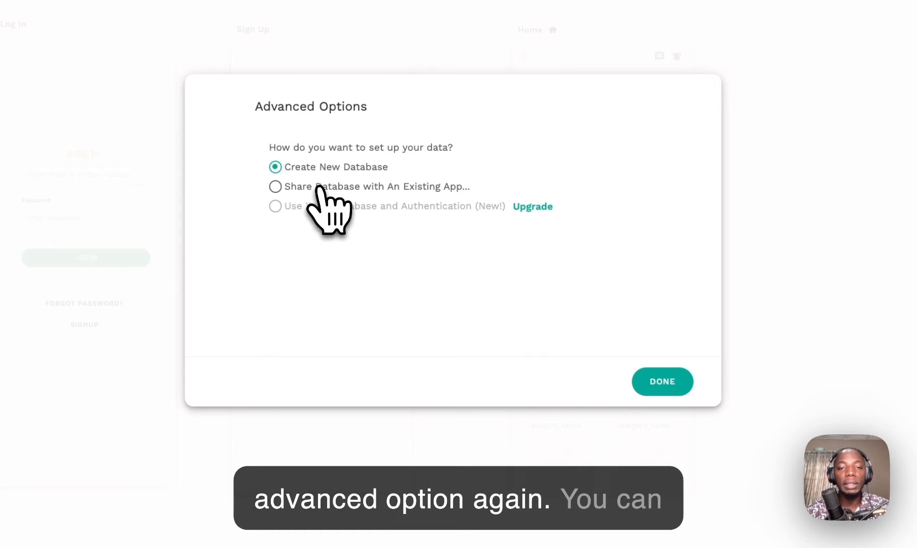
{"action": "left_click", "coordinate": [275, 187]}
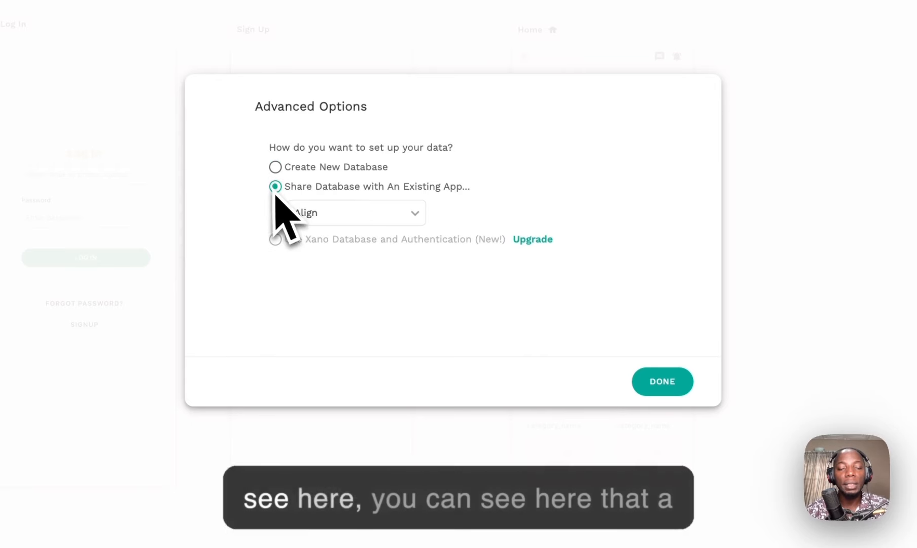
{"action": "left_click", "coordinate": [351, 212]}
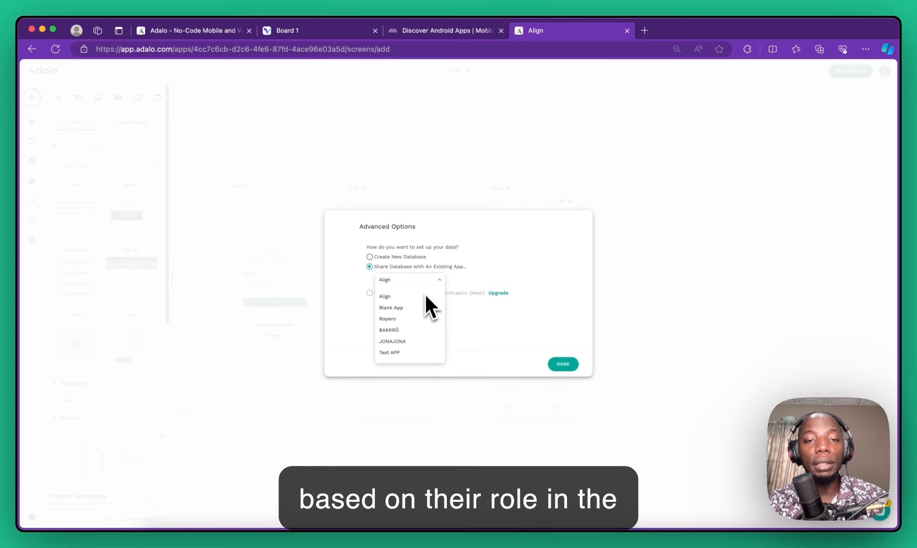
{"action": "left_click", "coordinate": [412, 255]}
{"action": "left_click", "coordinate": [412, 257]}
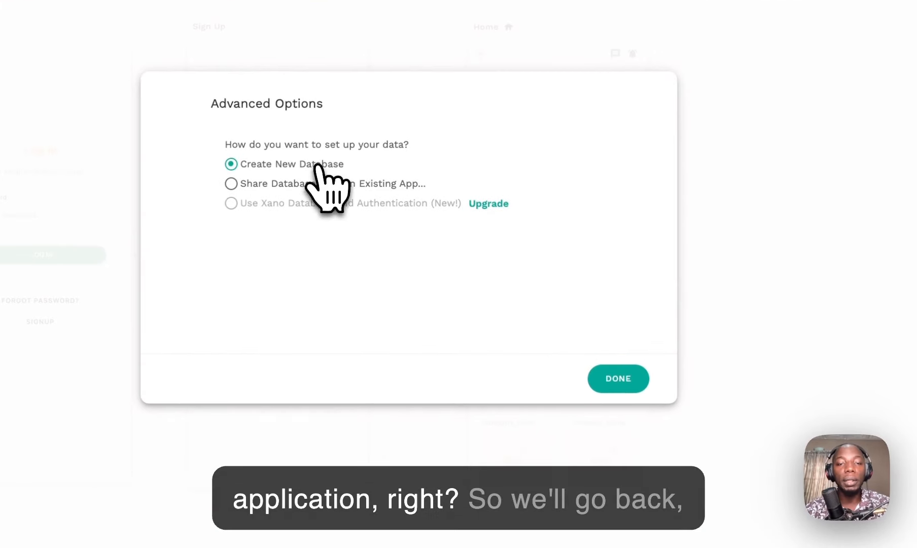
{"action": "left_click", "coordinate": [627, 387]}
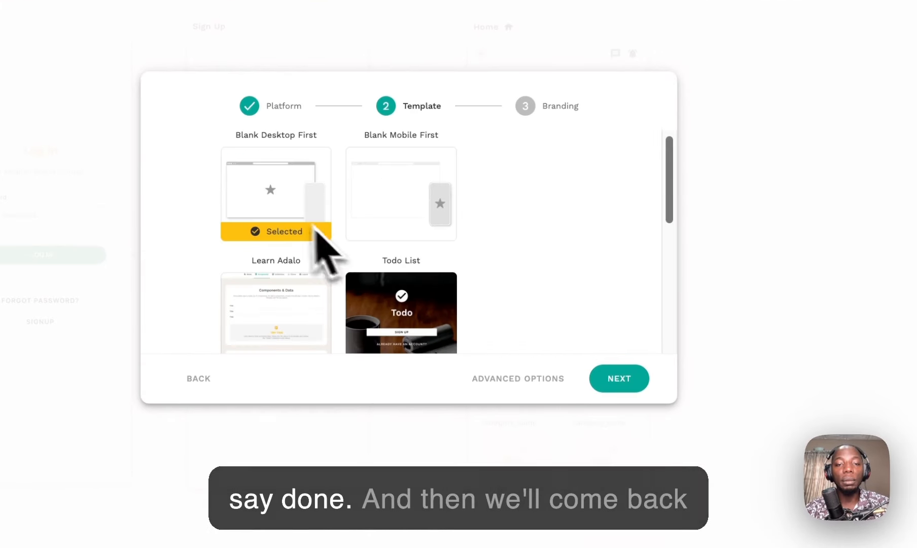
Step: Name the app 'wikkidoc' and mark its users as just for testing
{"action": "left_click", "coordinate": [564, 377]}
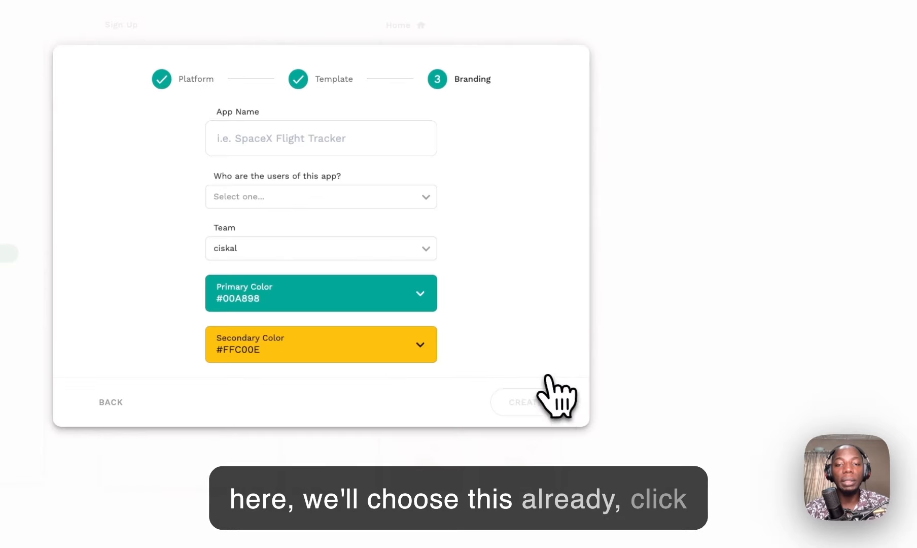
{"action": "left_click", "coordinate": [294, 138]}
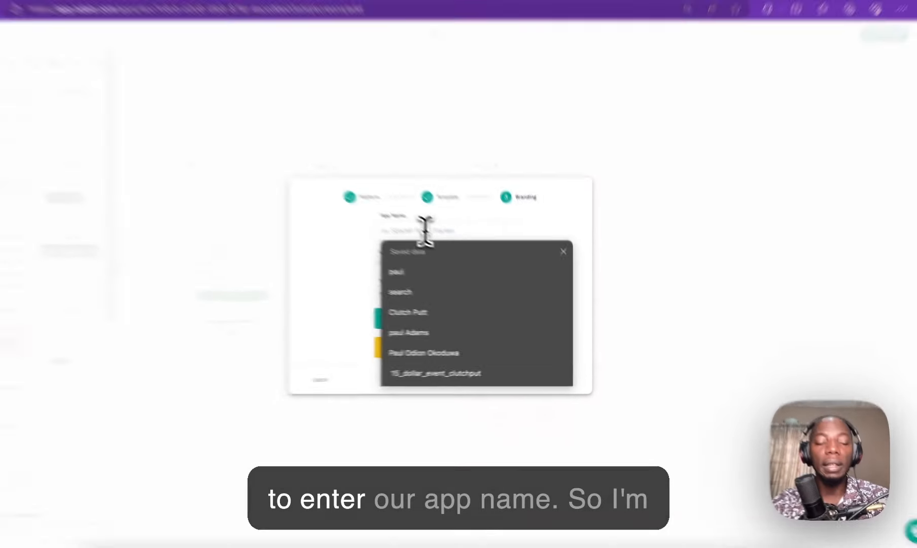
{"action": "type", "text": "wikkidoc"}
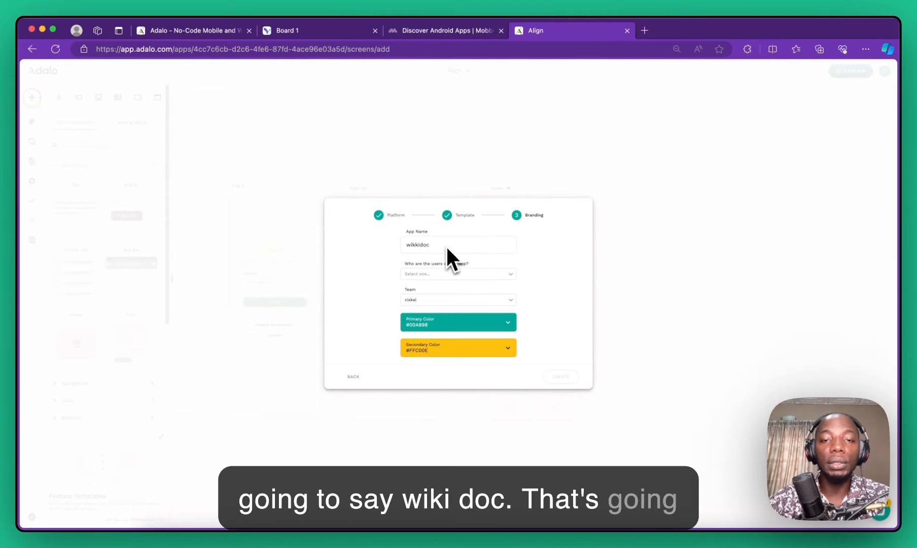
{"action": "left_click", "coordinate": [466, 274]}
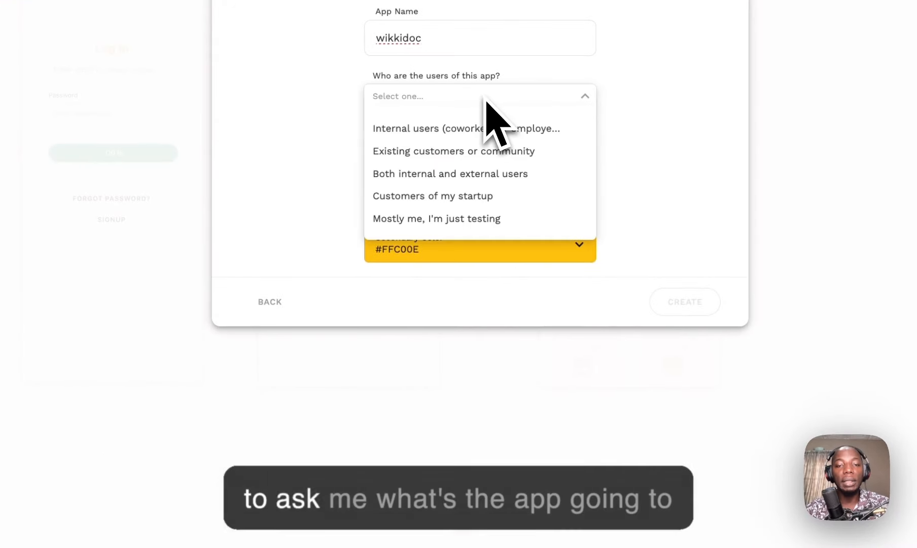
{"action": "left_click", "coordinate": [484, 219]}
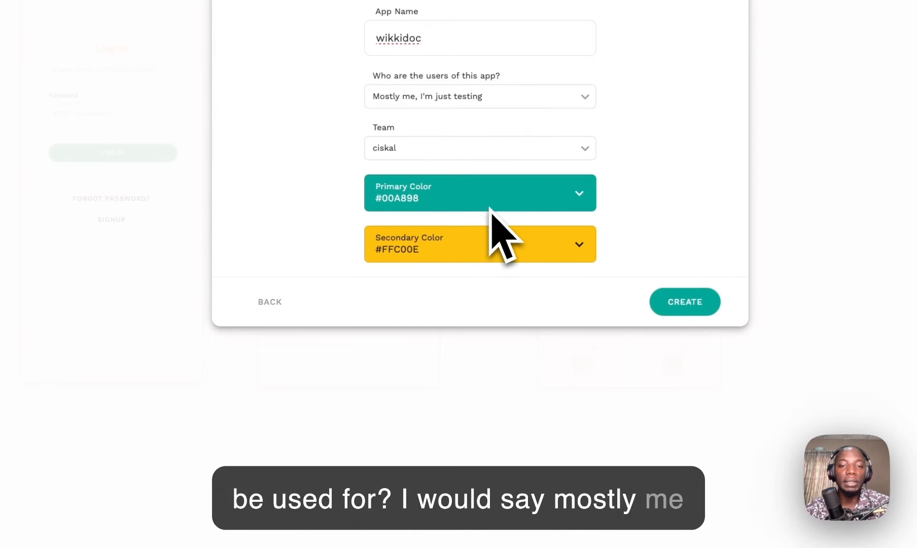
Step: Change the primary colour to dark green #2a4745
{"action": "left_click", "coordinate": [558, 196]}
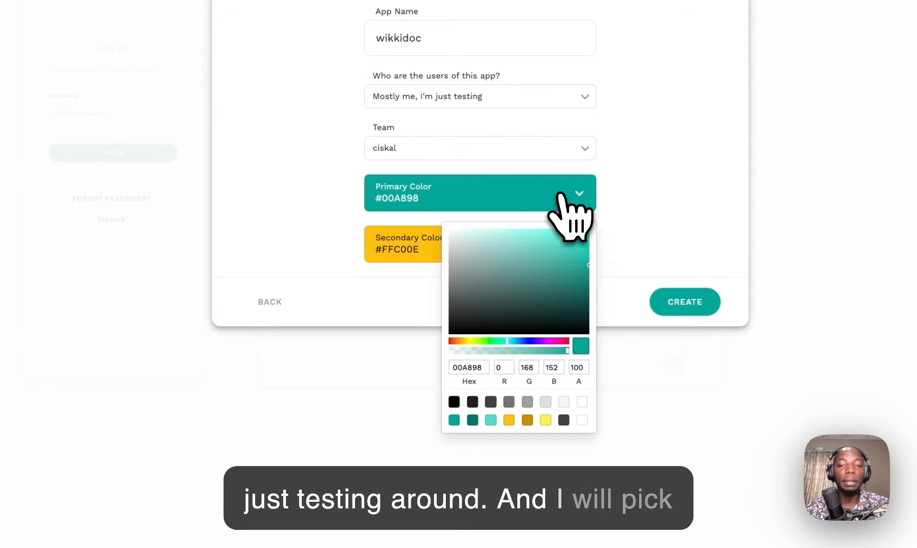
{"action": "left_click", "coordinate": [491, 402]}
{"action": "left_click", "coordinate": [506, 301]}
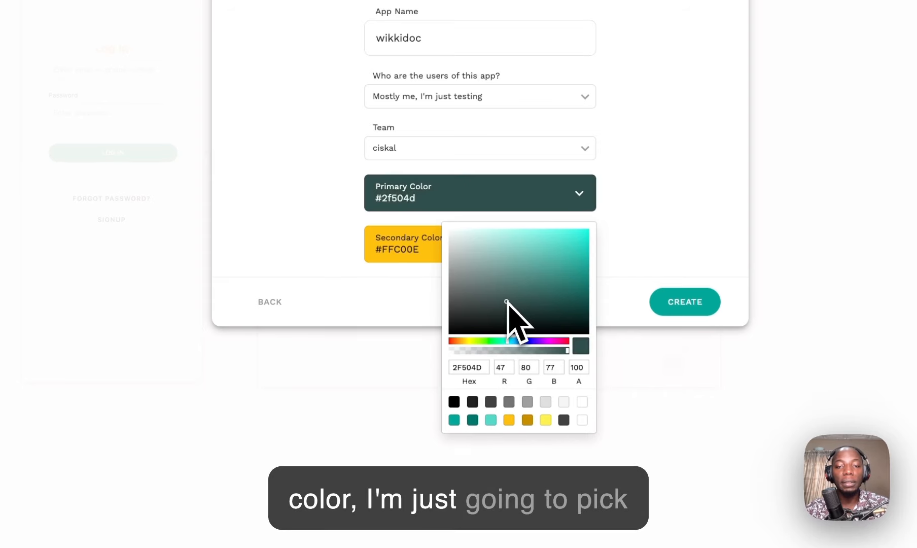
{"action": "left_click_drag", "start_coordinate": [506, 295], "coordinate": [510, 313]}
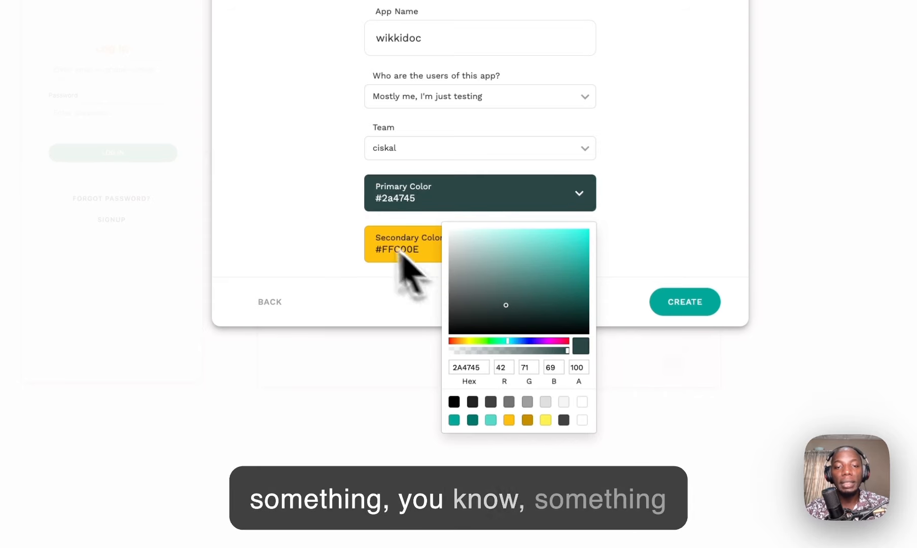
{"action": "left_click", "coordinate": [464, 241]}
{"action": "left_click", "coordinate": [571, 245]}
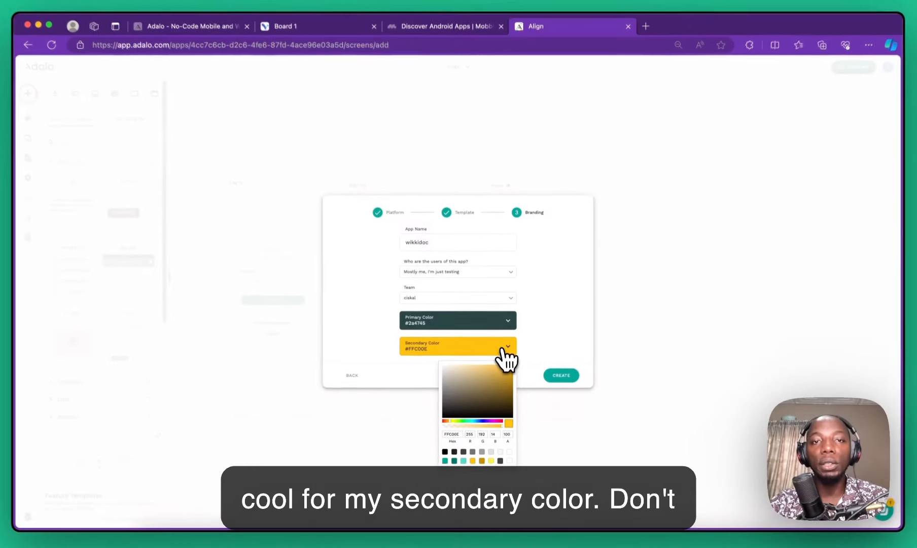
Step: Switch to Visily Board 1 and group its tab with the Align app tab
{"action": "left_click", "coordinate": [305, 34]}
{"action": "left_click_drag", "start_coordinate": [304, 34], "coordinate": [418, 37]}
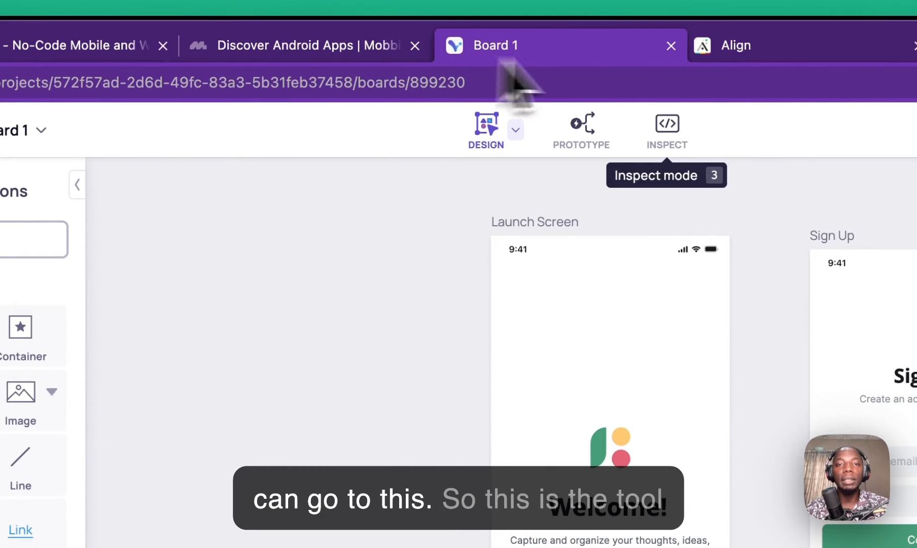
{"action": "left_click_drag", "start_coordinate": [501, 60], "coordinate": [655, 52]}
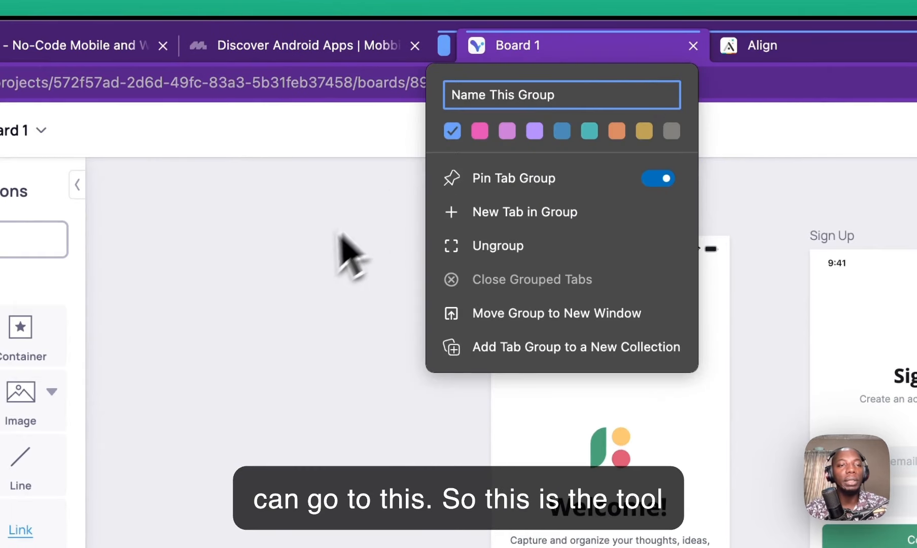
{"action": "left_click", "coordinate": [325, 225]}
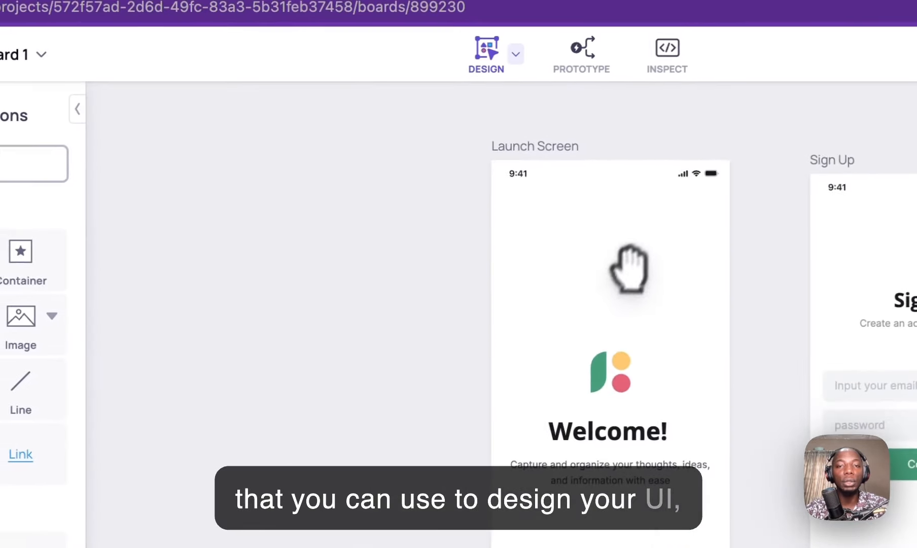
Step: Survey Board 1's screens, from Sign Up and Login through Documents and Notifications
{"action": "left_click_drag", "start_coordinate": [632, 335], "coordinate": [264, 295]}
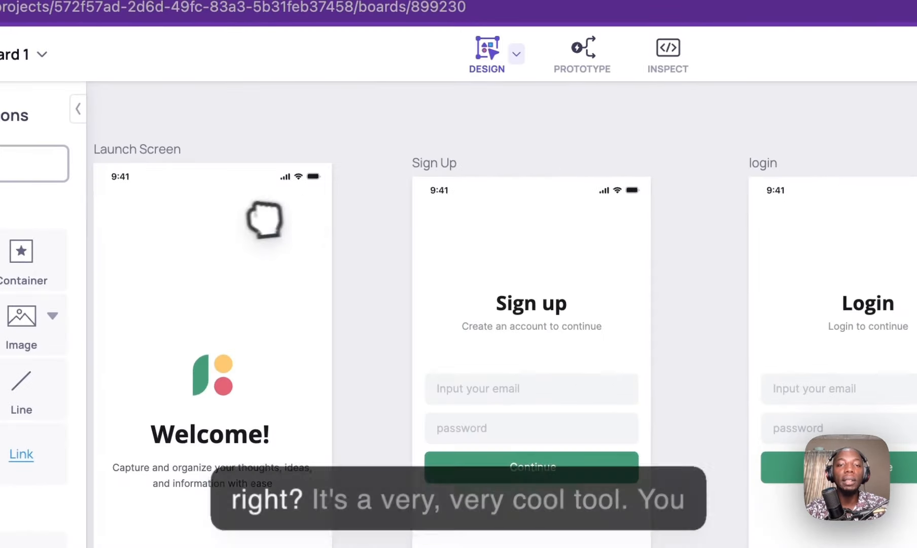
{"action": "scroll", "coordinate": [434, 260], "scroll_direction": "down", "scroll_amount": 8}
{"action": "left_click_drag", "start_coordinate": [576, 236], "coordinate": [454, 316]}
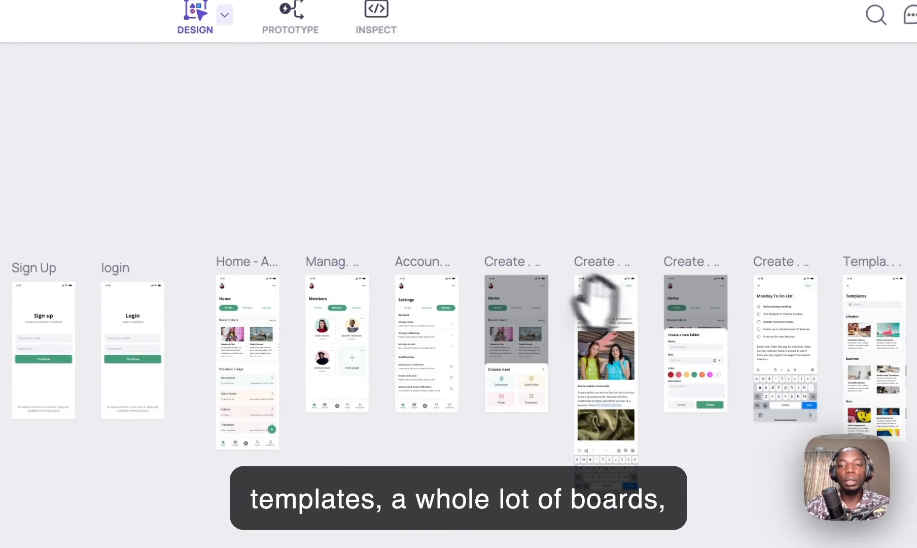
{"action": "left_click_drag", "start_coordinate": [652, 328], "coordinate": [550, 288]}
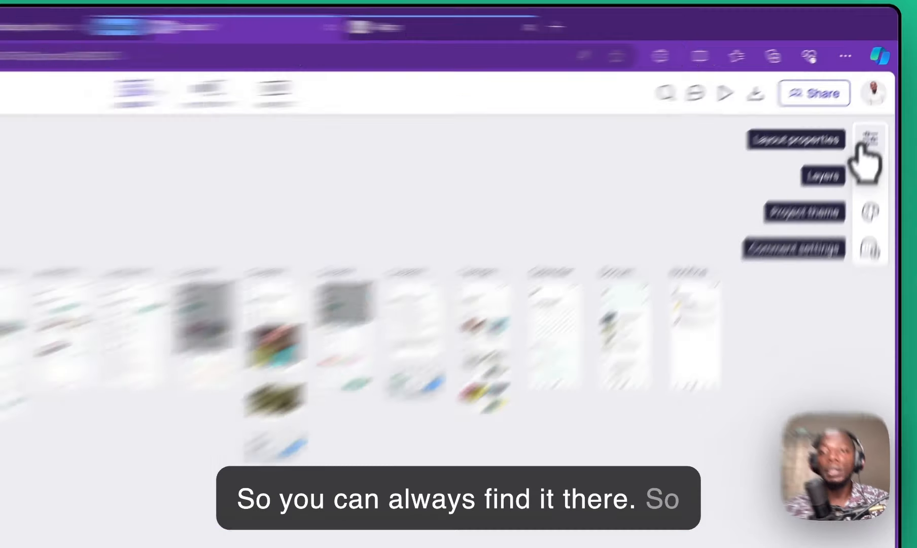
{"action": "left_click", "coordinate": [882, 103]}
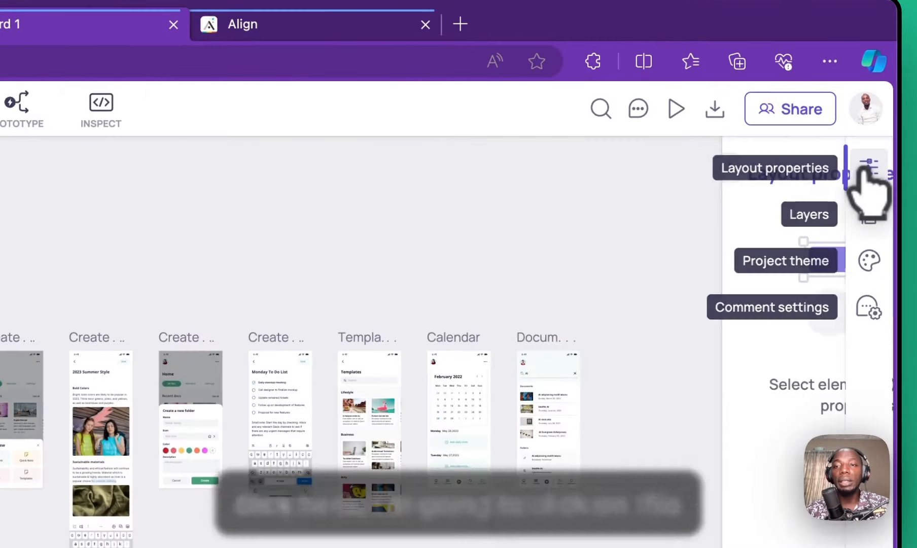
Step: Open the Visily theme's primary colour and select its hex value #459D7A
{"action": "left_click", "coordinate": [871, 261]}
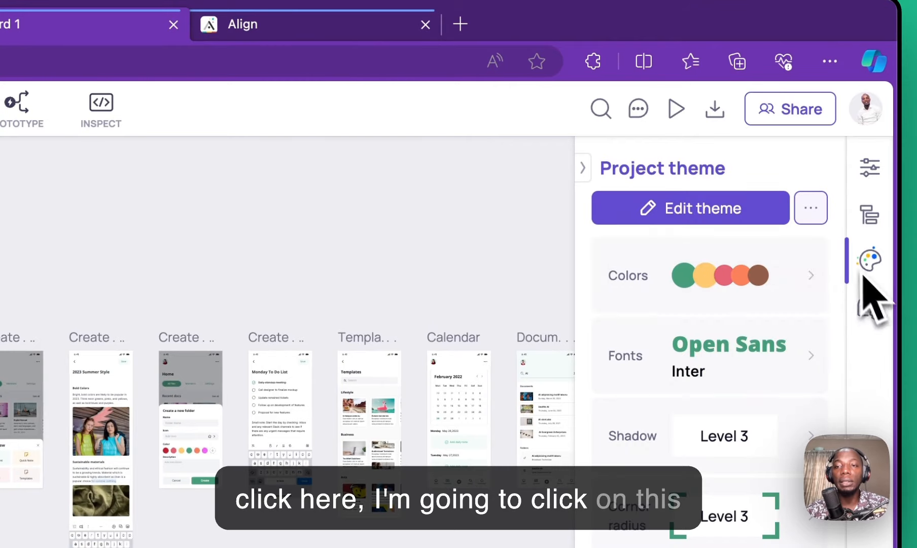
{"action": "left_click", "coordinate": [705, 278]}
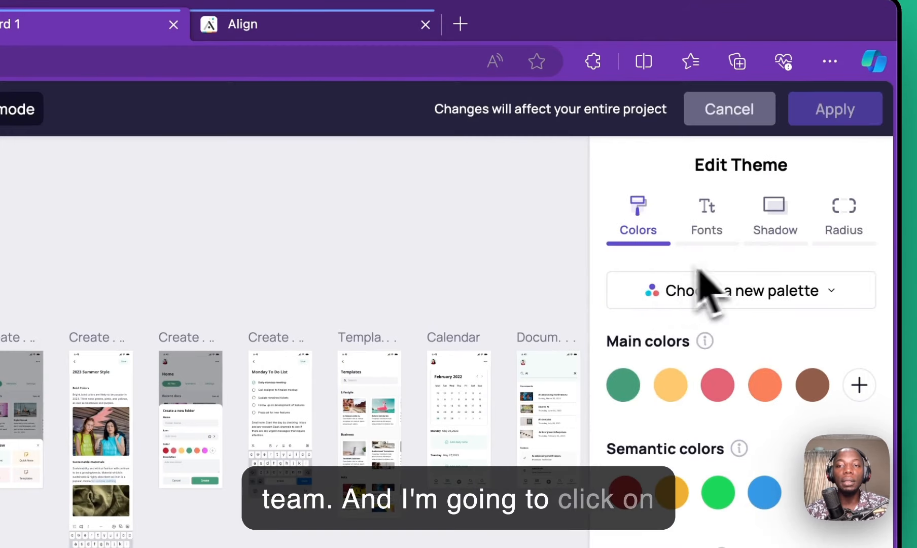
{"action": "left_click", "coordinate": [623, 384]}
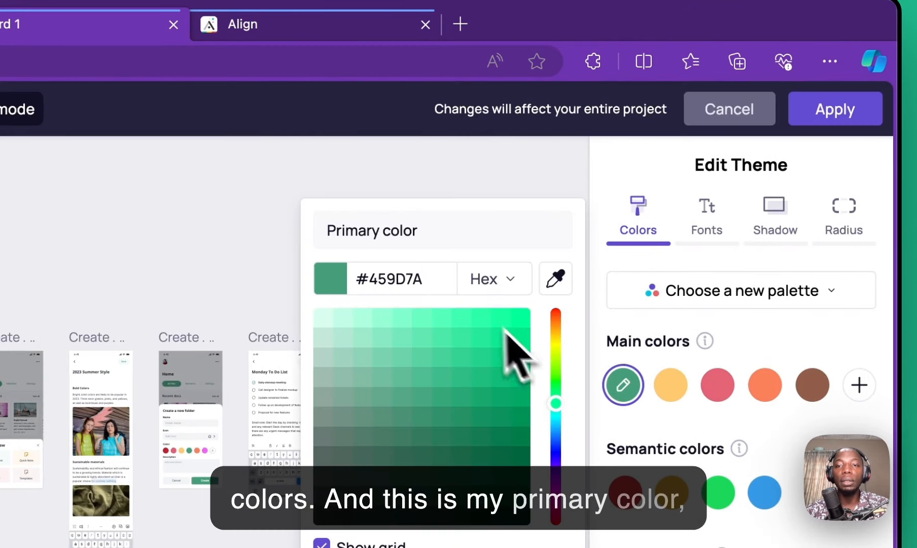
{"action": "left_click_drag", "start_coordinate": [439, 286], "coordinate": [316, 266]}
{"action": "key", "text": "ctrl+c"}
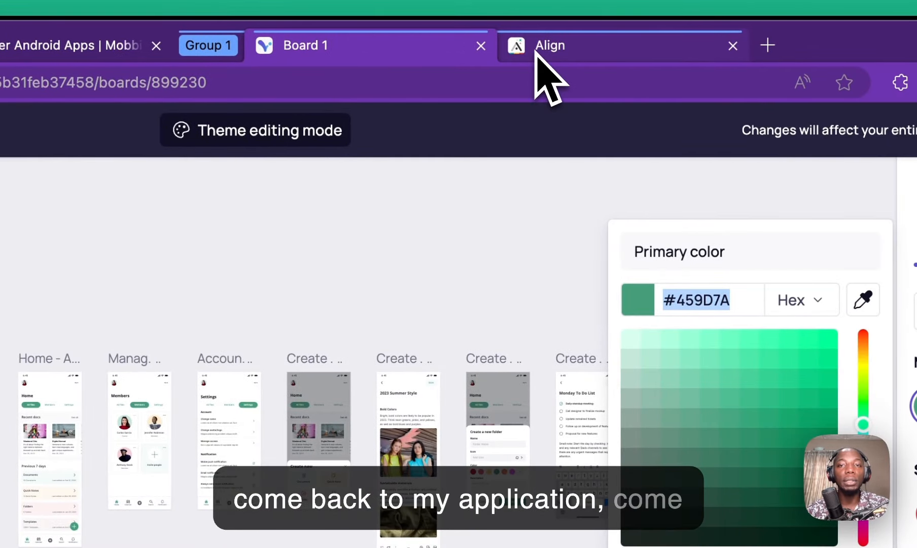
{"action": "left_click", "coordinate": [537, 49]}
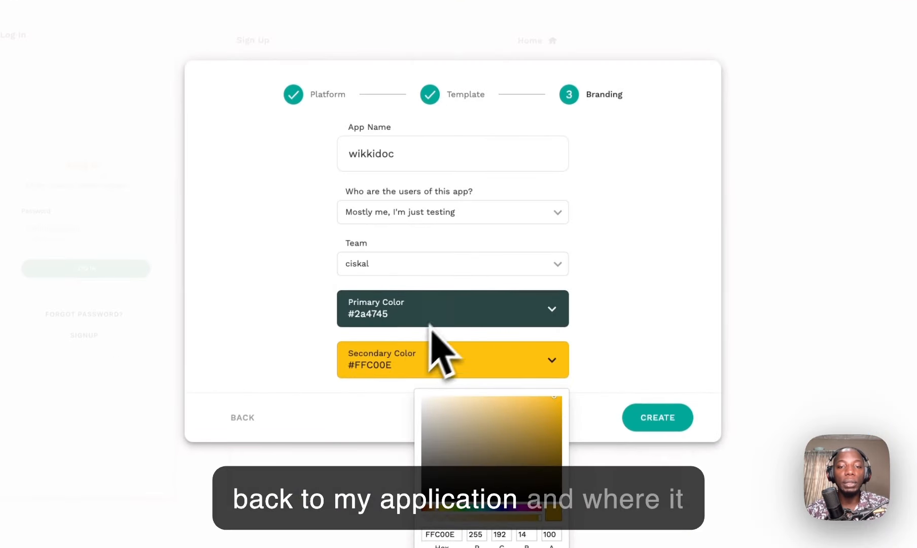
Step: Paste #459D7A as the wikkidoc app's primary colour
{"action": "left_click", "coordinate": [433, 324]}
{"action": "left_click", "coordinate": [466, 315]}
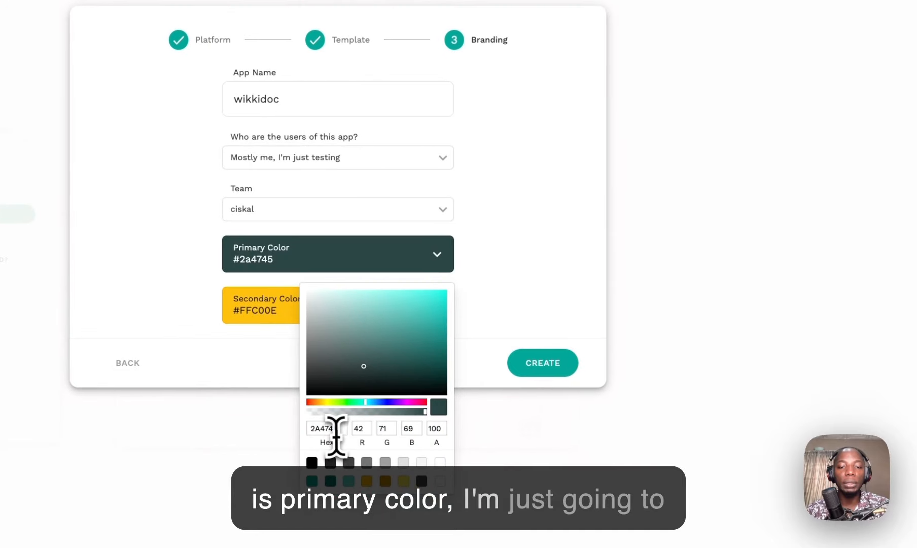
{"action": "key", "text": "ctrl+v"}
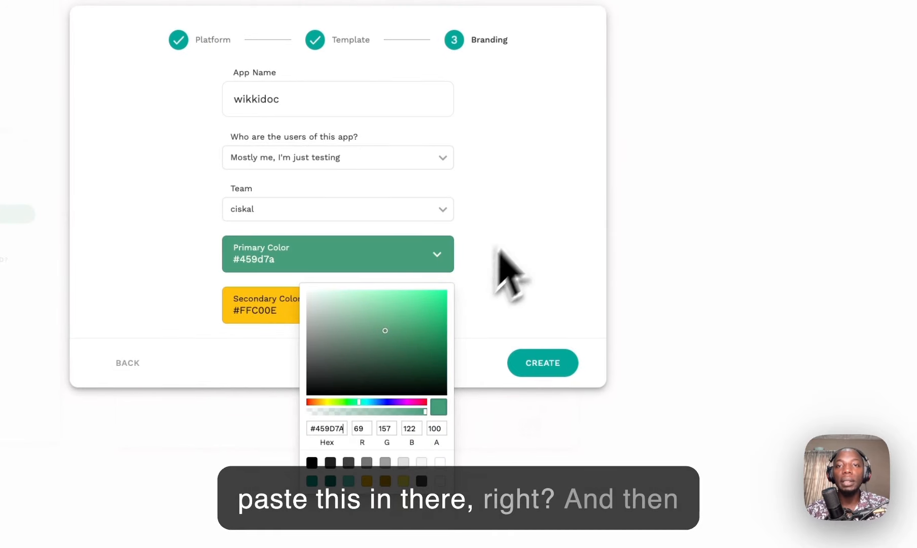
Step: Copy the secondary hex #FFC970 from the Visily theme
{"action": "left_click", "coordinate": [284, 44]}
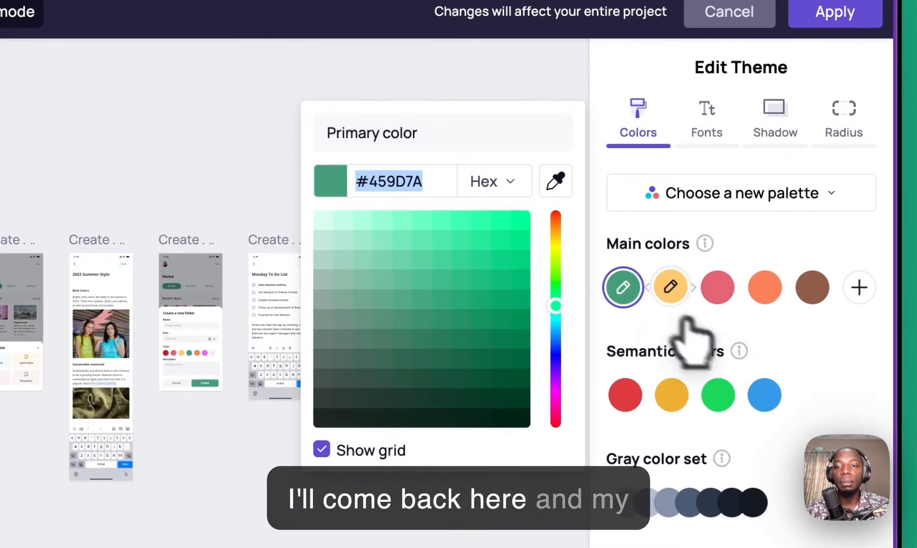
{"action": "left_click", "coordinate": [746, 319]}
{"action": "left_click", "coordinate": [745, 318]}
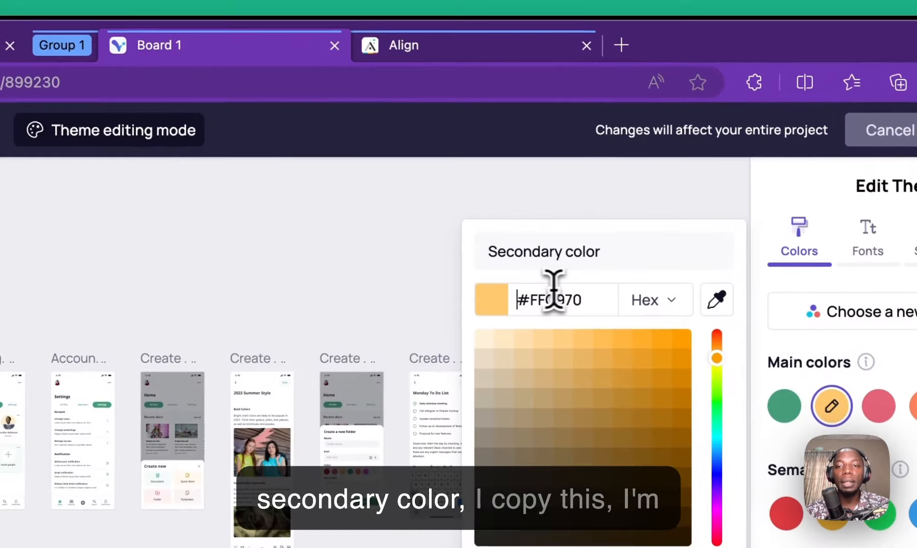
{"action": "left_click", "coordinate": [434, 200]}
{"action": "key", "text": "super+c"}
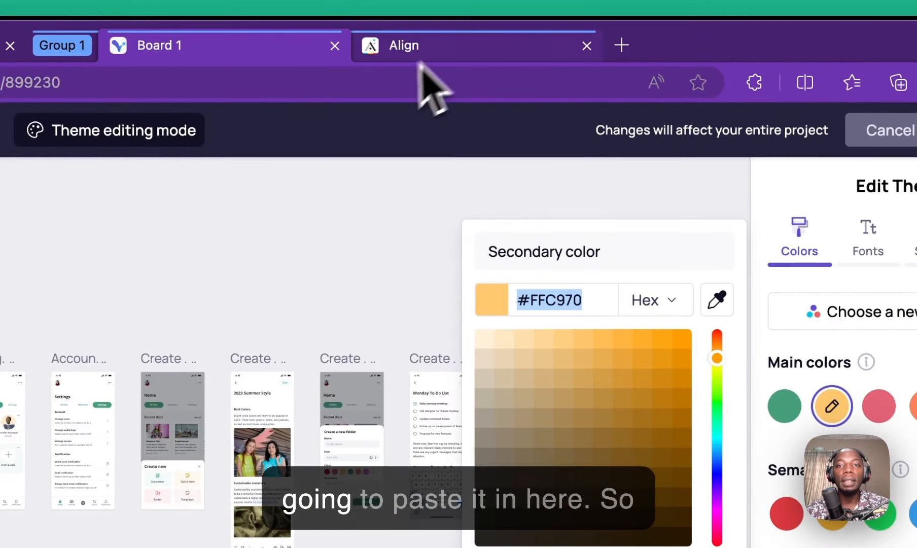
{"action": "left_click", "coordinate": [449, 47]}
Step: Paste #FFC970 as the app's secondary colour and recheck the Visily theme
{"action": "left_click", "coordinate": [353, 386]}
{"action": "left_click", "coordinate": [361, 380]}
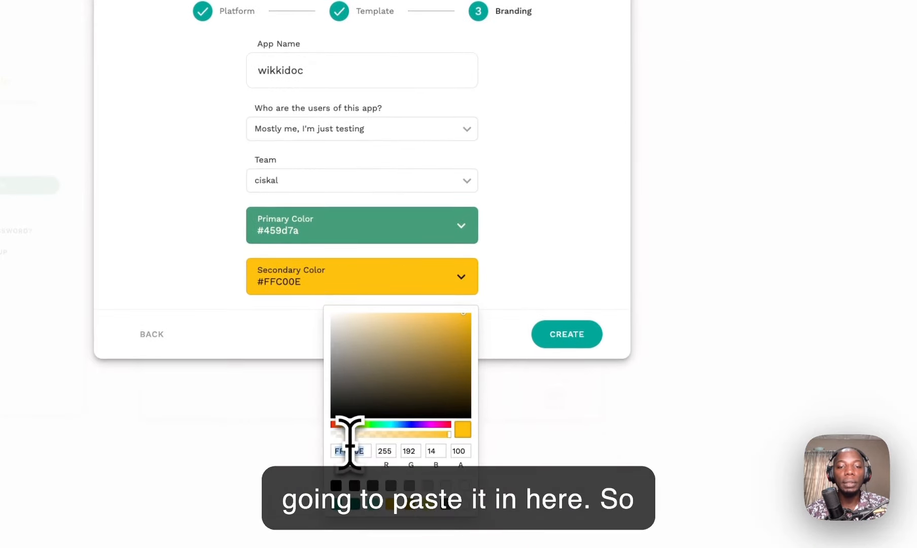
{"action": "key", "text": "super+v"}
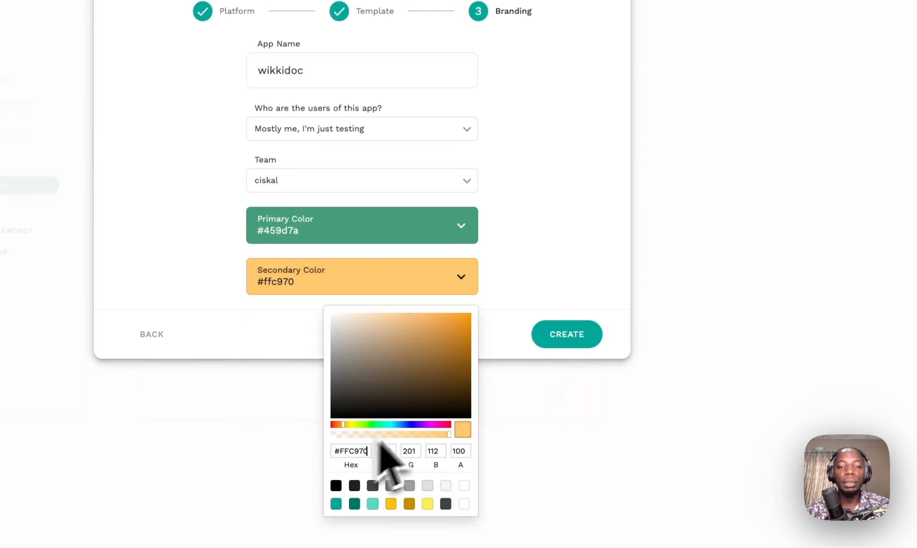
{"action": "left_click", "coordinate": [546, 190]}
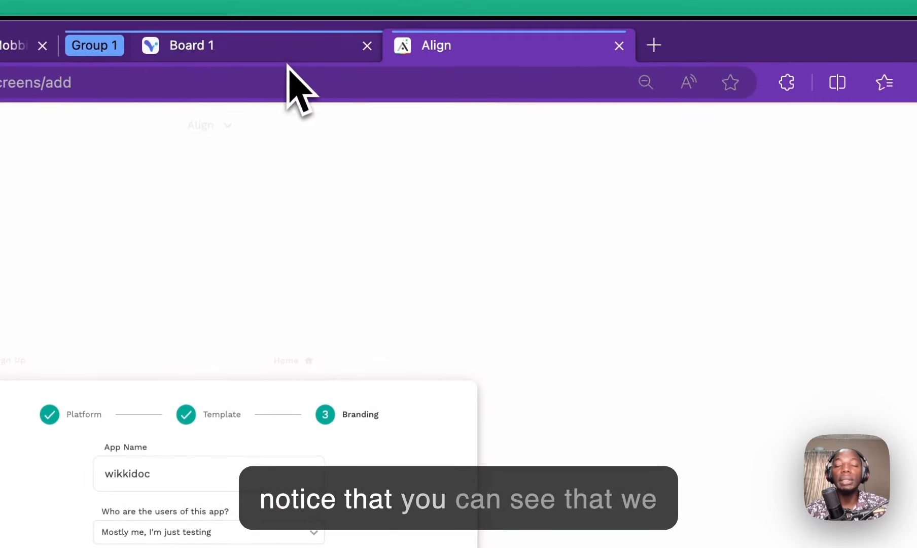
{"action": "left_click", "coordinate": [289, 64]}
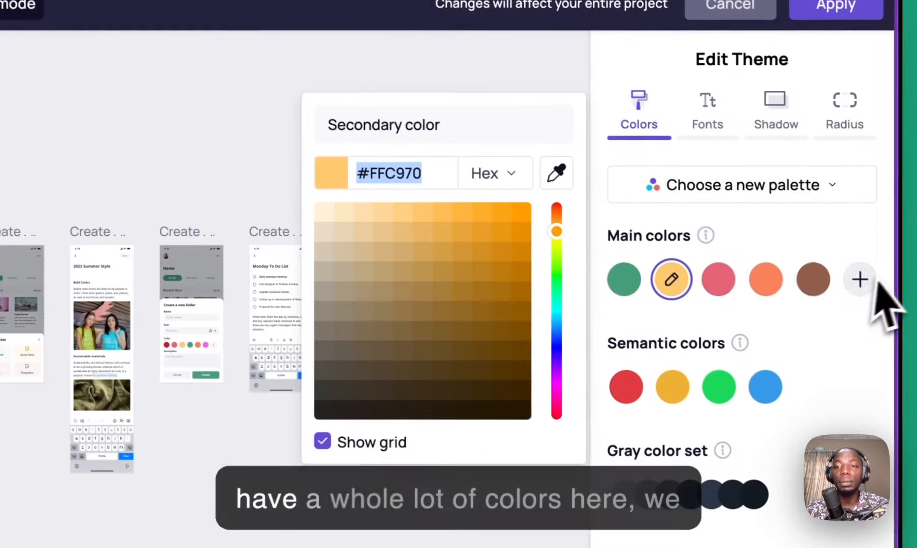
{"action": "mouse_move", "coordinate": [732, 282]}
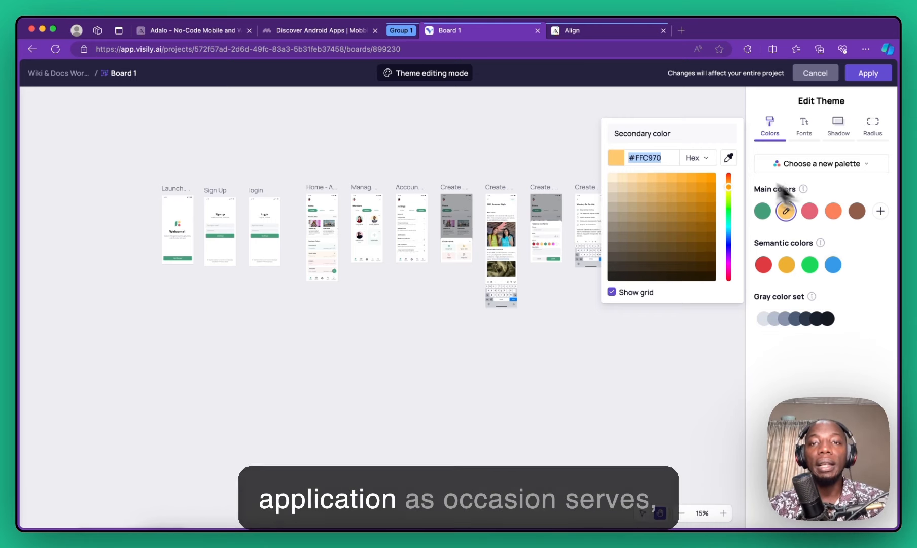
{"action": "left_click", "coordinate": [574, 35]}
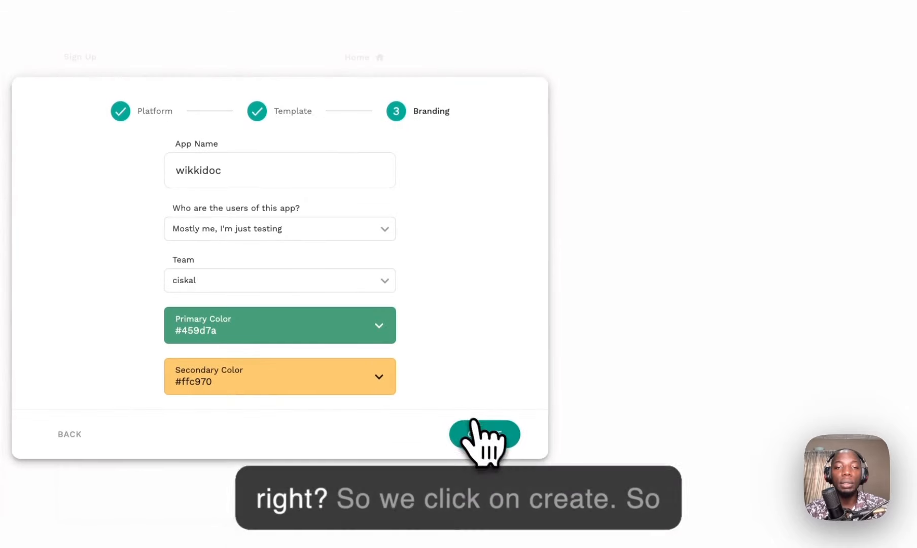
Step: Create the wikkidoc app and close the component panel
{"action": "left_click", "coordinate": [482, 434]}
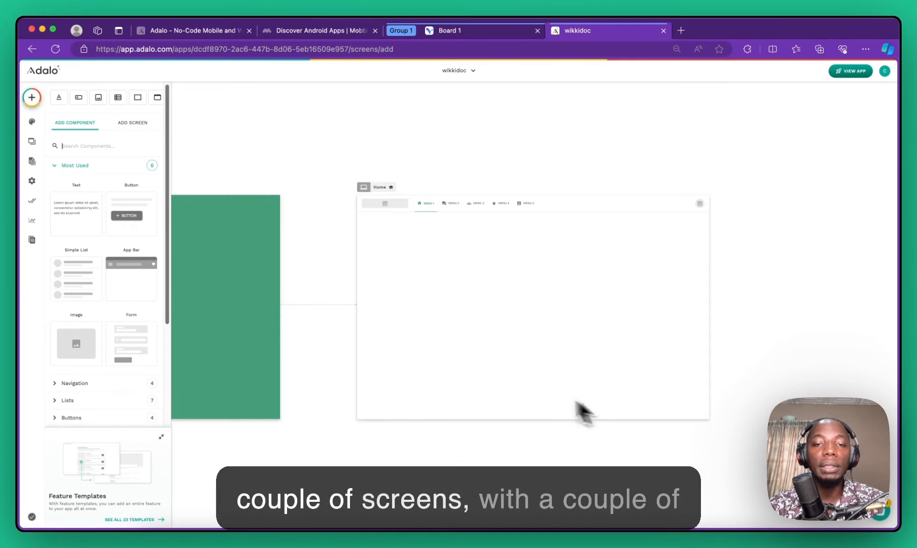
{"action": "scroll", "coordinate": [290, 224], "scroll_direction": "down", "scroll_amount": 10}
{"action": "left_click", "coordinate": [210, 263]}
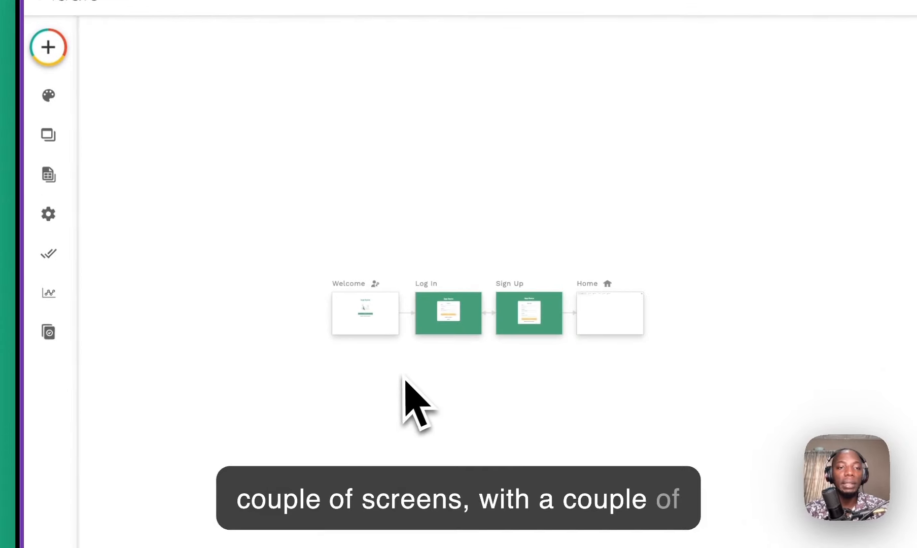
Step: Scroll the canvas until the Welcome, Log In, Sign Up and Home screens all show
{"action": "left_click_drag", "start_coordinate": [129, 178], "coordinate": [617, 345]}
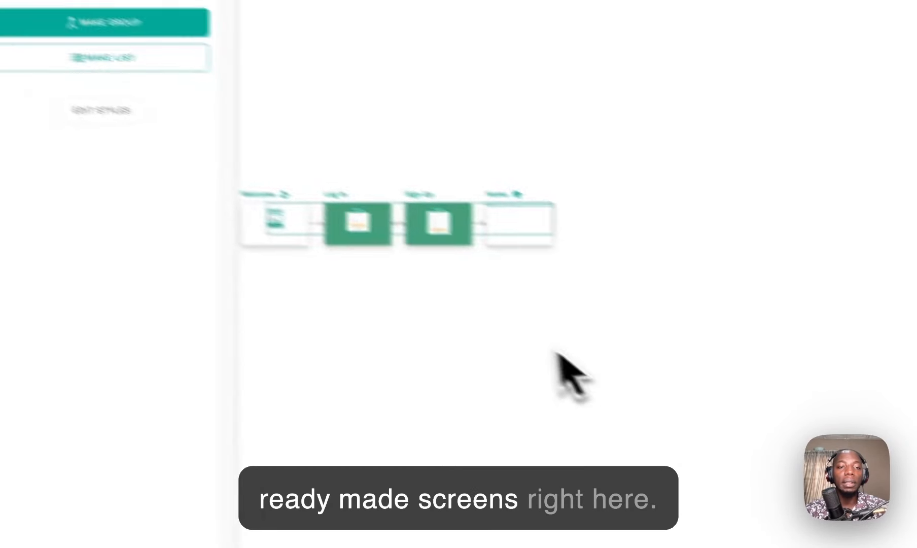
{"action": "scroll", "coordinate": [619, 430], "scroll_direction": "up", "scroll_amount": 4}
{"action": "scroll", "coordinate": [548, 355], "scroll_direction": "up", "scroll_amount": 5}
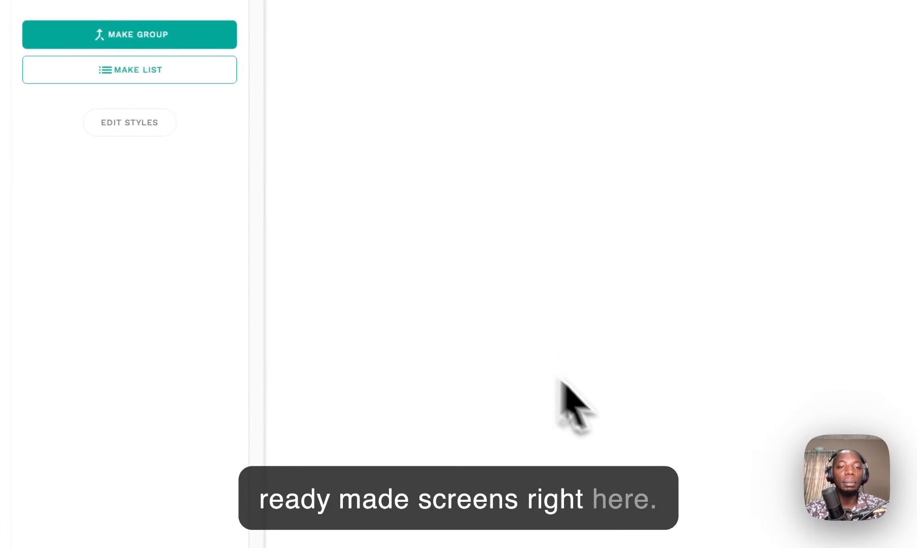
{"action": "left_click", "coordinate": [554, 354]}
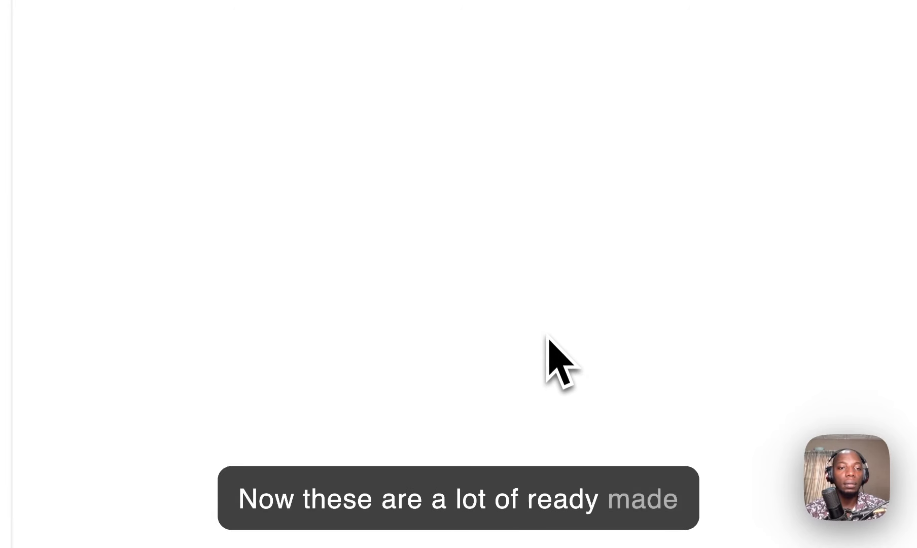
{"action": "scroll", "coordinate": [548, 338], "scroll_direction": "down", "scroll_amount": 5}
{"action": "scroll", "coordinate": [292, 160], "scroll_direction": "left", "scroll_amount": 5}
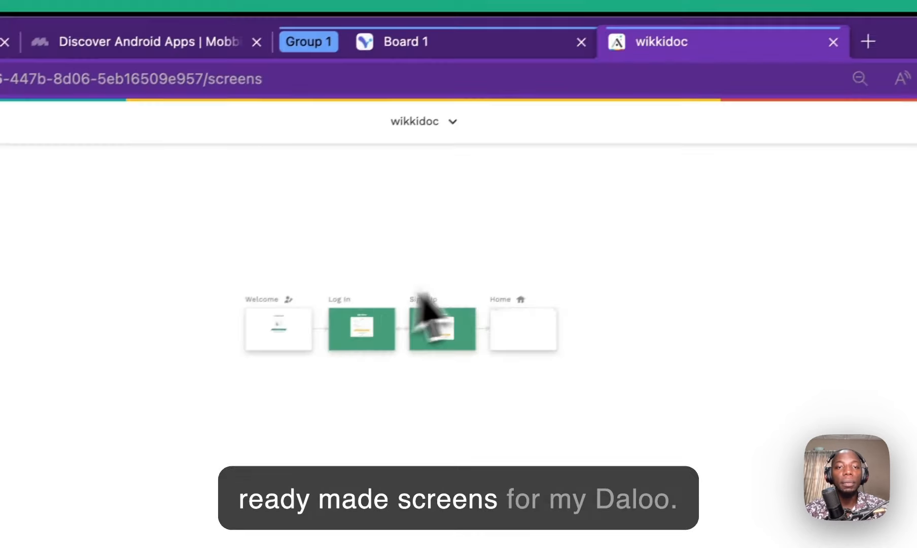
{"action": "scroll", "coordinate": [352, 294], "scroll_direction": "up", "scroll_amount": 5}
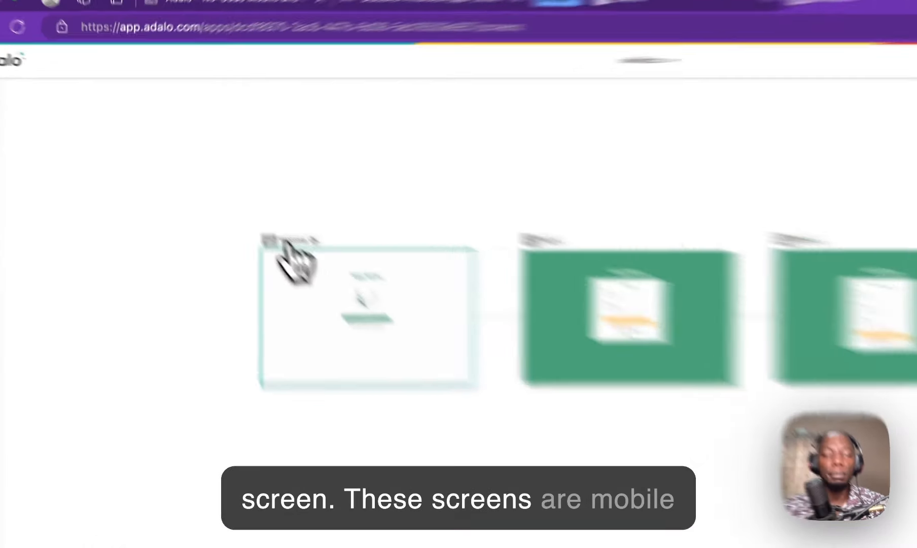
Step: Preview the Welcome screen in Tablet and Mobile views, restore Desktop, then go to Visily's Board 1
{"action": "left_click", "coordinate": [217, 186]}
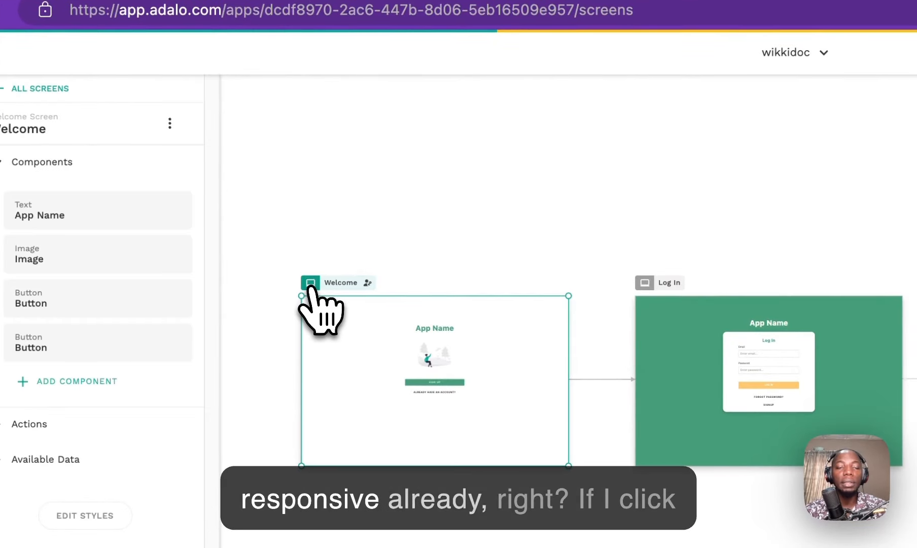
{"action": "left_click", "coordinate": [310, 284]}
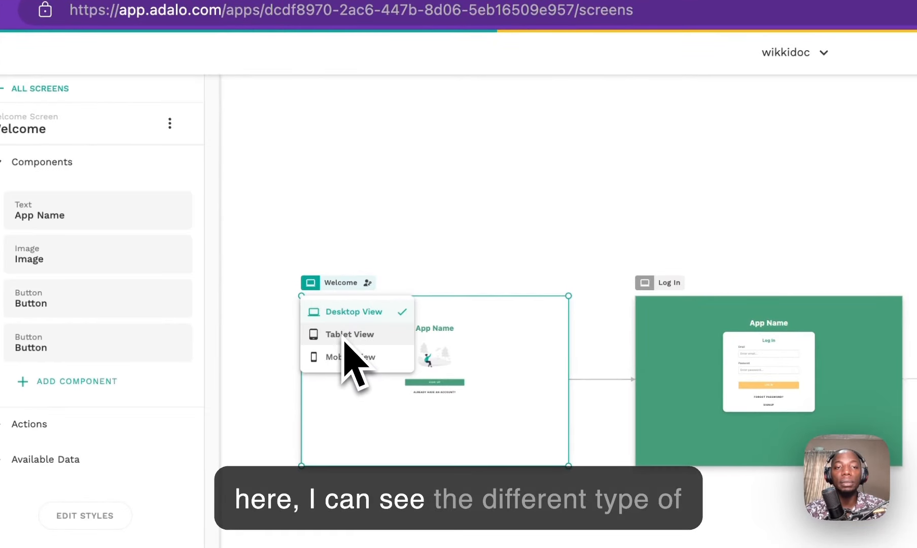
{"action": "left_click", "coordinate": [374, 338]}
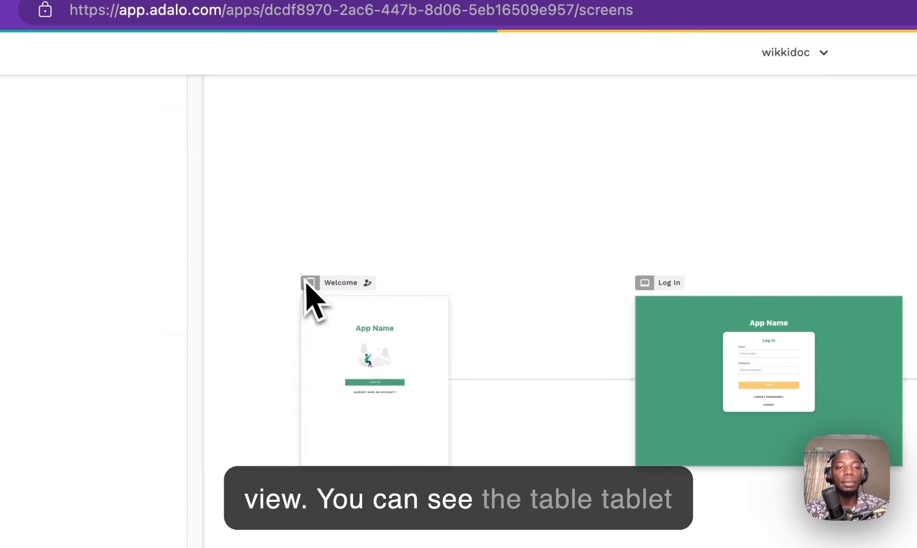
{"action": "left_click", "coordinate": [310, 283]}
{"action": "left_click", "coordinate": [341, 356]}
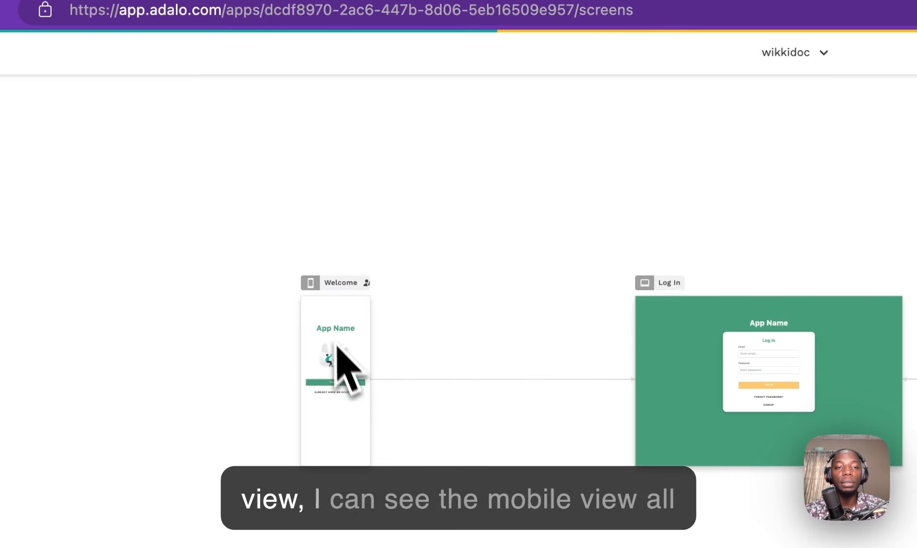
{"action": "left_click", "coordinate": [310, 284]}
{"action": "left_click", "coordinate": [350, 311]}
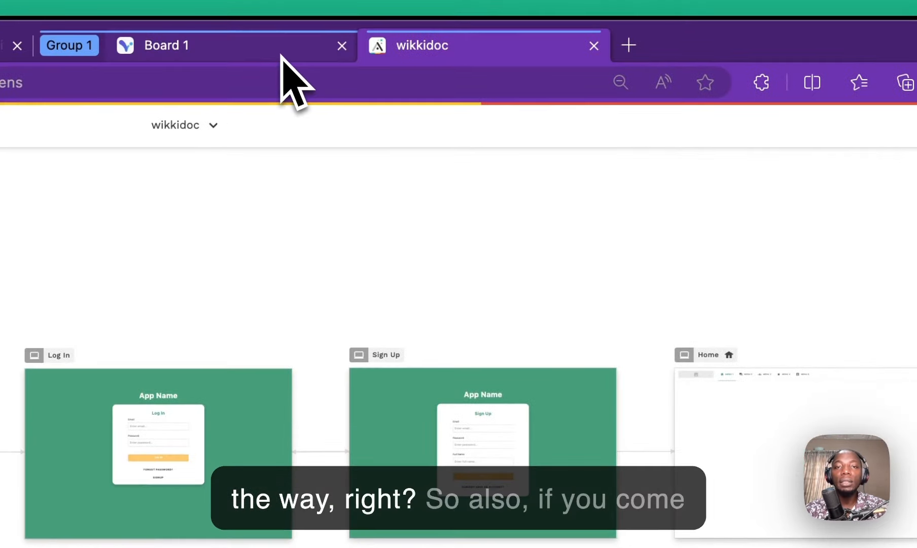
{"action": "left_click", "coordinate": [282, 55]}
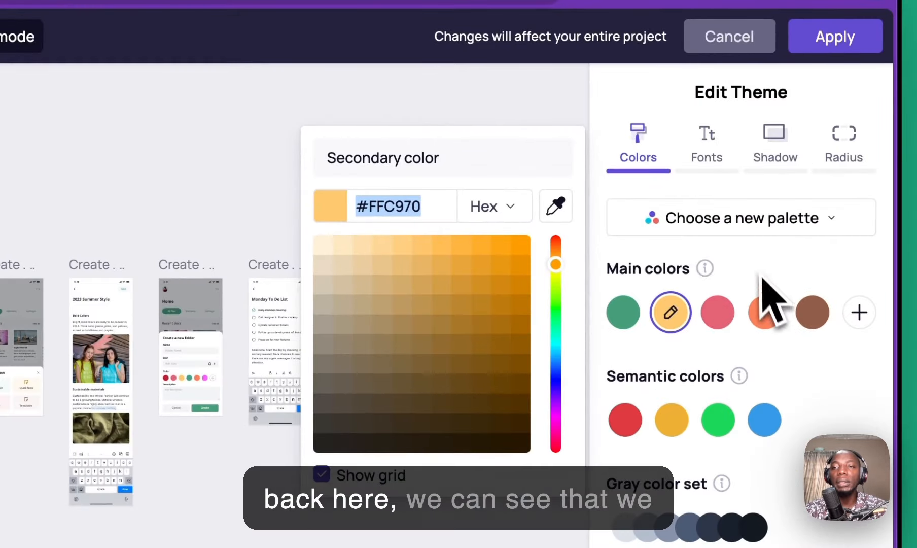
Step: Read Visily's theme fonts, Open Sans for headings and Inter for body, then return to Adalo
{"action": "left_click", "coordinate": [706, 140]}
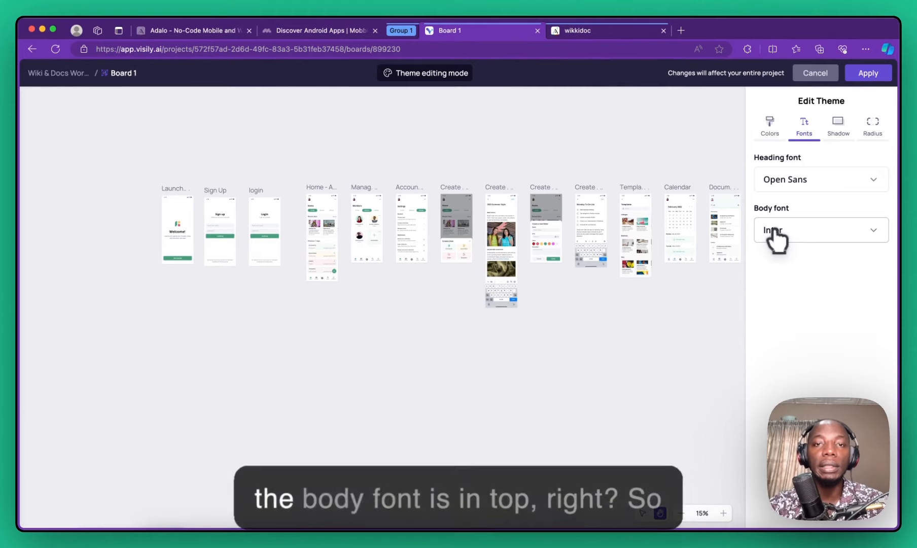
{"action": "left_click", "coordinate": [568, 34]}
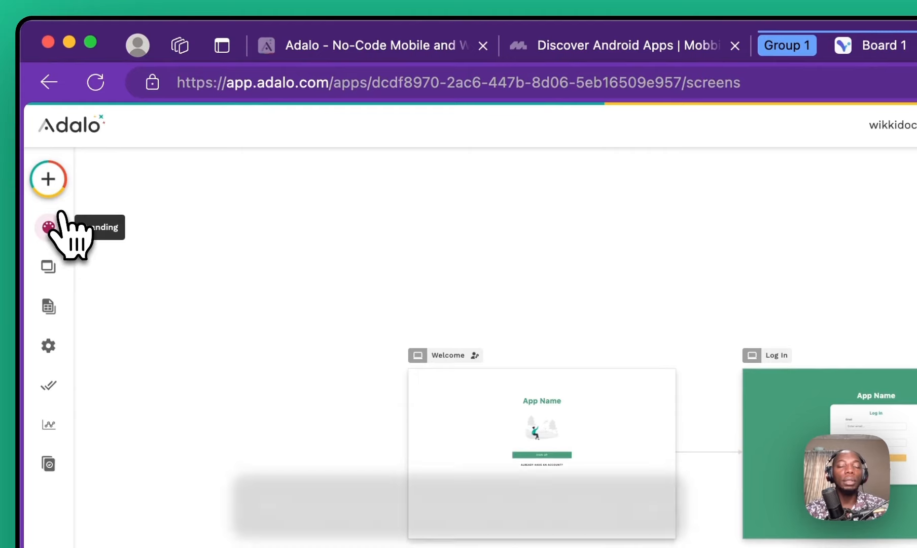
Step: In Adalo's Branding fonts, set the heading font to Open Sans
{"action": "left_click", "coordinate": [53, 229]}
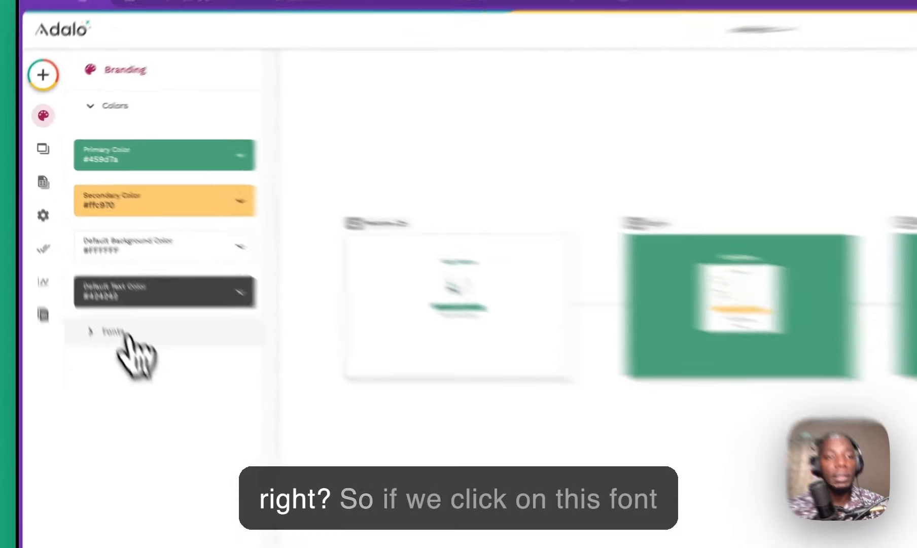
{"action": "left_click", "coordinate": [77, 251]}
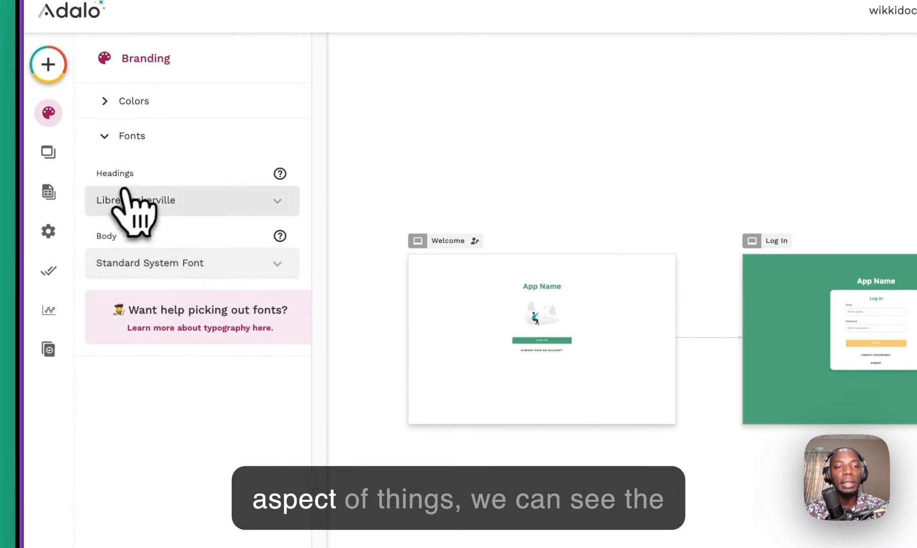
{"action": "left_click", "coordinate": [131, 202]}
{"action": "type", "text": "open"}
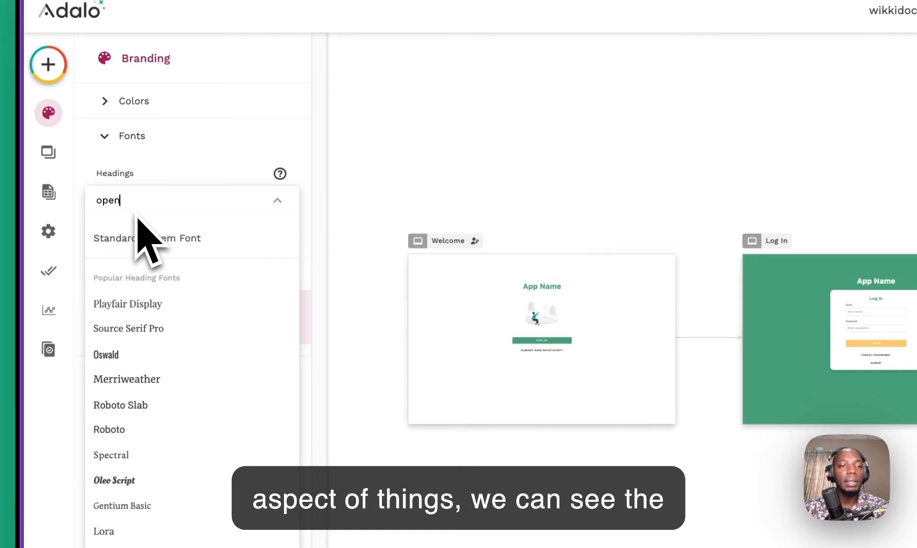
{"action": "type", "text": " sans"}
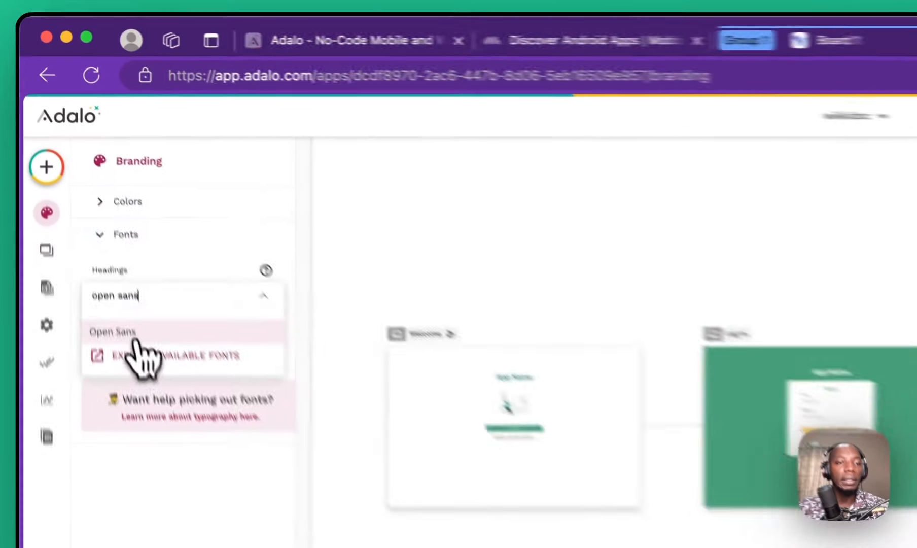
{"action": "left_click", "coordinate": [68, 184]}
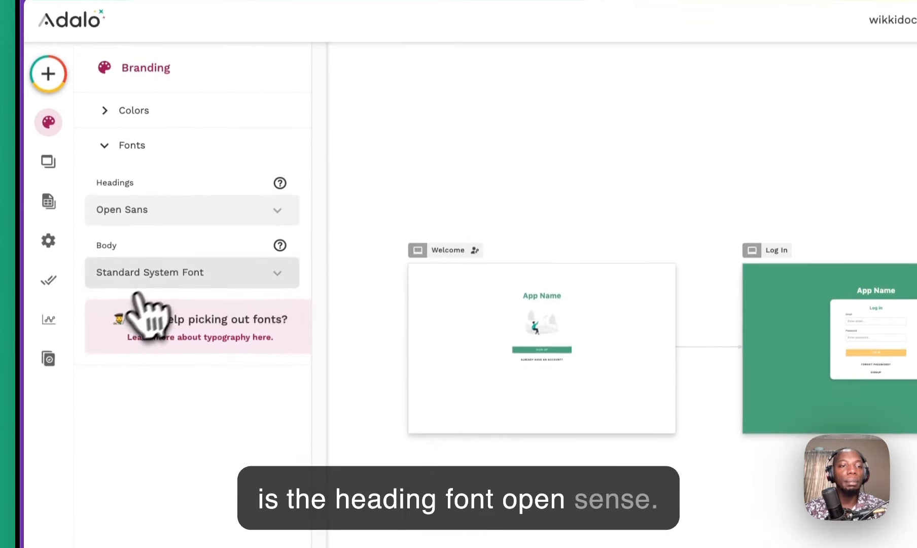
Step: Set the body font to Inter, correcting an accidental Shadows Into Light pick
{"action": "left_click", "coordinate": [137, 287]}
{"action": "type", "text": "inter"}
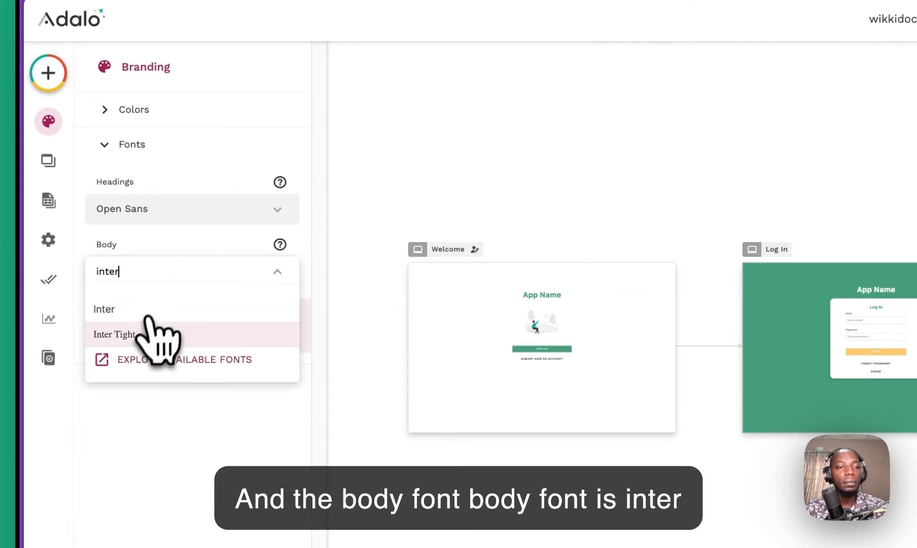
{"action": "left_click", "coordinate": [145, 334]}
{"action": "key", "text": "super+t"}
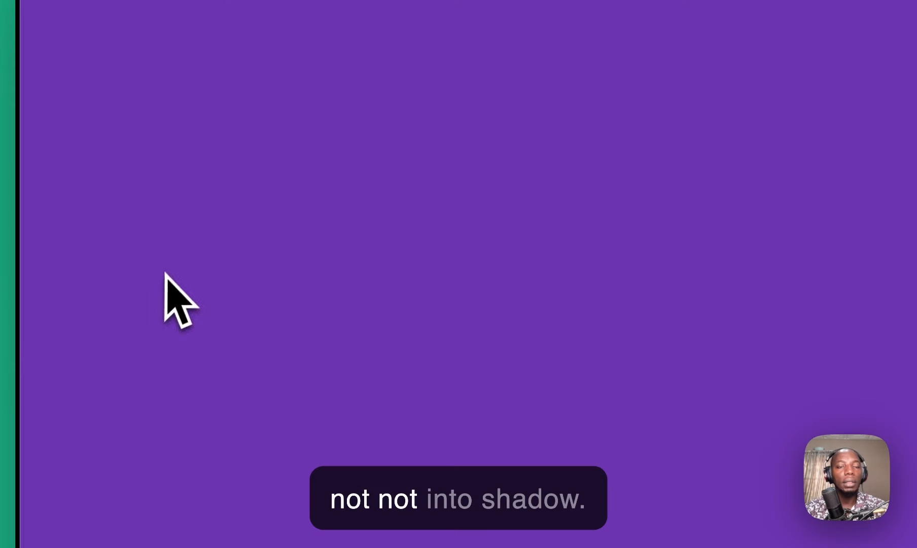
{"action": "left_click", "coordinate": [680, 45]}
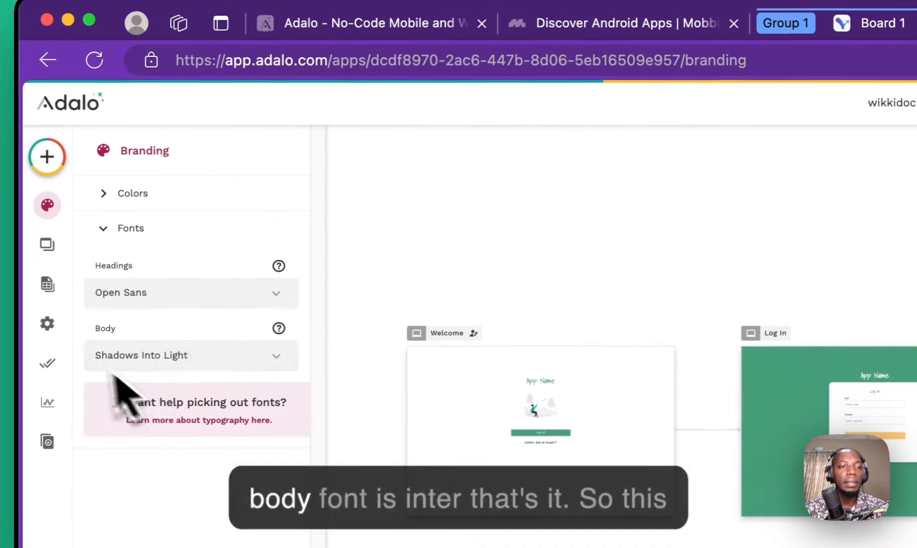
{"action": "left_click", "coordinate": [173, 358]}
{"action": "type", "text": "inter"}
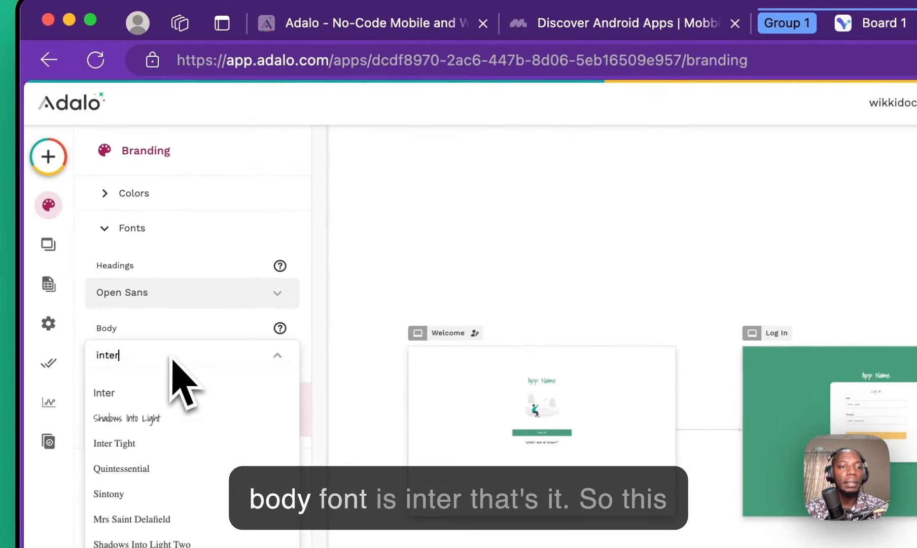
{"action": "left_click", "coordinate": [170, 392]}
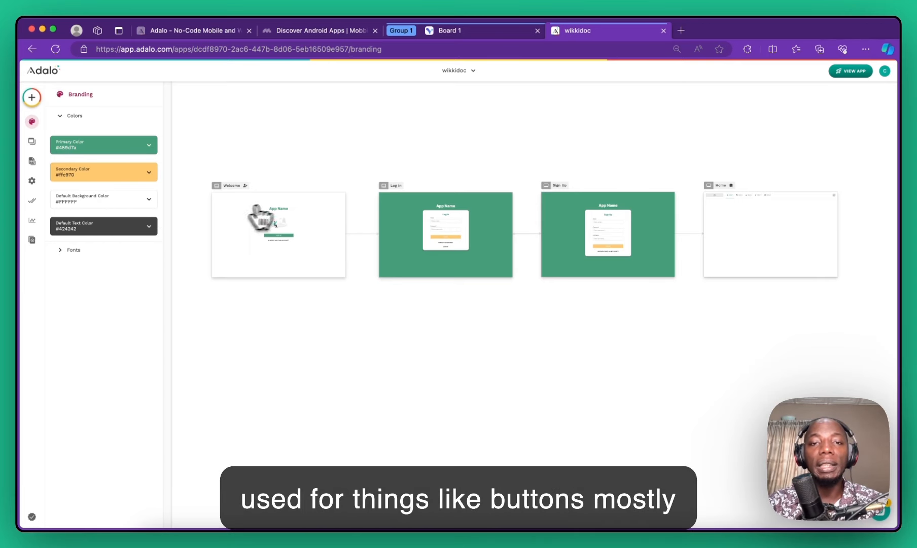
Step: On Visily's Board 1, view the theme Colors and pan to the Launch Screen and Sign Up designs
{"action": "scroll", "coordinate": [418, 233], "scroll_direction": "up", "scroll_amount": 5}
{"action": "scroll", "coordinate": [462, 239], "scroll_direction": "down", "scroll_amount": 10}
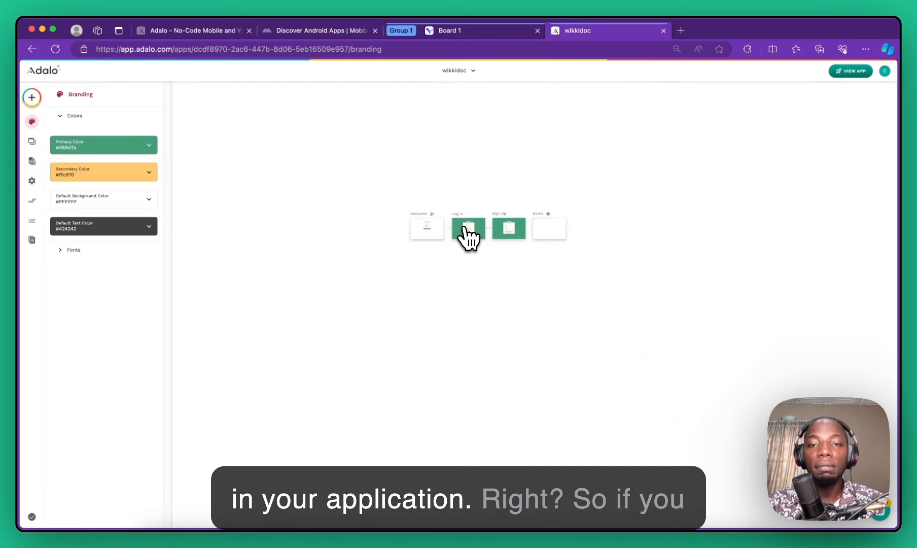
{"action": "scroll", "coordinate": [468, 237], "scroll_direction": "up", "scroll_amount": 2}
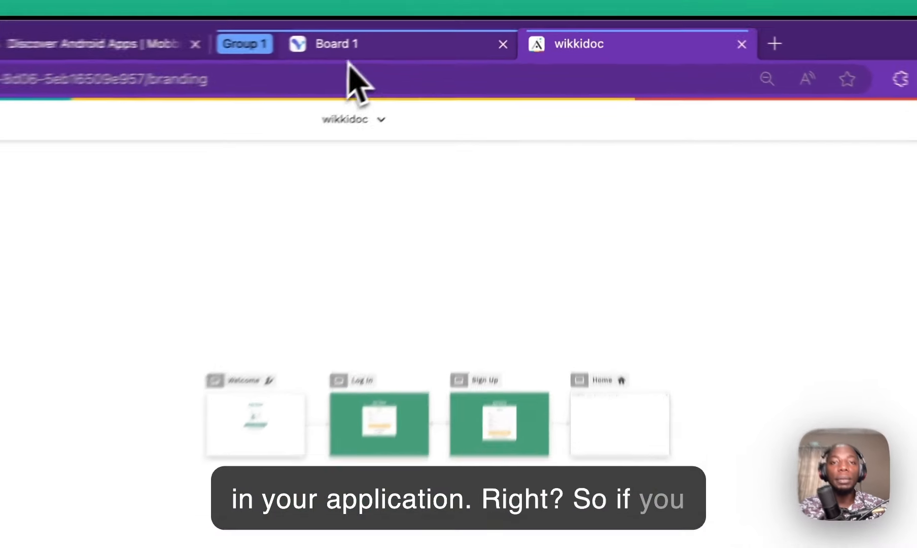
{"action": "left_click", "coordinate": [457, 31]}
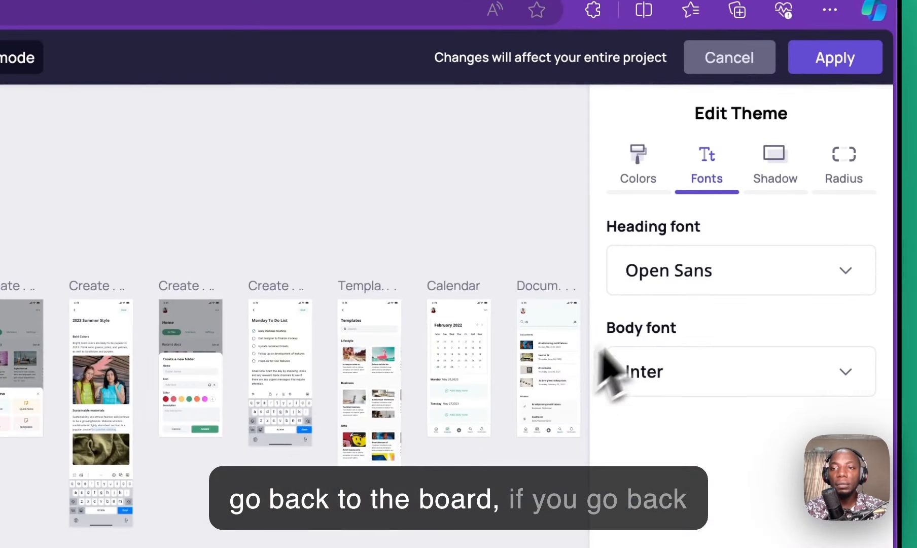
{"action": "left_click", "coordinate": [634, 158]}
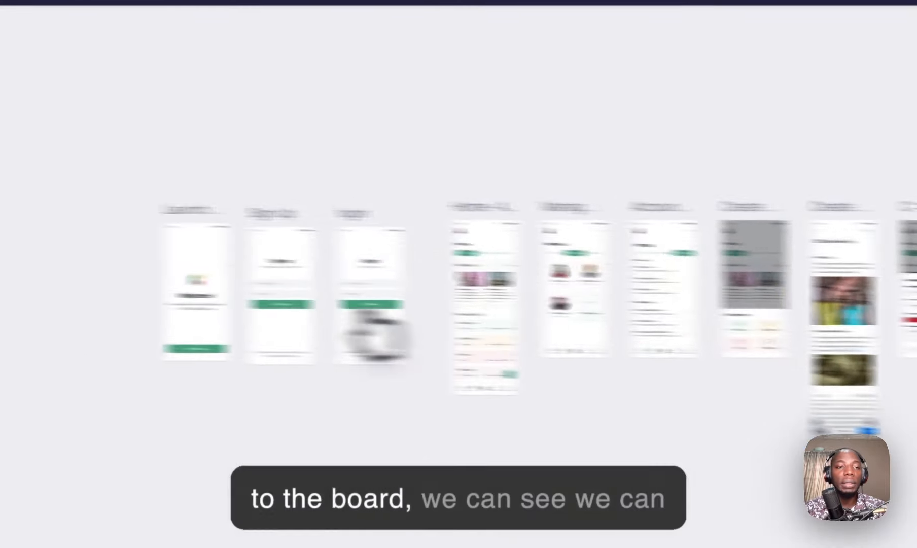
{"action": "scroll", "coordinate": [490, 241], "scroll_direction": "up", "scroll_amount": 10}
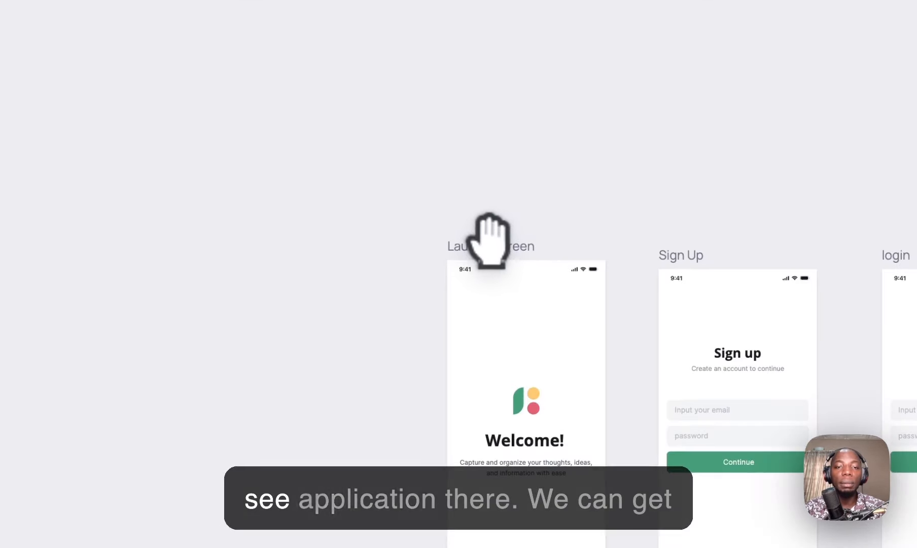
{"action": "left_click_drag", "start_coordinate": [512, 330], "coordinate": [492, 101]}
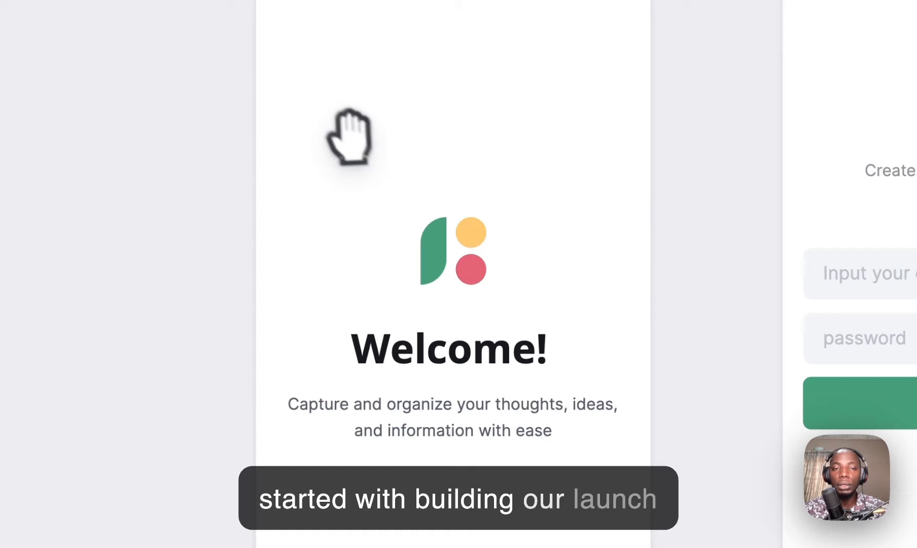
{"action": "left_click_drag", "start_coordinate": [474, 234], "coordinate": [472, 201]}
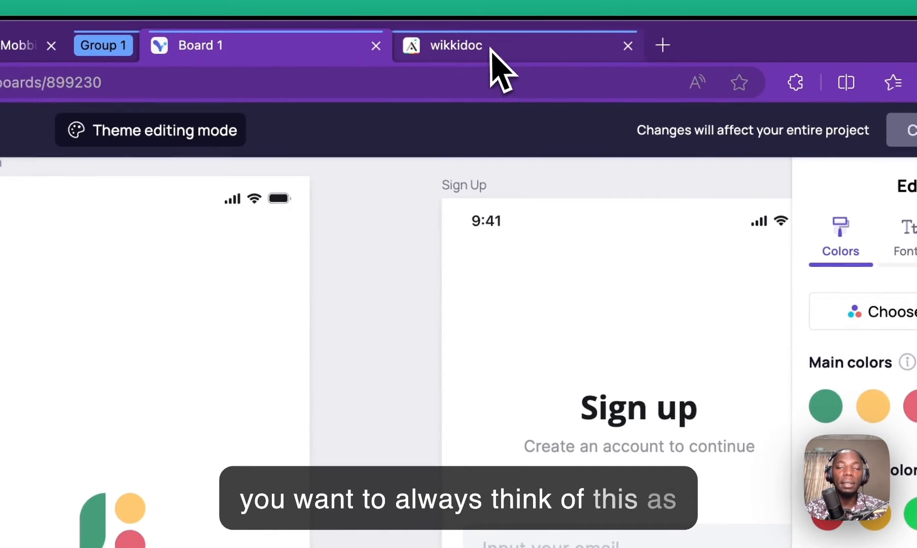
Step: Back in Adalo, switch the Welcome screen to Mobile view
{"action": "left_click", "coordinate": [489, 56]}
{"action": "left_click", "coordinate": [274, 281]}
{"action": "scroll", "coordinate": [293, 277], "scroll_direction": "up", "scroll_amount": 5}
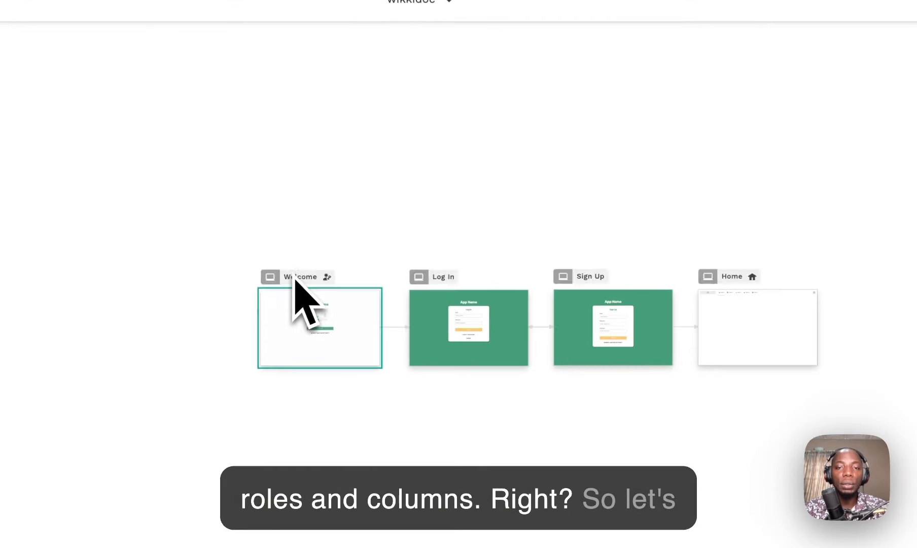
{"action": "left_click", "coordinate": [274, 293]}
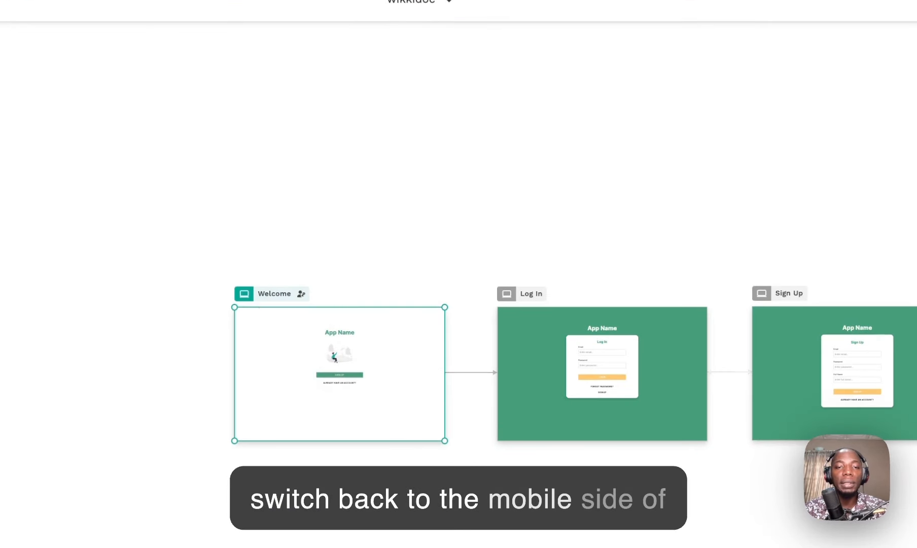
{"action": "left_click", "coordinate": [244, 293]}
{"action": "left_click", "coordinate": [276, 368]}
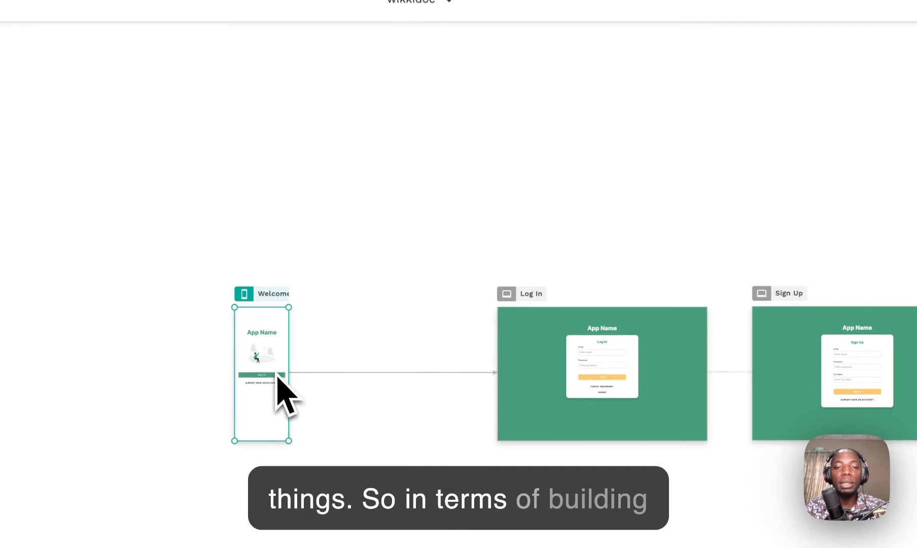
Step: Switch the Log In, Sign Up and Home screens to Mobile view as well
{"action": "left_click", "coordinate": [506, 293]}
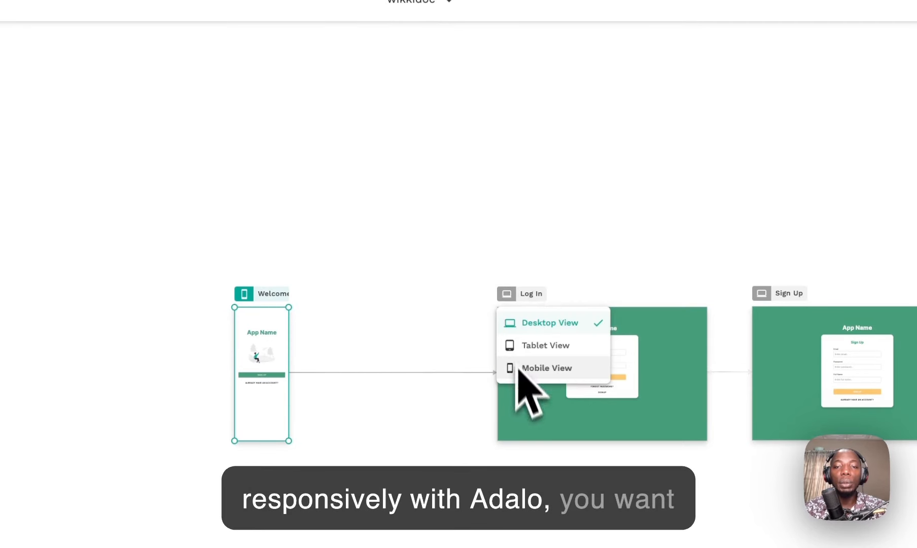
{"action": "left_click", "coordinate": [517, 369]}
{"action": "left_click", "coordinate": [762, 293]}
{"action": "left_click", "coordinate": [773, 367]}
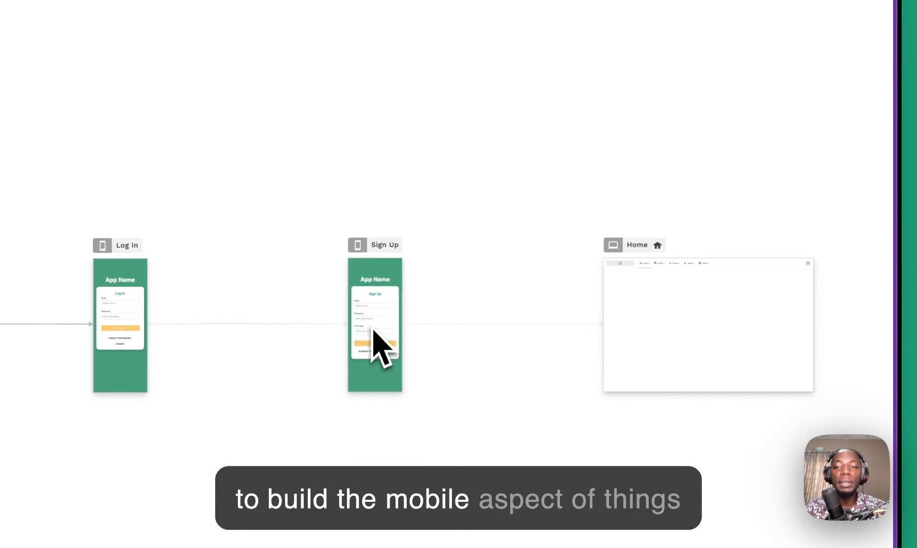
{"action": "left_click", "coordinate": [614, 245]}
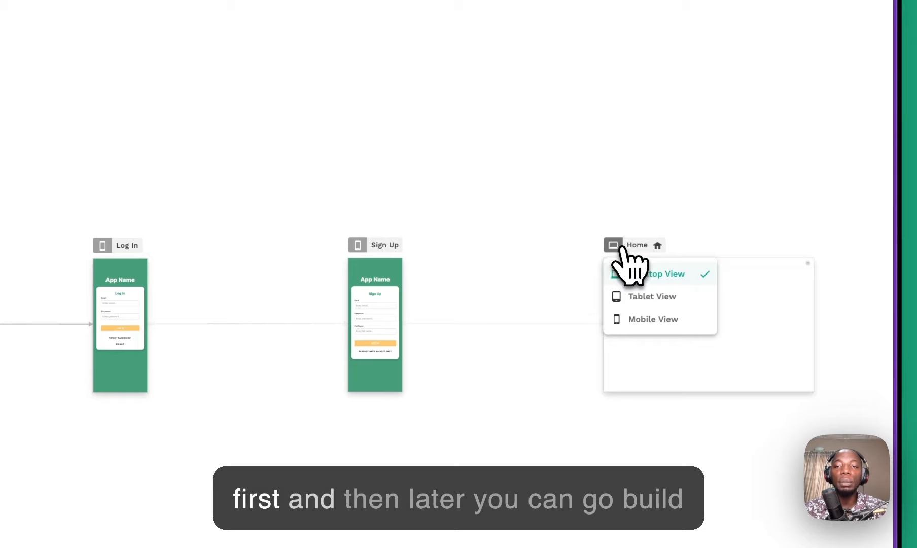
{"action": "left_click", "coordinate": [629, 319]}
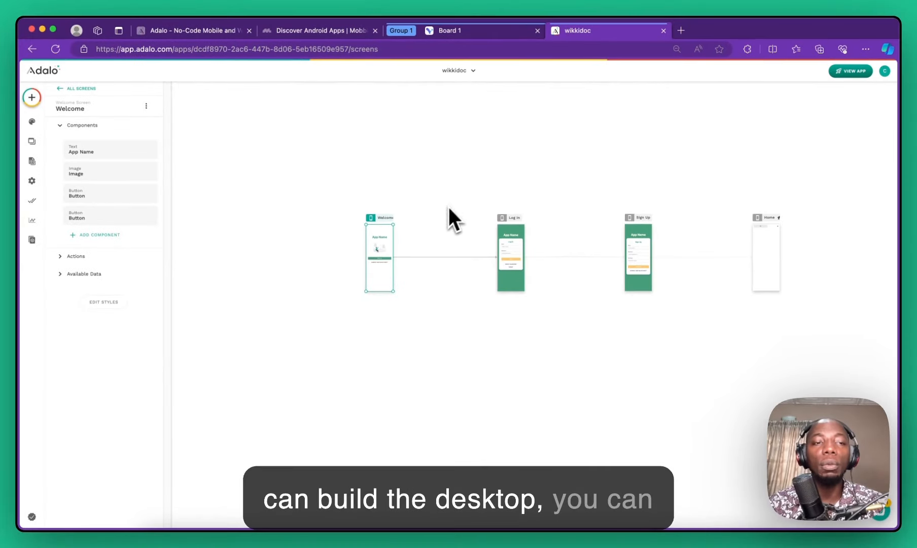
{"action": "scroll", "coordinate": [381, 238], "scroll_direction": "up", "scroll_amount": 5}
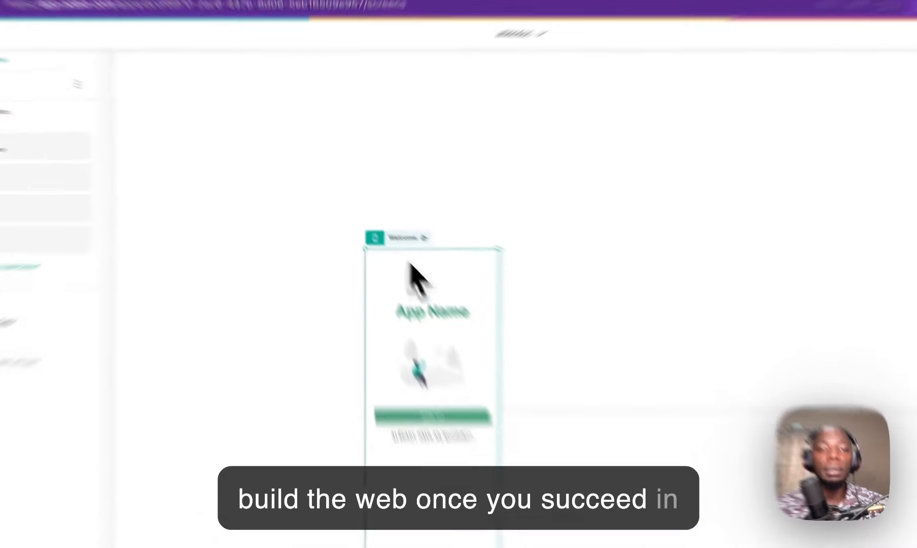
{"action": "scroll", "coordinate": [414, 209], "scroll_direction": "down", "scroll_amount": 2}
{"action": "scroll", "coordinate": [419, 204], "scroll_direction": "up", "scroll_amount": 3}
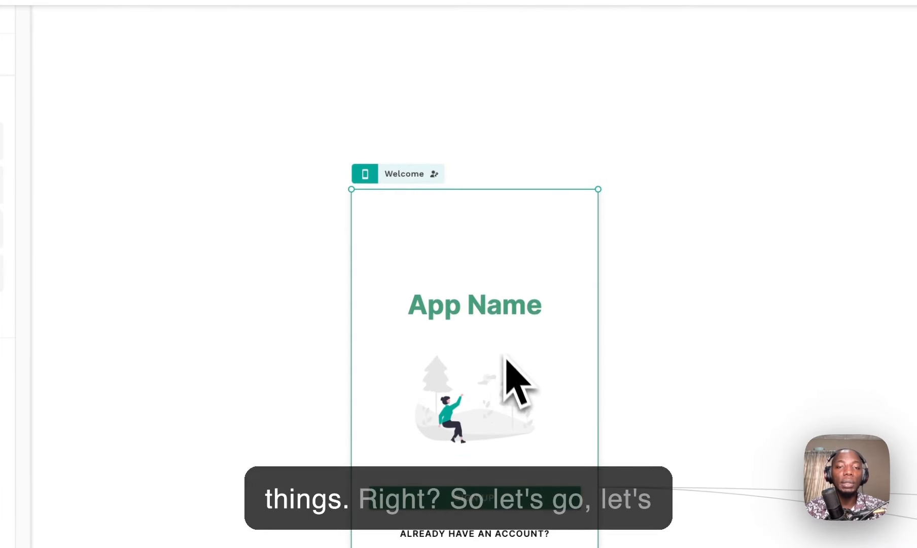
Step: Swap the Welcome image for wiki and doc logo.png and drag the Sign Up button to the bottom
{"action": "left_click", "coordinate": [345, 45]}
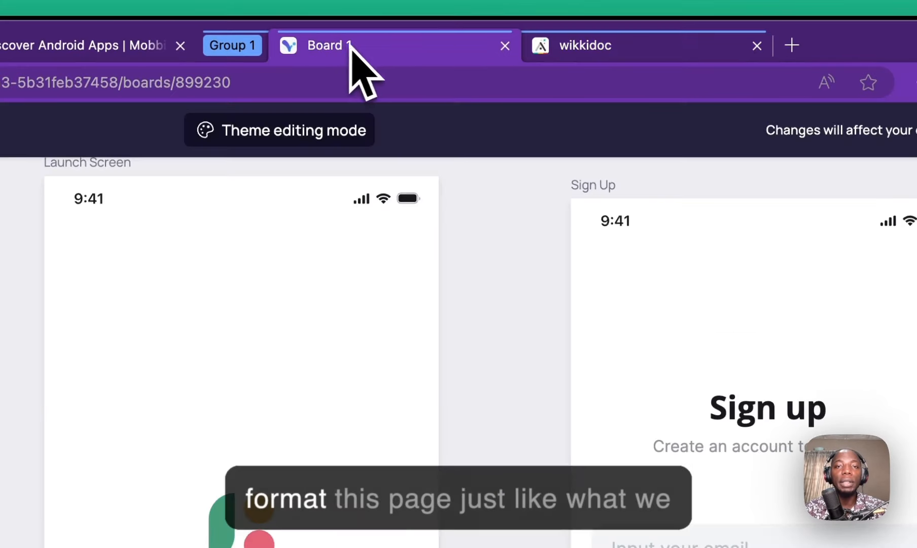
{"action": "left_click_drag", "start_coordinate": [350, 44], "coordinate": [597, 59]}
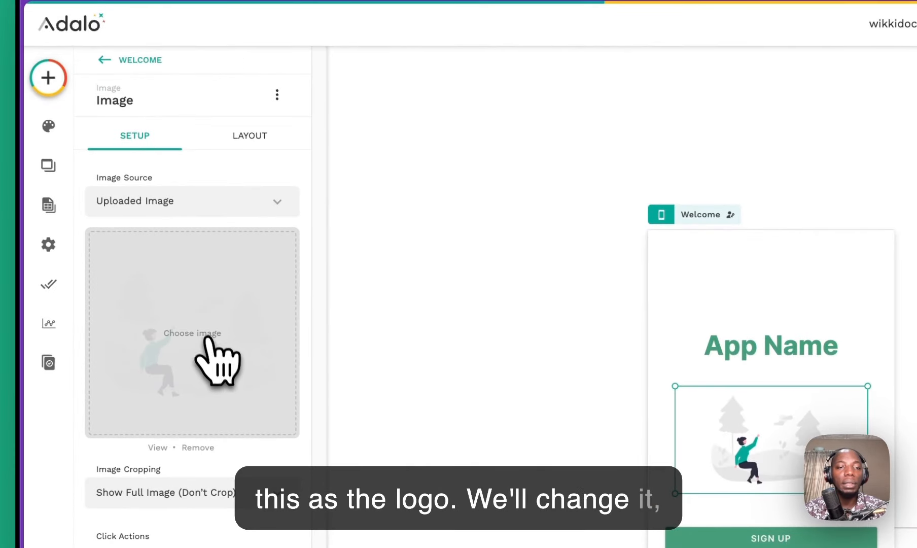
{"action": "left_click", "coordinate": [205, 350]}
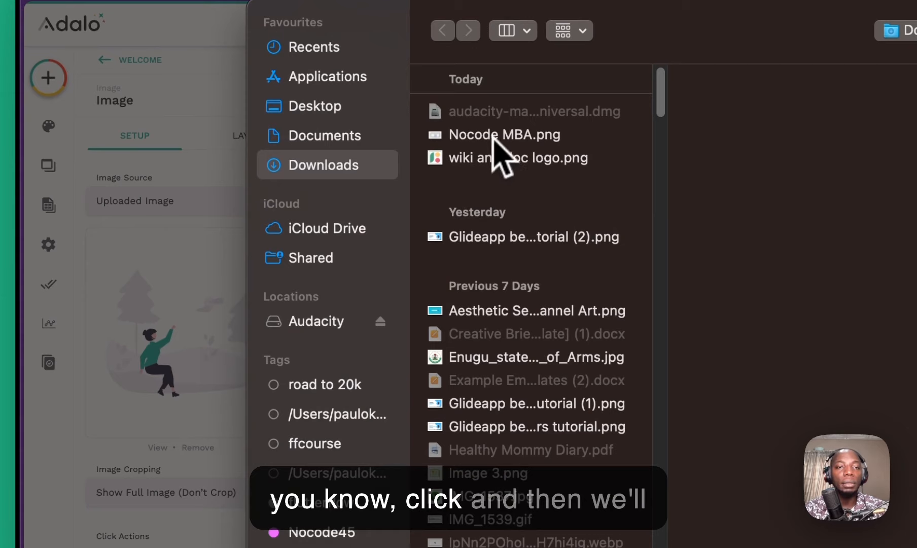
{"action": "left_click", "coordinate": [500, 158]}
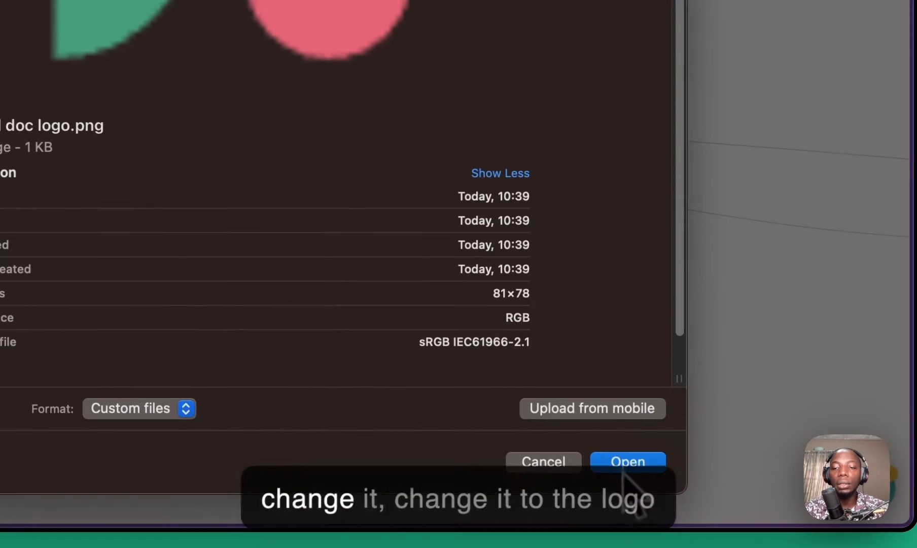
{"action": "left_click", "coordinate": [625, 461]}
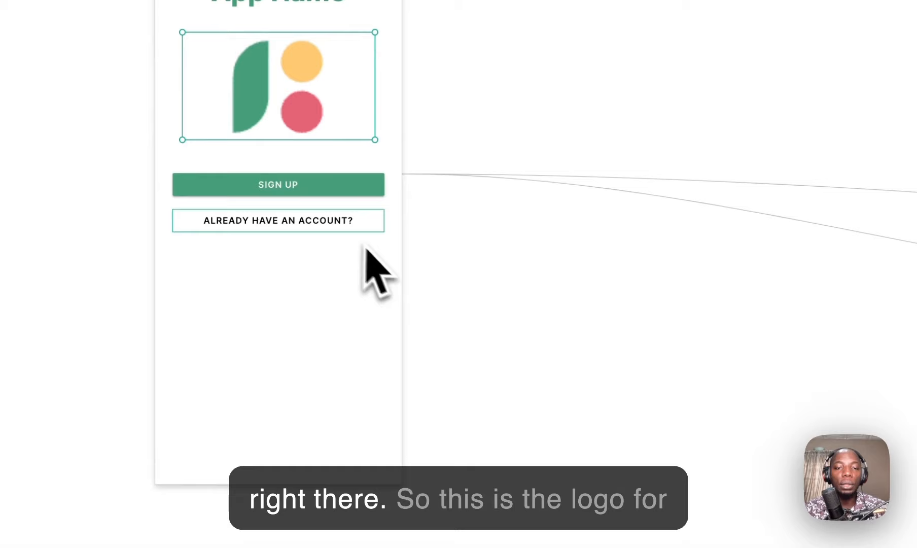
{"action": "left_click_drag", "start_coordinate": [334, 197], "coordinate": [334, 454]}
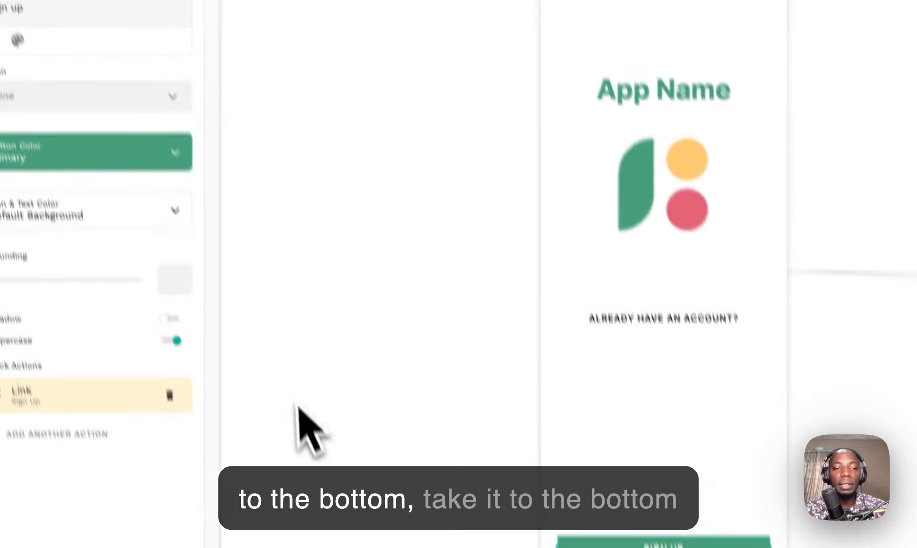
Step: Drag the App Name heading below the logo, colour it black, and start editing its text
{"action": "left_click", "coordinate": [678, 346]}
{"action": "left_click_drag", "start_coordinate": [677, 117], "coordinate": [675, 324]}
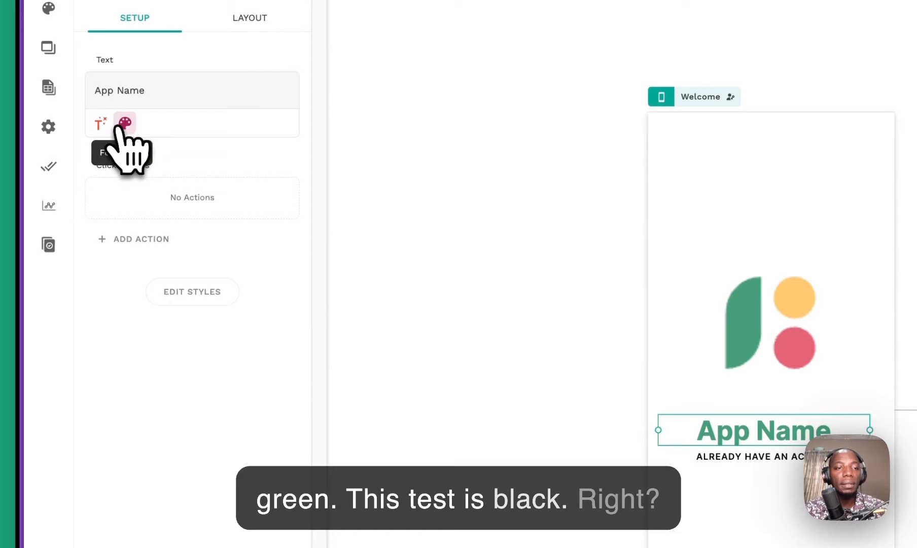
{"action": "left_click", "coordinate": [124, 124]}
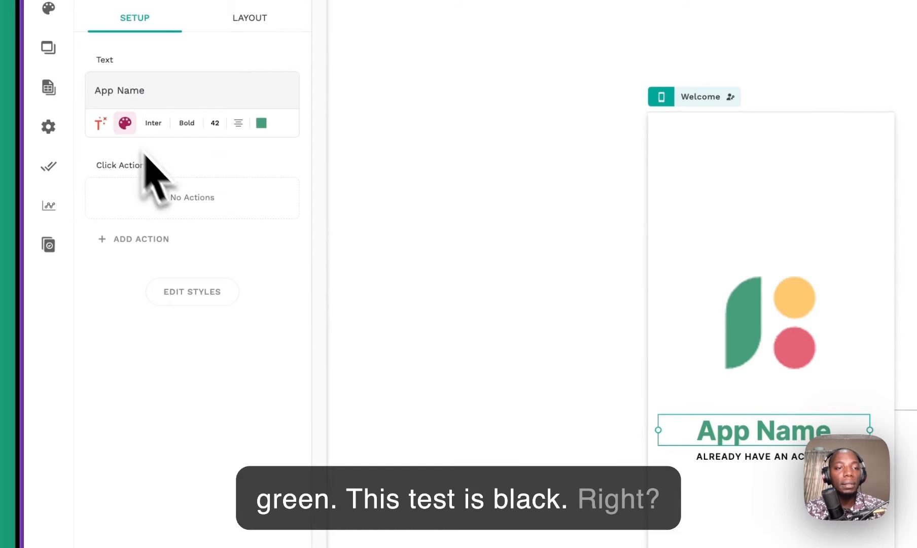
{"action": "left_click", "coordinate": [261, 123]}
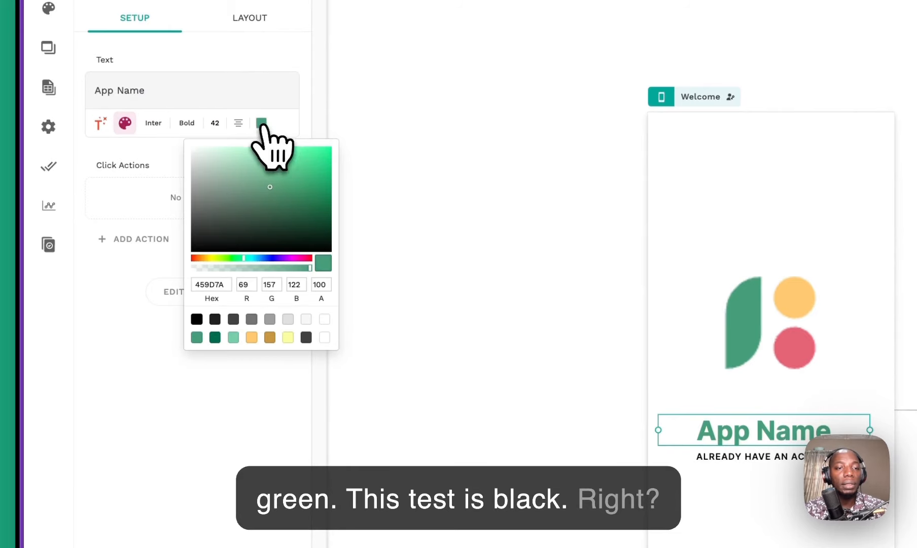
{"action": "left_click", "coordinate": [215, 319]}
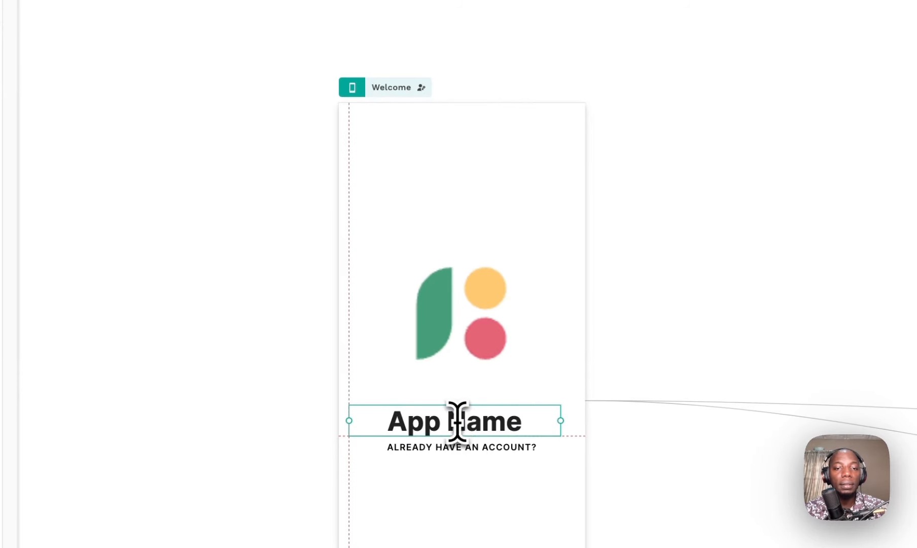
{"action": "double_click", "coordinate": [457, 421]}
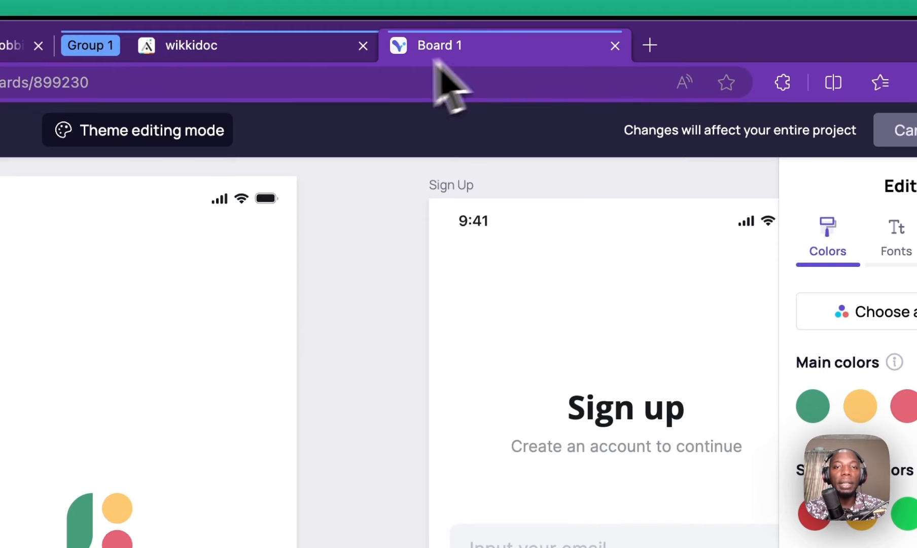
Step: In Visily, select the Welcome design's subtitle about capturing and organizing thoughts to copy it
{"action": "left_click", "coordinate": [290, 50]}
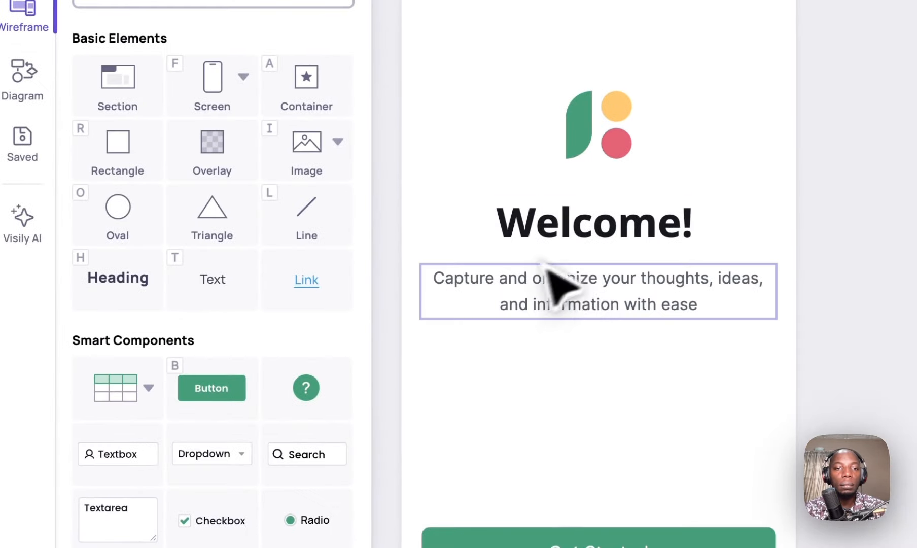
{"action": "left_click", "coordinate": [596, 302]}
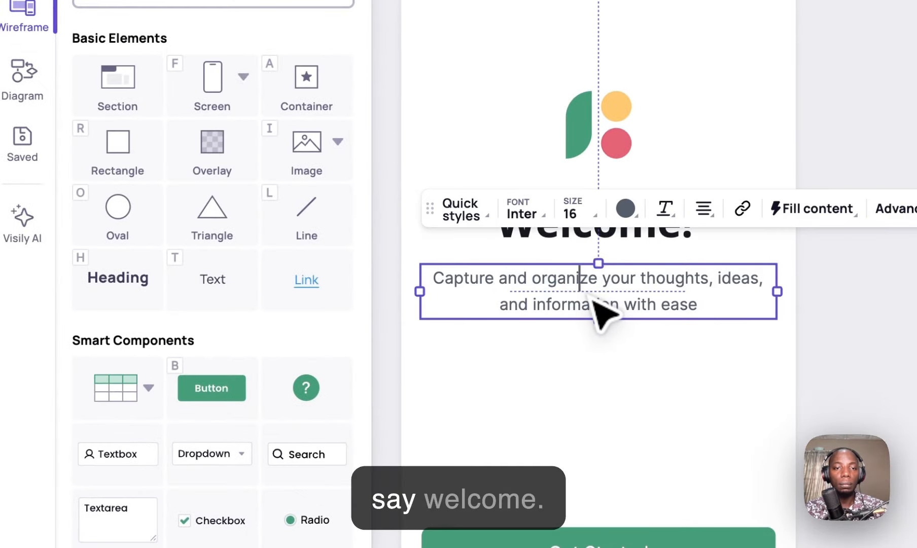
{"action": "key", "text": "ctrl+a"}
{"action": "key", "text": "ctrl+c"}
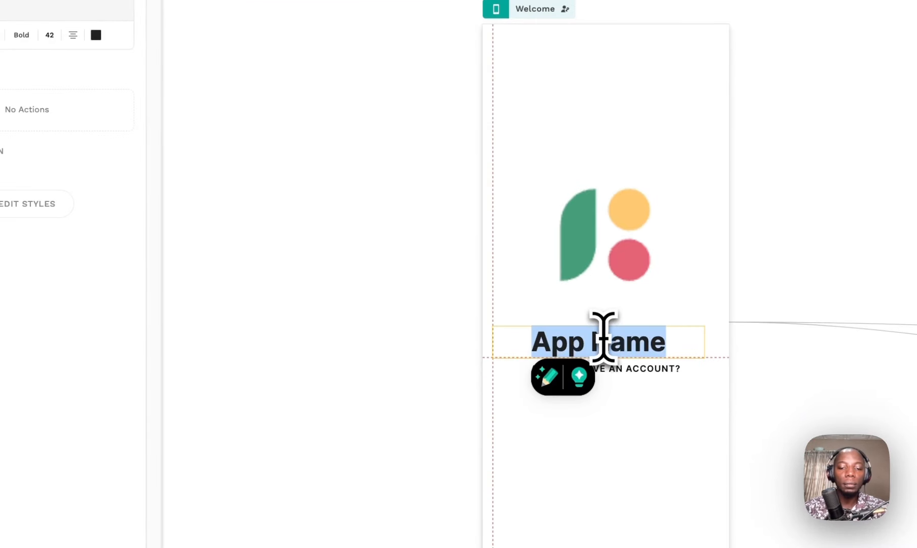
Step: Retitle the heading 'Welcome' and paste the Visily tagline into the Already have an account? button
{"action": "type", "text": "Welcome"}
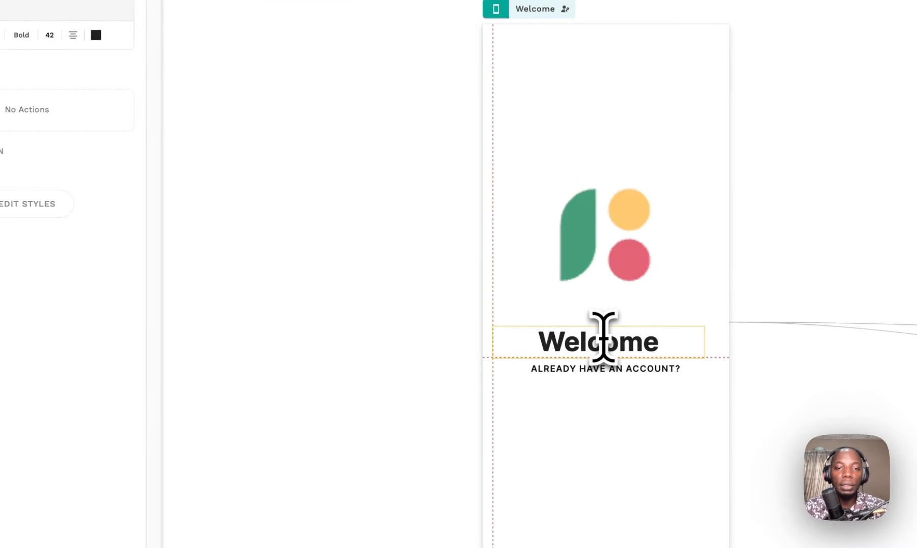
{"action": "left_click", "coordinate": [656, 378]}
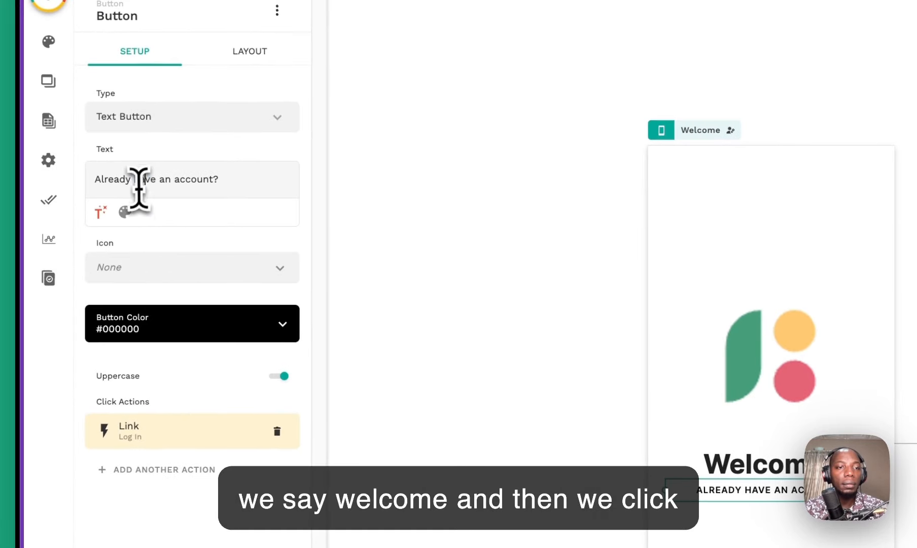
{"action": "key", "text": "ctrl+v"}
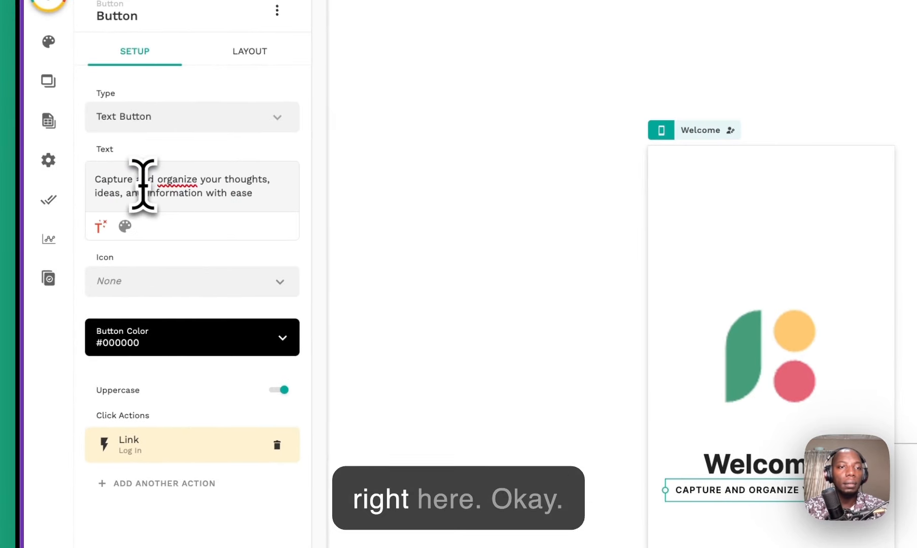
{"action": "left_click", "coordinate": [864, 505]}
{"action": "left_click", "coordinate": [863, 500]}
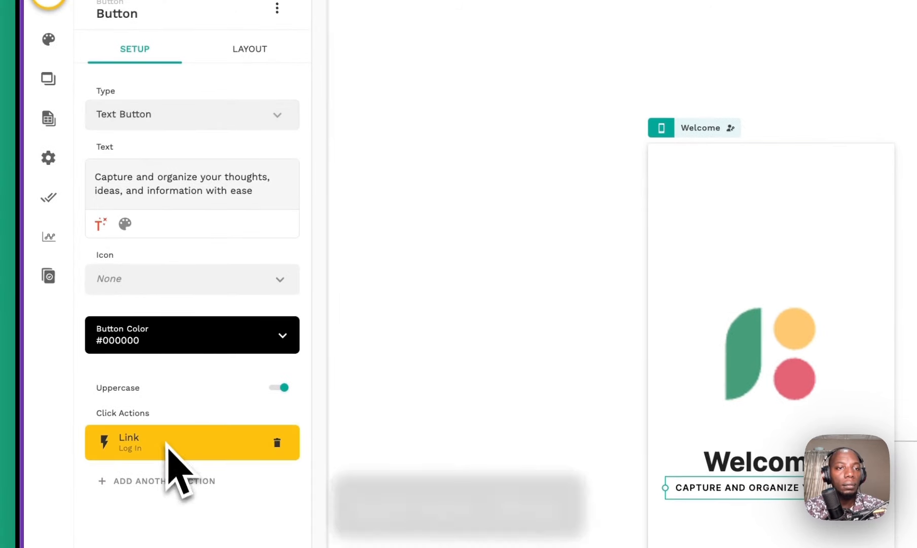
Step: Keep the tagline as a text button and drag it just below the Welcome heading
{"action": "left_click", "coordinate": [249, 51]}
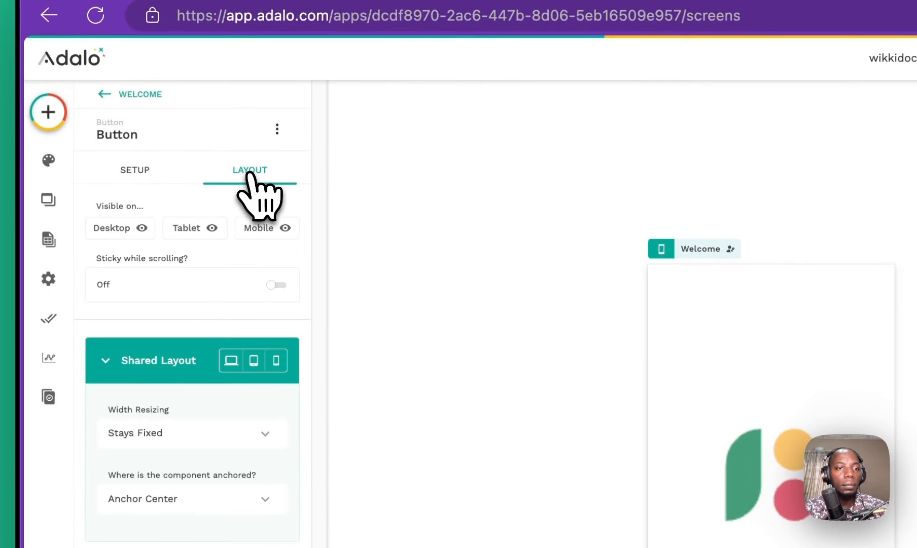
{"action": "left_click", "coordinate": [118, 181]}
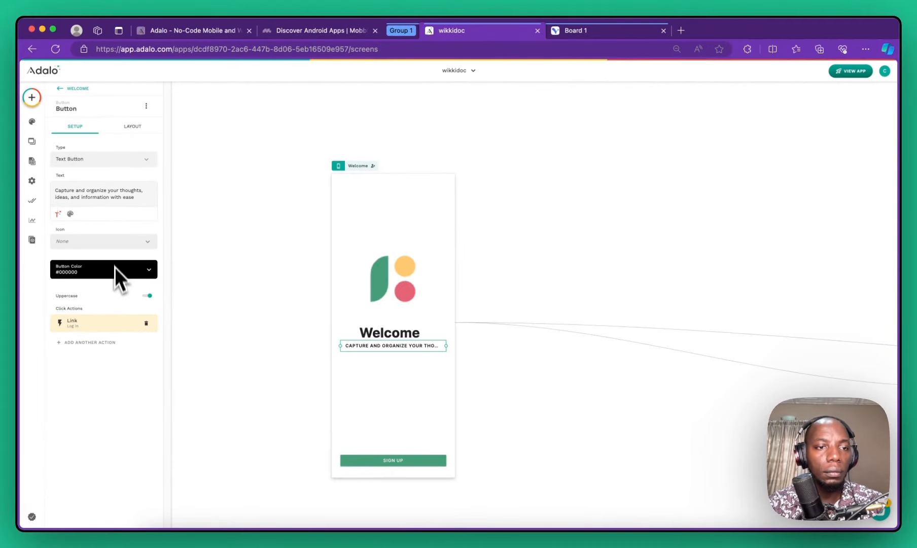
{"action": "left_click", "coordinate": [70, 214]}
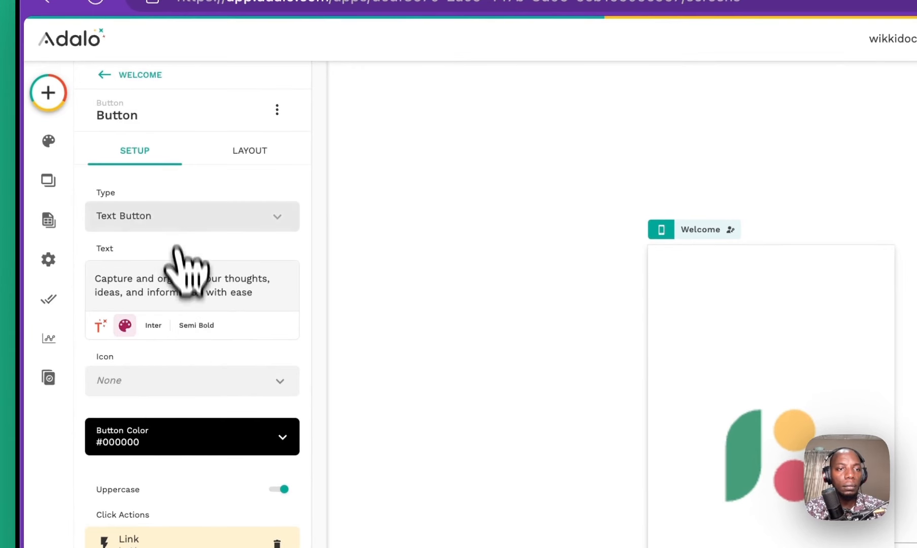
{"action": "left_click", "coordinate": [172, 219]}
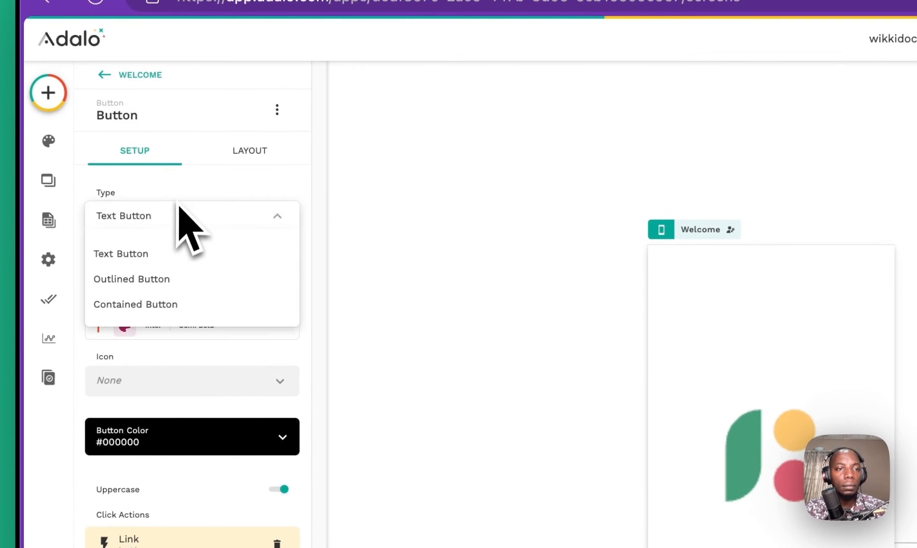
{"action": "left_click", "coordinate": [193, 213]}
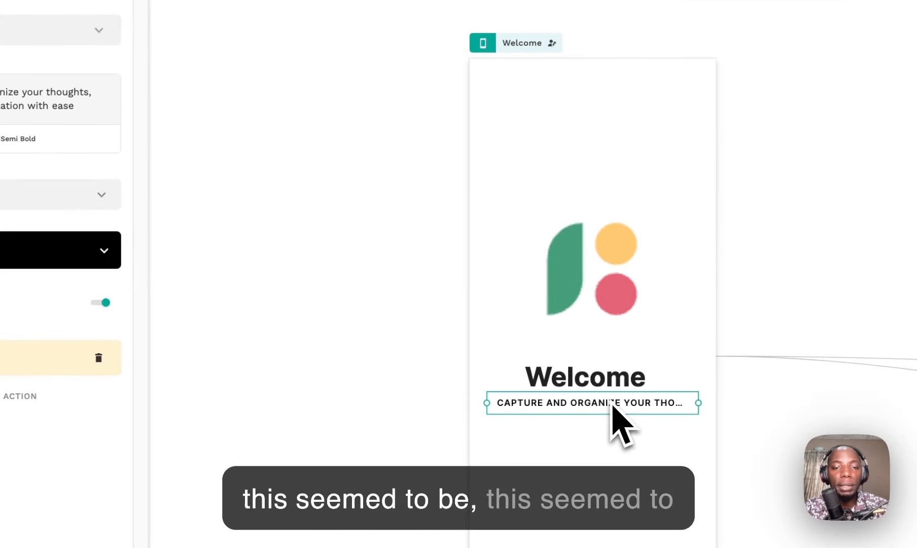
{"action": "left_click_drag", "start_coordinate": [615, 407], "coordinate": [612, 451]}
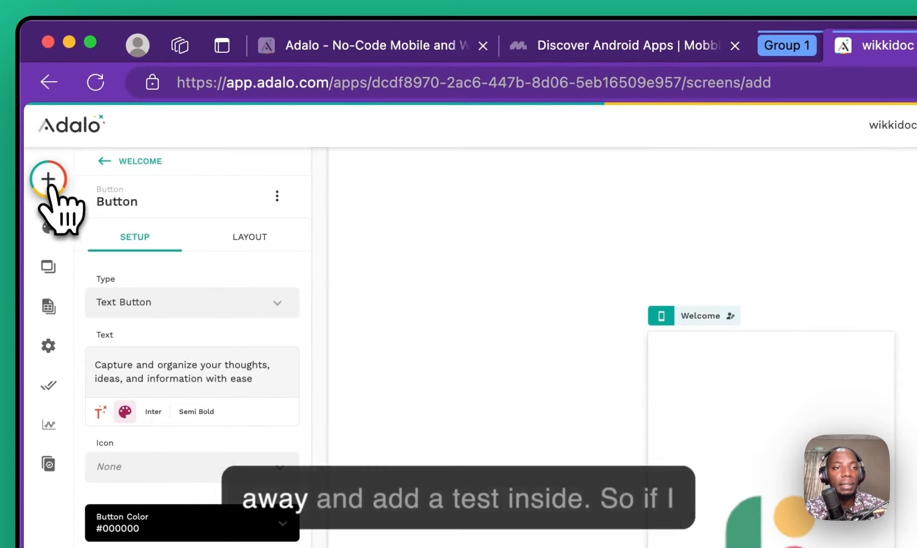
Step: Drag a Text component from Most Used onto the Welcome screen beneath the Welcome heading
{"action": "left_click", "coordinate": [48, 179]}
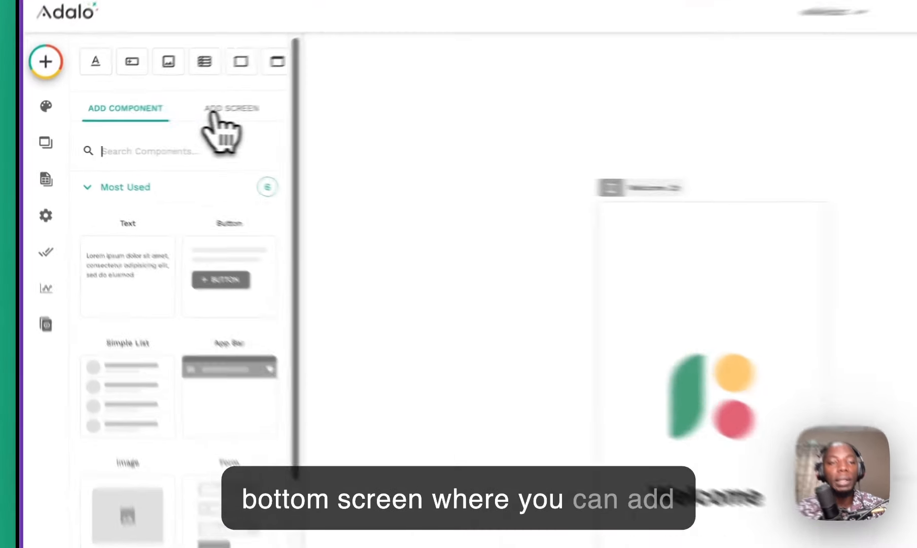
{"action": "left_click", "coordinate": [132, 122]}
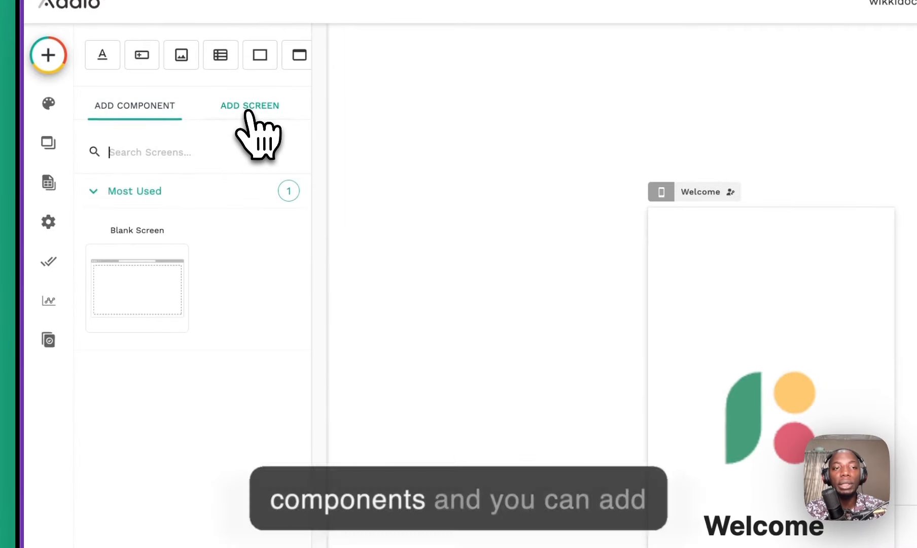
{"action": "left_click", "coordinate": [145, 107]}
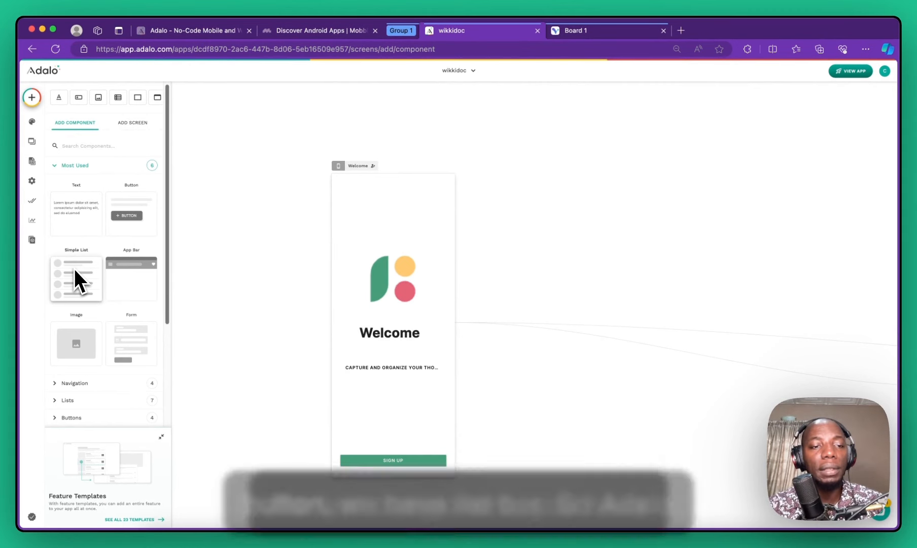
{"action": "scroll", "coordinate": [123, 272], "scroll_direction": "down", "scroll_amount": 3}
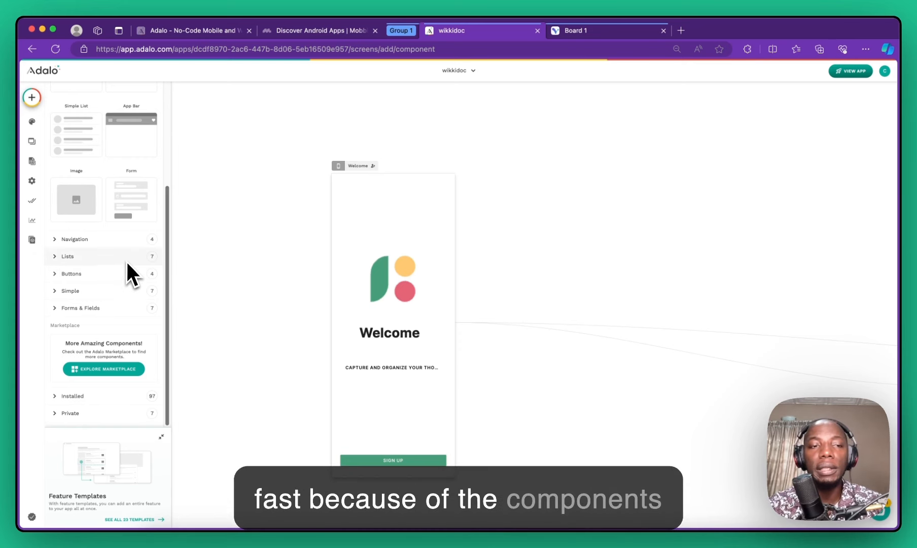
{"action": "scroll", "coordinate": [126, 261], "scroll_direction": "up", "scroll_amount": 2}
{"action": "scroll", "coordinate": [118, 260], "scroll_direction": "up", "scroll_amount": 2}
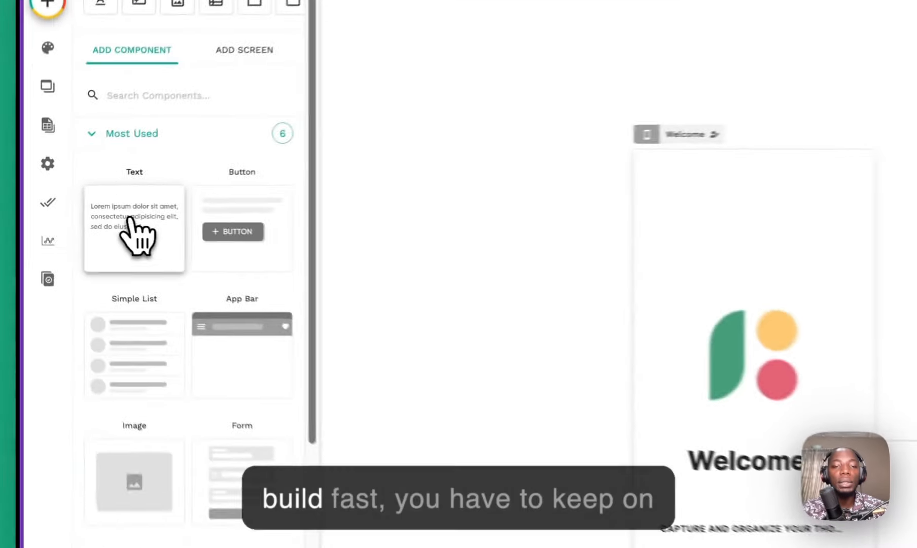
{"action": "left_click_drag", "start_coordinate": [138, 235], "coordinate": [701, 508]}
Step: Add a text element reading 'Capture and organize your thoughts, ideas, and information with ease' and delete the old CAPTURE button
{"action": "left_click_drag", "start_coordinate": [567, 273], "coordinate": [566, 273]}
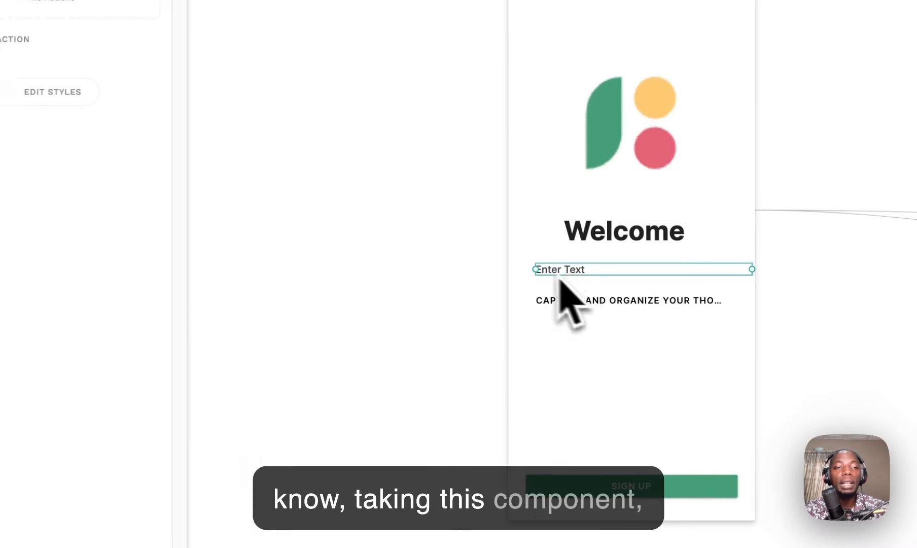
{"action": "triple_click", "coordinate": [157, 122]}
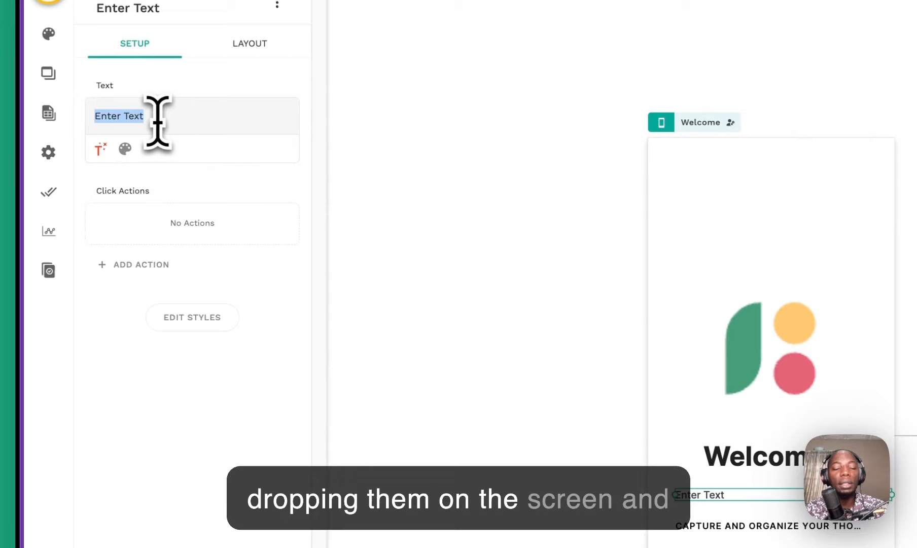
{"action": "type", "text": "Capture and organize your thoughts, ideas, and information with ease"}
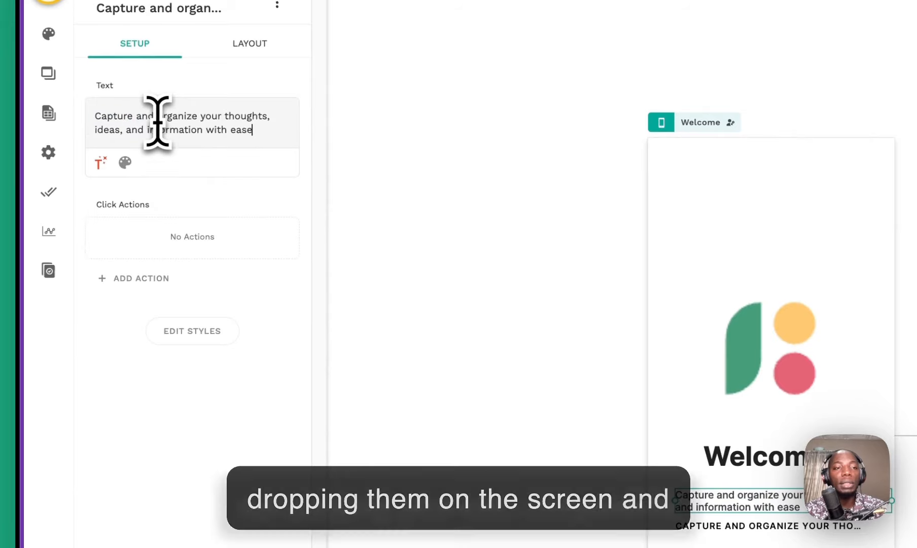
{"action": "left_click", "coordinate": [538, 390]}
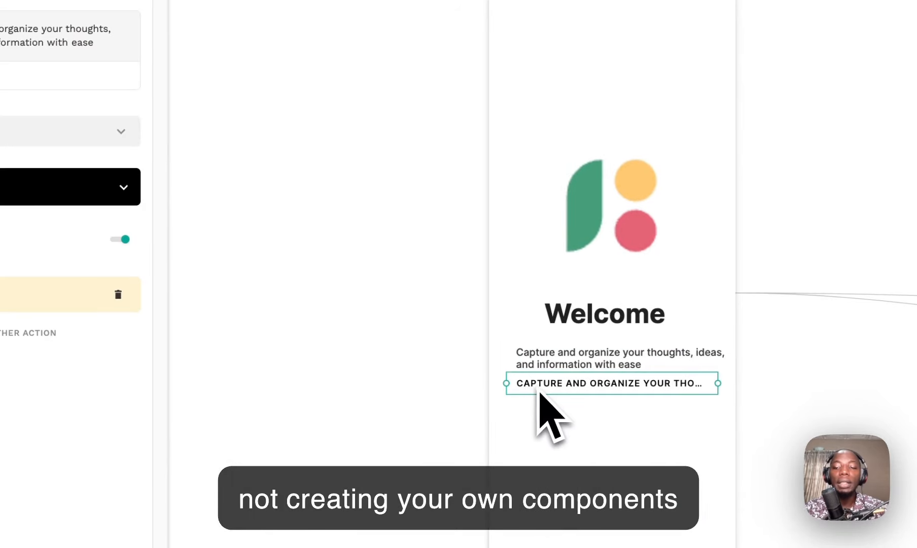
{"action": "key", "text": "Delete"}
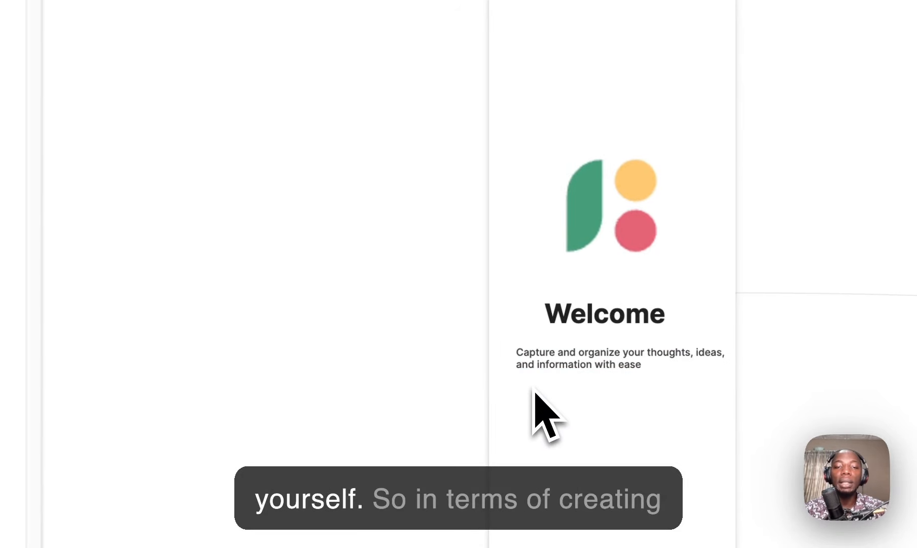
{"action": "left_click", "coordinate": [553, 366]}
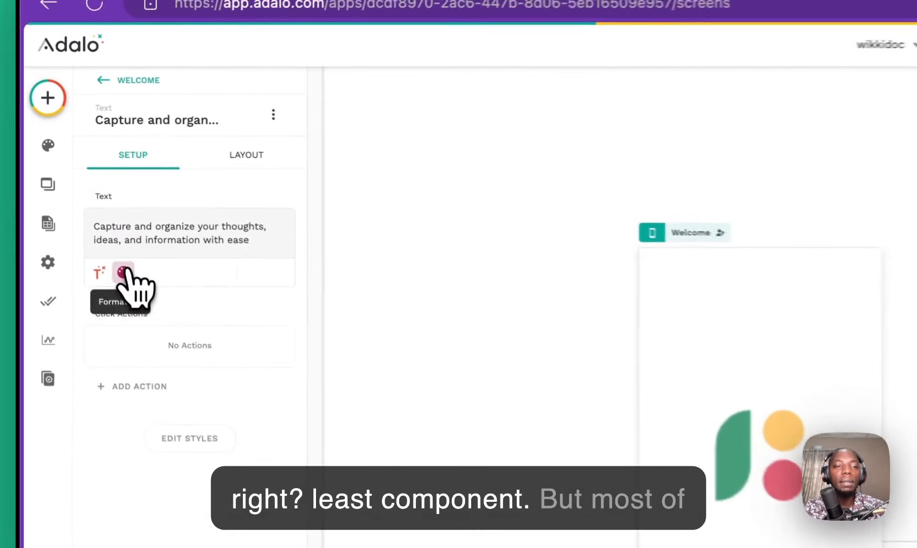
{"action": "left_click", "coordinate": [123, 273]}
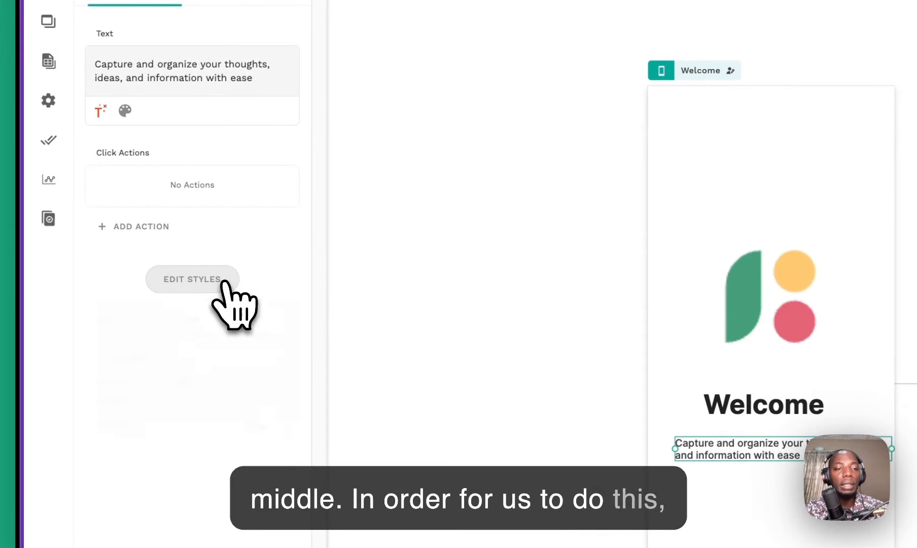
Step: Turn on auto-width for the tagline text in its style settings
{"action": "left_click", "coordinate": [131, 173]}
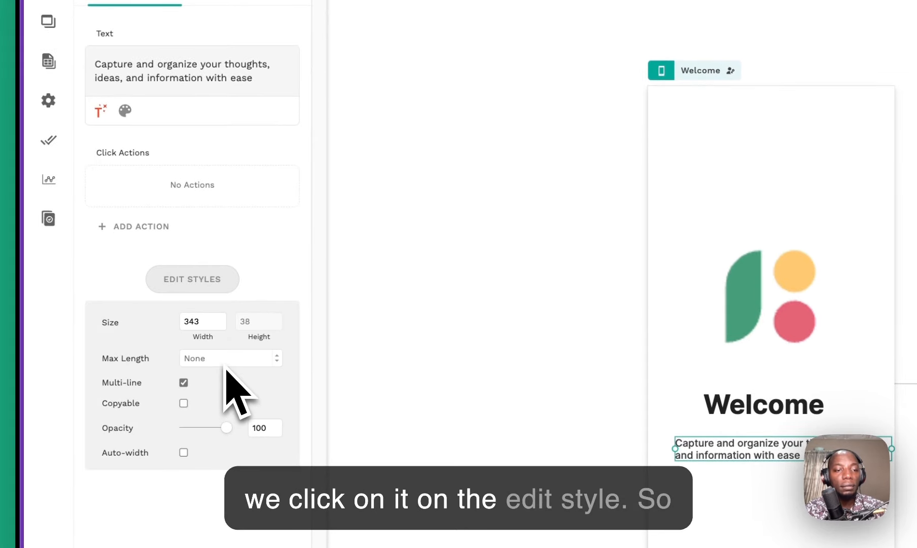
{"action": "left_click", "coordinate": [184, 453]}
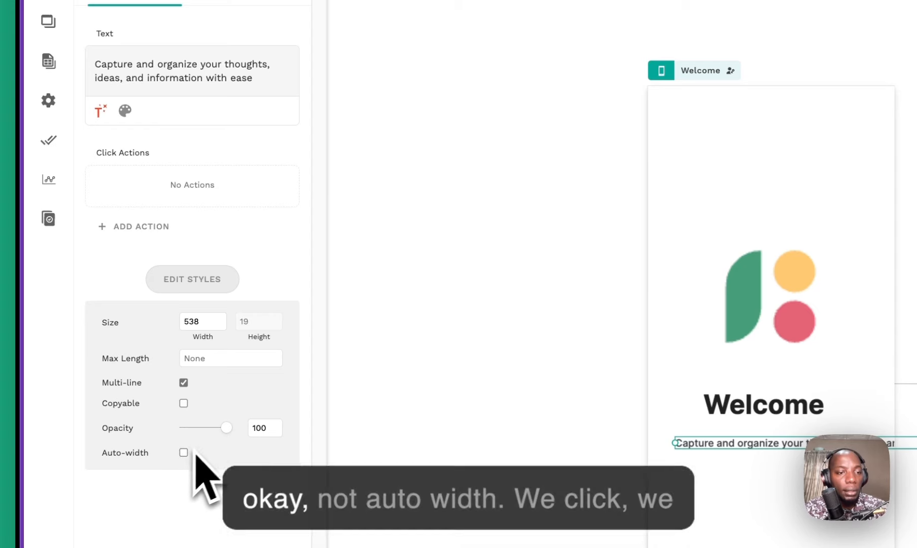
{"action": "left_click", "coordinate": [236, 227]}
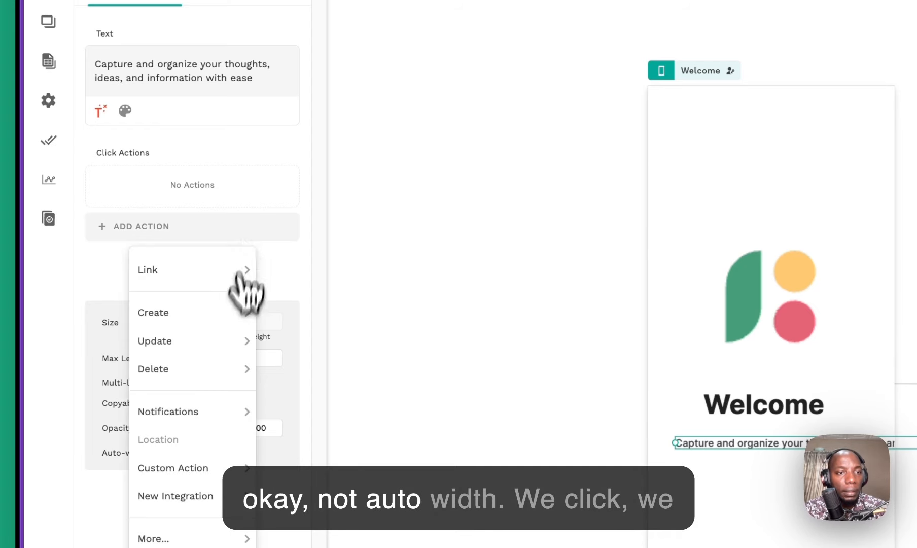
{"action": "left_click", "coordinate": [246, 229]}
Step: Centre-align the tagline and narrow its box to 342 width so it wraps onto two lines
{"action": "left_click", "coordinate": [127, 110]}
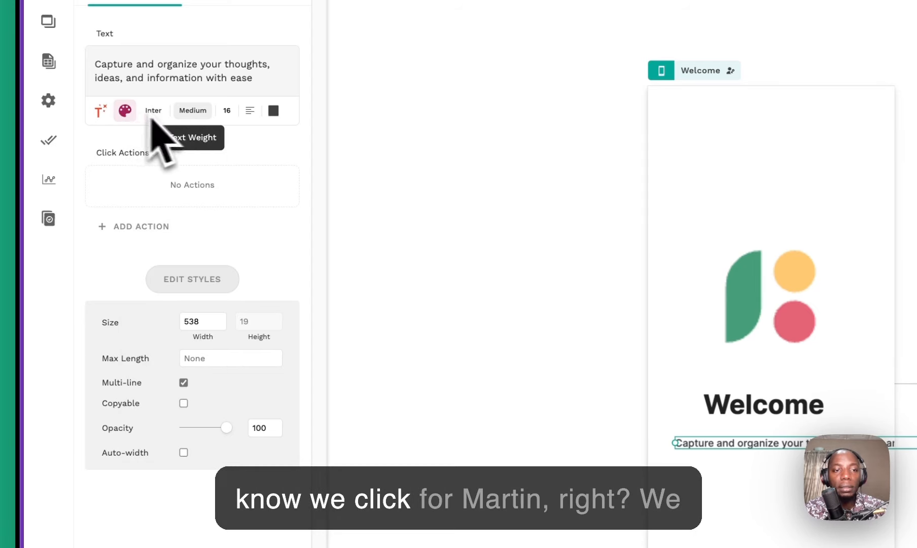
{"action": "left_click", "coordinate": [239, 113]}
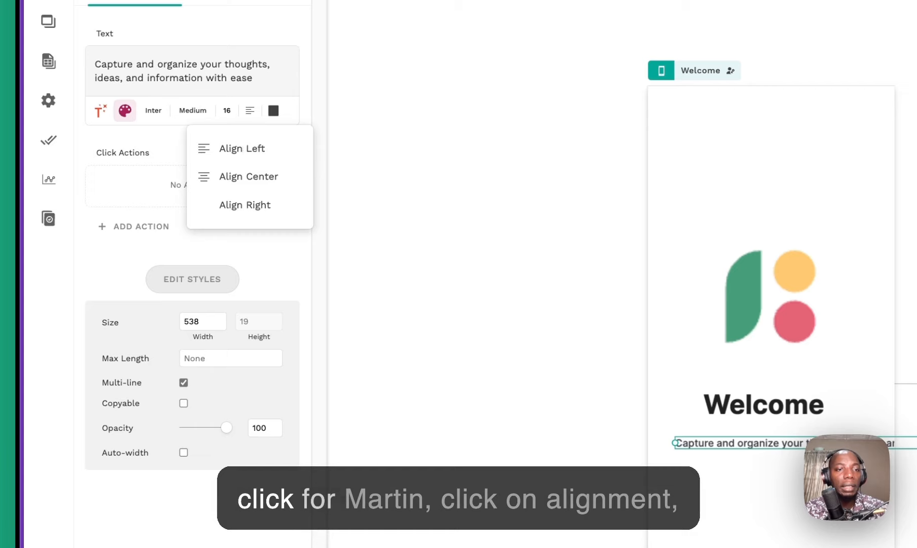
{"action": "left_click", "coordinate": [250, 174]}
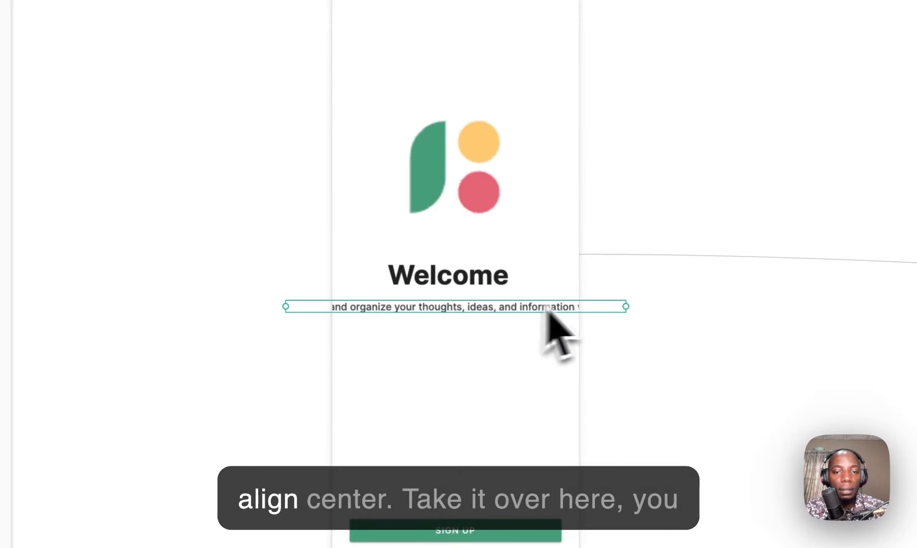
{"action": "left_click_drag", "start_coordinate": [629, 311], "coordinate": [504, 309]}
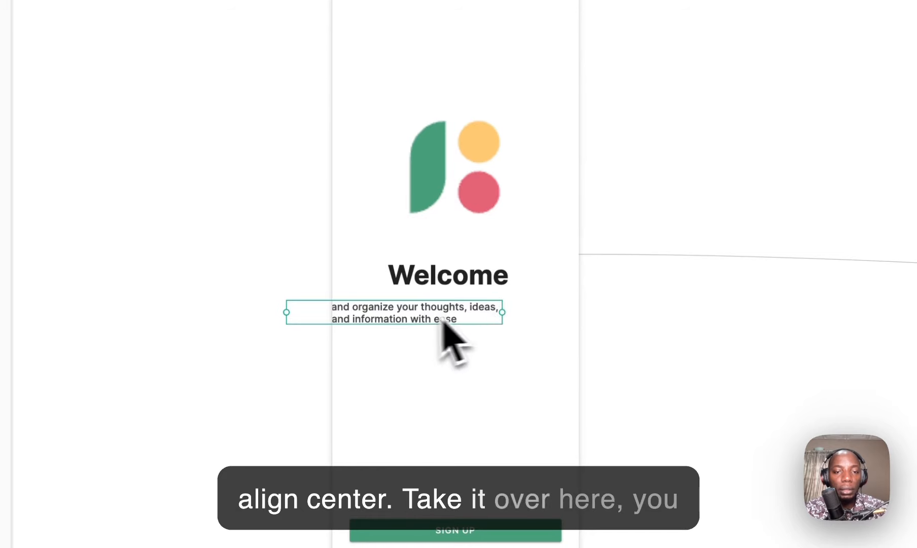
{"action": "left_click_drag", "start_coordinate": [440, 318], "coordinate": [472, 312]}
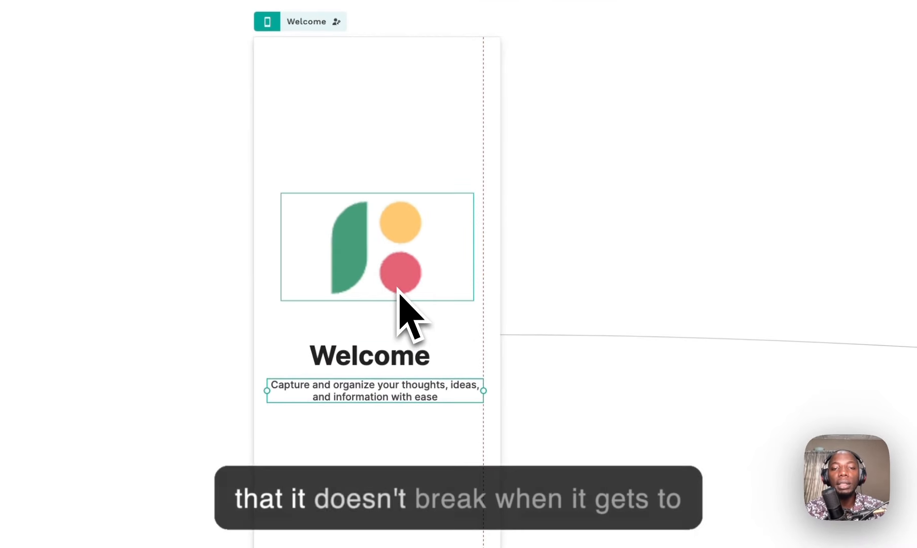
Step: Select only the logo and drag it onto the red centre guide of the Welcome screen
{"action": "left_click", "coordinate": [402, 269], "text": "shift"}
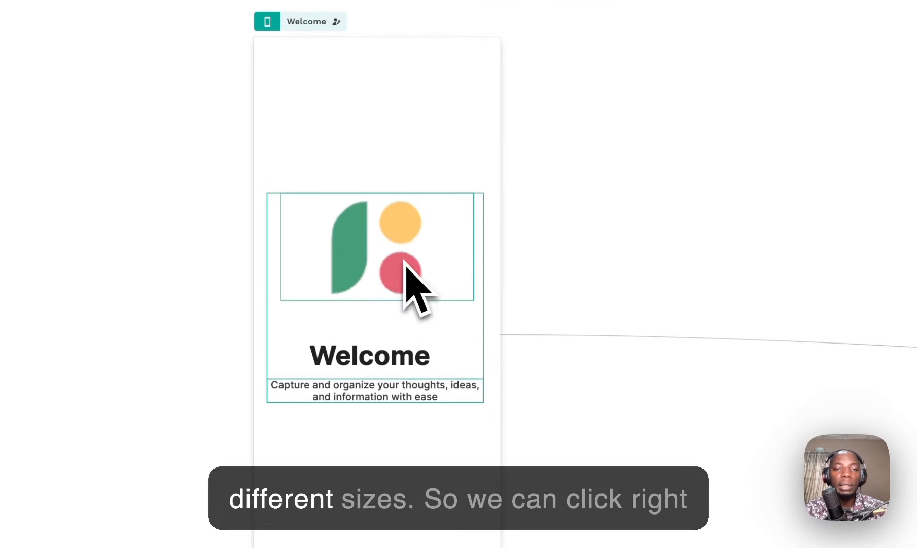
{"action": "left_click", "coordinate": [389, 392], "text": "shift"}
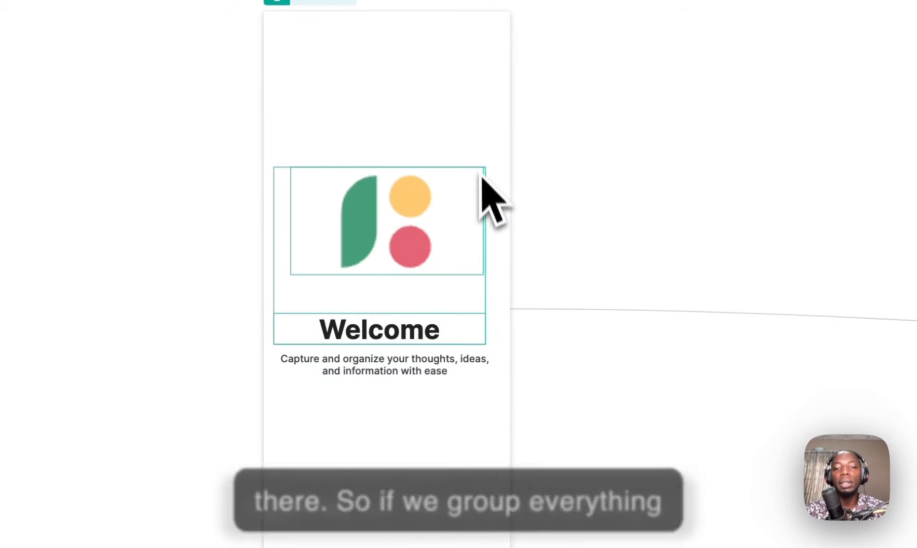
{"action": "left_click", "coordinate": [604, 168]}
{"action": "left_click", "coordinate": [386, 204]}
{"action": "left_click_drag", "start_coordinate": [386, 204], "coordinate": [384, 203]}
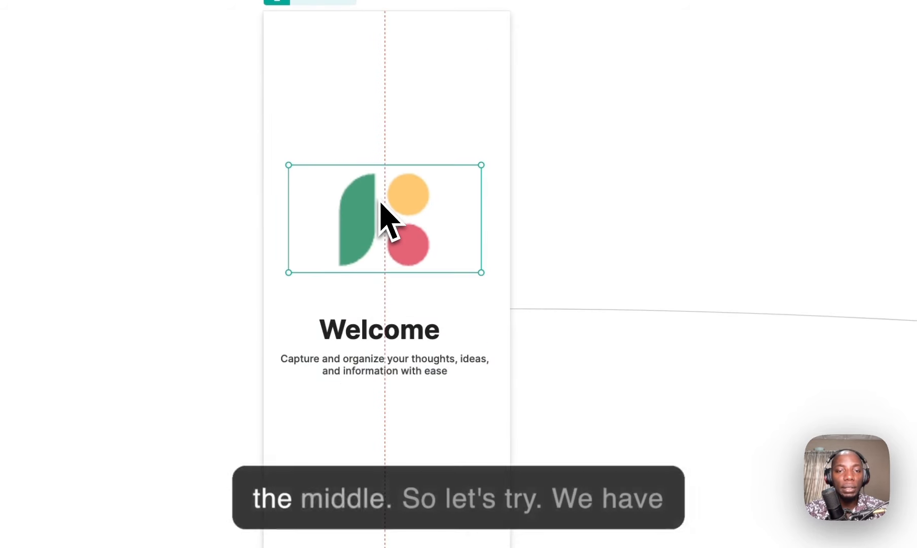
Step: Move the Welcome heading and tagline up beneath the logo, each aligned to the centre guide
{"action": "left_click_drag", "start_coordinate": [391, 334], "coordinate": [398, 319]}
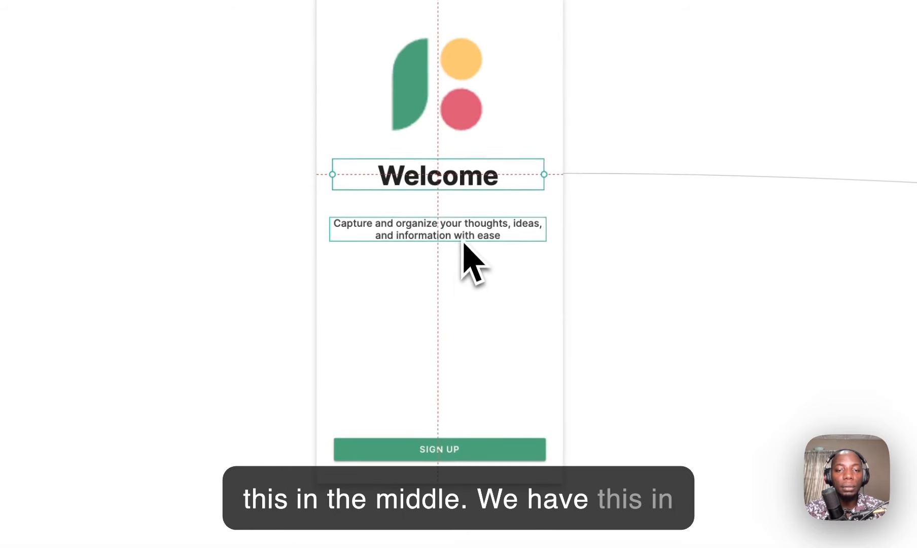
{"action": "left_click_drag", "start_coordinate": [409, 372], "coordinate": [412, 366]}
{"action": "left_click_drag", "start_coordinate": [466, 232], "coordinate": [463, 226]}
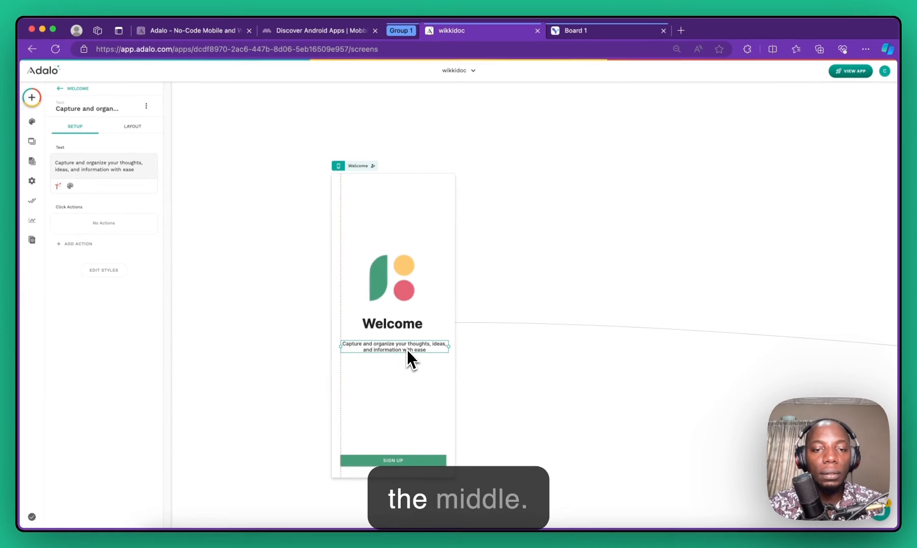
{"action": "left_click_drag", "start_coordinate": [408, 351], "coordinate": [405, 345]}
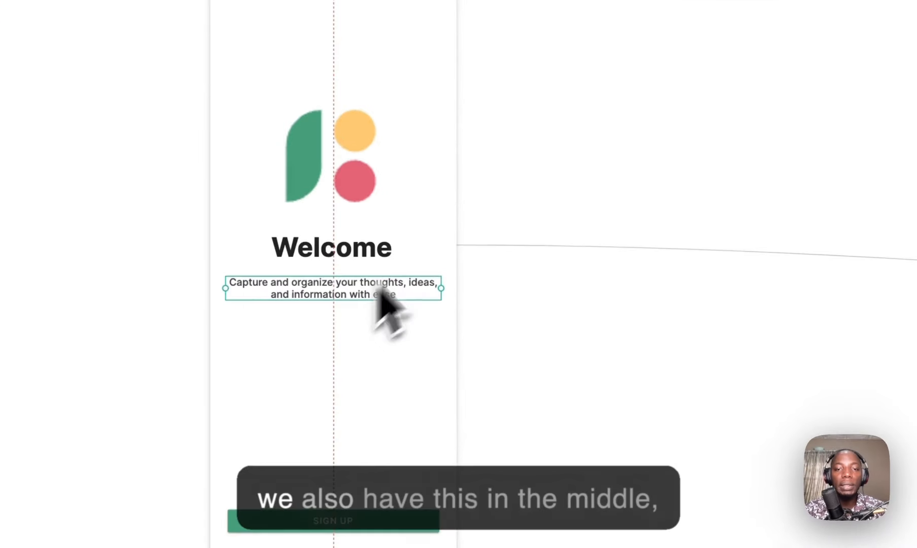
{"action": "left_click", "coordinate": [496, 262]}
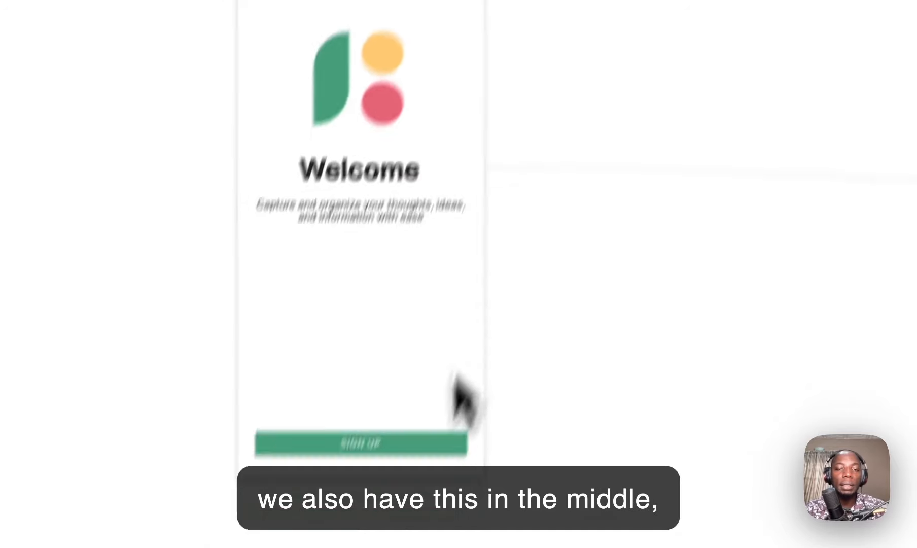
Step: Check the Get Started button label in the Visily mockup, then return to the wikkidoc app in Adalo
{"action": "left_click", "coordinate": [549, 72]}
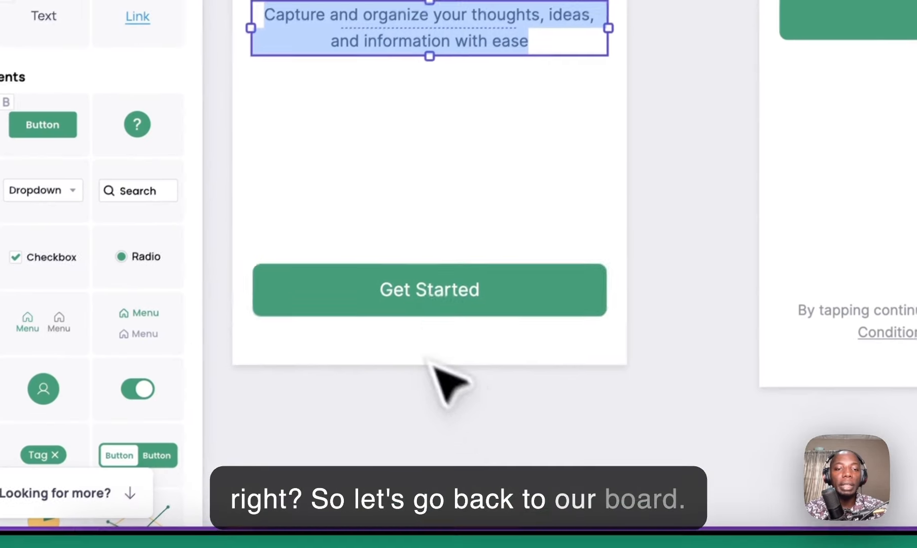
{"action": "left_click", "coordinate": [444, 282]}
{"action": "double_click", "coordinate": [443, 284]}
{"action": "triple_click", "coordinate": [438, 287]}
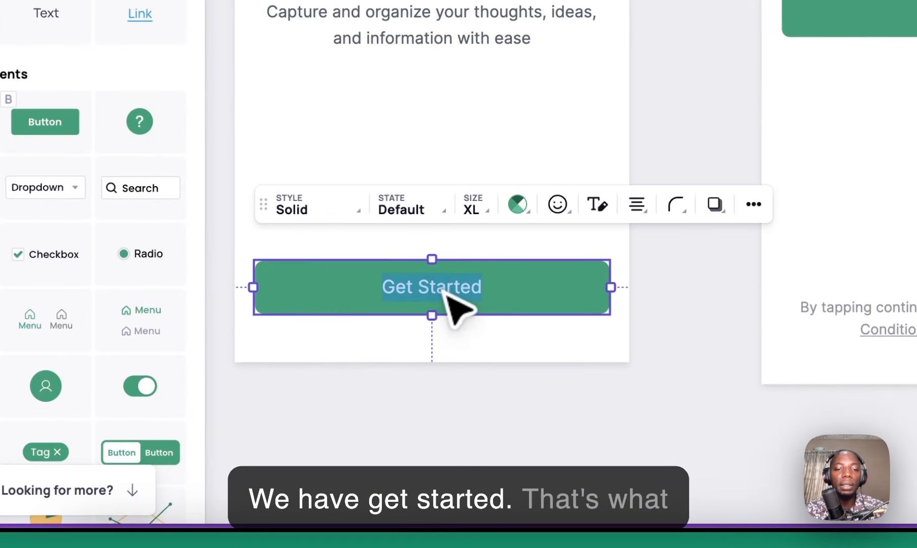
{"action": "triple_click", "coordinate": [445, 291]}
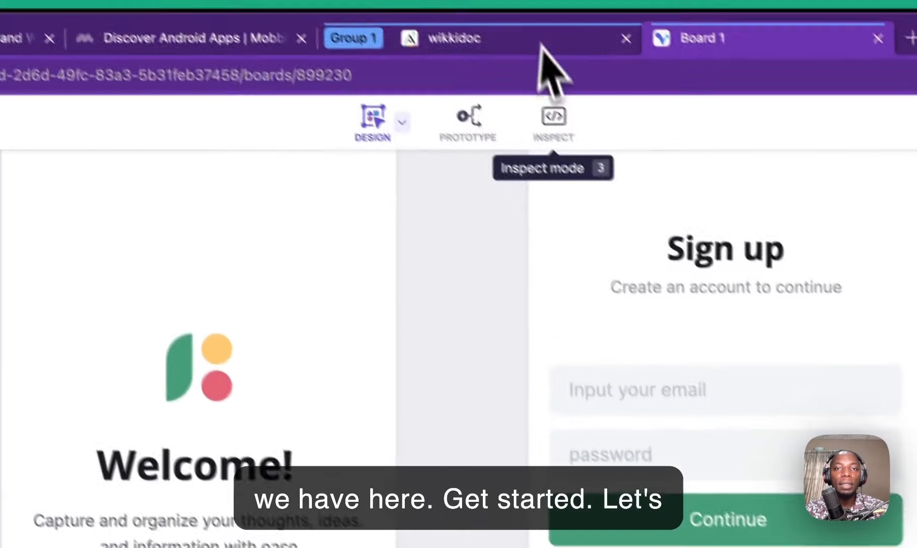
{"action": "left_click", "coordinate": [533, 59]}
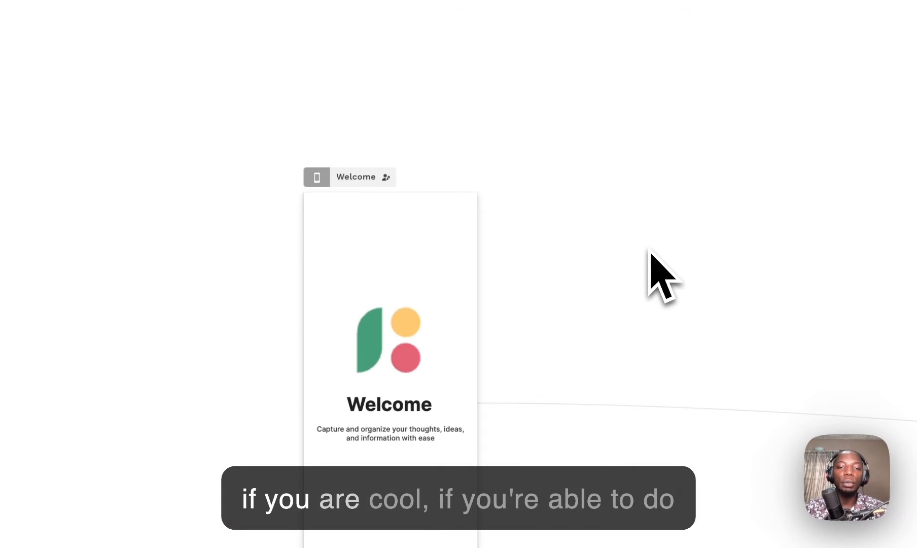
Step: Drag the Log In screen left so it sits right beside the Welcome screen
{"action": "left_click", "coordinate": [358, 178]}
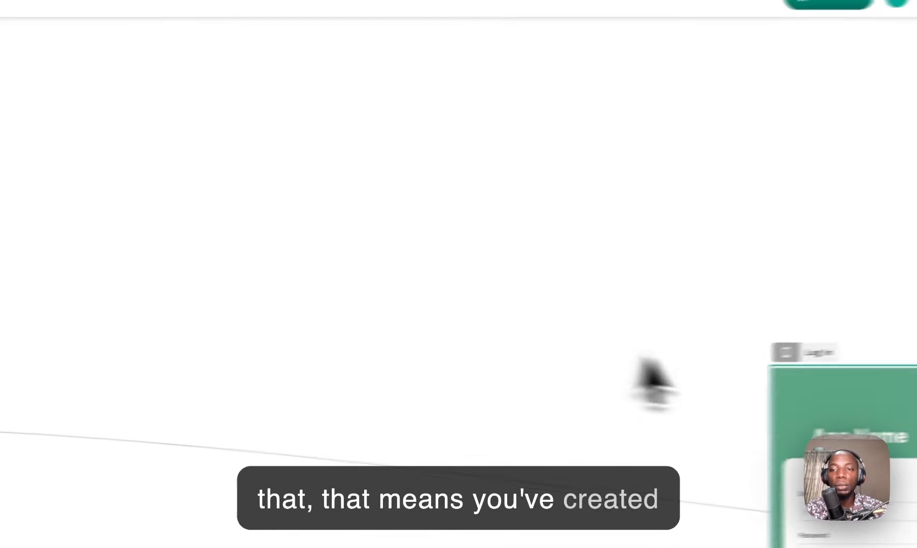
{"action": "left_click", "coordinate": [774, 354]}
{"action": "left_click_drag", "start_coordinate": [773, 351], "coordinate": [278, 315]}
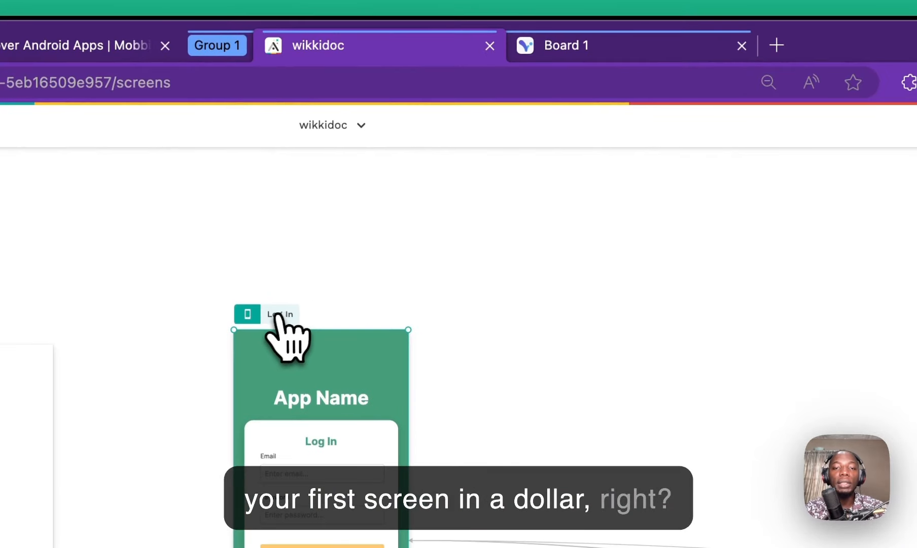
{"action": "left_click", "coordinate": [582, 50]}
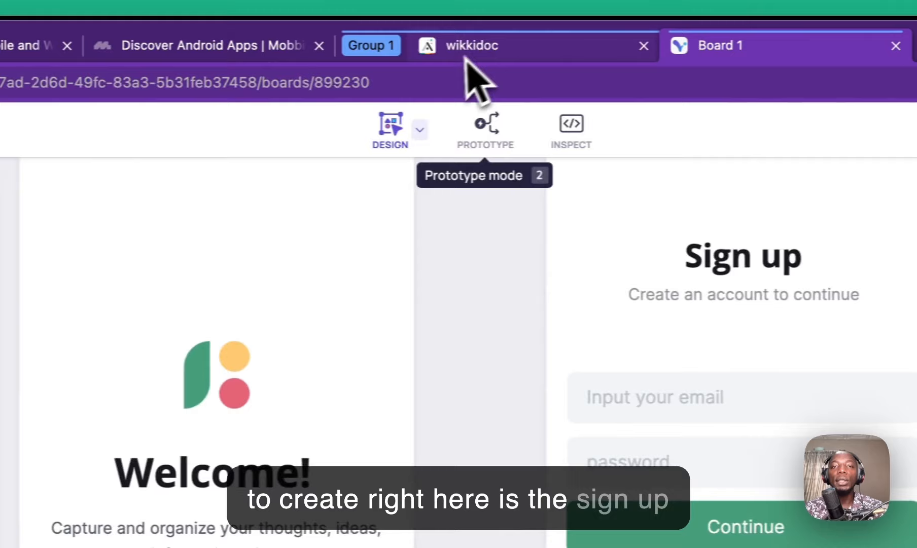
{"action": "left_click", "coordinate": [293, 46]}
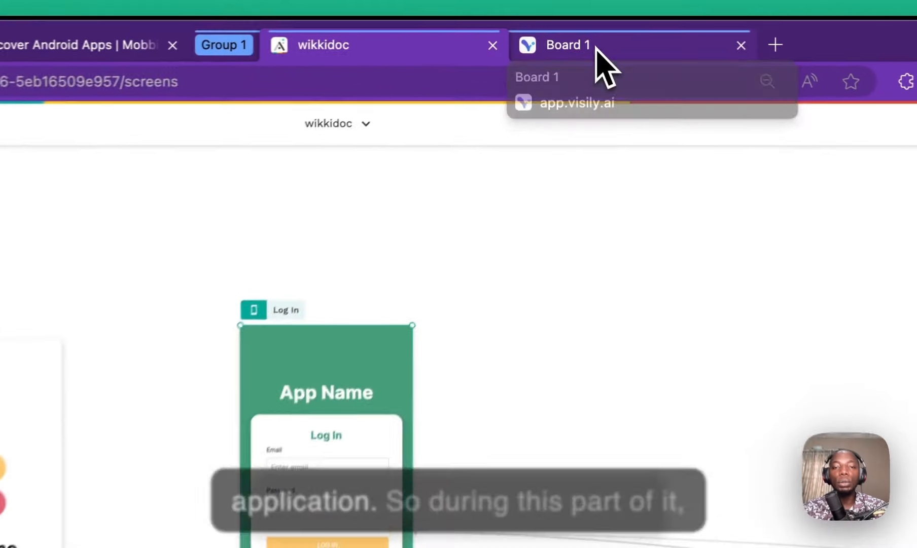
{"action": "left_click", "coordinate": [590, 33]}
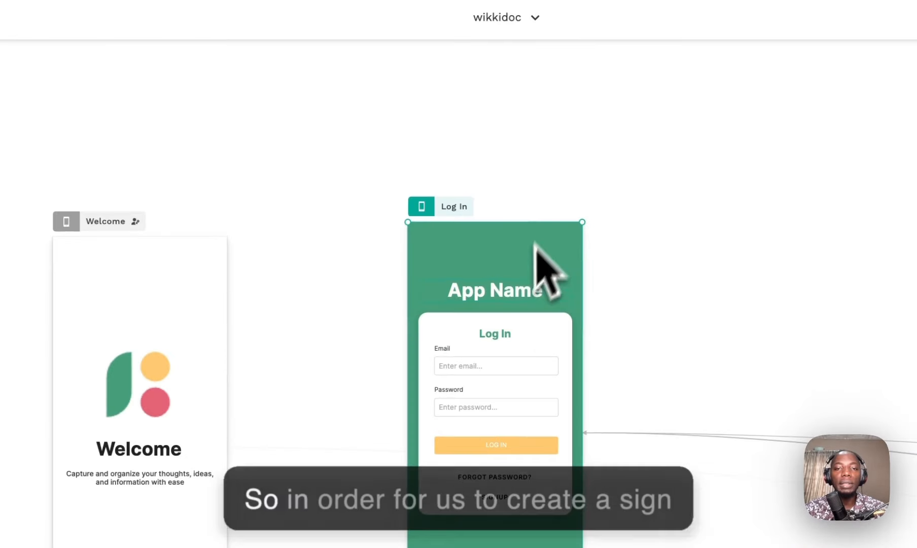
Step: Delete the white login card from the Log In screen
{"action": "left_click_drag", "start_coordinate": [530, 337], "coordinate": [531, 370]}
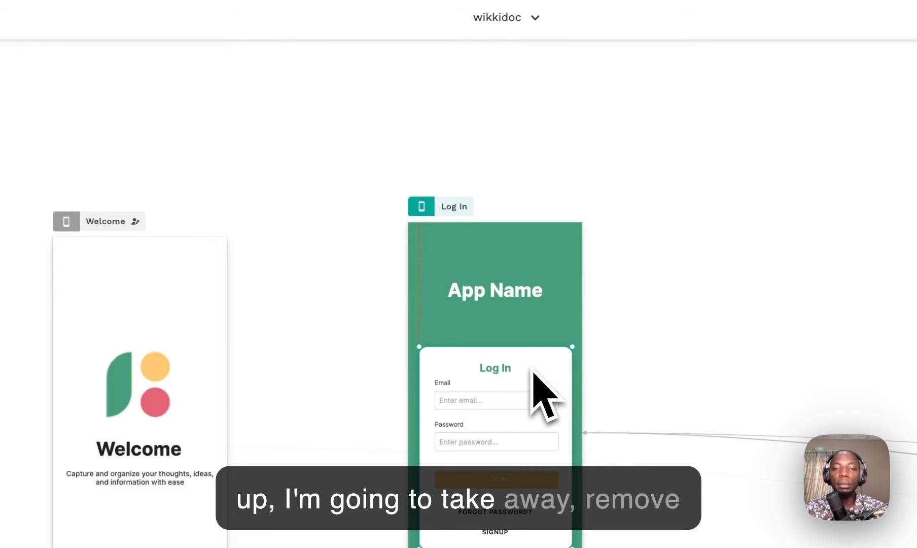
{"action": "key", "text": "Delete"}
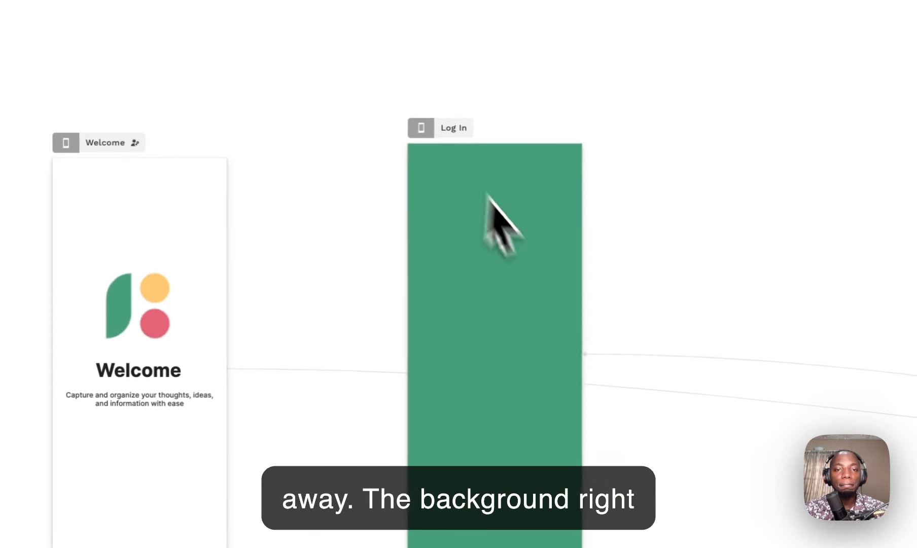
{"action": "mouse_move", "coordinate": [421, 207]}
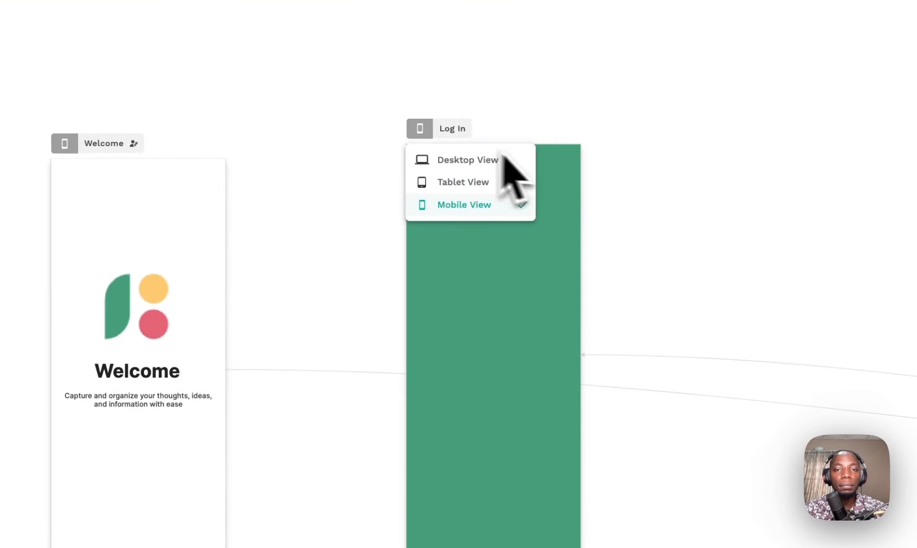
{"action": "right_click", "coordinate": [554, 157]}
{"action": "key", "text": "Escape"}
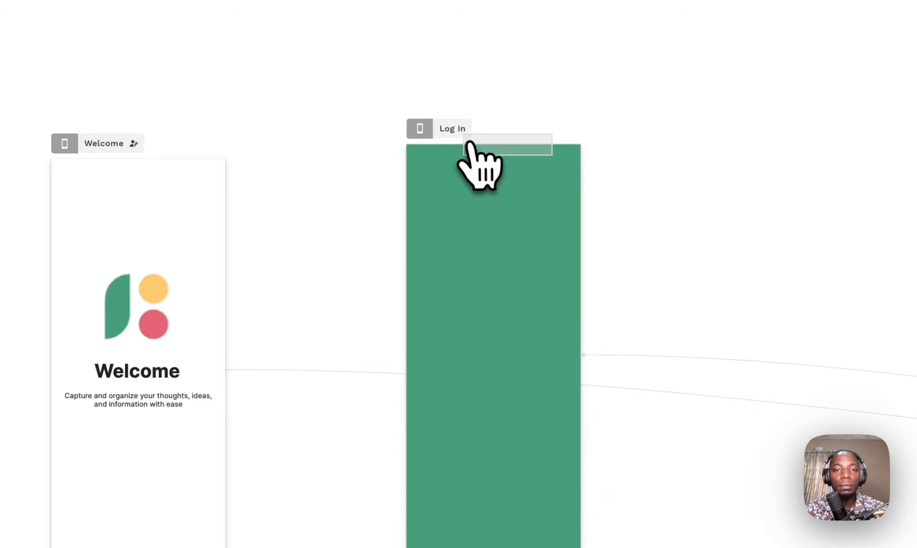
Step: Change the Log In screen background from green #459D7A to white #FFFFFF
{"action": "left_click", "coordinate": [469, 135]}
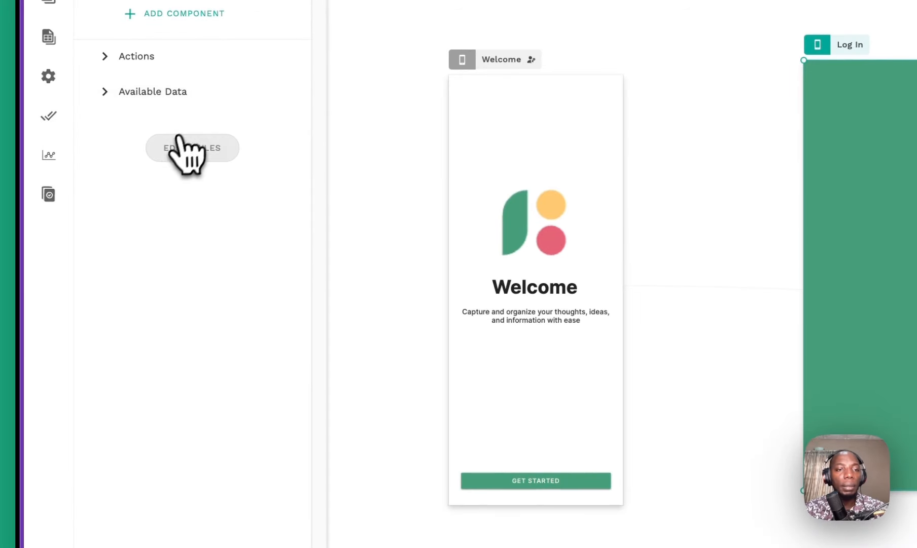
{"action": "left_click", "coordinate": [191, 148]}
{"action": "left_click", "coordinate": [204, 228]}
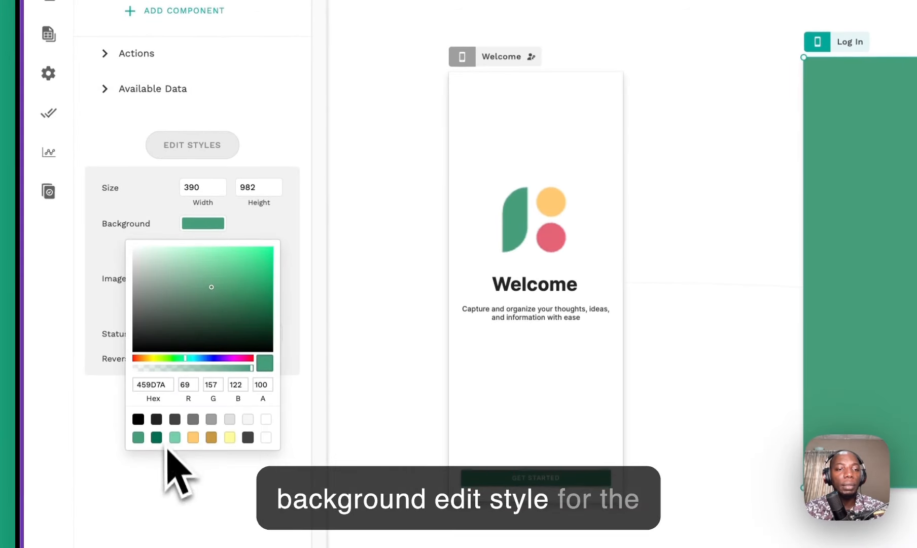
{"action": "left_click", "coordinate": [247, 418]}
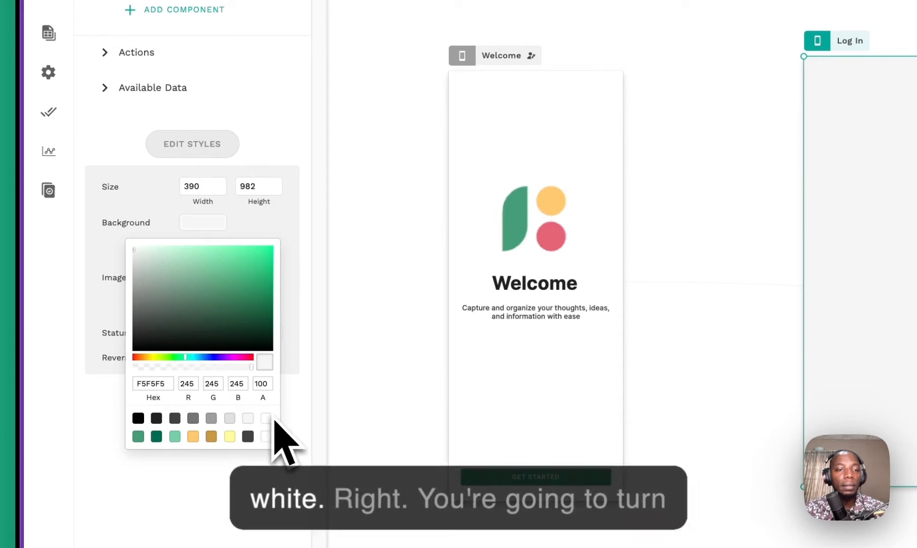
{"action": "left_click", "coordinate": [266, 418]}
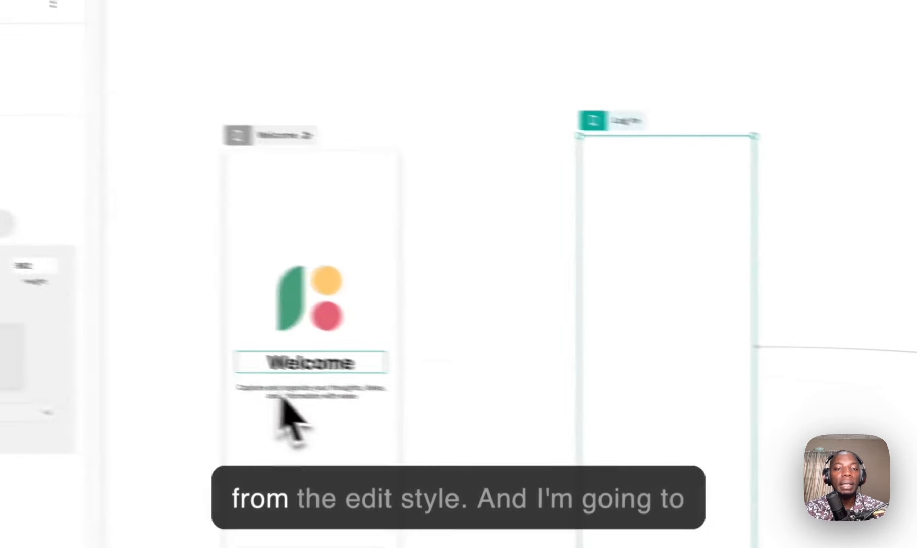
Step: Paste copies of the Welcome heading and tagline onto the middle of the Log In screen
{"action": "left_click", "coordinate": [305, 364]}
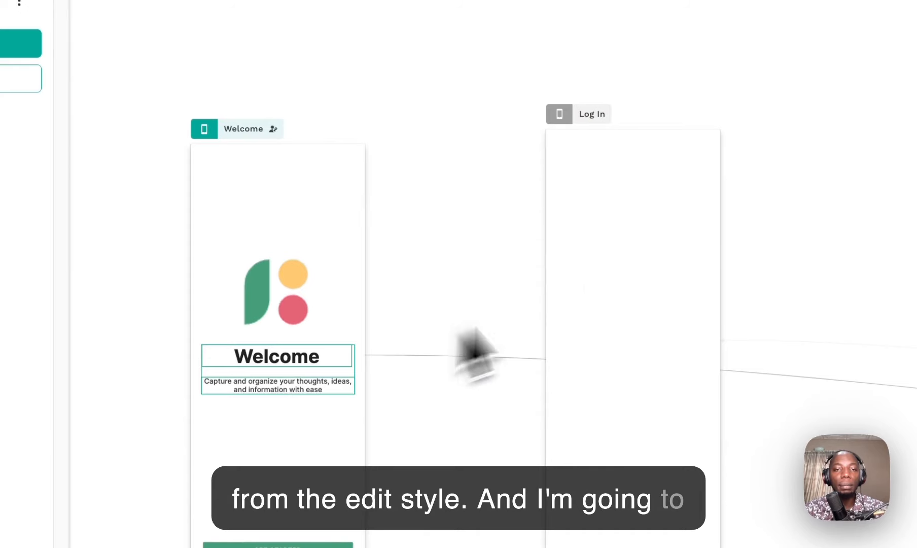
{"action": "left_click", "coordinate": [594, 278]}
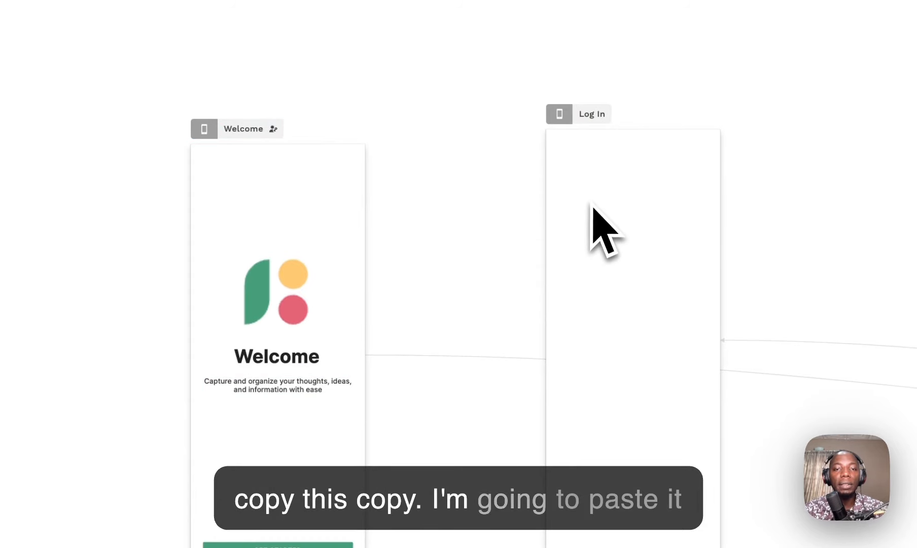
{"action": "key", "text": "super+v"}
{"action": "left_click_drag", "start_coordinate": [307, 365], "coordinate": [666, 267]}
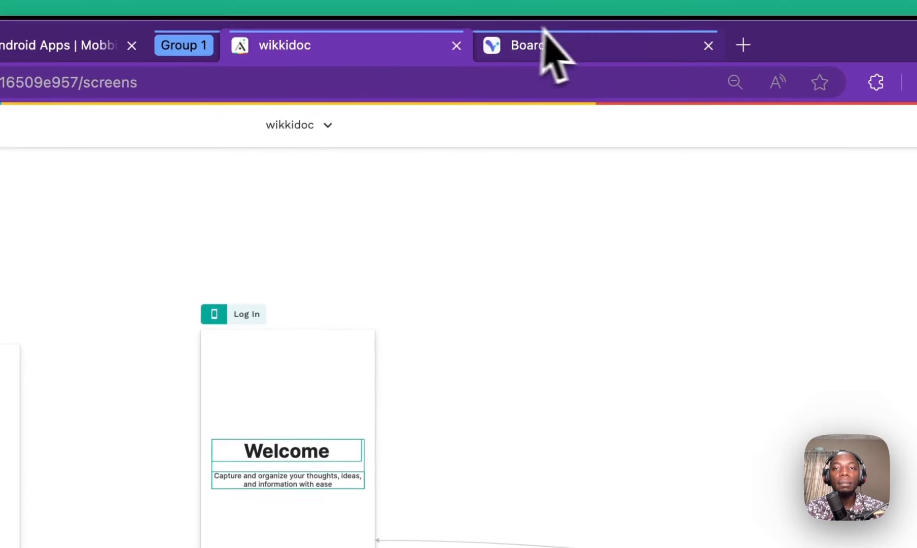
Step: Check the 'Create an account to continue' wording on the Visily Sign up board
{"action": "left_click", "coordinate": [545, 40]}
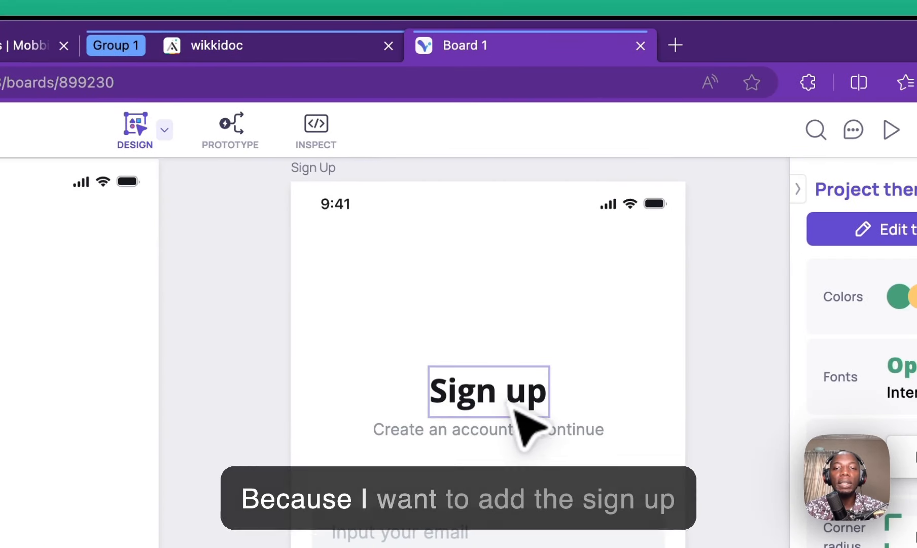
{"action": "left_click", "coordinate": [509, 436]}
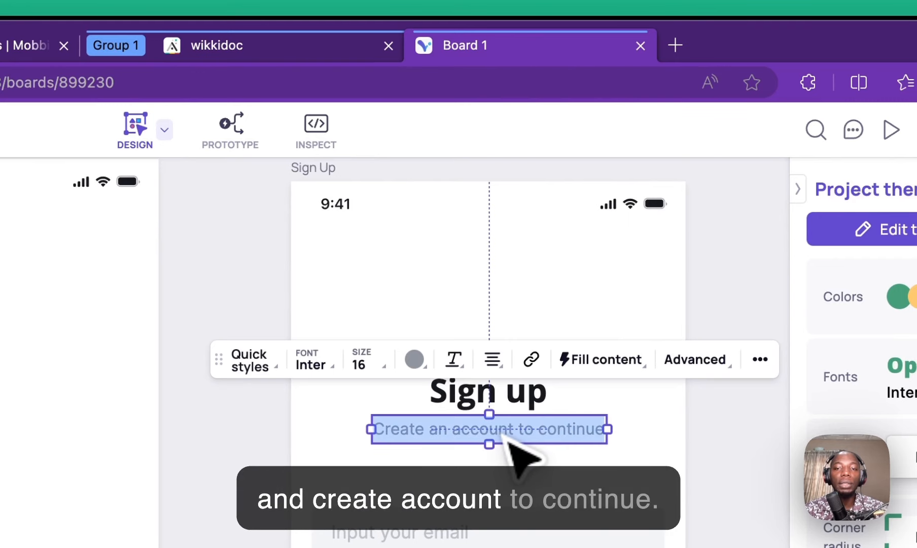
{"action": "left_click", "coordinate": [352, 48]}
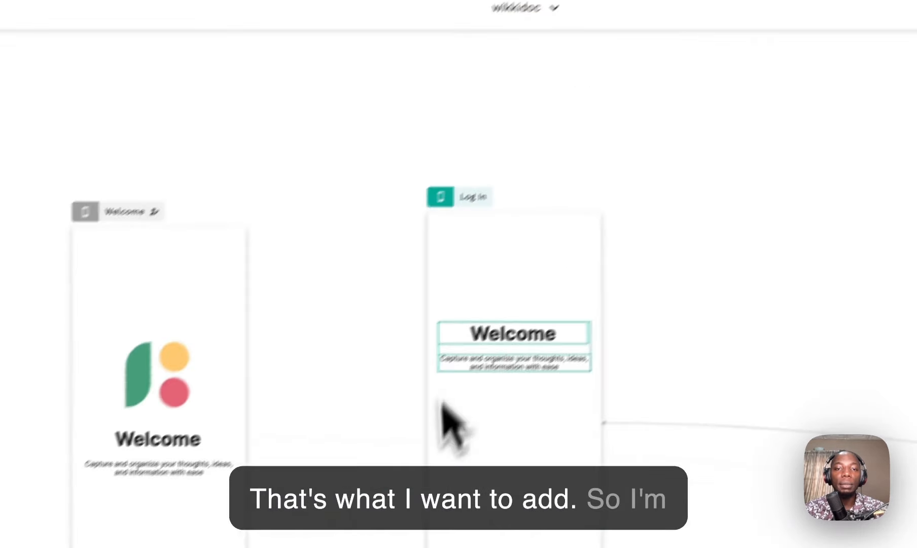
Step: Retype the pasted heading as 'Signup' and its tagline as 'Create an account to continue'
{"action": "double_click", "coordinate": [520, 325]}
{"action": "type", "text": "Signup"}
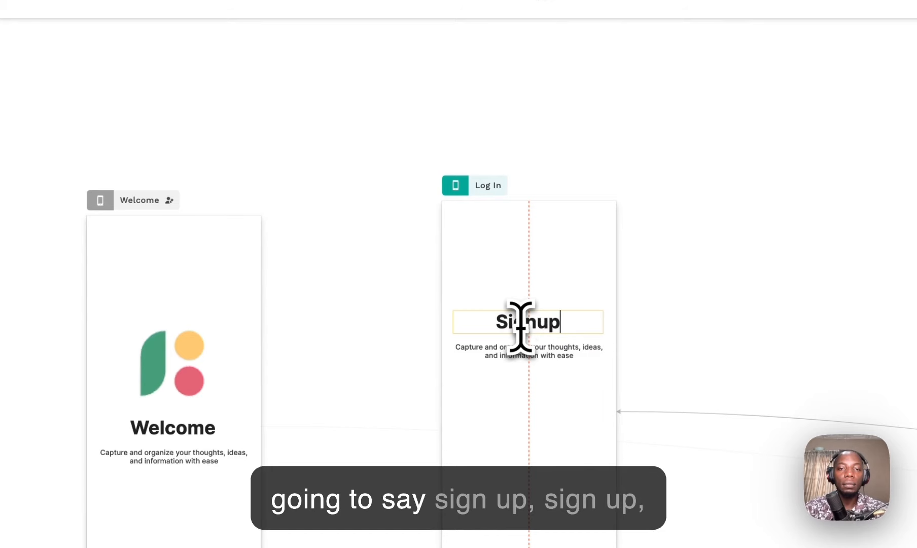
{"action": "left_click", "coordinate": [534, 371]}
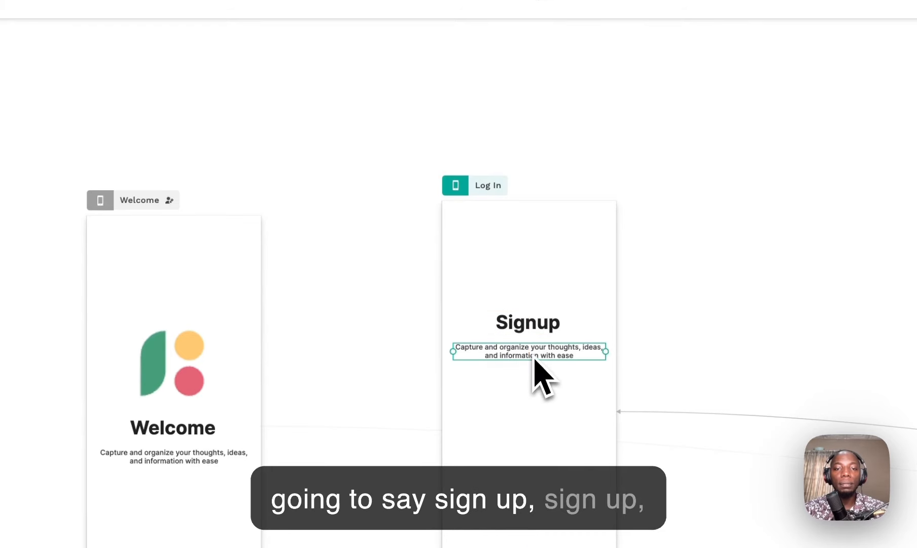
{"action": "type", "text": "Create an account to continue"}
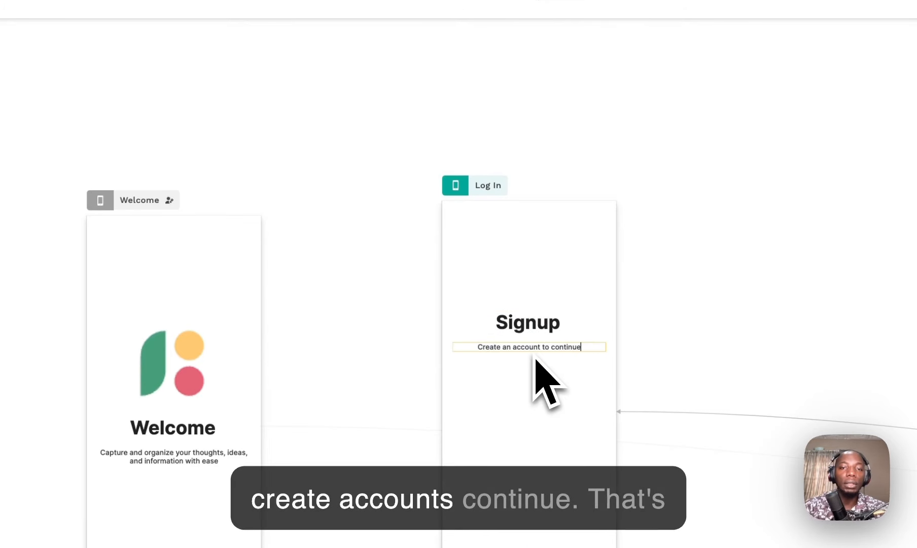
{"action": "left_click", "coordinate": [661, 271]}
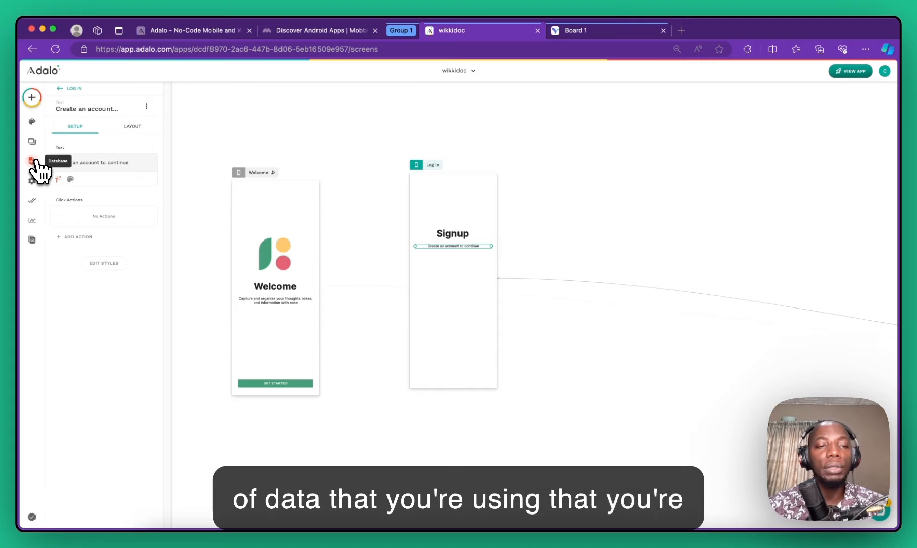
Step: Open the Database and expand Users to review its Email, Password, Username and Full Name properties
{"action": "left_click", "coordinate": [32, 161]}
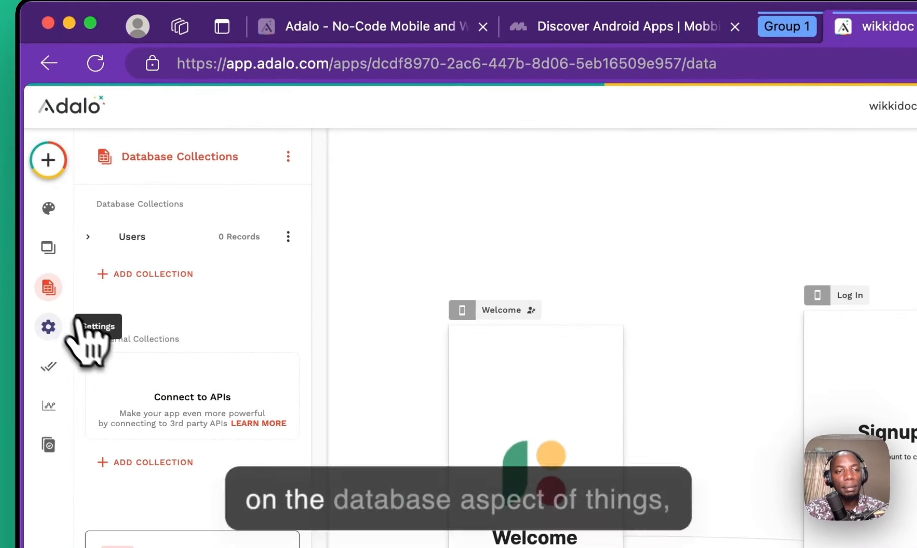
{"action": "left_click", "coordinate": [166, 238]}
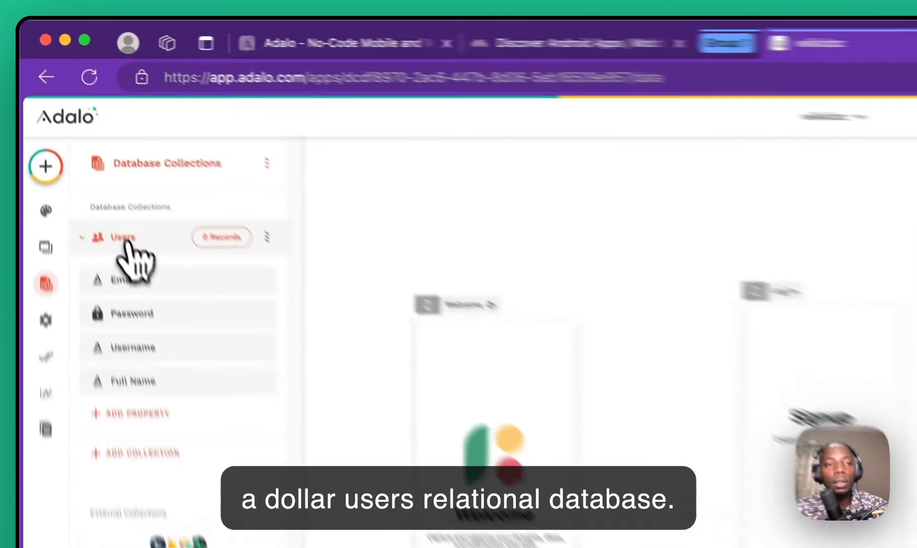
{"action": "left_click", "coordinate": [75, 137]}
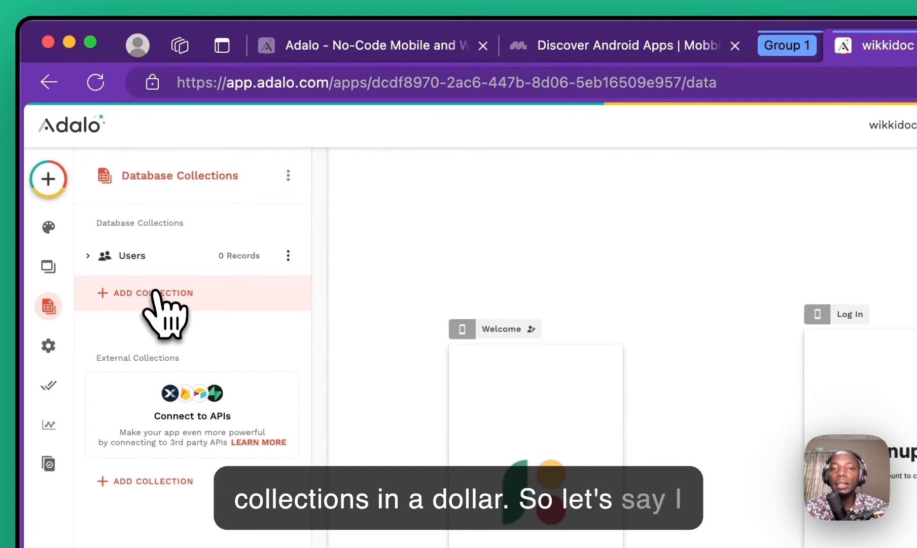
{"action": "left_click", "coordinate": [308, 52]}
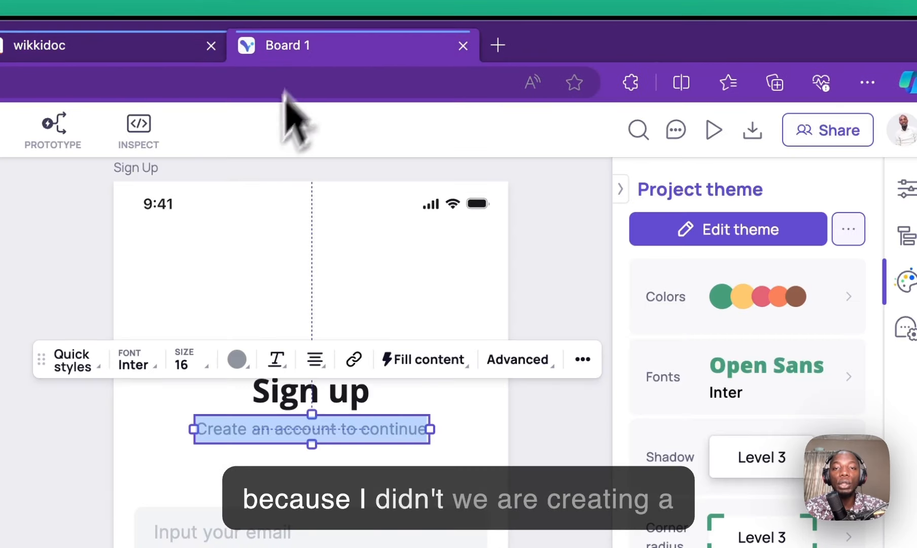
{"action": "left_click", "coordinate": [517, 253]}
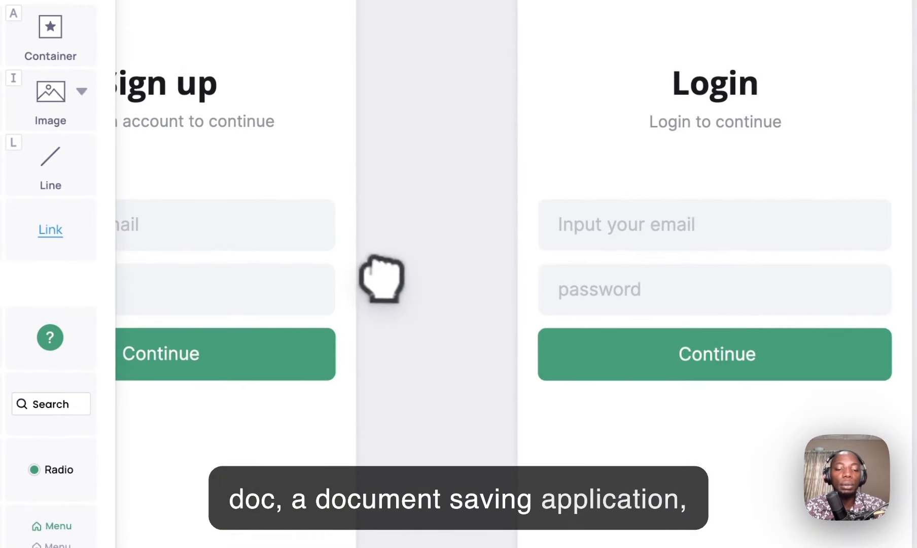
{"action": "scroll", "coordinate": [414, 290], "scroll_direction": "down", "scroll_amount": 6}
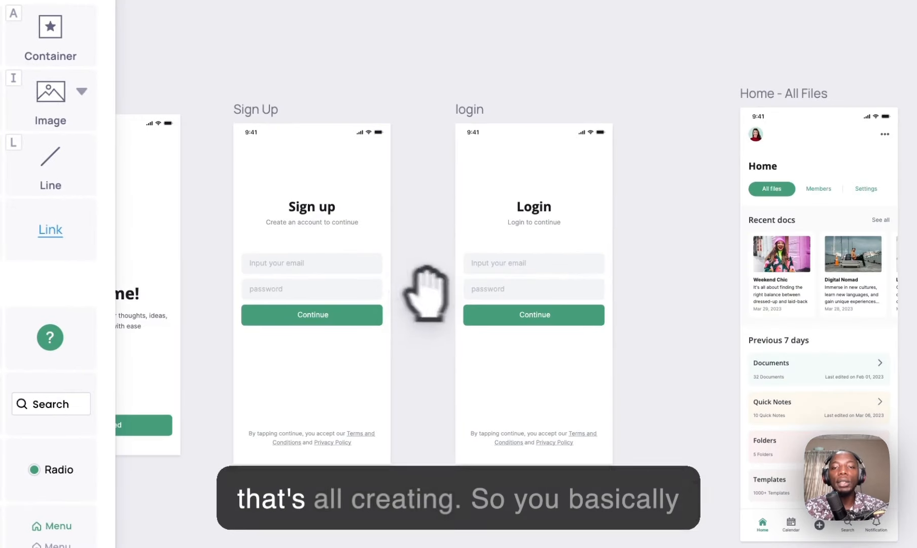
{"action": "left_click_drag", "start_coordinate": [634, 283], "coordinate": [256, 251]}
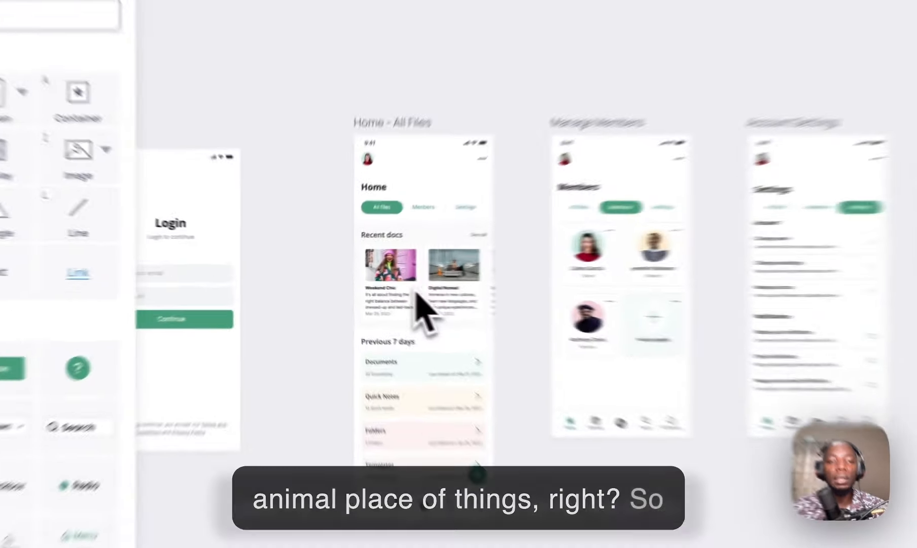
{"action": "left_click_drag", "start_coordinate": [366, 283], "coordinate": [586, 275]}
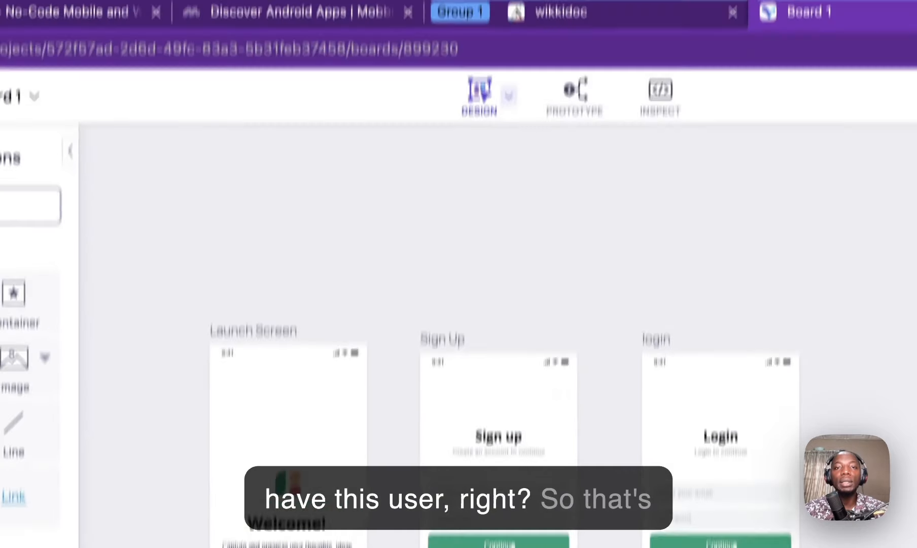
{"action": "left_click", "coordinate": [567, 11]}
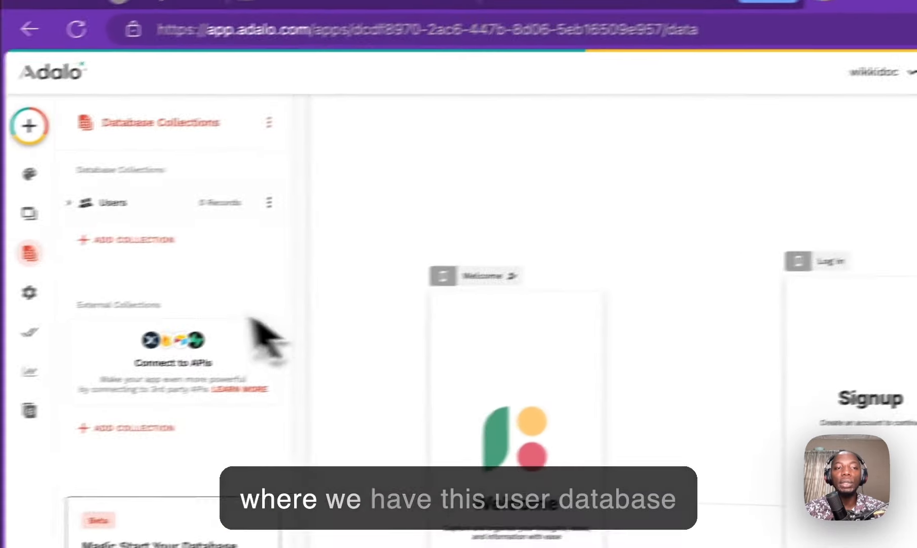
{"action": "left_click", "coordinate": [530, 48]}
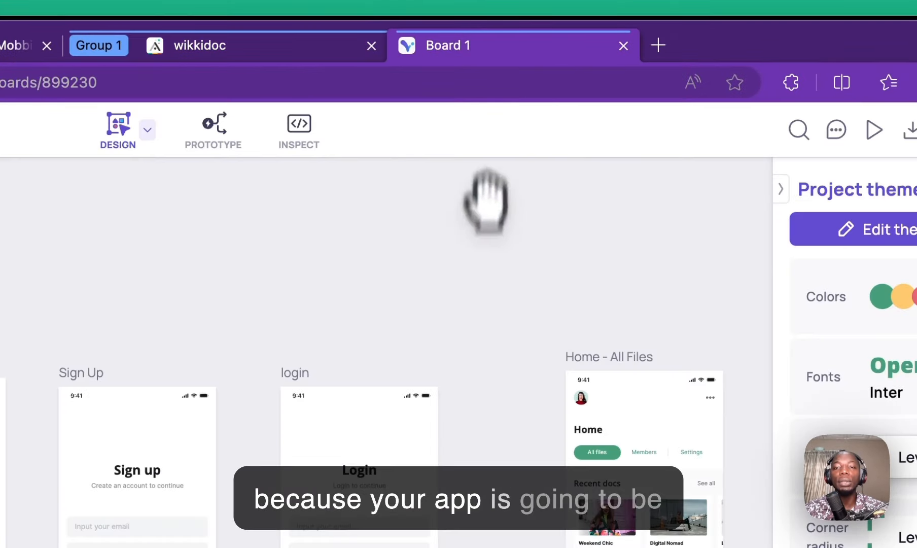
{"action": "left_click_drag", "start_coordinate": [578, 335], "coordinate": [348, 330]}
{"action": "left_click_drag", "start_coordinate": [472, 443], "coordinate": [448, 437]}
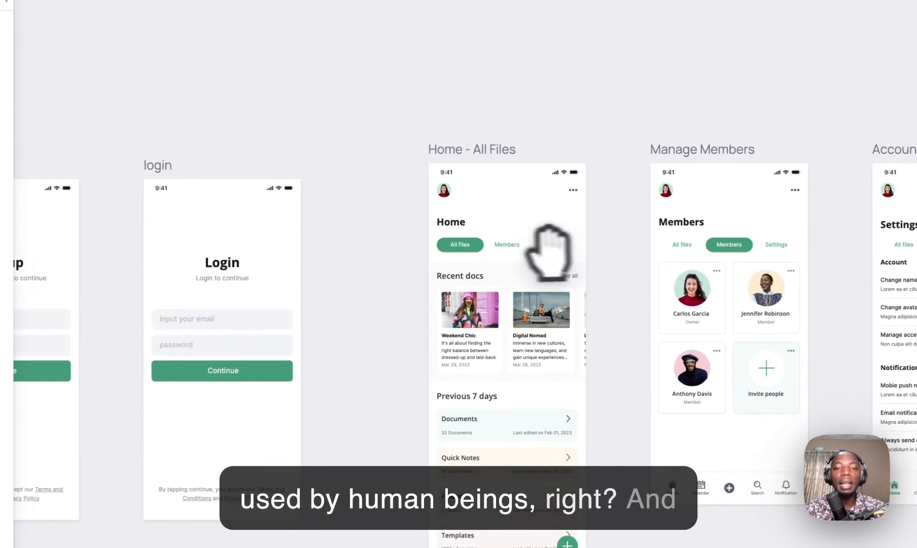
{"action": "scroll", "coordinate": [548, 249], "scroll_direction": "up", "scroll_amount": 10}
{"action": "scroll", "coordinate": [511, 257], "scroll_direction": "down", "scroll_amount": 5}
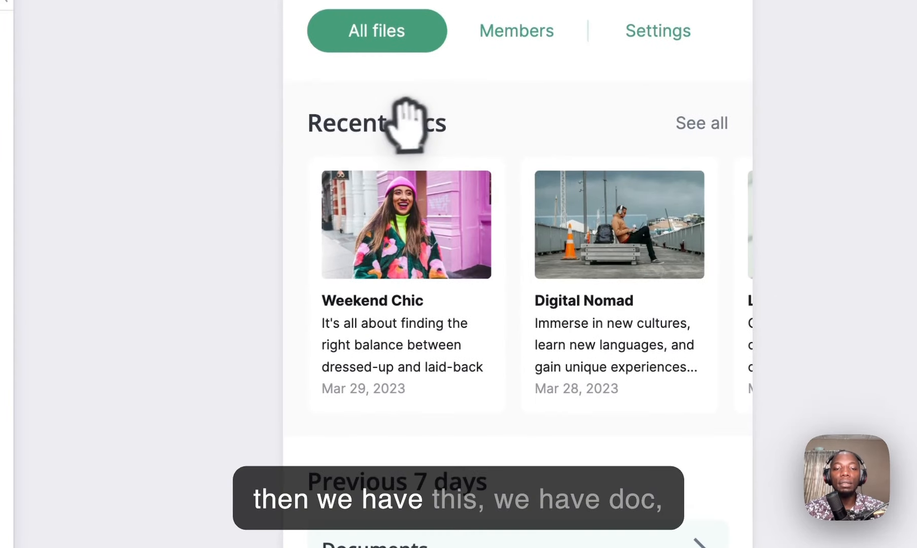
{"action": "scroll", "coordinate": [537, 154], "scroll_direction": "down", "scroll_amount": 5}
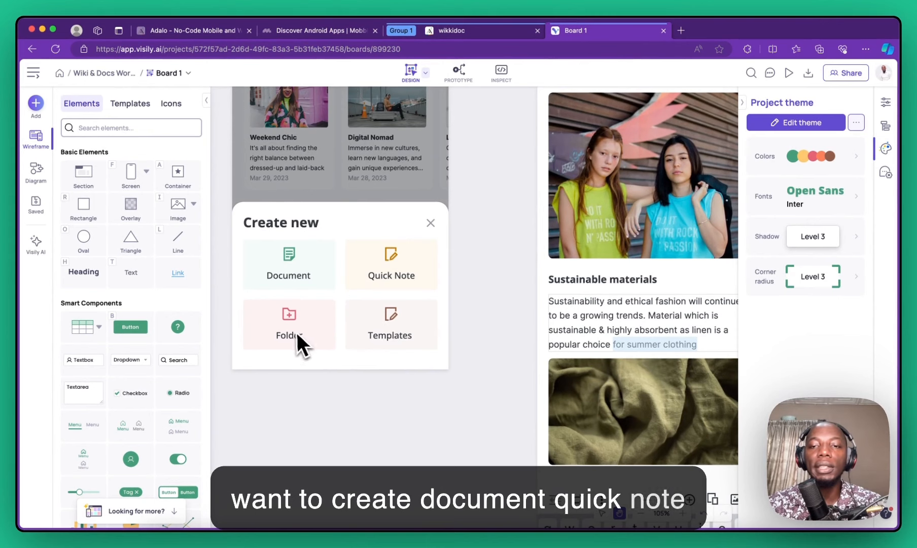
Step: Zoom out in Visily to review the Create a New Item, Document and Folder screens, then return to the wikkidoc app
{"action": "scroll", "coordinate": [293, 331], "scroll_direction": "down", "scroll_amount": 5}
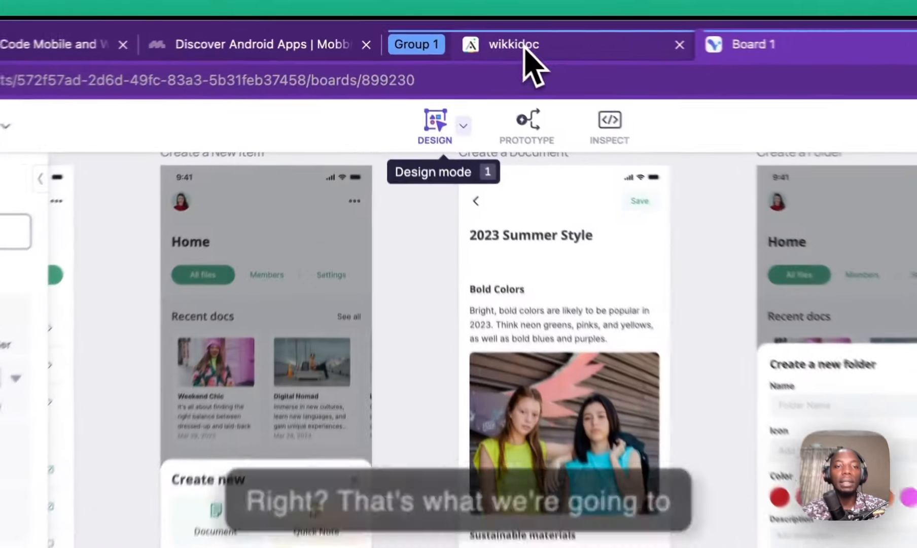
{"action": "left_click", "coordinate": [454, 31]}
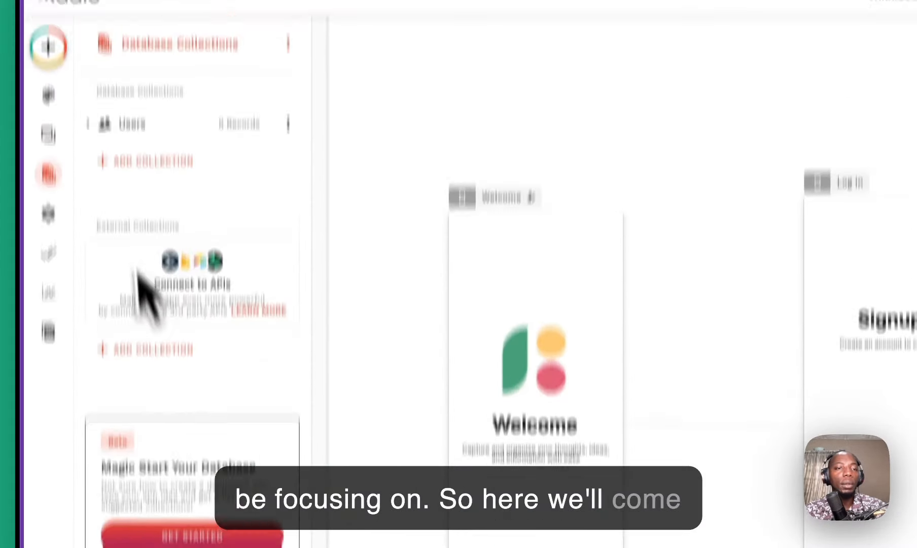
Step: Create a new database collection named 'Doc Type'
{"action": "left_click", "coordinate": [144, 170]}
{"action": "left_click", "coordinate": [172, 184]}
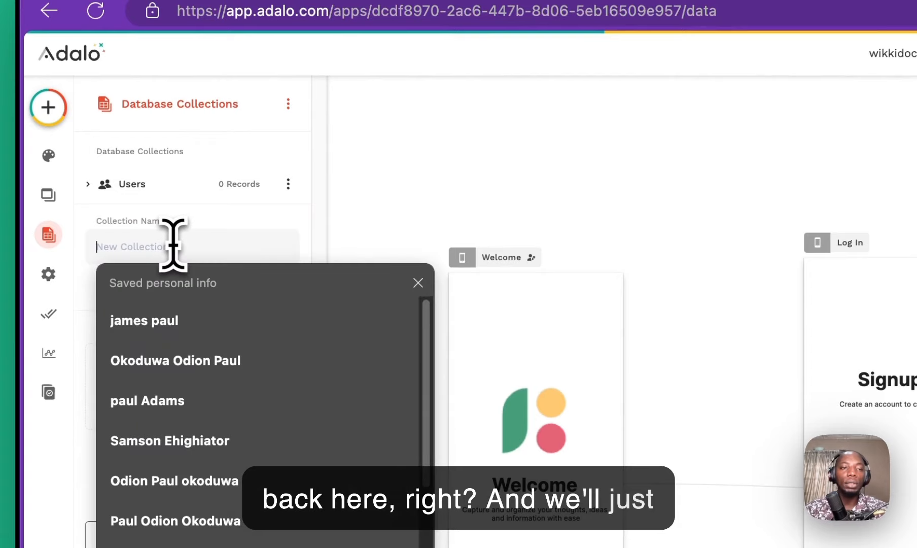
{"action": "type", "text": "Typ"}
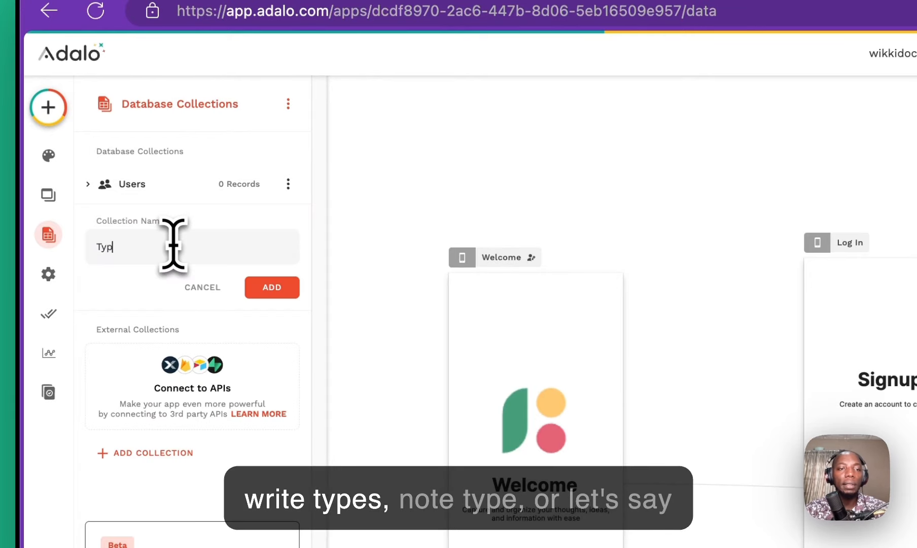
{"action": "key", "text": "BackSpace"}
{"action": "key", "text": "BackSpace"}
{"action": "key", "text": "BackSpace"}
{"action": "type", "text": "No"}
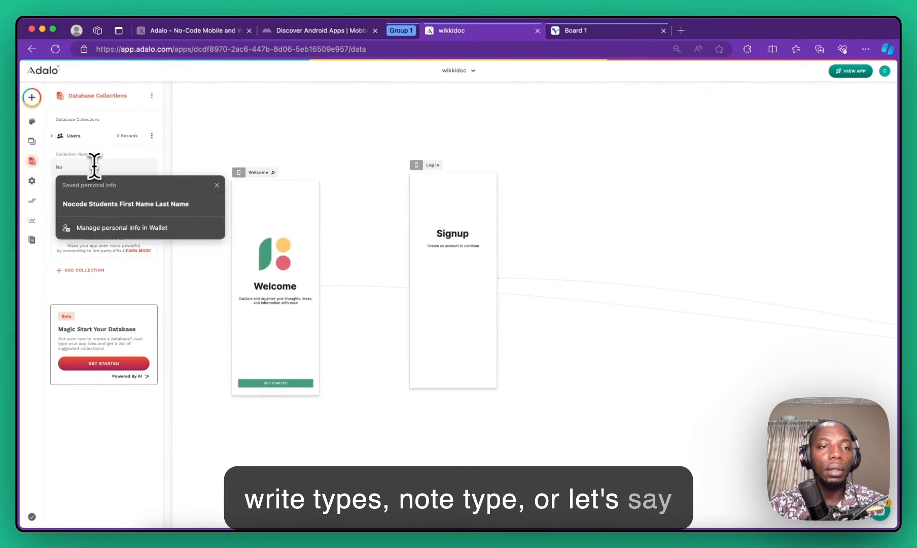
{"action": "key", "text": "BackSpace"}
{"action": "key", "text": "BackSpace"}
{"action": "type", "text": "Doc"}
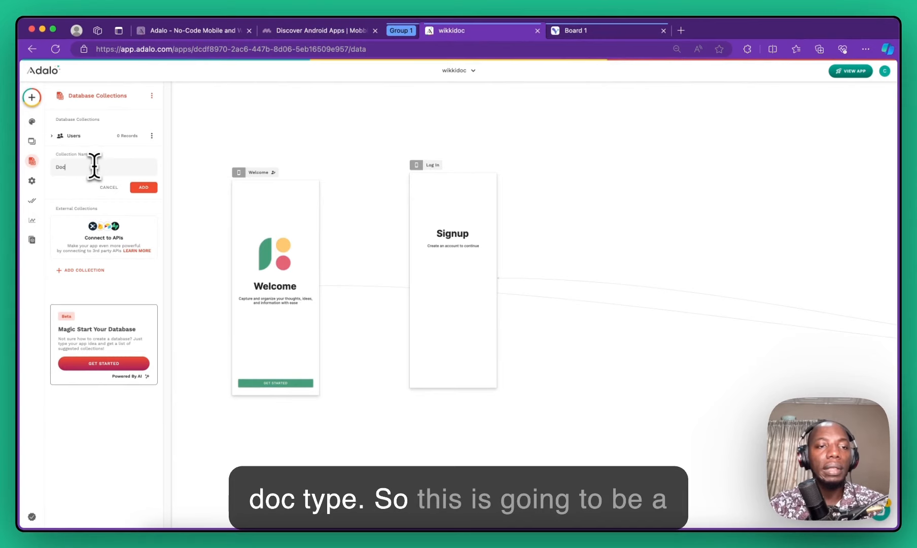
{"action": "type", "text": " Type"}
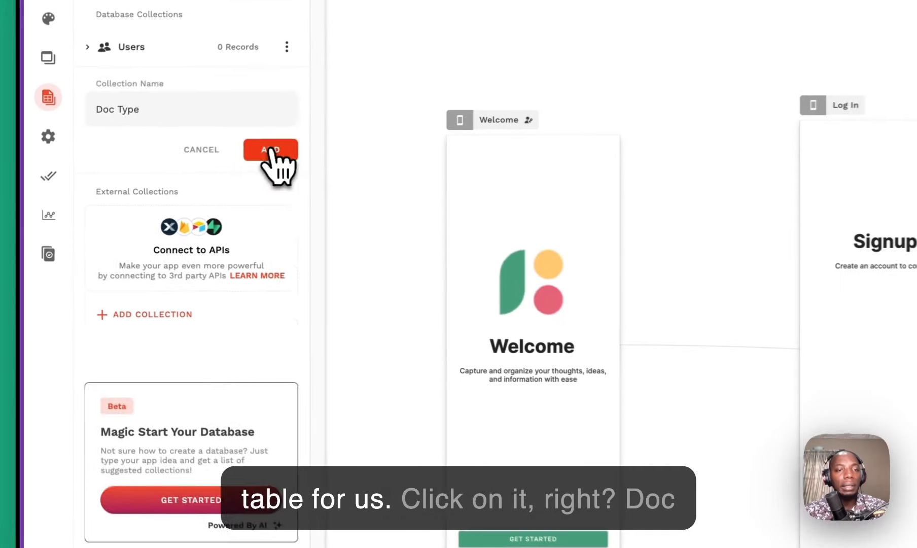
{"action": "left_click", "coordinate": [143, 187]}
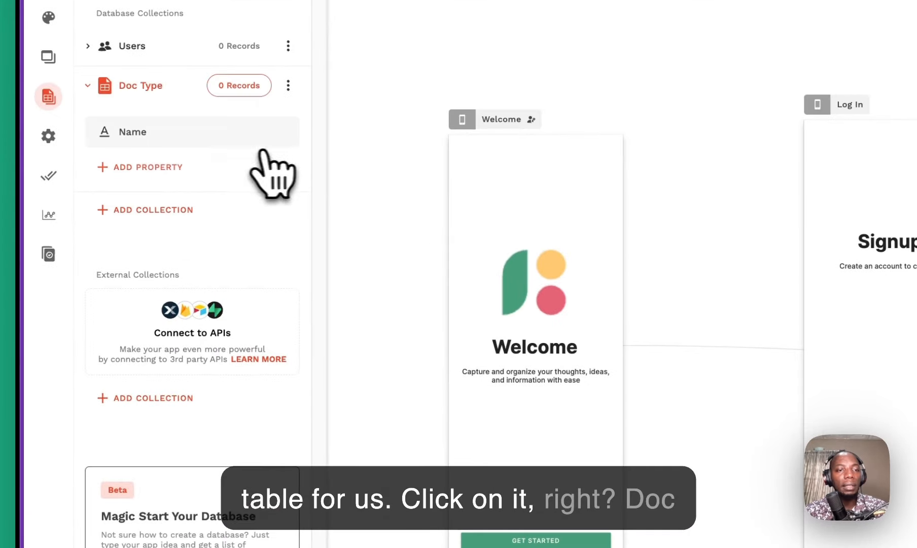
Step: Add an Image property named 'image' to Doc Type
{"action": "left_click", "coordinate": [151, 133]}
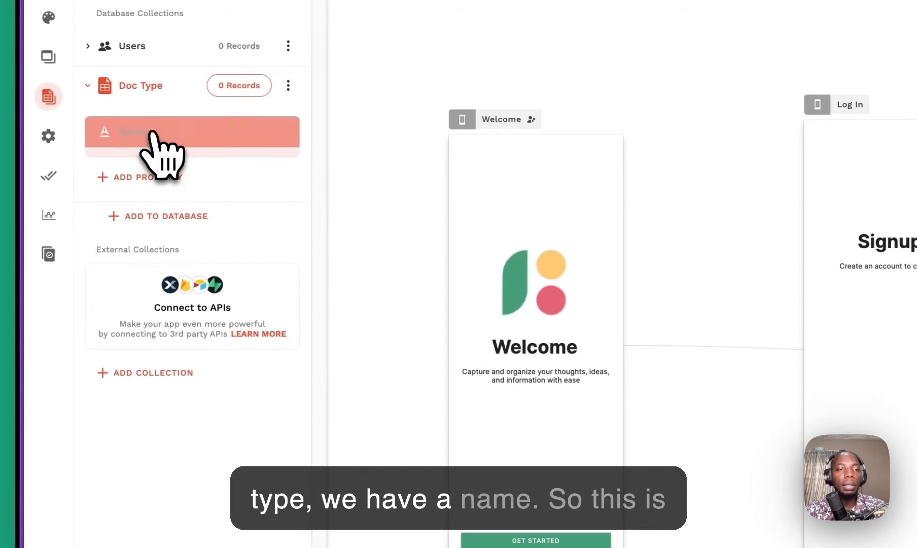
{"action": "left_click", "coordinate": [151, 133]}
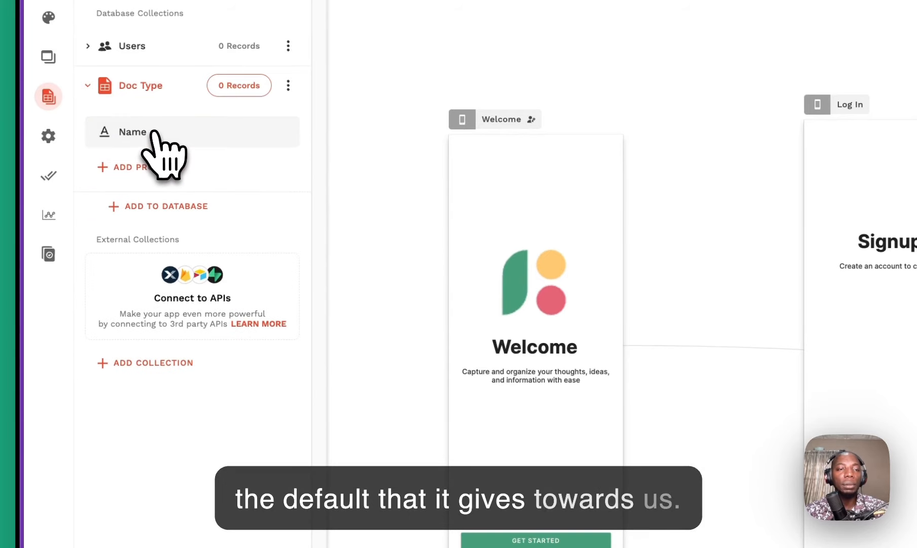
{"action": "left_click", "coordinate": [163, 170]}
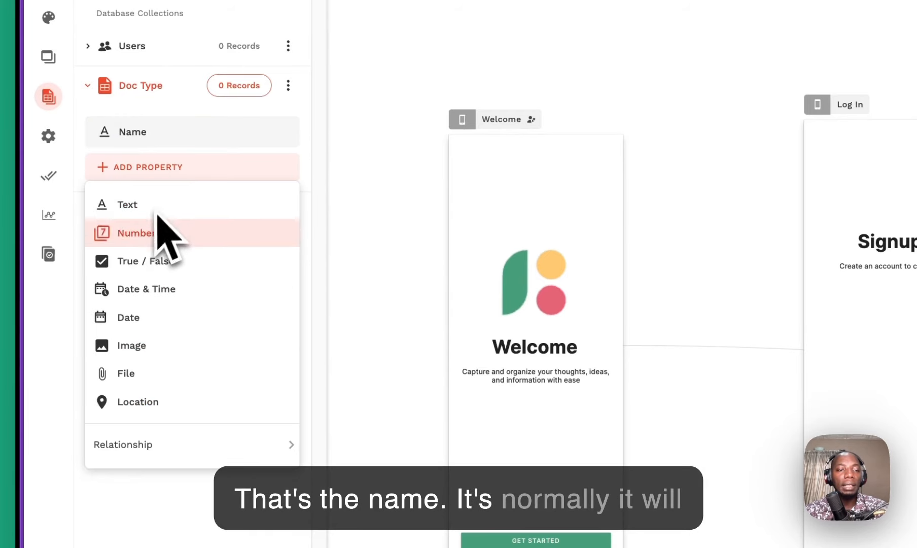
{"action": "left_click", "coordinate": [205, 146]}
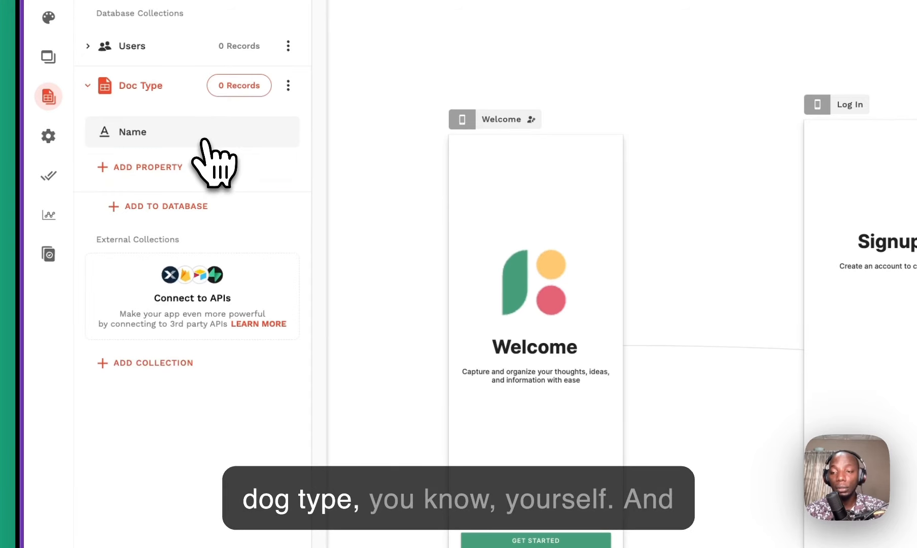
{"action": "left_click", "coordinate": [186, 166]}
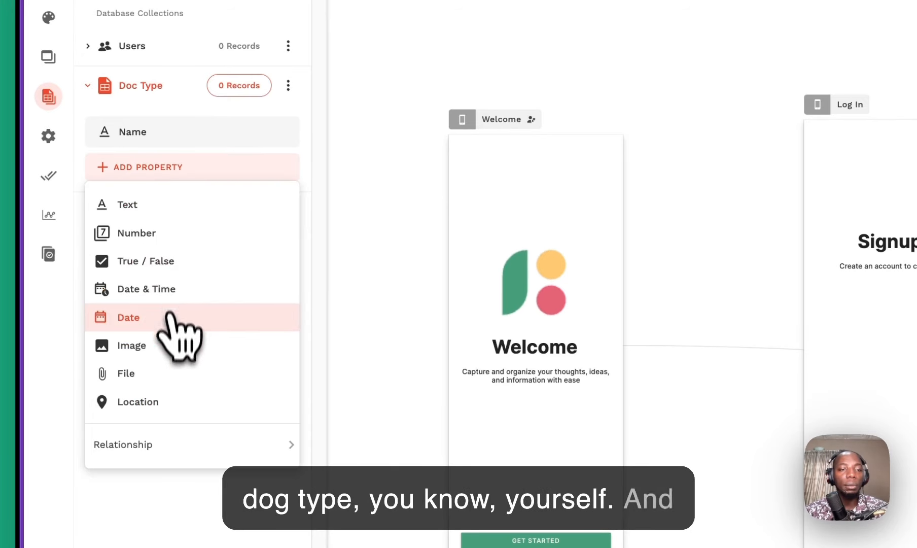
{"action": "left_click", "coordinate": [172, 346]}
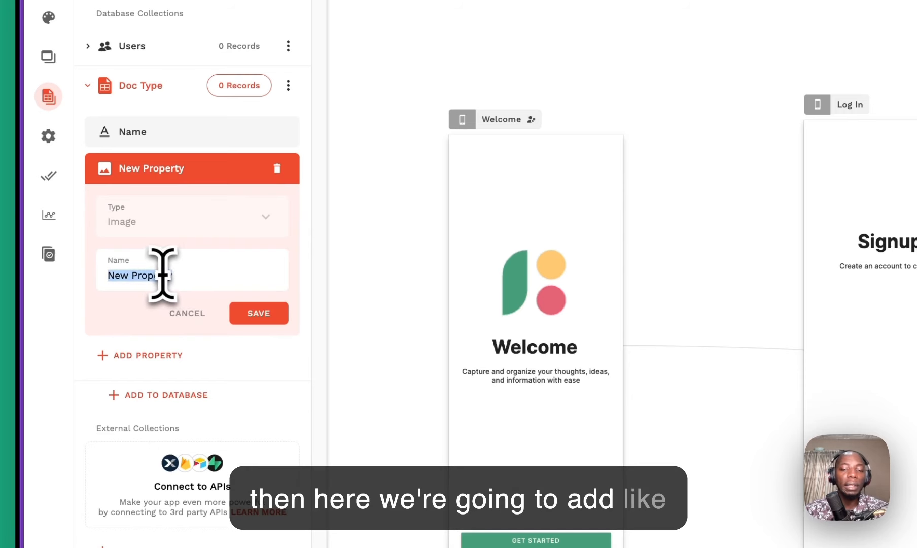
{"action": "type", "text": "image"}
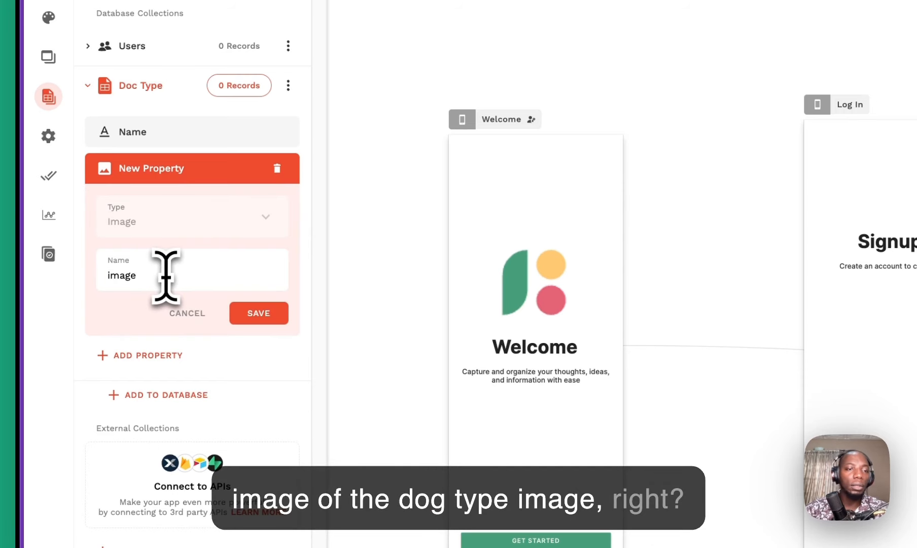
{"action": "left_click", "coordinate": [239, 314]}
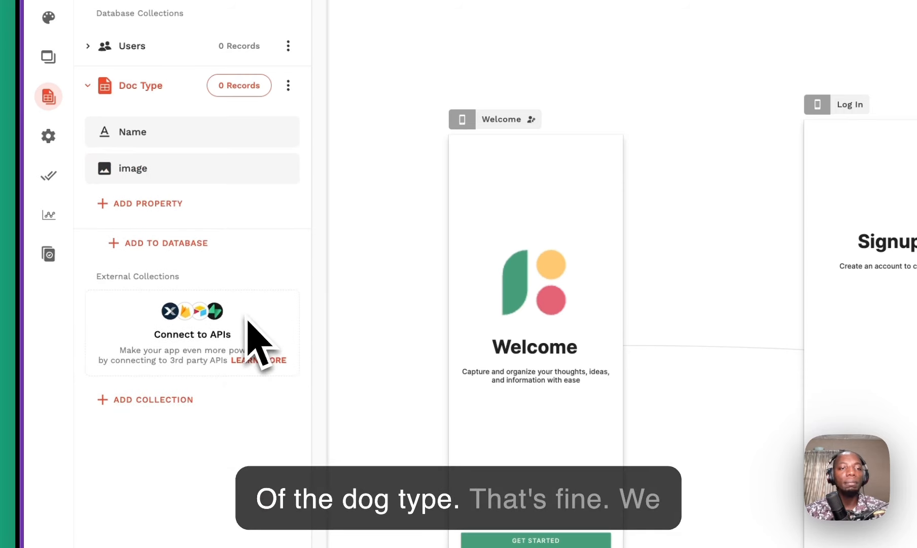
Step: Add a Text property named 'description' to Doc Type
{"action": "left_click", "coordinate": [163, 206]}
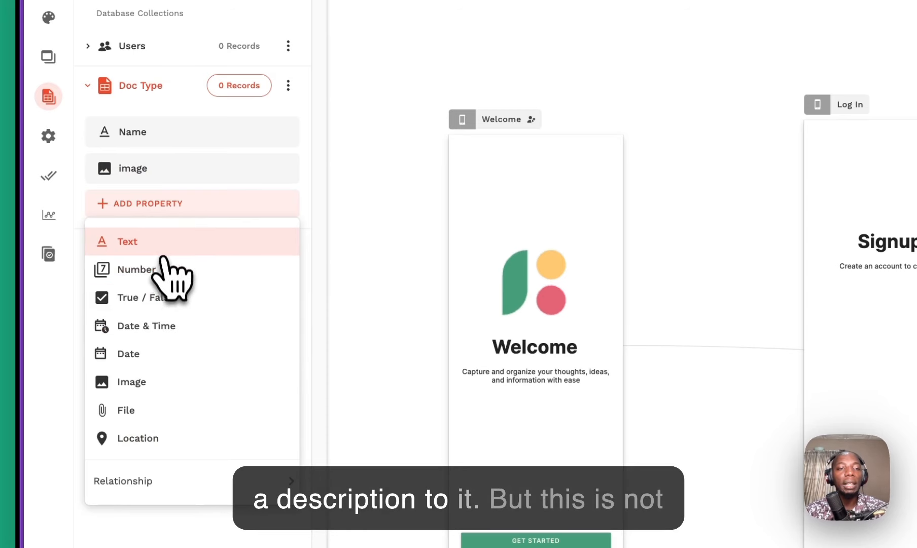
{"action": "left_click", "coordinate": [163, 254]}
{"action": "triple_click", "coordinate": [176, 315]}
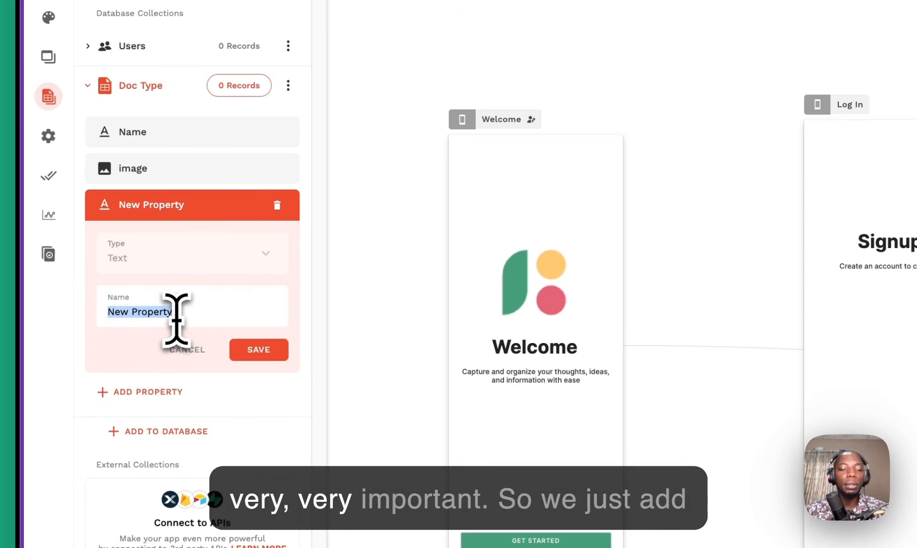
{"action": "type", "text": "descriptio"}
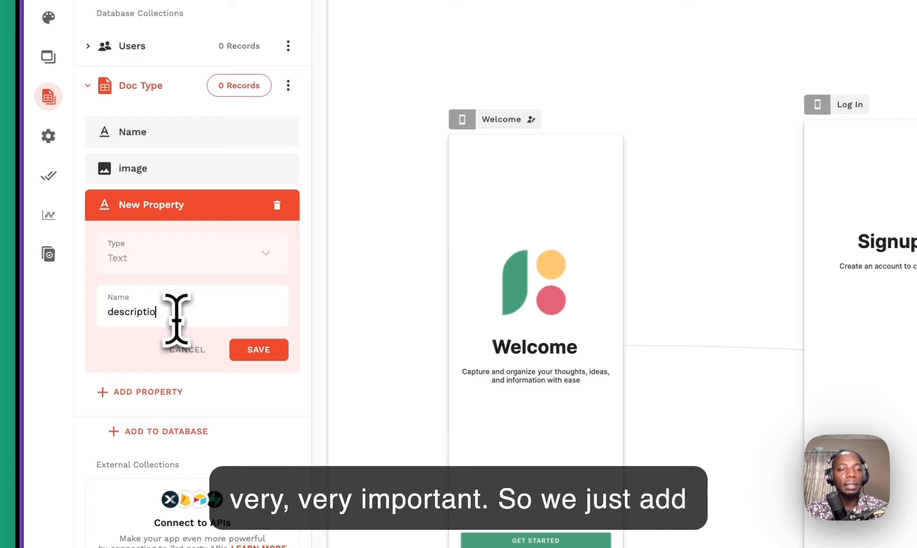
{"action": "type", "text": "n"}
{"action": "left_click", "coordinate": [269, 352]}
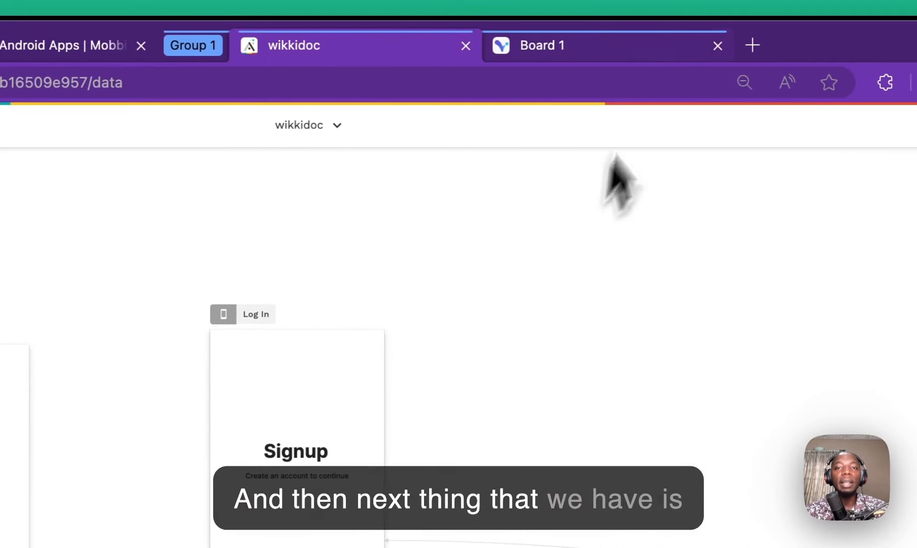
Step: Go from the Visily board back to the wikkidoc editor in Adalo
{"action": "left_click", "coordinate": [616, 49]}
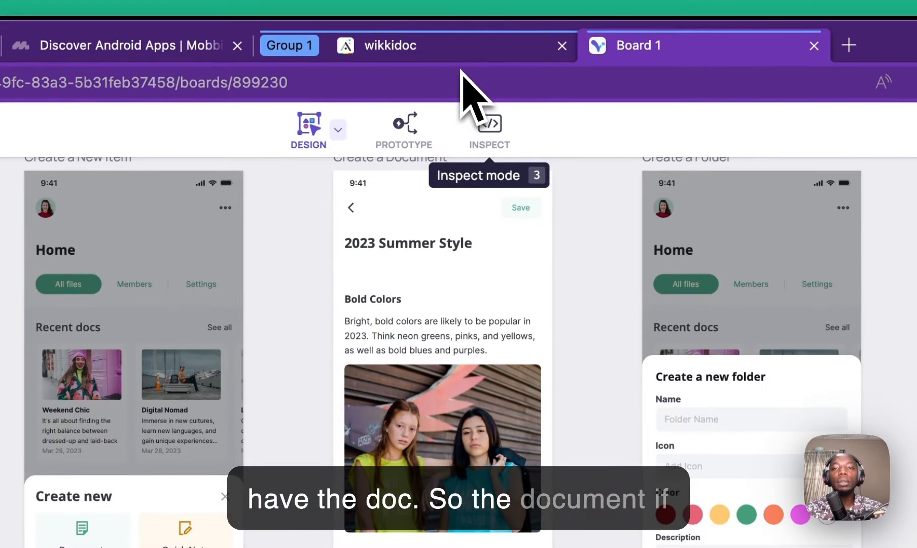
{"action": "left_click", "coordinate": [466, 55]}
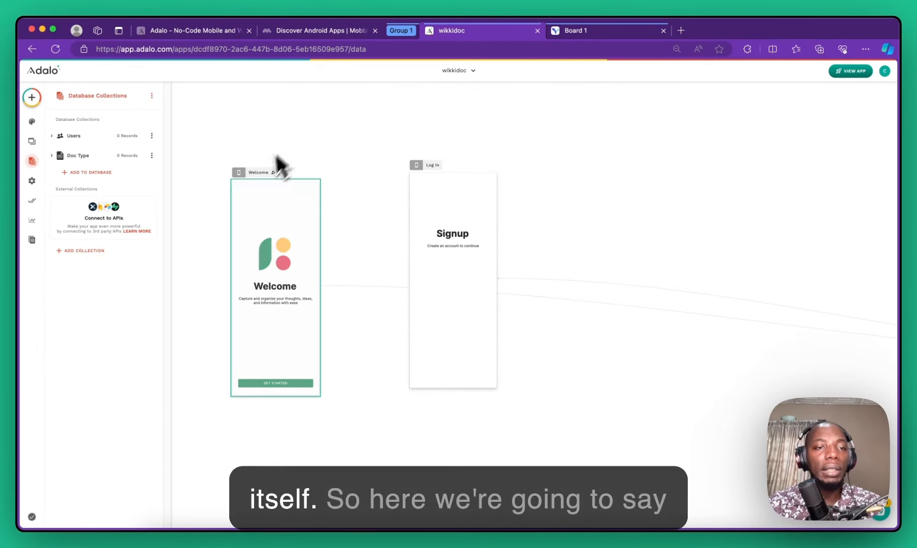
Step: Create a new plain collection named 'Doc', rejecting the 'Doc Type' autofill
{"action": "left_click", "coordinate": [104, 173]}
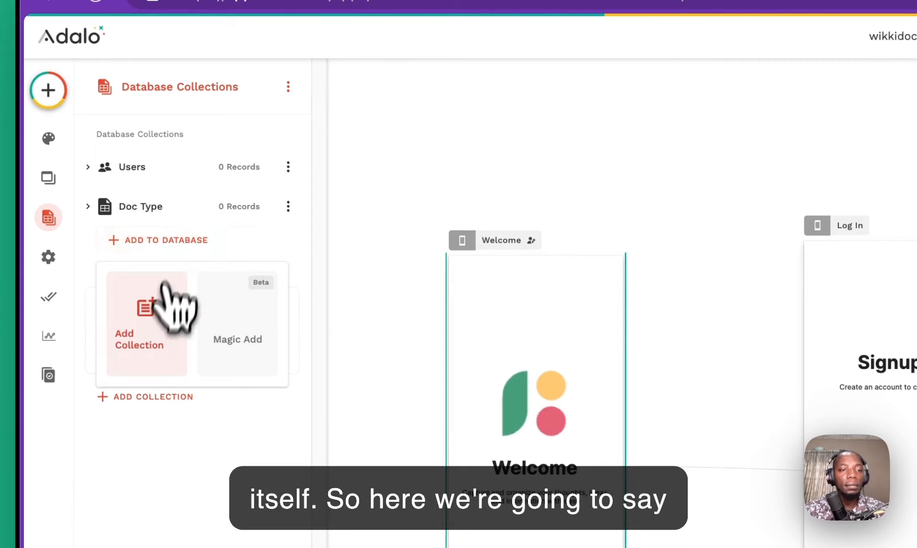
{"action": "left_click", "coordinate": [170, 305]}
{"action": "left_click", "coordinate": [218, 267]}
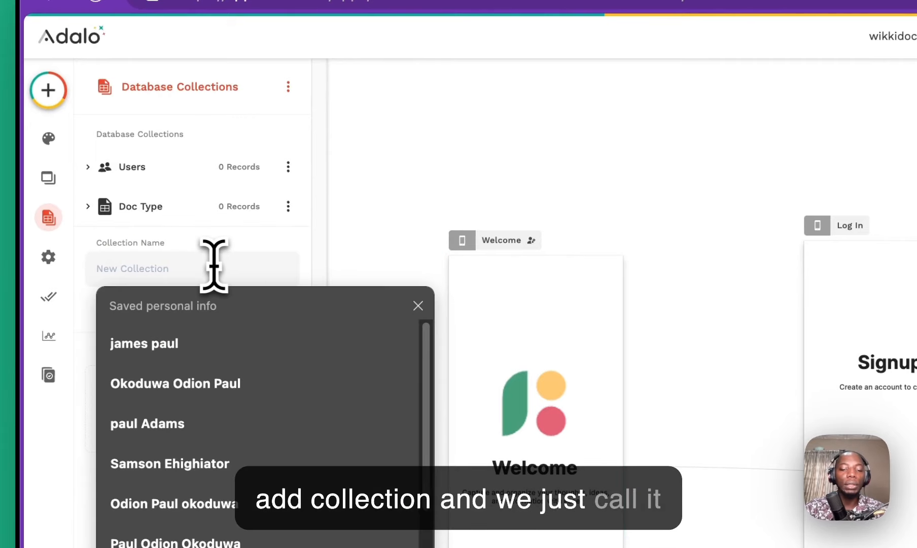
{"action": "type", "text": "Doc"}
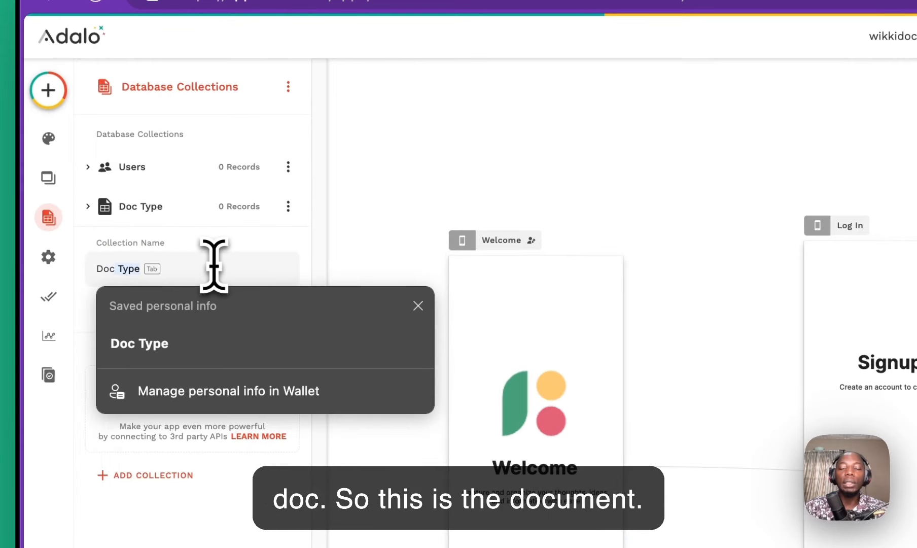
{"action": "key", "text": "BackSpace"}
{"action": "left_click", "coordinate": [265, 238]}
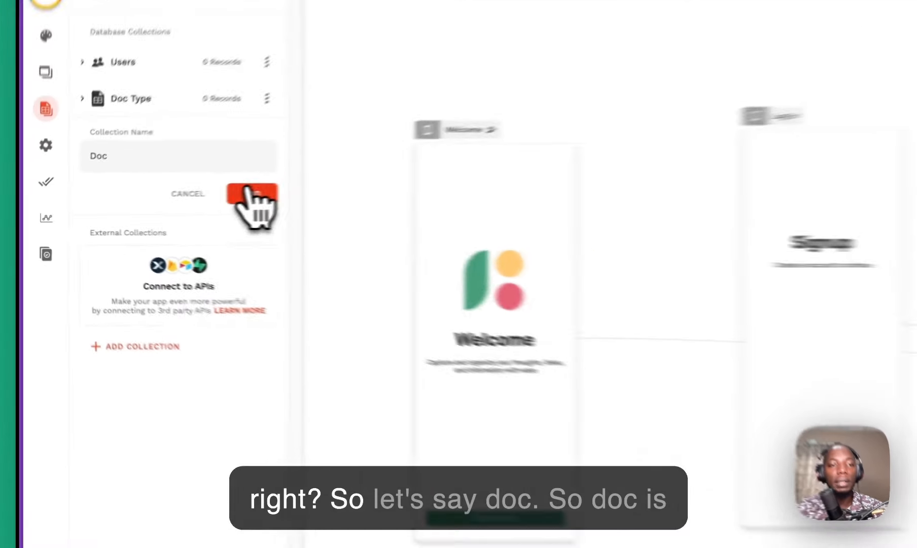
{"action": "left_click", "coordinate": [250, 193]}
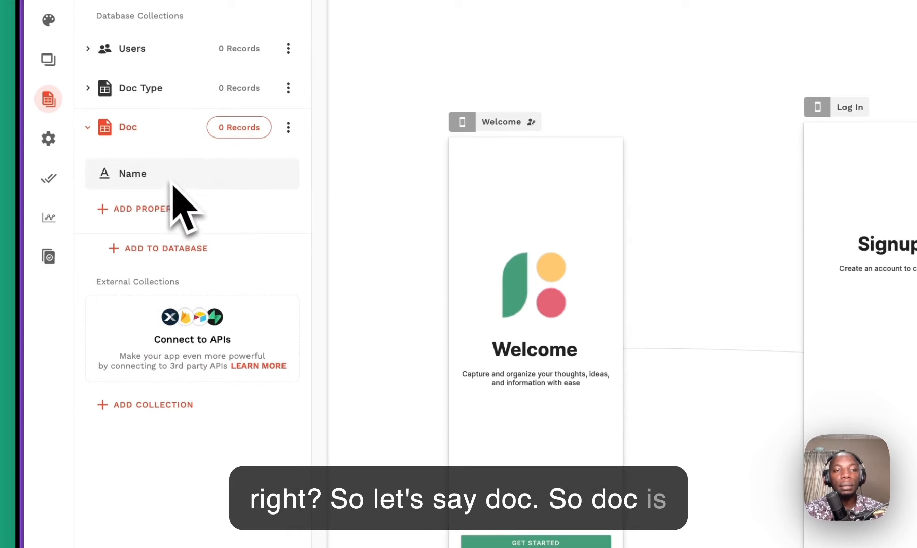
Step: Add an Image property 'imageheader' and a Text property 'note' to Doc
{"action": "left_click", "coordinate": [172, 208]}
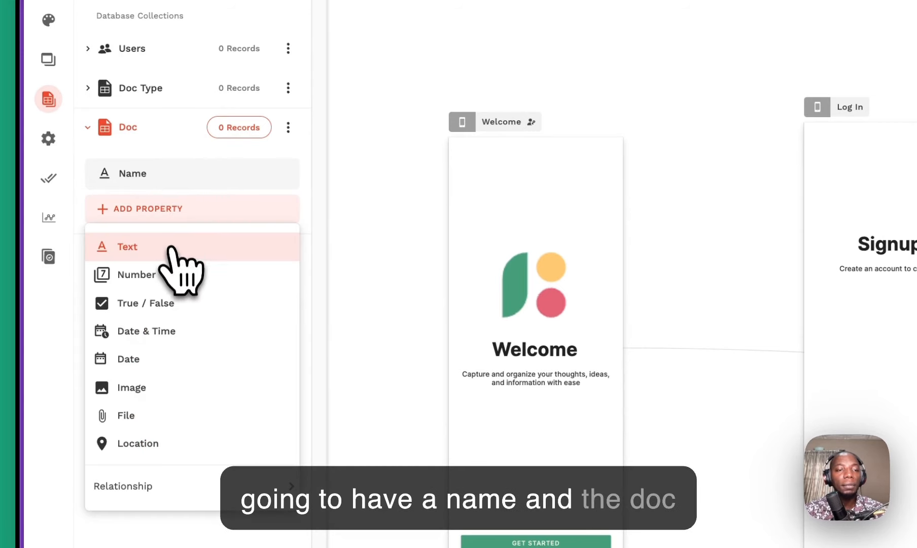
{"action": "left_click", "coordinate": [175, 388]}
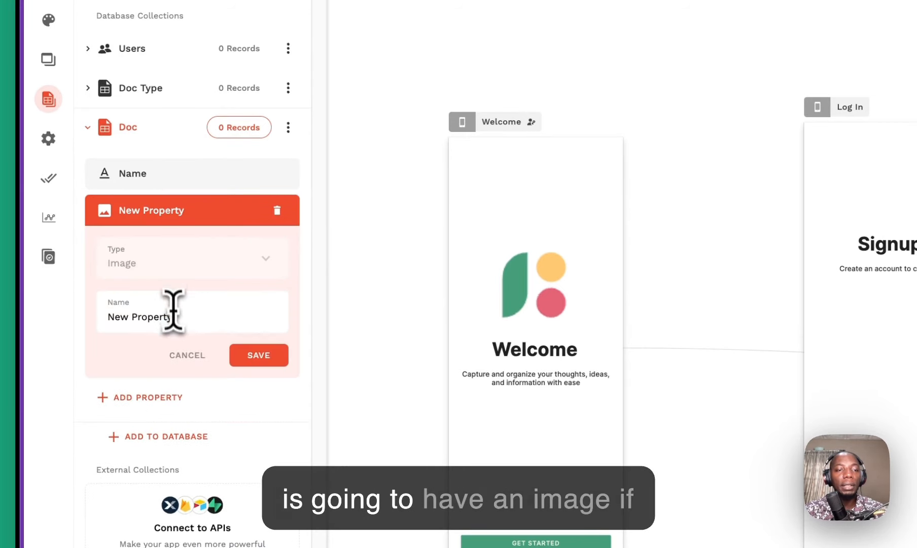
{"action": "type", "text": "imageheader"}
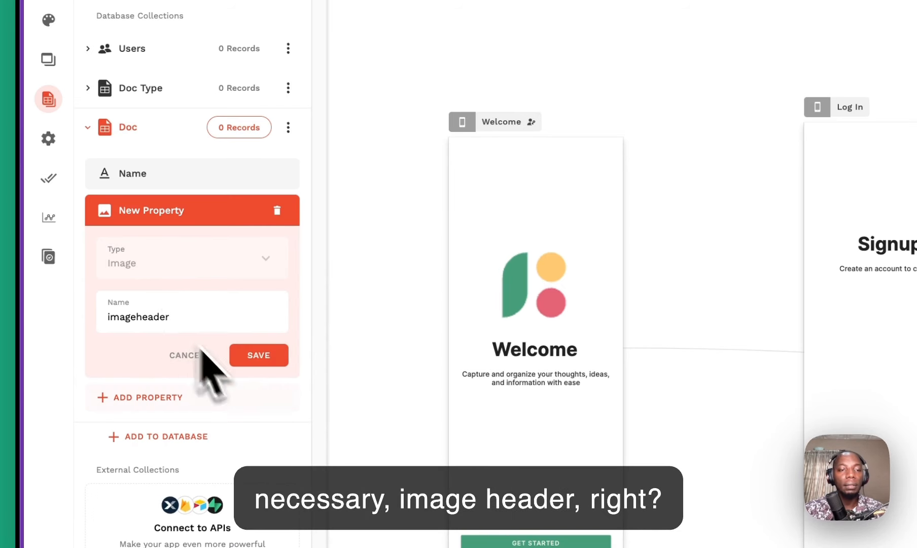
{"action": "left_click", "coordinate": [257, 355]}
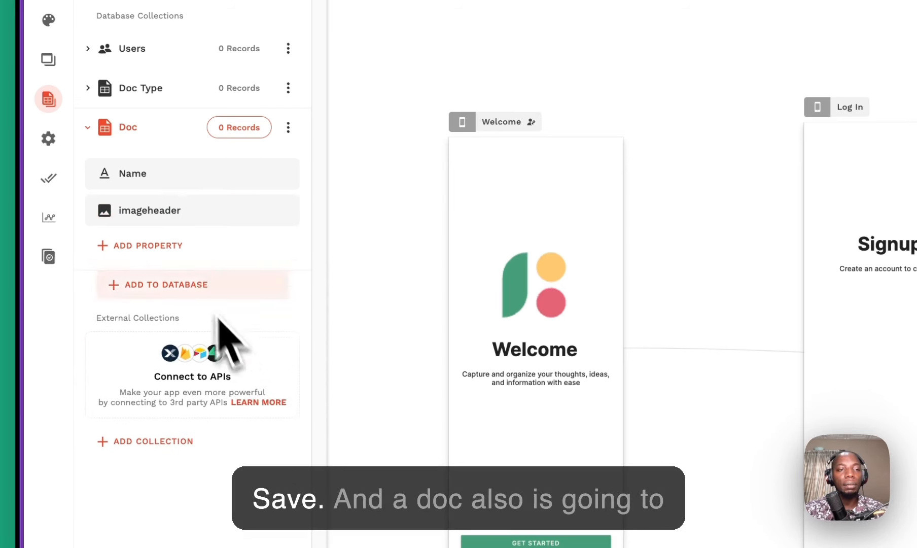
{"action": "left_click", "coordinate": [172, 246]}
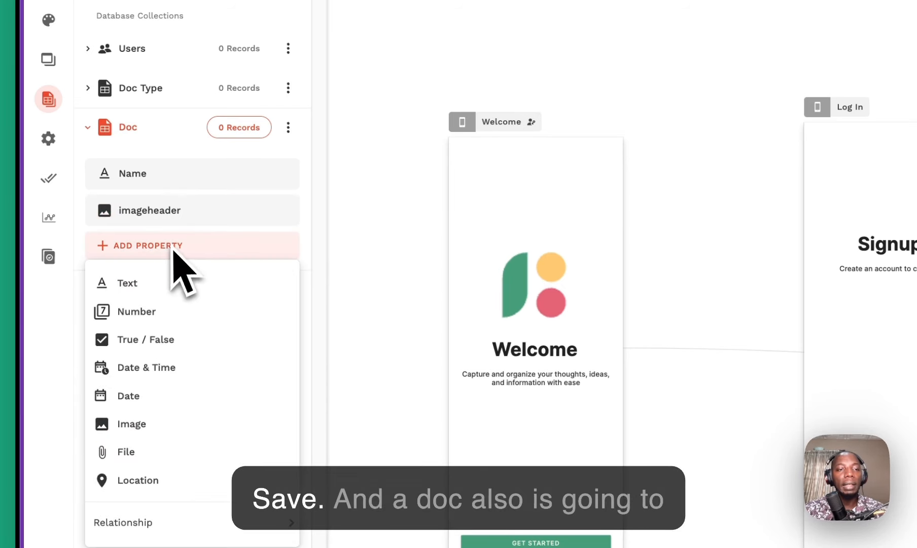
{"action": "left_click", "coordinate": [192, 289]}
{"action": "triple_click", "coordinate": [180, 352]}
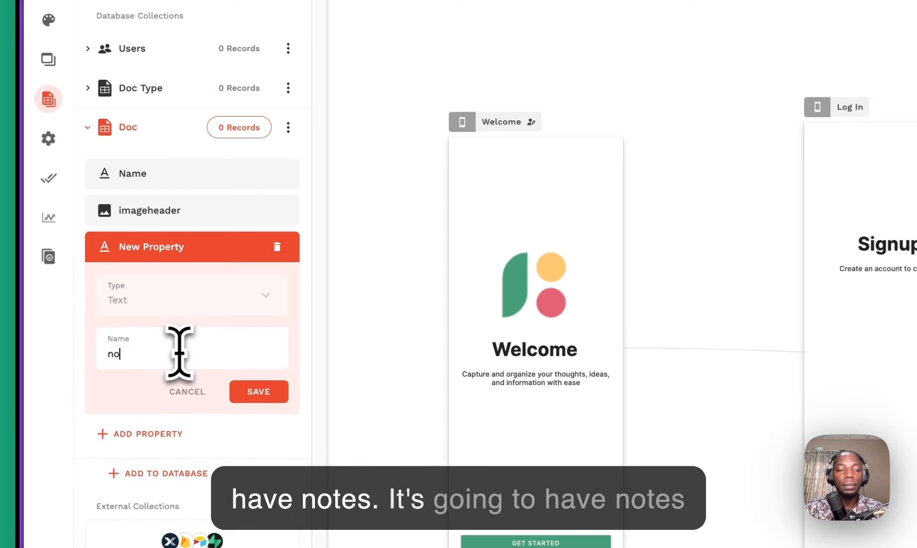
{"action": "left_click", "coordinate": [258, 392]}
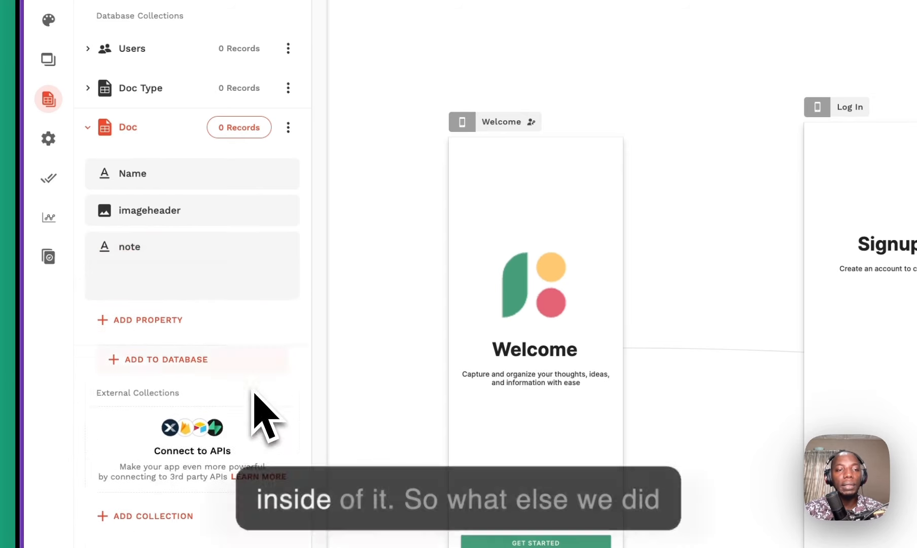
Step: Add a True / False property named 'published' to Doc
{"action": "left_click", "coordinate": [193, 280]}
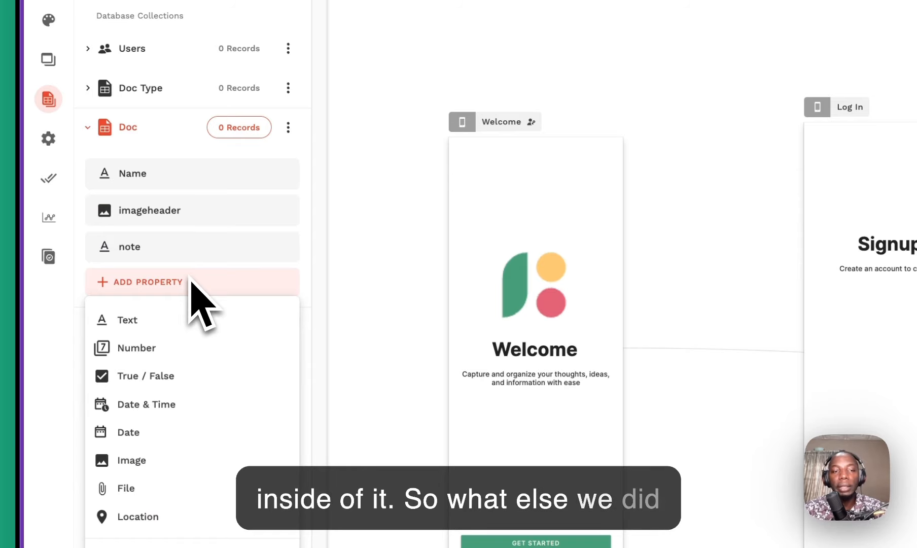
{"action": "left_click", "coordinate": [195, 375]}
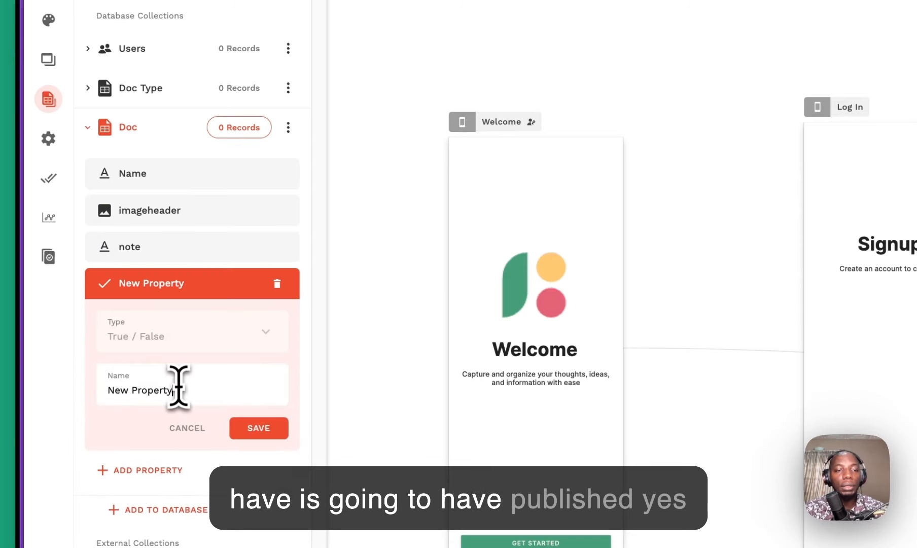
{"action": "type", "text": "o"}
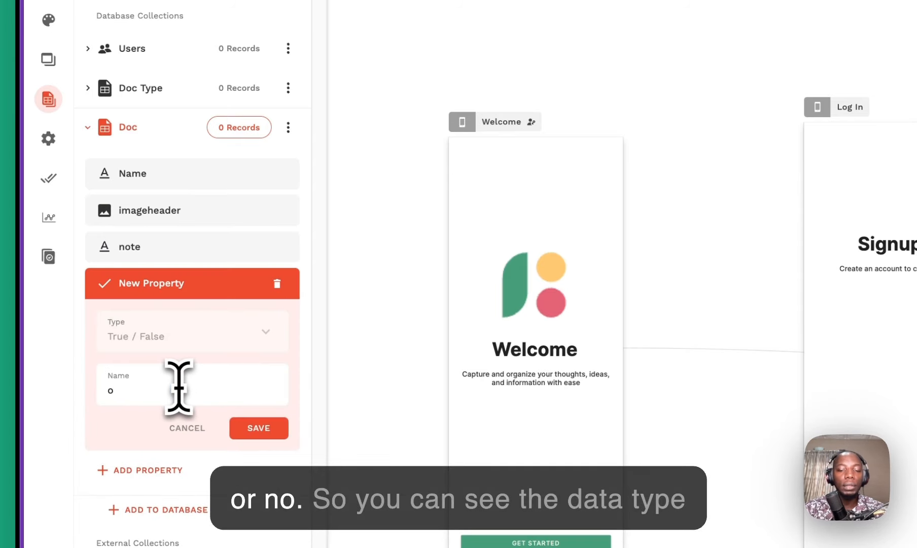
{"action": "type", "text": "urb"}
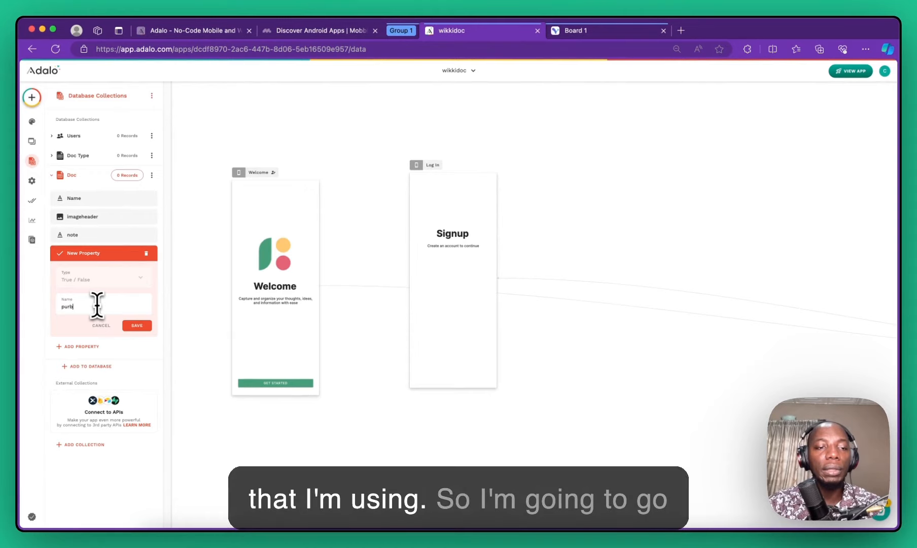
{"action": "key", "text": "BackSpace"}
{"action": "key", "text": "BackSpace"}
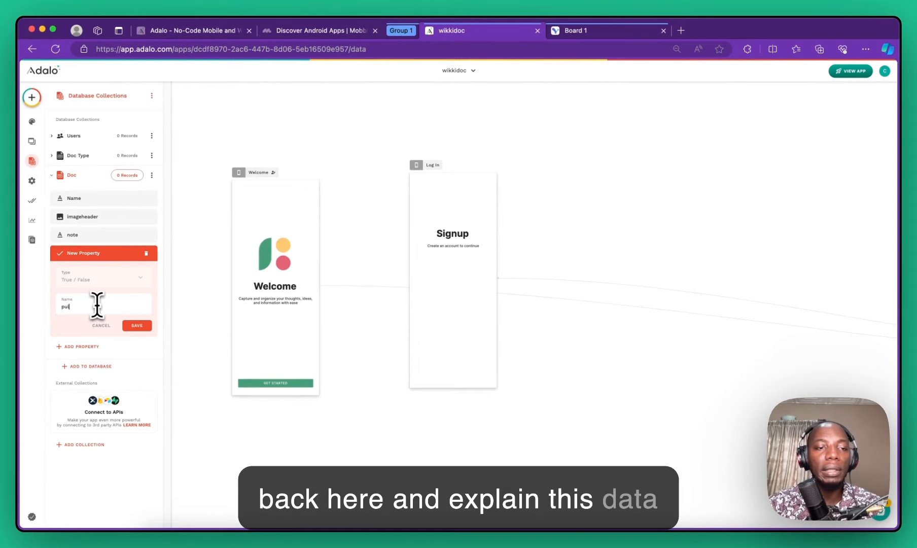
{"action": "type", "text": "blished"}
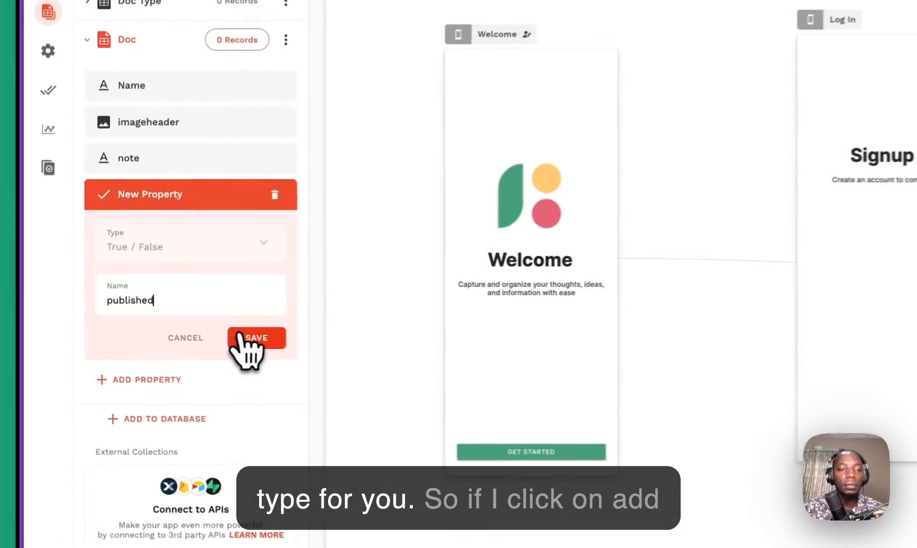
{"action": "left_click", "coordinate": [133, 325]}
Step: Open the property type list for a new field on the Doc collection
{"action": "left_click", "coordinate": [93, 272]}
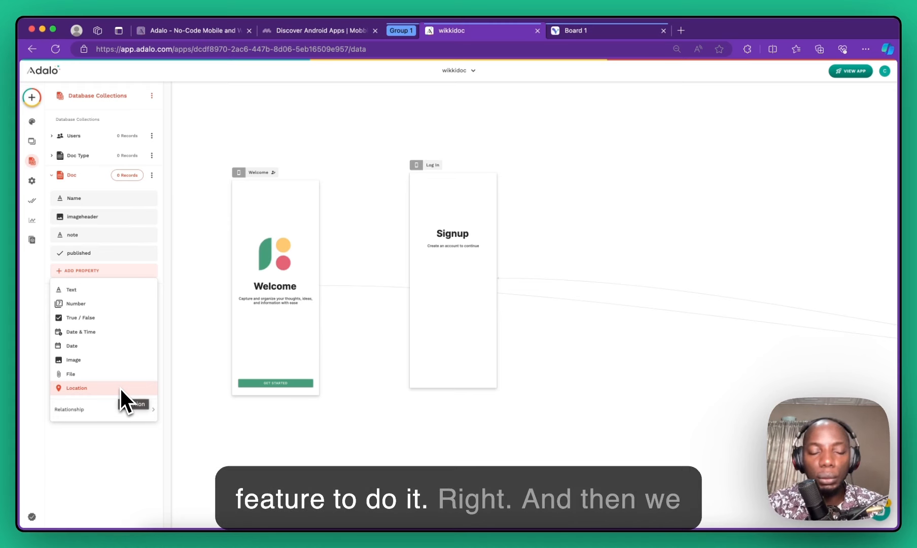
Step: Check the Relationship options, expand Doc Type's properties, then expand and collapse Doc
{"action": "mouse_move", "coordinate": [135, 411]}
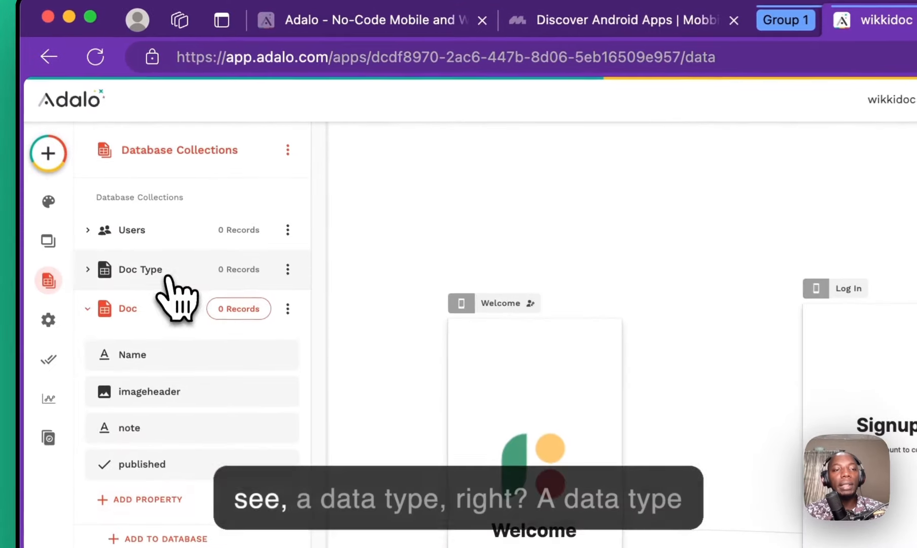
{"action": "left_click", "coordinate": [94, 157]}
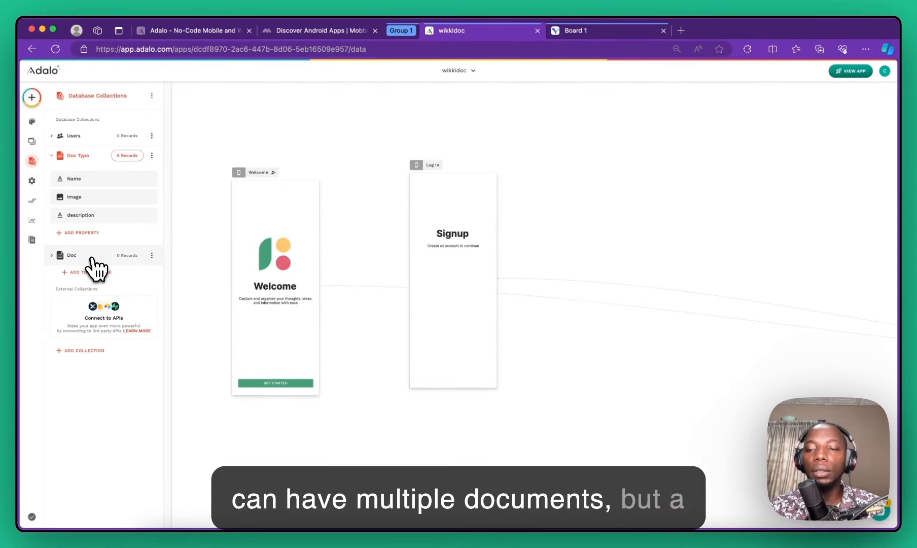
{"action": "left_click", "coordinate": [92, 256]}
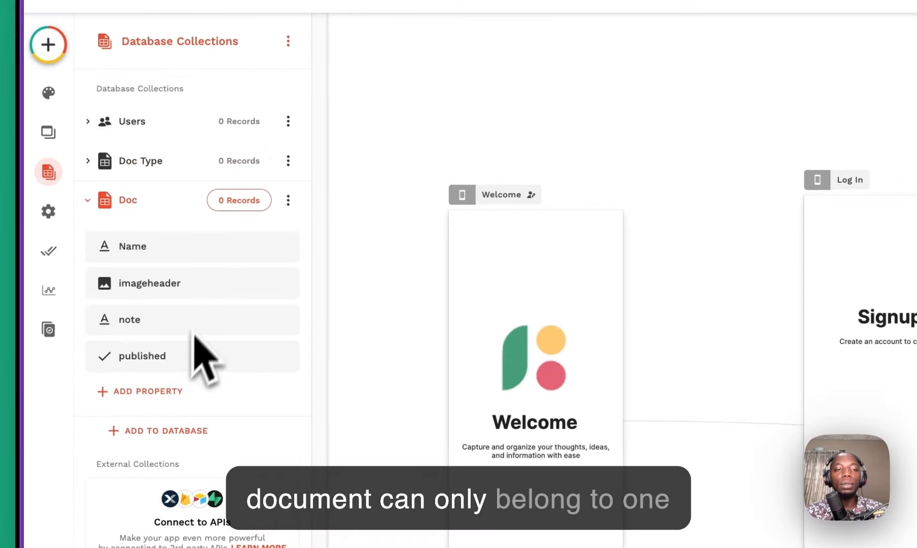
{"action": "left_click", "coordinate": [164, 201]}
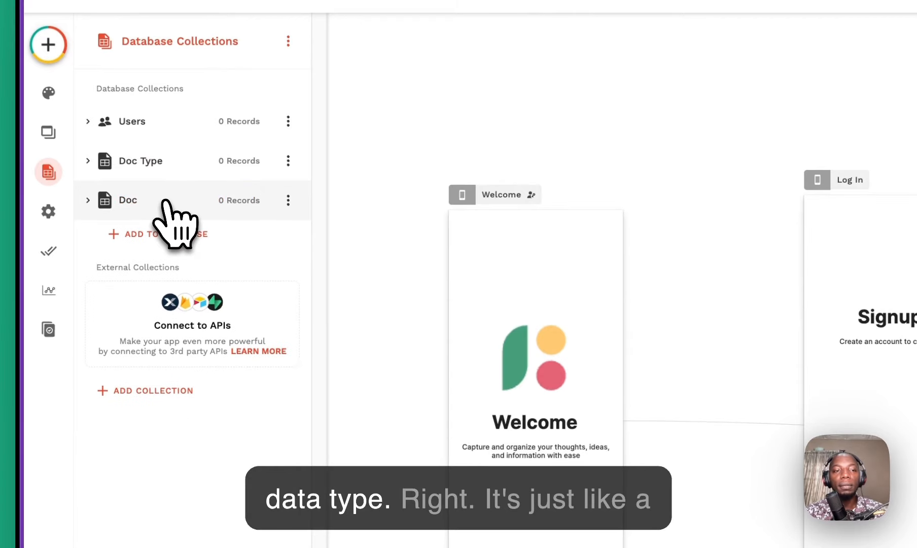
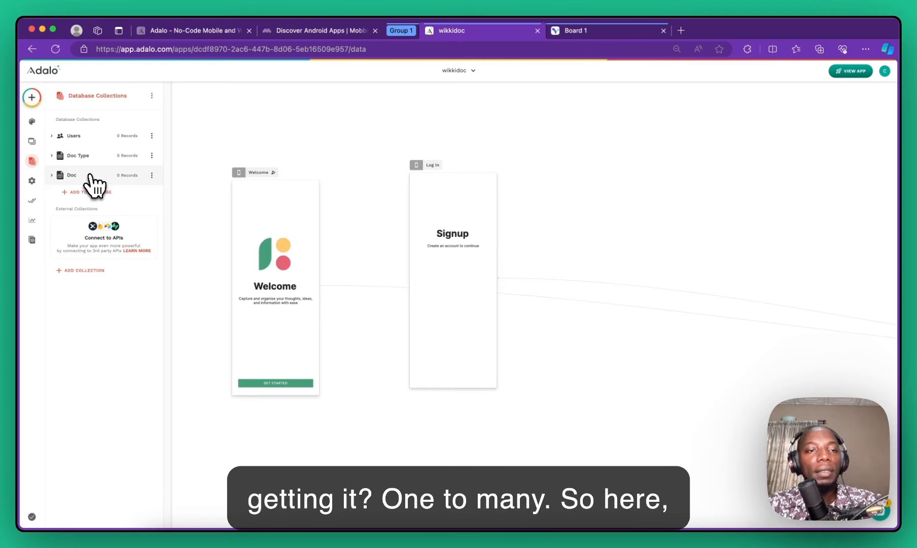
Step: Add a Doc relationship to Doc Type so each Doc has one Doc Type, then view the Visily board
{"action": "left_click", "coordinate": [93, 174]}
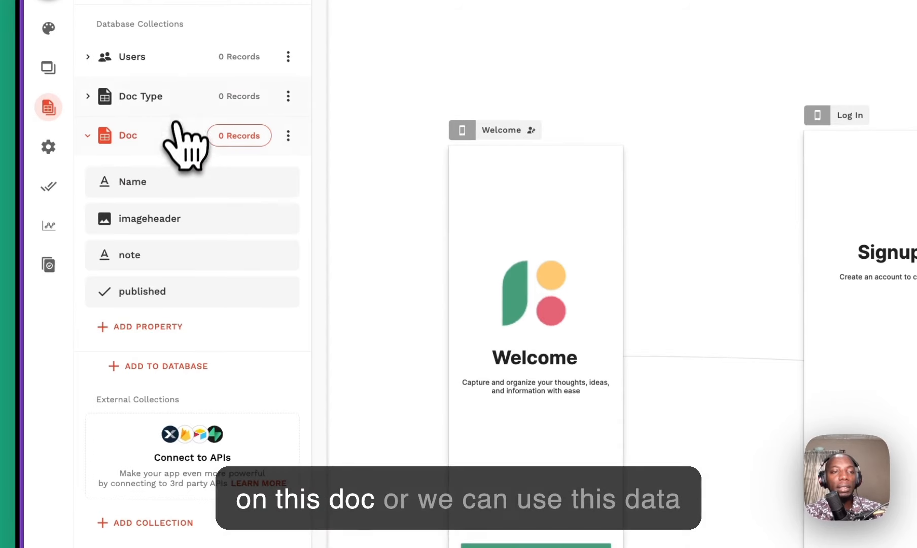
{"action": "left_click", "coordinate": [180, 101]}
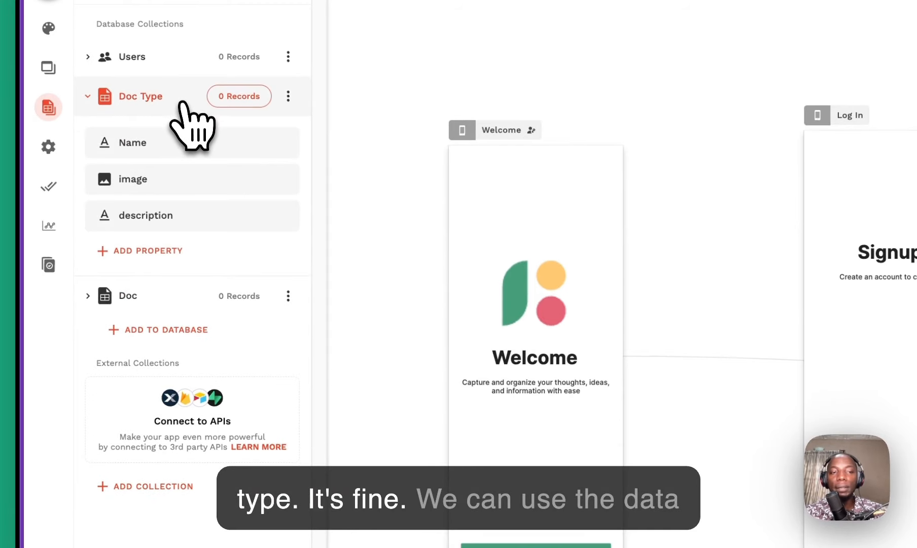
{"action": "left_click", "coordinate": [178, 254]}
{"action": "mouse_move", "coordinate": [231, 289]}
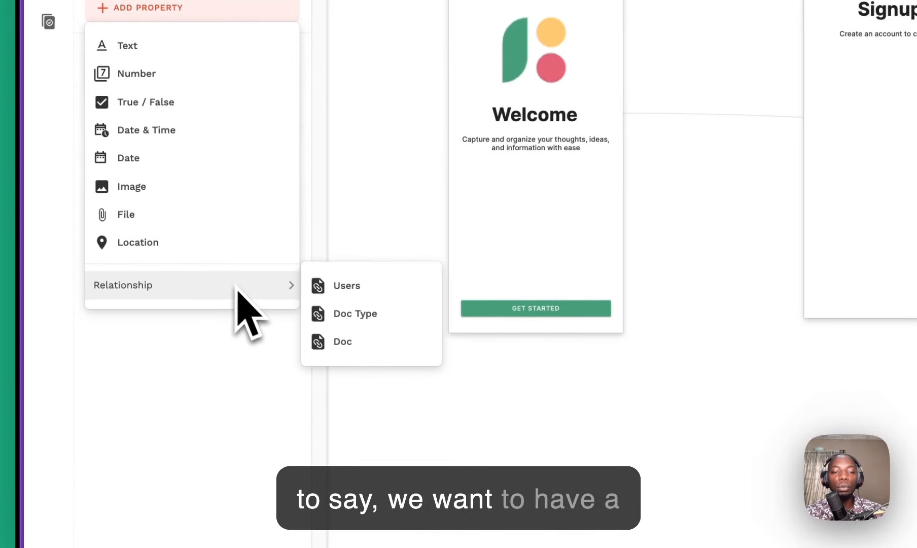
{"action": "left_click", "coordinate": [366, 345]}
{"action": "left_click", "coordinate": [895, 45]}
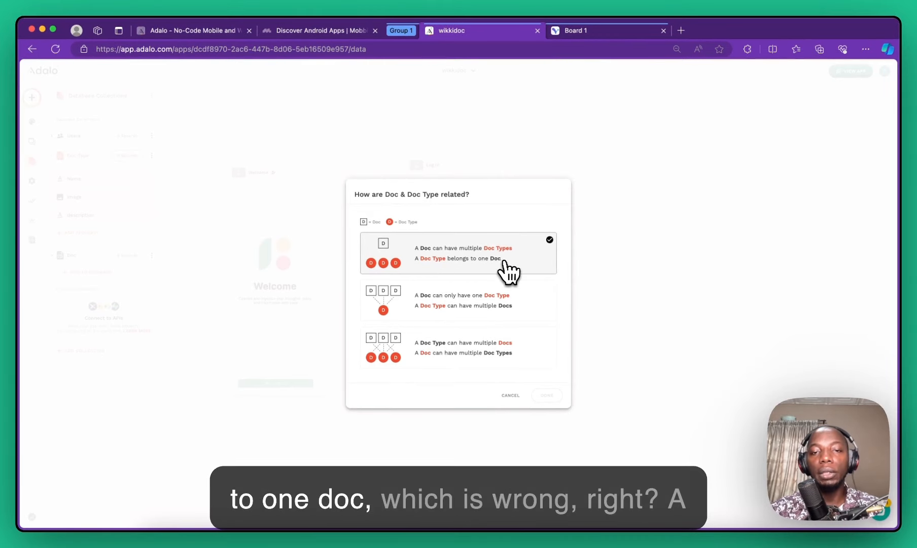
{"action": "left_click", "coordinate": [469, 303]}
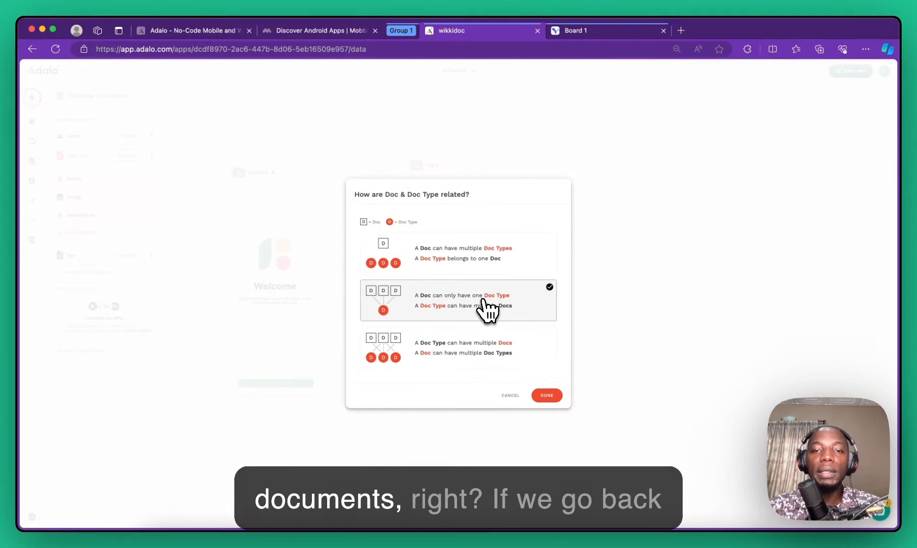
{"action": "left_click", "coordinate": [605, 32]}
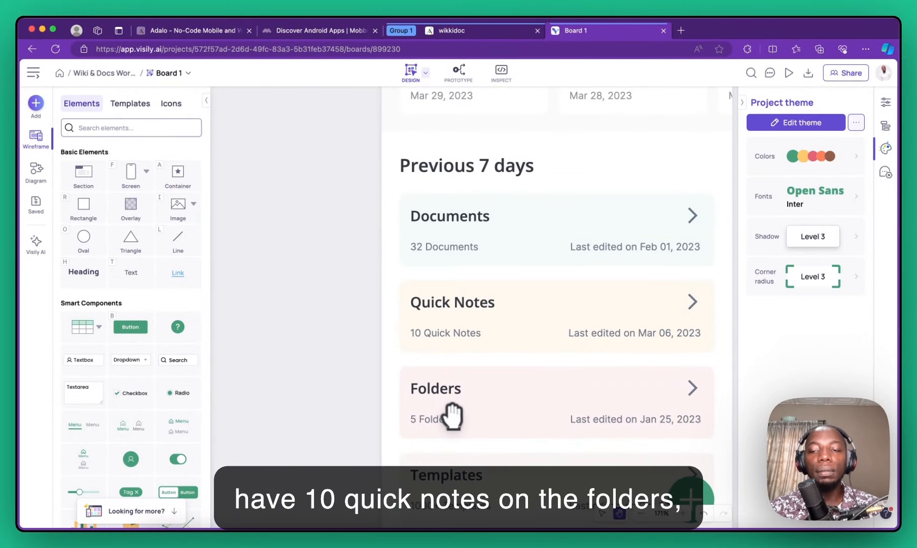
{"action": "left_click_drag", "start_coordinate": [437, 475], "coordinate": [474, 329]}
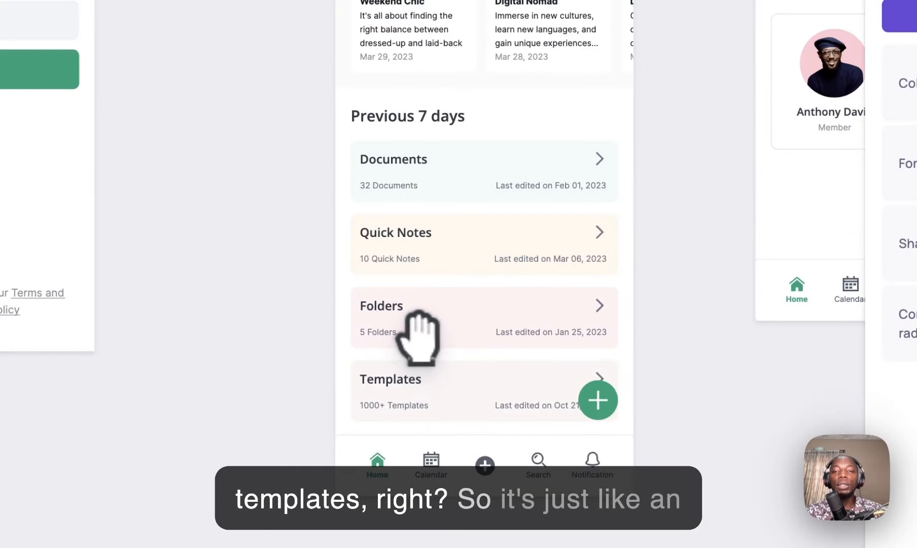
{"action": "scroll", "coordinate": [423, 225], "scroll_direction": "down", "scroll_amount": 3}
{"action": "left_click_drag", "start_coordinate": [440, 170], "coordinate": [498, 379]}
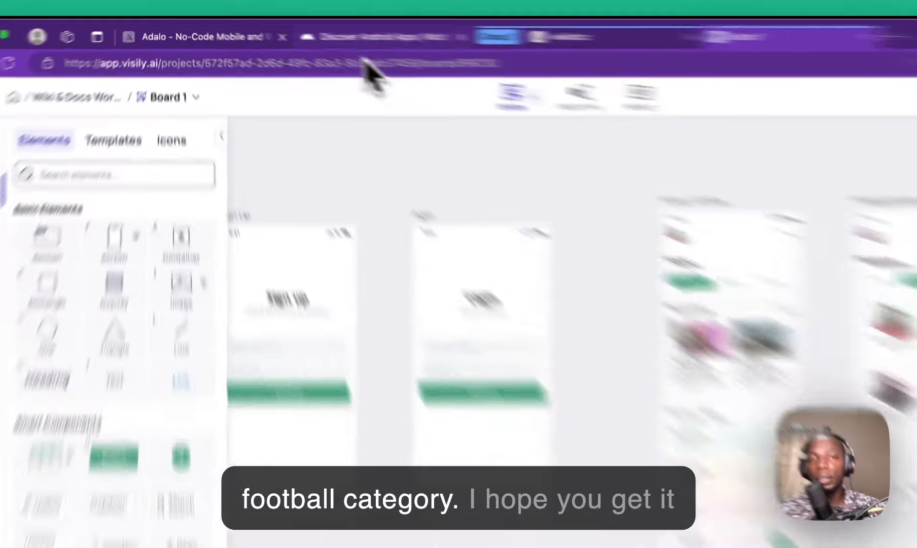
Step: Return to the Adalo wikkidoc app and confirm the Doc Type to Doc relationship
{"action": "left_click", "coordinate": [299, 33]}
{"action": "left_click", "coordinate": [221, 27]}
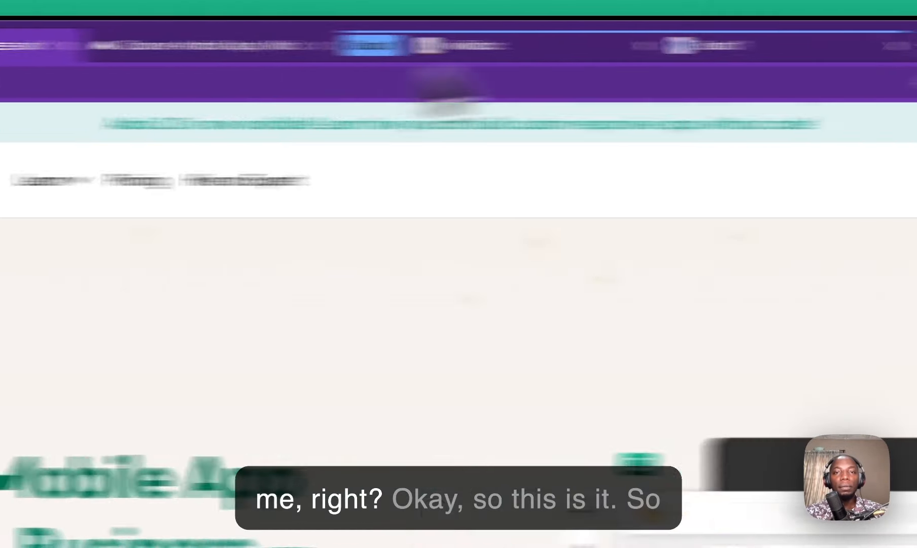
{"action": "left_click", "coordinate": [846, 51]}
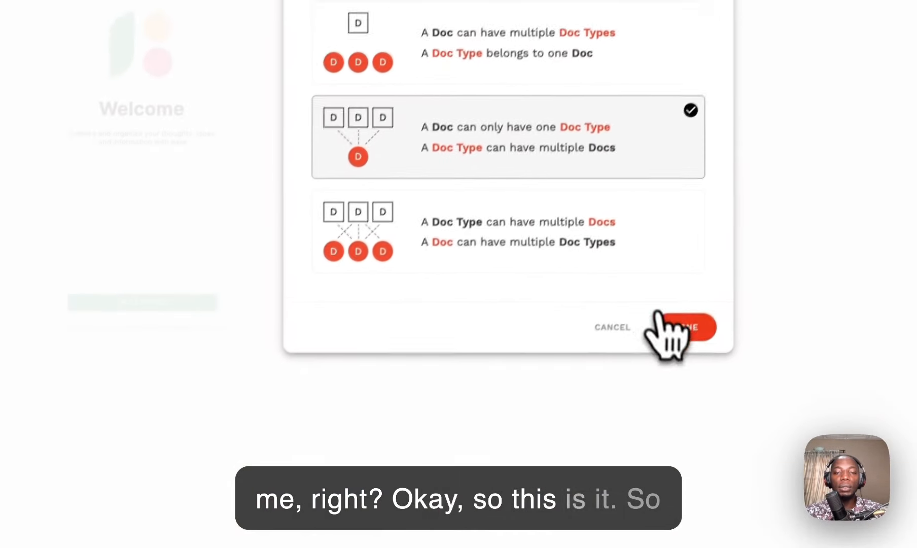
{"action": "left_click", "coordinate": [579, 488]}
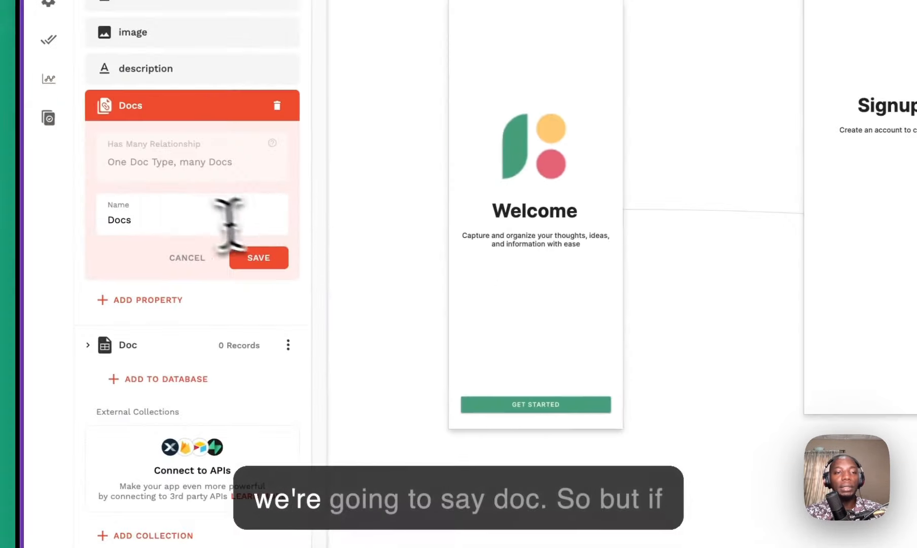
Step: Save the relationship property as 'Docs' and open the Doc collection's records table
{"action": "double_click", "coordinate": [180, 223]}
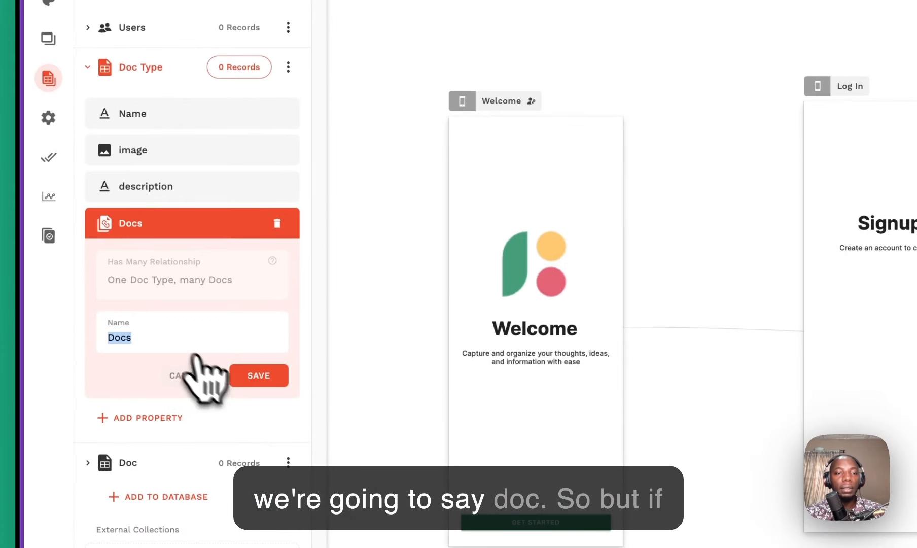
{"action": "left_click", "coordinate": [251, 375]}
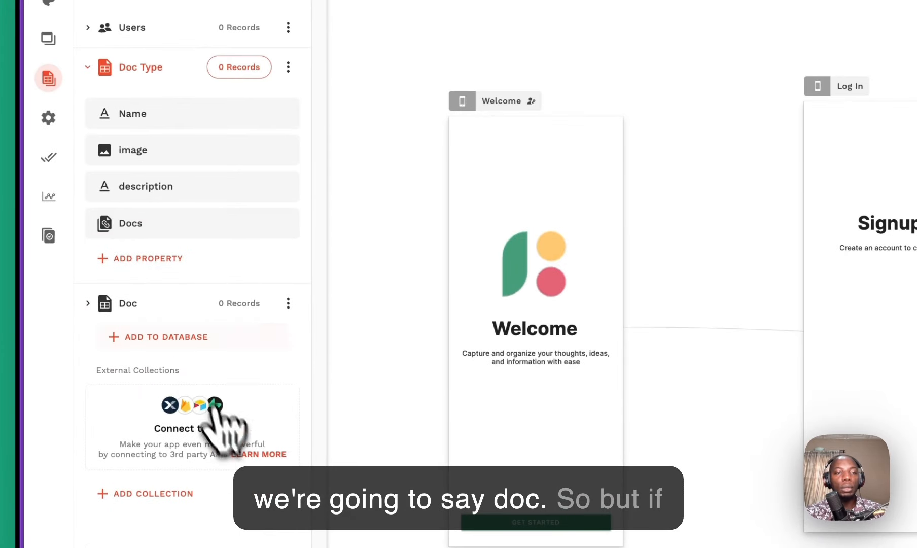
{"action": "left_click", "coordinate": [185, 308]}
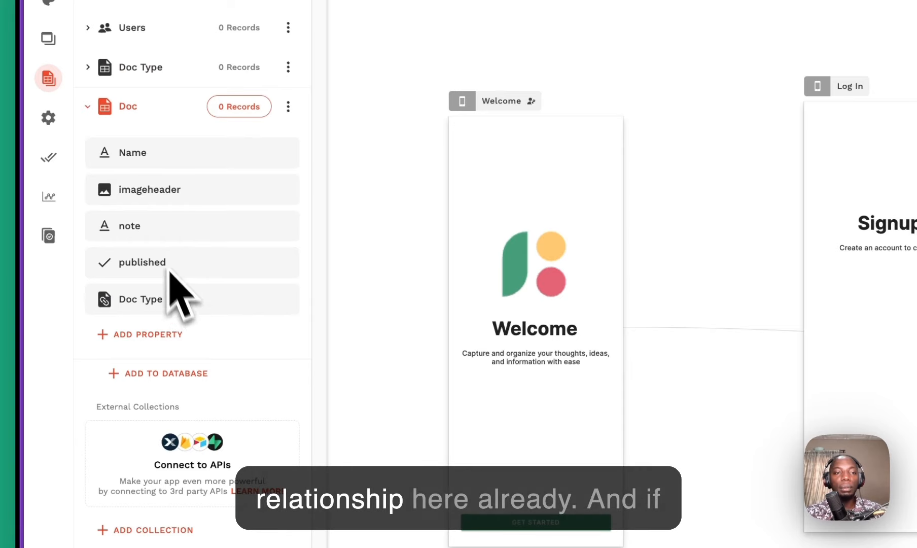
{"action": "left_click", "coordinate": [240, 112]}
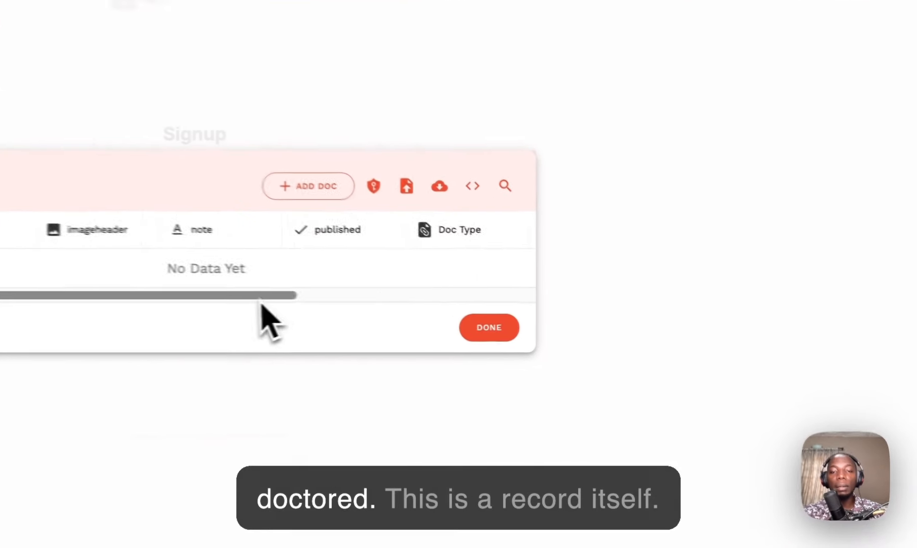
Step: Scroll the Doc records table to check the ID, Created and Updated columns, then close it
{"action": "left_click_drag", "start_coordinate": [486, 317], "coordinate": [604, 314]}
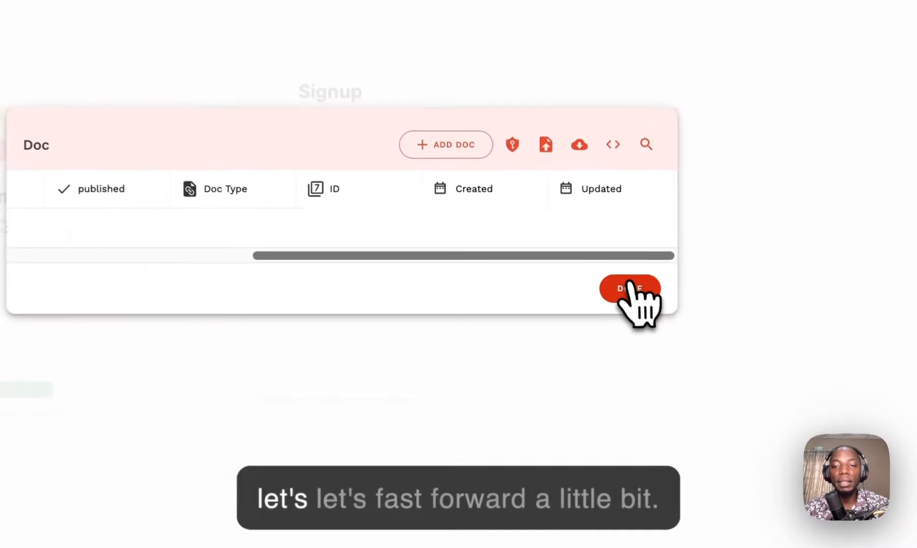
{"action": "left_click", "coordinate": [604, 333]}
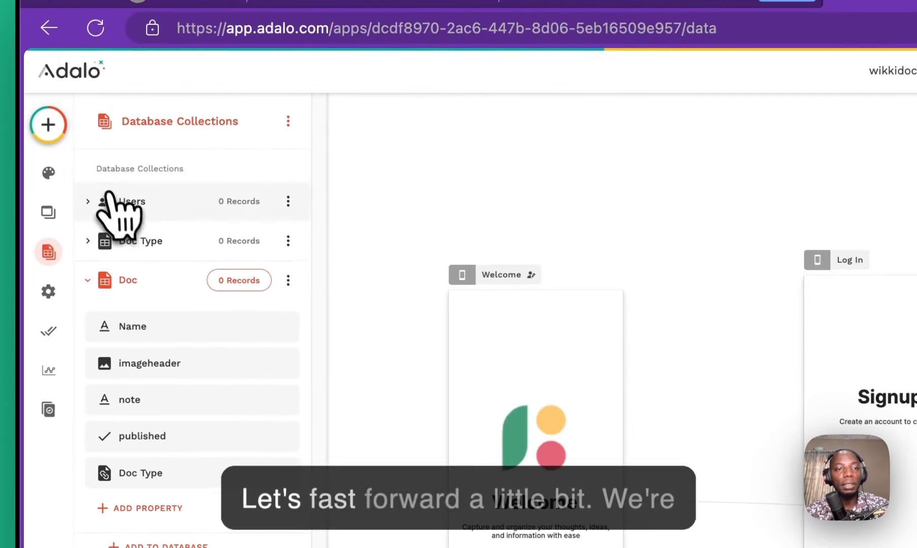
Step: Search for 'form' and place a Form component on the Log In screen
{"action": "left_click", "coordinate": [51, 126]}
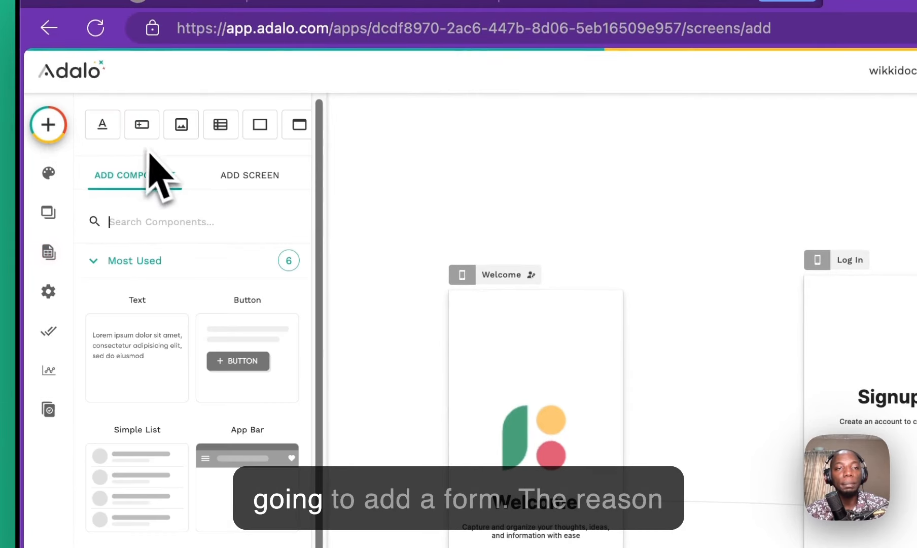
{"action": "type", "text": "form"}
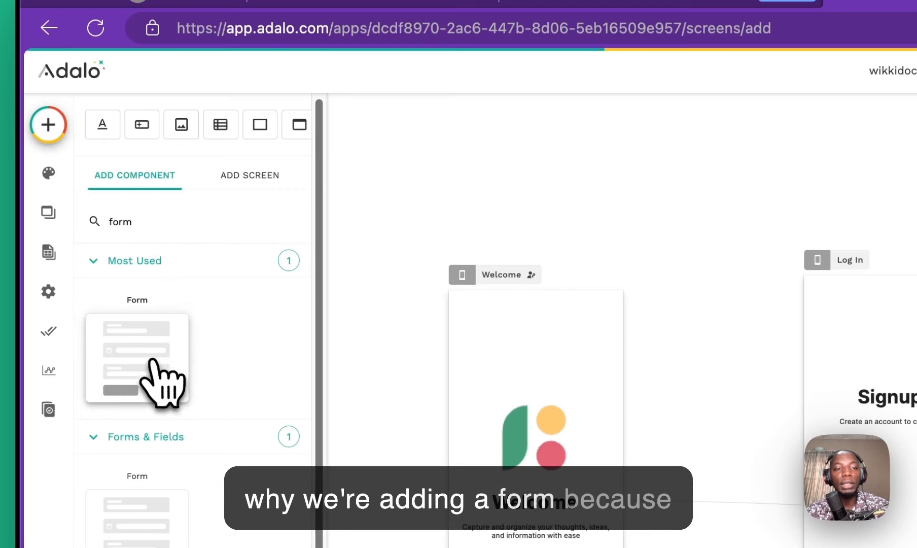
{"action": "left_click_drag", "start_coordinate": [152, 353], "coordinate": [679, 343]}
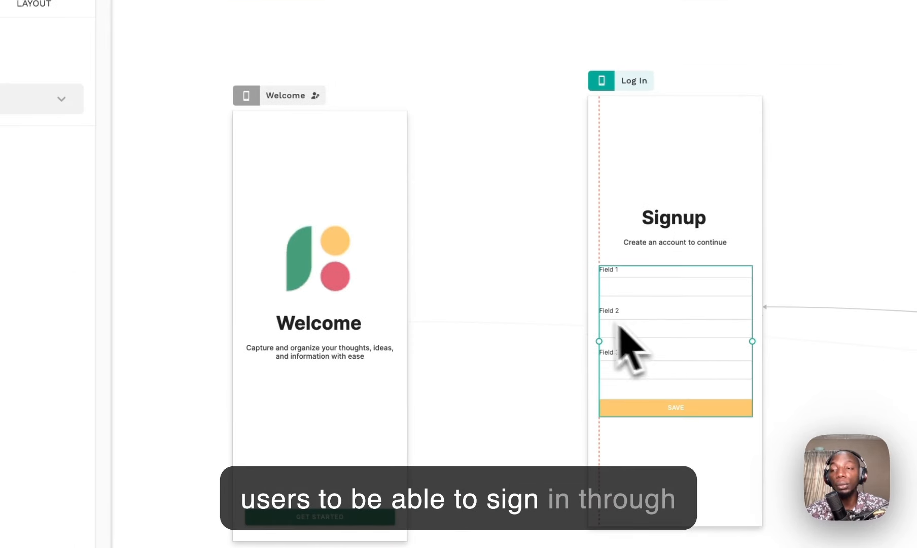
Step: Connect the form to the Users collection and set it to Sign the User Up
{"action": "left_click", "coordinate": [206, 249]}
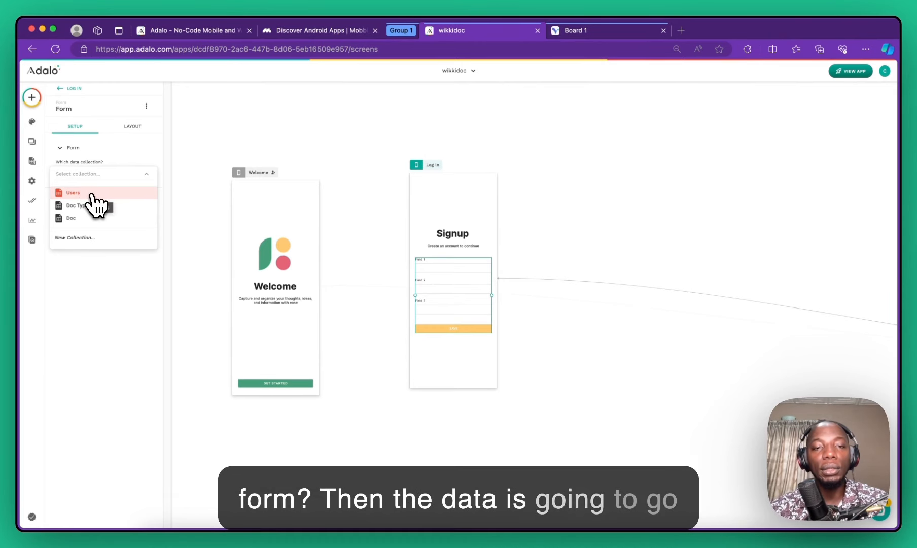
{"action": "left_click", "coordinate": [92, 194]}
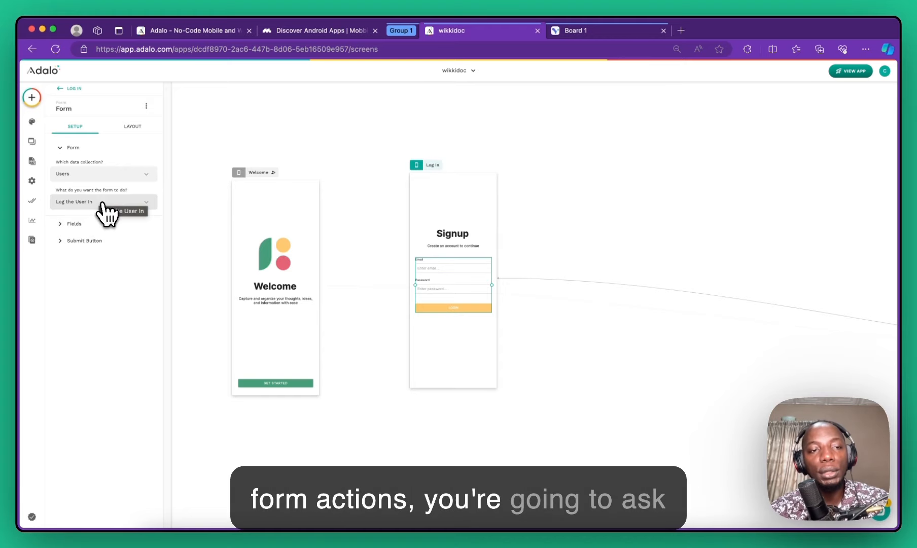
{"action": "left_click", "coordinate": [102, 203]}
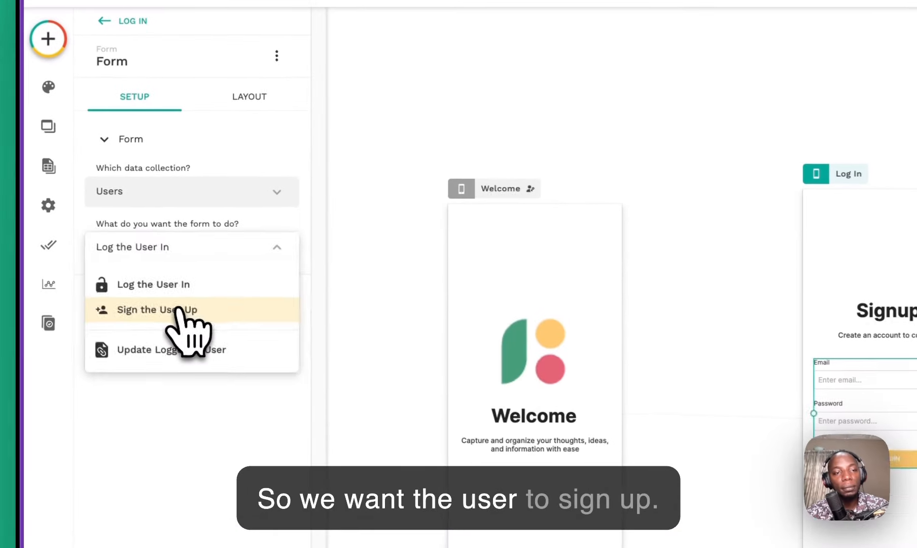
{"action": "left_click", "coordinate": [97, 233]}
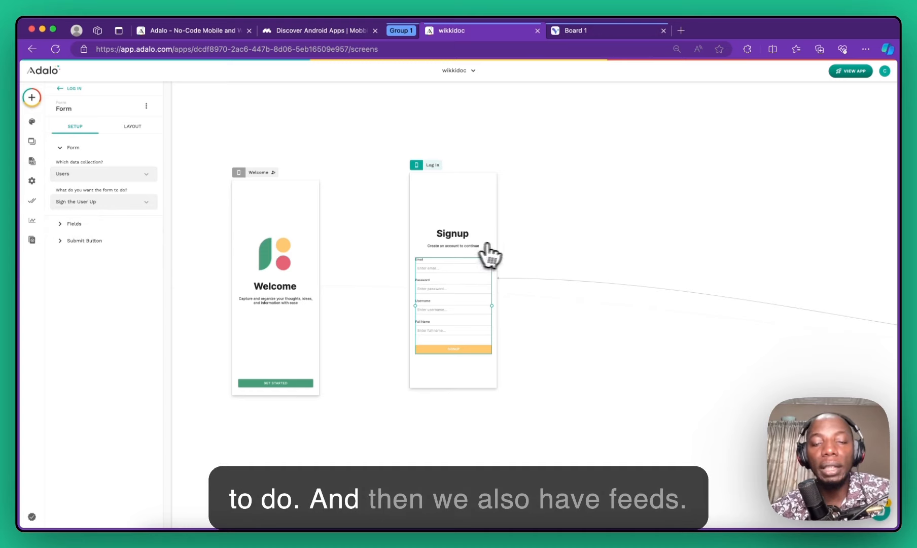
Step: Move the Signup heading and form higher on the Log In screen
{"action": "scroll", "coordinate": [436, 281], "scroll_direction": "up", "scroll_amount": 5}
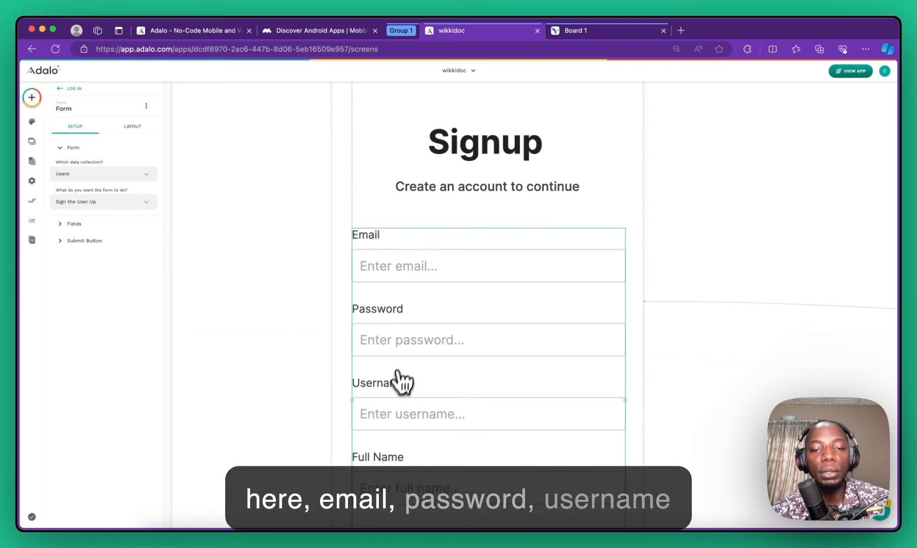
{"action": "scroll", "coordinate": [448, 450], "scroll_direction": "down", "scroll_amount": 10}
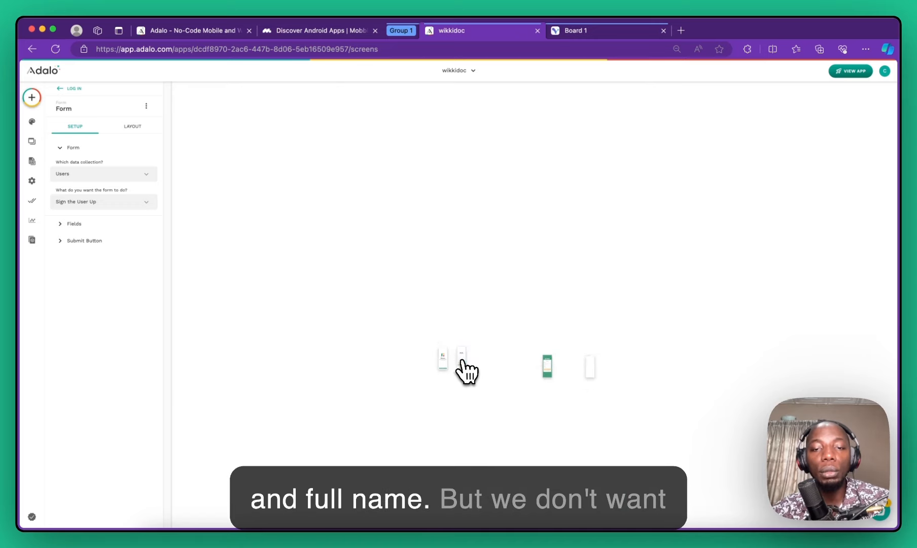
{"action": "scroll", "coordinate": [465, 371], "scroll_direction": "up", "scroll_amount": 5}
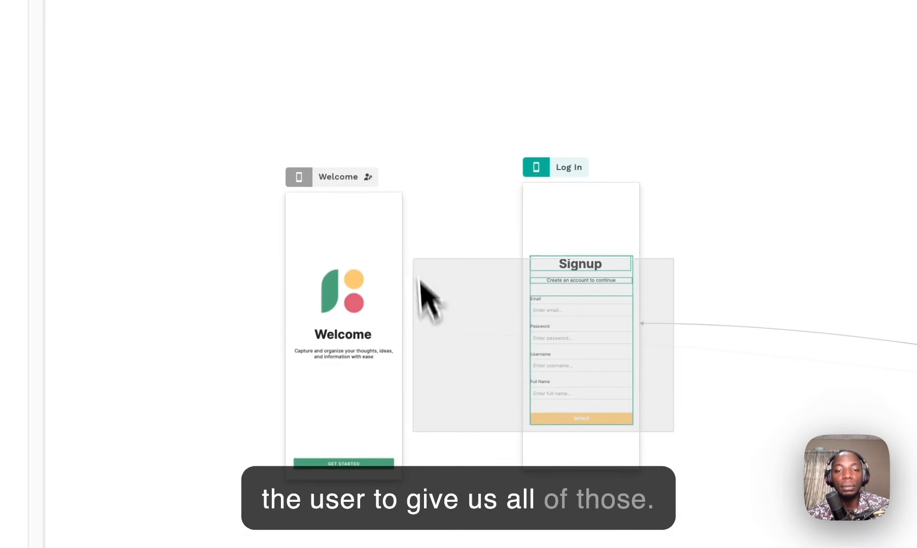
{"action": "left_click_drag", "start_coordinate": [417, 277], "coordinate": [414, 234]}
{"action": "left_click_drag", "start_coordinate": [556, 320], "coordinate": [552, 288]}
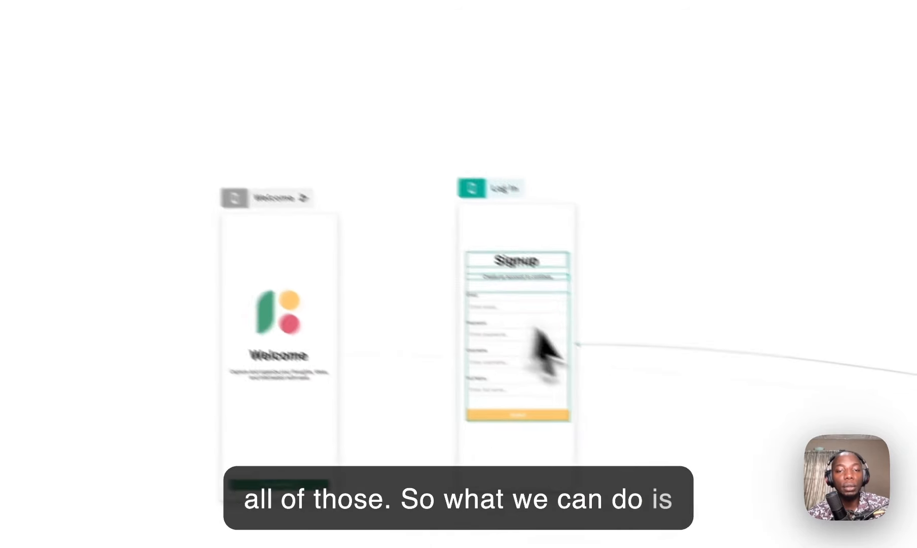
Step: Remove the Full Name and Username fields, leaving Email and Password in the form
{"action": "left_click", "coordinate": [504, 376]}
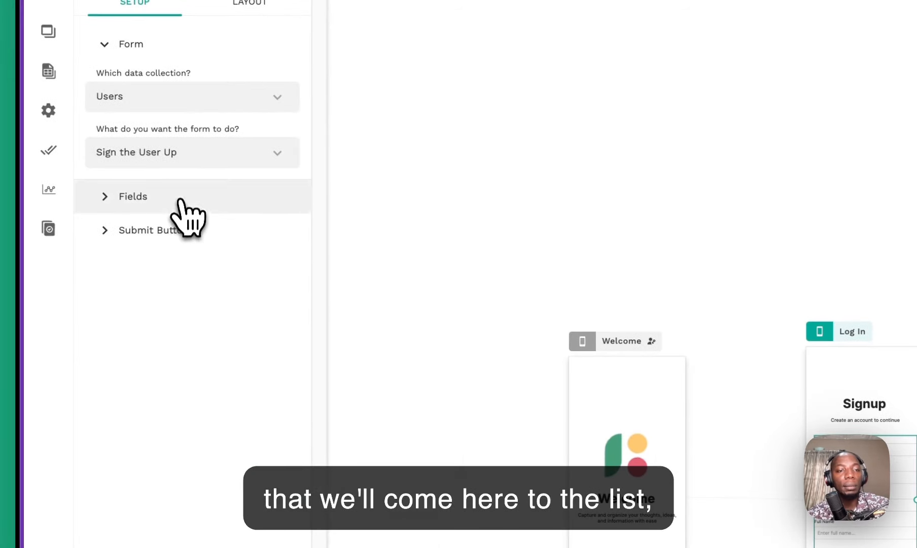
{"action": "left_click", "coordinate": [180, 200]}
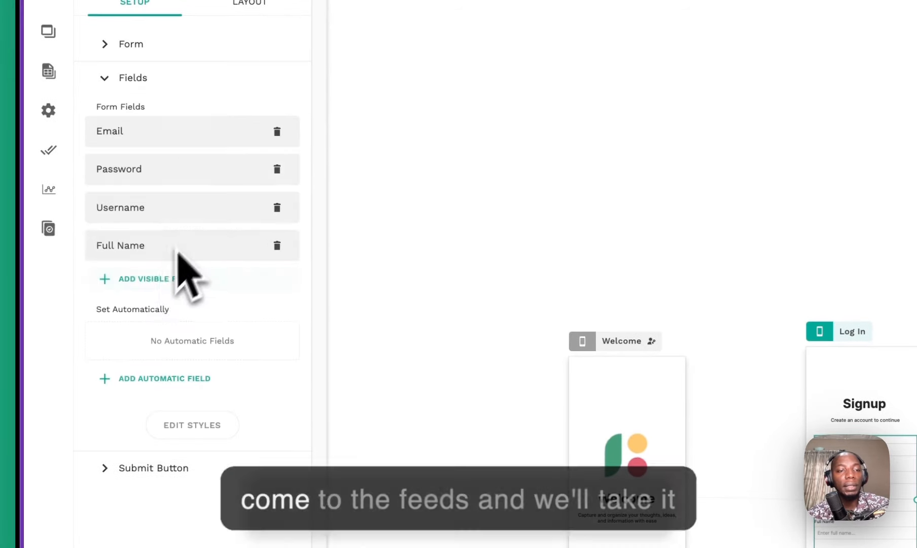
{"action": "left_click", "coordinate": [277, 246]}
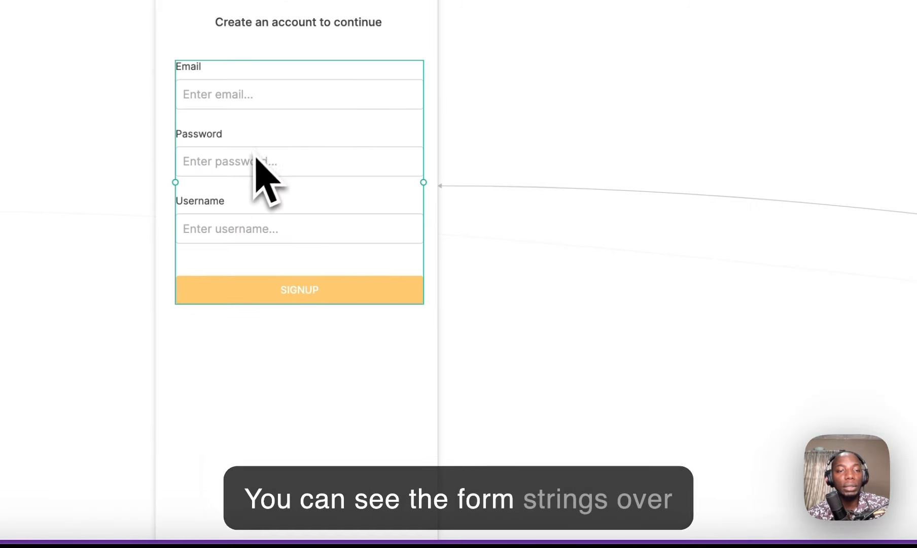
{"action": "left_click", "coordinate": [245, 142]}
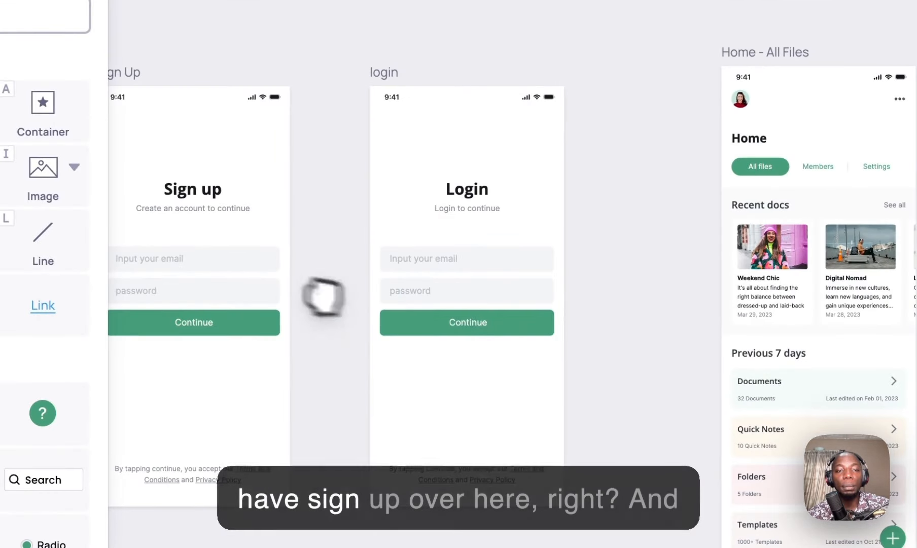
{"action": "left_click_drag", "start_coordinate": [324, 297], "coordinate": [481, 284]}
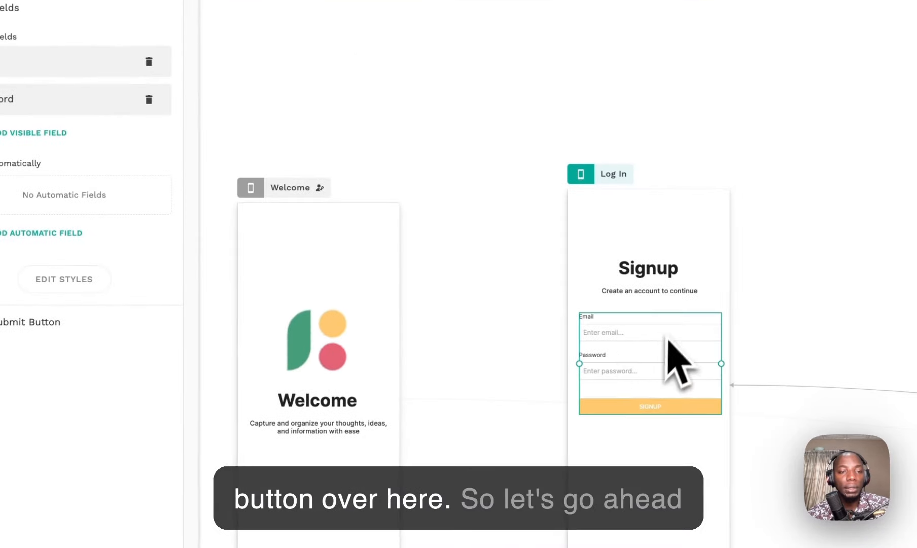
Step: Give the form's SIGNUP submit button a green fill
{"action": "left_click", "coordinate": [60, 322]}
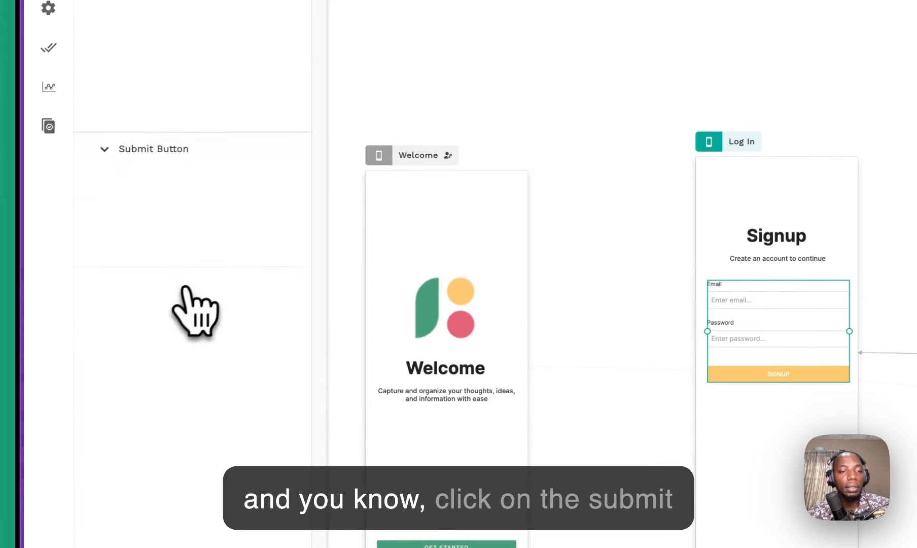
{"action": "left_click", "coordinate": [171, 204]}
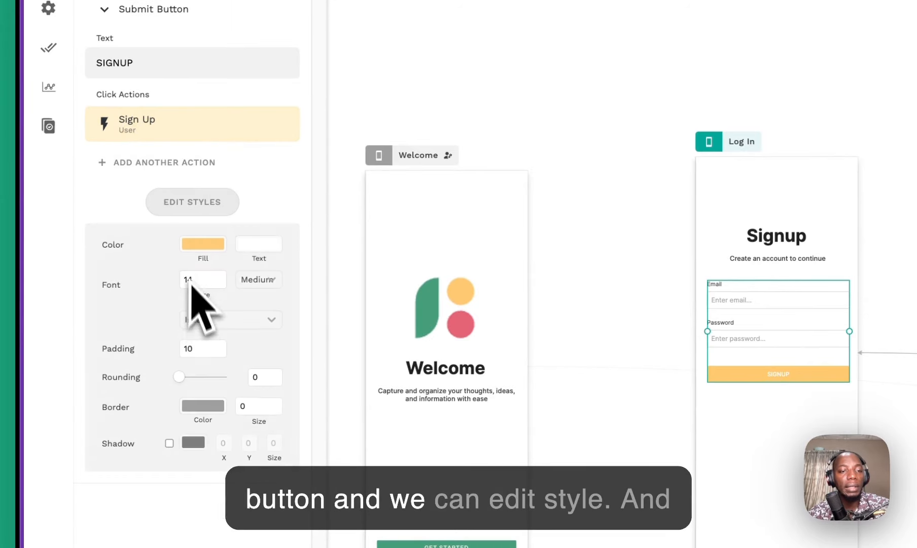
{"action": "left_click", "coordinate": [202, 243]}
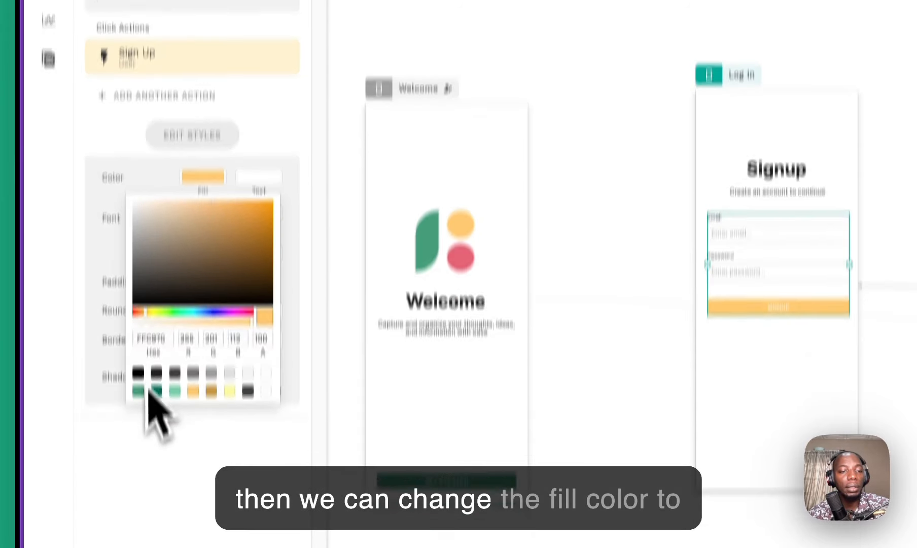
{"action": "left_click", "coordinate": [138, 456]}
{"action": "left_click", "coordinate": [620, 164]}
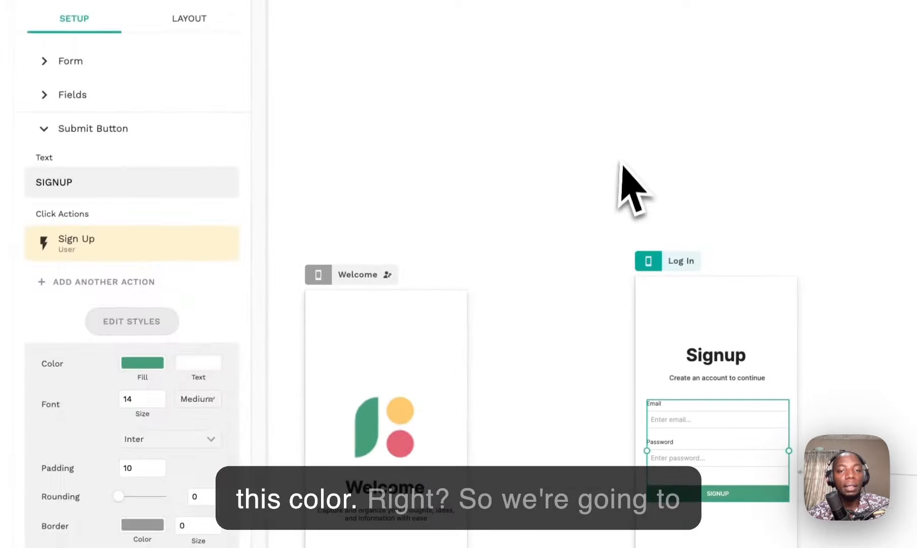
{"action": "left_click", "coordinate": [620, 164]}
Step: Rename the Log In screen to SIGNIN
{"action": "left_click", "coordinate": [681, 263]}
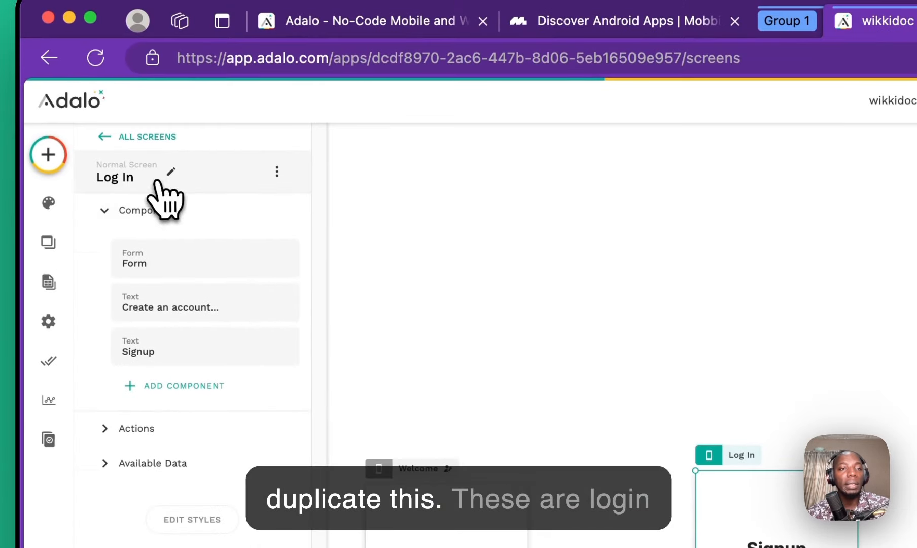
{"action": "left_click", "coordinate": [157, 182]}
{"action": "triple_click", "coordinate": [152, 233]}
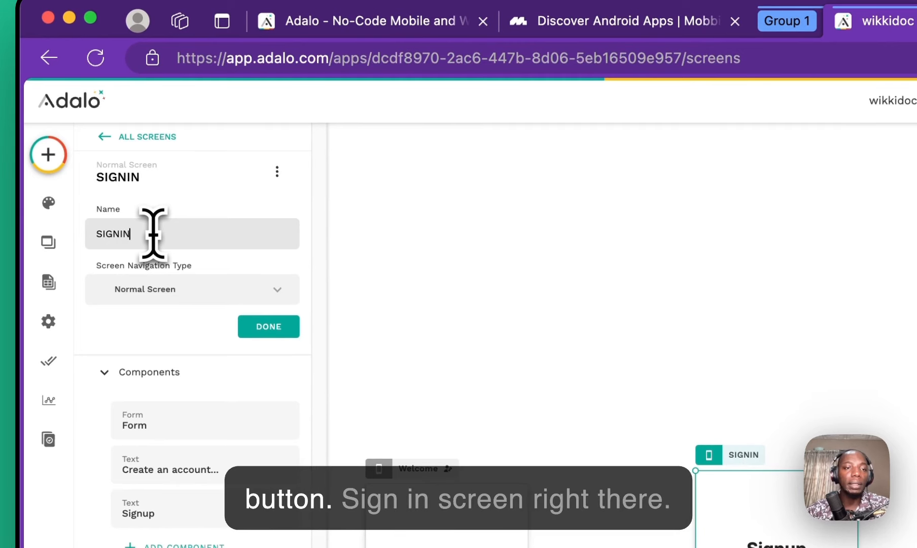
{"action": "left_click", "coordinate": [278, 332]}
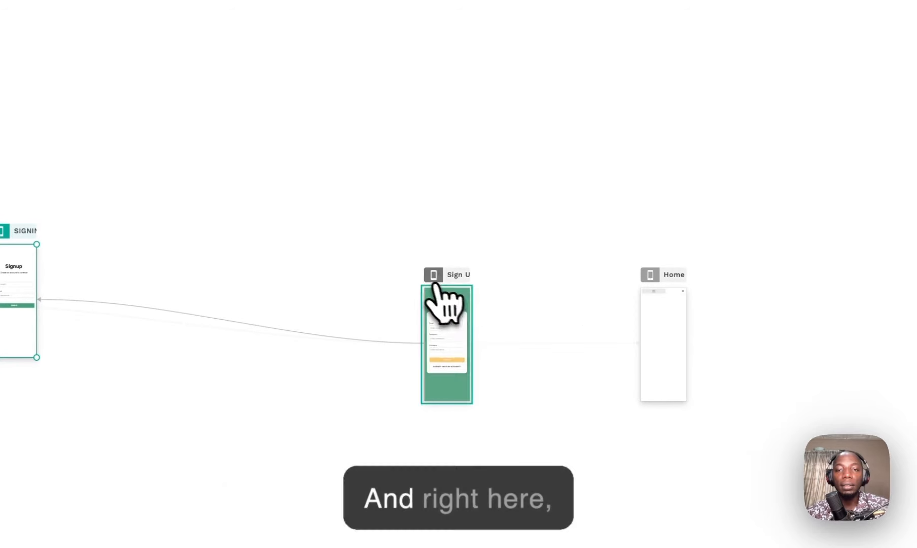
Step: Select the green Sign Up screen and choose Delete from its options menu
{"action": "left_click", "coordinate": [536, 286]}
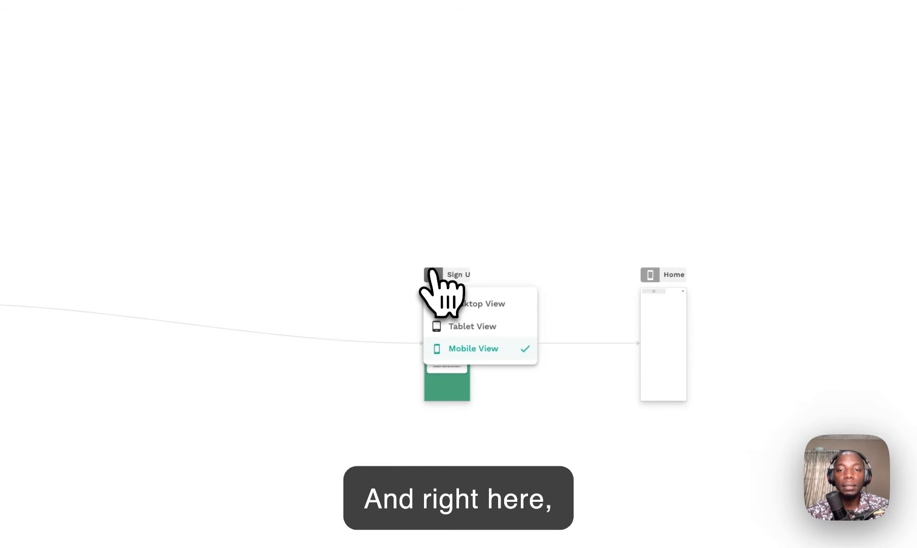
{"action": "left_click", "coordinate": [445, 277]}
{"action": "right_click", "coordinate": [446, 280]}
{"action": "left_click", "coordinate": [441, 277]}
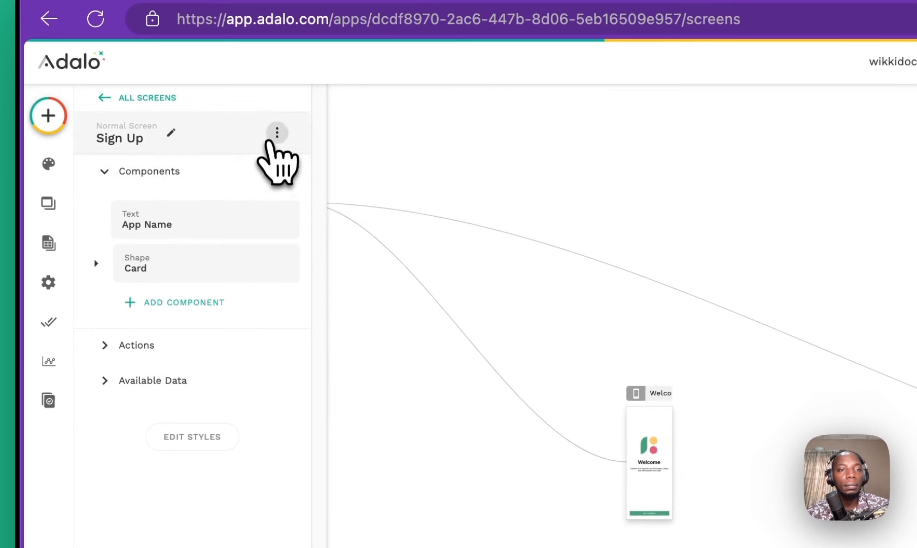
{"action": "left_click", "coordinate": [277, 133]}
{"action": "left_click", "coordinate": [254, 172]}
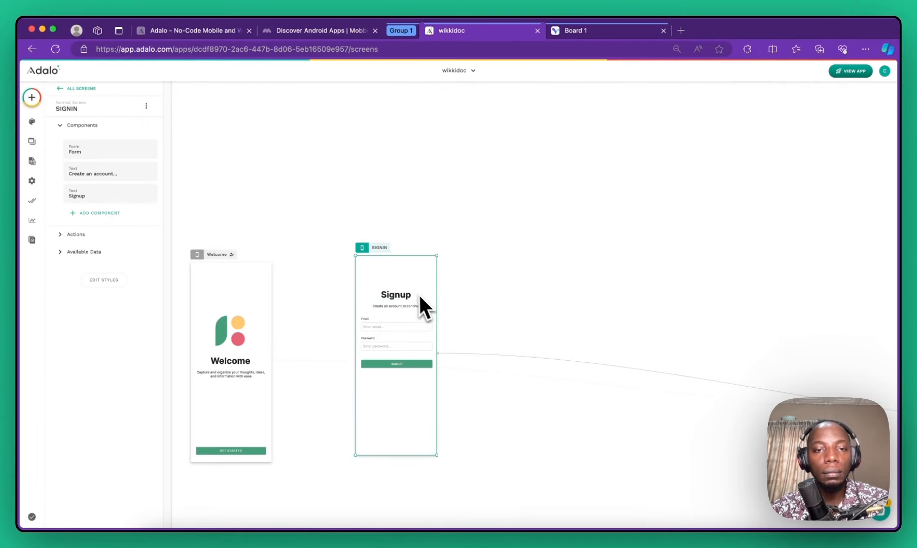
Step: Drag the Sign Up screen next to SIGNIN, delete it, then undo the deletion
{"action": "scroll", "coordinate": [417, 284], "scroll_direction": "down", "scroll_amount": 5}
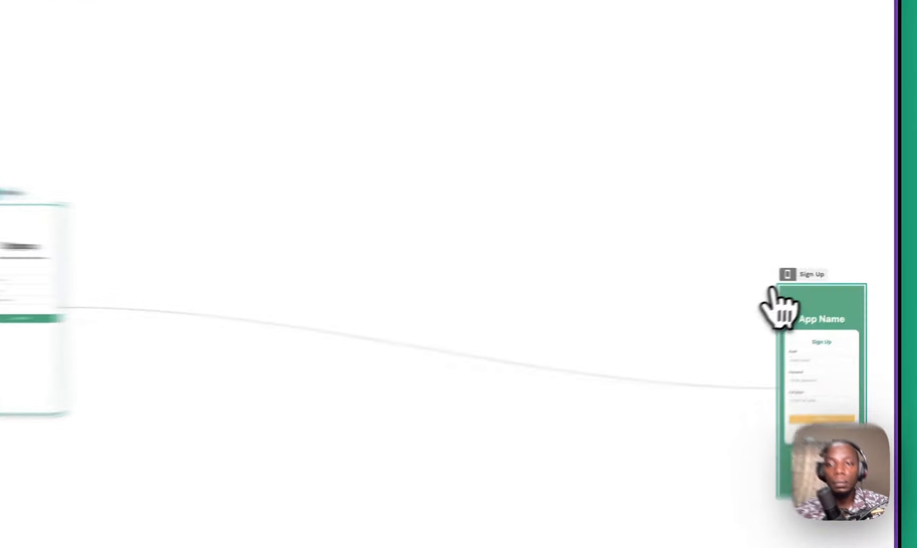
{"action": "left_click", "coordinate": [838, 278]}
{"action": "left_click", "coordinate": [901, 262]}
{"action": "left_click_drag", "start_coordinate": [902, 288], "coordinate": [232, 178]}
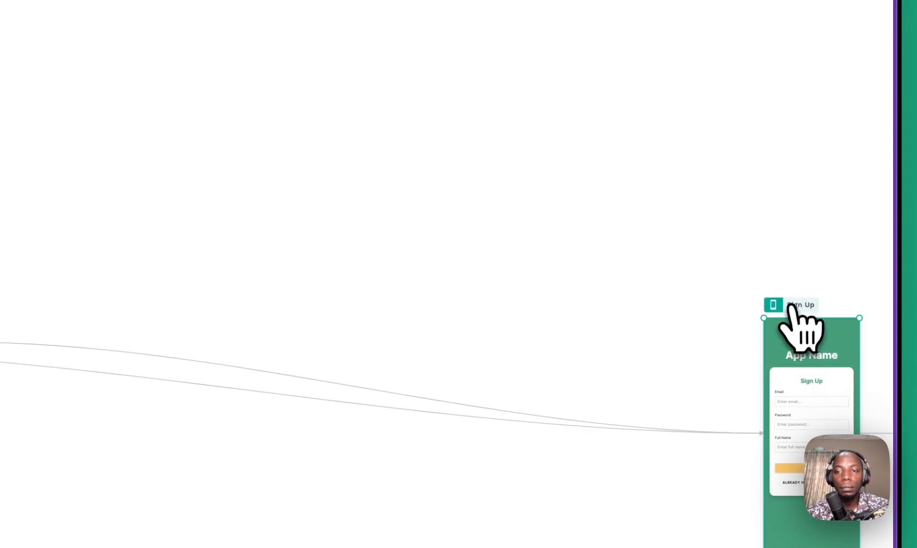
{"action": "left_click_drag", "start_coordinate": [353, 247], "coordinate": [340, 248]}
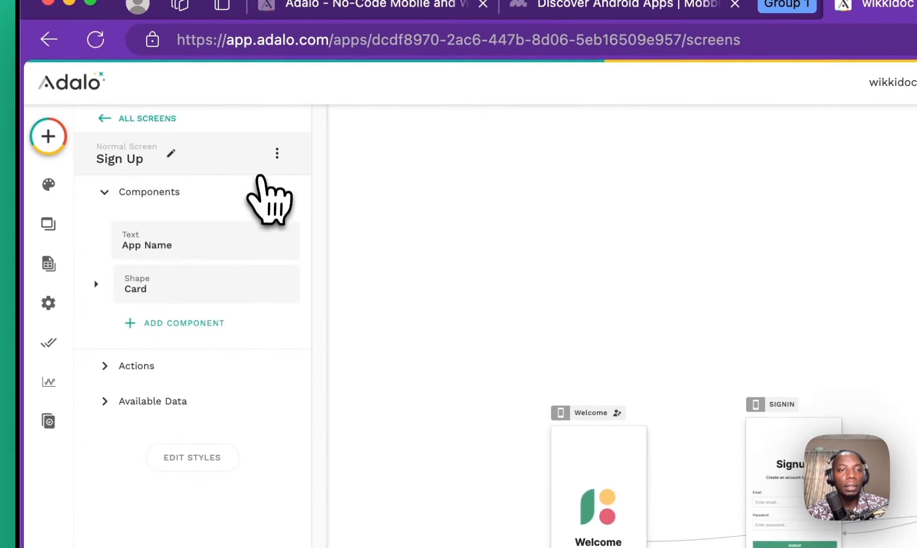
{"action": "left_click", "coordinate": [252, 199]}
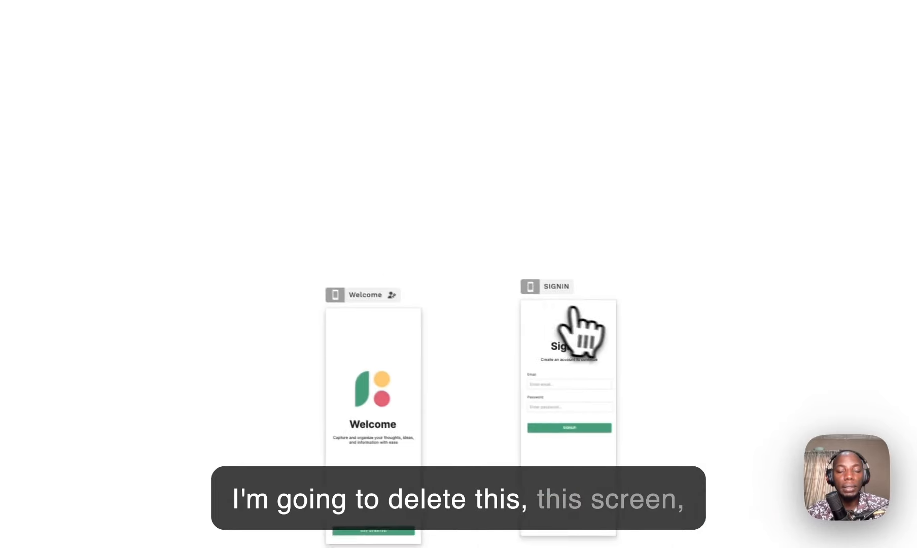
{"action": "key", "text": "super+z"}
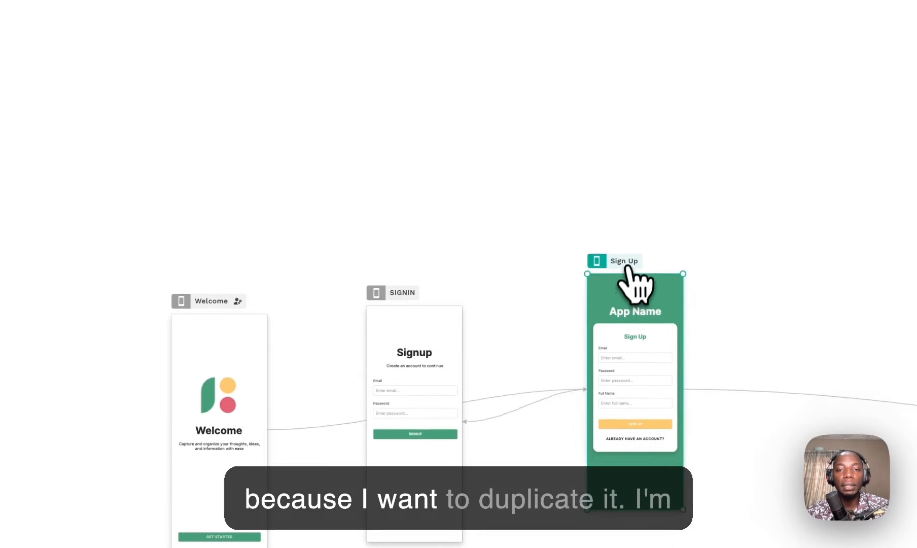
Step: Shift the Sign Up screen slightly right and delete it for good
{"action": "left_click_drag", "start_coordinate": [631, 269], "coordinate": [667, 273]}
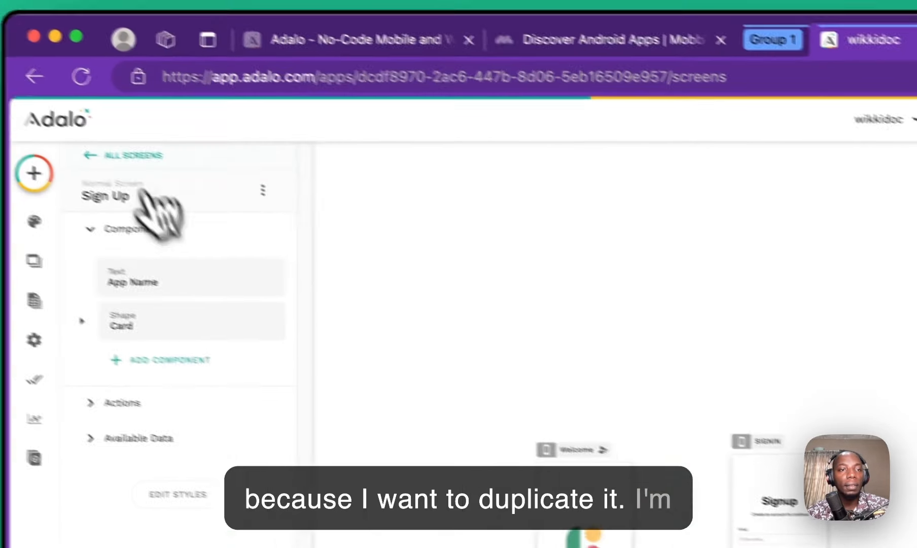
{"action": "left_click", "coordinate": [276, 197]}
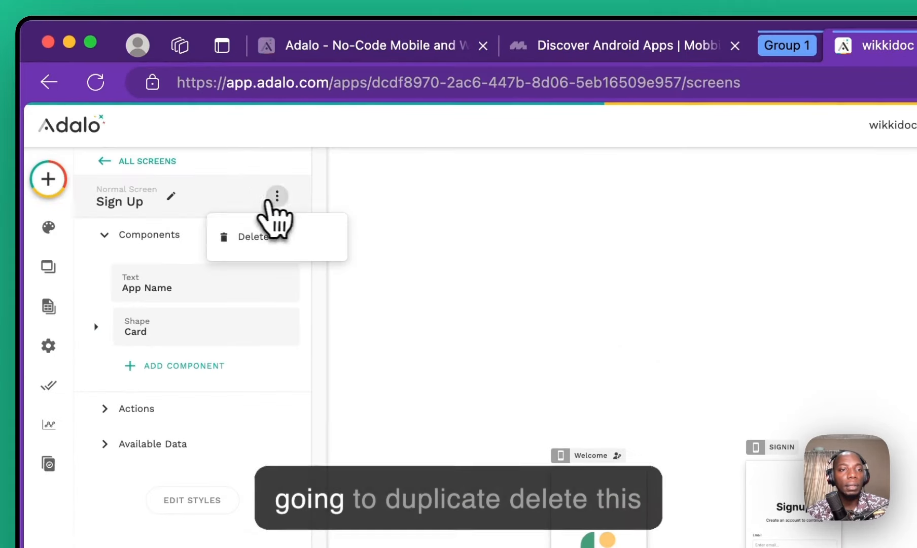
{"action": "left_click", "coordinate": [253, 240]}
{"action": "left_click", "coordinate": [738, 424]}
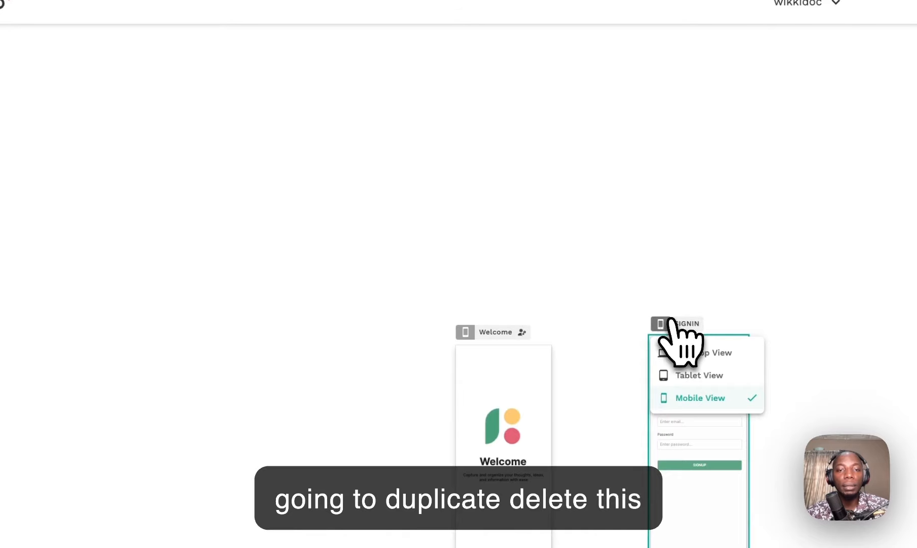
Step: Duplicate the SIGNIN screen and place the SIGNIN 2 copy beside the other screens
{"action": "right_click", "coordinate": [666, 319]}
{"action": "key", "text": "Escape"}
{"action": "left_click", "coordinate": [670, 329]}
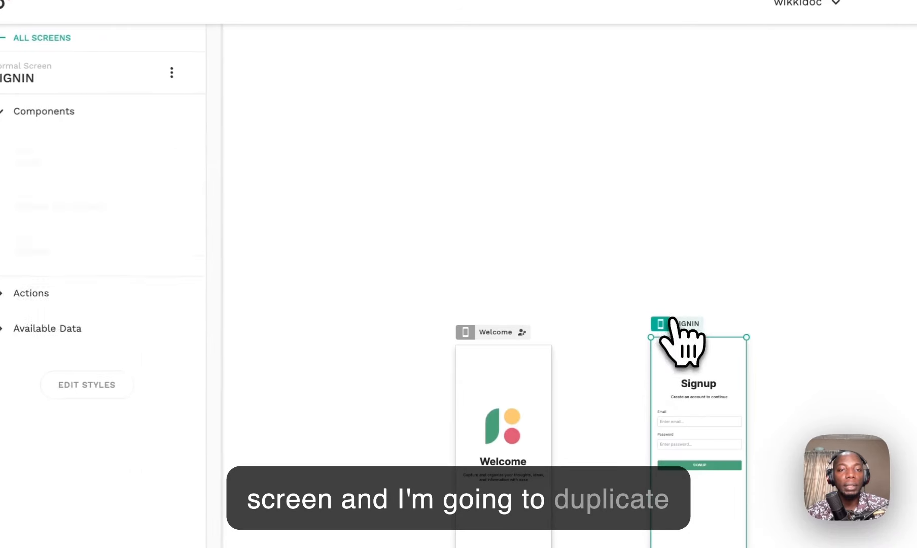
{"action": "left_click", "coordinate": [172, 72]}
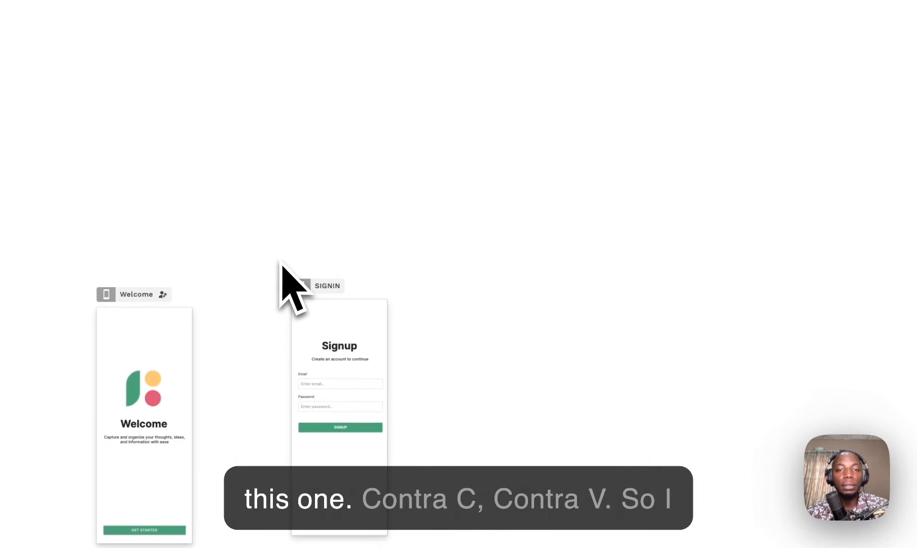
{"action": "left_click", "coordinate": [302, 286]}
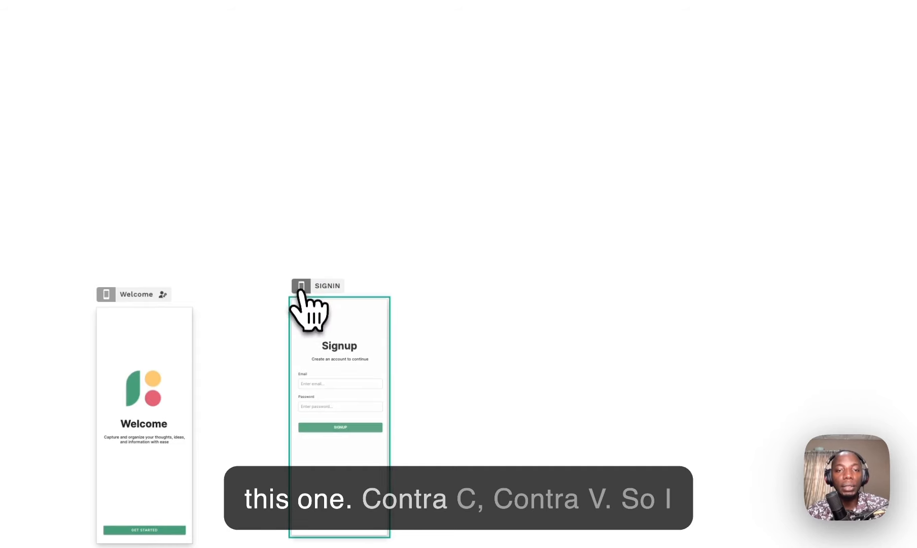
{"action": "left_click", "coordinate": [345, 274]}
{"action": "left_click_drag", "start_coordinate": [335, 282], "coordinate": [274, 280]}
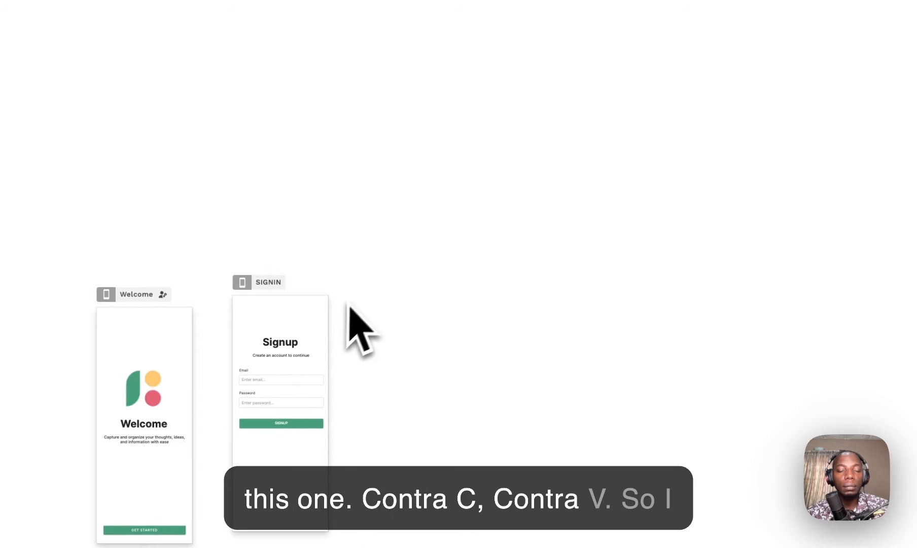
{"action": "scroll", "coordinate": [368, 244], "scroll_direction": "down", "scroll_amount": 5}
{"action": "scroll", "coordinate": [366, 246], "scroll_direction": "right", "scroll_amount": 3}
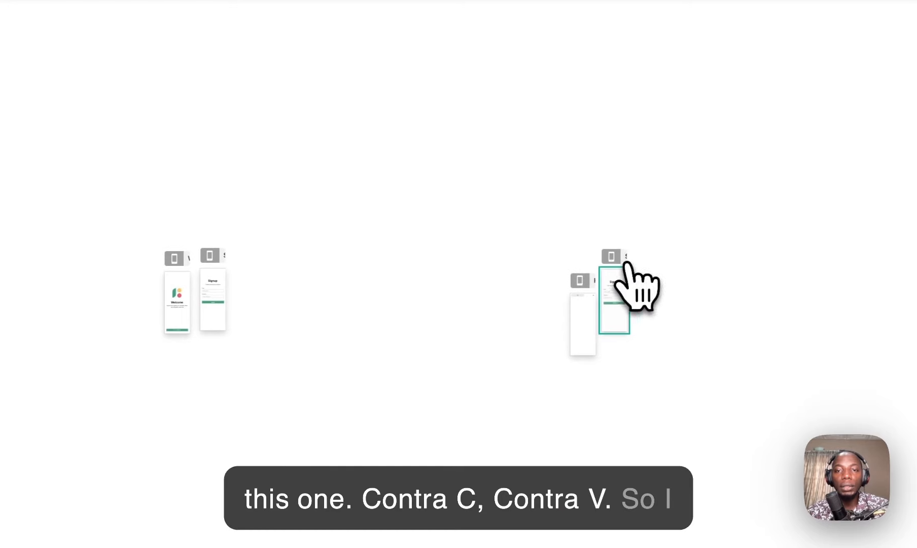
{"action": "left_click_drag", "start_coordinate": [625, 262], "coordinate": [263, 260]}
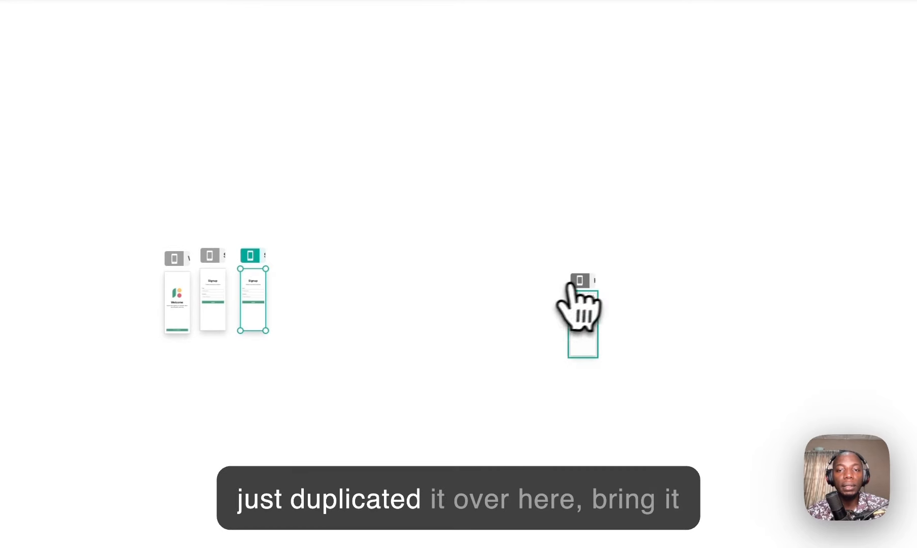
Step: Move the blank Home screen into line next to SIGNIN 2
{"action": "left_click", "coordinate": [572, 283]}
{"action": "left_click", "coordinate": [449, 264]}
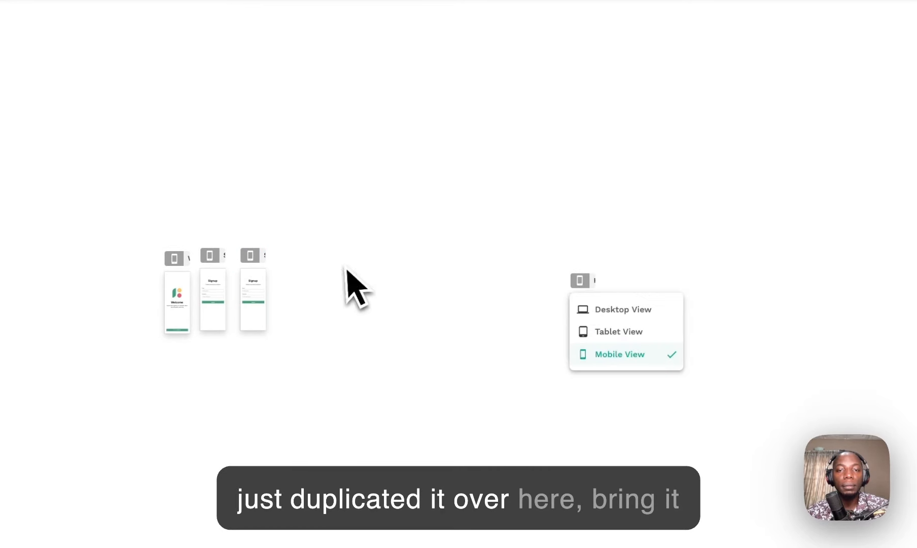
{"action": "left_click", "coordinate": [347, 269]}
{"action": "left_click", "coordinate": [572, 282]}
{"action": "left_click", "coordinate": [450, 308]}
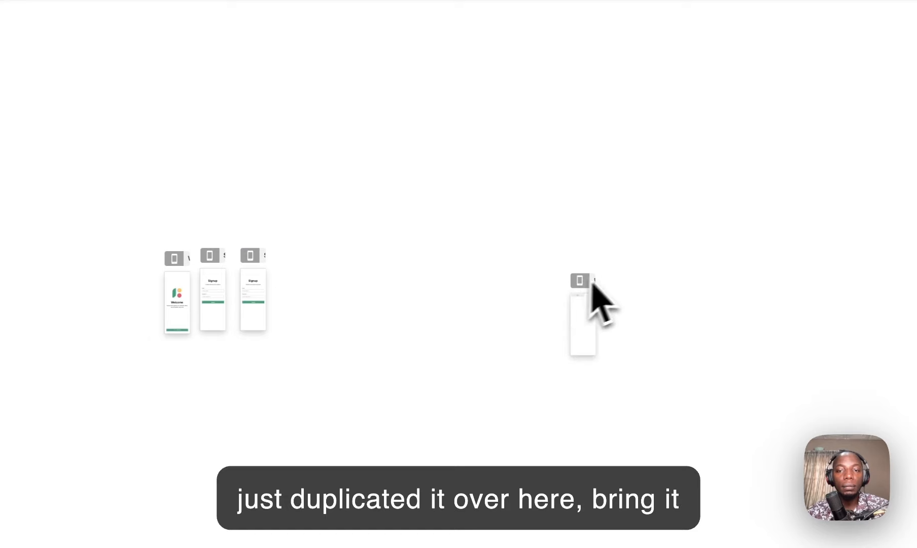
{"action": "scroll", "coordinate": [593, 284], "scroll_direction": "down", "scroll_amount": 3}
{"action": "scroll", "coordinate": [596, 287], "scroll_direction": "up", "scroll_amount": 5}
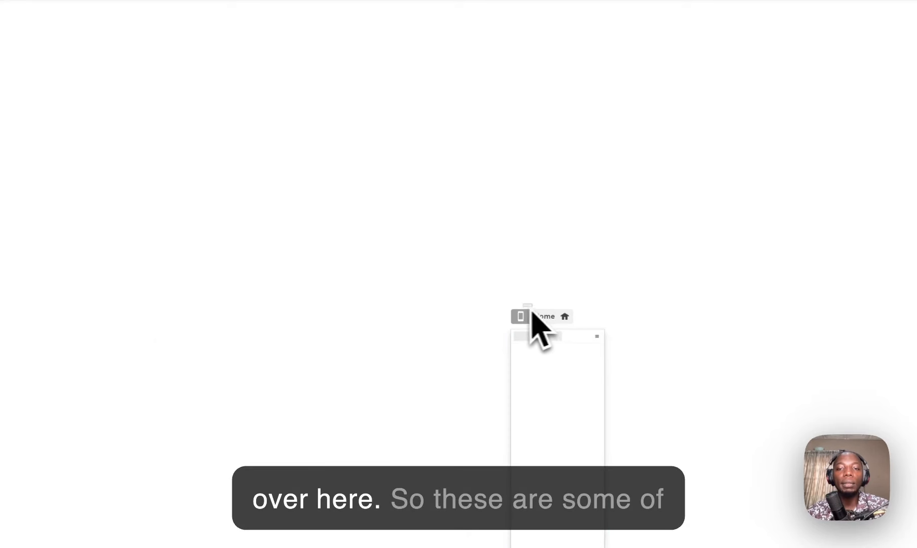
{"action": "left_click_drag", "start_coordinate": [529, 315], "coordinate": [238, 167]}
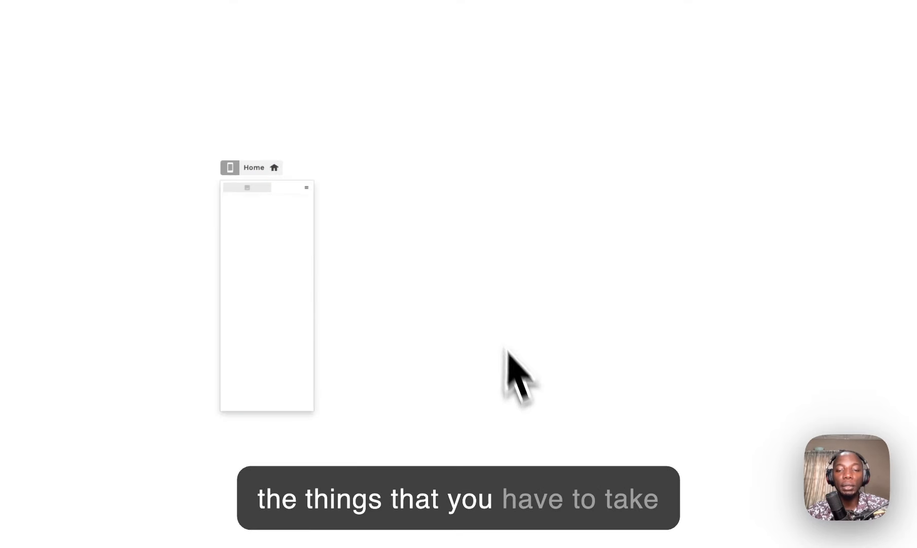
{"action": "scroll", "coordinate": [526, 393], "scroll_direction": "left", "scroll_amount": 15}
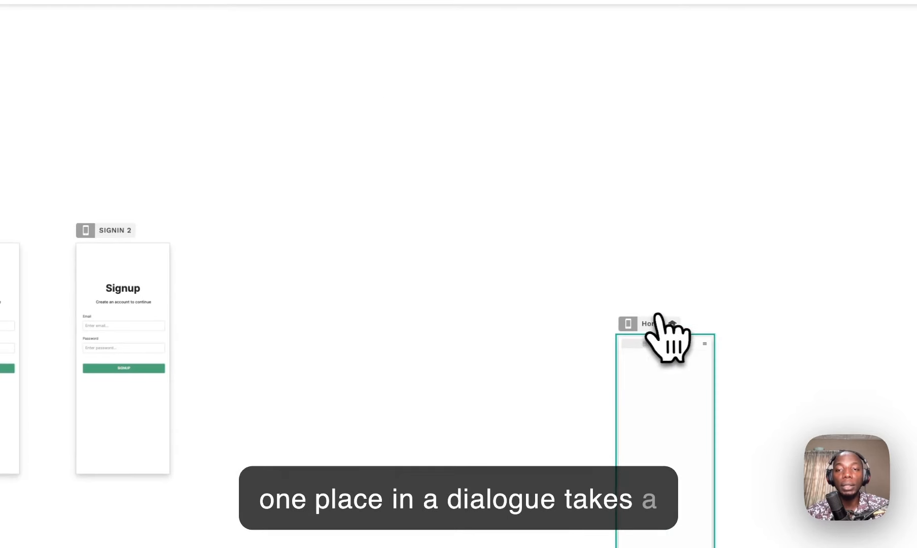
{"action": "left_click_drag", "start_coordinate": [662, 320], "coordinate": [338, 266]}
{"action": "left_click_drag", "start_coordinate": [254, 232], "coordinate": [252, 230]}
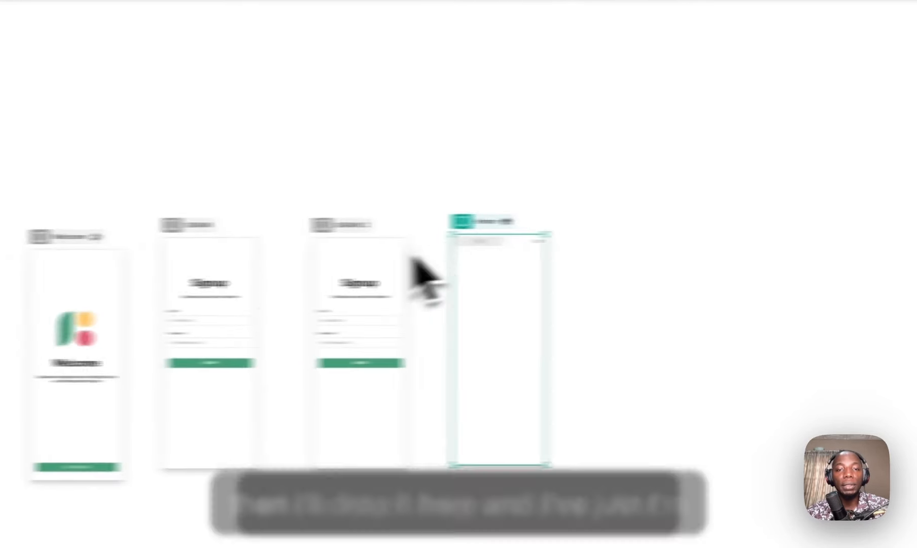
{"action": "scroll", "coordinate": [144, 273], "scroll_direction": "up", "scroll_amount": 5}
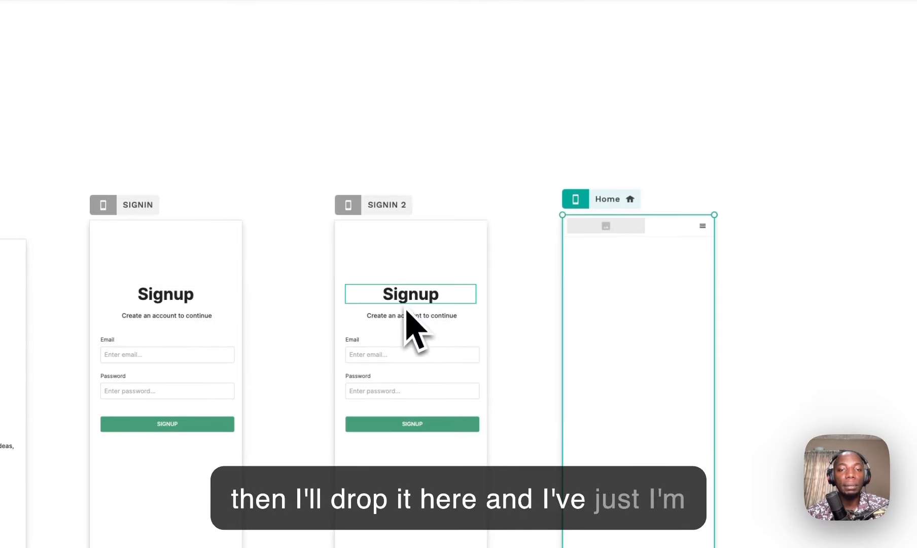
Step: Retype the SIGNIN 2 heading and set the subtitle to 'Signin to your accoun to continue'
{"action": "double_click", "coordinate": [404, 293]}
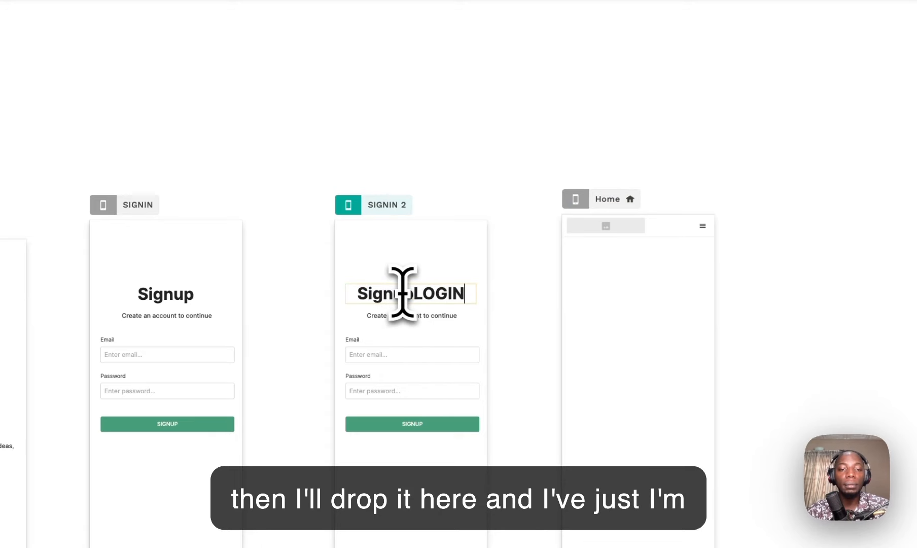
{"action": "key", "text": "ctrl+a"}
{"action": "type", "text": "L"}
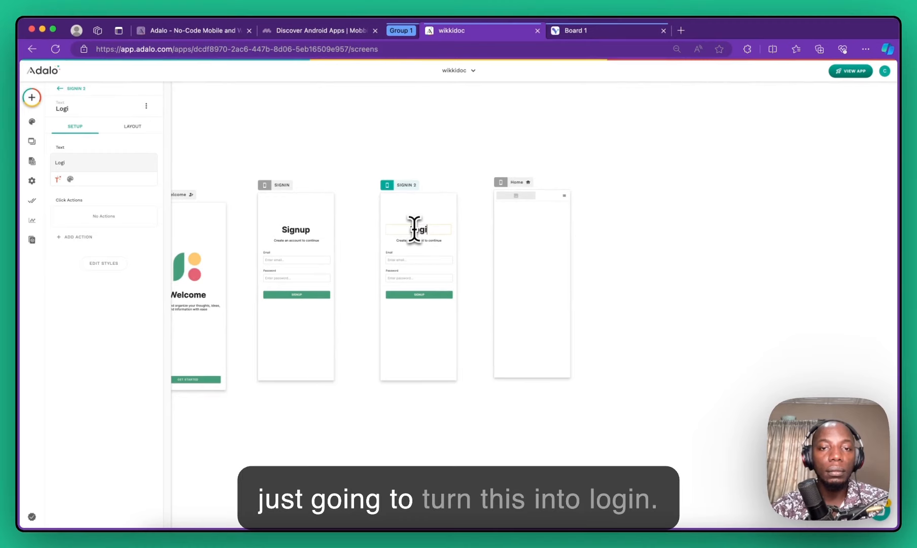
{"action": "scroll", "coordinate": [414, 228], "scroll_direction": "up", "scroll_amount": 3}
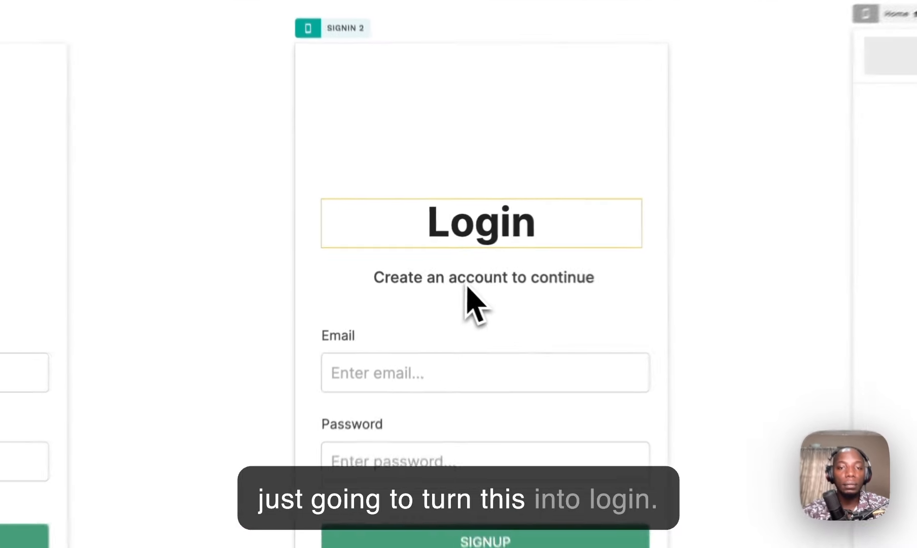
{"action": "double_click", "coordinate": [435, 269]}
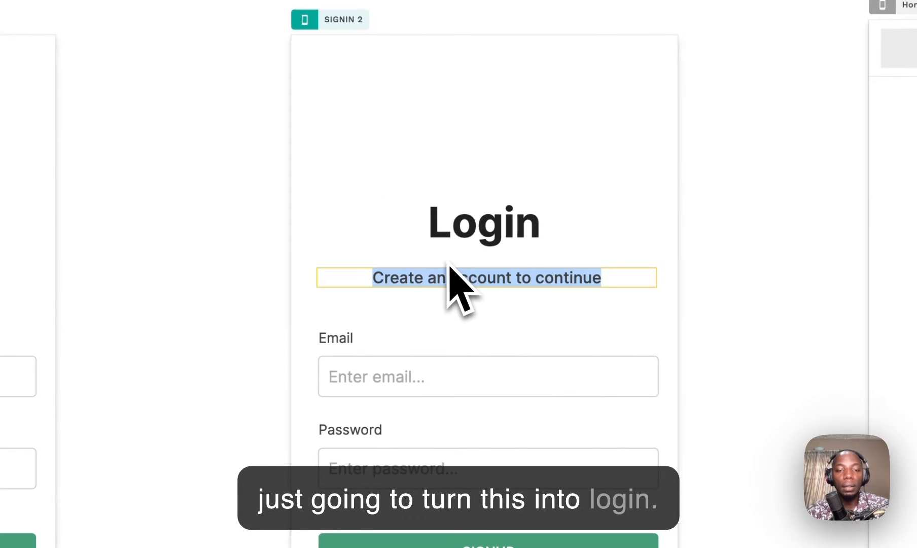
{"action": "type", "text": "Sig"}
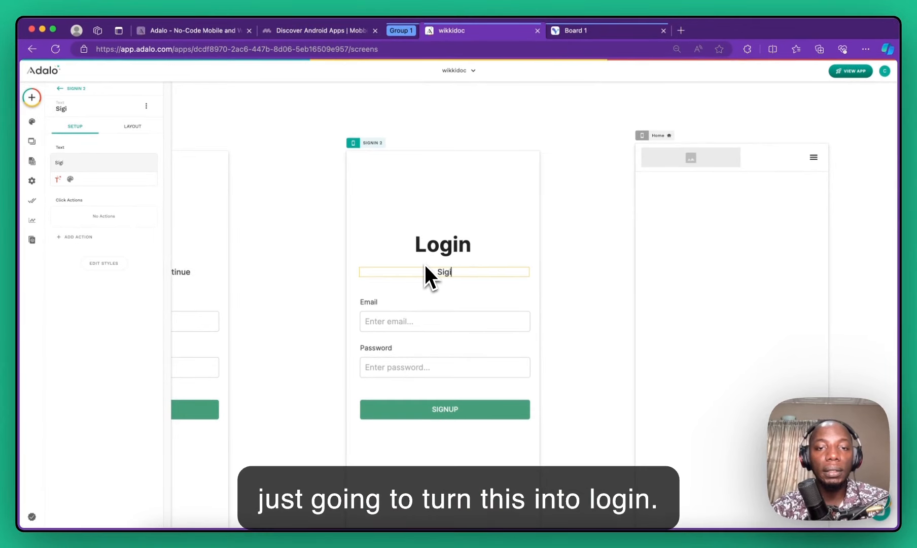
{"action": "type", "text": "n"}
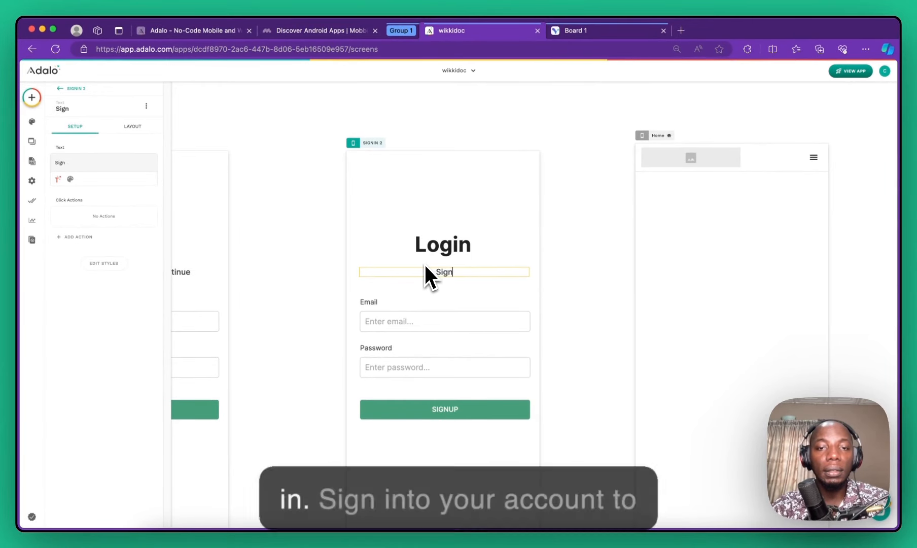
{"action": "type", "text": "in to your"}
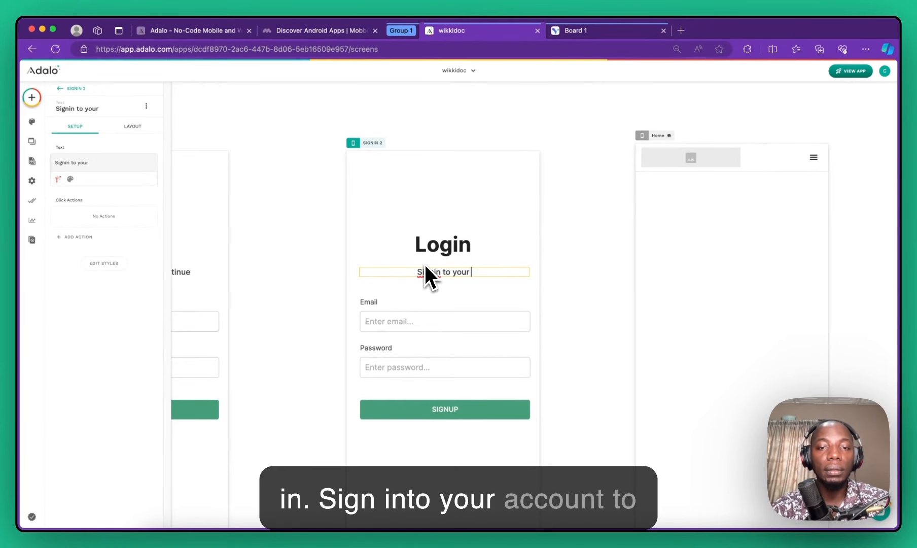
{"action": "type", "text": " accoun"}
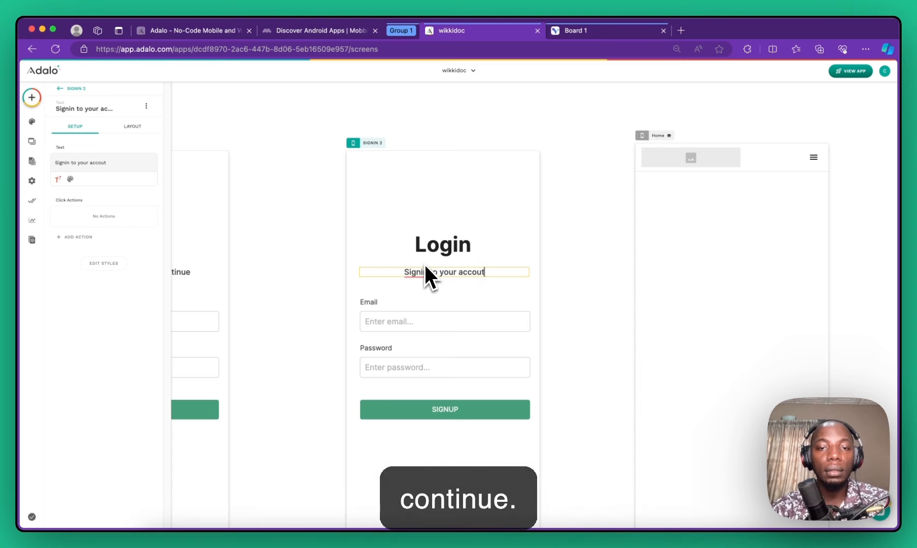
{"action": "type", "text": " to continue"}
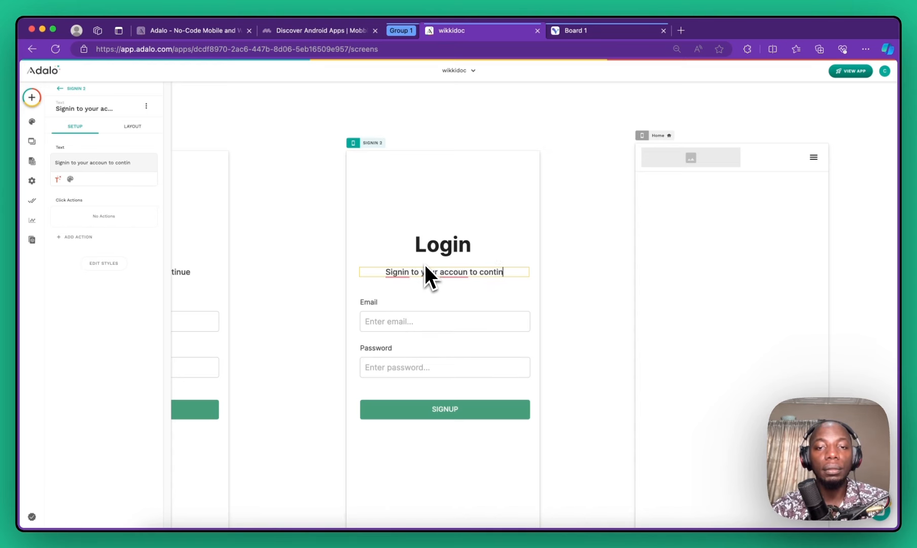
Step: Change the Login heading on SIGNIN 2 to read 'Signin'
{"action": "double_click", "coordinate": [435, 252]}
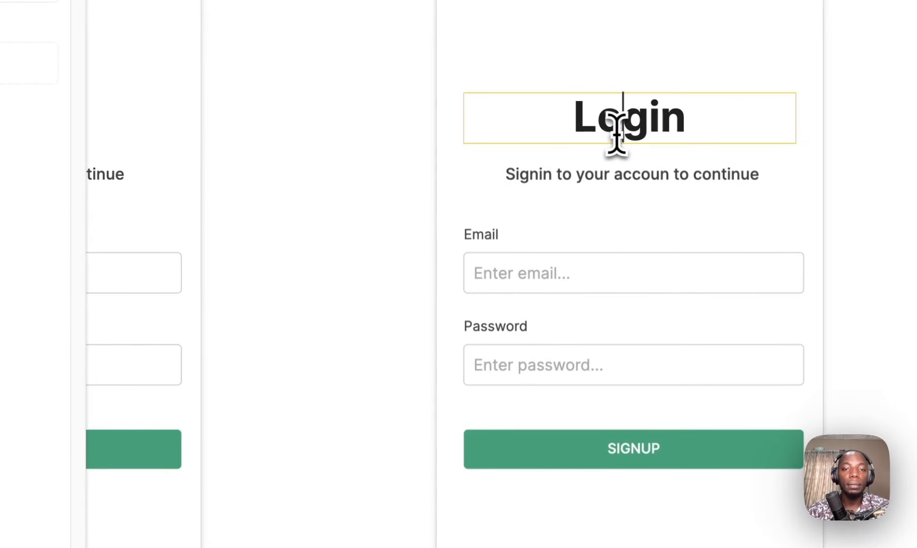
{"action": "double_click", "coordinate": [437, 252]}
{"action": "type", "text": "Sign"}
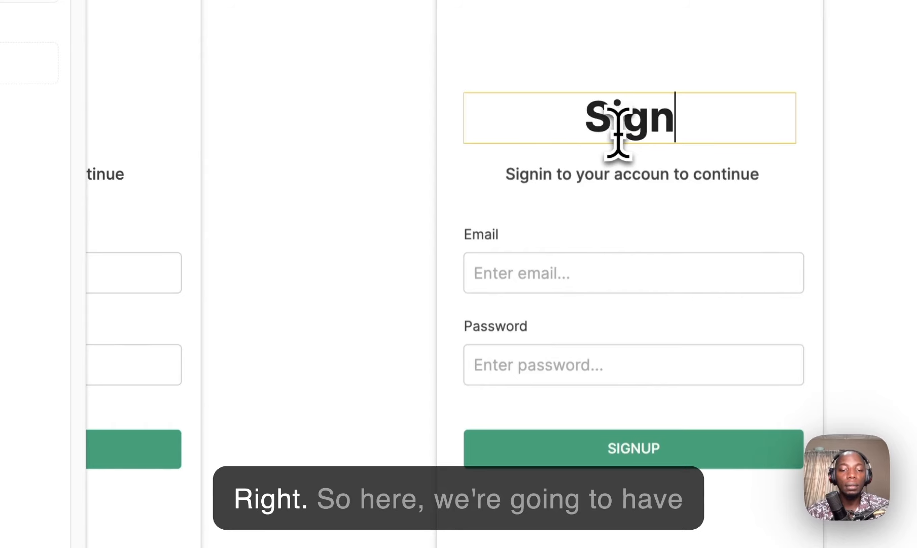
{"action": "scroll", "coordinate": [618, 134], "scroll_direction": "down", "scroll_amount": 3}
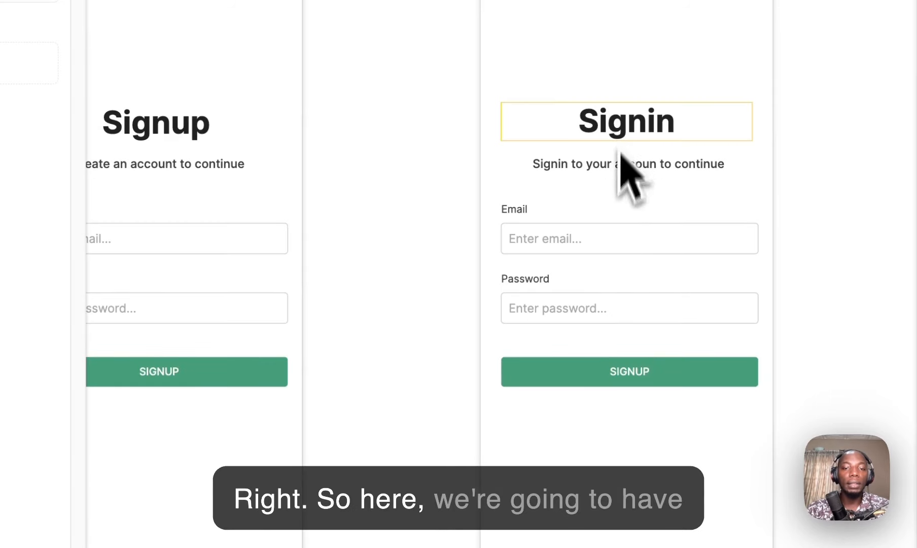
Step: Relabel the Signin form's submit button from SIGNUP to 'Login'
{"action": "left_click", "coordinate": [639, 380]}
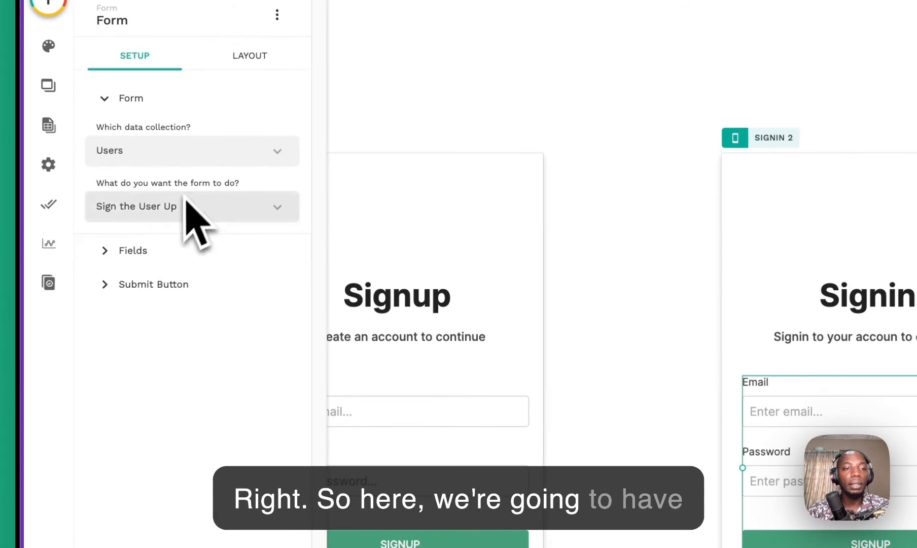
{"action": "left_click", "coordinate": [170, 248]}
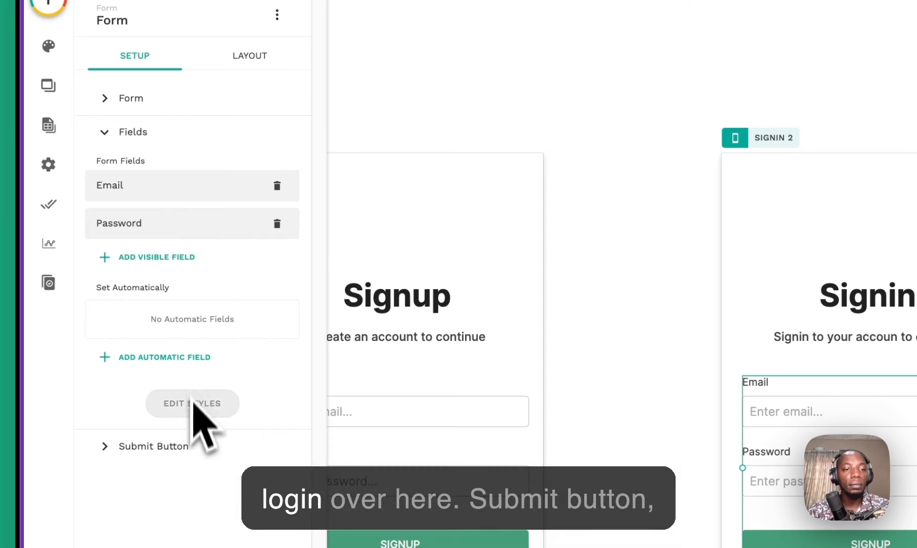
{"action": "left_click", "coordinate": [182, 438]}
{"action": "double_click", "coordinate": [167, 229]}
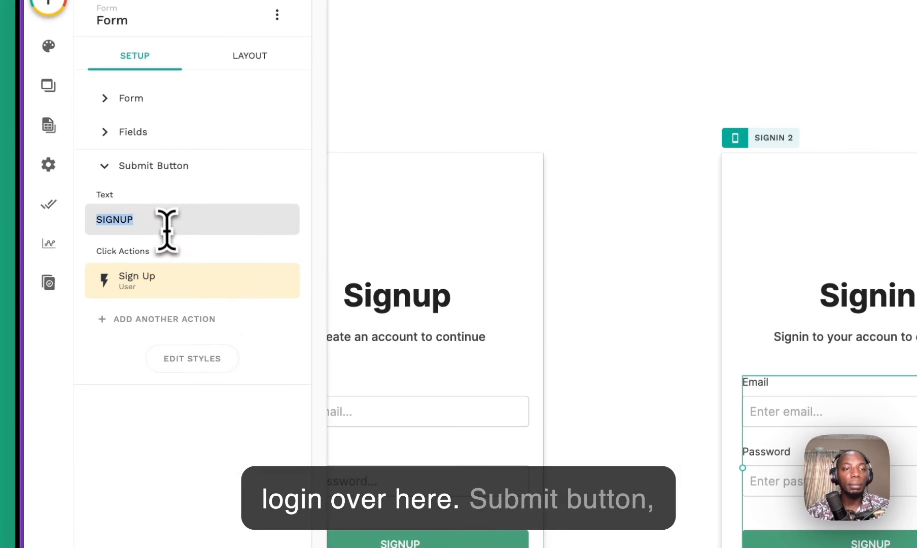
{"action": "type", "text": "Login"}
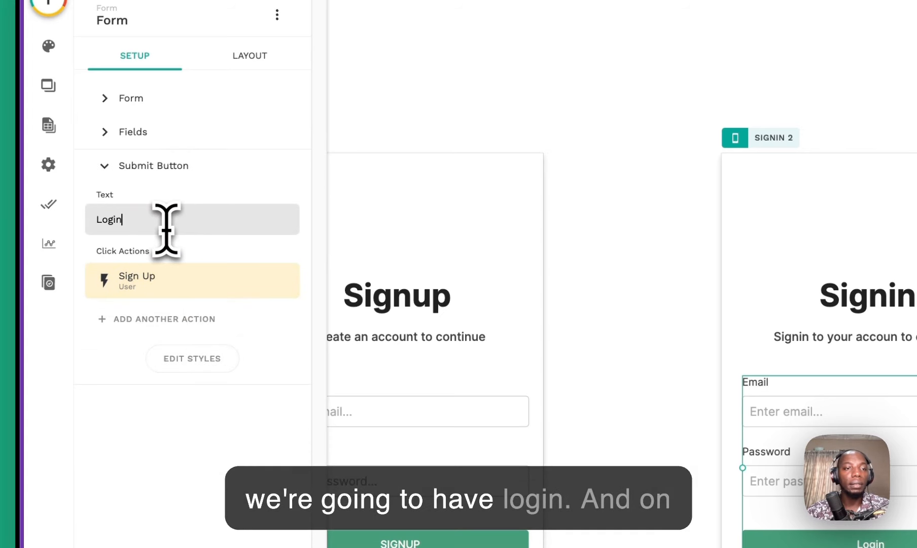
{"action": "left_click", "coordinate": [184, 134]}
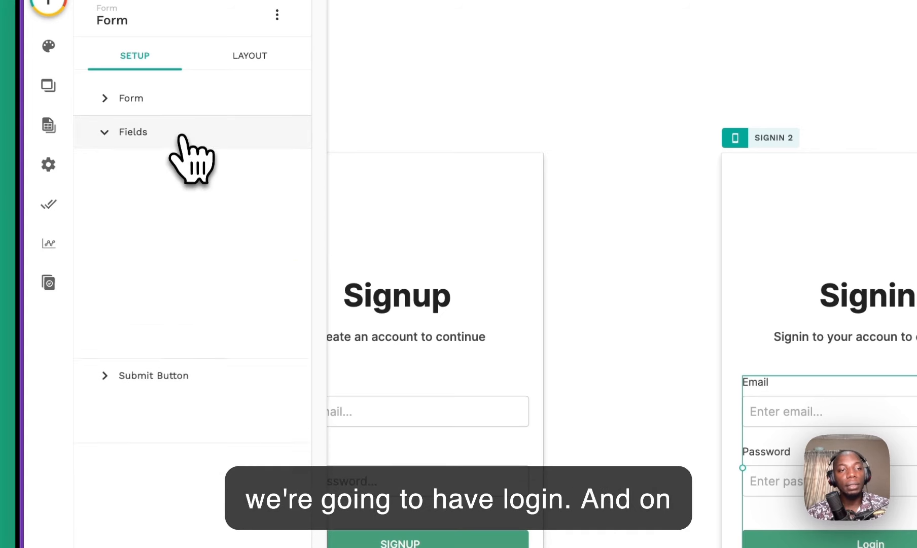
Step: Set the form's action to Log the User In
{"action": "left_click", "coordinate": [182, 100]}
{"action": "left_click", "coordinate": [164, 207]}
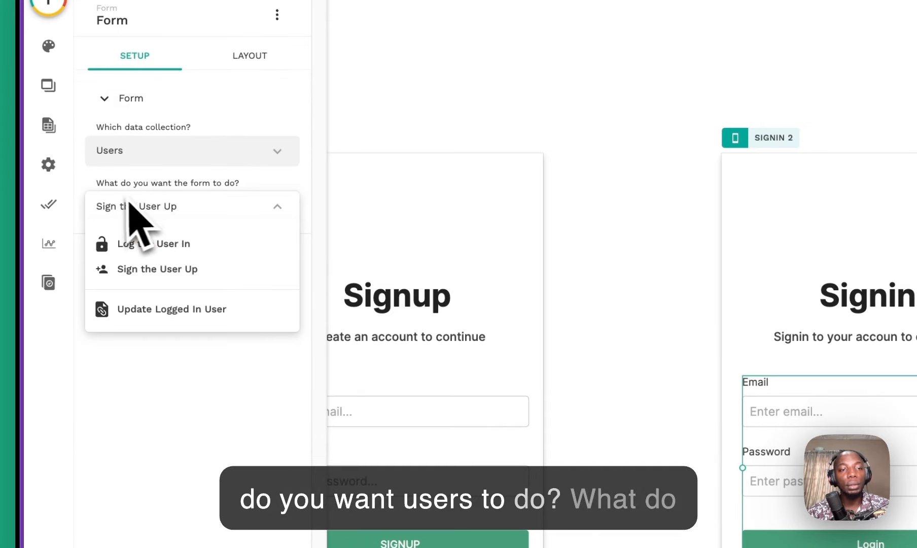
{"action": "left_click", "coordinate": [176, 246]}
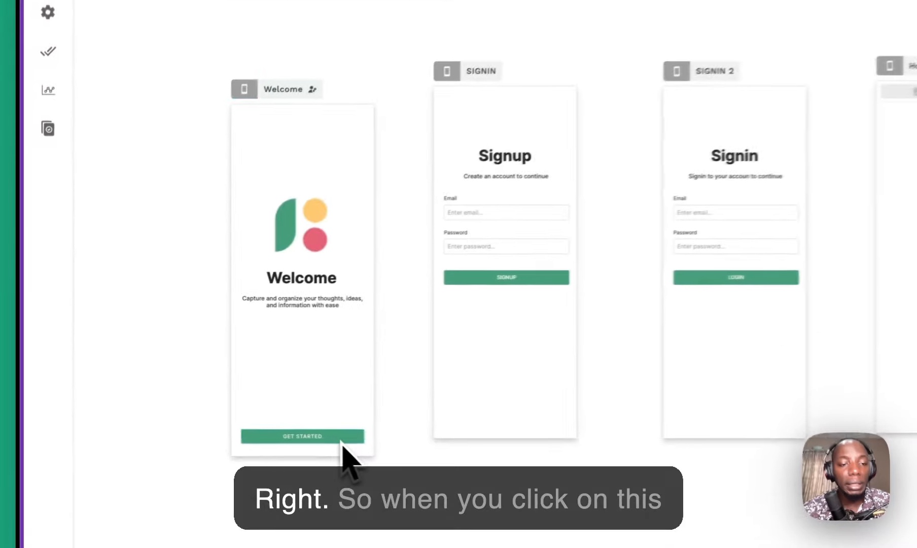
Step: Spread the SIGNIN, SIGNIN 2, Home and Welcome screens further apart on the canvas
{"action": "left_click", "coordinate": [181, 397]}
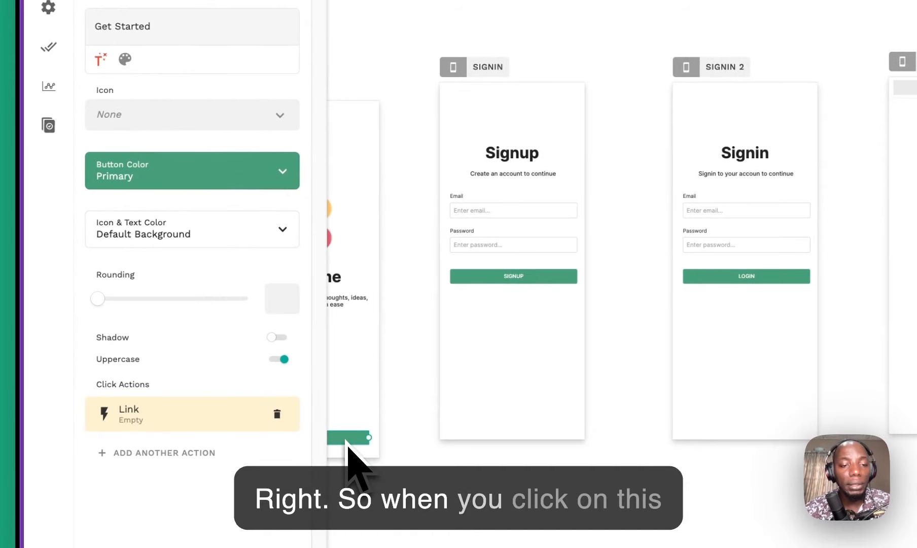
{"action": "left_click_drag", "start_coordinate": [486, 64], "coordinate": [515, 66]}
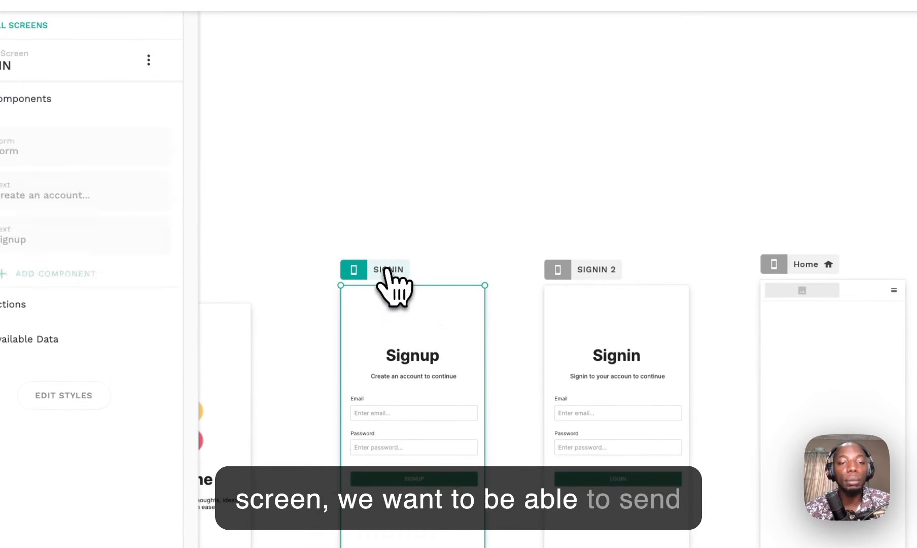
{"action": "left_click_drag", "start_coordinate": [564, 269], "coordinate": [631, 271]}
{"action": "left_click_drag", "start_coordinate": [784, 264], "coordinate": [901, 265]}
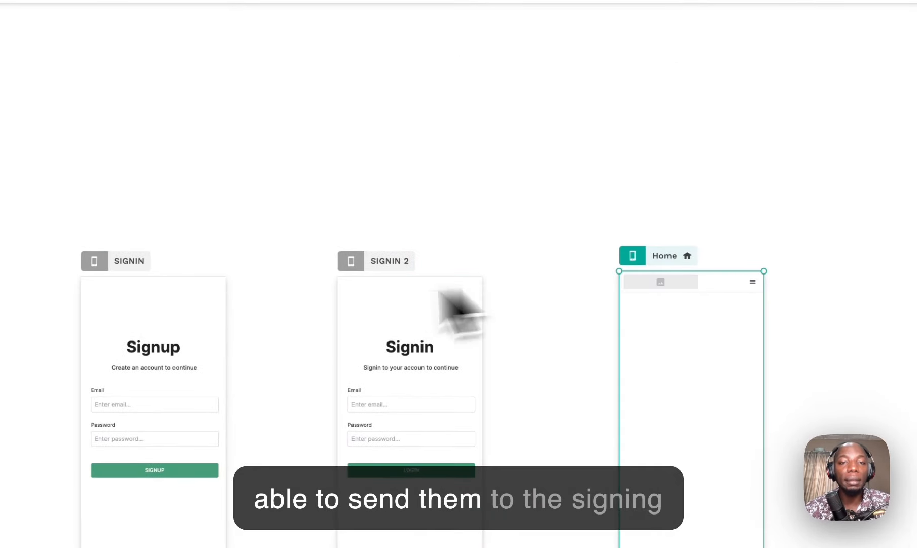
{"action": "left_click_drag", "start_coordinate": [410, 266], "coordinate": [503, 257]}
{"action": "left_click_drag", "start_coordinate": [123, 261], "coordinate": [267, 262]}
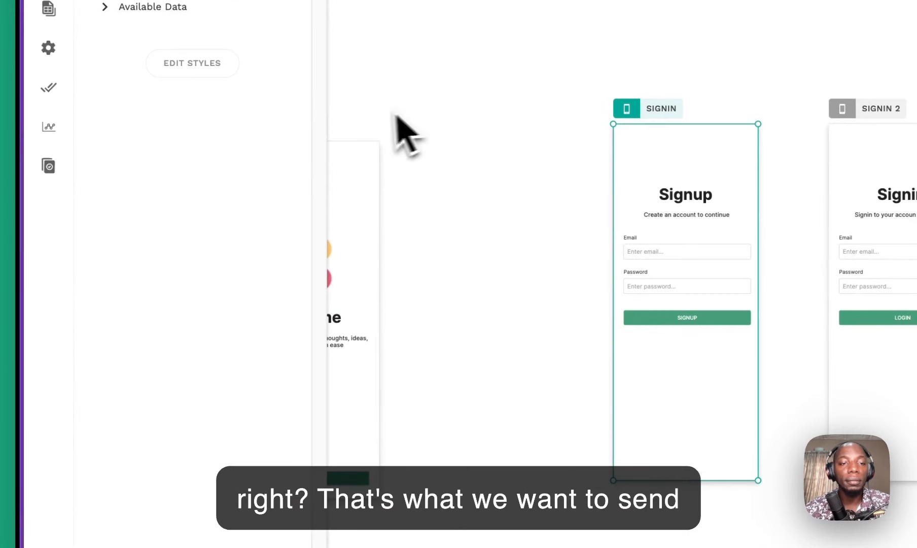
{"action": "left_click", "coordinate": [7, 266]}
{"action": "left_click_drag", "start_coordinate": [284, 122], "coordinate": [463, 96]}
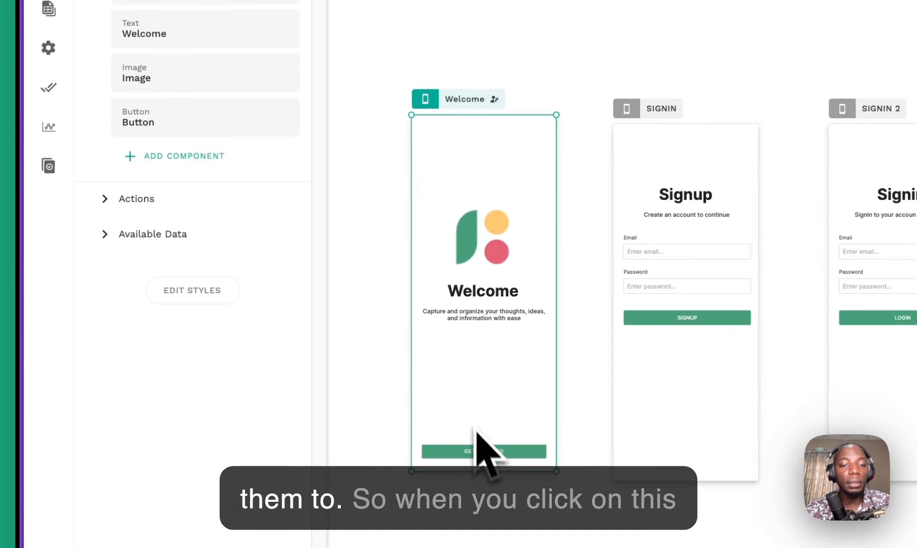
Step: Link the Welcome screen's GET STARTED button to the SIGNIN screen
{"action": "left_click", "coordinate": [480, 449]}
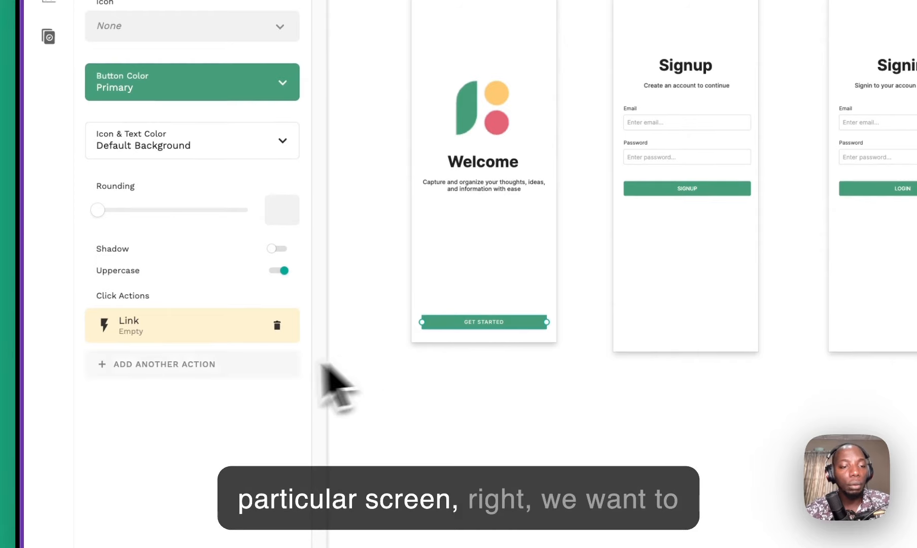
{"action": "left_click", "coordinate": [178, 334]}
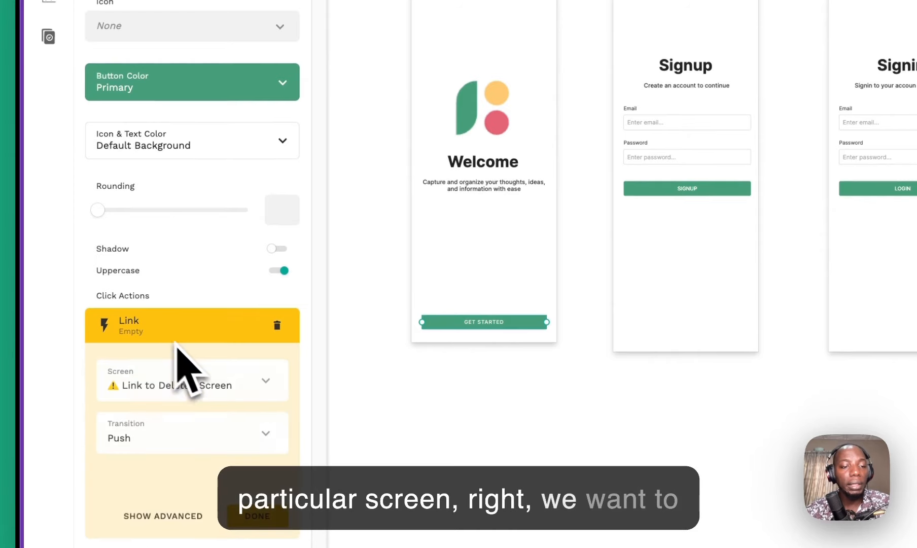
{"action": "left_click", "coordinate": [188, 391]}
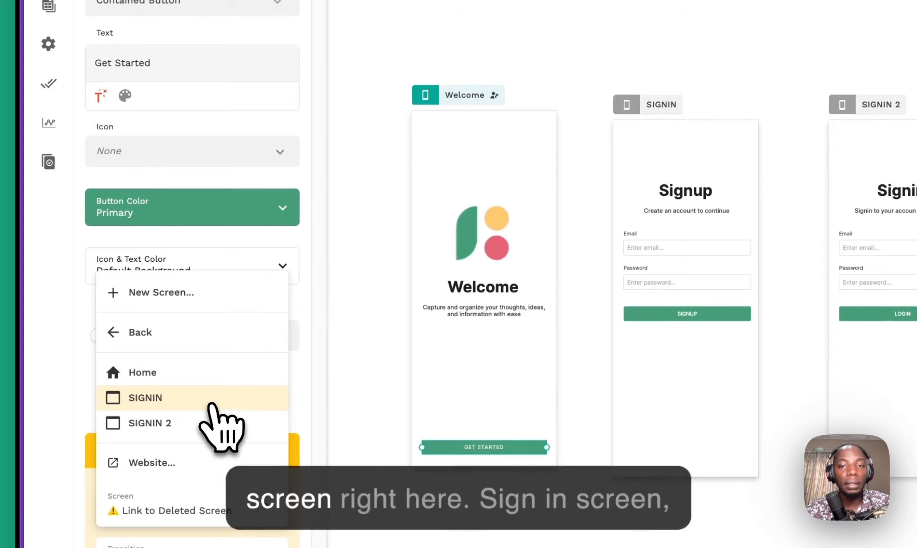
{"action": "left_click", "coordinate": [209, 401]}
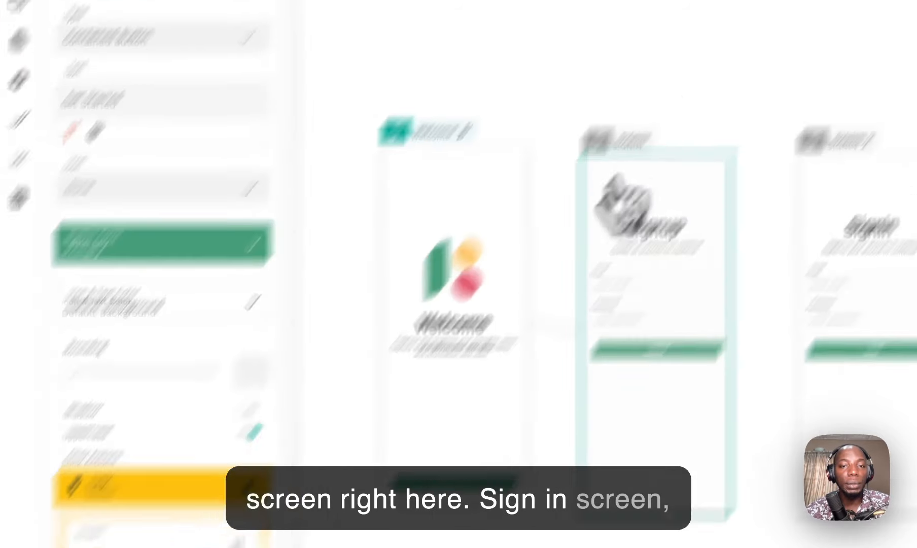
{"action": "left_click", "coordinate": [500, 302]}
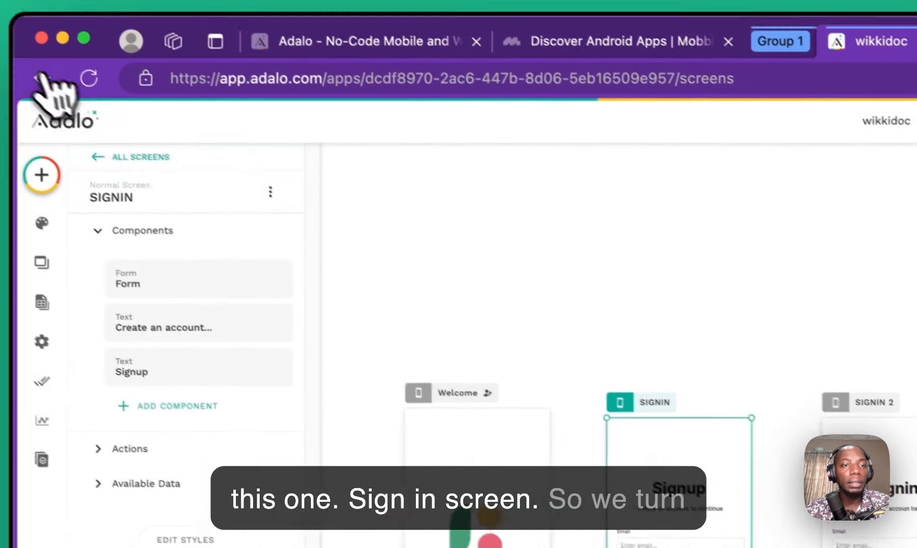
Step: Change the SIGNIN screen's name to SIGNup, removing a stray line break, and save it
{"action": "left_click", "coordinate": [133, 114]}
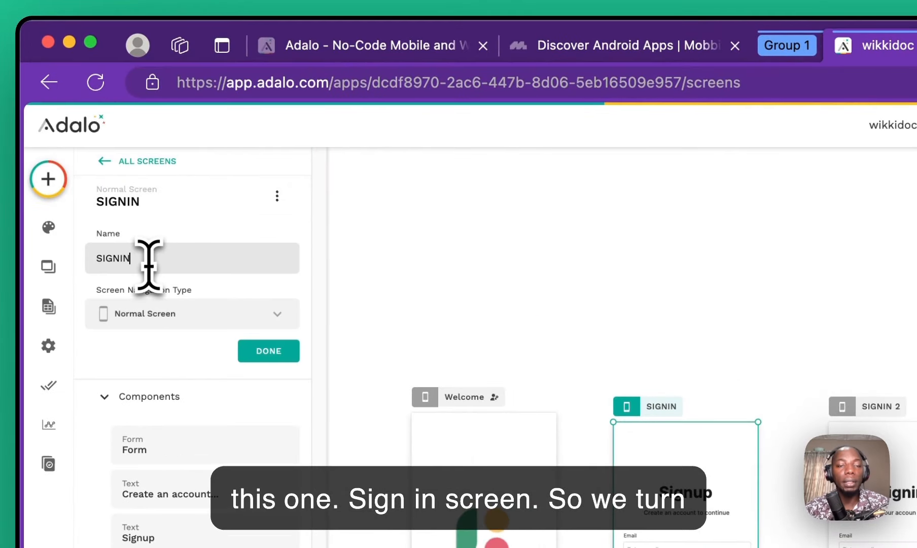
{"action": "key", "text": "BackSpace"}
{"action": "key", "text": "BackSpace"}
{"action": "type", "text": "up"}
{"action": "key", "text": "Return"}
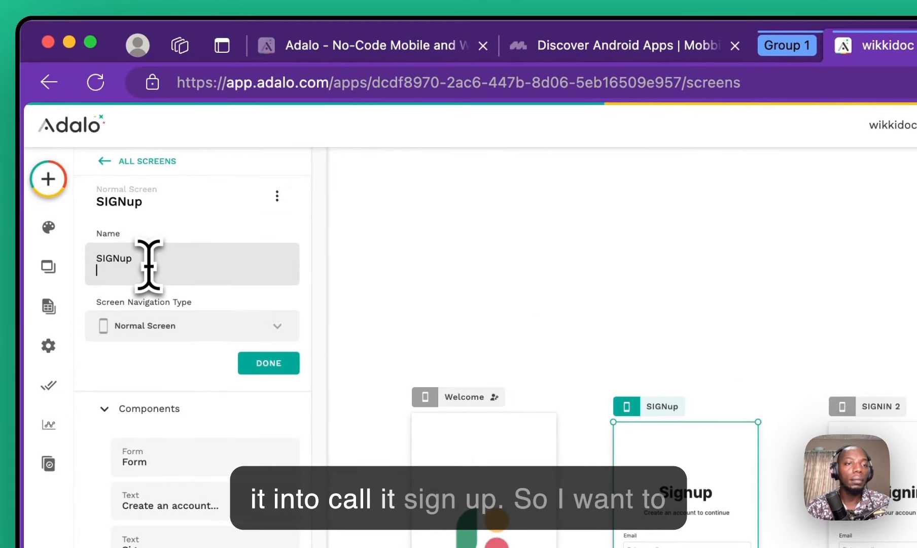
{"action": "key", "text": "BackSpace"}
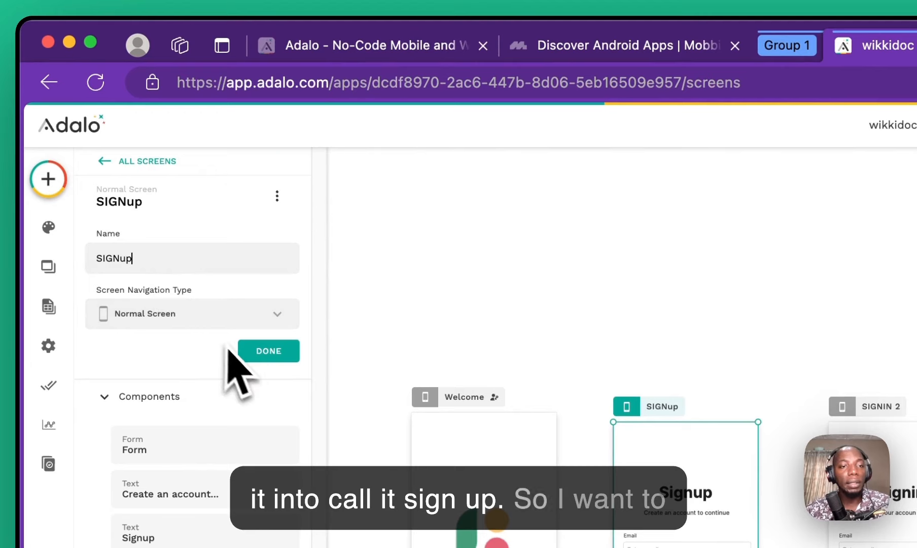
{"action": "left_click", "coordinate": [246, 354]}
{"action": "left_click", "coordinate": [436, 292]}
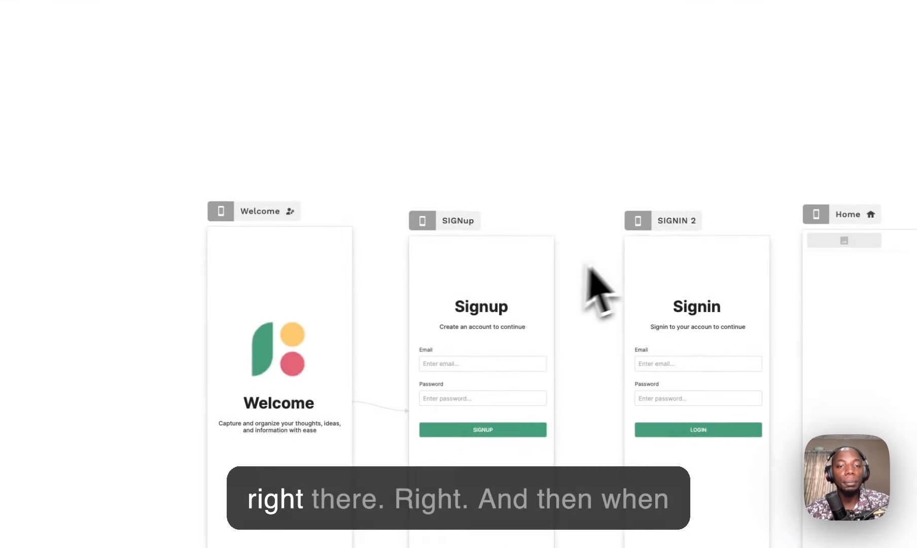
Step: Add a Link action to the Home screen on the Signup form's submit button
{"action": "left_click", "coordinate": [487, 432]}
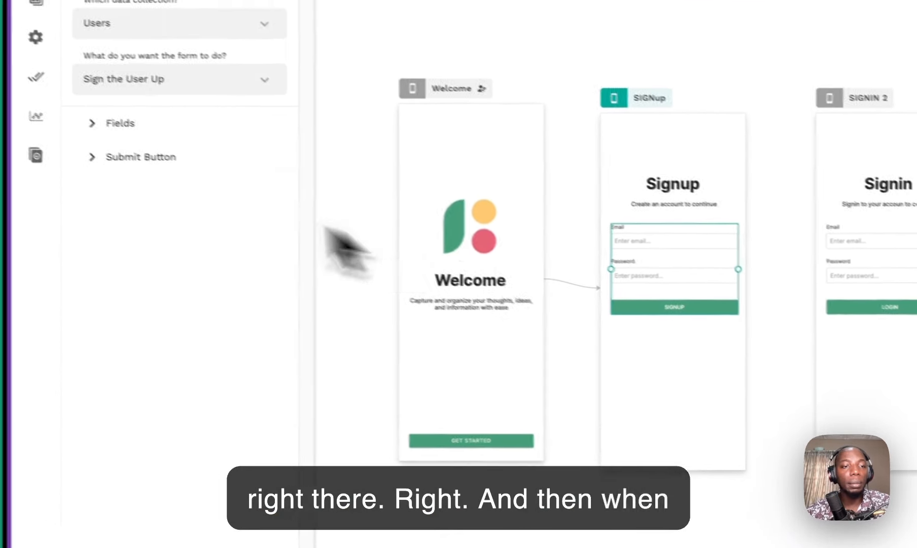
{"action": "left_click", "coordinate": [175, 158]}
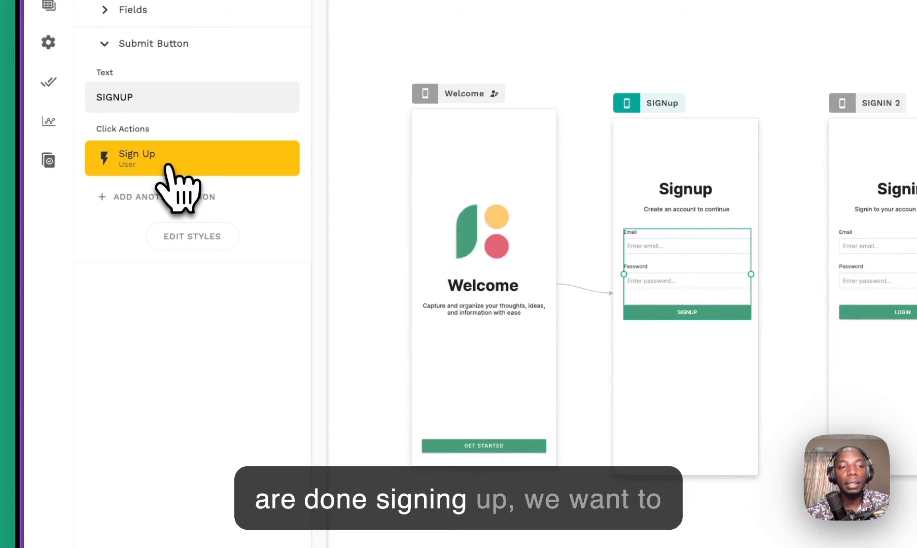
{"action": "left_click", "coordinate": [168, 164]}
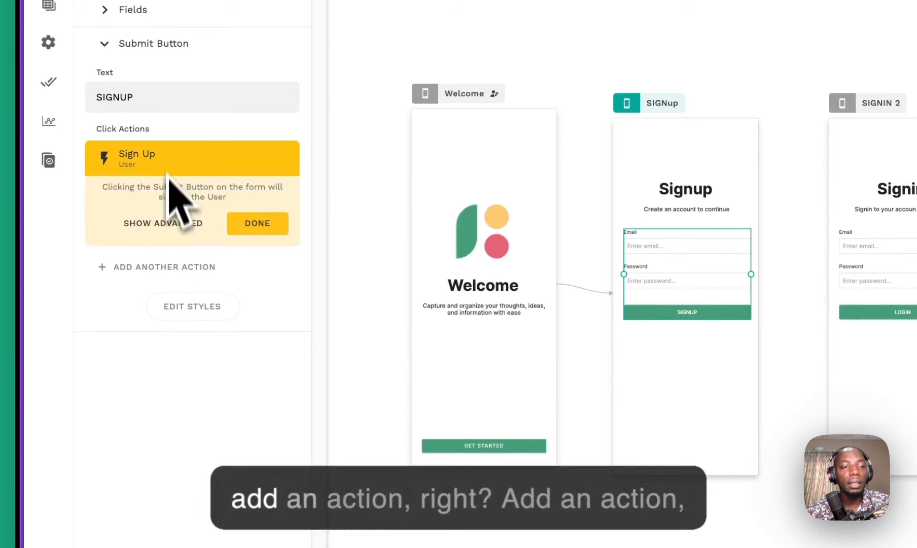
{"action": "left_click", "coordinate": [205, 223]}
{"action": "left_click", "coordinate": [166, 197]}
{"action": "mouse_move", "coordinate": [170, 243]}
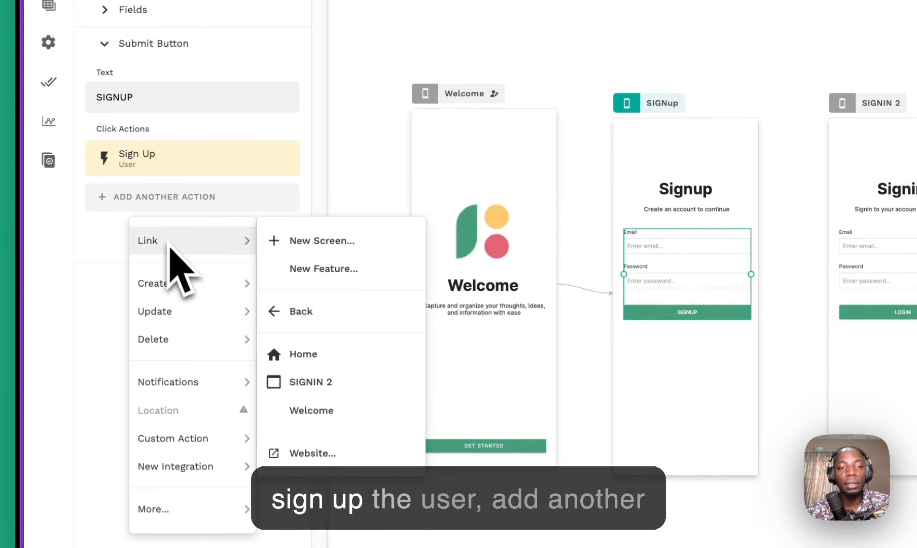
{"action": "left_click", "coordinate": [303, 353]}
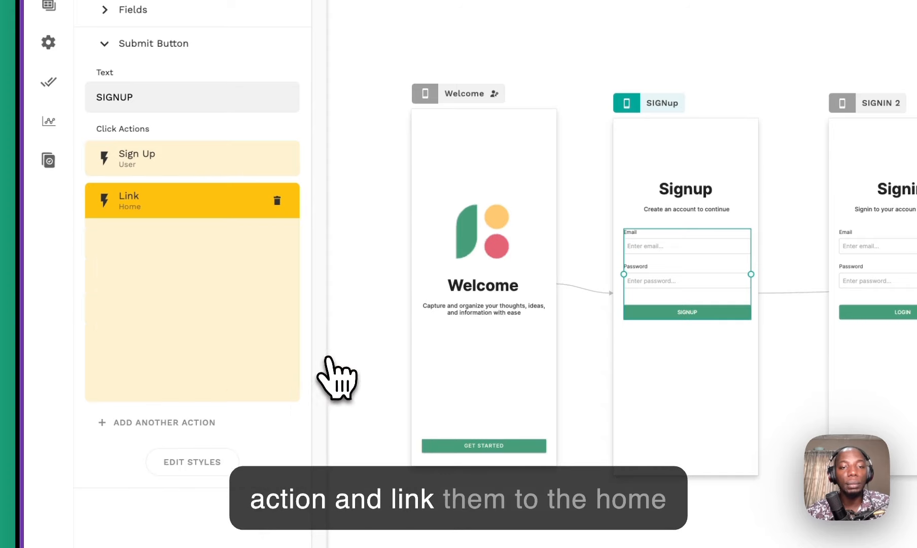
{"action": "left_click", "coordinate": [254, 383]}
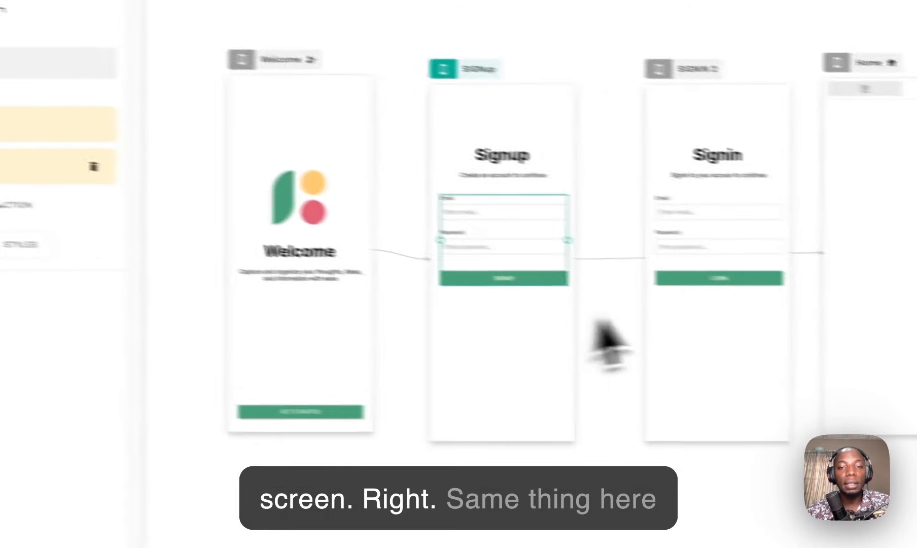
Step: Add a Link action to the Home screen on the SIGNIN 2 login form's button
{"action": "left_click", "coordinate": [883, 319]}
{"action": "left_click", "coordinate": [213, 204]}
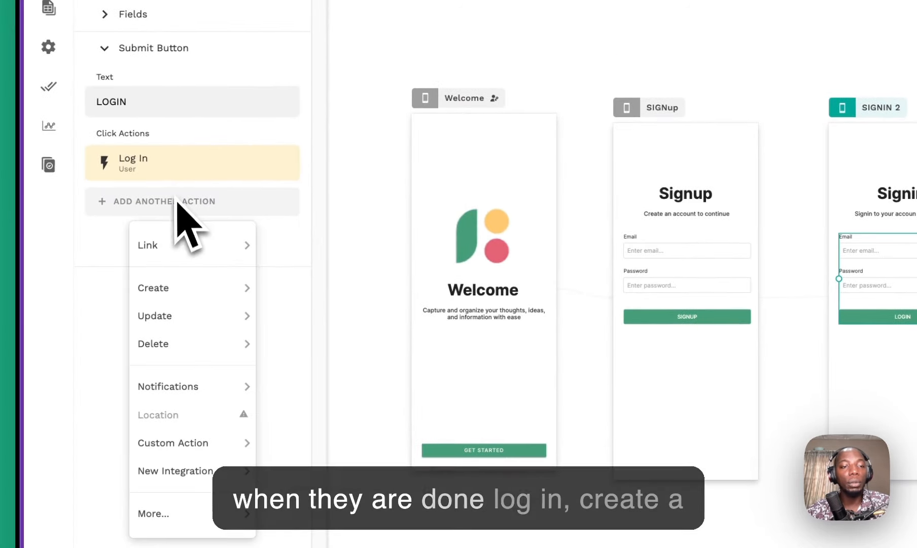
{"action": "mouse_move", "coordinate": [184, 245]}
{"action": "left_click", "coordinate": [321, 360]}
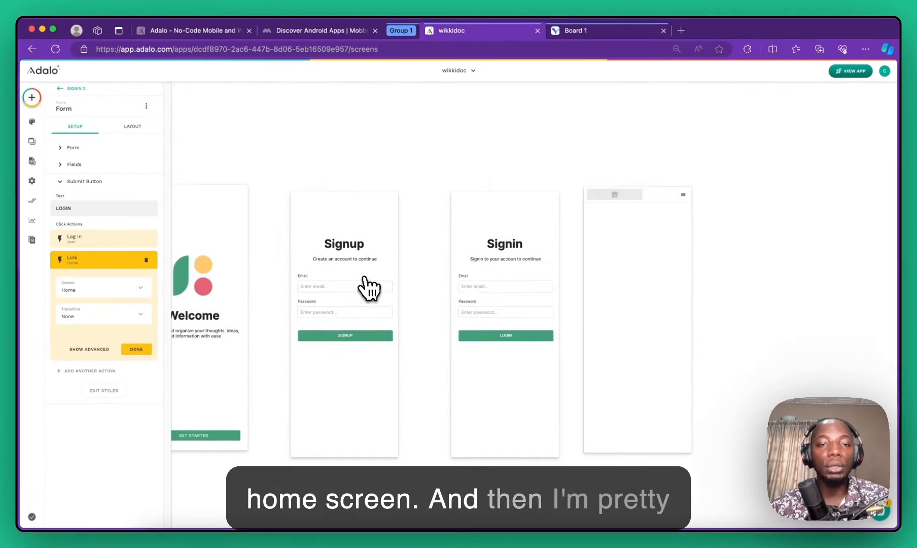
{"action": "scroll", "coordinate": [369, 291], "scroll_direction": "down", "scroll_amount": 1}
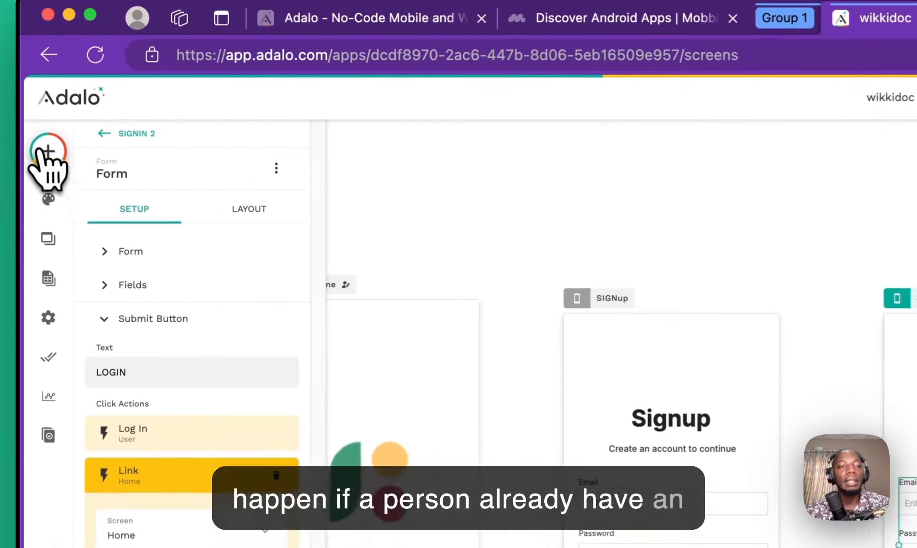
Step: Add an outlined button near the bottom of the Signup screen
{"action": "left_click", "coordinate": [31, 97]}
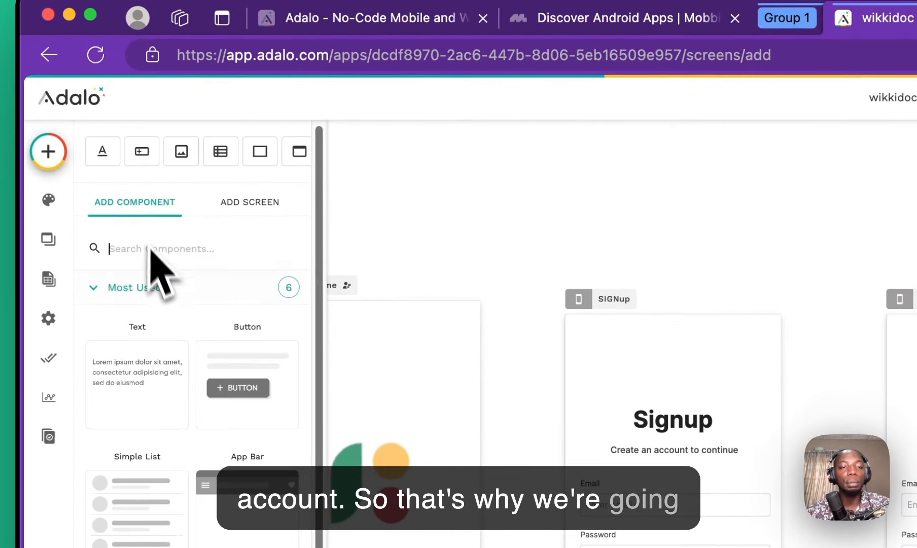
{"action": "left_click_drag", "start_coordinate": [234, 383], "coordinate": [666, 547]}
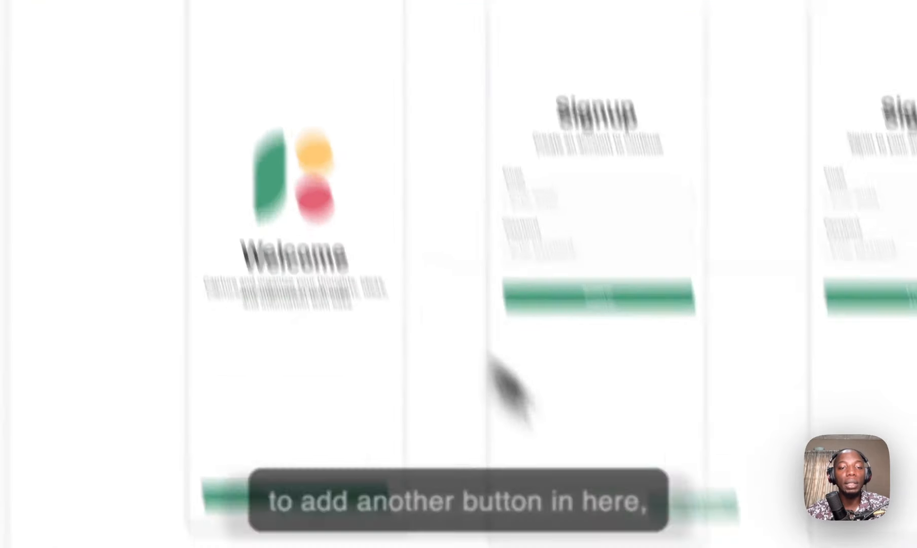
{"action": "left_click_drag", "start_coordinate": [566, 230], "coordinate": [578, 404]}
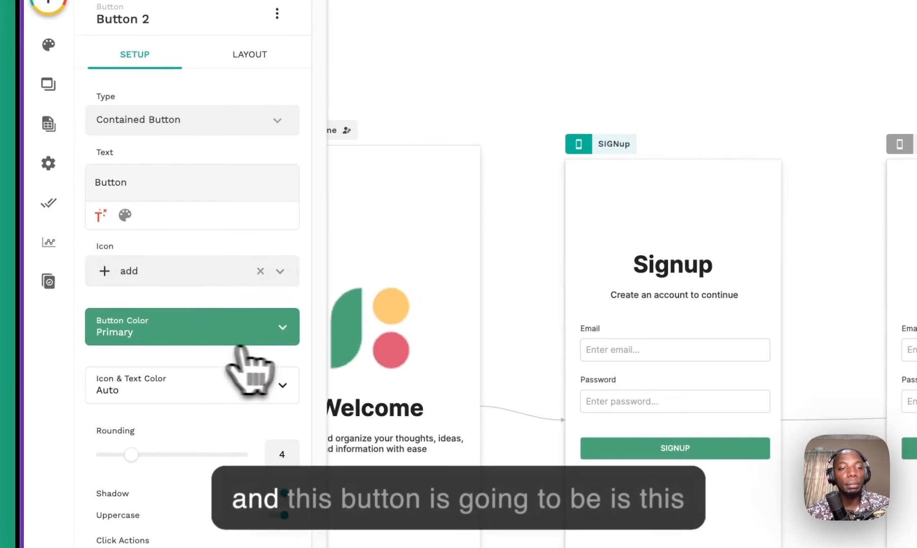
{"action": "left_click", "coordinate": [274, 335]}
{"action": "left_click", "coordinate": [197, 330]}
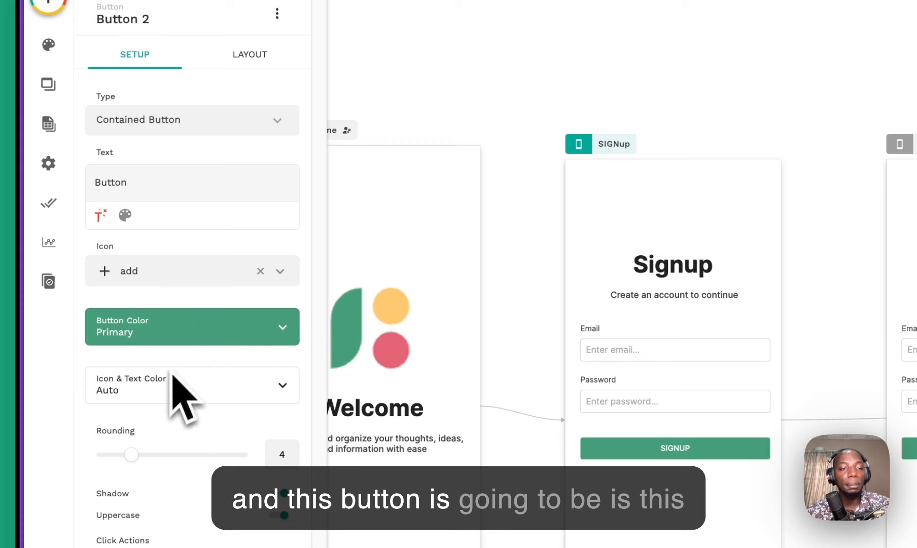
{"action": "left_click", "coordinate": [164, 329]}
{"action": "left_click", "coordinate": [162, 328]}
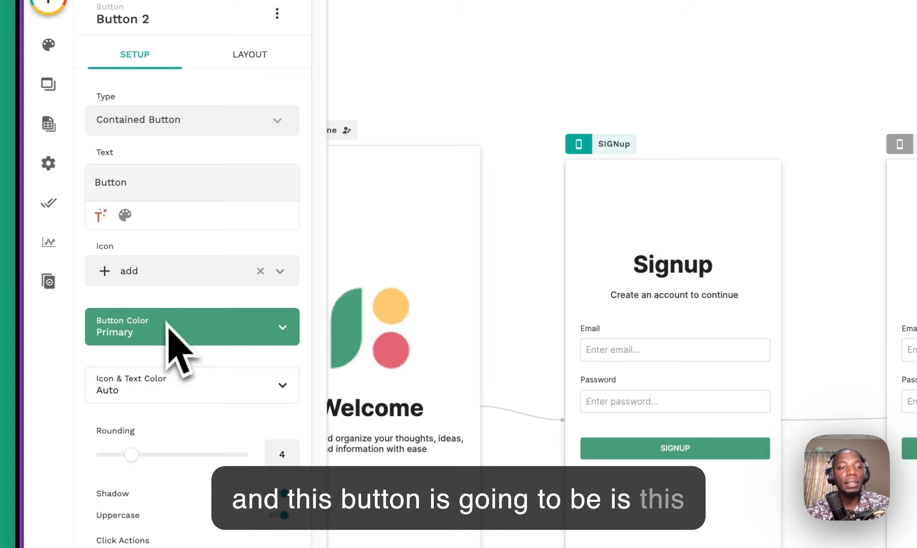
{"action": "left_click", "coordinate": [183, 124]}
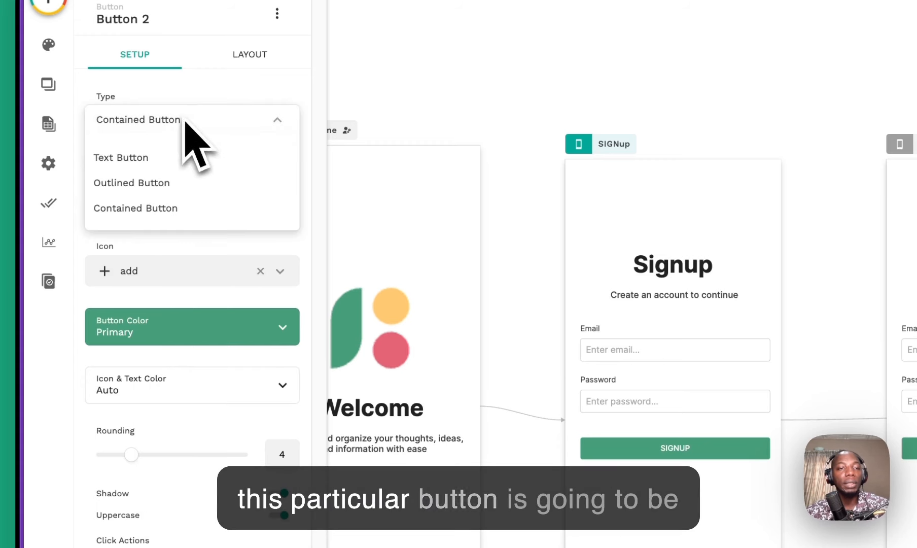
{"action": "left_click", "coordinate": [167, 182]}
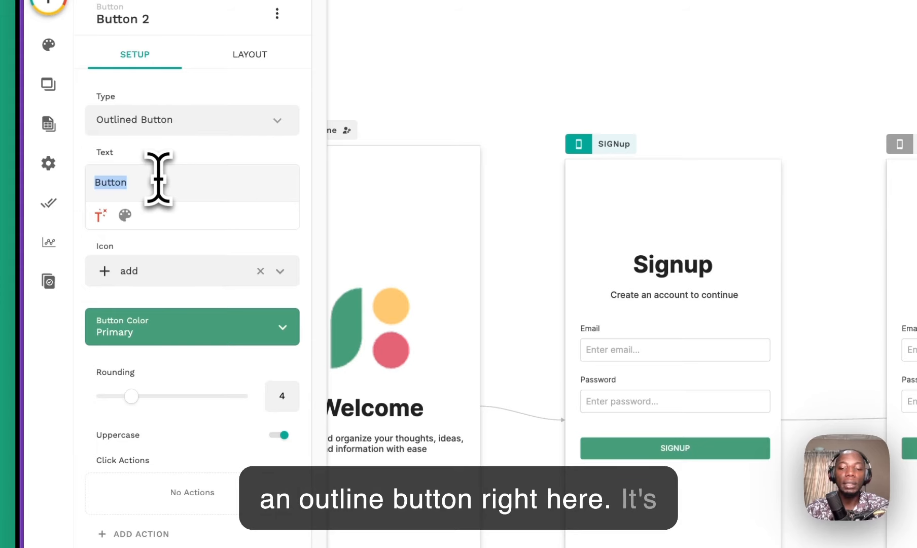
Step: Label the button 'Already have an account? Login', widen it and centre it horizontally
{"action": "type", "text": "Already"}
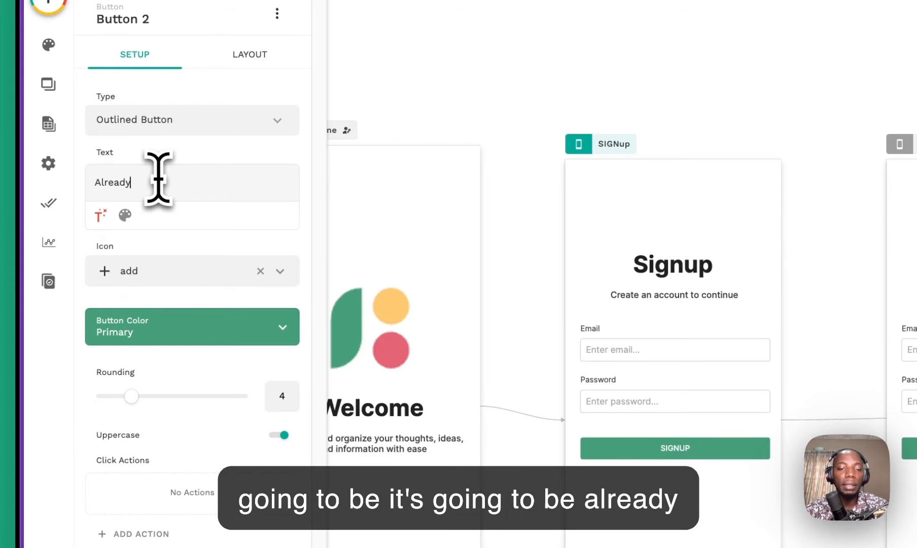
{"action": "type", "text": " hav"}
{"action": "type", "text": "e an "}
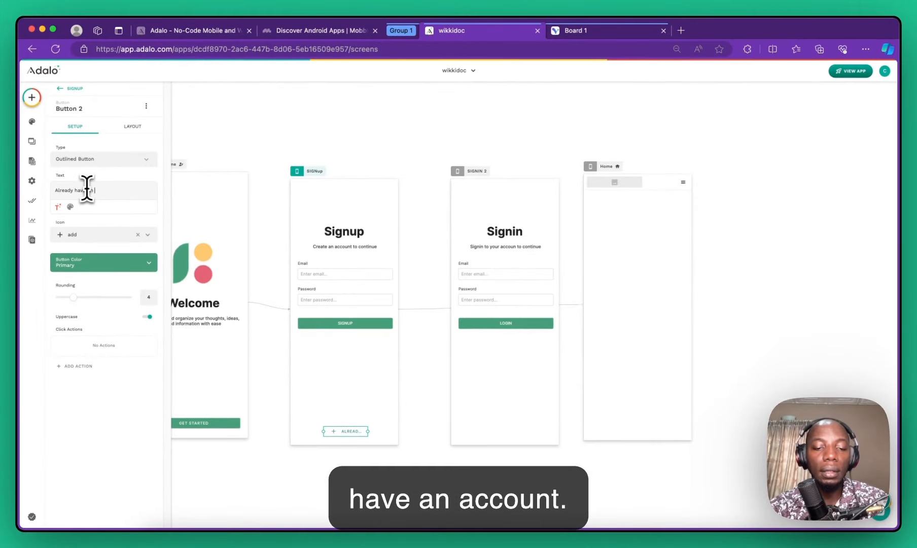
{"action": "type", "text": "account? Login"}
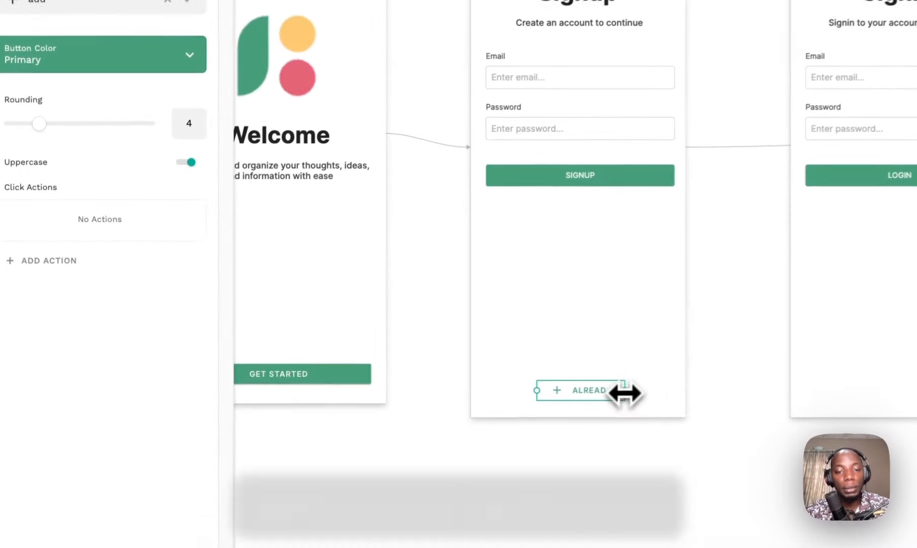
{"action": "left_click_drag", "start_coordinate": [366, 432], "coordinate": [390, 432]}
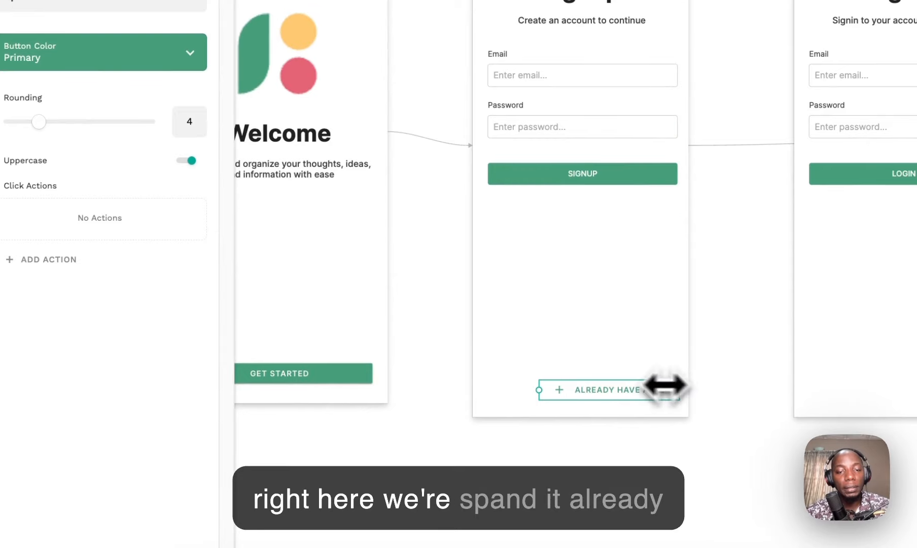
{"action": "left_click_drag", "start_coordinate": [550, 388], "coordinate": [479, 388]}
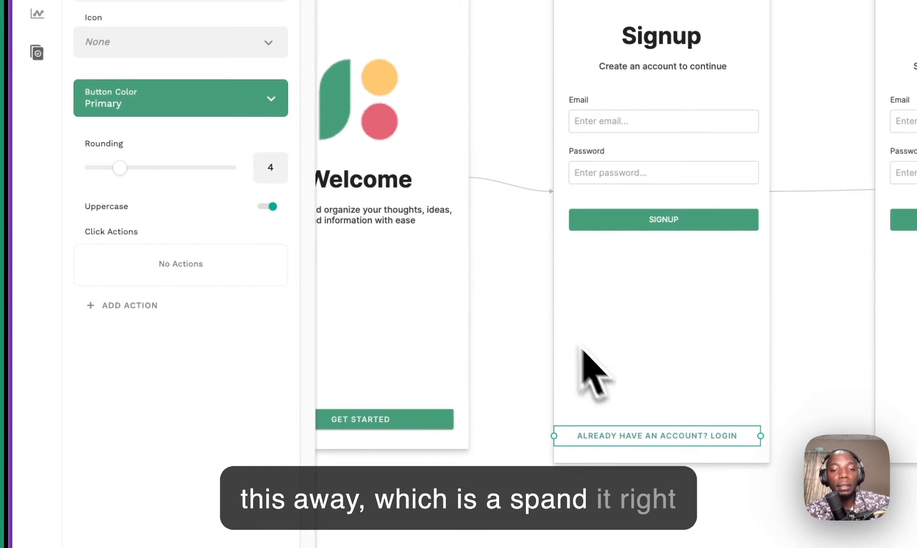
{"action": "left_click_drag", "start_coordinate": [654, 440], "coordinate": [664, 444]}
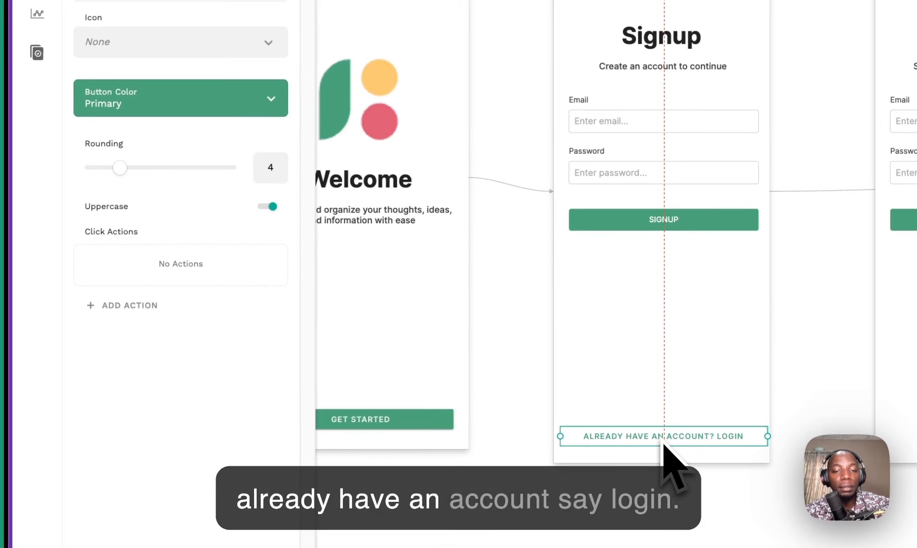
Step: Turn off Uppercase on the button's text and link it to the SIGNIN 2 screen
{"action": "left_click", "coordinate": [125, 109]}
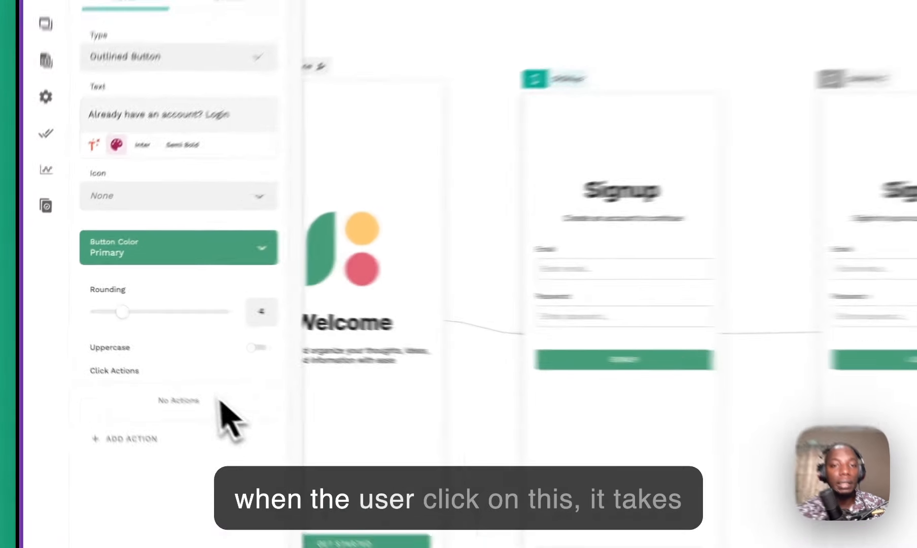
{"action": "left_click", "coordinate": [144, 453]}
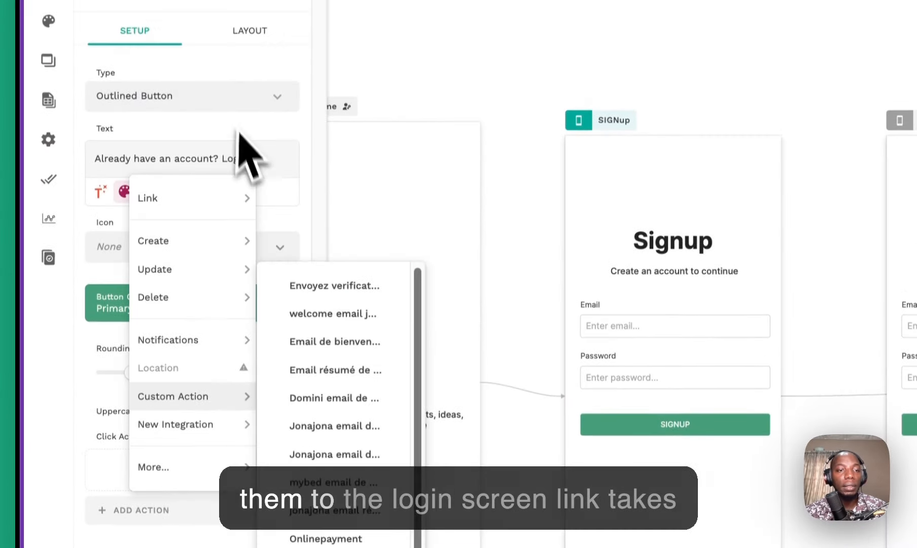
{"action": "mouse_move", "coordinate": [223, 140]}
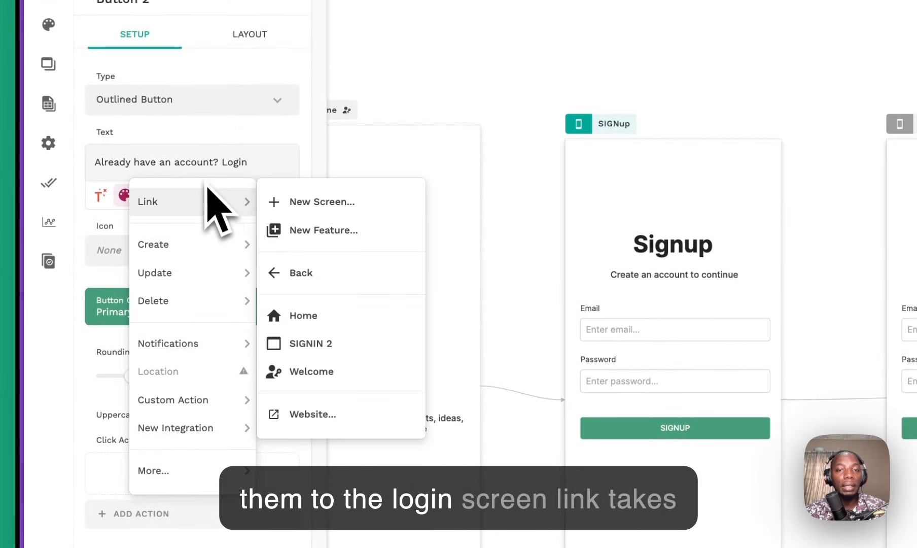
{"action": "left_click", "coordinate": [328, 345]}
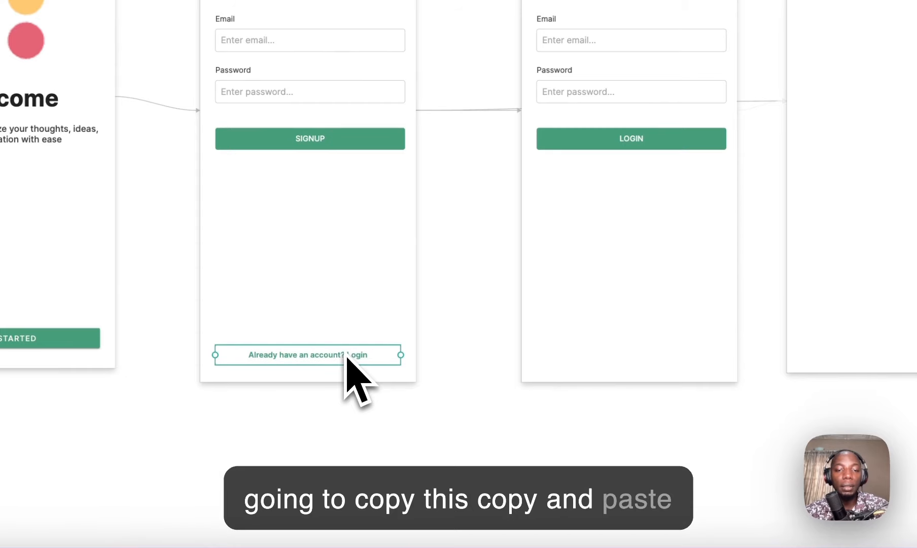
Step: Copy the prompt button onto SIGNIN 2 and change its text to 'Don't have an account? Signup'
{"action": "left_click_drag", "start_coordinate": [366, 357], "coordinate": [675, 358]}
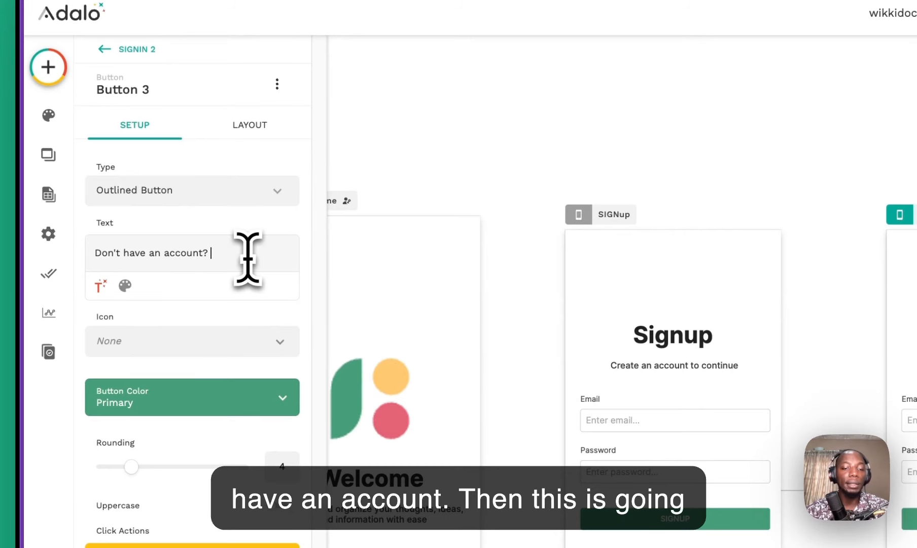
{"action": "type", "text": "gn"}
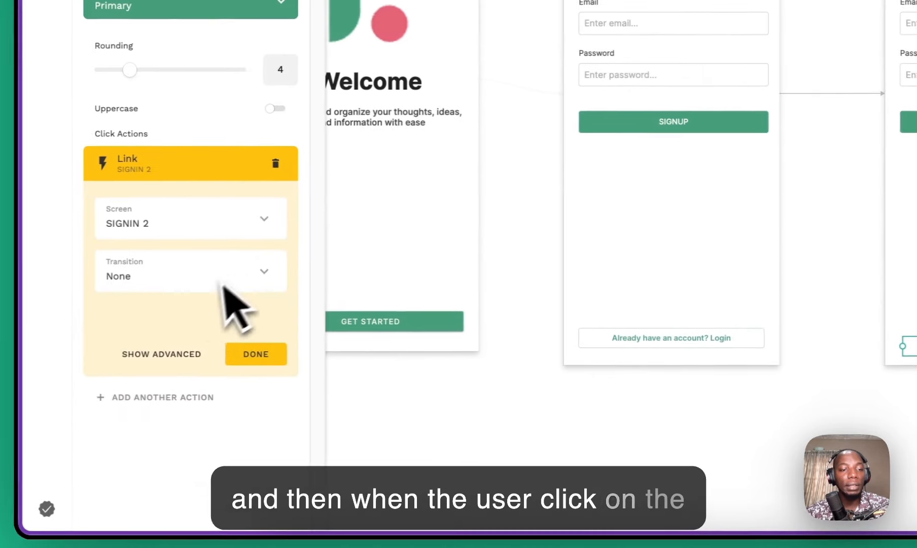
Step: Link the 'Don't have an account? Signup' button to SIGNup with a Slide Left transition
{"action": "left_click", "coordinate": [198, 234]}
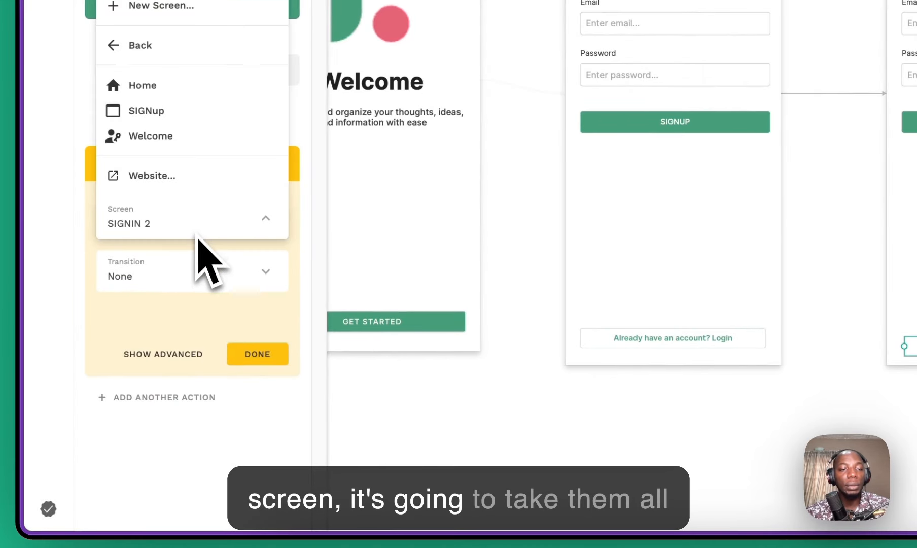
{"action": "left_click", "coordinate": [196, 113]}
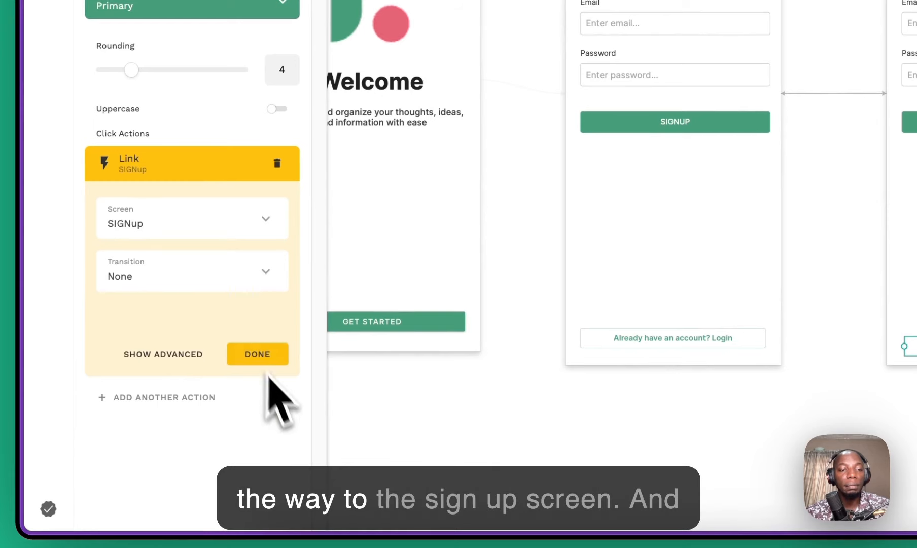
{"action": "left_click", "coordinate": [249, 284]}
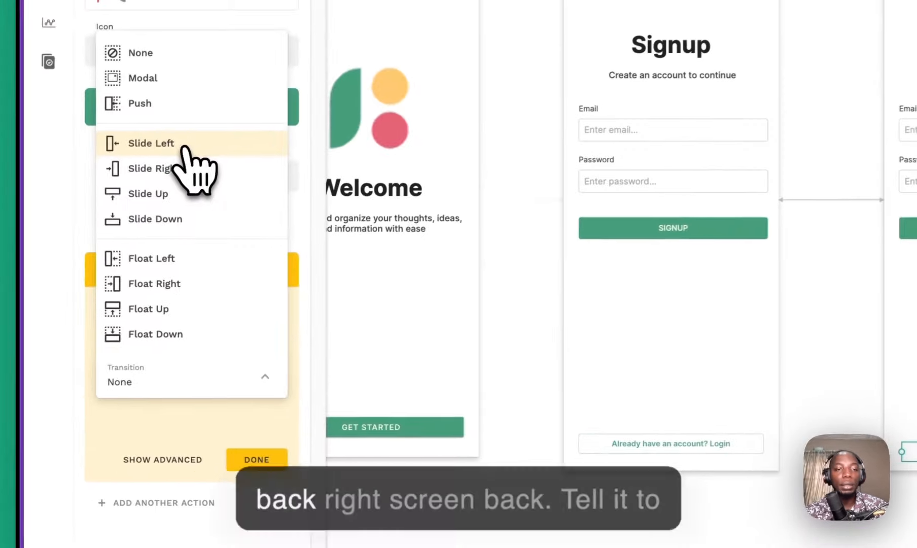
{"action": "left_click", "coordinate": [99, 282]}
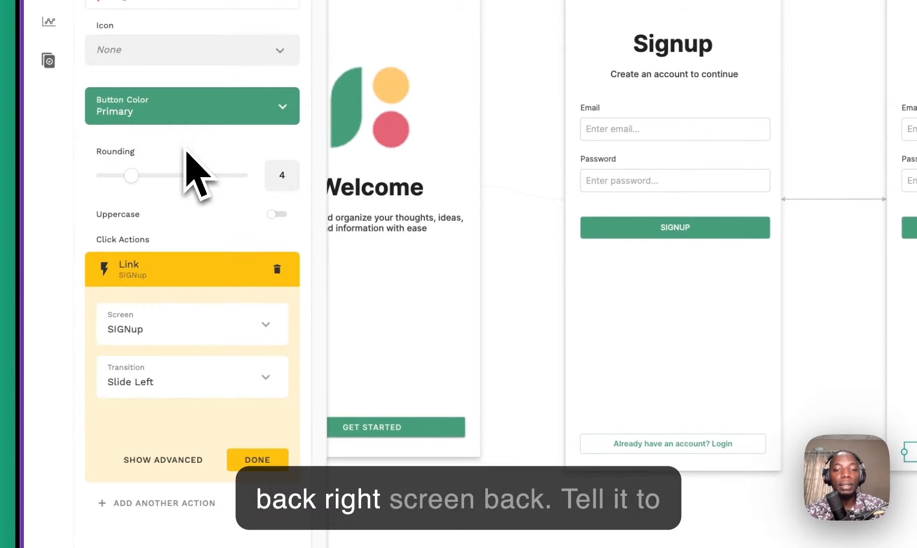
Step: Give the 'Already have an account? Login' button a Slide Right transition
{"action": "left_click", "coordinate": [510, 334]}
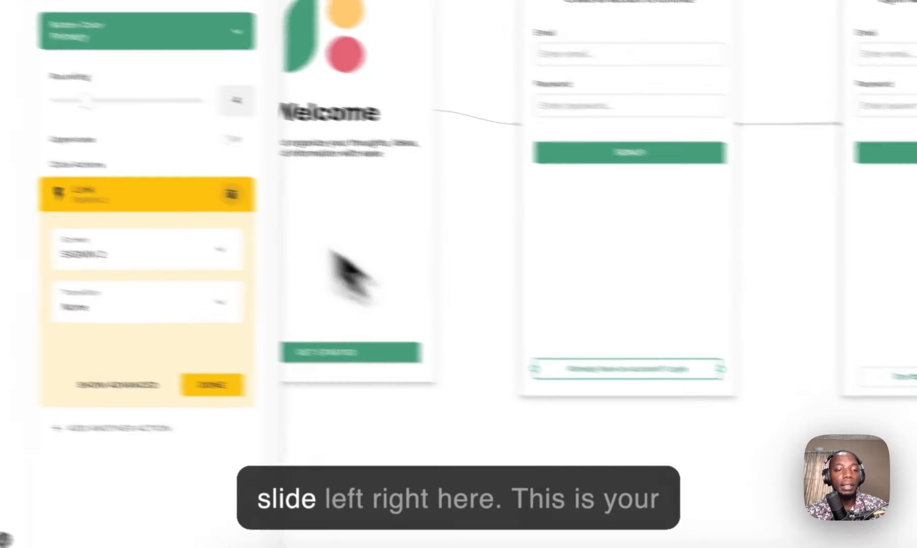
{"action": "left_click", "coordinate": [26, 264]}
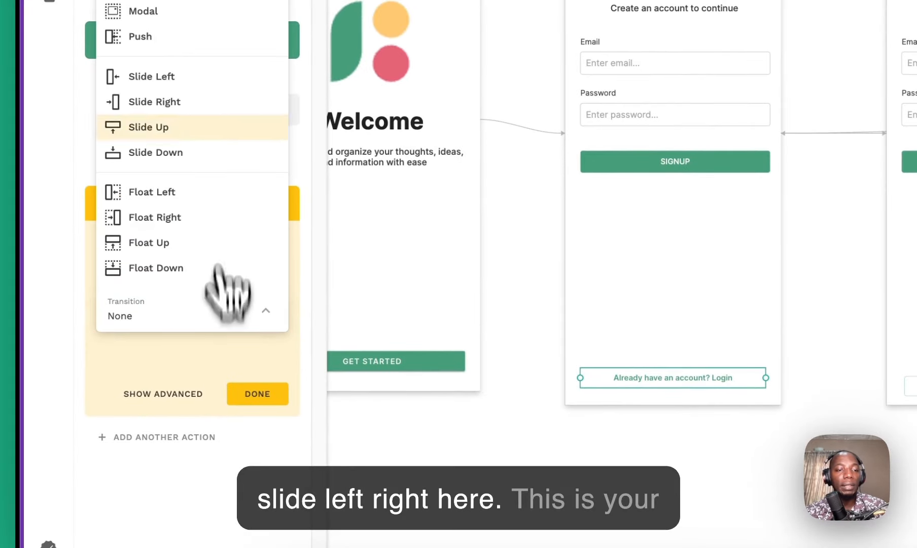
{"action": "left_click", "coordinate": [228, 104]}
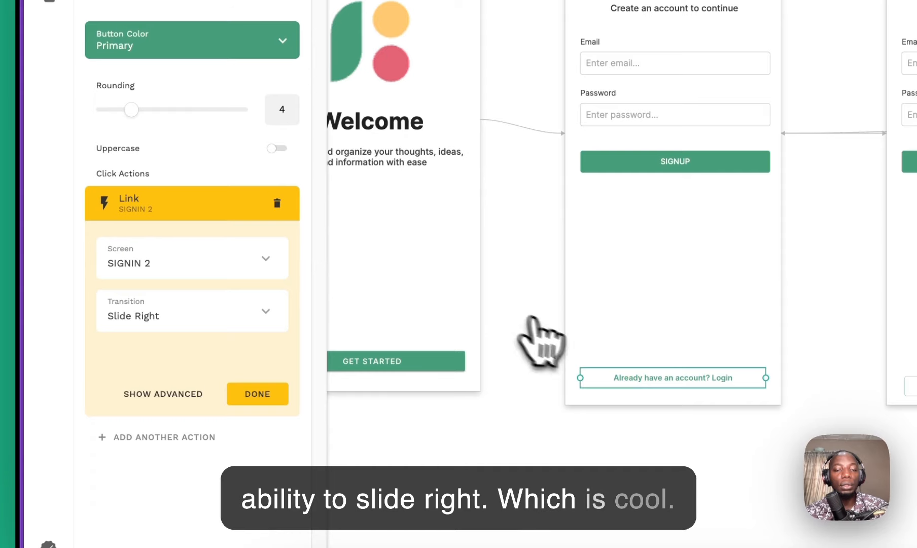
{"action": "left_click", "coordinate": [645, 449]}
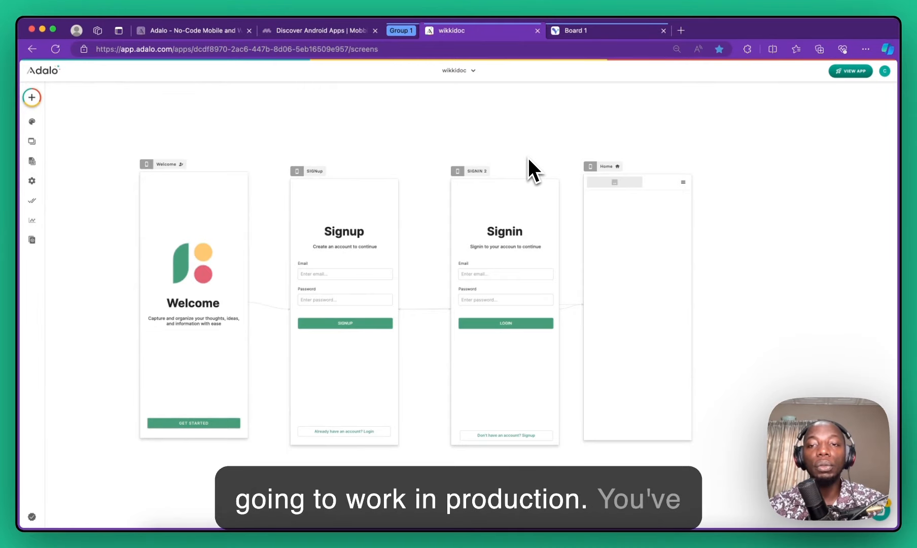
Step: Switch to Visily's Board 1 and zoom in on the Home - All Files mockup at 81%
{"action": "left_click", "coordinate": [570, 30]}
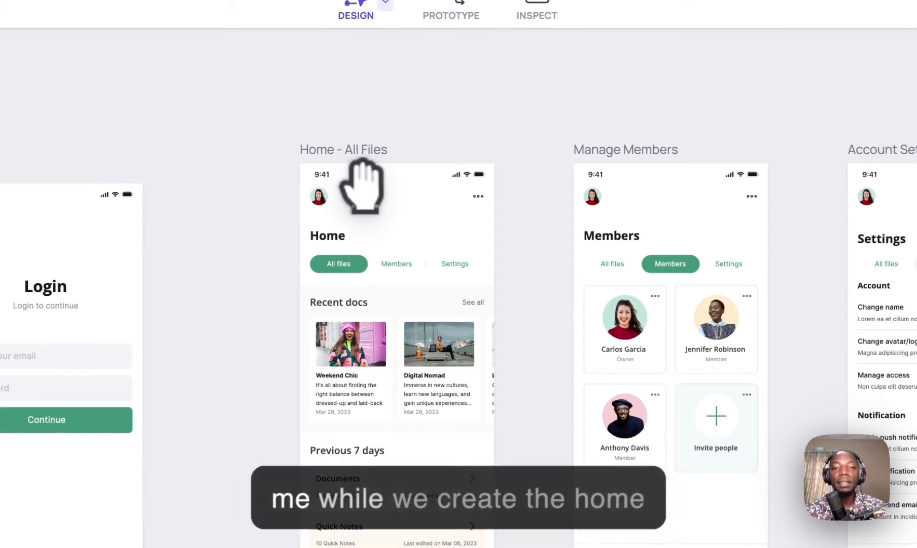
{"action": "scroll", "coordinate": [361, 180], "scroll_direction": "up", "scroll_amount": 1}
{"action": "left_click_drag", "start_coordinate": [366, 228], "coordinate": [404, 187]}
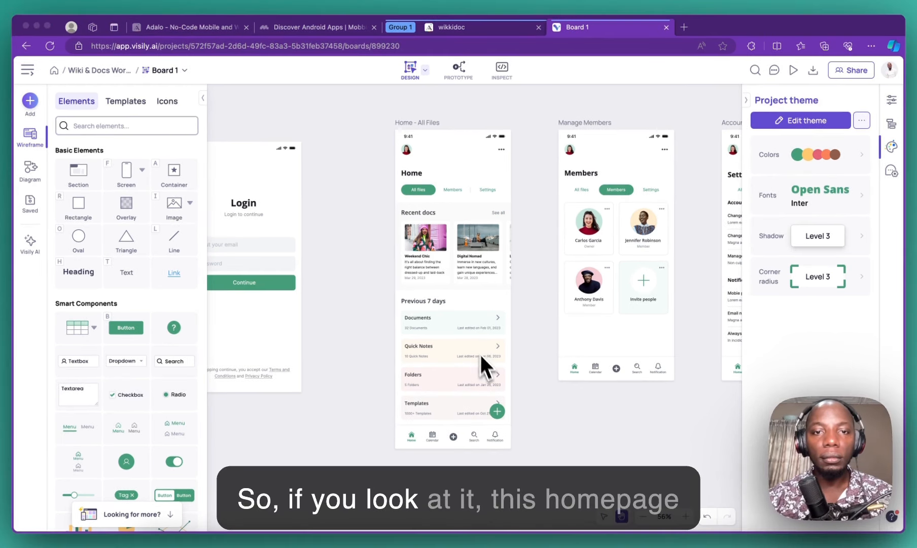
{"action": "scroll", "coordinate": [459, 256], "scroll_direction": "up", "scroll_amount": 5}
{"action": "scroll", "coordinate": [454, 223], "scroll_direction": "up", "scroll_amount": 1}
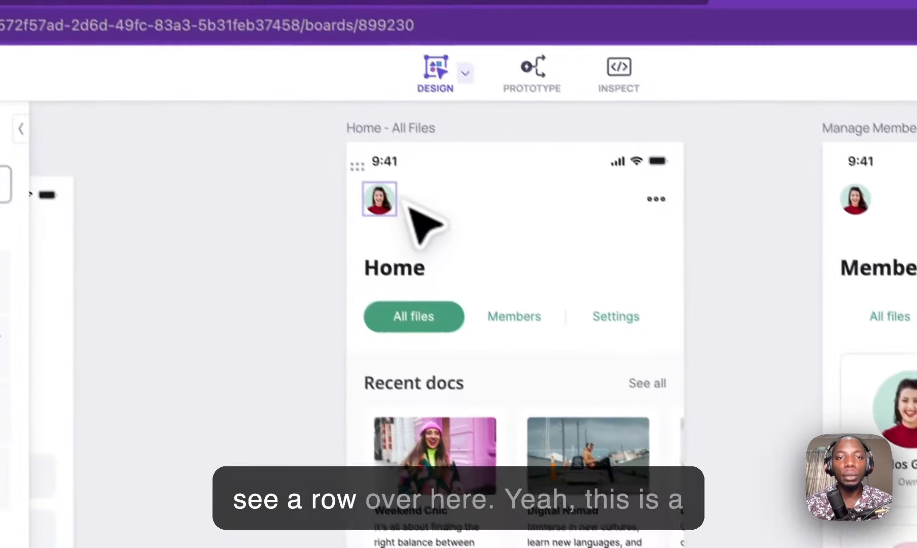
{"action": "left_click", "coordinate": [386, 203]}
{"action": "left_click", "coordinate": [633, 253]}
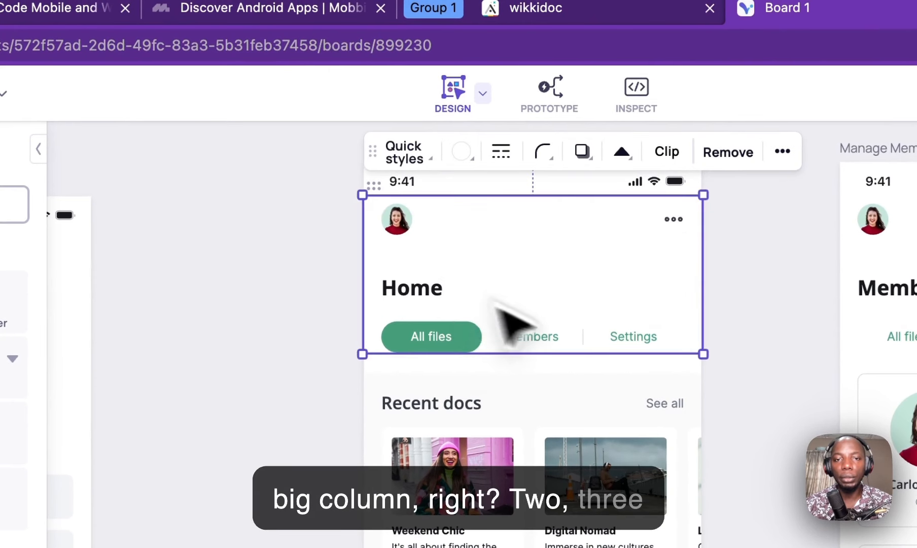
{"action": "left_click", "coordinate": [536, 338]}
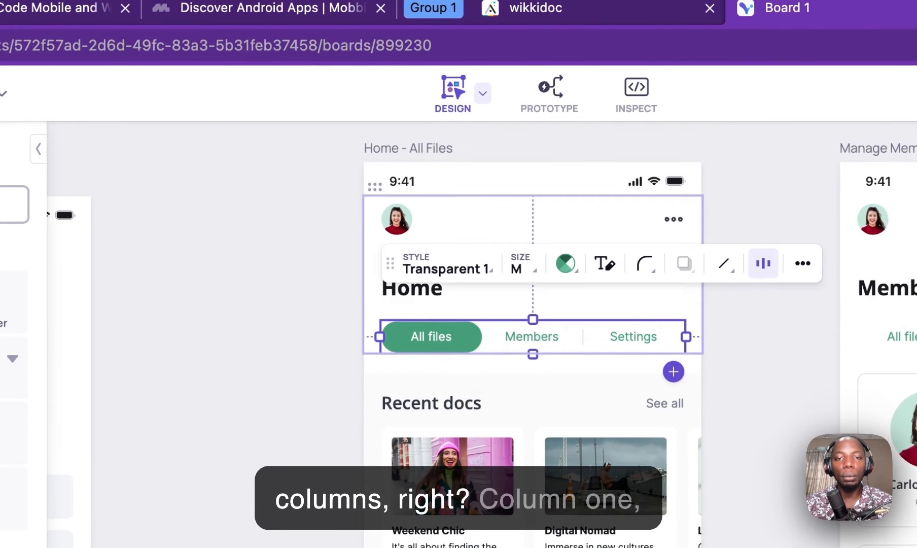
{"action": "left_click", "coordinate": [421, 294]}
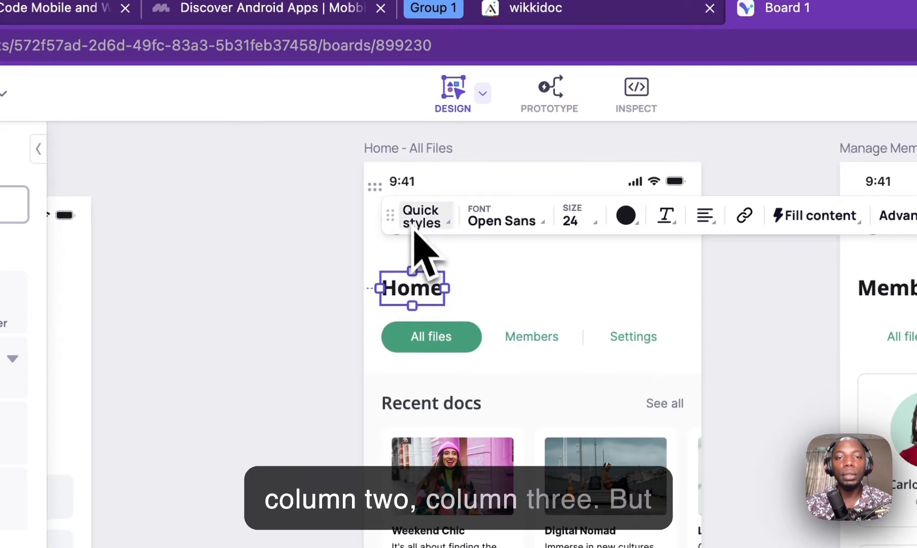
{"action": "left_click_drag", "start_coordinate": [404, 227], "coordinate": [401, 373]}
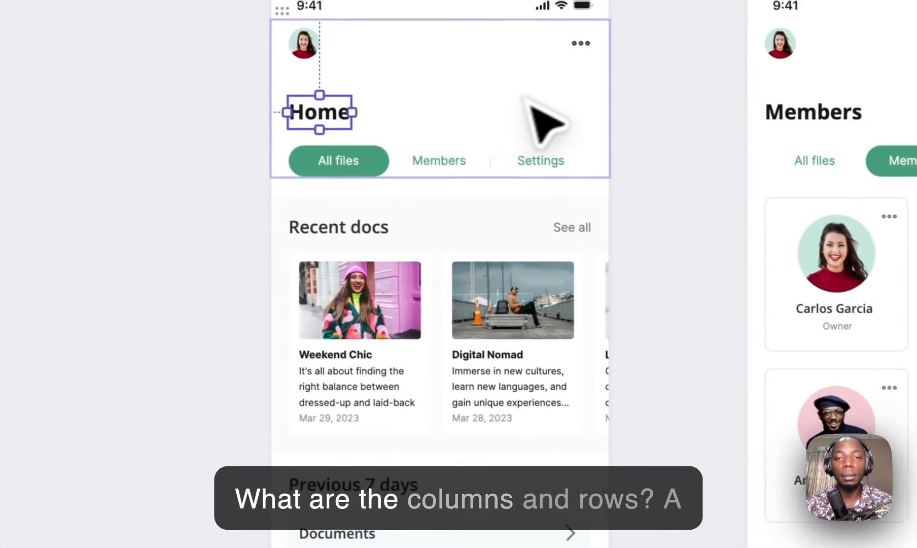
{"action": "left_click", "coordinate": [120, 126]}
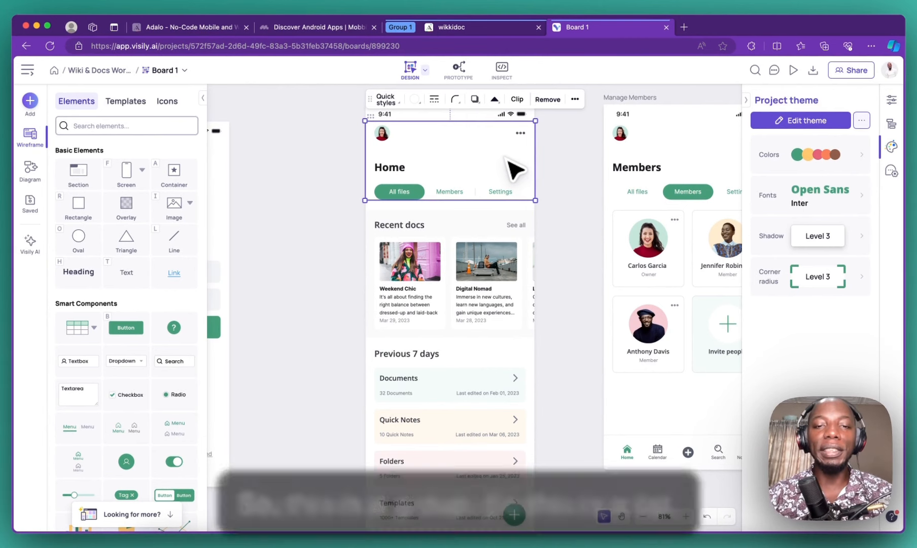
{"action": "left_click", "coordinate": [500, 242]}
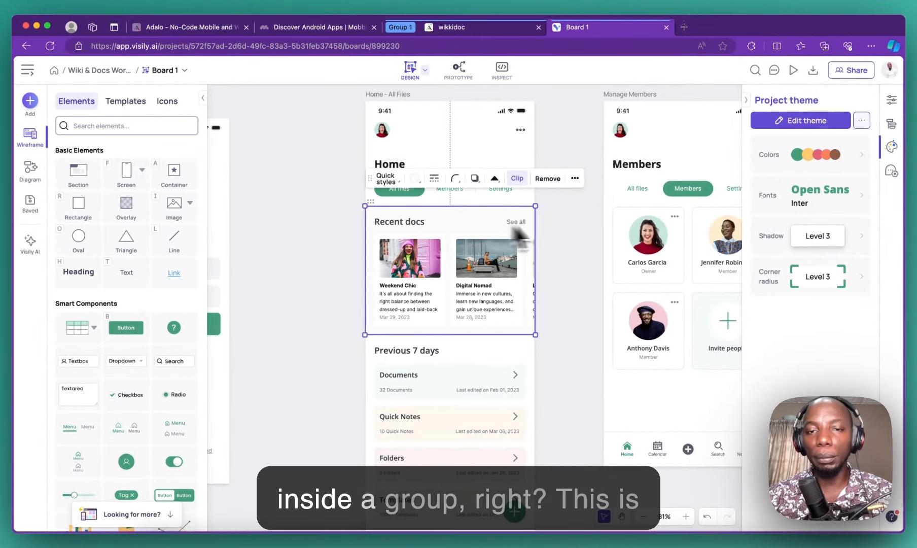
{"action": "scroll", "coordinate": [461, 332], "scroll_direction": "down", "scroll_amount": 5}
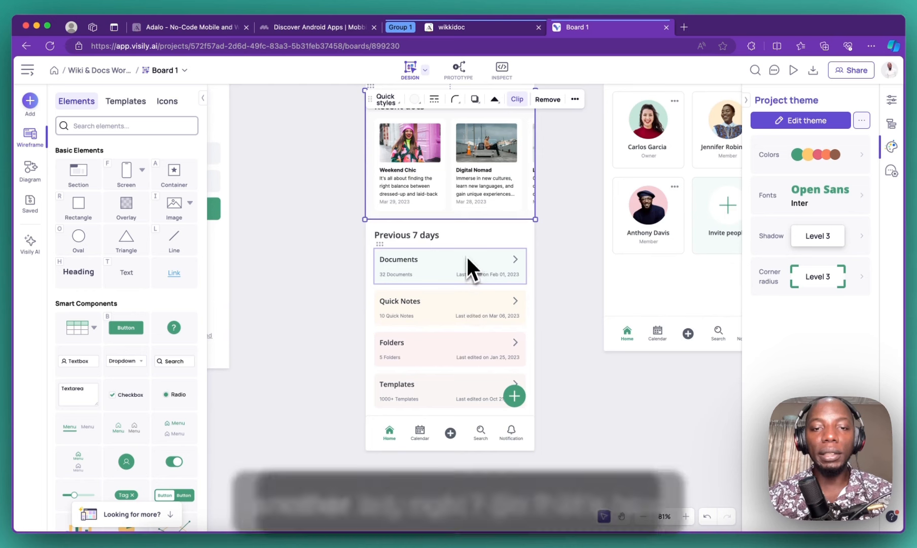
{"action": "scroll", "coordinate": [474, 339], "scroll_direction": "up", "scroll_amount": 5}
{"action": "scroll", "coordinate": [477, 341], "scroll_direction": "down", "scroll_amount": 5}
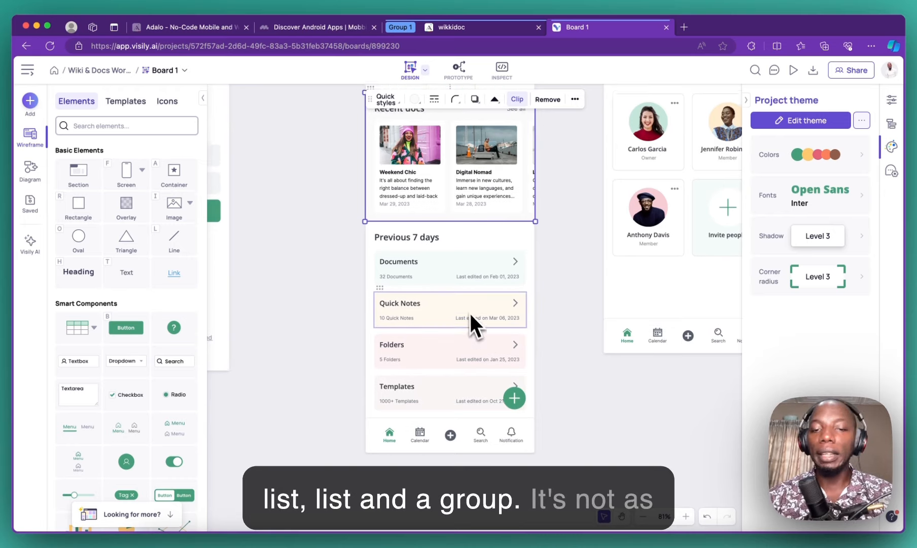
{"action": "scroll", "coordinate": [463, 307], "scroll_direction": "up", "scroll_amount": 5}
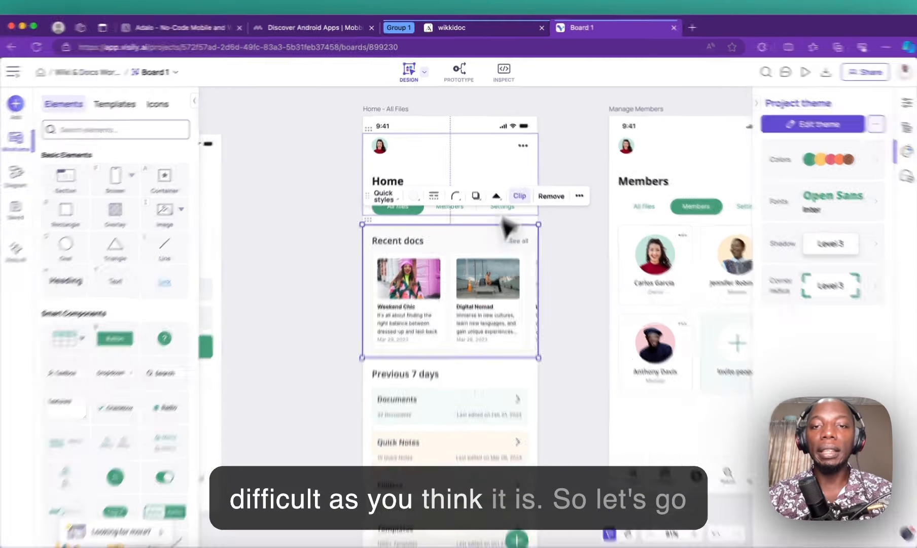
{"action": "left_click", "coordinate": [554, 138]}
Step: Add a 50×50 image to the Home screen with rounding 25 so it is round
{"action": "left_click", "coordinate": [451, 48]}
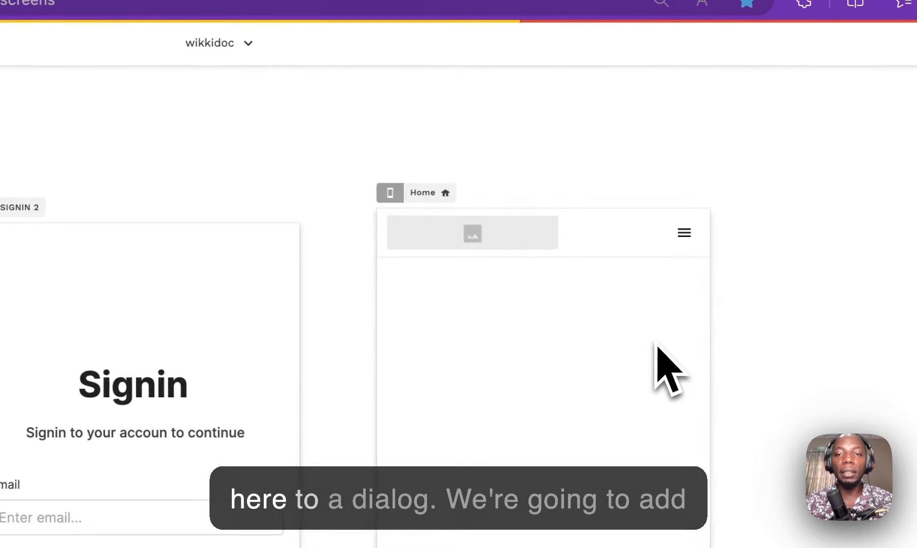
{"action": "left_click", "coordinate": [33, 117]}
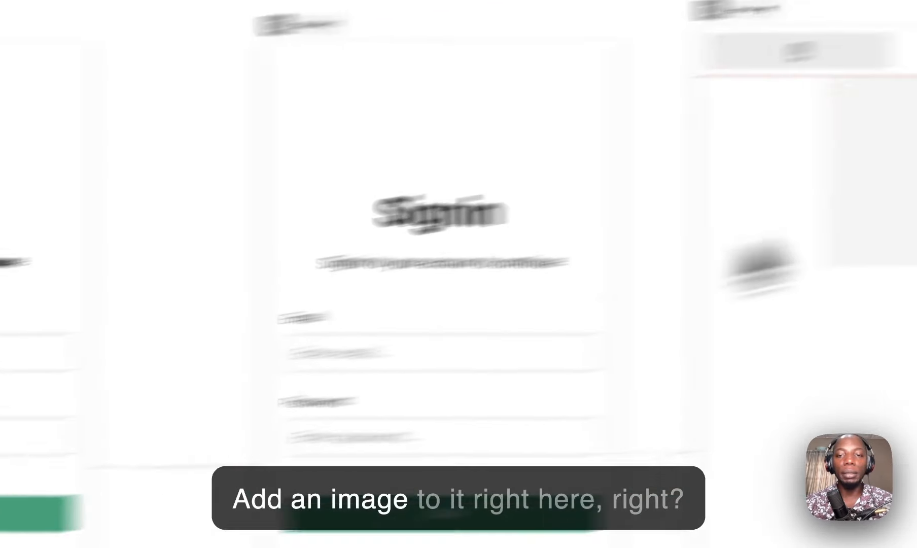
{"action": "left_click_drag", "start_coordinate": [758, 257], "coordinate": [886, 217]}
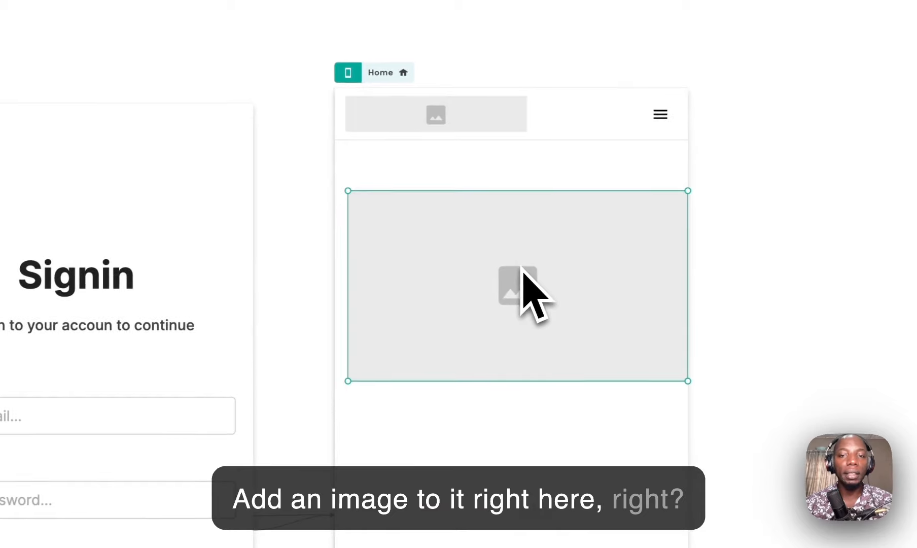
{"action": "left_click", "coordinate": [173, 236]}
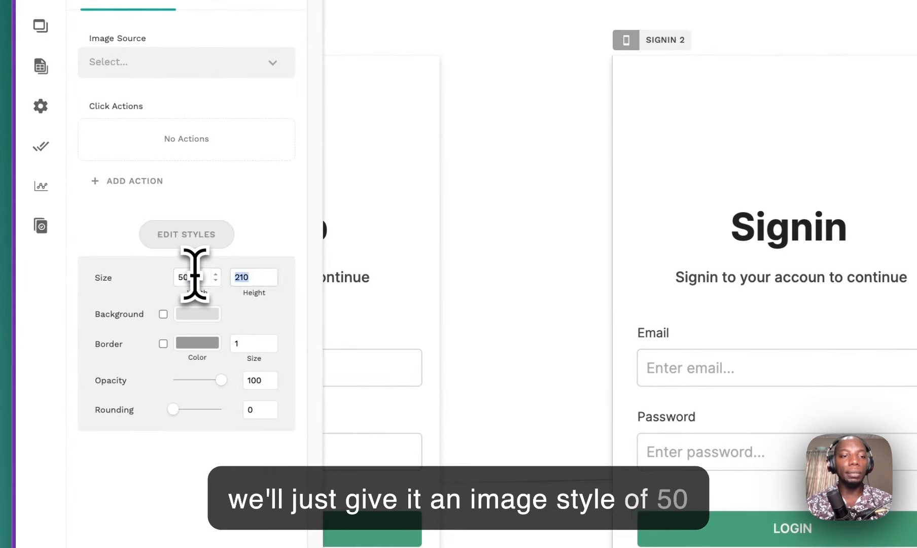
{"action": "type", "text": "50"}
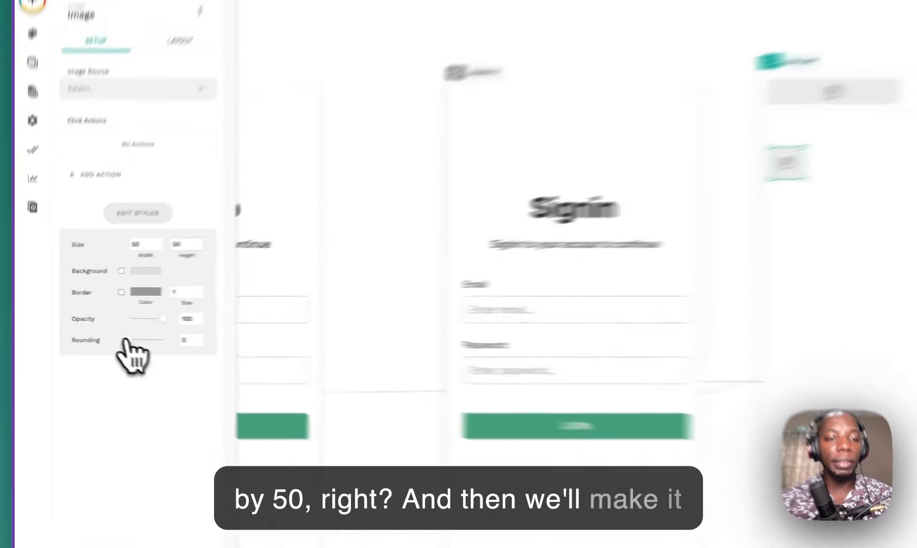
{"action": "left_click_drag", "start_coordinate": [92, 332], "coordinate": [128, 332]}
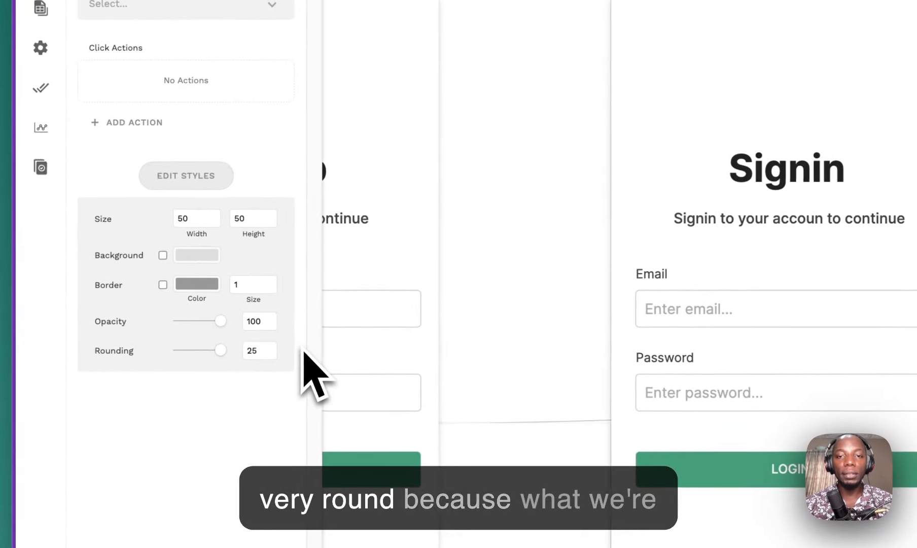
Step: Move the logo-and-menu bar to the Home screen's bottom and nudge the round image top-left
{"action": "left_click", "coordinate": [729, 6]}
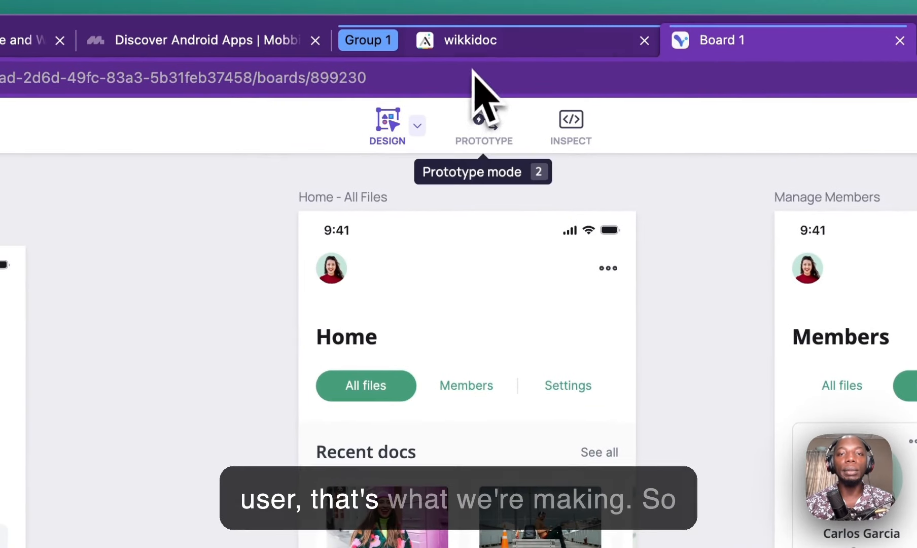
{"action": "left_click", "coordinate": [479, 49]}
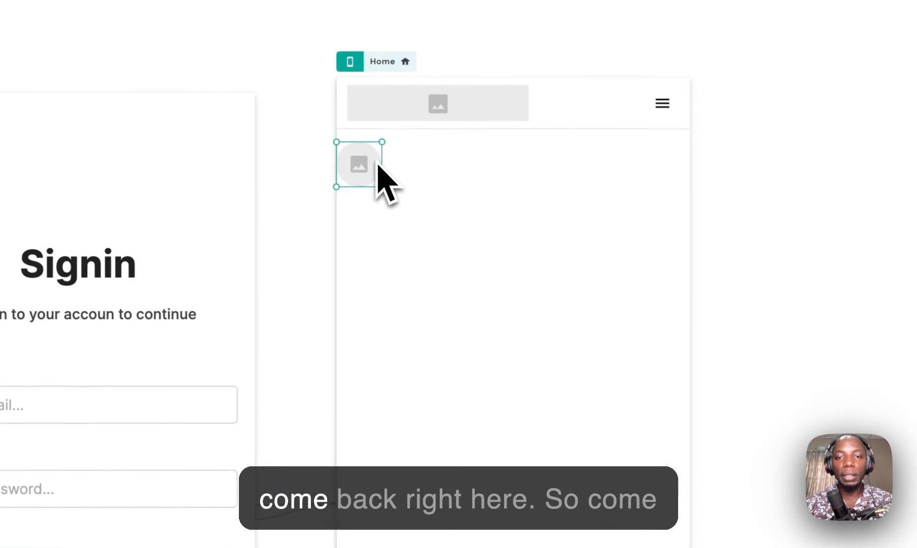
{"action": "left_click_drag", "start_coordinate": [507, 101], "coordinate": [516, 225]}
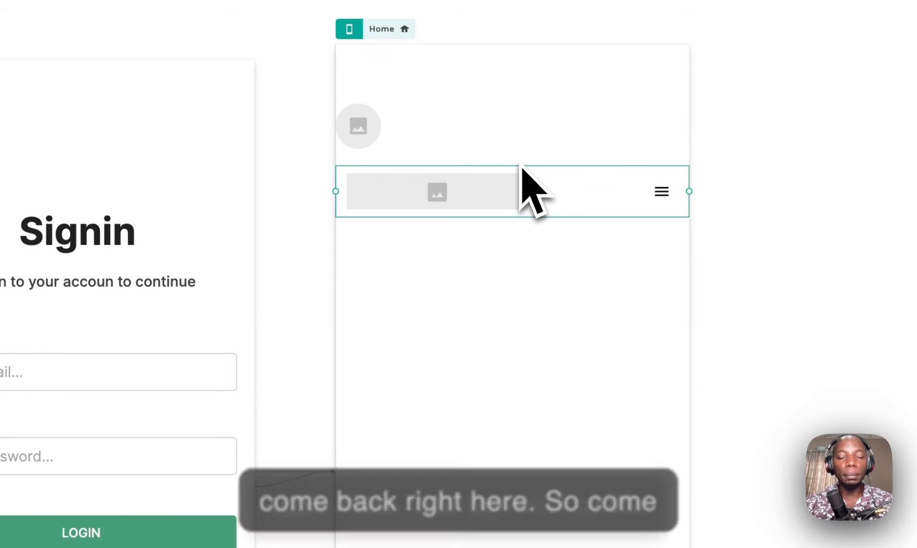
{"action": "left_click_drag", "start_coordinate": [533, 185], "coordinate": [550, 464]}
{"action": "scroll", "coordinate": [550, 464], "scroll_direction": "down", "scroll_amount": 5}
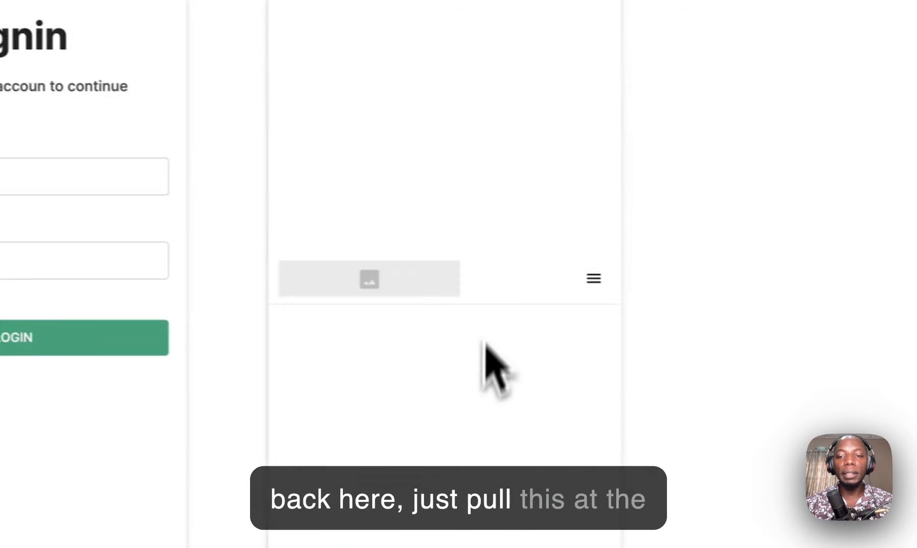
{"action": "scroll", "coordinate": [464, 112], "scroll_direction": "up", "scroll_amount": 3}
{"action": "left_click_drag", "start_coordinate": [467, 50], "coordinate": [547, 440]}
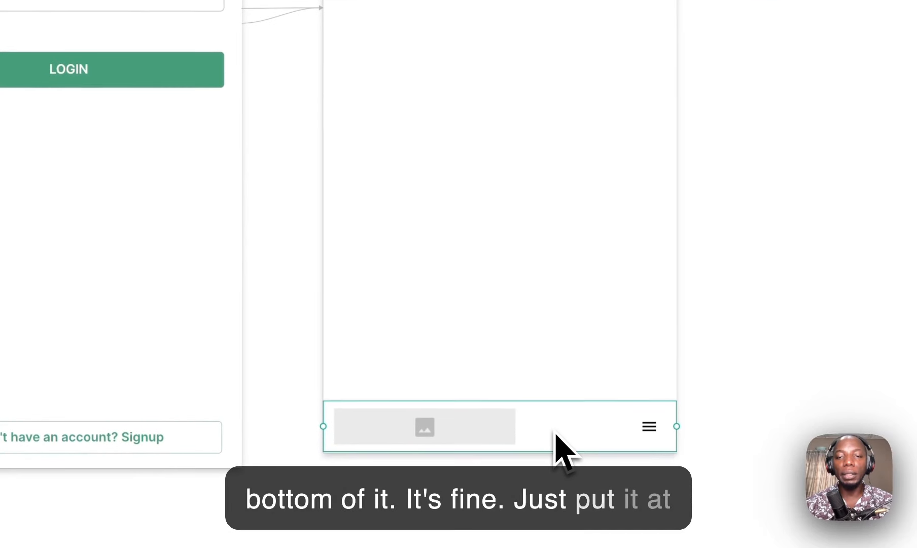
{"action": "scroll", "coordinate": [540, 390], "scroll_direction": "up", "scroll_amount": 3}
{"action": "scroll", "coordinate": [540, 390], "scroll_direction": "up", "scroll_amount": 6}
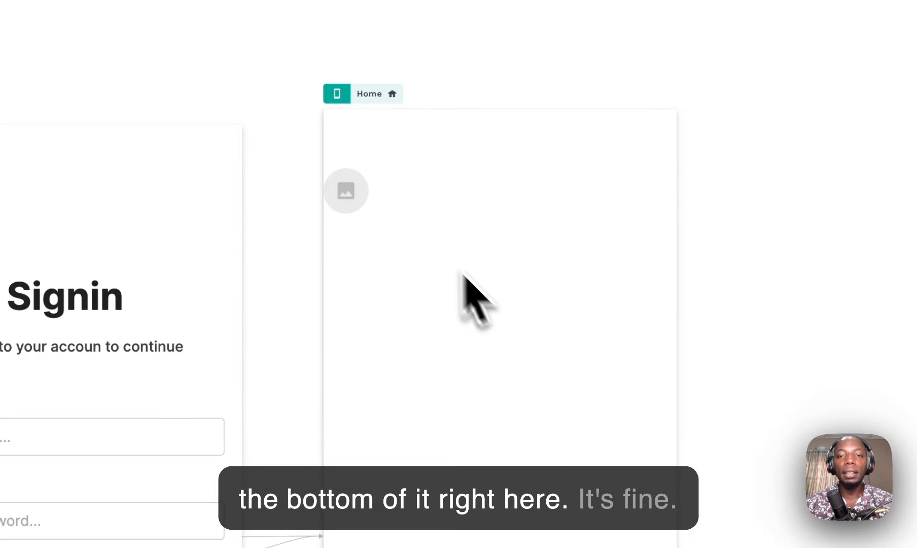
{"action": "left_click", "coordinate": [350, 193]}
{"action": "left_click_drag", "start_coordinate": [350, 171], "coordinate": [361, 147]}
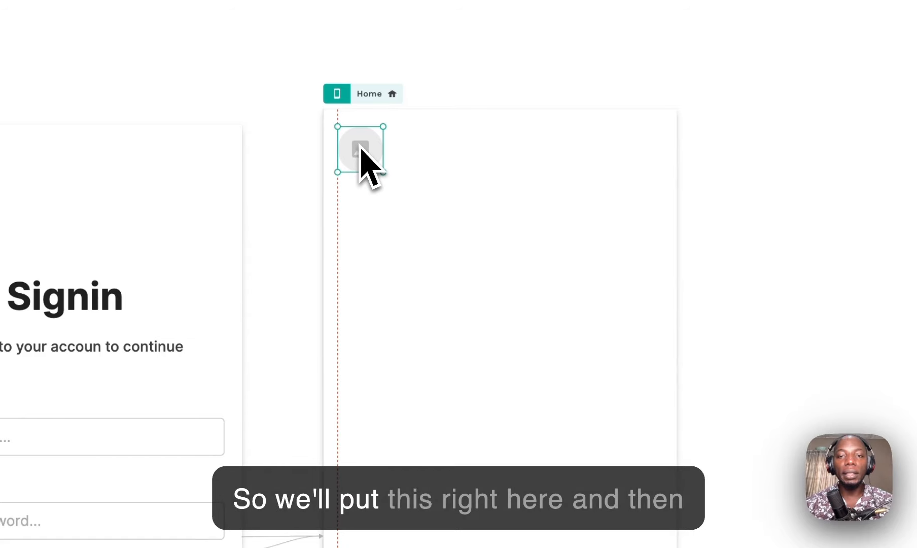
Step: Referencing the Visily three-dot icon, add an Icon component at the Home screen's top-right
{"action": "left_click", "coordinate": [624, 41]}
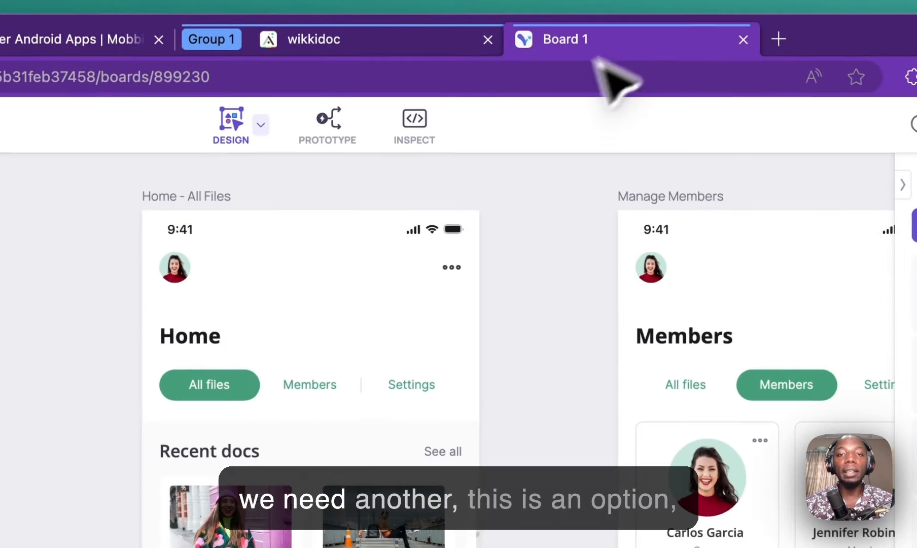
{"action": "left_click", "coordinate": [455, 268]}
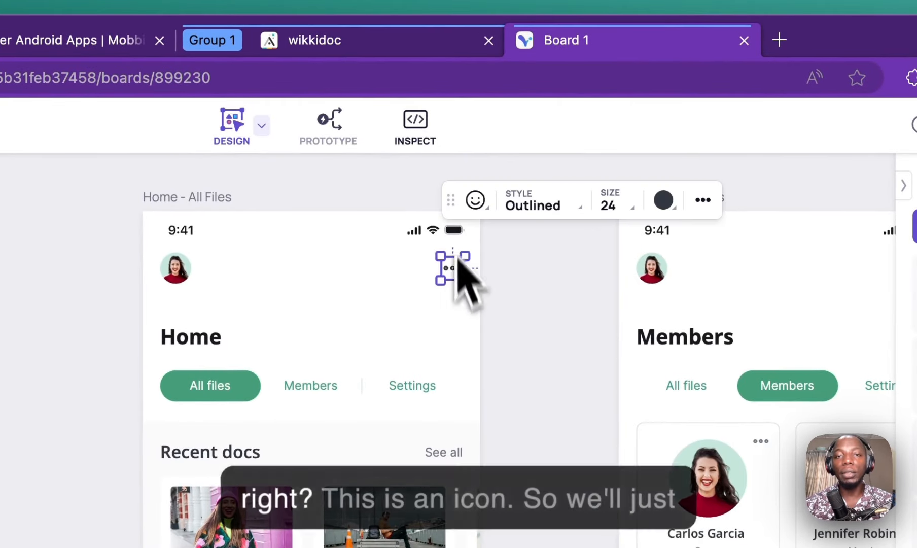
{"action": "left_click", "coordinate": [413, 45]}
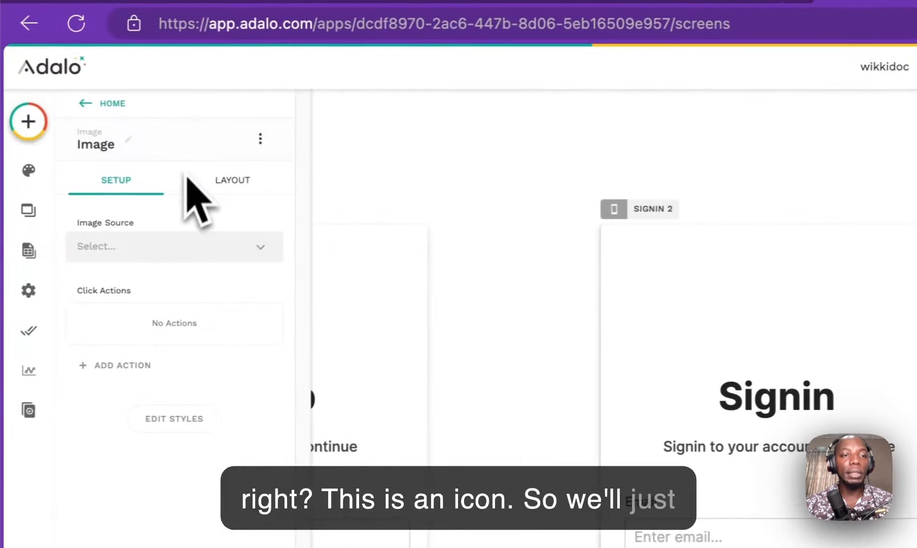
{"action": "left_click", "coordinate": [38, 119]}
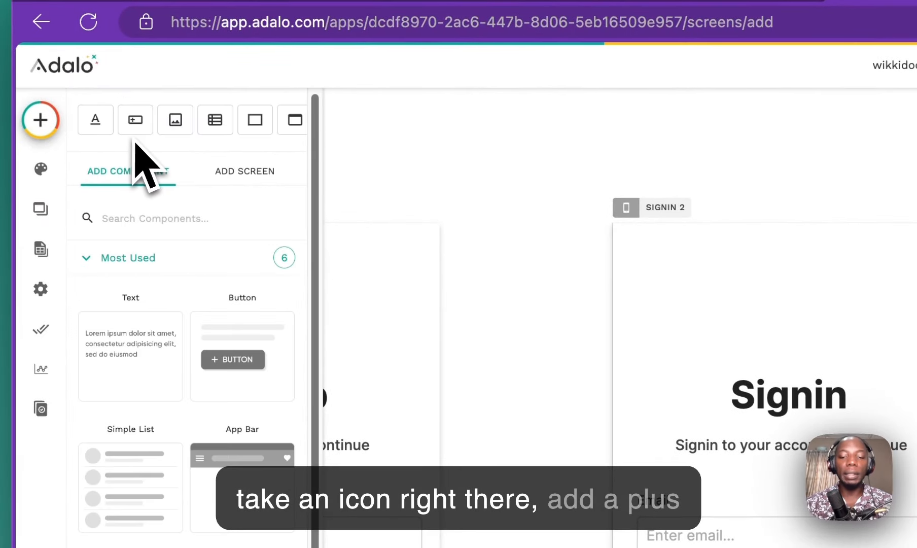
{"action": "type", "text": "icon"}
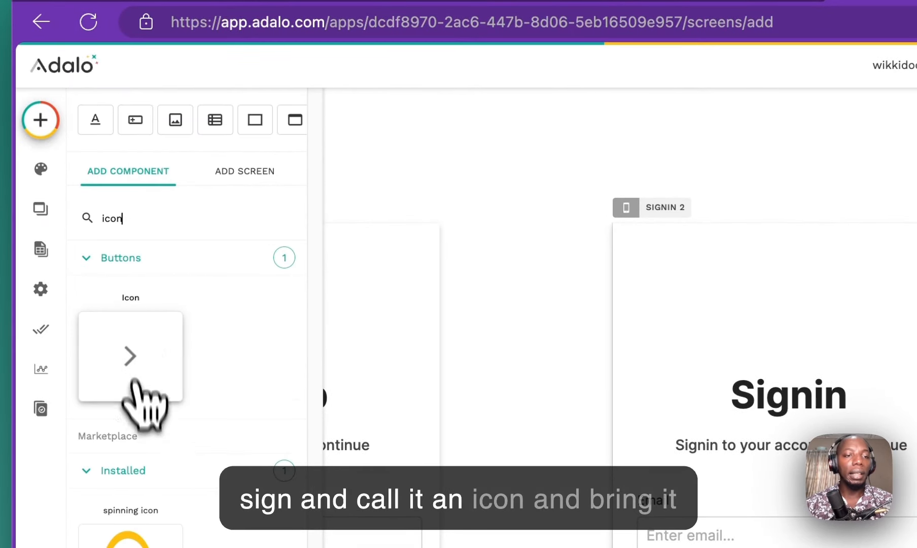
{"action": "left_click_drag", "start_coordinate": [129, 355], "coordinate": [916, 242]}
{"action": "left_click_drag", "start_coordinate": [636, 251], "coordinate": [638, 252]}
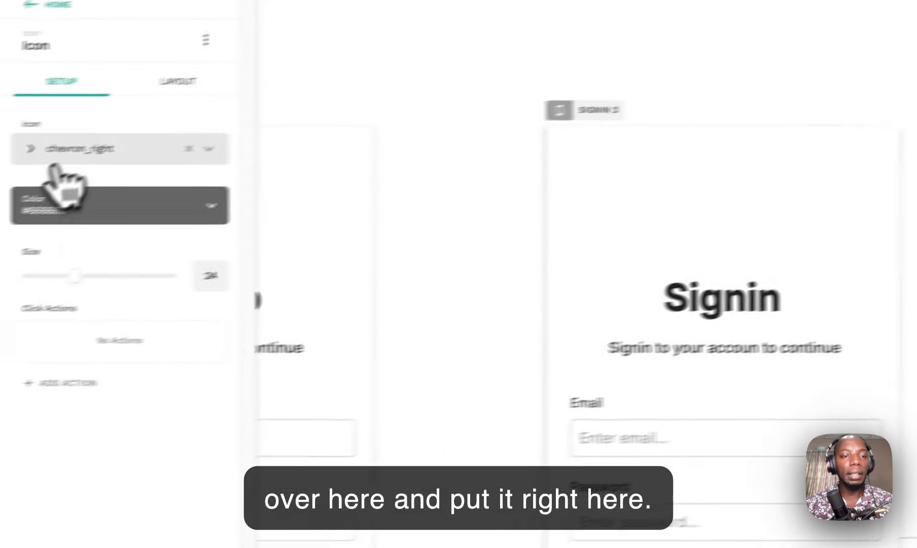
Step: Open the chevron_right icon's graphic picker and scroll through the icon grid
{"action": "left_click", "coordinate": [55, 161]}
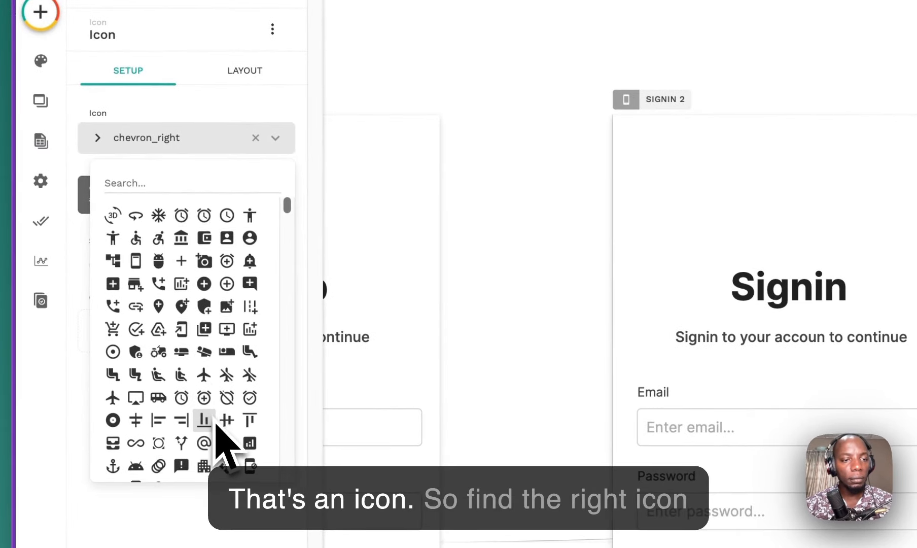
{"action": "scroll", "coordinate": [216, 425], "scroll_direction": "down", "scroll_amount": 5}
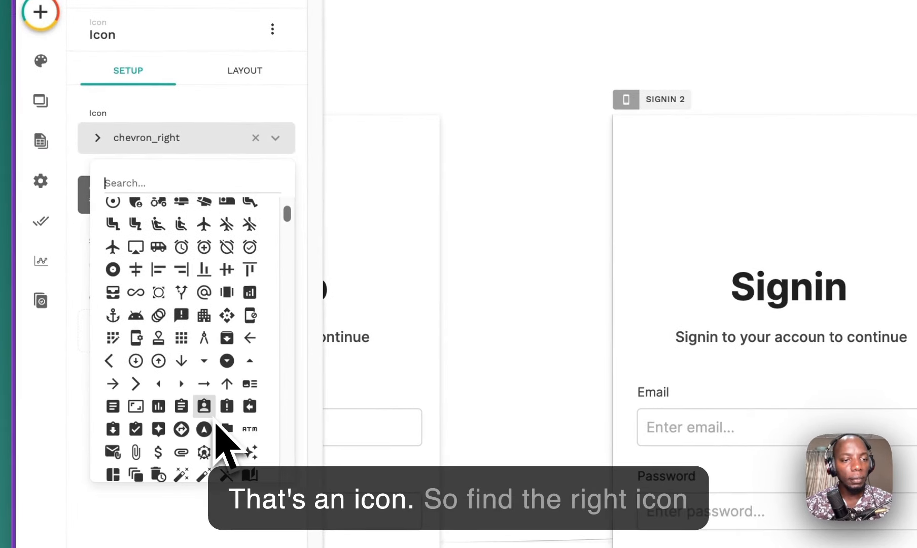
{"action": "left_click", "coordinate": [91, 179]}
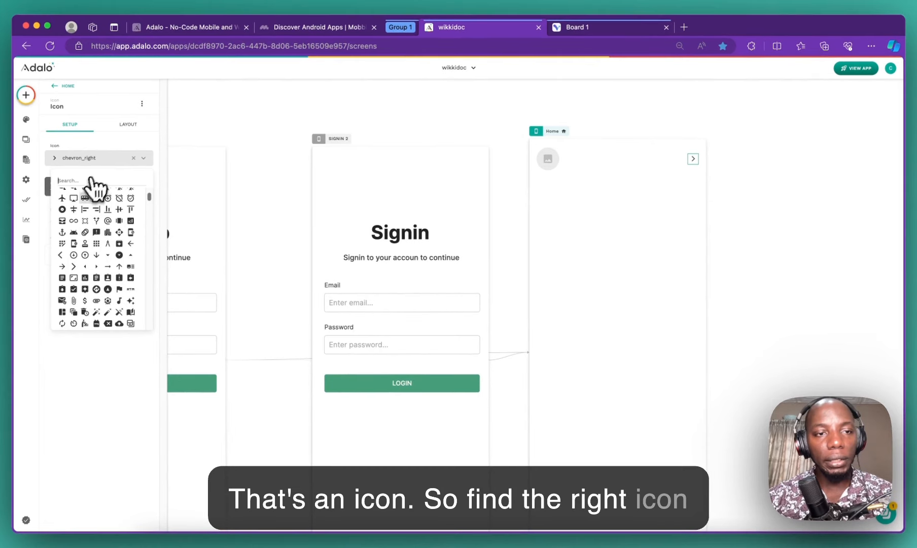
{"action": "scroll", "coordinate": [99, 255], "scroll_direction": "down", "scroll_amount": 3}
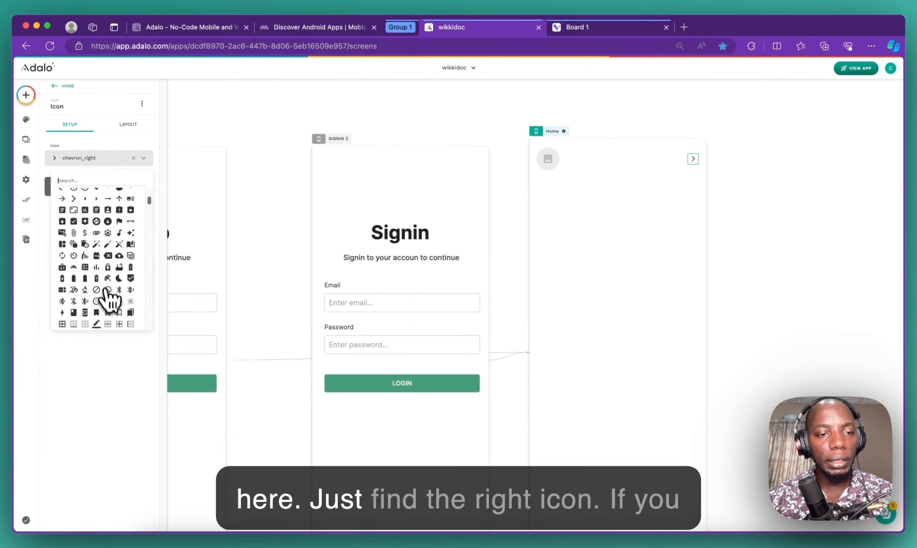
{"action": "scroll", "coordinate": [105, 315], "scroll_direction": "down", "scroll_amount": 3}
{"action": "scroll", "coordinate": [104, 294], "scroll_direction": "down", "scroll_amount": 3}
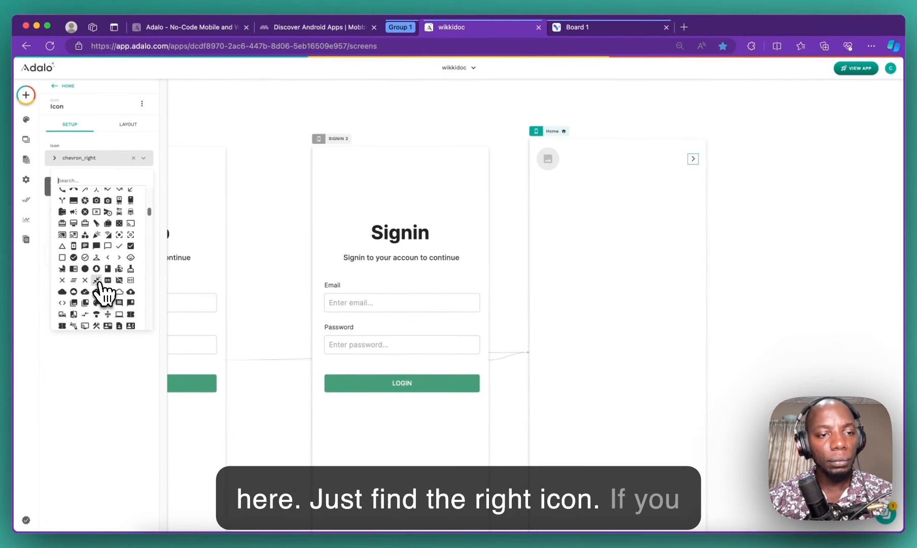
{"action": "scroll", "coordinate": [104, 292], "scroll_direction": "down", "scroll_amount": 3}
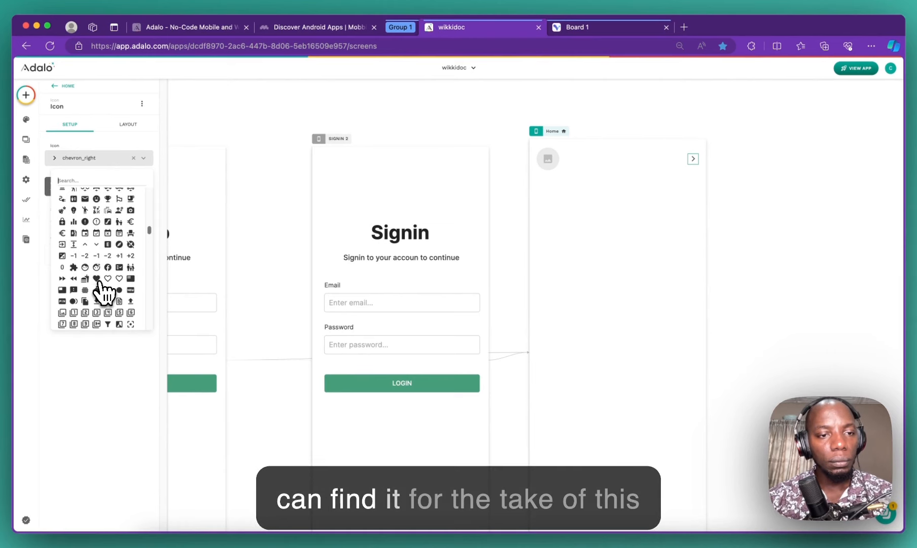
{"action": "scroll", "coordinate": [103, 292], "scroll_direction": "down", "scroll_amount": 4}
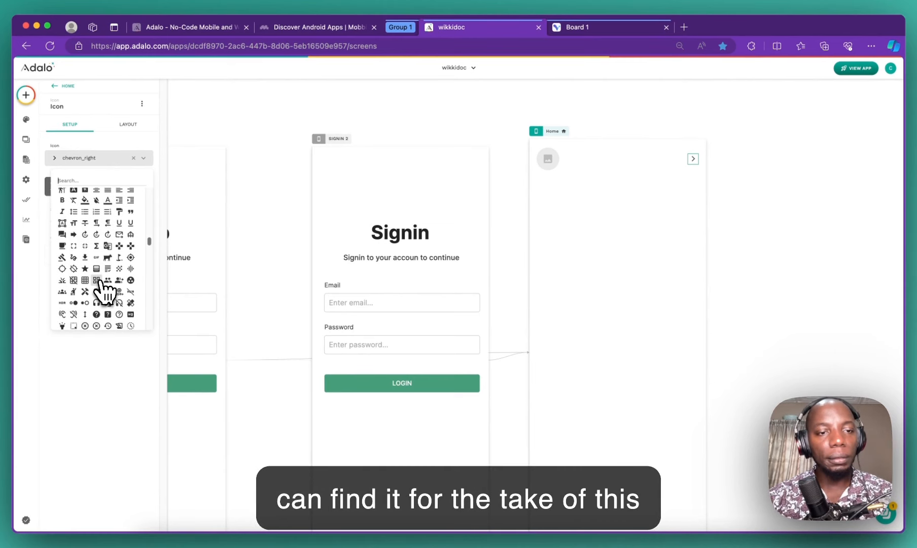
{"action": "scroll", "coordinate": [105, 289], "scroll_direction": "down", "scroll_amount": 5}
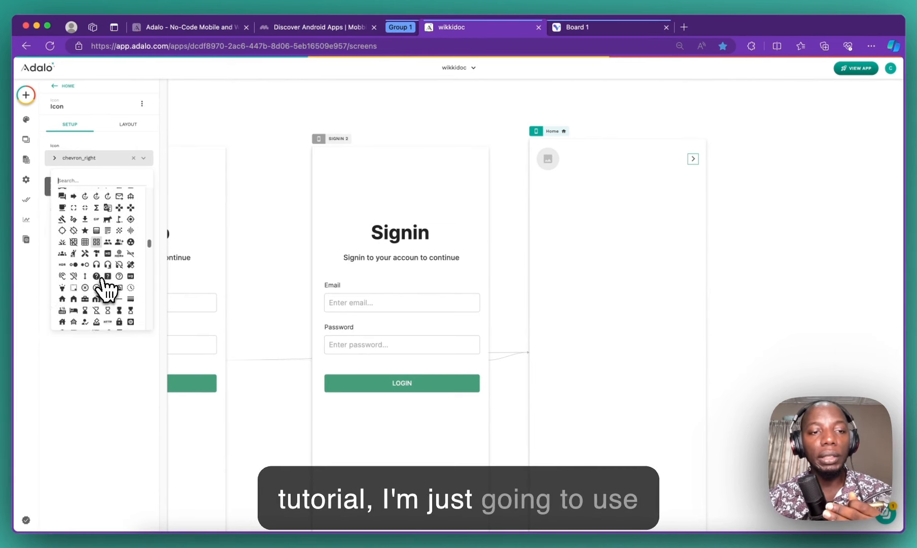
{"action": "scroll", "coordinate": [107, 287], "scroll_direction": "down", "scroll_amount": 3}
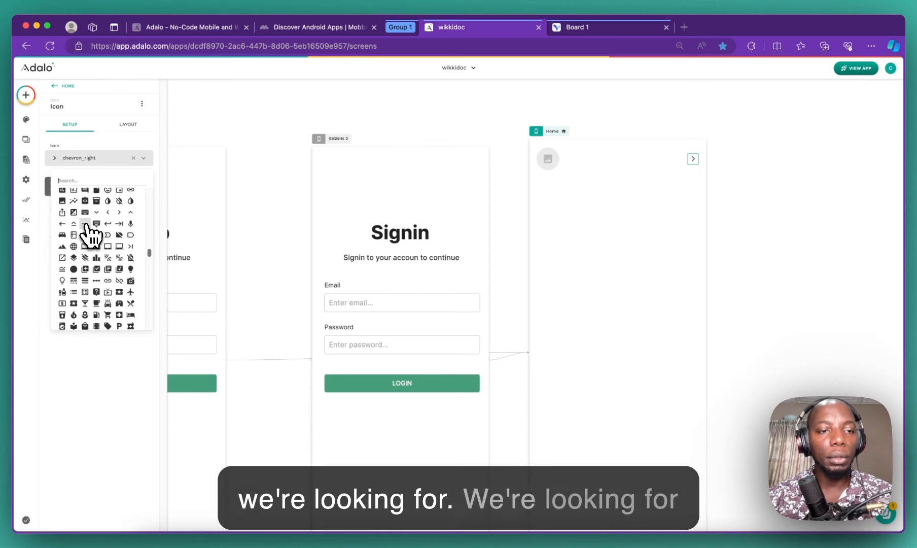
{"action": "scroll", "coordinate": [91, 234], "scroll_direction": "down", "scroll_amount": 2}
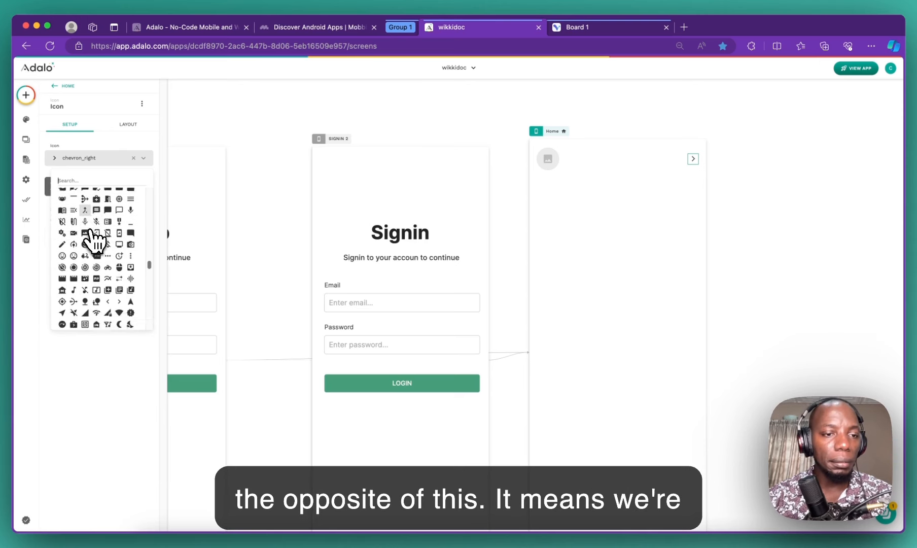
{"action": "scroll", "coordinate": [91, 235], "scroll_direction": "down", "scroll_amount": 4}
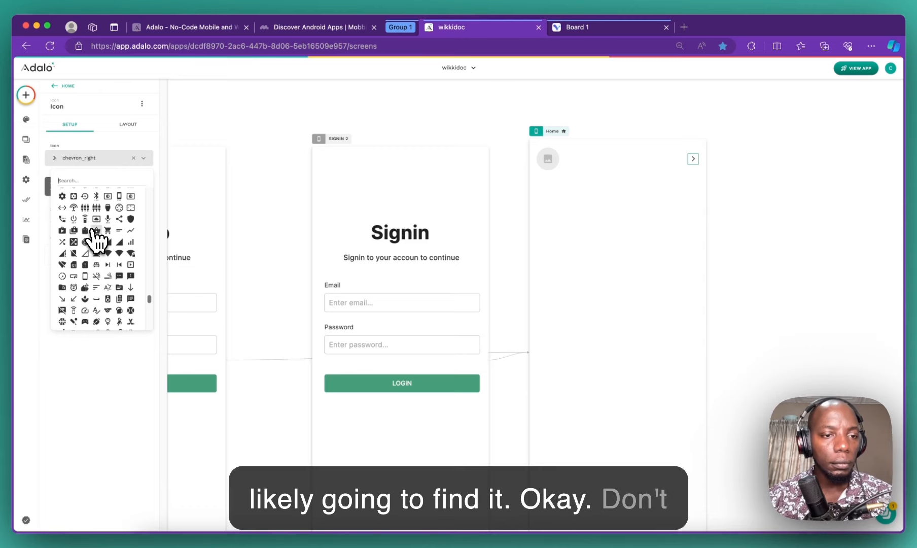
{"action": "scroll", "coordinate": [92, 235], "scroll_direction": "down", "scroll_amount": 3}
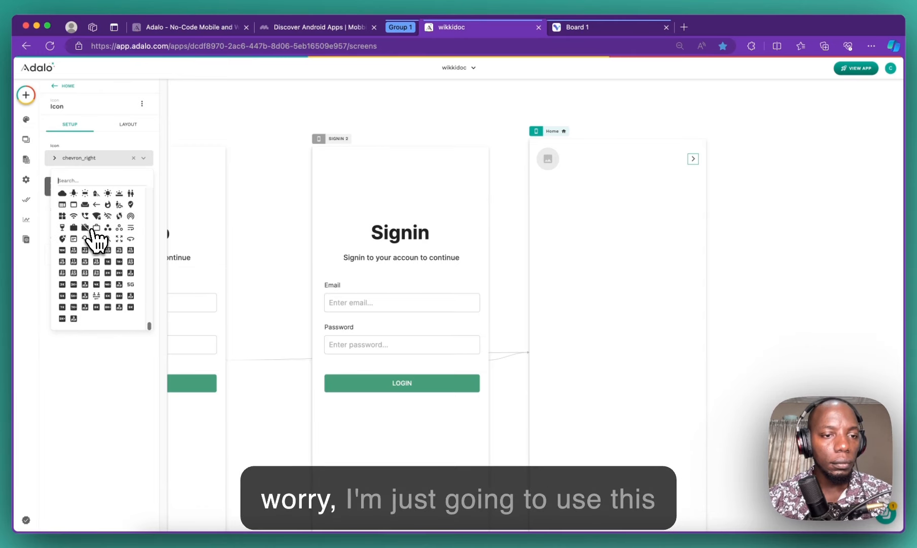
Step: Switch the Home icon to workspaces_outline, group it with the round image, and name the group 'user image plus'
{"action": "left_click", "coordinate": [119, 227]}
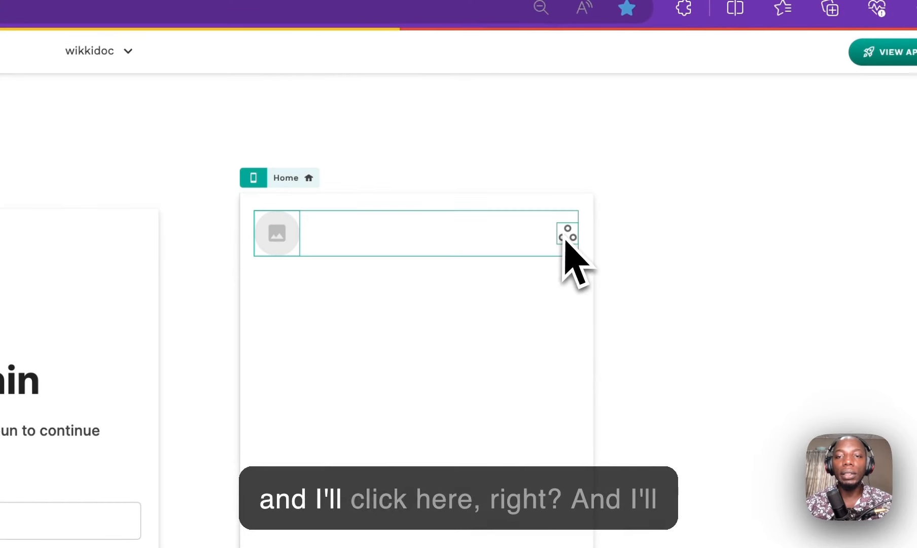
{"action": "left_click", "coordinate": [176, 247]}
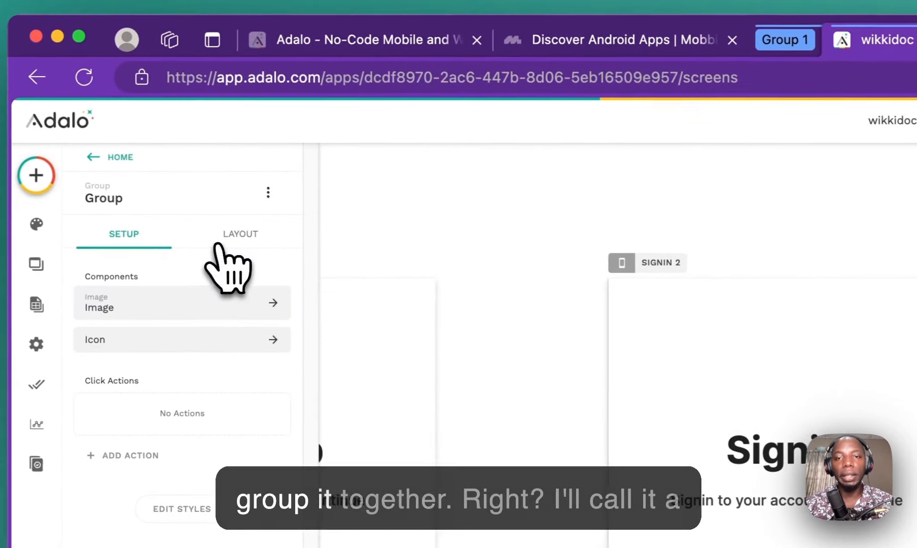
{"action": "left_click", "coordinate": [131, 199]}
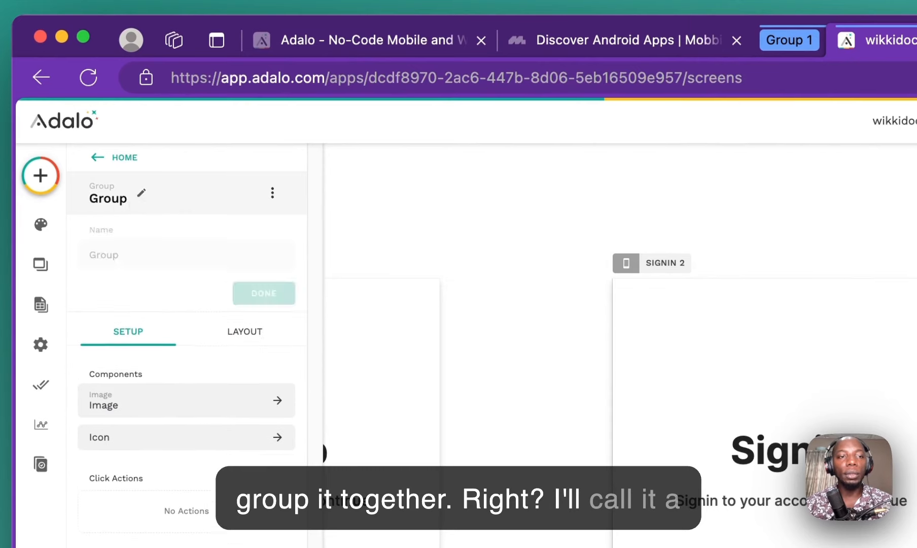
{"action": "double_click", "coordinate": [136, 258]}
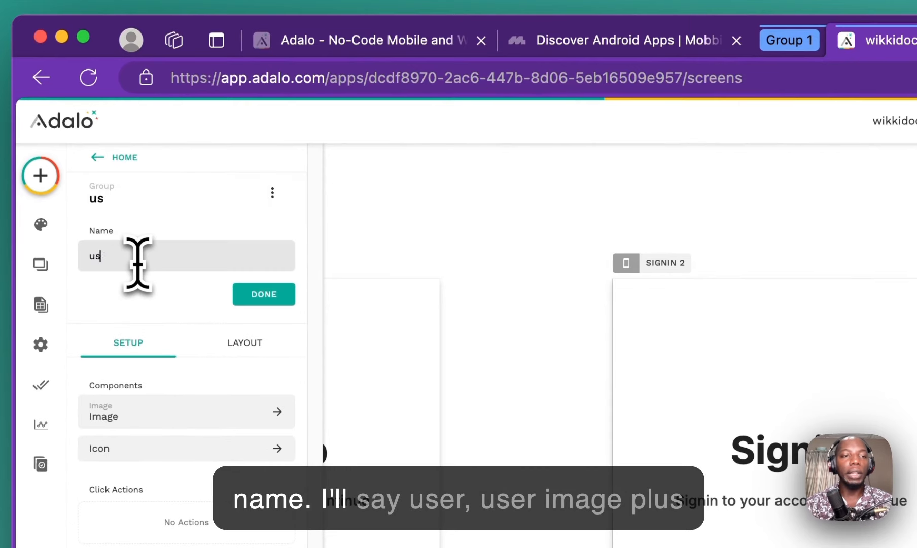
{"action": "type", "text": "user profi"}
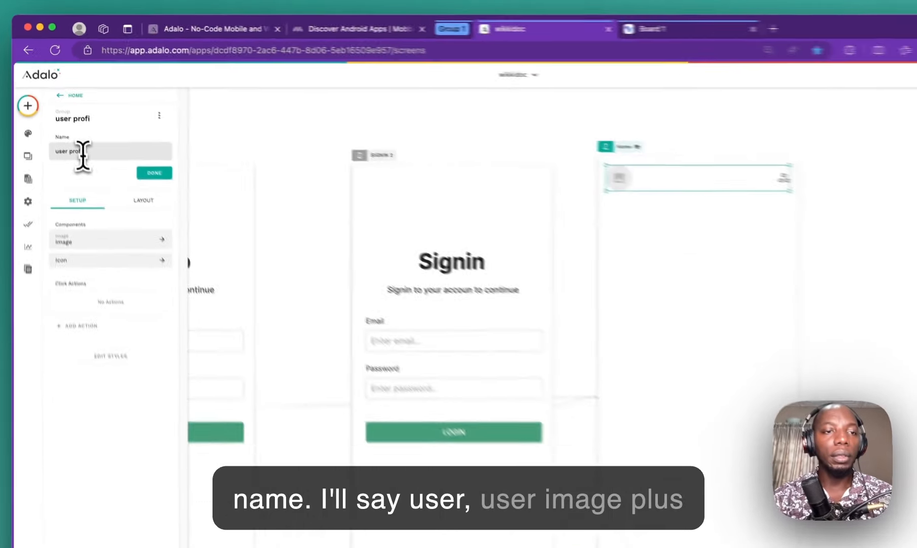
{"action": "key", "text": "BackSpace"}
{"action": "key", "text": "BackSpace"}
{"action": "key", "text": "BackSpace"}
{"action": "key", "text": "BackSpace"}
{"action": "key", "text": "BackSpace"}
{"action": "type", "text": "image"}
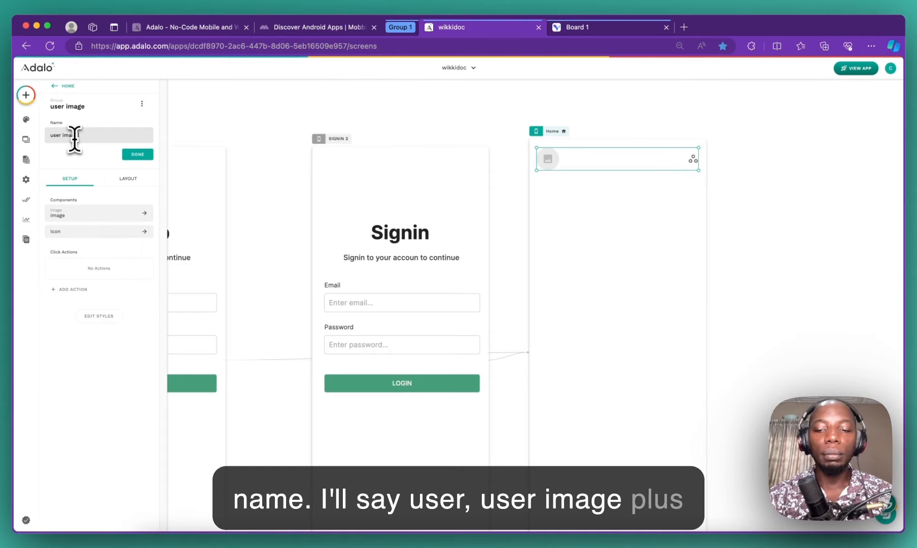
{"action": "type", "text": " plus icon"}
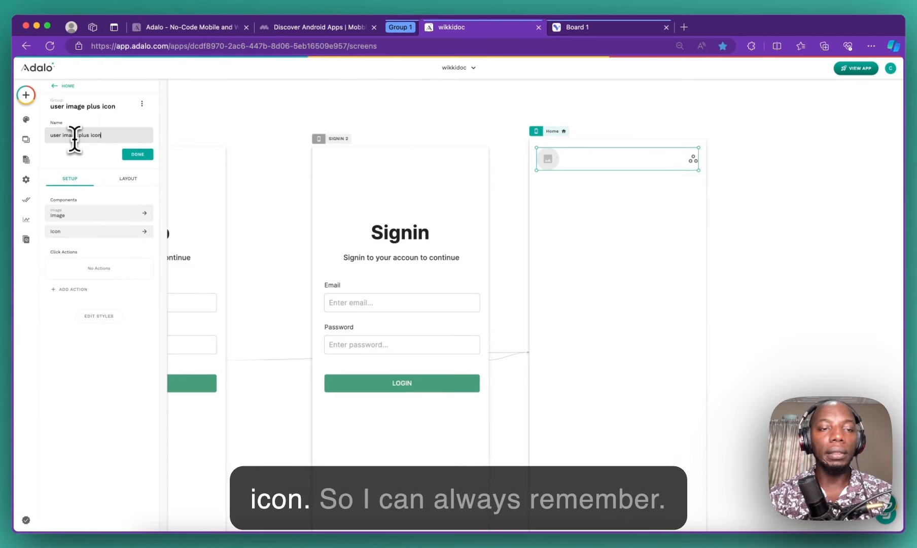
{"action": "left_click", "coordinate": [736, 117]}
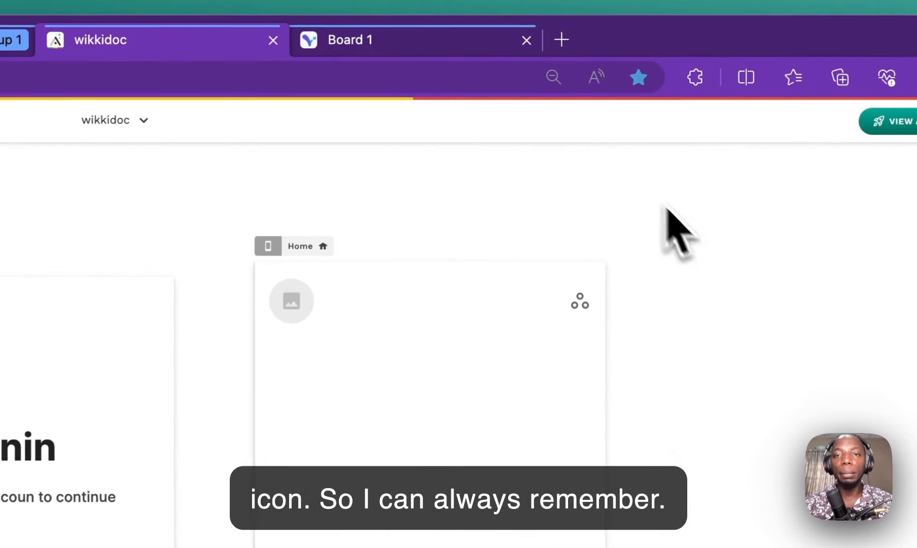
{"action": "left_click", "coordinate": [584, 27]}
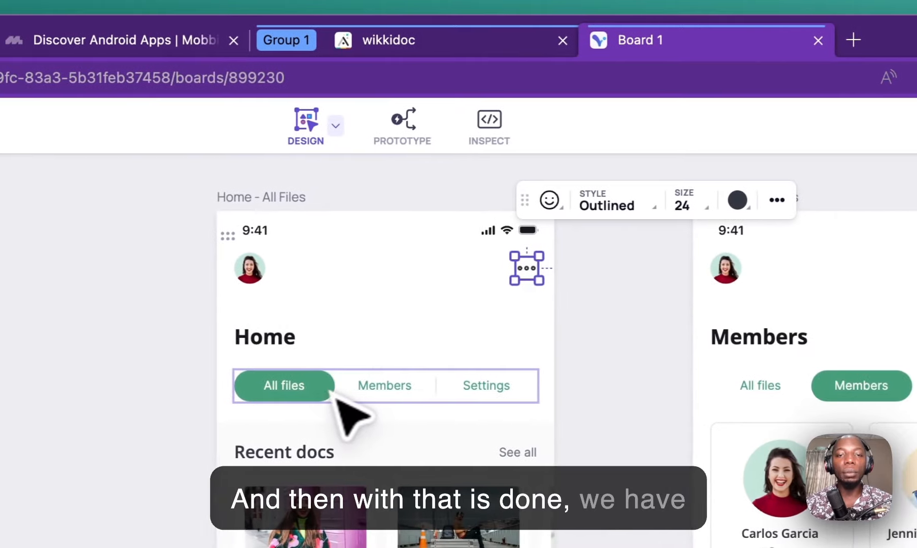
{"action": "left_click", "coordinate": [88, 399]}
{"action": "left_click", "coordinate": [332, 398]}
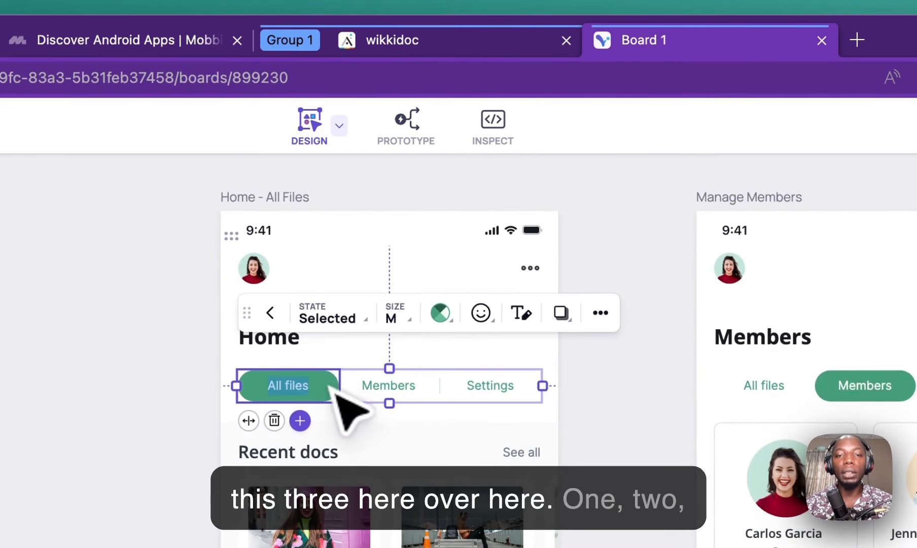
{"action": "left_click", "coordinate": [391, 397]}
{"action": "left_click", "coordinate": [484, 396]}
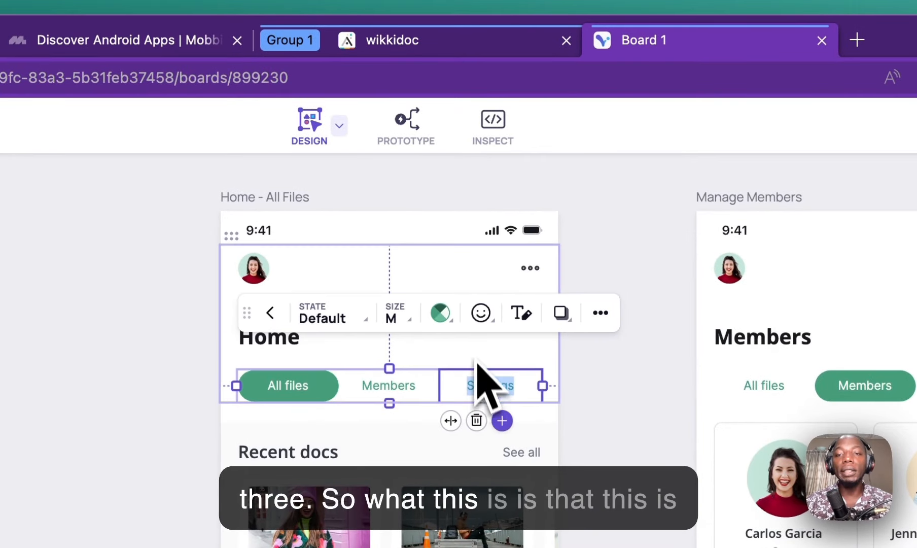
{"action": "scroll", "coordinate": [477, 361], "scroll_direction": "down", "scroll_amount": 2}
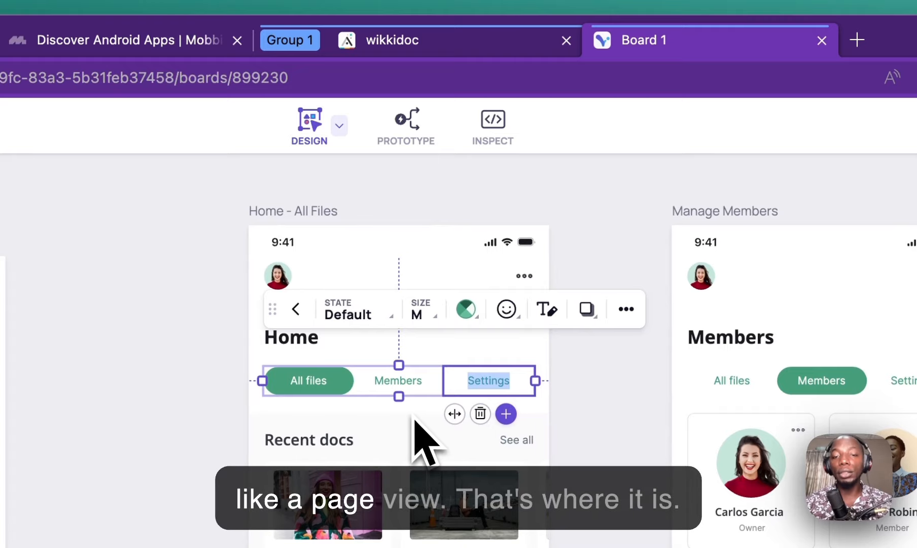
{"action": "left_click", "coordinate": [564, 407]}
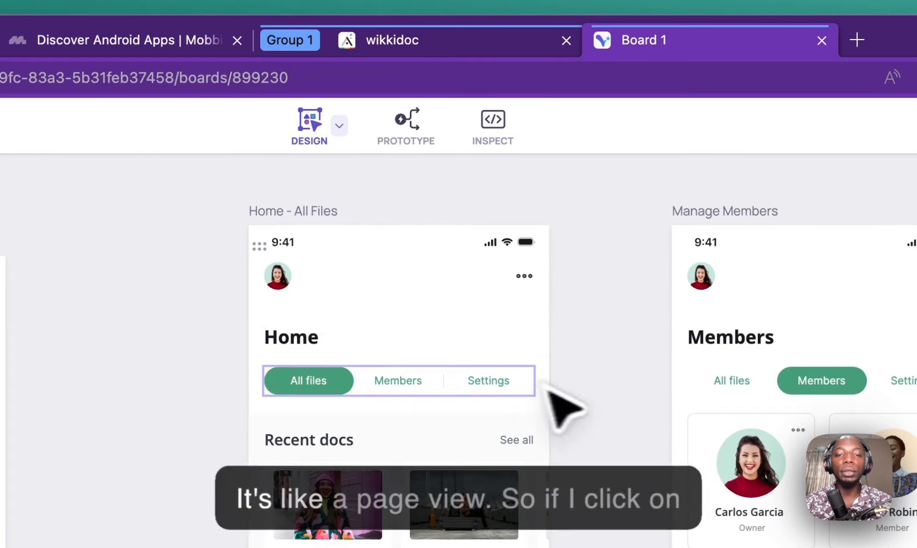
{"action": "left_click", "coordinate": [341, 388]}
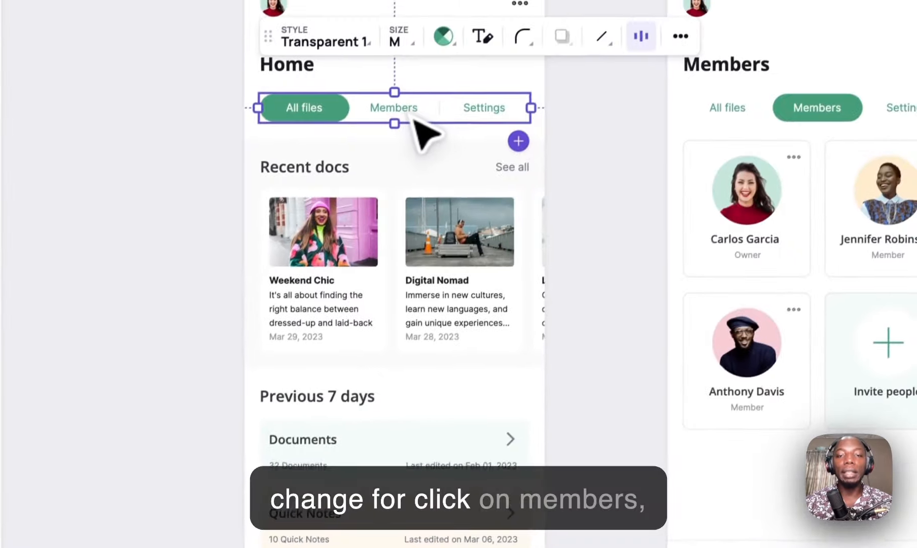
{"action": "double_click", "coordinate": [414, 116]}
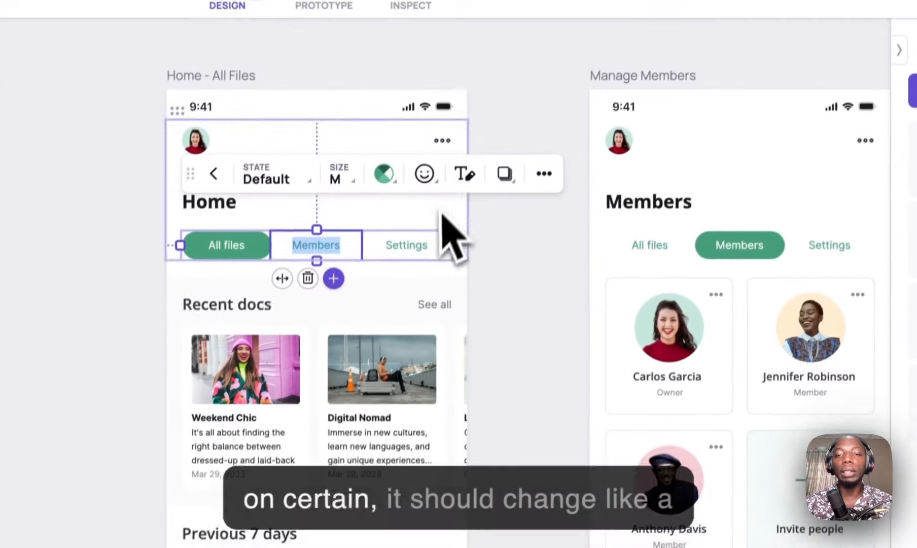
{"action": "left_click", "coordinate": [426, 258]}
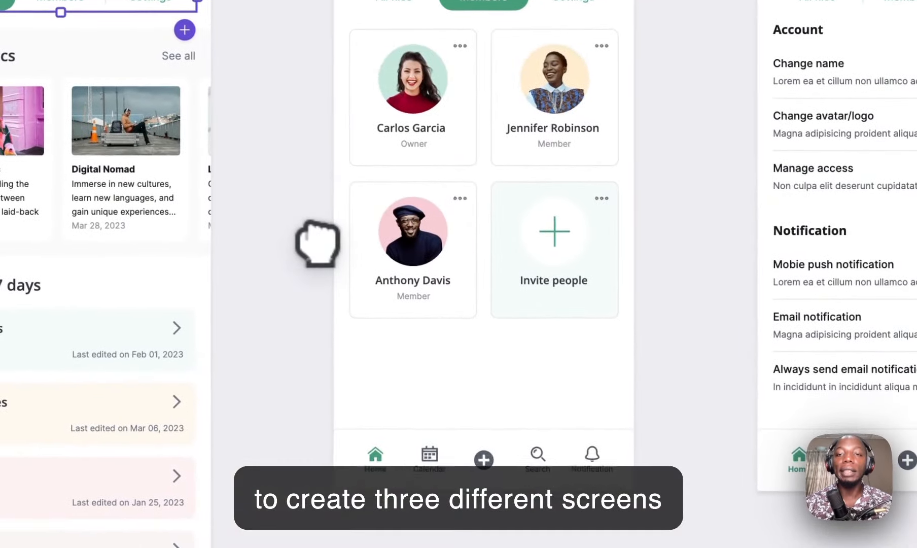
{"action": "scroll", "coordinate": [317, 244], "scroll_direction": "down", "scroll_amount": 1}
{"action": "left_click_drag", "start_coordinate": [122, 190], "coordinate": [358, 256]}
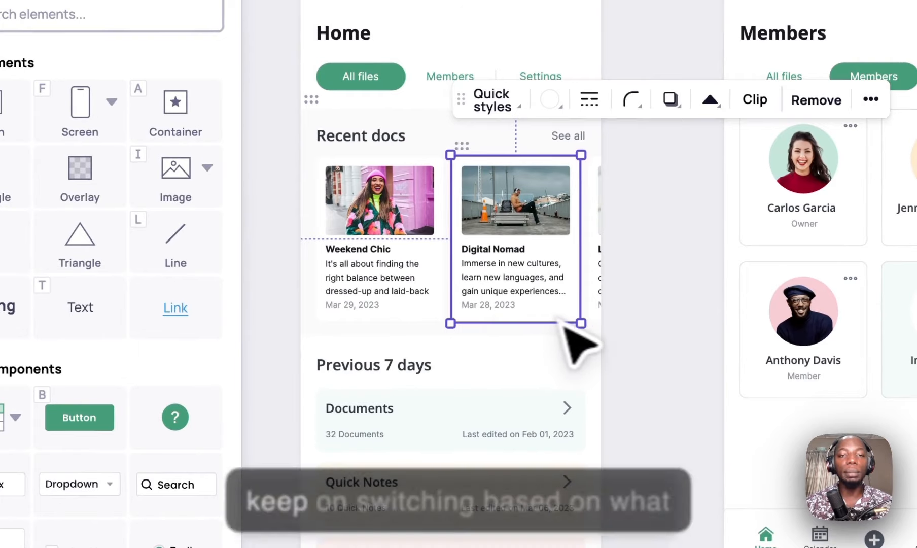
{"action": "left_click", "coordinate": [650, 249]}
{"action": "left_click_drag", "start_coordinate": [649, 231], "coordinate": [709, 308]}
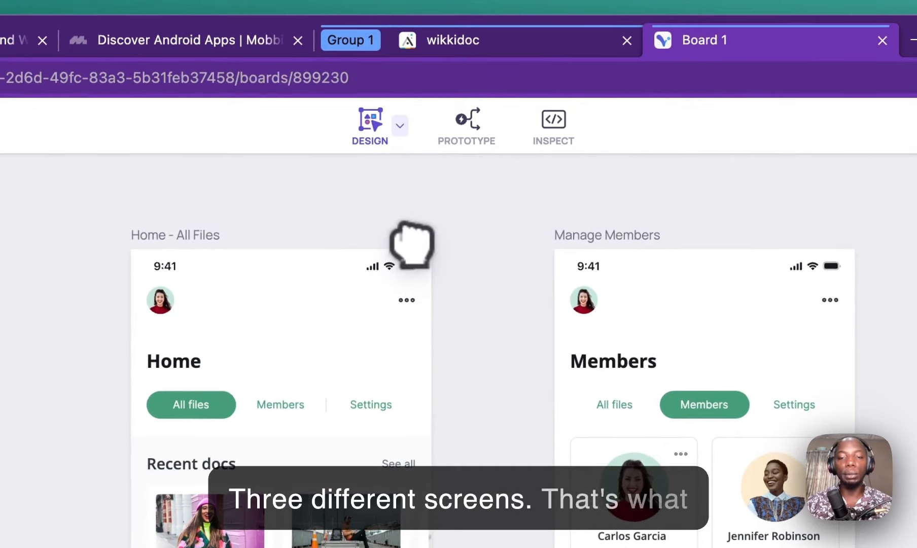
{"action": "left_click", "coordinate": [548, 38]}
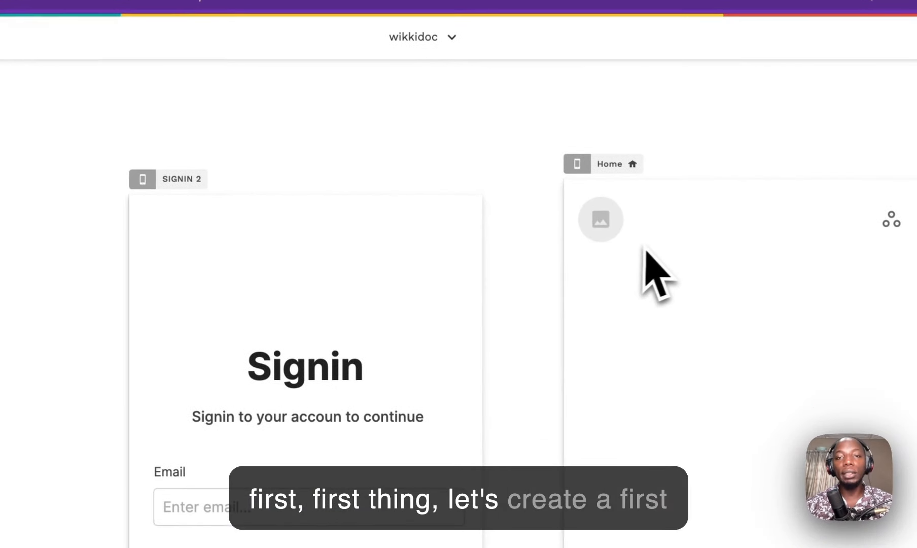
Step: Drag a new Button component onto the Home screen
{"action": "left_click", "coordinate": [37, 136]}
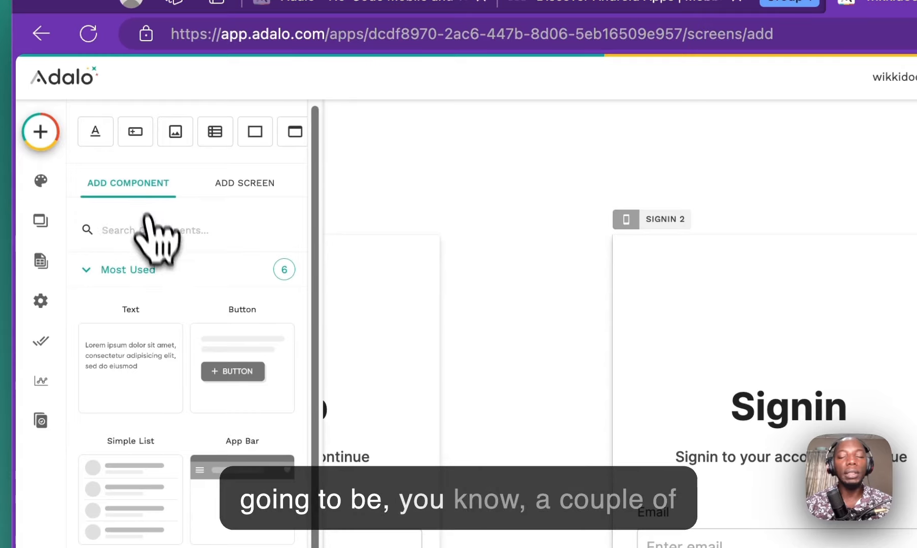
{"action": "left_click", "coordinate": [574, 45]}
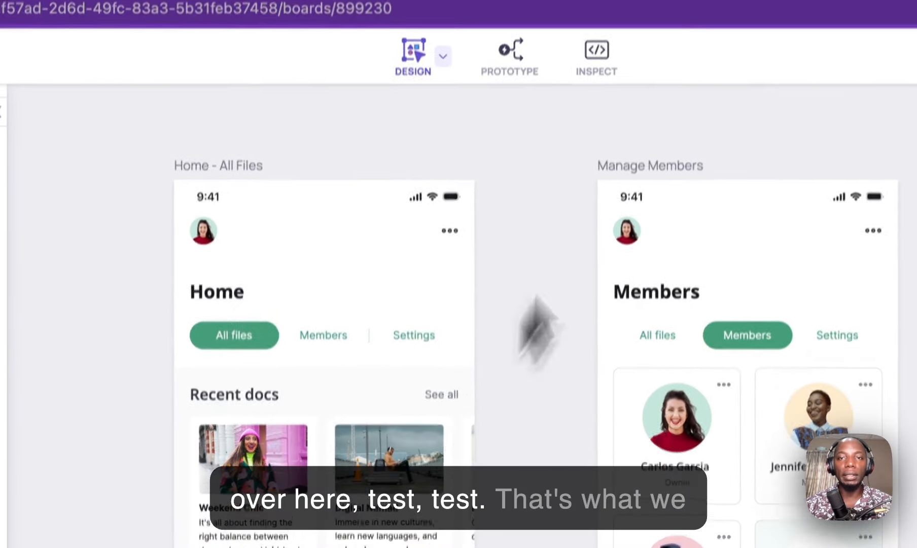
{"action": "left_click", "coordinate": [626, 35]}
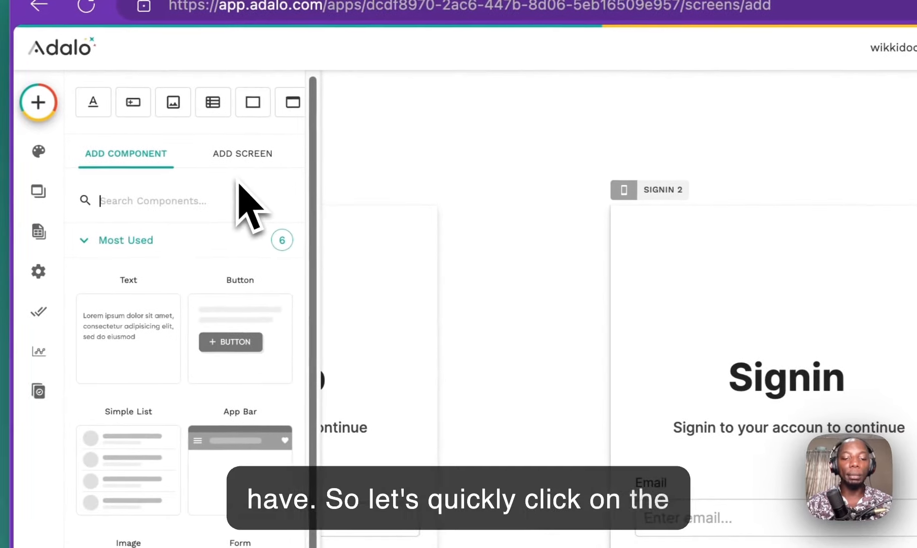
{"action": "type", "text": "but"}
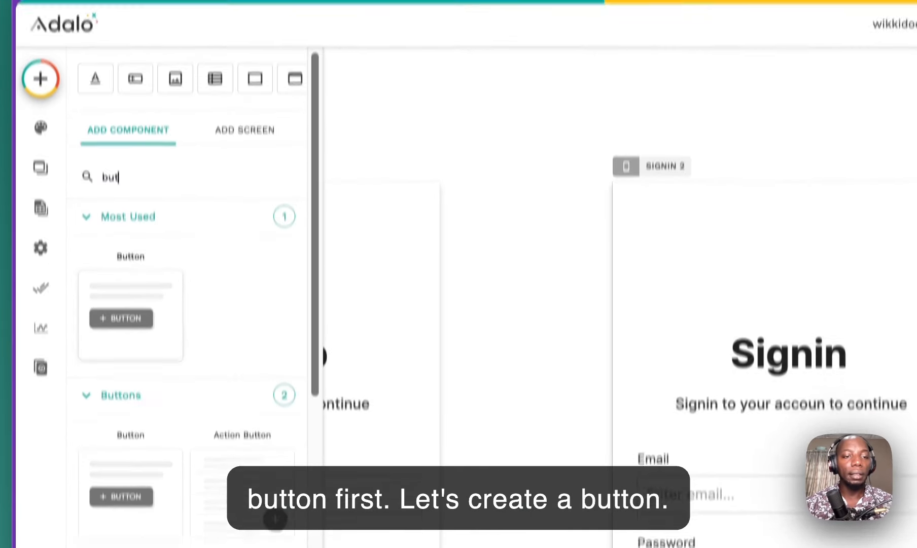
{"action": "left_click_drag", "start_coordinate": [137, 354], "coordinate": [394, 413]}
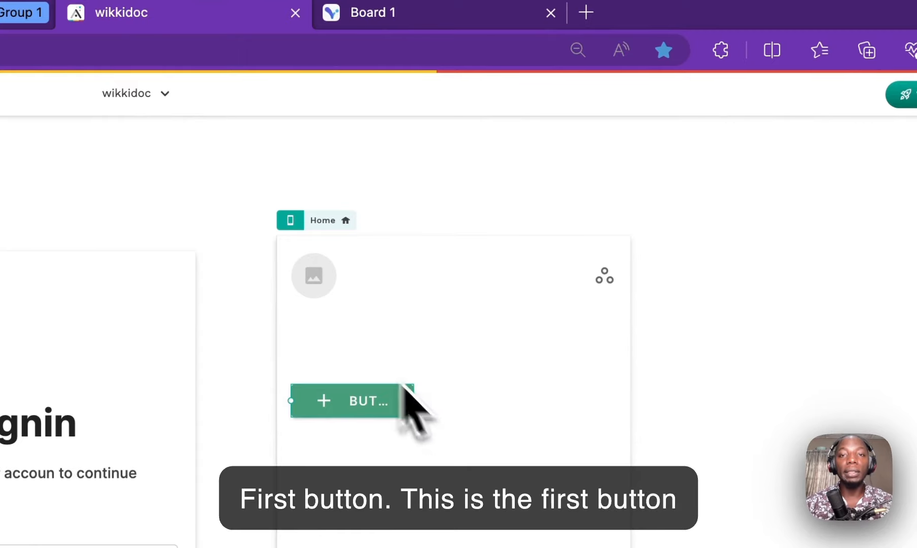
{"action": "left_click", "coordinate": [431, 12]}
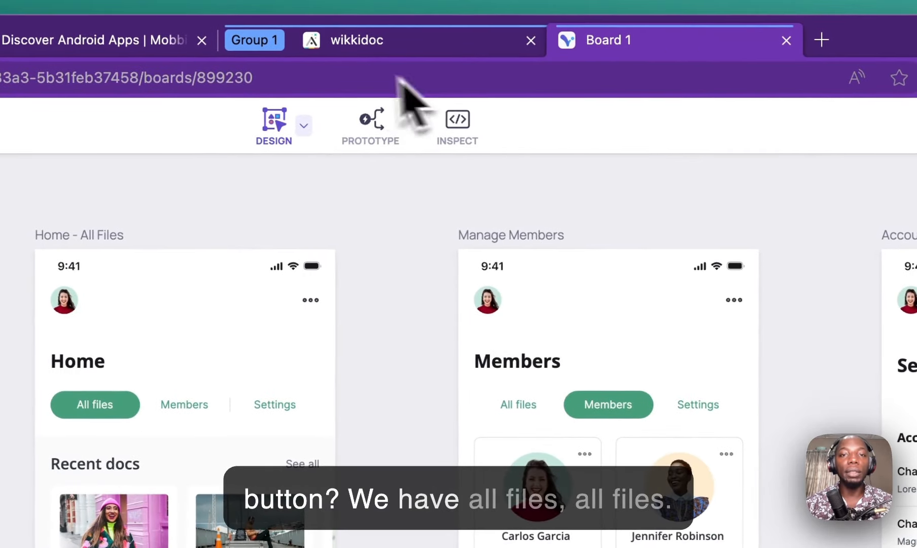
{"action": "left_click", "coordinate": [378, 47]}
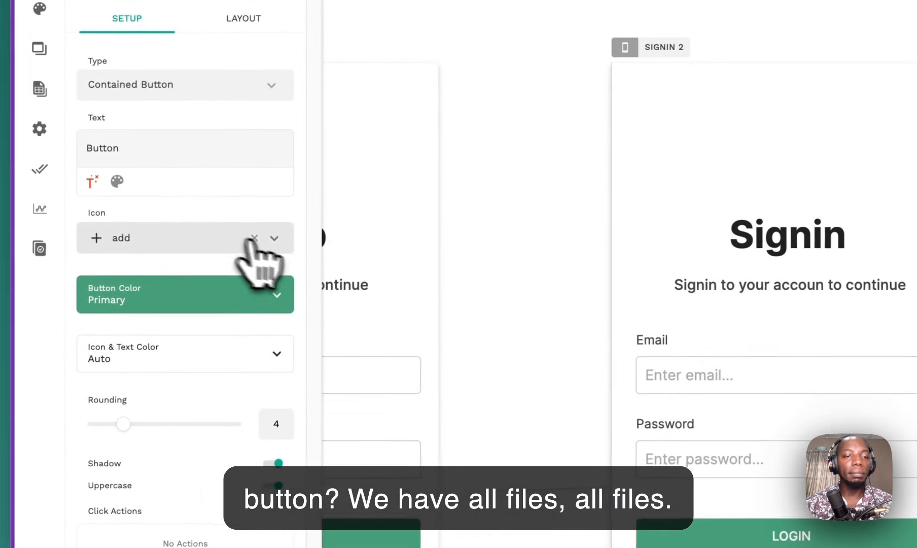
Step: Remove the button's icon, label it 'All files', and turn off shadow and uppercase
{"action": "left_click", "coordinate": [254, 238]}
{"action": "left_click", "coordinate": [125, 150]}
{"action": "type", "text": "A"}
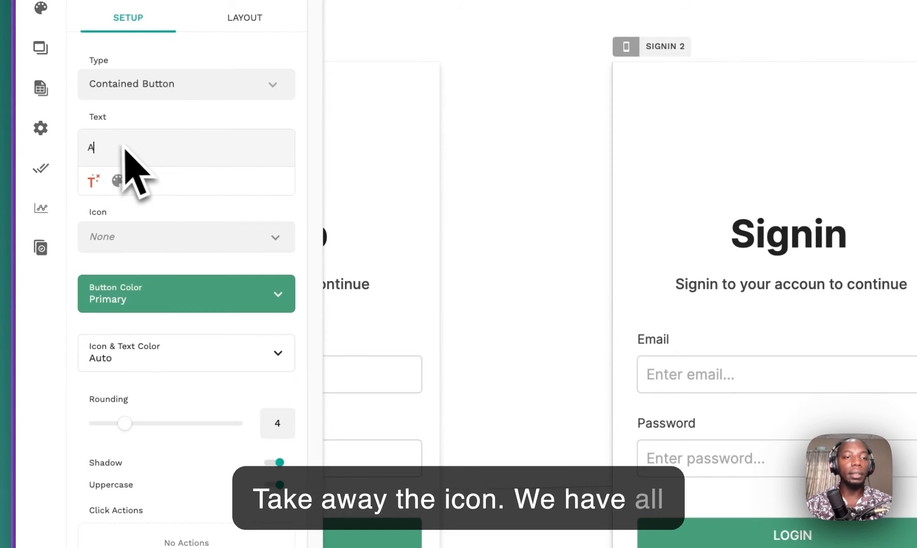
{"action": "type", "text": "ll fine"}
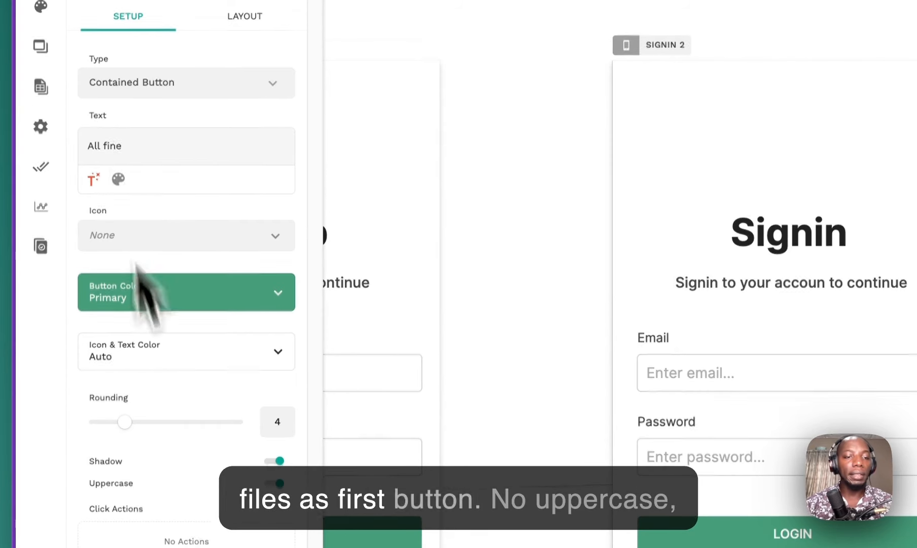
{"action": "scroll", "coordinate": [213, 365], "scroll_direction": "down", "scroll_amount": 3}
{"action": "left_click", "coordinate": [272, 393]}
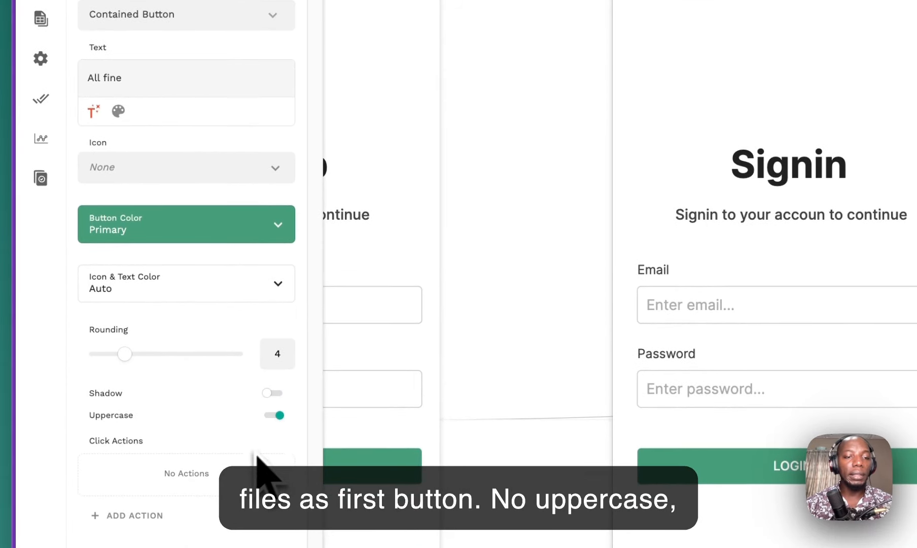
{"action": "left_click", "coordinate": [274, 416]}
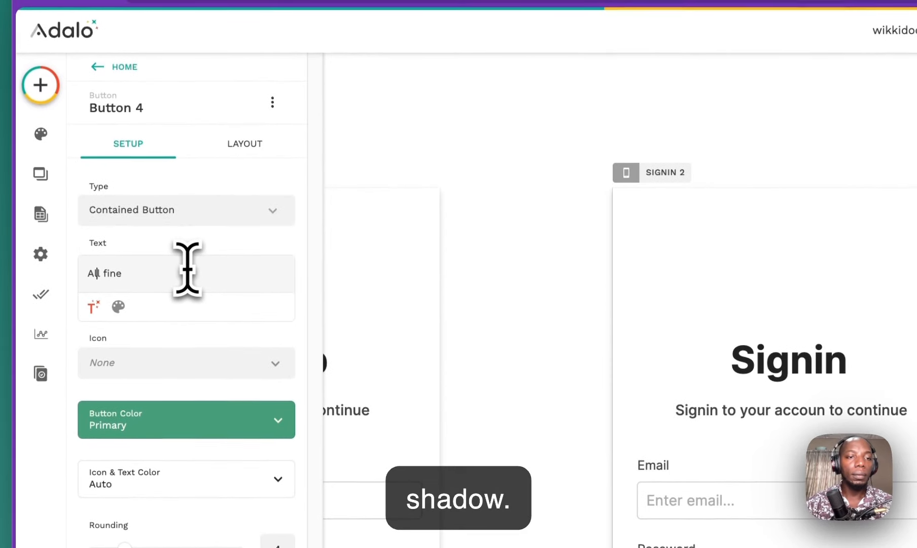
{"action": "key", "text": "Right"}
{"action": "key", "text": "Right"}
{"action": "key", "text": "Right"}
{"action": "key", "text": "Right"}
{"action": "key", "text": "Right"}
{"action": "key", "text": "Right"}
{"action": "key", "text": "BackSpace"}
{"action": "key", "text": "BackSpace"}
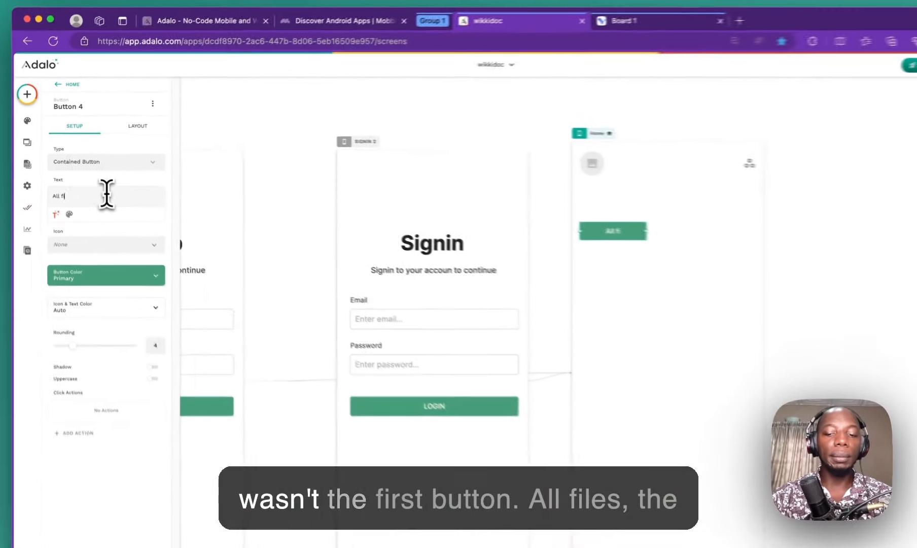
{"action": "type", "text": "les"}
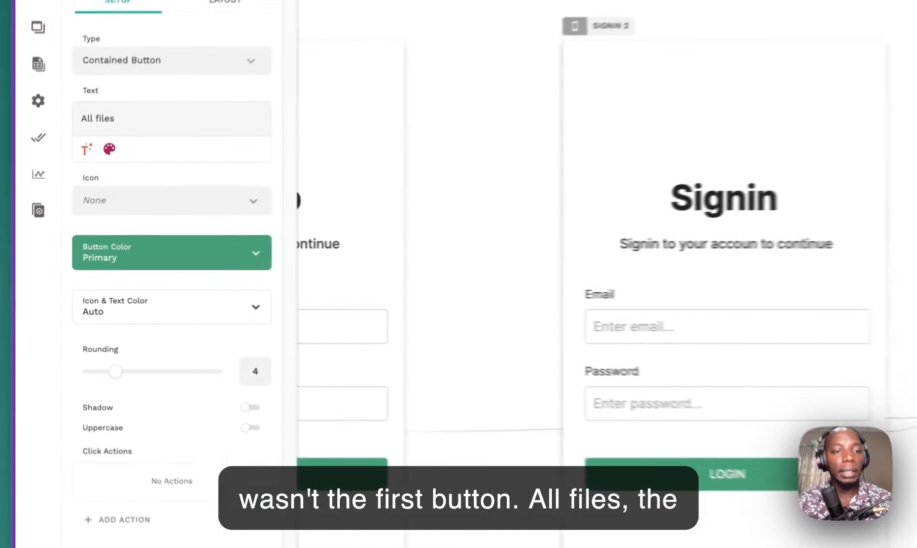
Step: Keep the Inter font and button type unchanged, and raise the corner rounding to 18
{"action": "left_click", "coordinate": [64, 206]}
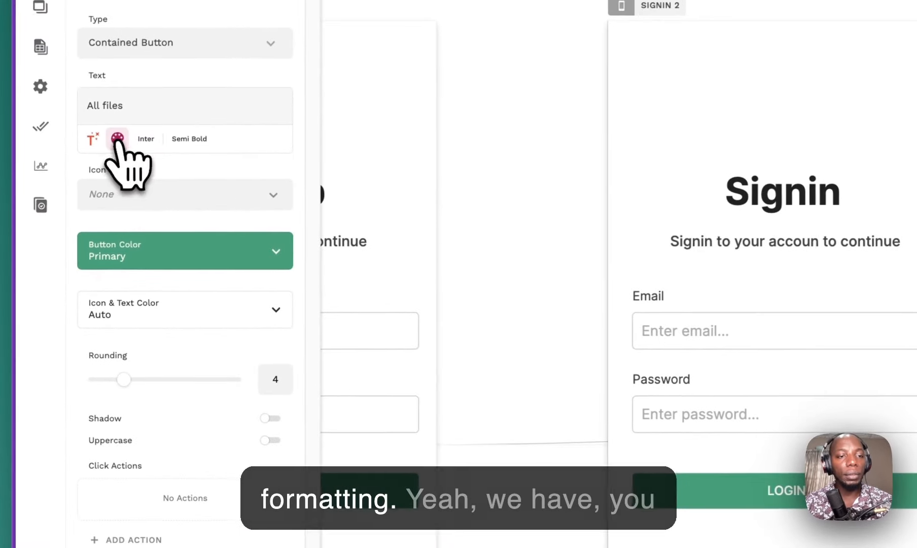
{"action": "left_click", "coordinate": [147, 138]}
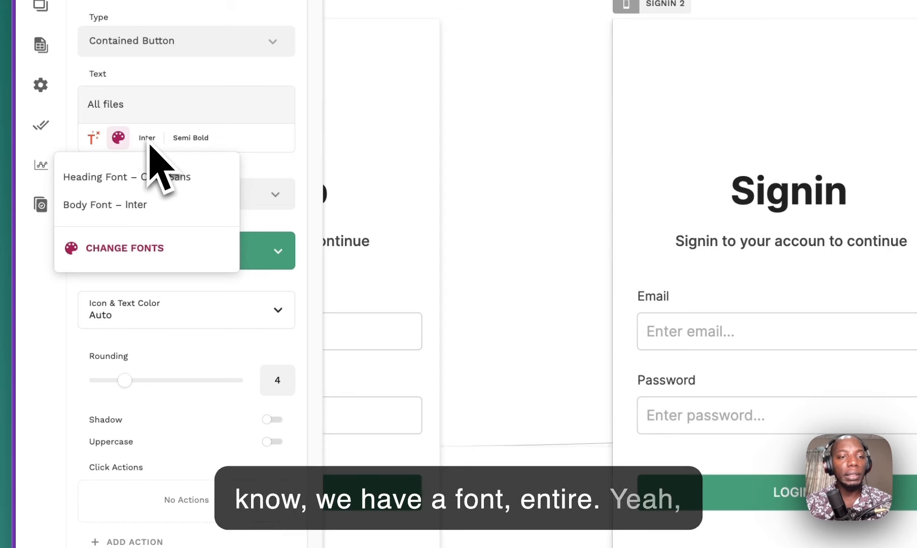
{"action": "left_click", "coordinate": [200, 138]}
{"action": "left_click", "coordinate": [157, 140]}
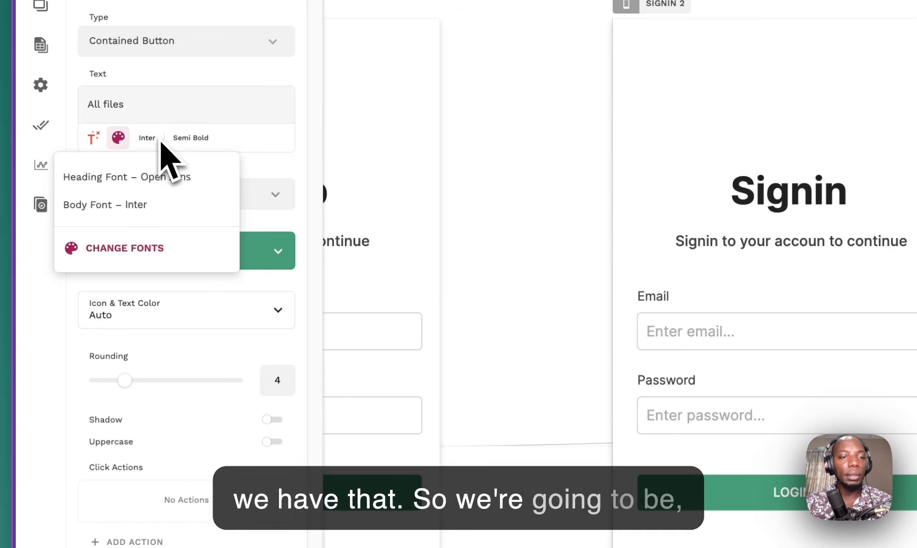
{"action": "left_click", "coordinate": [229, 144]}
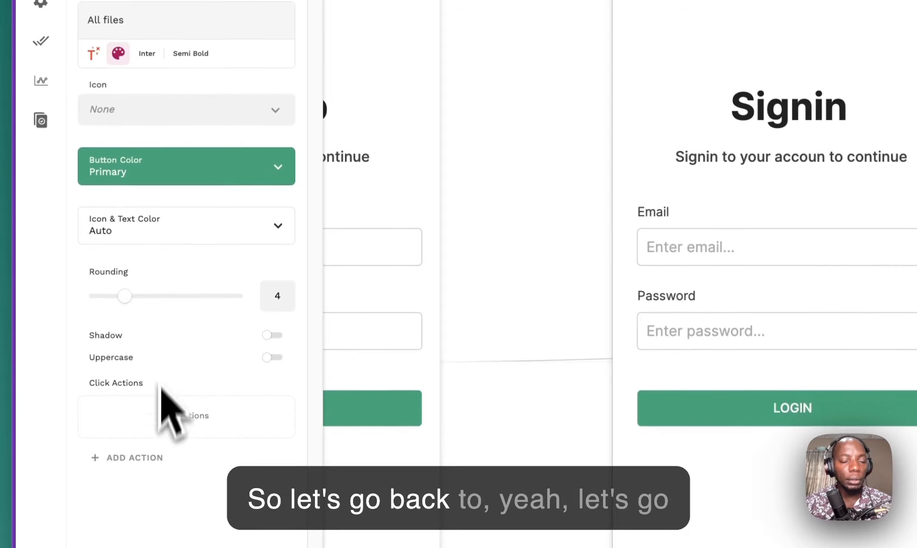
{"action": "left_click", "coordinate": [221, 154]}
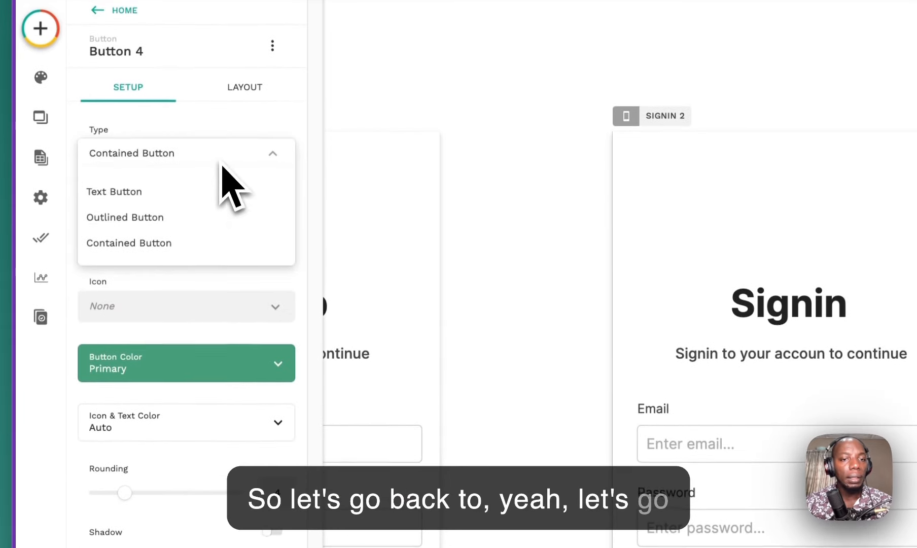
{"action": "left_click", "coordinate": [221, 163]}
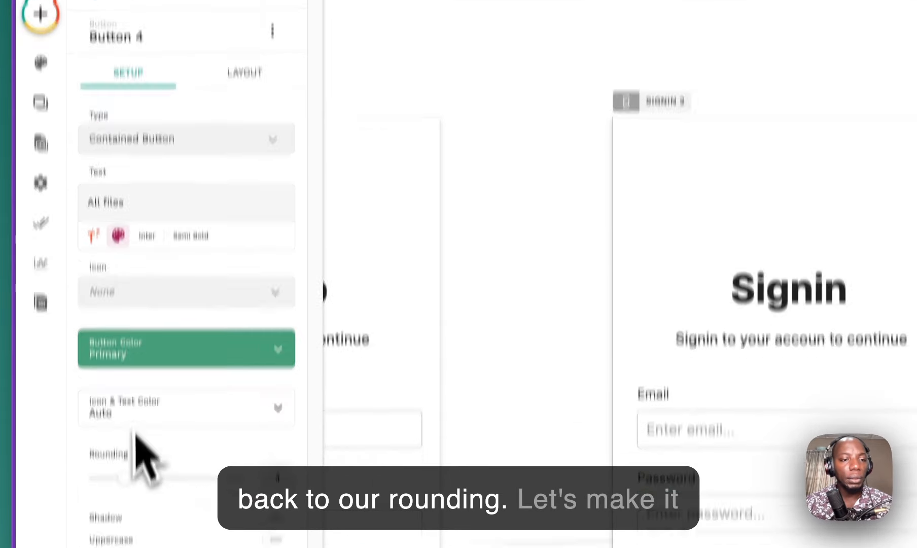
{"action": "left_click_drag", "start_coordinate": [127, 493], "coordinate": [238, 493]}
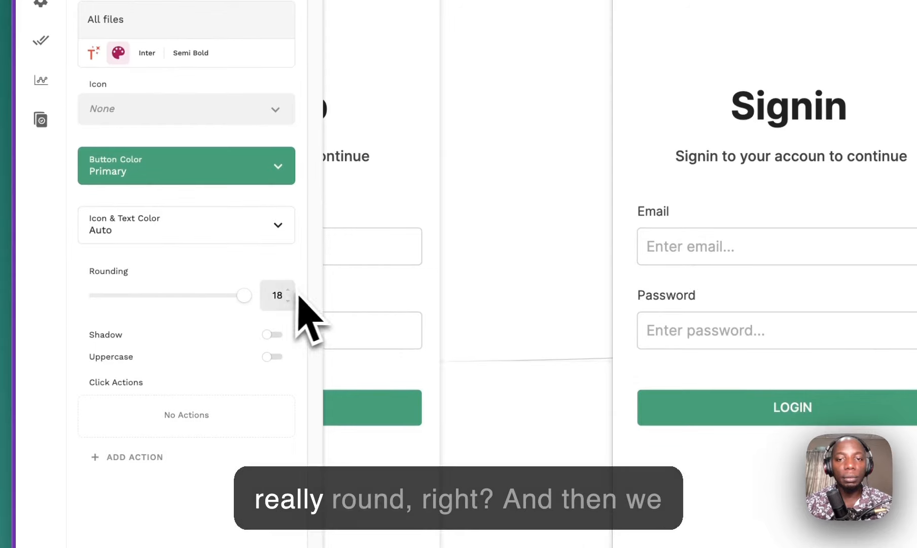
{"action": "left_click", "coordinate": [780, 207]}
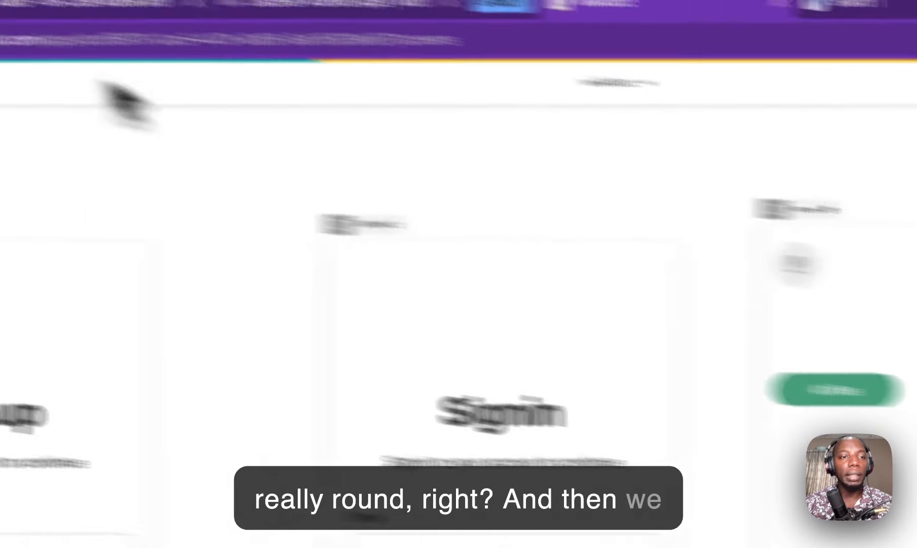
Step: Add a 'Members' text label beside the All files button and narrow its box to fit
{"action": "left_click", "coordinate": [13, 172]}
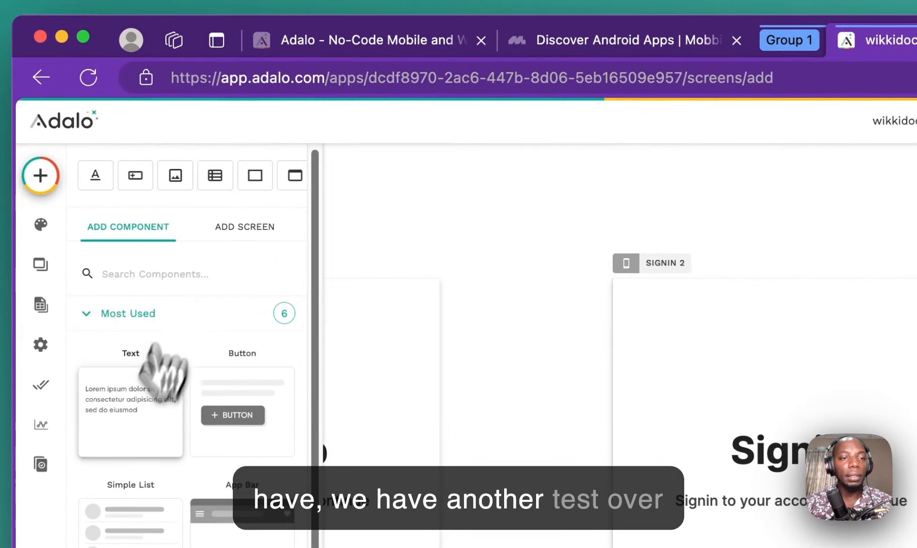
{"action": "left_click_drag", "start_coordinate": [163, 373], "coordinate": [386, 369]}
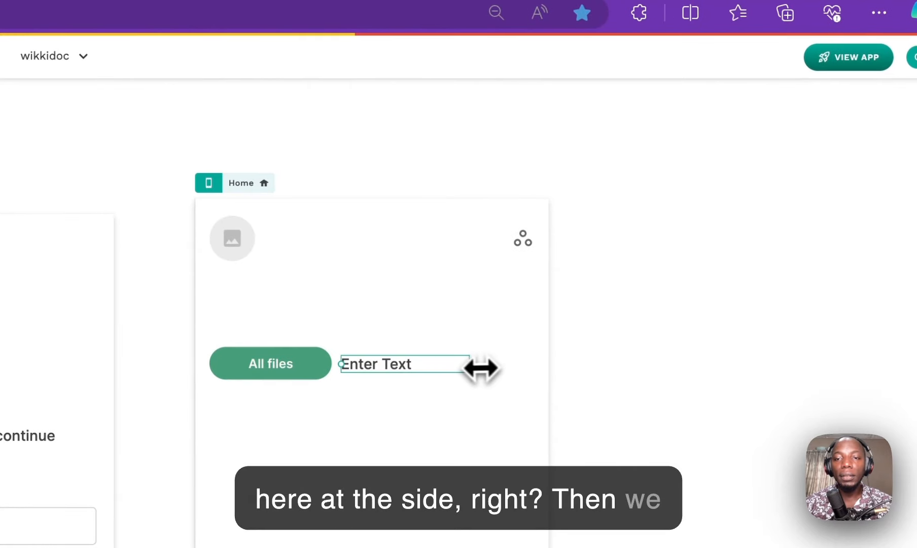
{"action": "key", "text": "ctrl+d"}
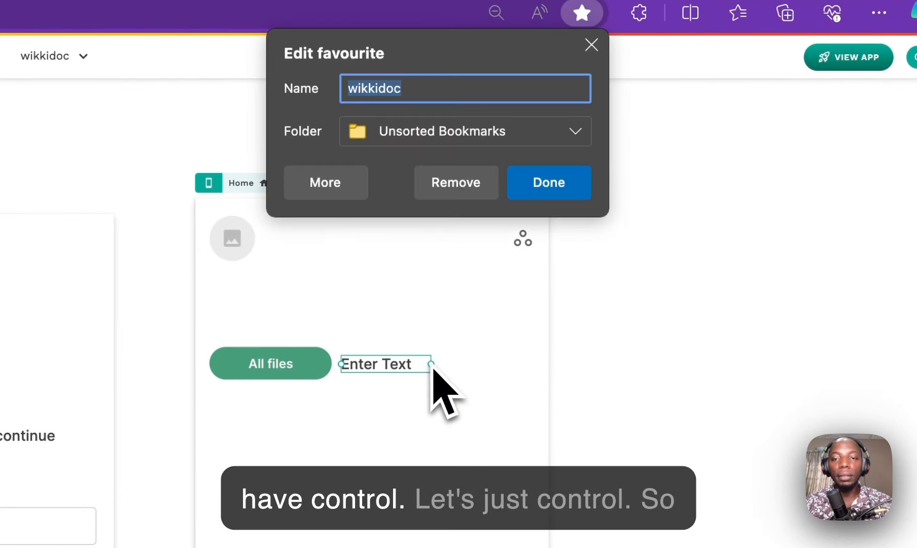
{"action": "left_click", "coordinate": [473, 280]}
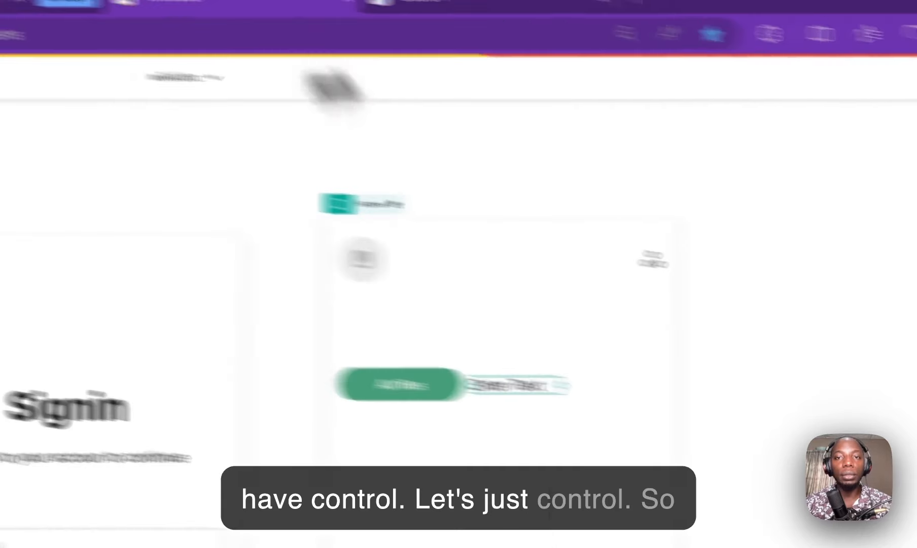
{"action": "left_click", "coordinate": [651, 51]}
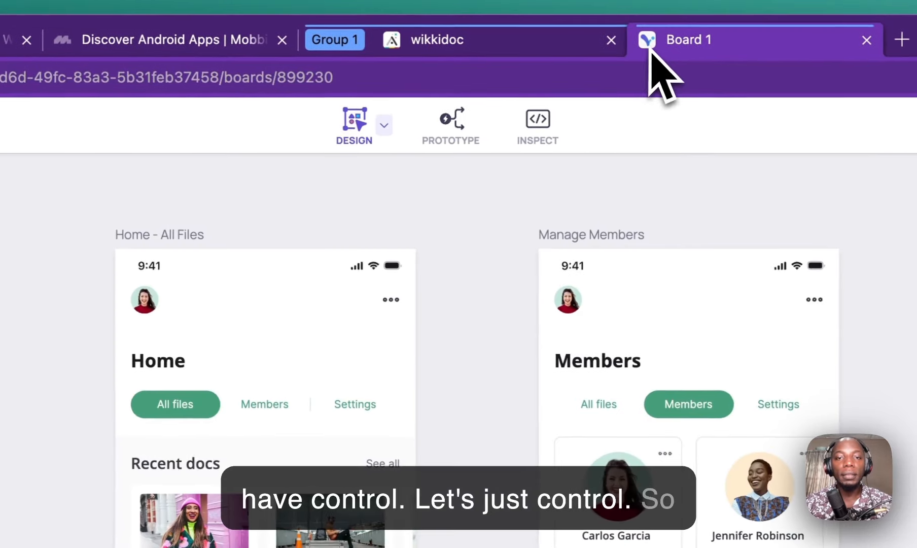
{"action": "left_click", "coordinate": [515, 48]}
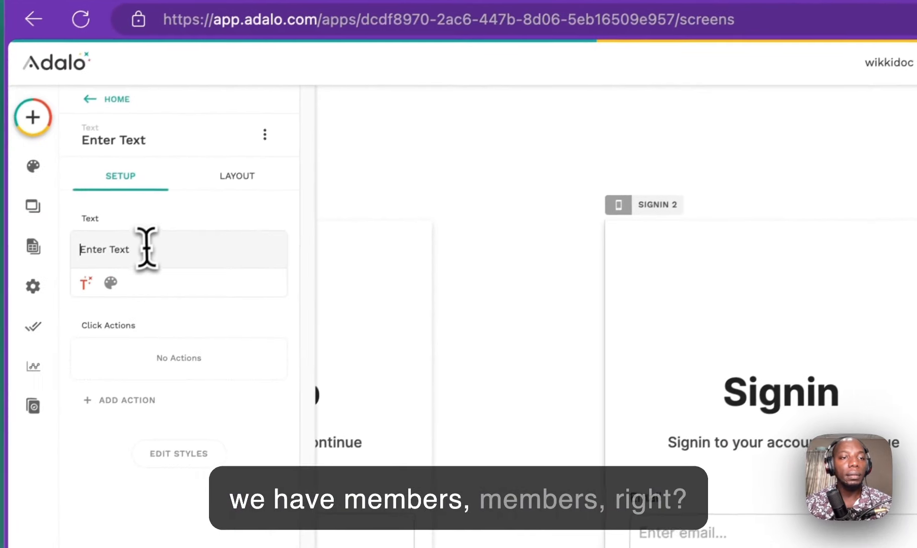
{"action": "triple_click", "coordinate": [147, 249]}
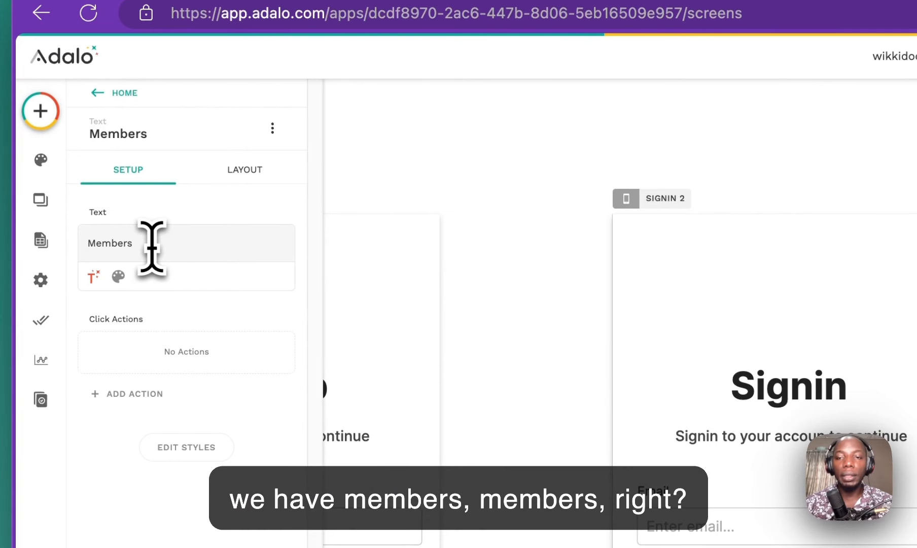
{"action": "left_click_drag", "start_coordinate": [554, 254], "coordinate": [463, 245]}
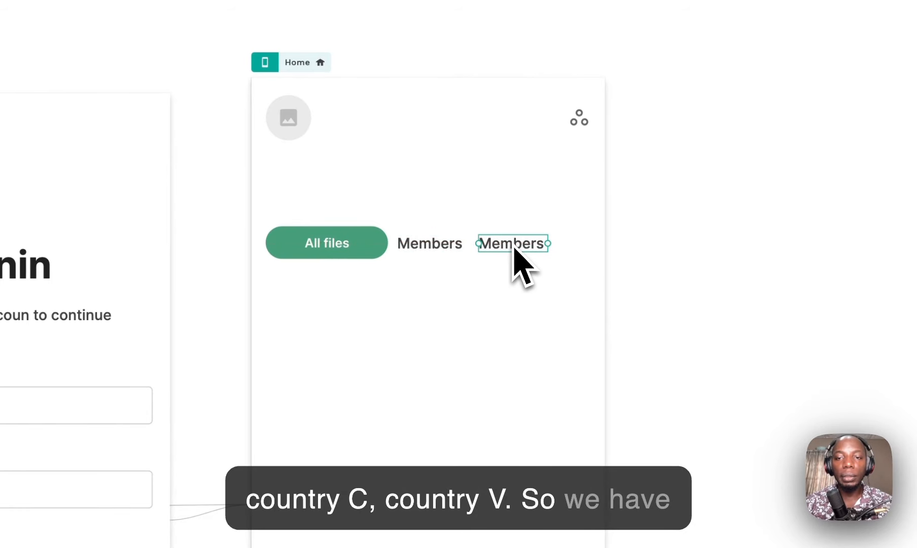
Step: Change the copied label to 'Settings' and line both labels up in a row with the button
{"action": "double_click", "coordinate": [519, 247]}
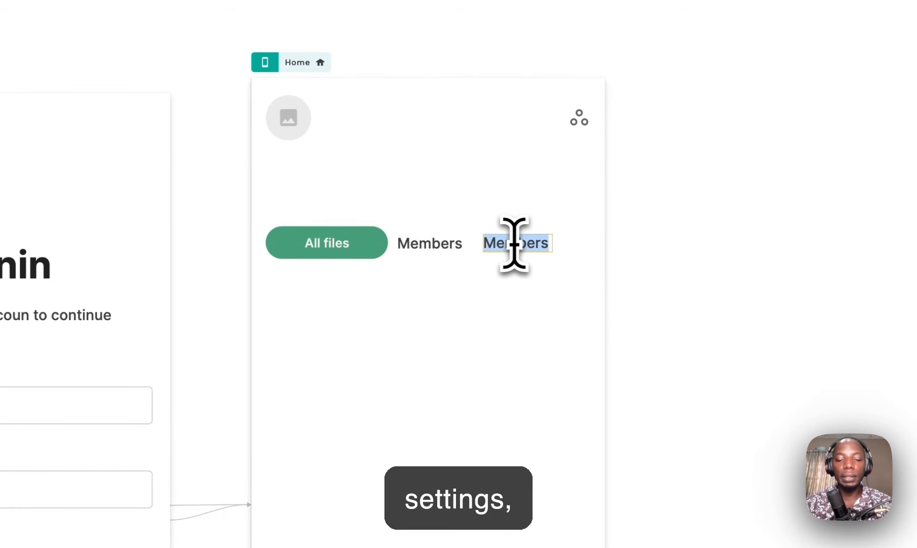
{"action": "type", "text": "Settings"}
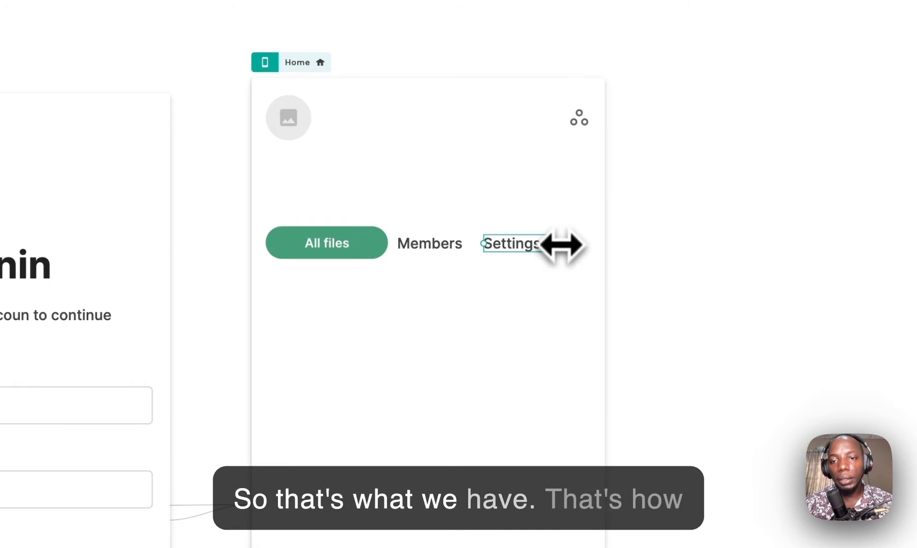
{"action": "left_click_drag", "start_coordinate": [519, 251], "coordinate": [535, 247]}
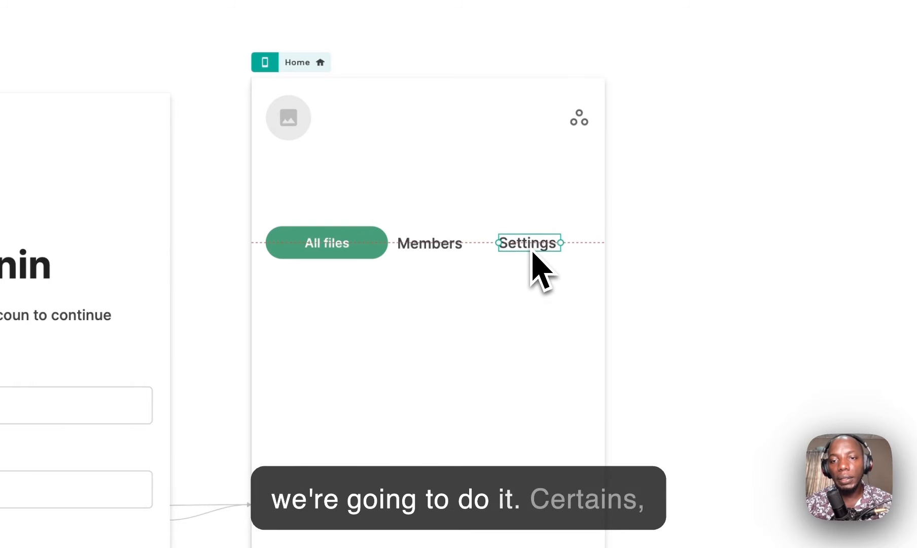
{"action": "left_click_drag", "start_coordinate": [455, 252], "coordinate": [453, 249]}
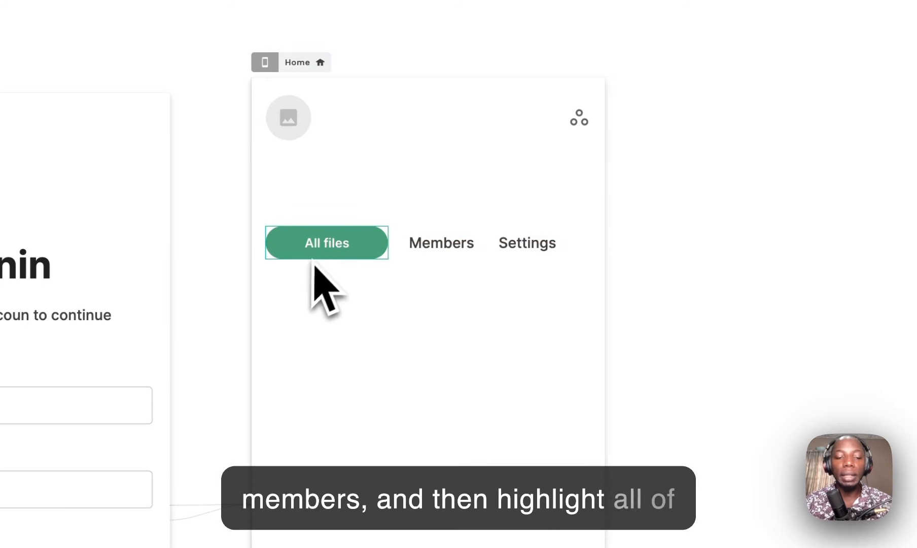
Step: Centre the All files, Members and Settings row, group it, and name the group 'in app nav'
{"action": "left_click", "coordinate": [330, 243]}
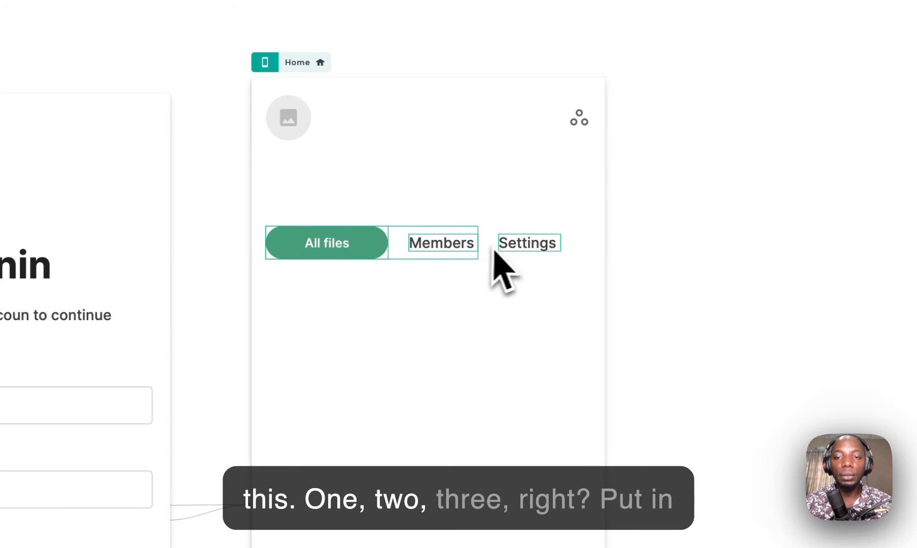
{"action": "left_click_drag", "start_coordinate": [468, 252], "coordinate": [497, 250]}
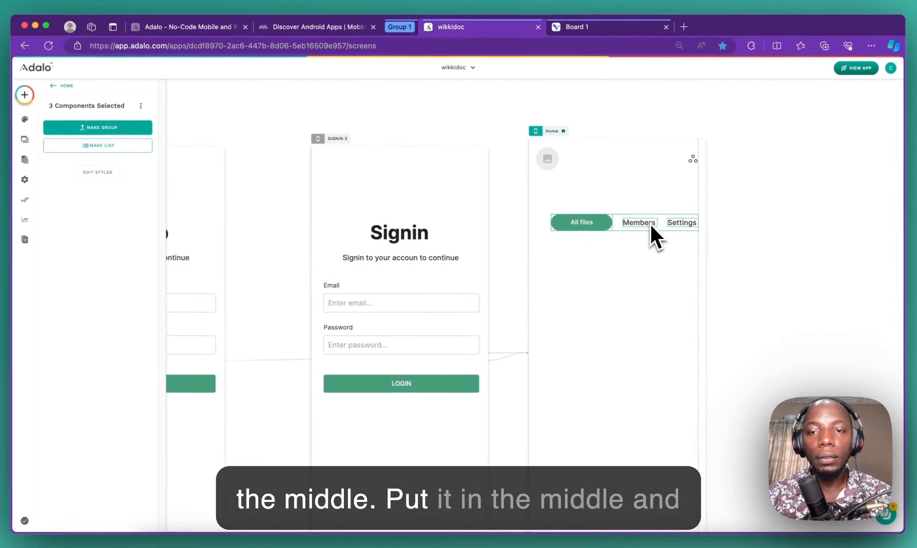
{"action": "left_click_drag", "start_coordinate": [650, 223], "coordinate": [642, 224]}
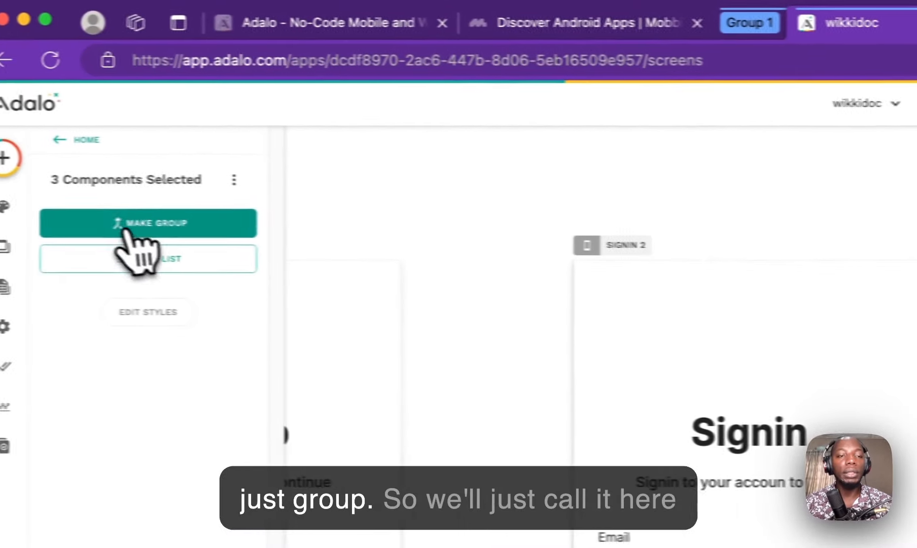
{"action": "left_click", "coordinate": [135, 226]}
{"action": "left_click", "coordinate": [141, 177]}
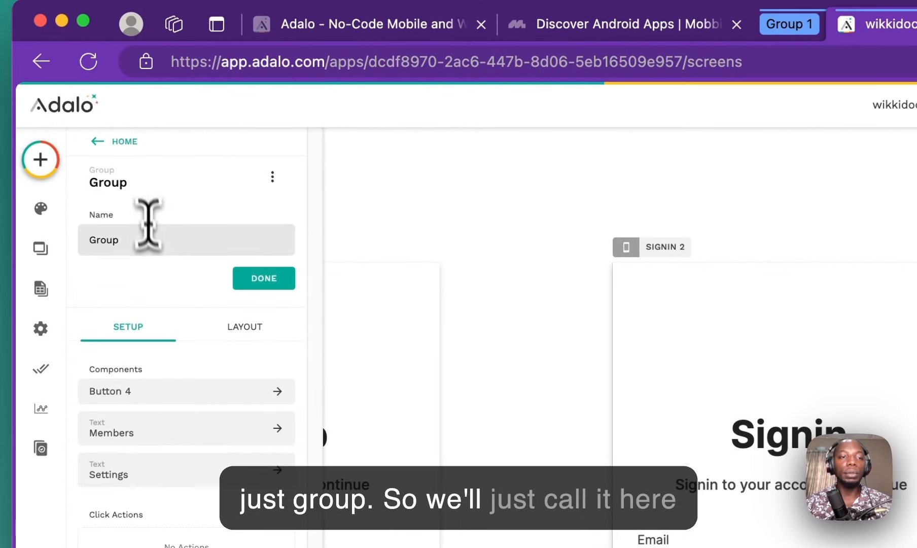
{"action": "type", "text": "in app"}
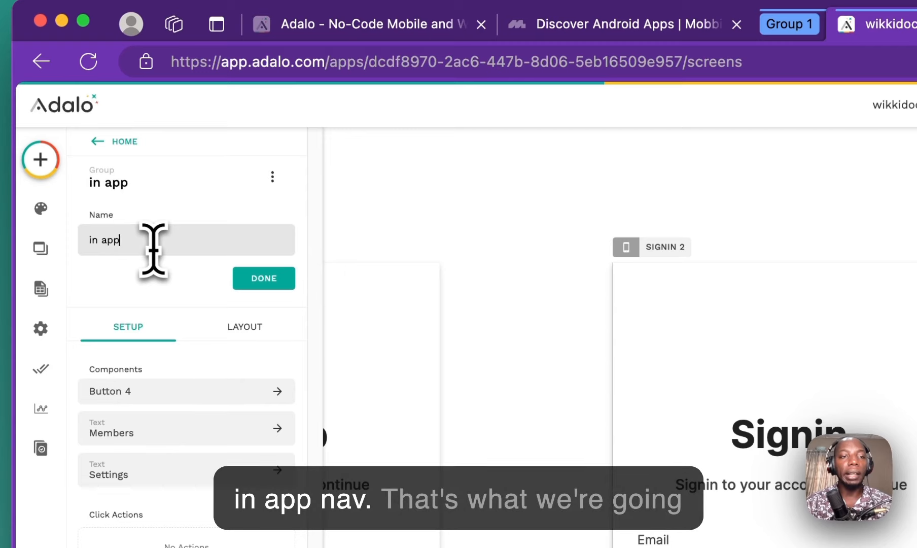
{"action": "type", "text": " nav"}
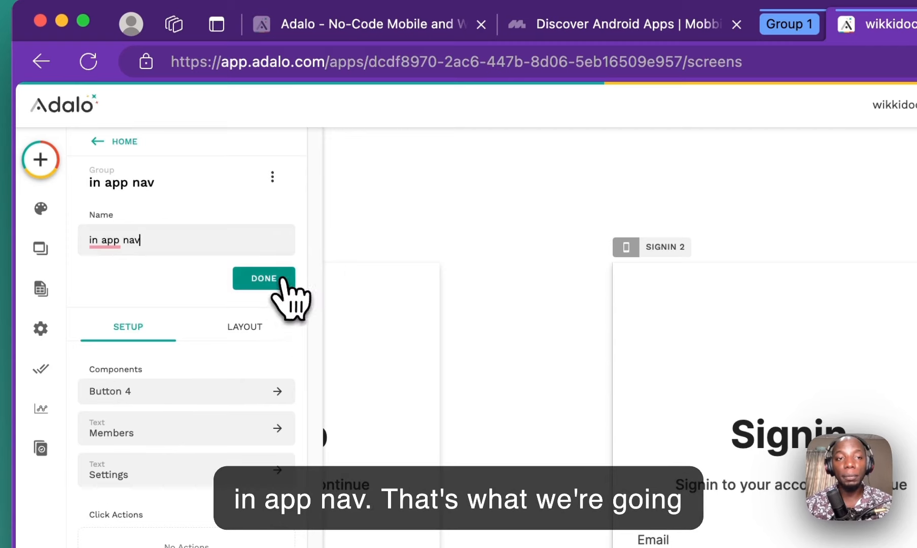
{"action": "left_click", "coordinate": [283, 282]}
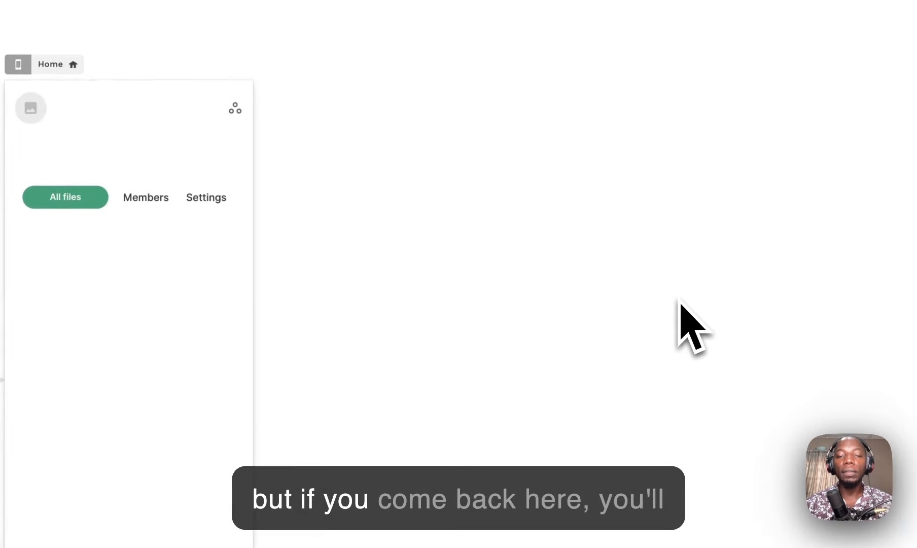
Step: Paste a copy of the Home screen
{"action": "left_click", "coordinate": [517, 26]}
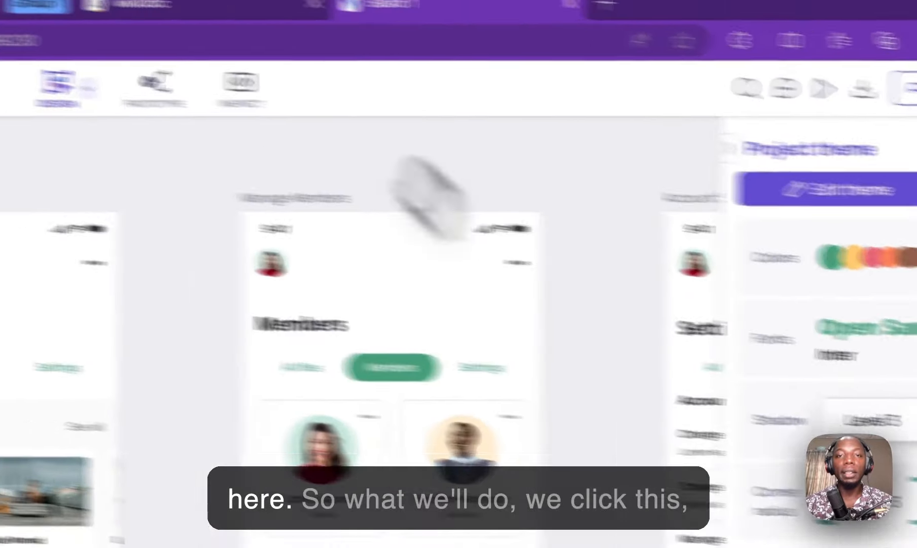
{"action": "left_click", "coordinate": [446, 45]}
{"action": "left_click", "coordinate": [290, 241]}
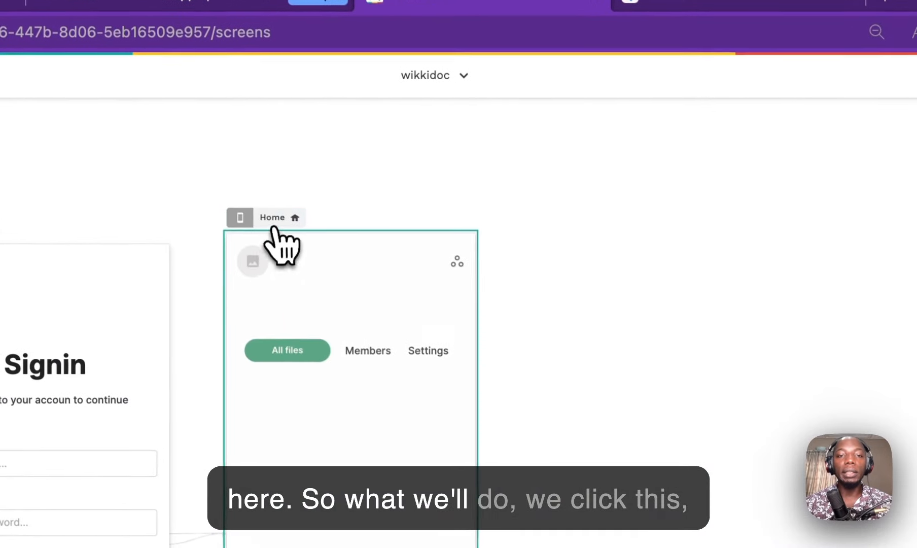
{"action": "key", "text": "super+d"}
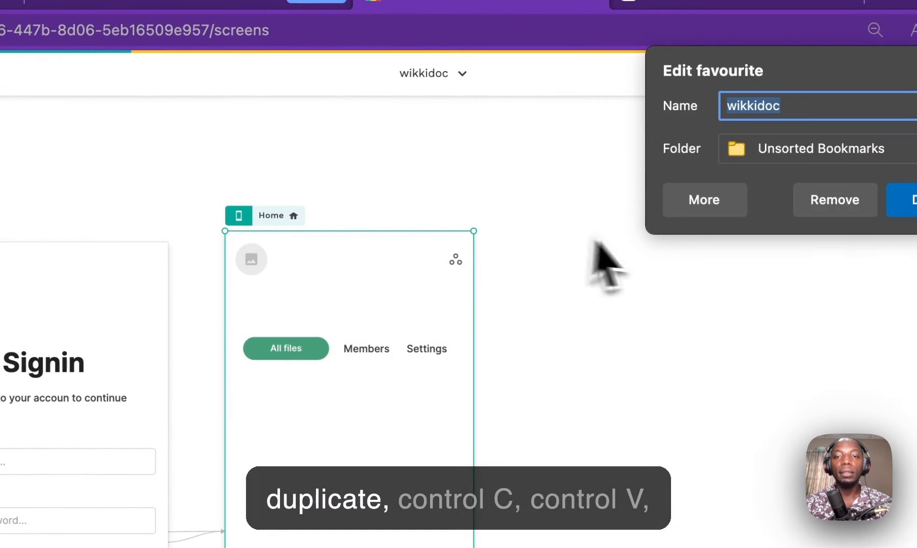
{"action": "left_click", "coordinate": [592, 240]}
{"action": "left_click", "coordinate": [257, 219]}
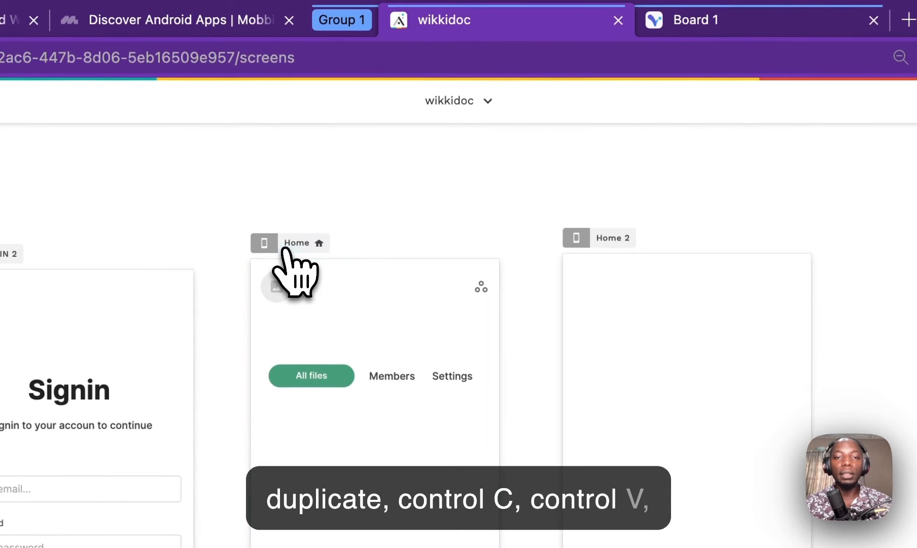
{"action": "key", "text": "ctrl+v"}
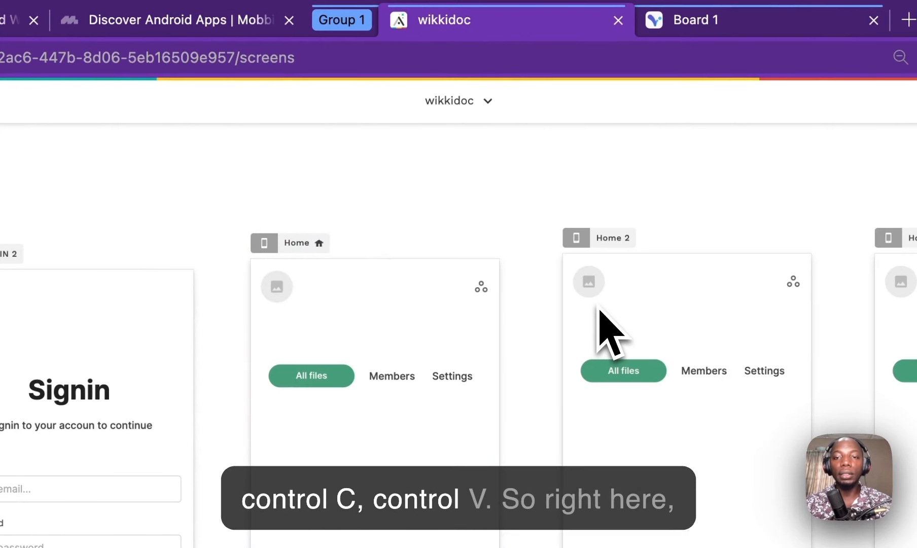
Step: On Home 2, make the button read Members and change the left label to 'All files'
{"action": "left_click", "coordinate": [669, 370]}
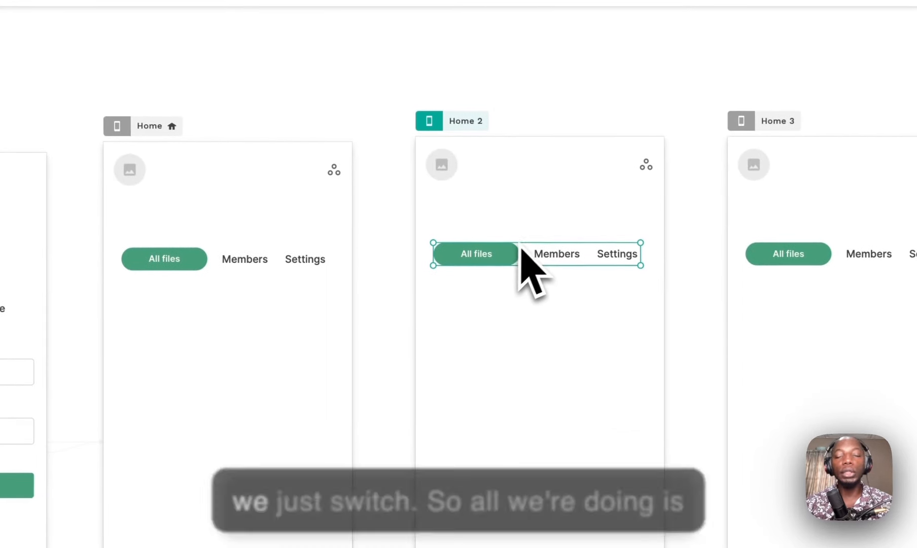
{"action": "left_click", "coordinate": [574, 256]}
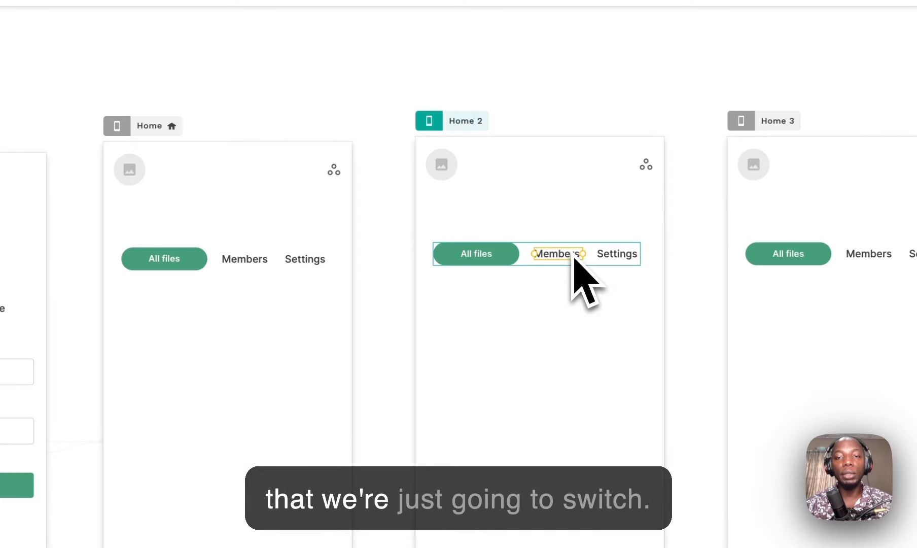
{"action": "left_click", "coordinate": [511, 263]}
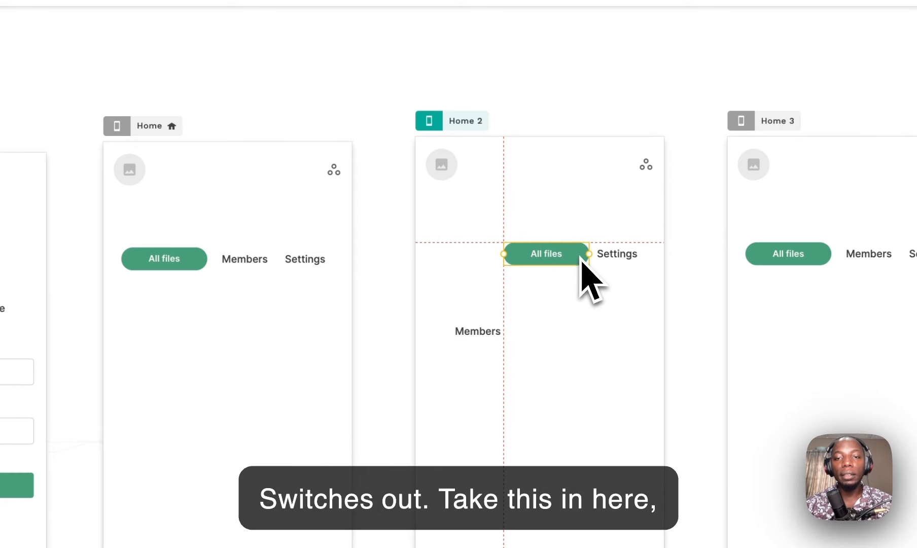
{"action": "left_click", "coordinate": [494, 334]}
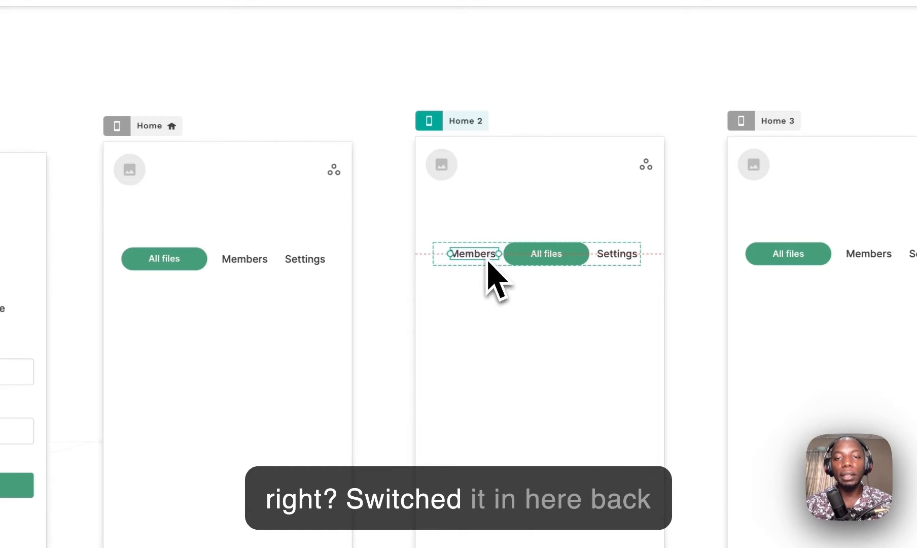
{"action": "left_click_drag", "start_coordinate": [554, 272], "coordinate": [551, 260]}
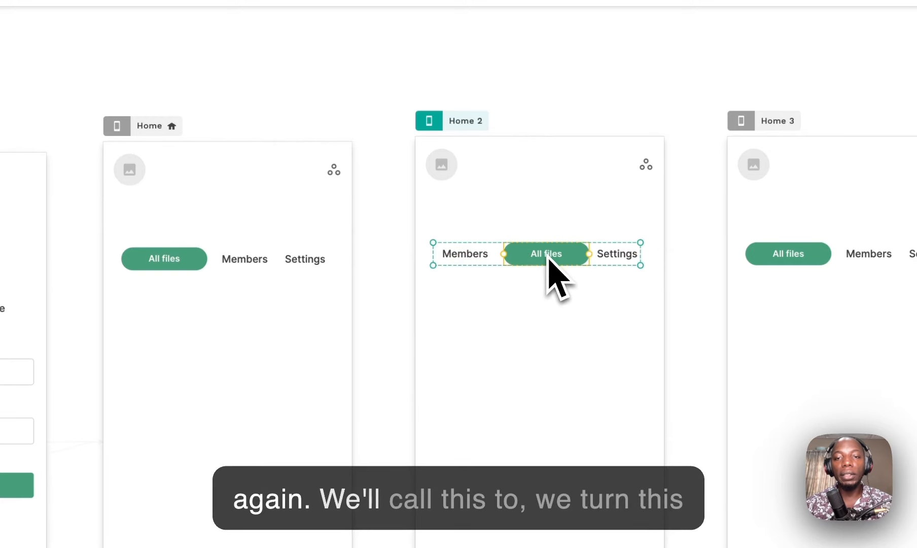
{"action": "triple_click", "coordinate": [144, 217]}
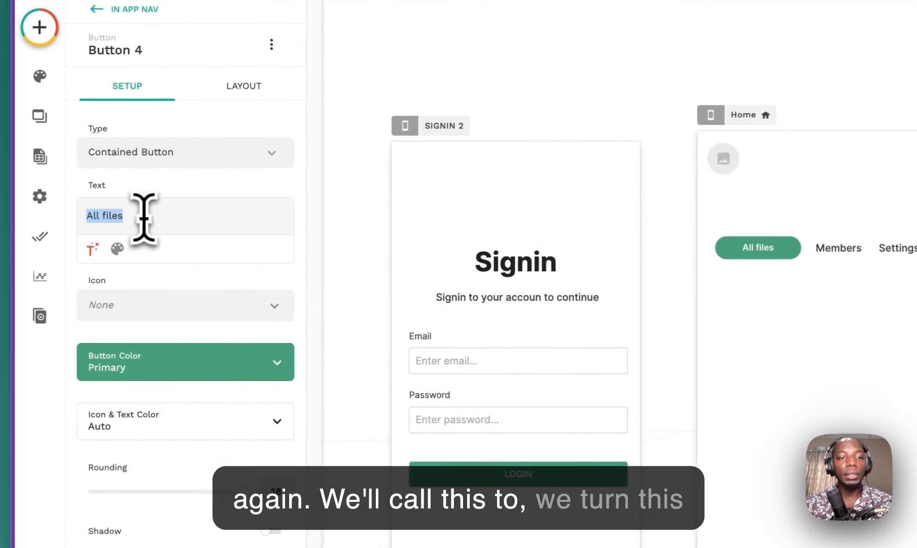
{"action": "type", "text": "ME"}
{"action": "key", "text": "BackSpace"}
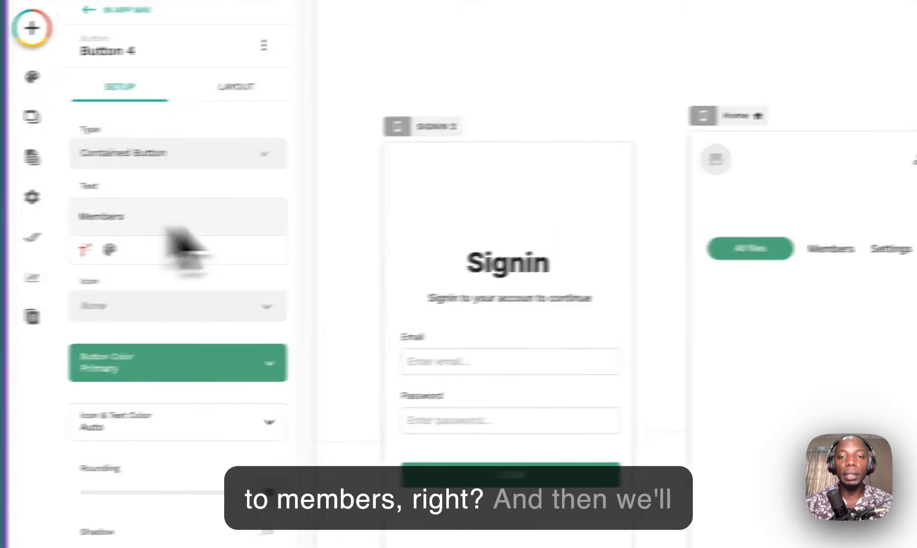
{"action": "double_click", "coordinate": [658, 281]}
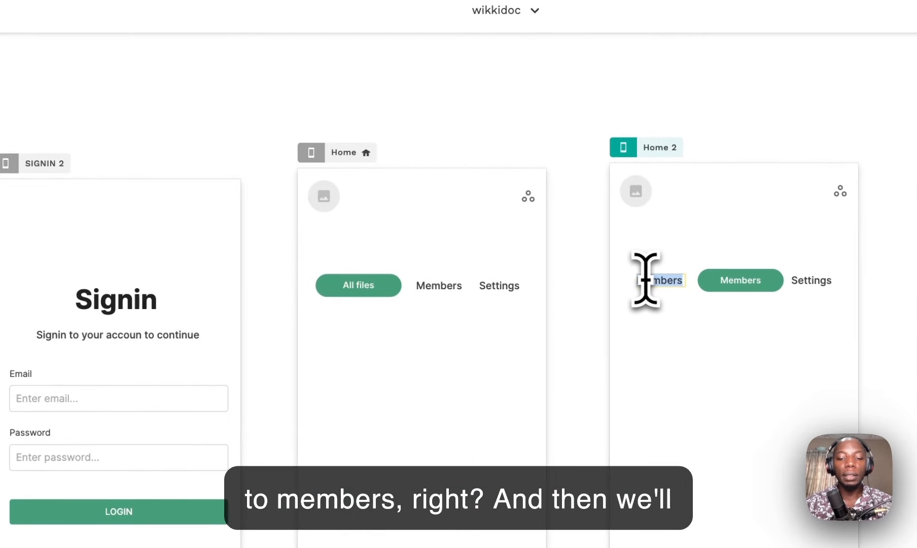
{"action": "key", "text": "BackSpace"}
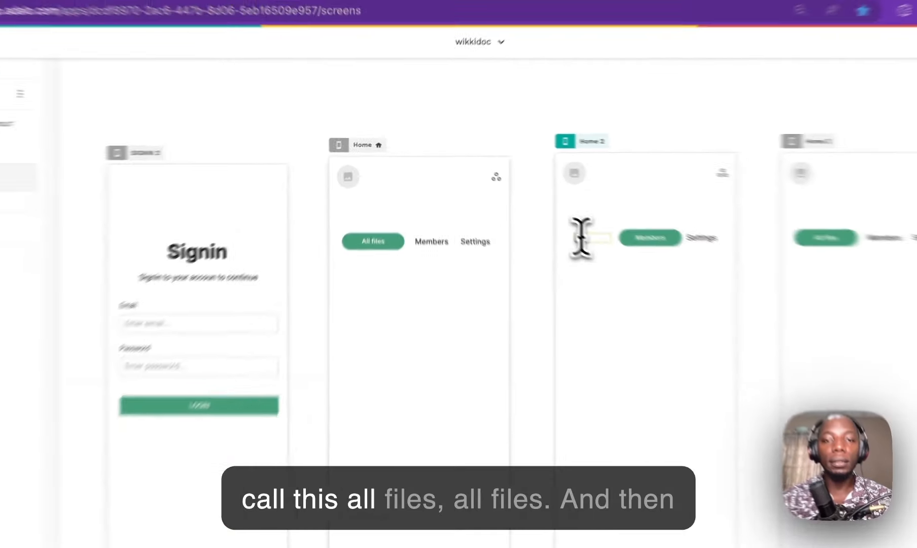
{"action": "type", "text": "All file"}
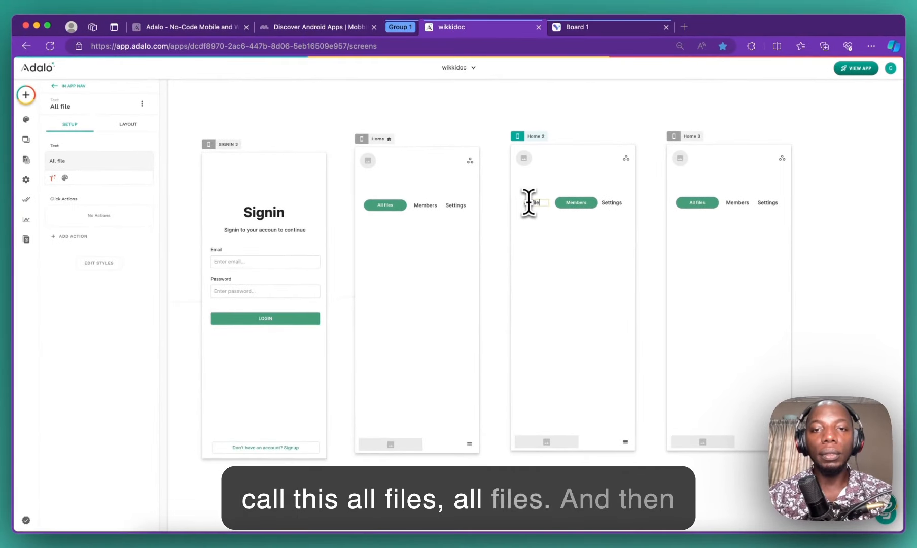
{"action": "type", "text": "s"}
Step: On Home 3, pull Settings out of the tab row and relabel the button 'Settings'
{"action": "left_click", "coordinate": [710, 205]}
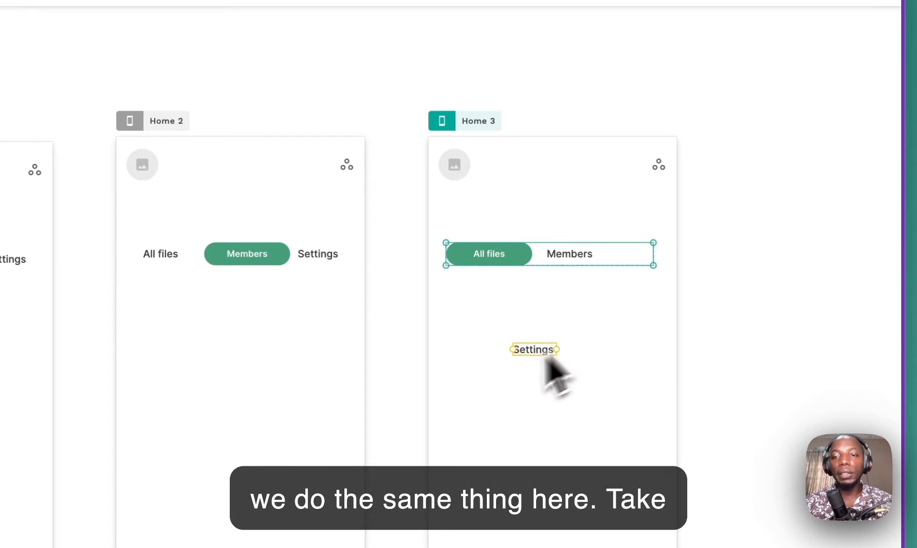
{"action": "left_click_drag", "start_coordinate": [547, 361], "coordinate": [499, 305]}
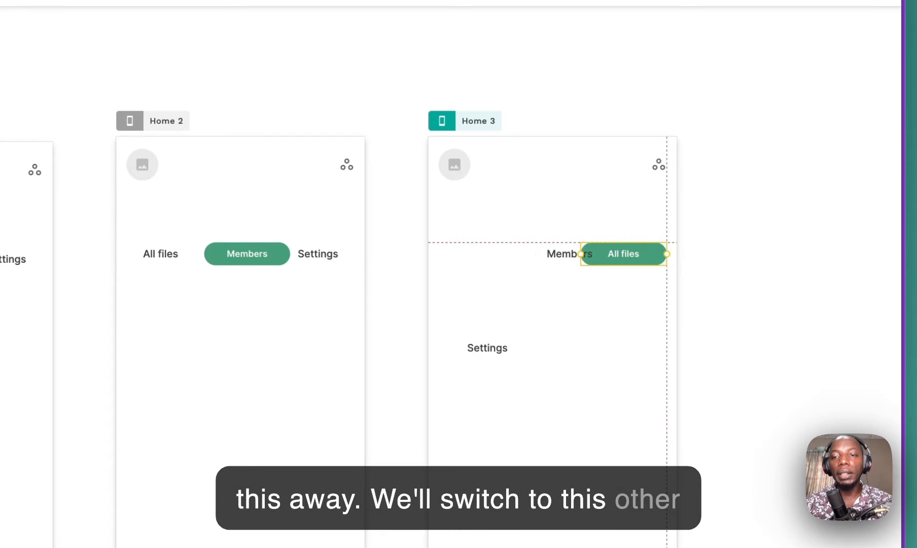
{"action": "left_click", "coordinate": [571, 262]}
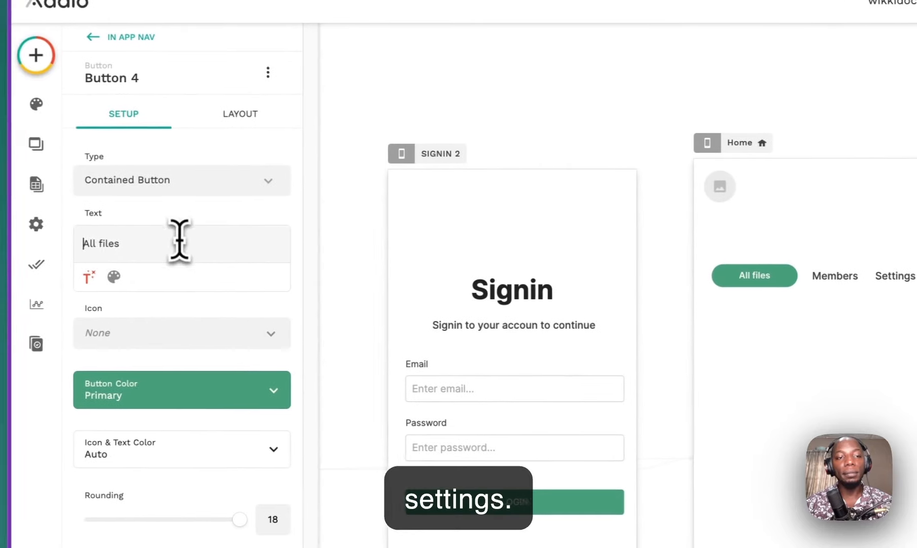
{"action": "triple_click", "coordinate": [183, 242]}
{"action": "type", "text": "Settings"}
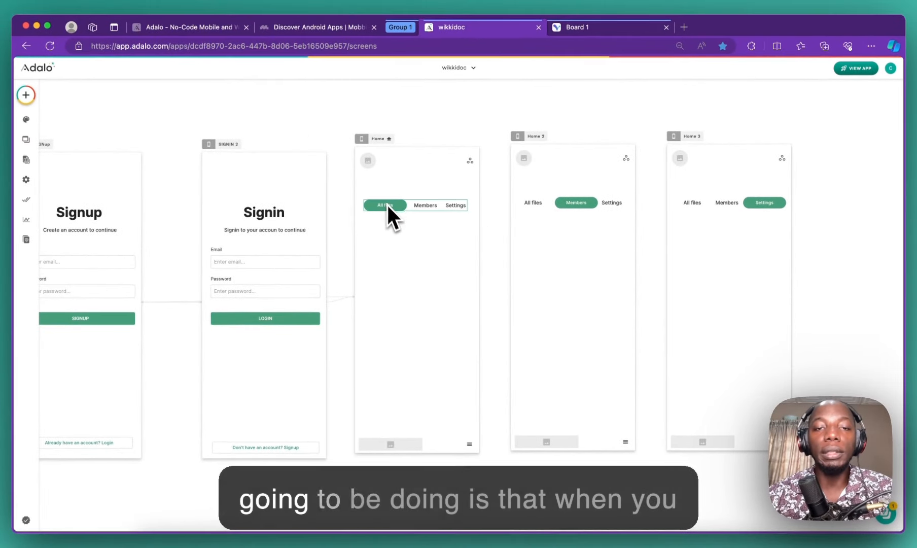
Step: Rename the Home 3 screen to 'settings'
{"action": "left_click", "coordinate": [420, 206]}
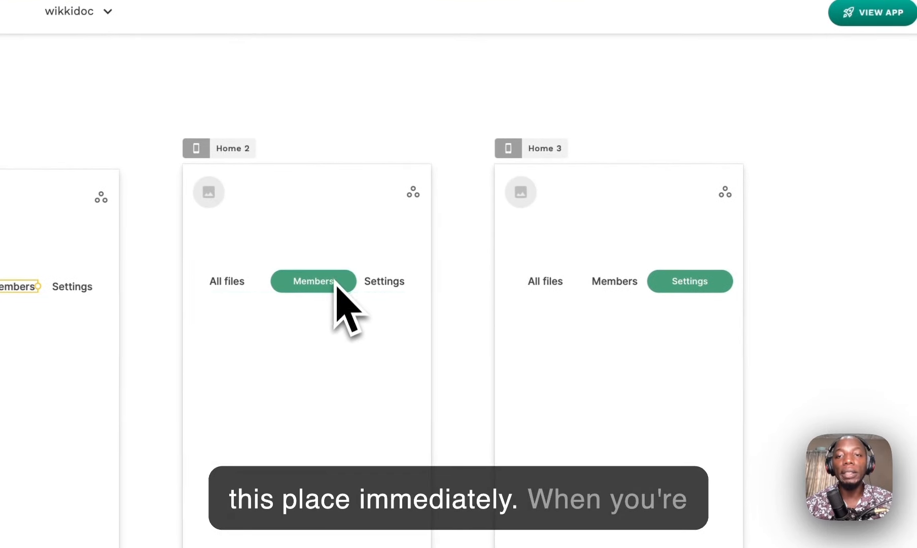
{"action": "left_click", "coordinate": [377, 283]}
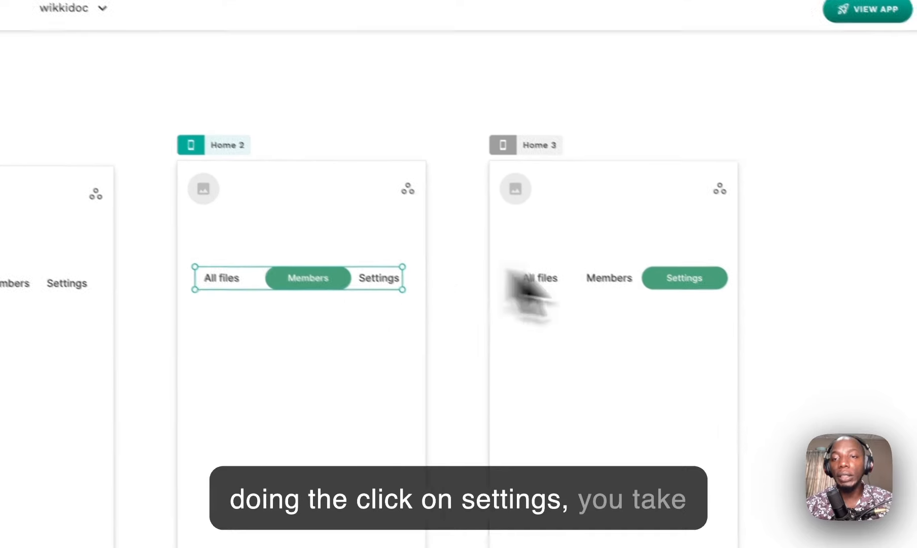
{"action": "left_click", "coordinate": [493, 113]}
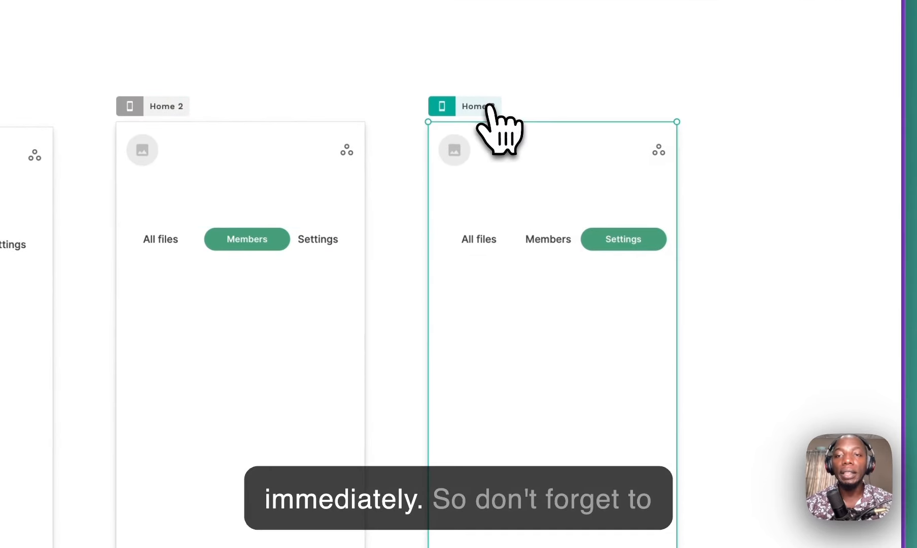
{"action": "left_click", "coordinate": [157, 198]}
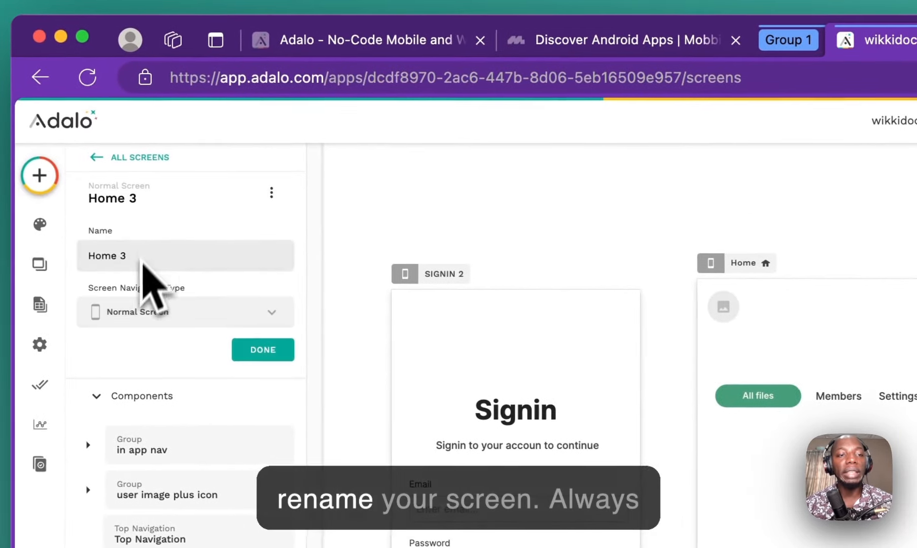
{"action": "type", "text": "settings"}
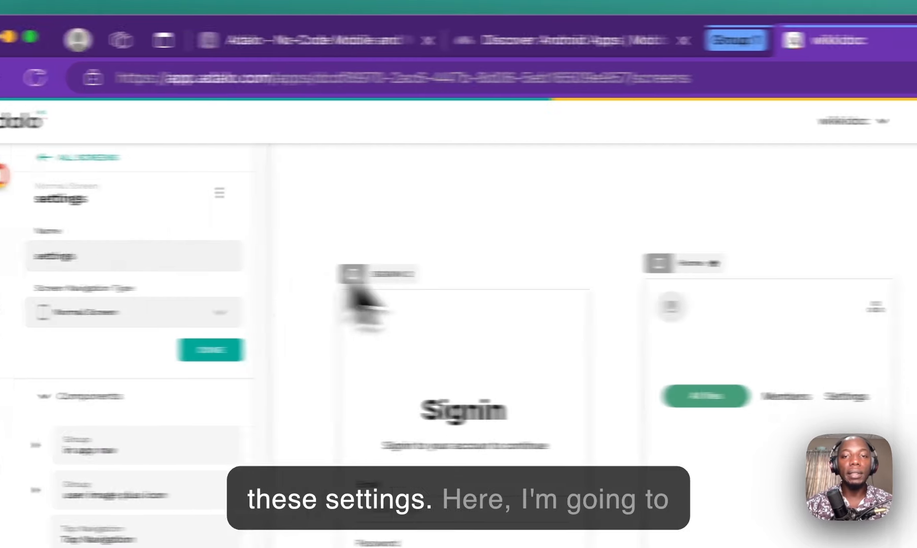
Step: Rename Home 2 to 'members' and bring up the Visily design board
{"action": "left_click", "coordinate": [497, 259]}
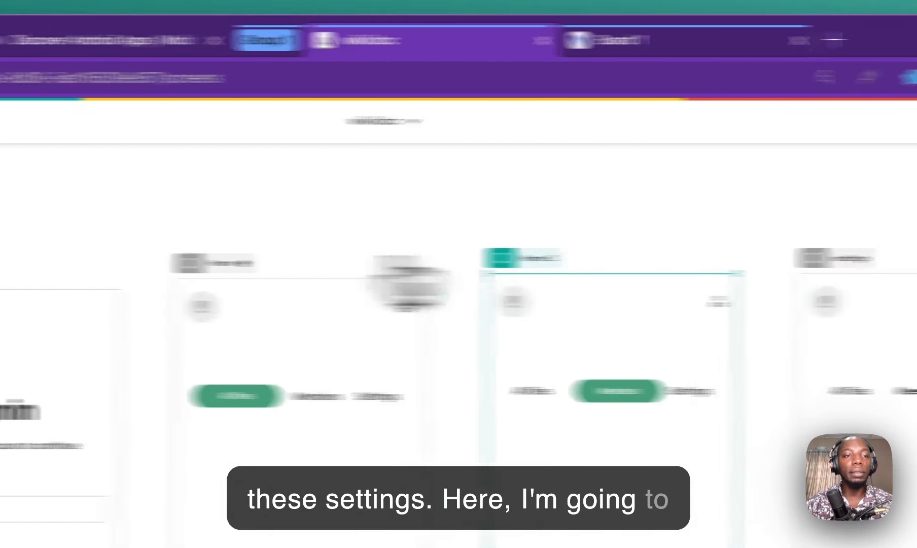
{"action": "left_click", "coordinate": [158, 197]}
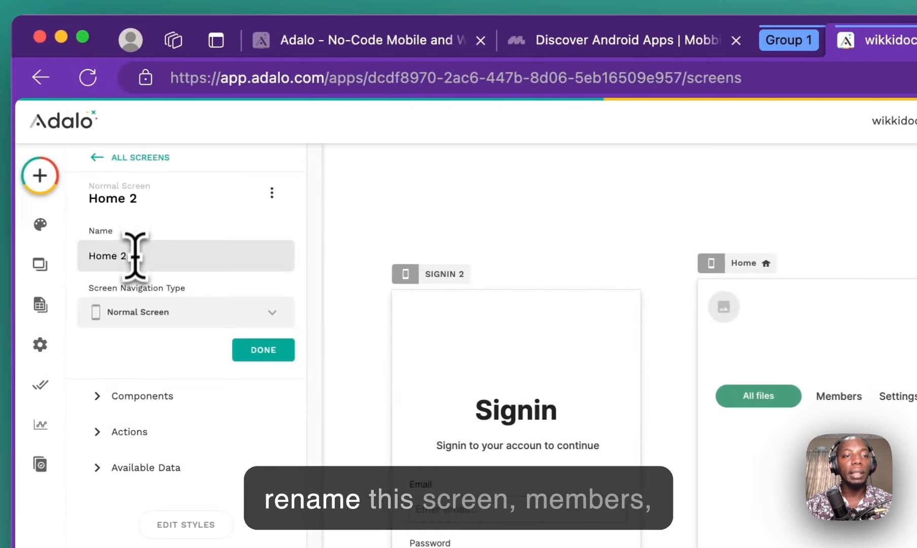
{"action": "double_click", "coordinate": [135, 257]}
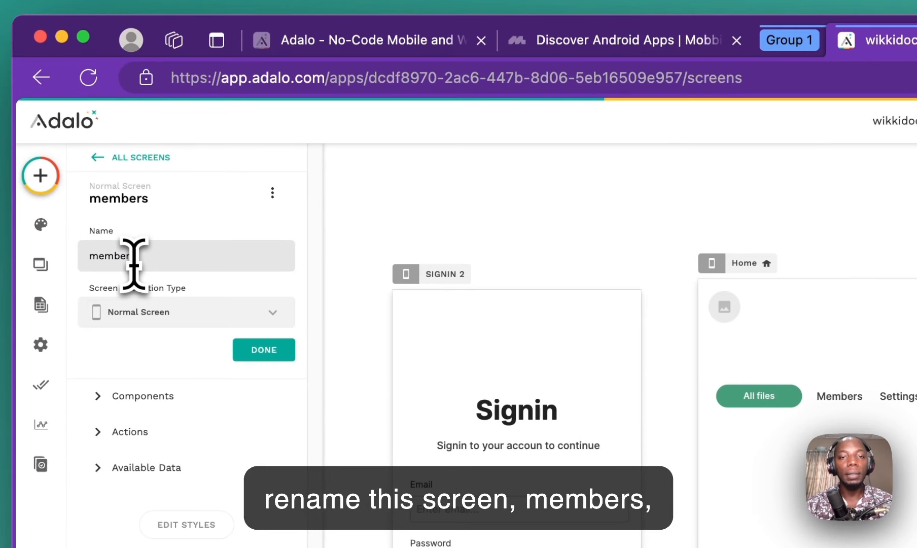
{"action": "left_click", "coordinate": [746, 264]}
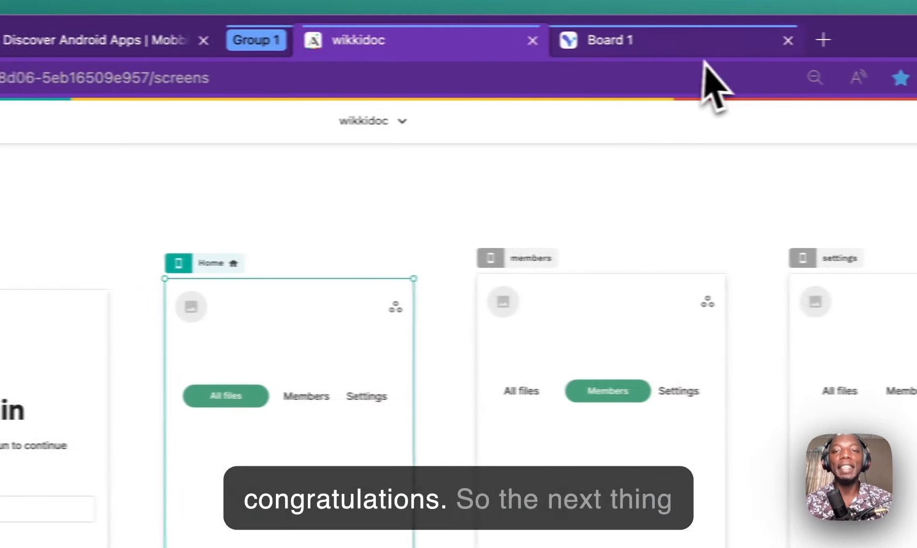
{"action": "left_click", "coordinate": [872, 43]}
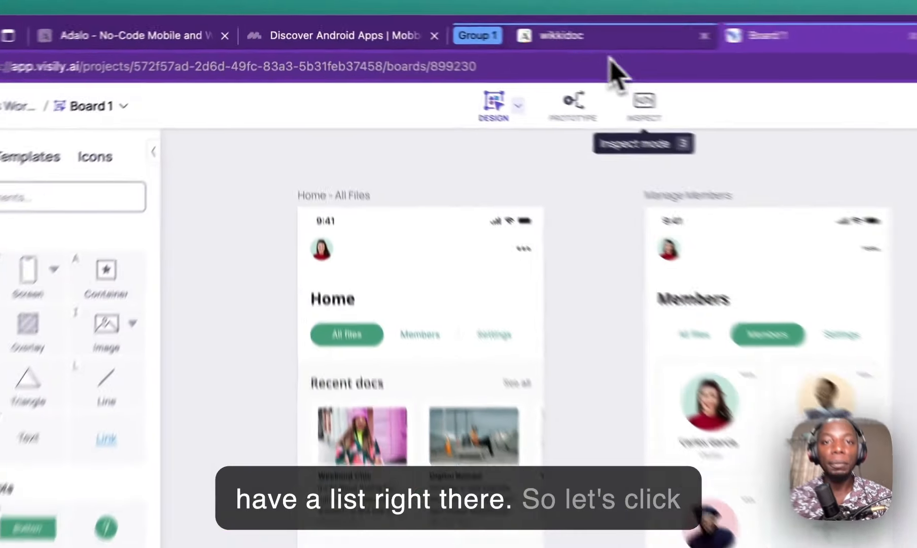
Step: Add a text element to Home reading 'Recent Docs' below the tab row and shrink its box to fit
{"action": "left_click", "coordinate": [452, 27]}
{"action": "left_click", "coordinate": [51, 131]}
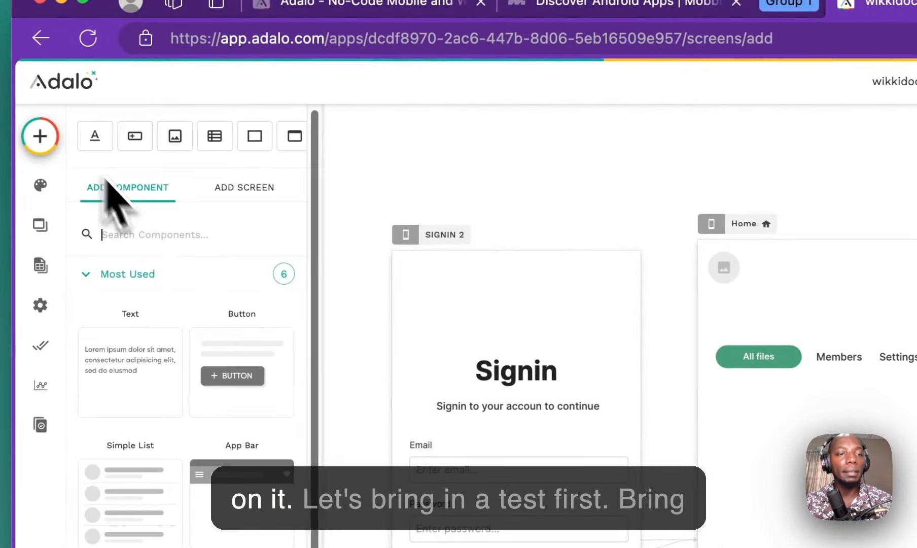
{"action": "left_click_drag", "start_coordinate": [144, 370], "coordinate": [733, 424]}
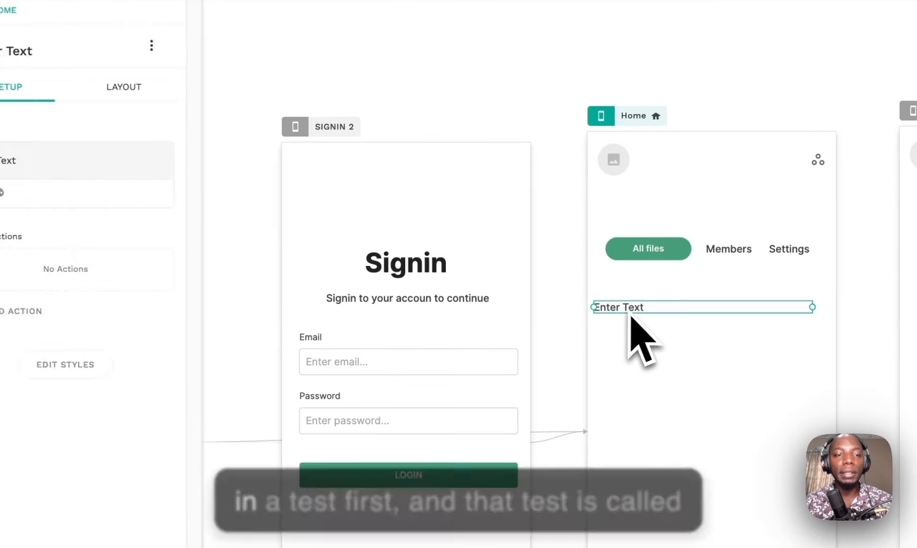
{"action": "triple_click", "coordinate": [161, 307]}
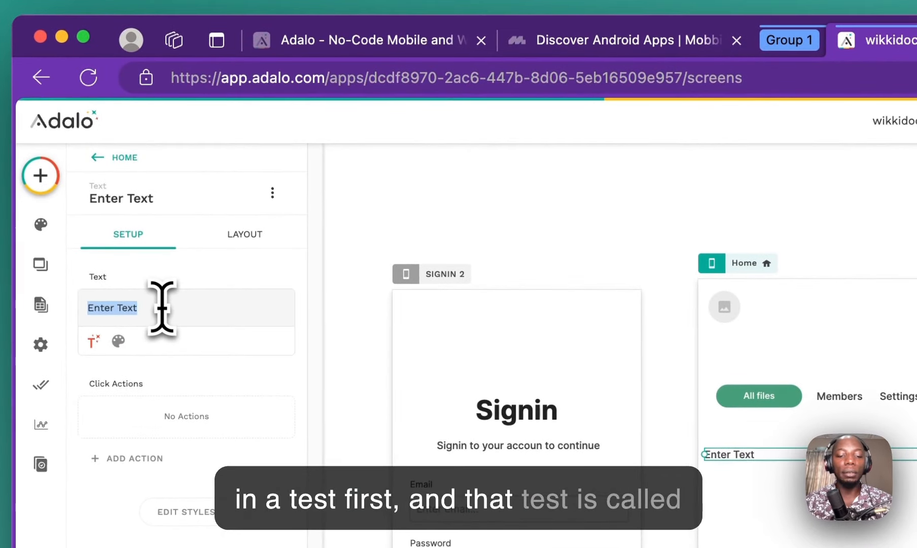
{"action": "type", "text": "Ref"}
{"action": "key", "text": "BackSpace"}
{"action": "type", "text": "cent Fil"}
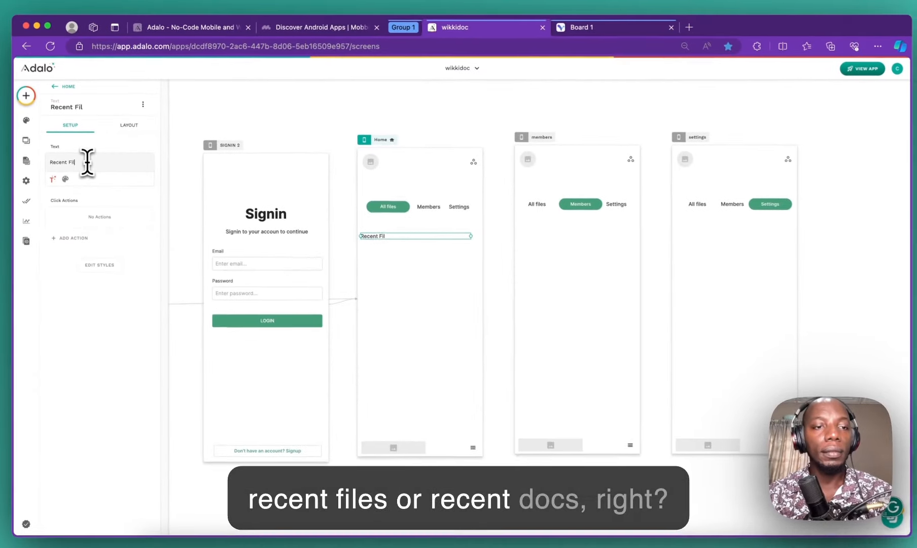
{"action": "key", "text": "BackSpace"}
{"action": "key", "text": "BackSpace"}
{"action": "key", "text": "BackSpace"}
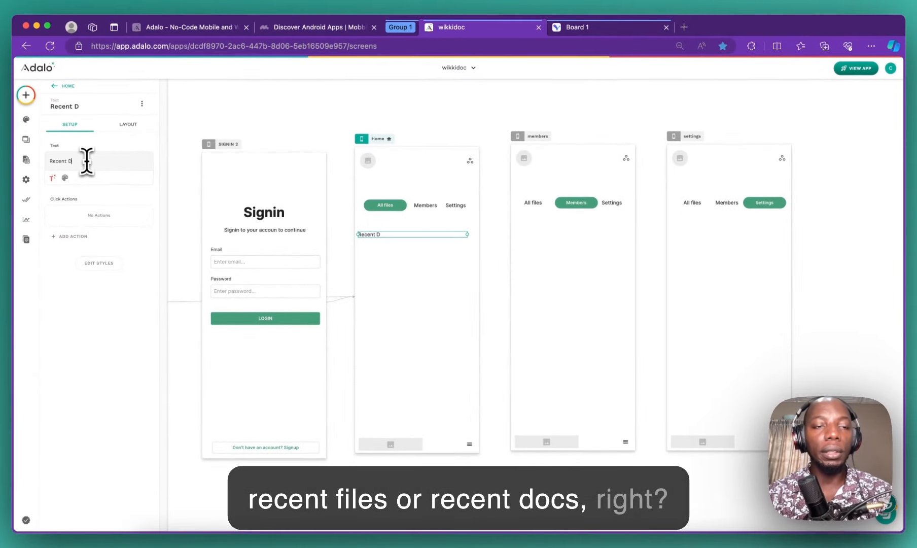
{"action": "type", "text": "Docs"}
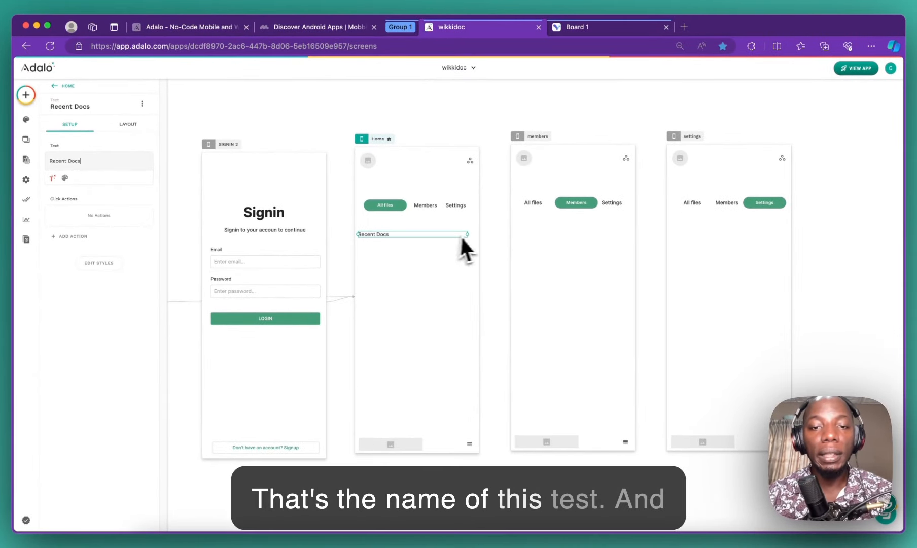
{"action": "left_click_drag", "start_coordinate": [462, 236], "coordinate": [394, 234]}
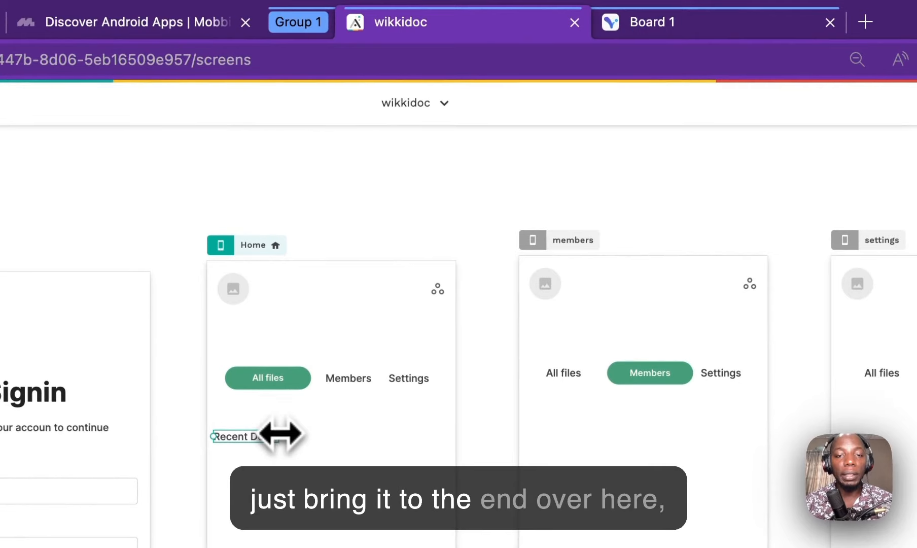
Step: Duplicate the Recent Docs text and move the copy to the Home screen's right edge
{"action": "left_click", "coordinate": [720, 22]}
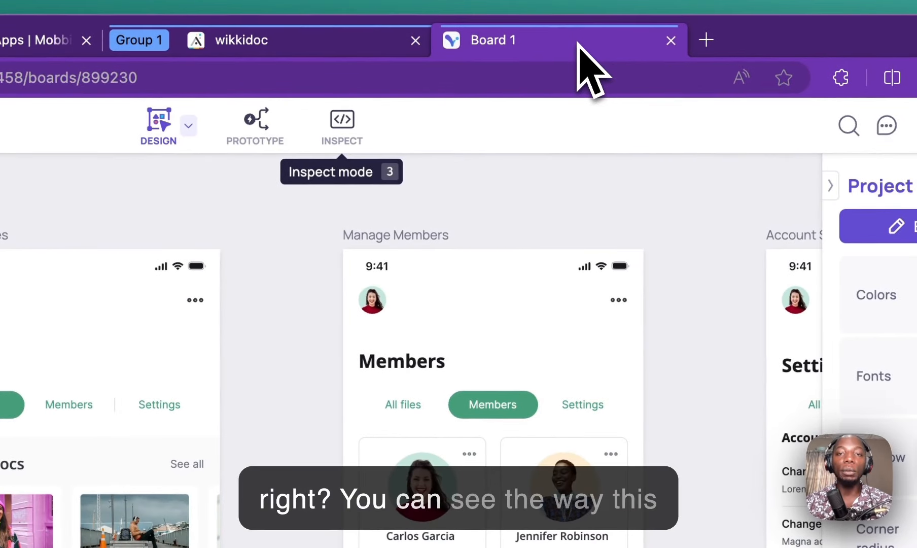
{"action": "left_click", "coordinate": [363, 46]}
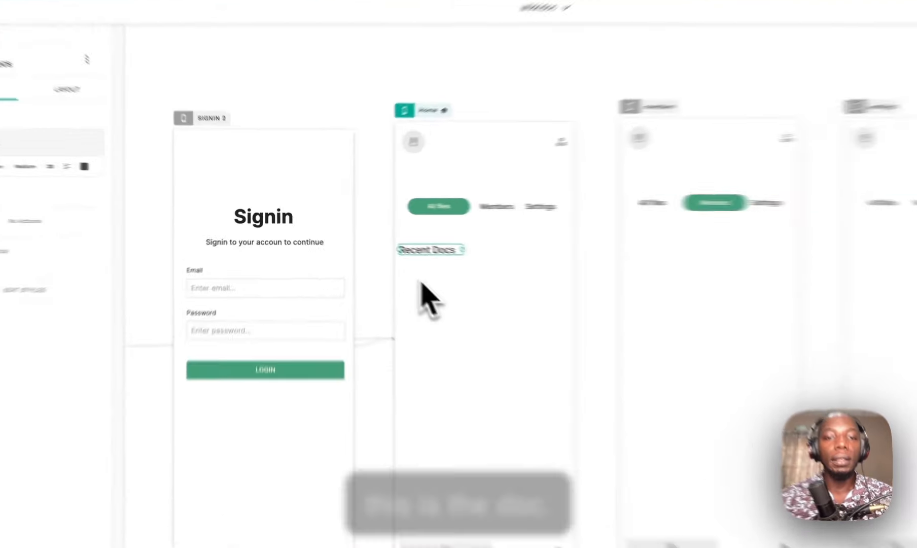
{"action": "left_click", "coordinate": [501, 273]}
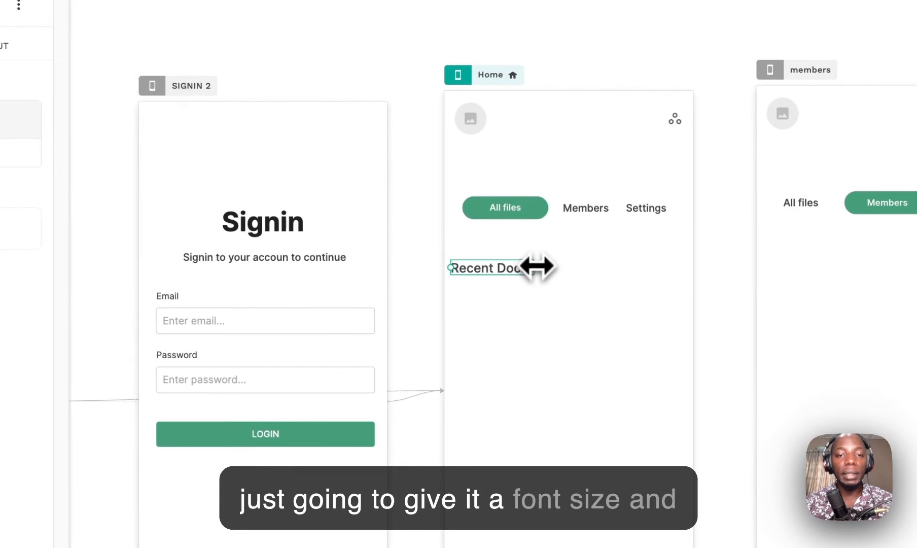
{"action": "key", "text": "super+d"}
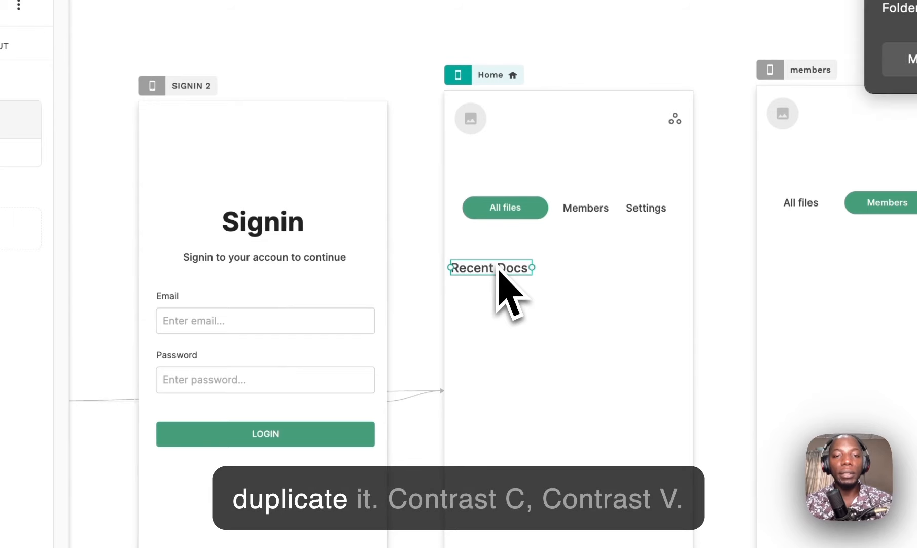
{"action": "left_click", "coordinate": [538, 292]}
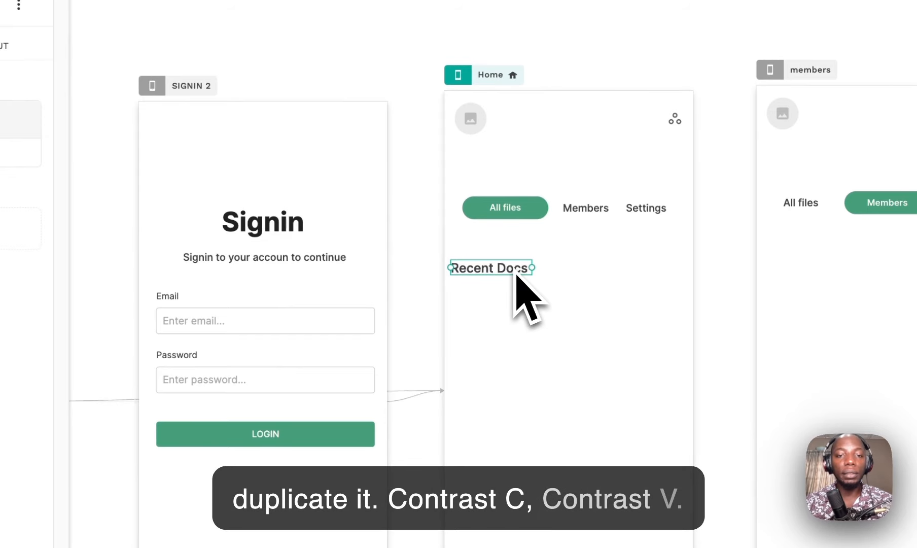
{"action": "left_click_drag", "start_coordinate": [587, 276], "coordinate": [670, 278]}
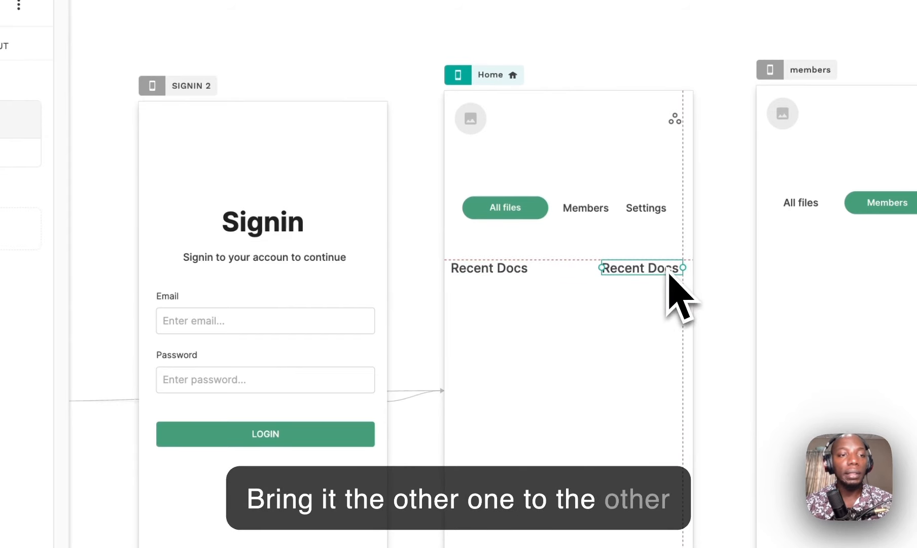
Step: Set the copied text's alignment to Align Right
{"action": "left_click", "coordinate": [119, 181]}
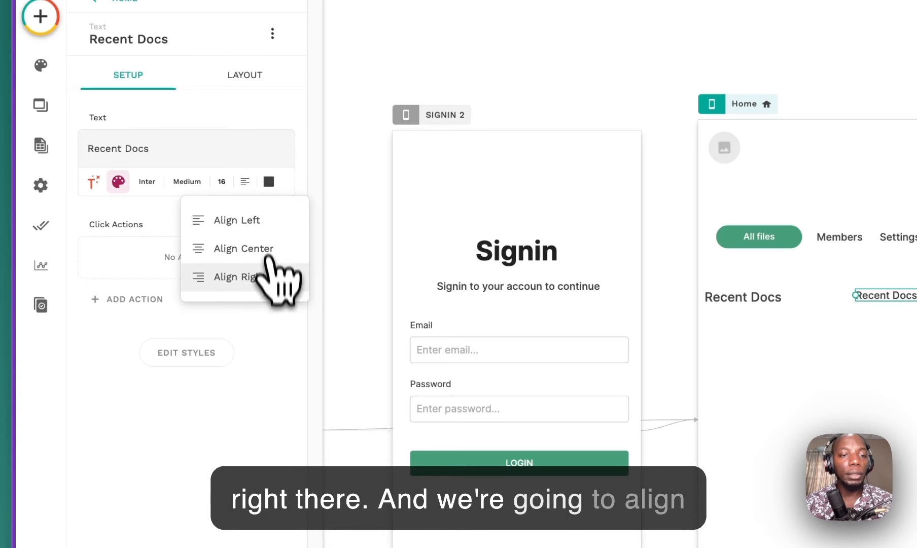
{"action": "left_click", "coordinate": [266, 276]}
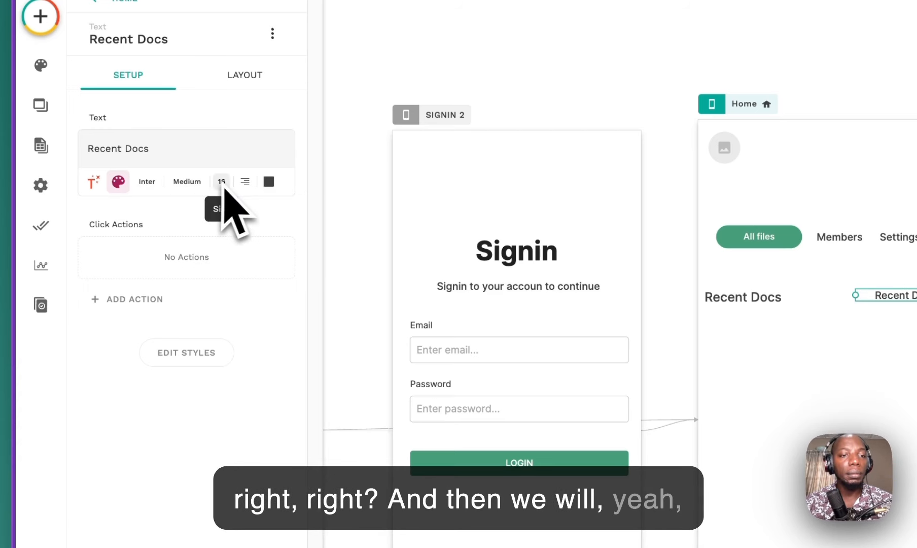
{"action": "left_click", "coordinate": [269, 182]}
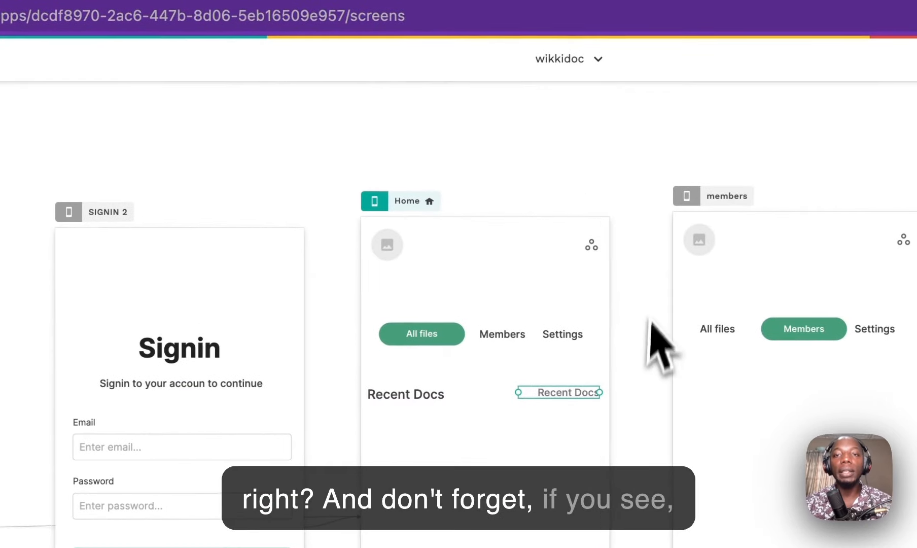
{"action": "left_click", "coordinate": [609, 37]}
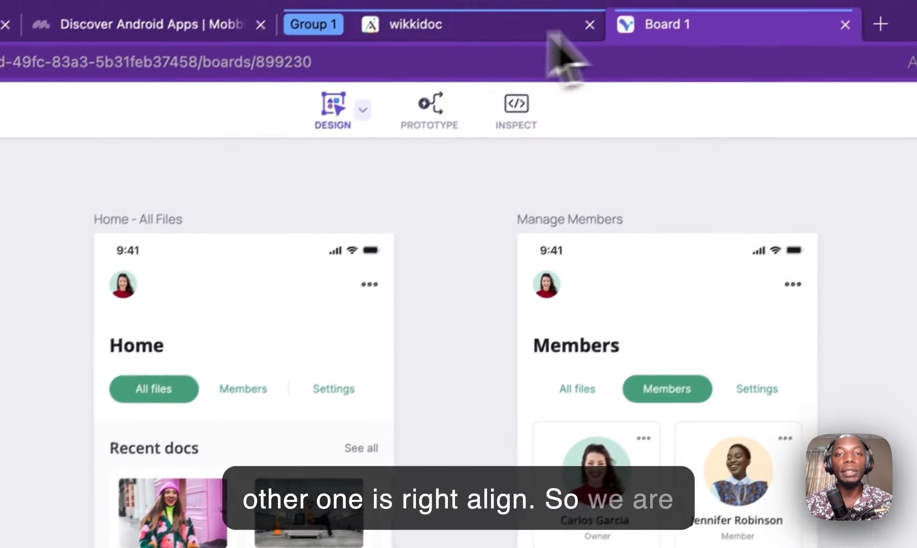
{"action": "left_click", "coordinate": [436, 25]}
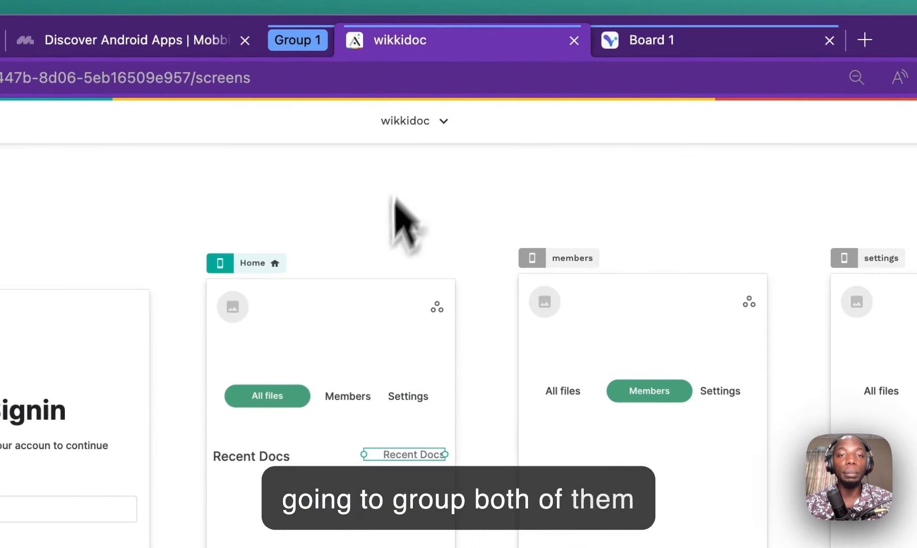
Step: Change the copy's text to 'sell all' and select it together with Recent Docs
{"action": "triple_click", "coordinate": [162, 197]}
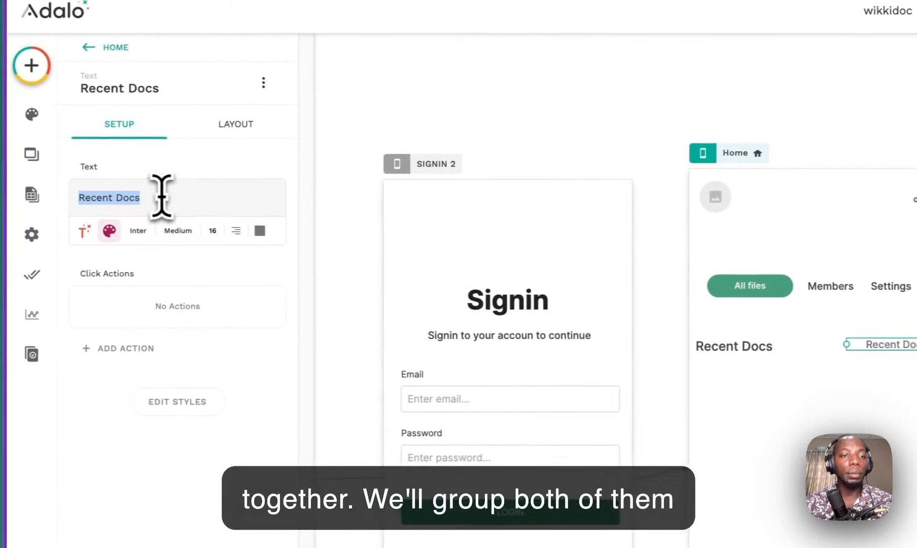
{"action": "type", "text": "sell all"}
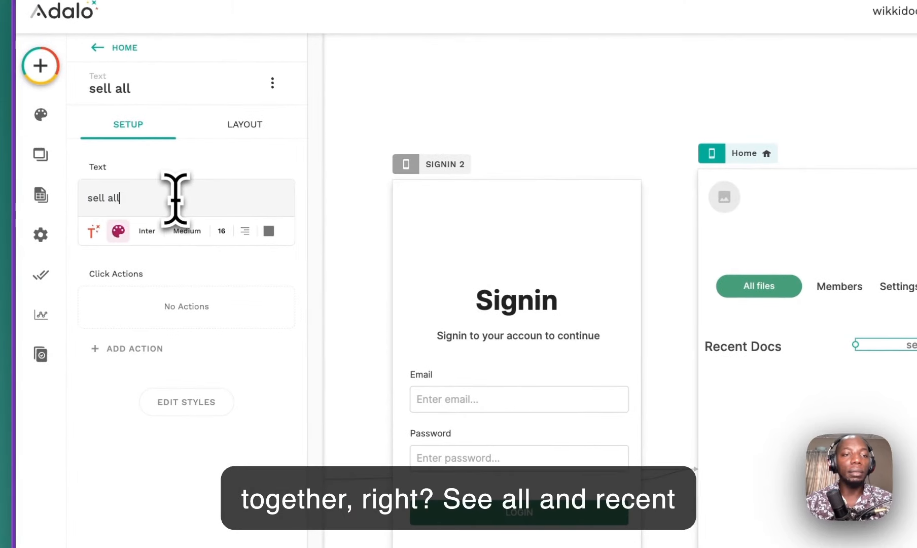
{"action": "left_click", "coordinate": [807, 426]}
{"action": "left_click", "coordinate": [777, 347]}
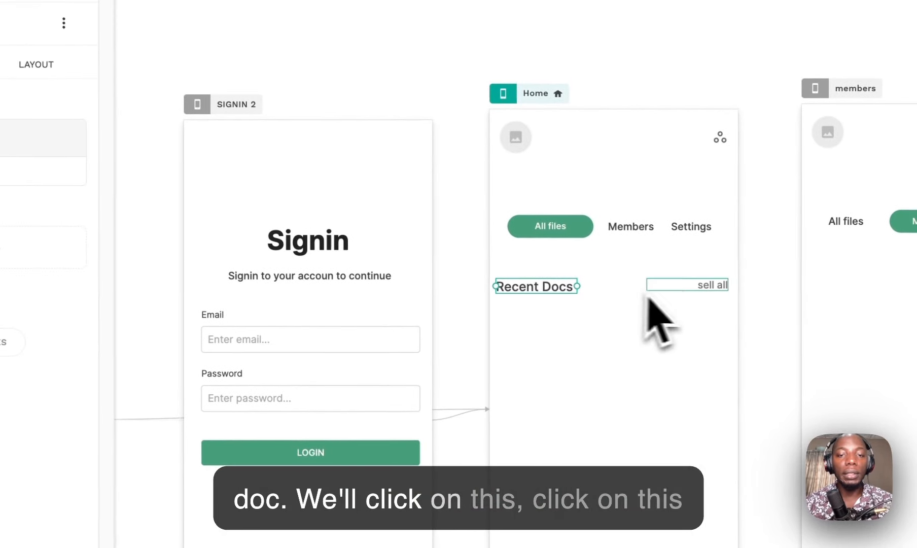
{"action": "left_click", "coordinate": [680, 285], "text": "shift"}
Step: Group the two header texts and name the group 'doc nav'
{"action": "left_click", "coordinate": [21, 76]}
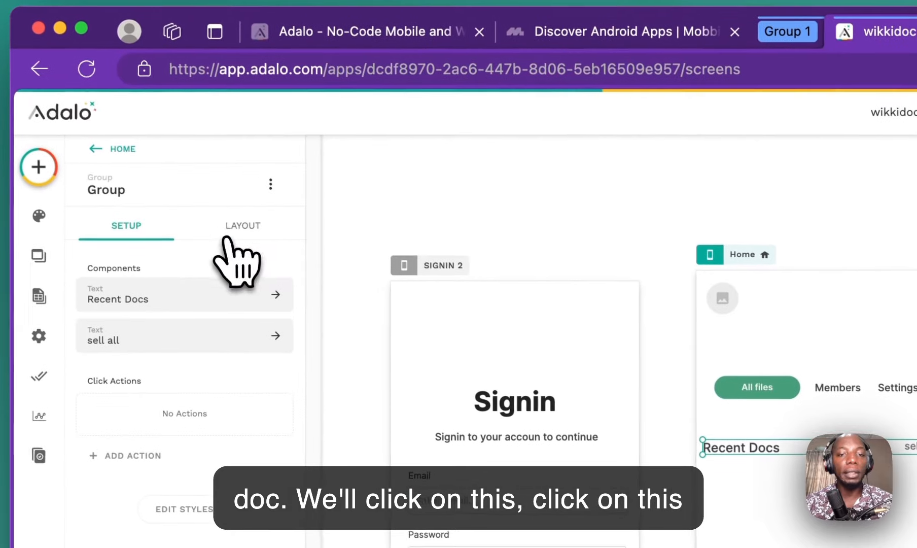
{"action": "left_click", "coordinate": [147, 187]}
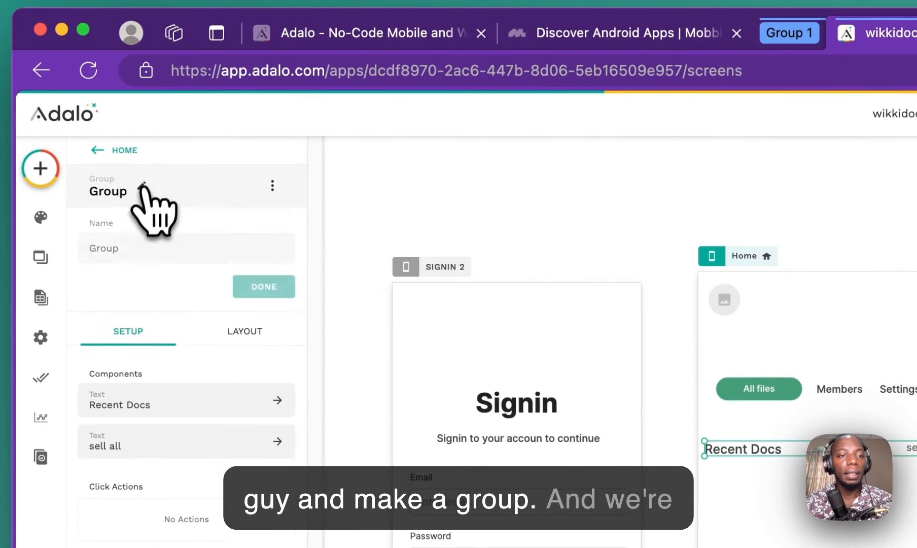
{"action": "double_click", "coordinate": [129, 251]}
{"action": "type", "text": "doc nav"}
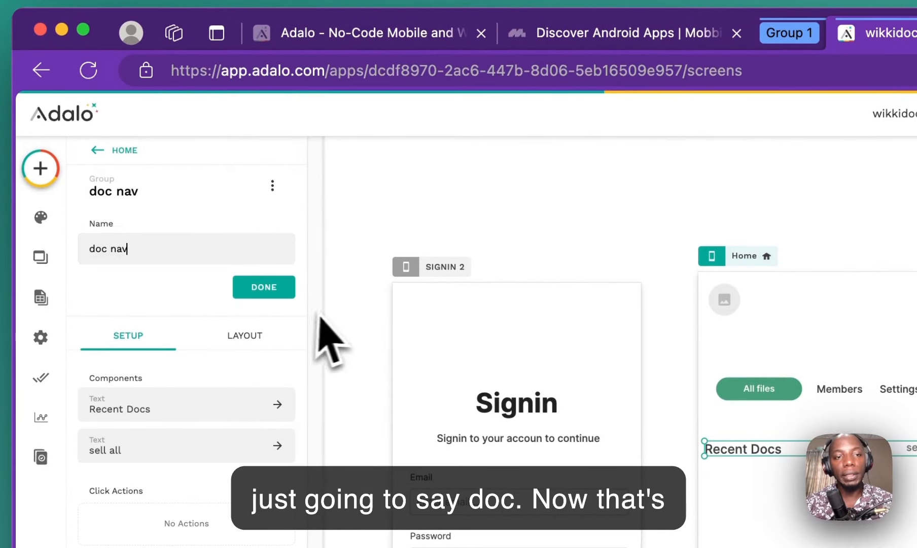
{"action": "left_click", "coordinate": [279, 291]}
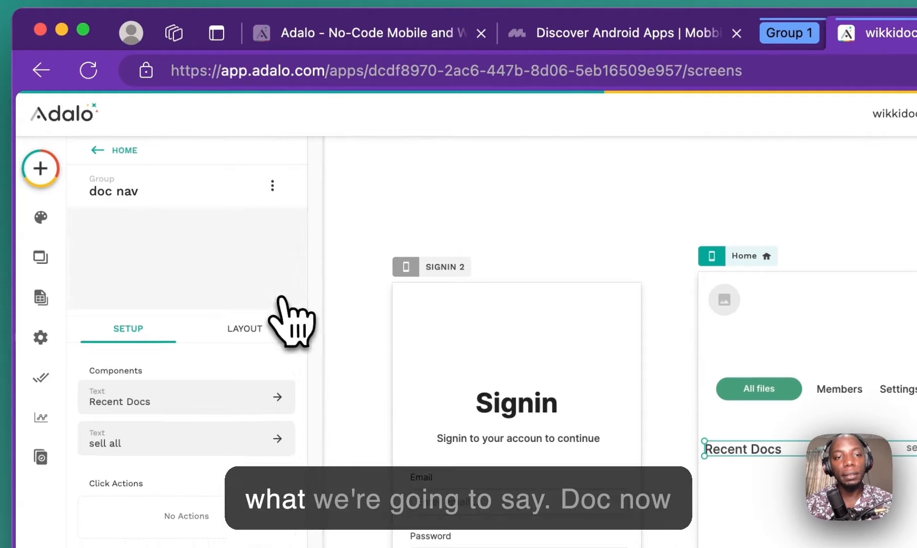
{"action": "left_click", "coordinate": [557, 294]}
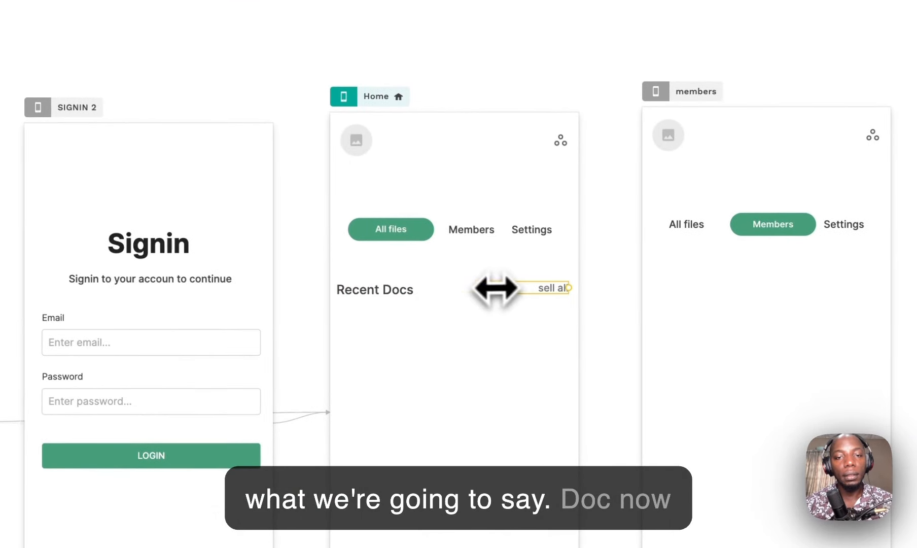
{"action": "left_click", "coordinate": [612, 287]}
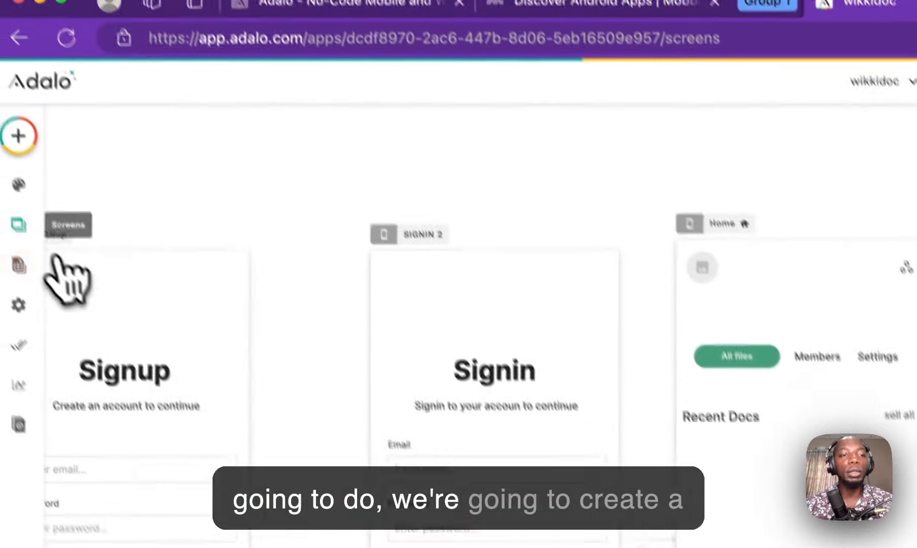
{"action": "left_click", "coordinate": [39, 175]}
Step: Search the component panel for 'list' to show the Simple, Card, Image and Avatar List options
{"action": "left_click", "coordinate": [577, 34]}
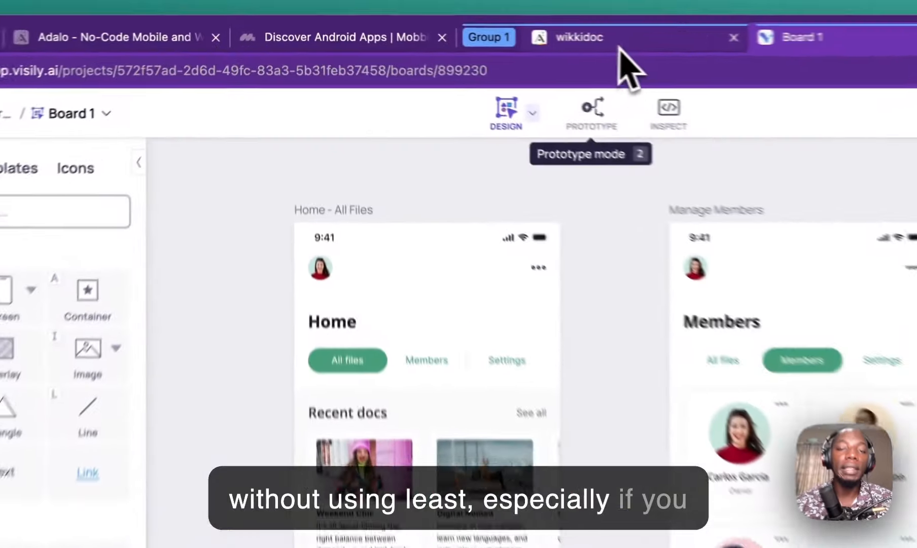
{"action": "left_click", "coordinate": [456, 28]}
{"action": "left_click", "coordinate": [35, 182]}
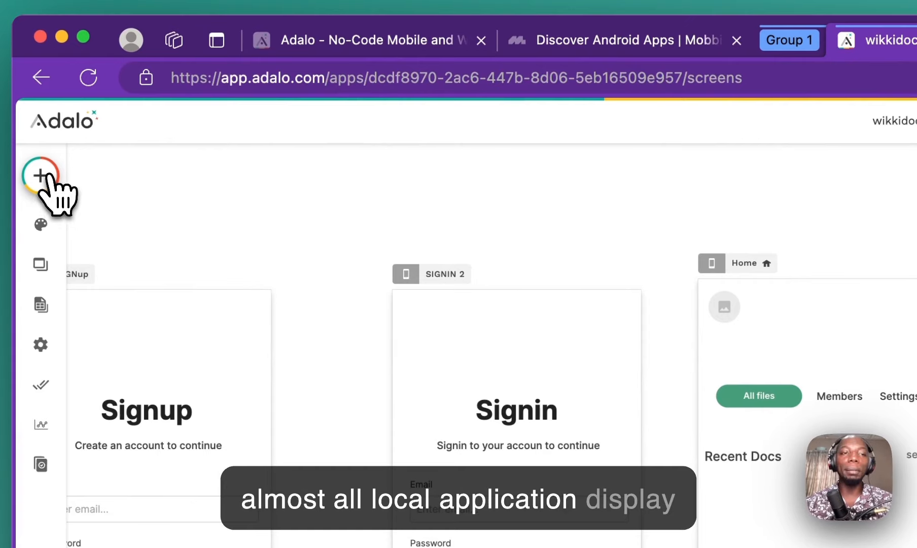
{"action": "left_click", "coordinate": [49, 177]}
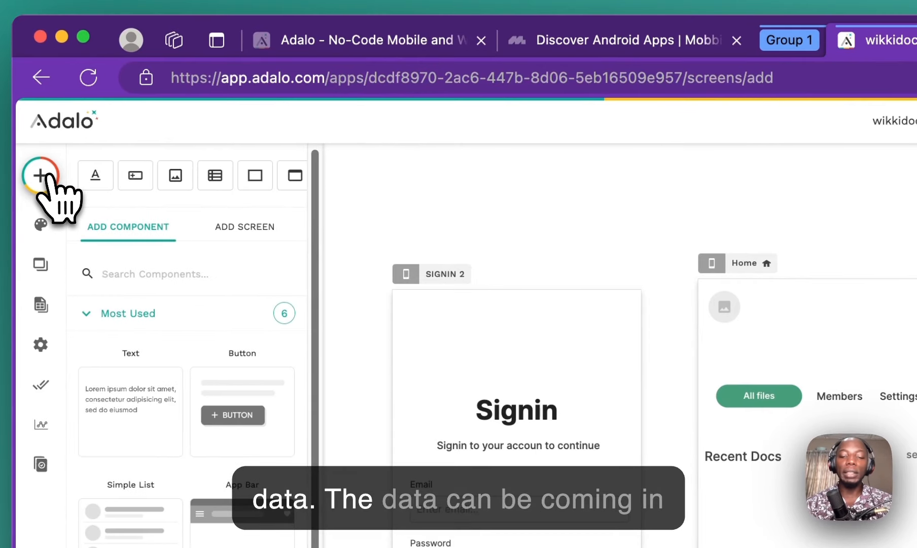
{"action": "type", "text": "list"}
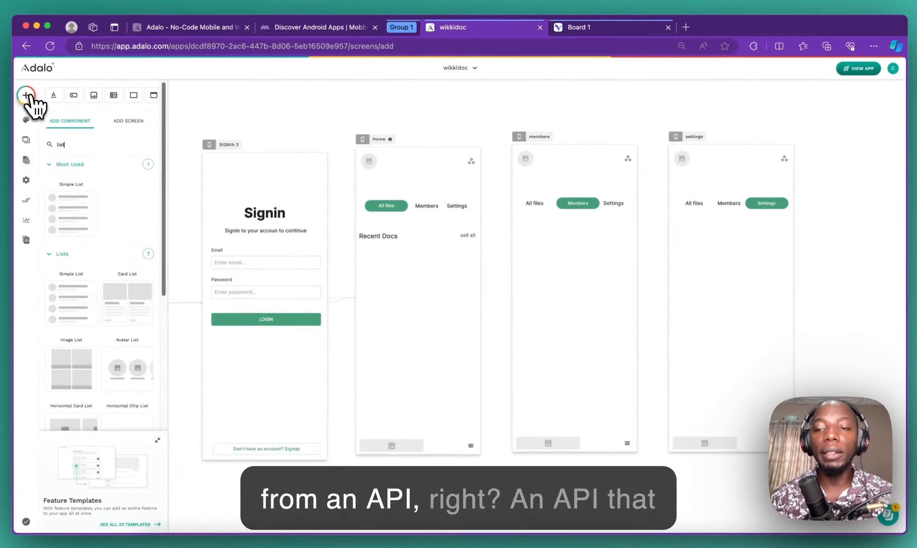
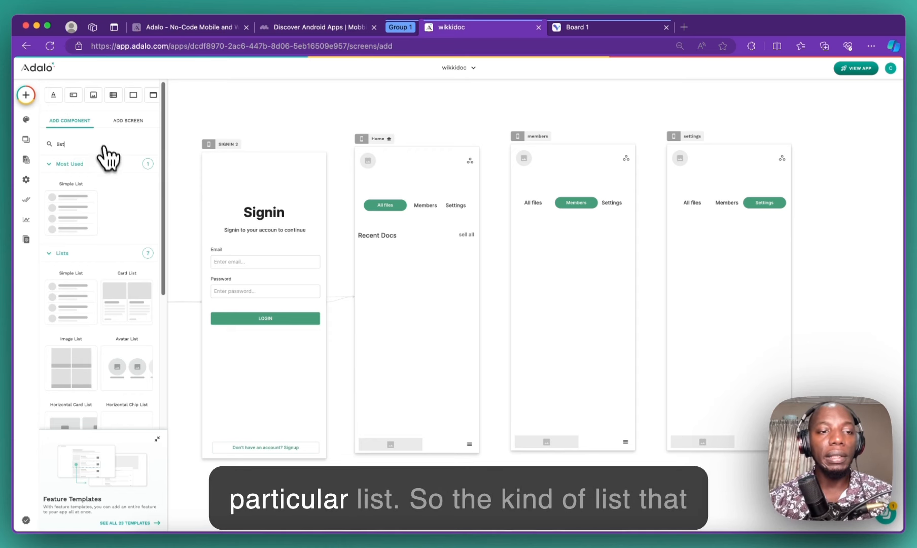
Step: Drag a Horizontal Card List onto the Home screen and align it under Recent Docs
{"action": "scroll", "coordinate": [88, 293], "scroll_direction": "down", "scroll_amount": 3}
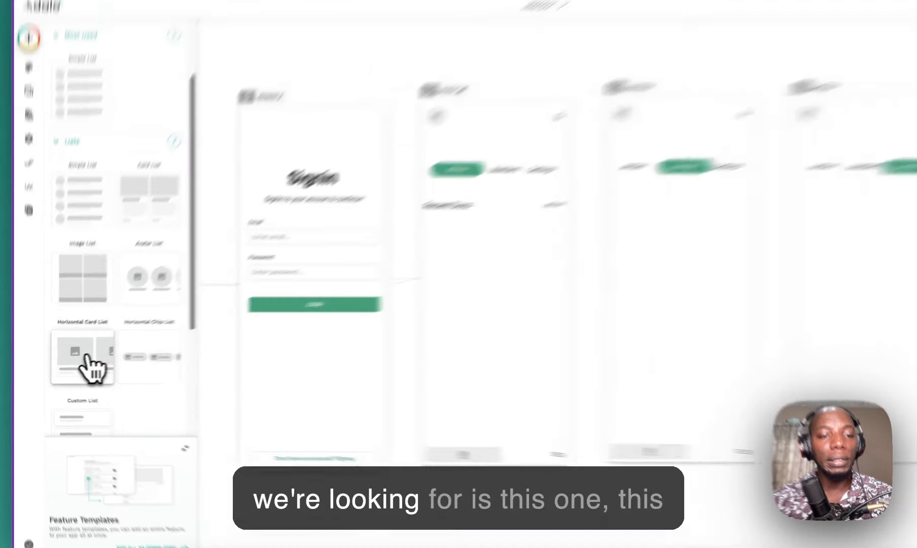
{"action": "left_click_drag", "start_coordinate": [89, 361], "coordinate": [506, 308]}
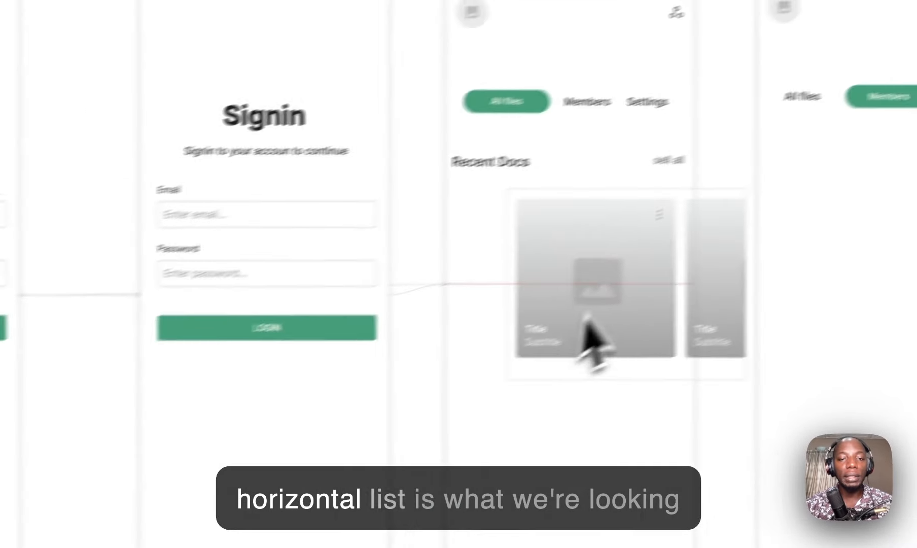
{"action": "left_click_drag", "start_coordinate": [587, 319], "coordinate": [584, 281]}
{"action": "left_click_drag", "start_coordinate": [514, 302], "coordinate": [518, 289]}
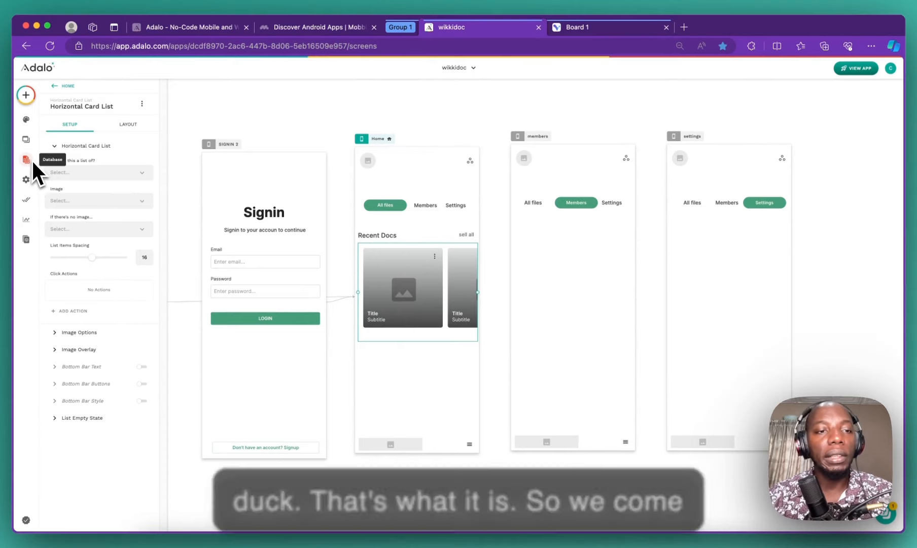
Step: Make the card list show Doc records with the All doc filter
{"action": "left_click", "coordinate": [53, 173]}
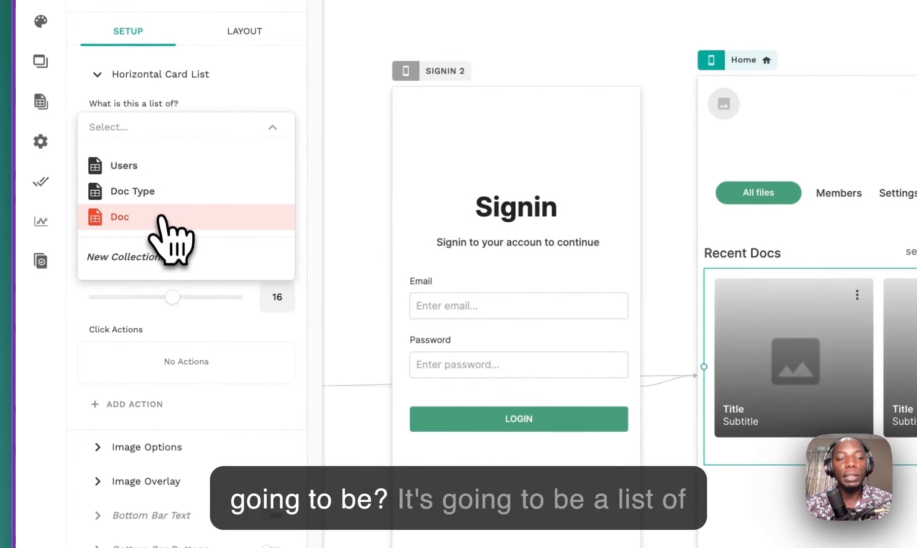
{"action": "left_click", "coordinate": [162, 218]}
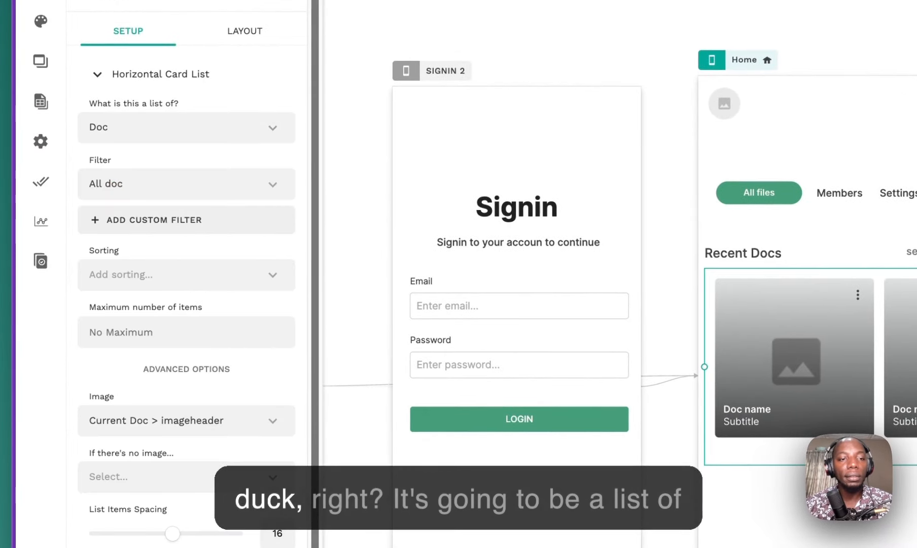
{"action": "left_click", "coordinate": [173, 191]}
{"action": "left_click", "coordinate": [172, 187]}
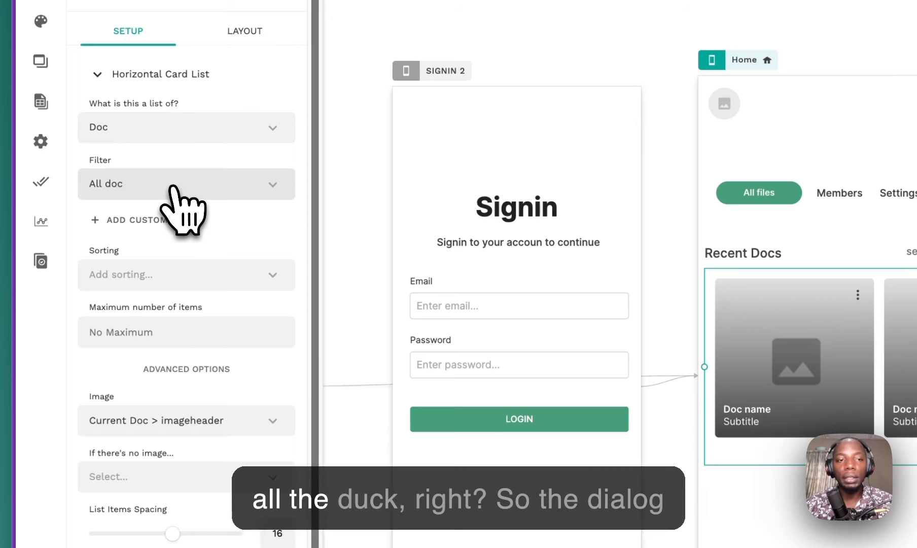
{"action": "left_click", "coordinate": [172, 190]}
{"action": "mouse_move", "coordinate": [206, 259]}
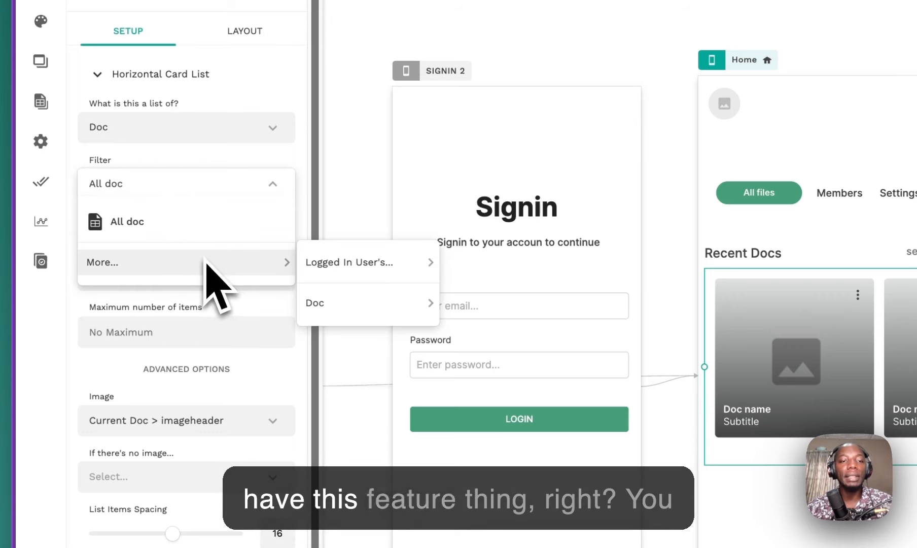
{"action": "mouse_move", "coordinate": [417, 284]}
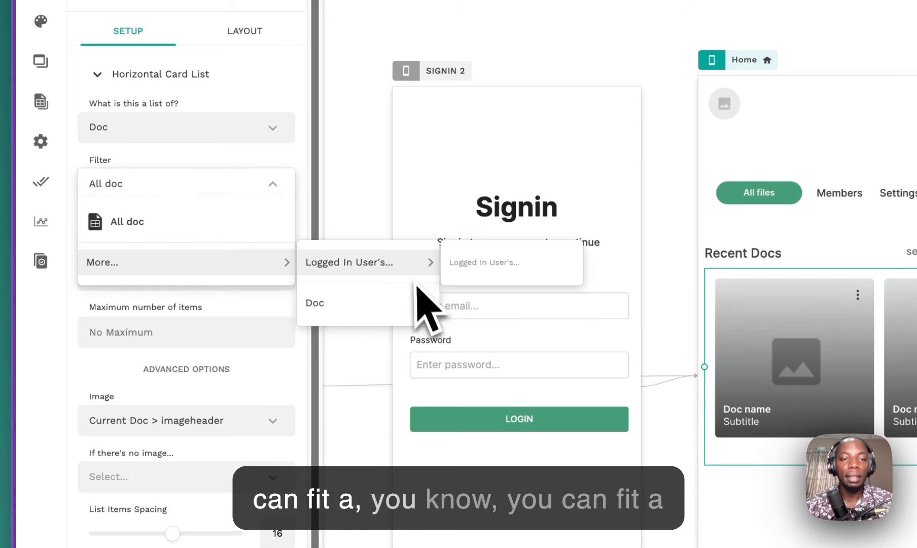
{"action": "left_click", "coordinate": [176, 221]}
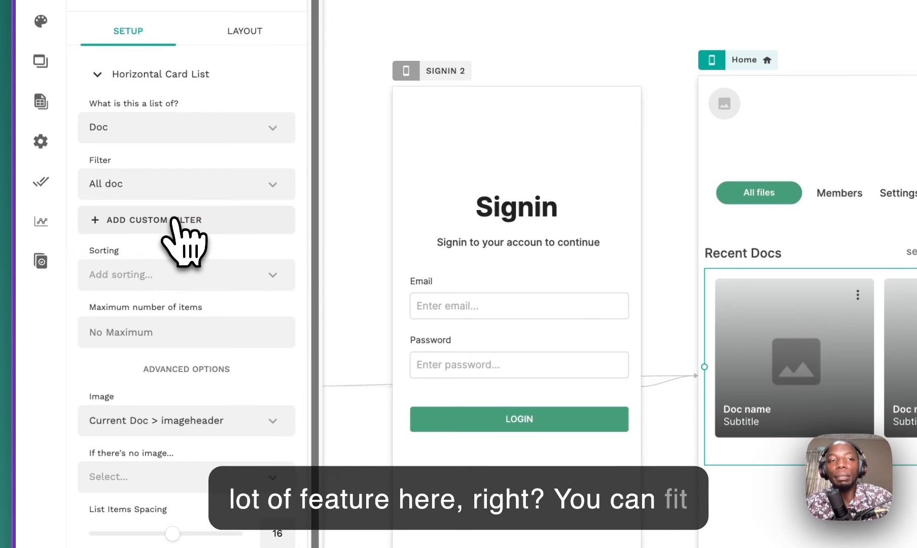
Step: Try a custom filter on the doc type's Name, then remove it
{"action": "left_click", "coordinate": [176, 222]}
{"action": "left_click", "coordinate": [175, 246]}
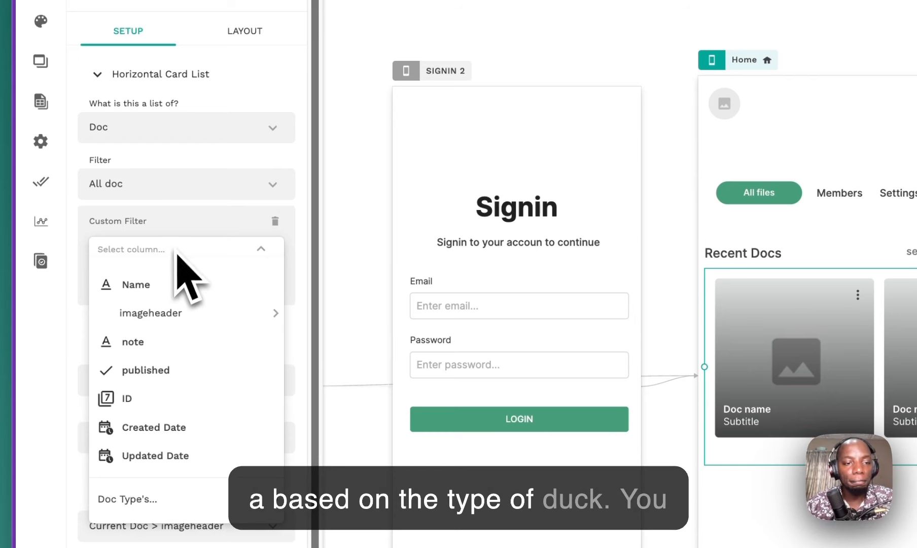
{"action": "left_click", "coordinate": [180, 248]}
{"action": "left_click", "coordinate": [275, 221]}
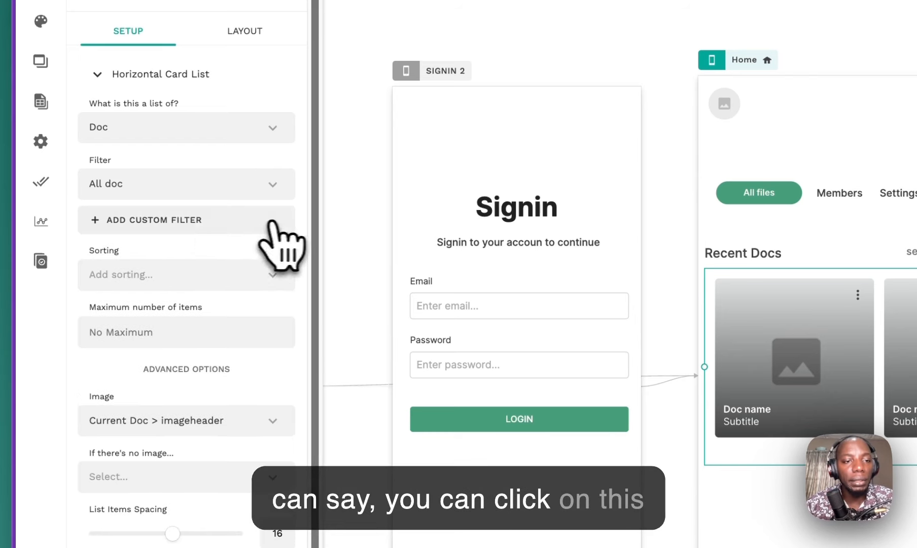
{"action": "left_click", "coordinate": [172, 220]}
{"action": "left_click", "coordinate": [179, 247]}
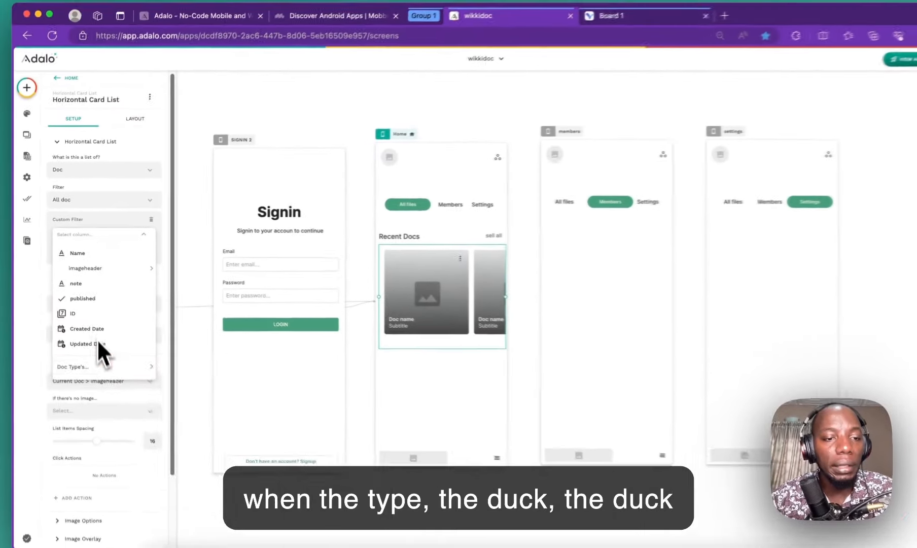
{"action": "mouse_move", "coordinate": [100, 367]}
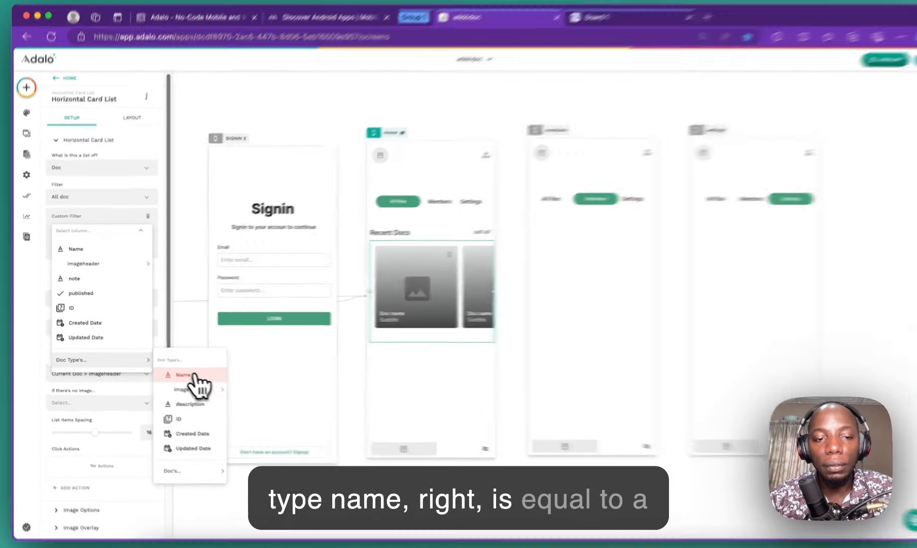
{"action": "left_click", "coordinate": [194, 375]}
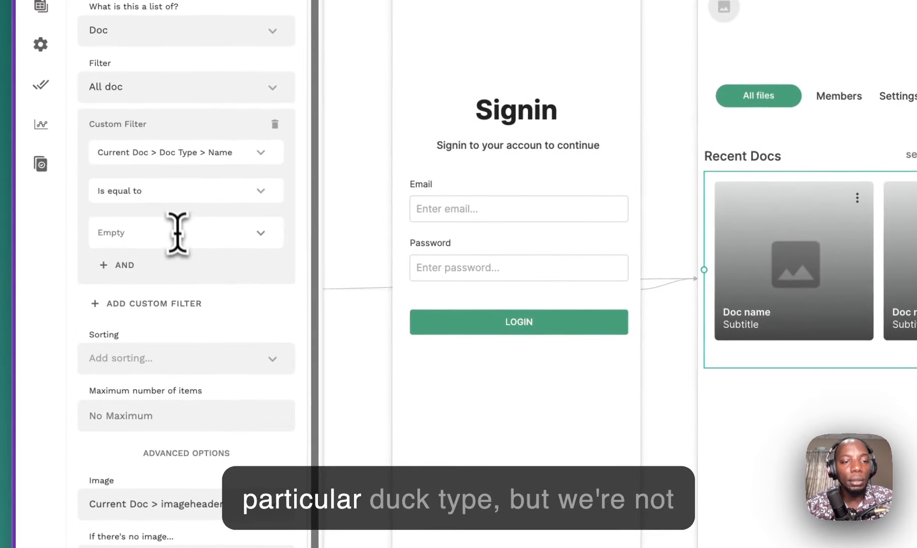
{"action": "left_click", "coordinate": [105, 274]}
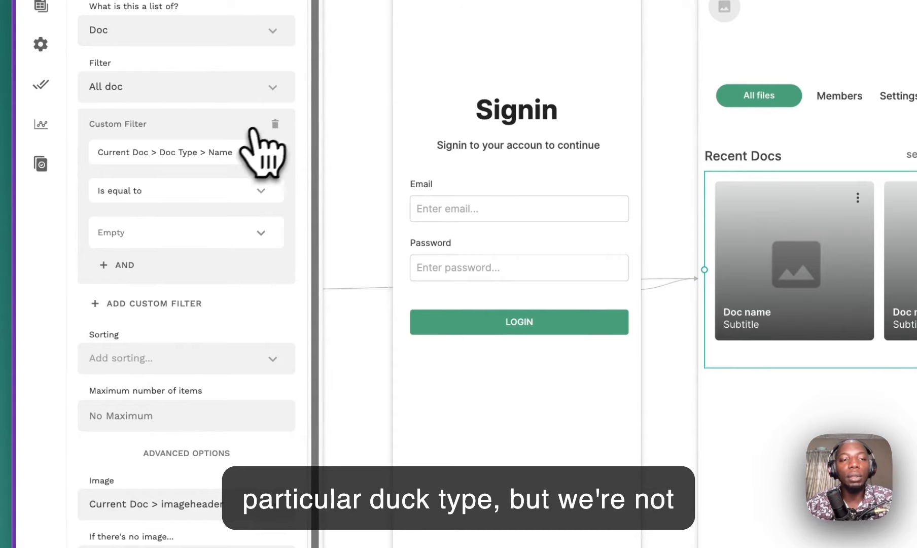
{"action": "left_click", "coordinate": [274, 124]}
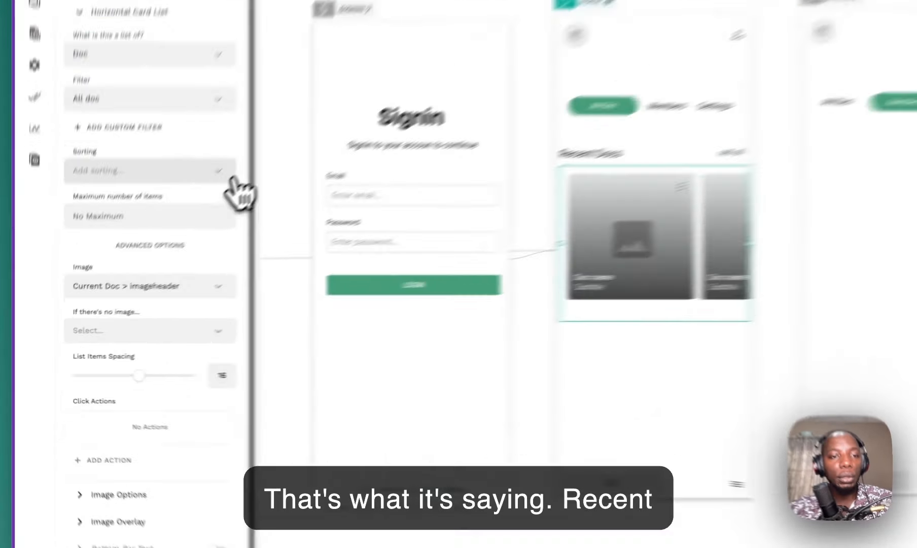
Step: Sort docs by Created Date, newest to oldest, and cap the list at 8 items
{"action": "left_click", "coordinate": [230, 172]}
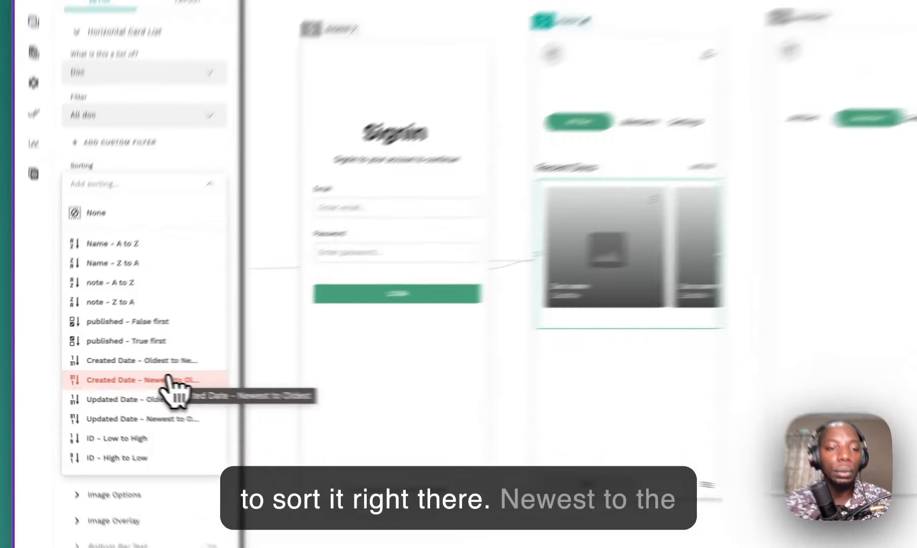
{"action": "left_click", "coordinate": [118, 375]}
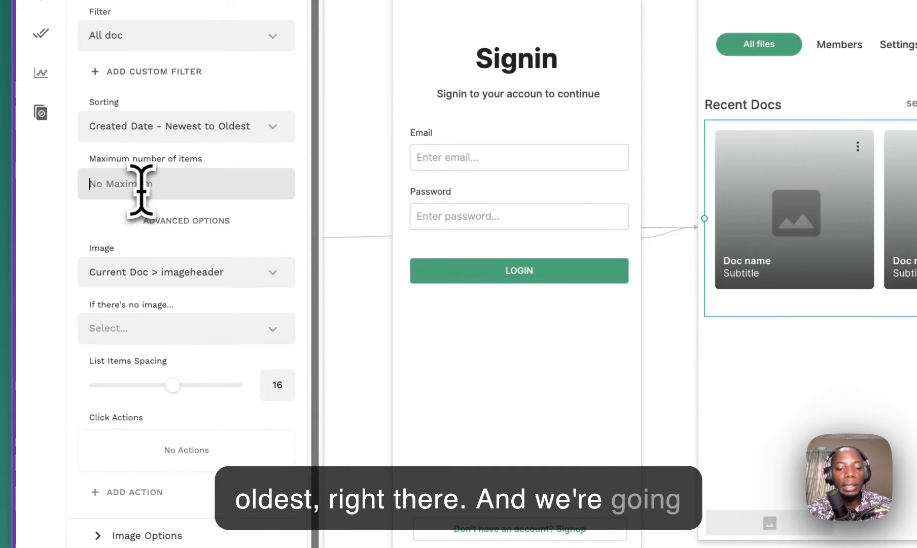
{"action": "left_click", "coordinate": [141, 189]}
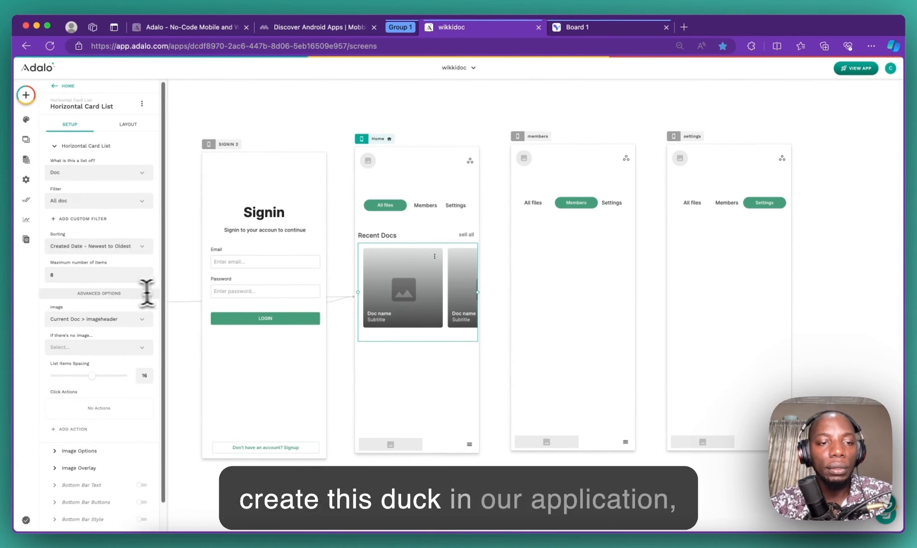
Step: Check the Doc collection's fields, then drag the card list item spacing down to 12
{"action": "scroll", "coordinate": [146, 292], "scroll_direction": "down", "scroll_amount": 2}
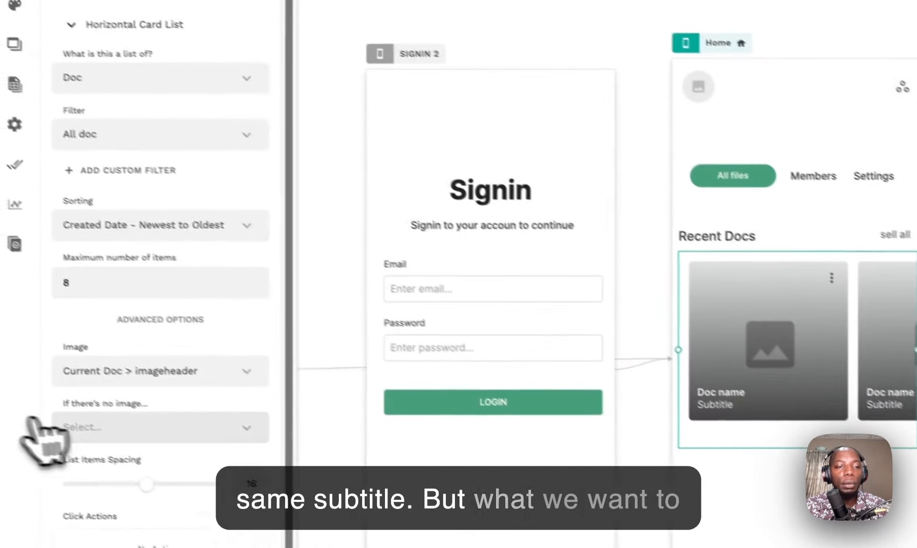
{"action": "left_click", "coordinate": [18, 348]}
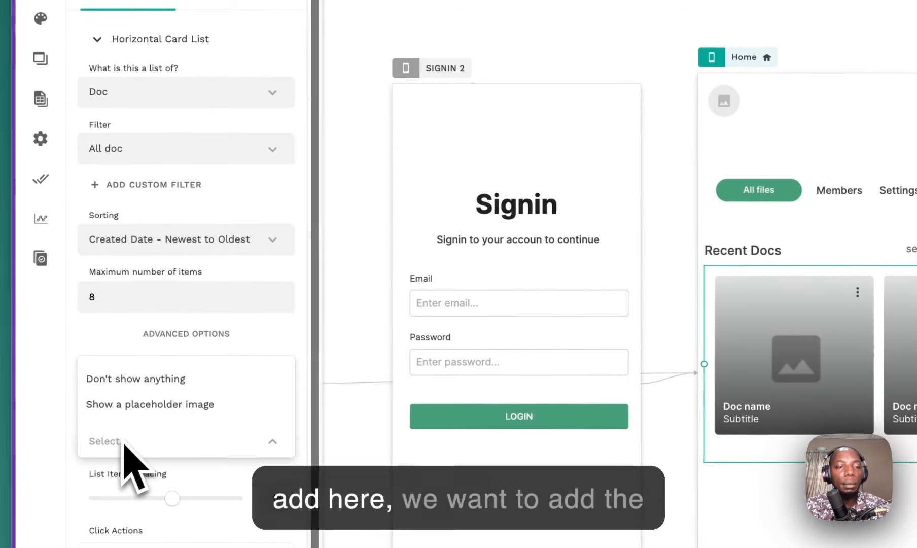
{"action": "left_click", "coordinate": [148, 436]}
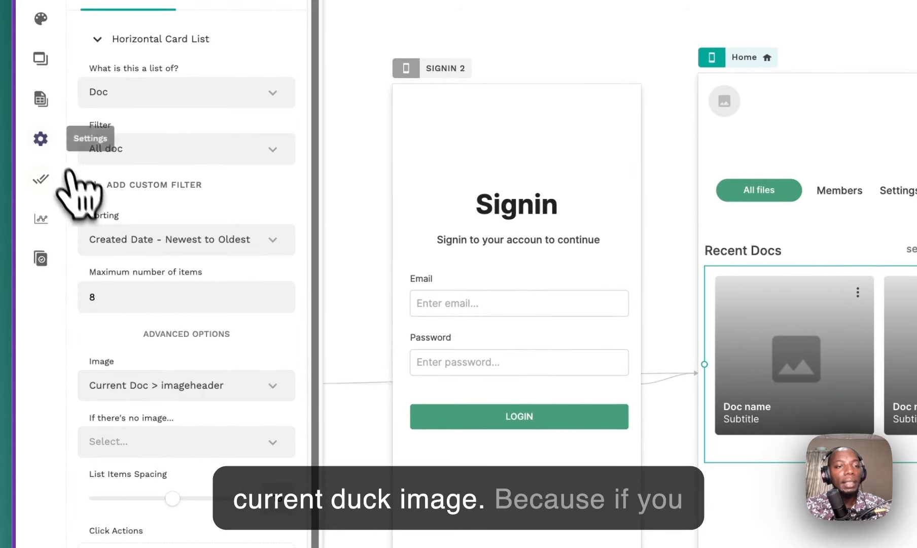
{"action": "left_click", "coordinate": [40, 99]}
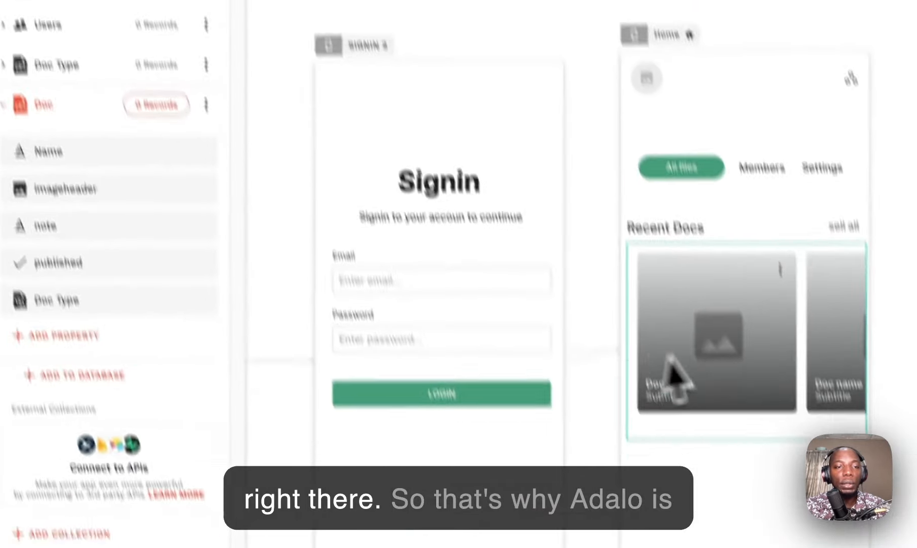
{"action": "left_click", "coordinate": [769, 369]}
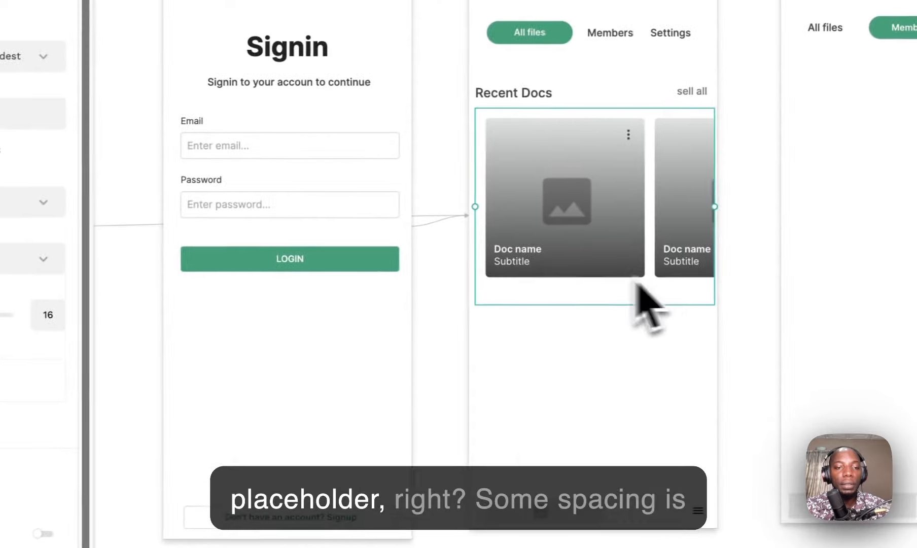
{"action": "left_click_drag", "start_coordinate": [167, 323], "coordinate": [86, 325]}
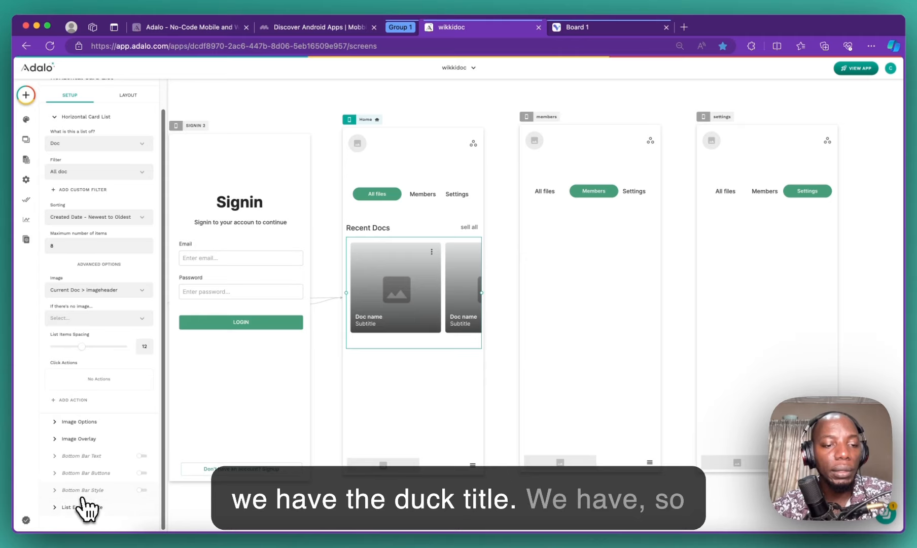
Step: Set the card image width to 220
{"action": "left_click", "coordinate": [71, 425]}
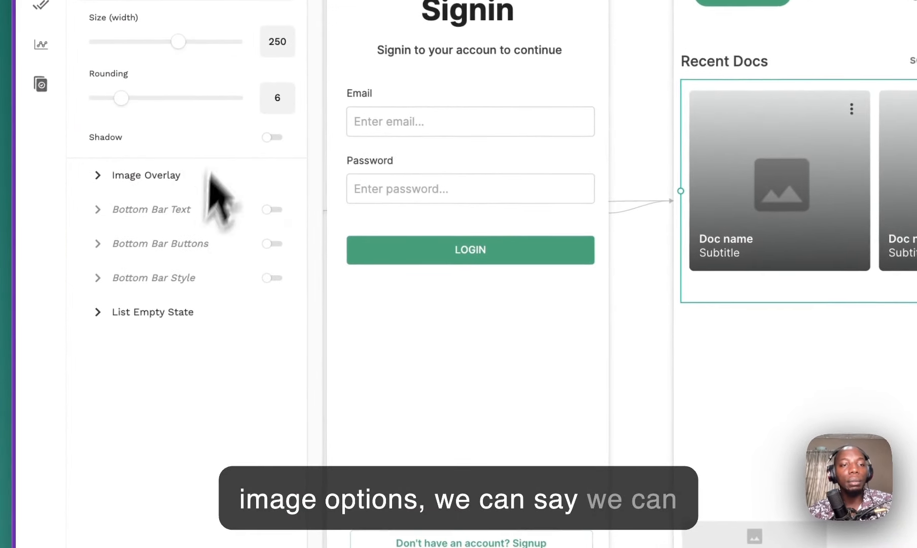
{"action": "left_click_drag", "start_coordinate": [178, 42], "coordinate": [151, 42]}
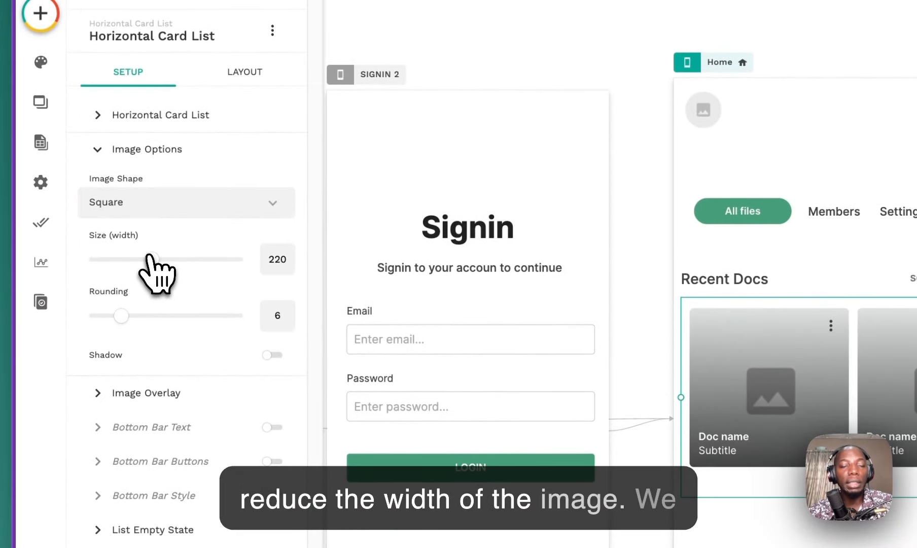
{"action": "mouse_move", "coordinate": [151, 259]}
{"action": "left_mouse_down"}
{"action": "mouse_move", "coordinate": [244, 259]}
{"action": "mouse_move", "coordinate": [168, 258]}
{"action": "left_mouse_up"}
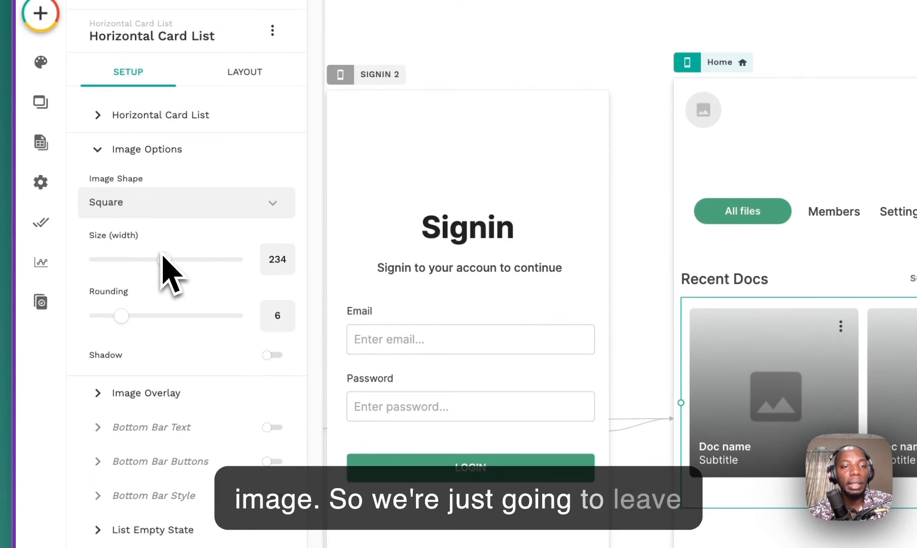
{"action": "key", "text": "BackSpace"}
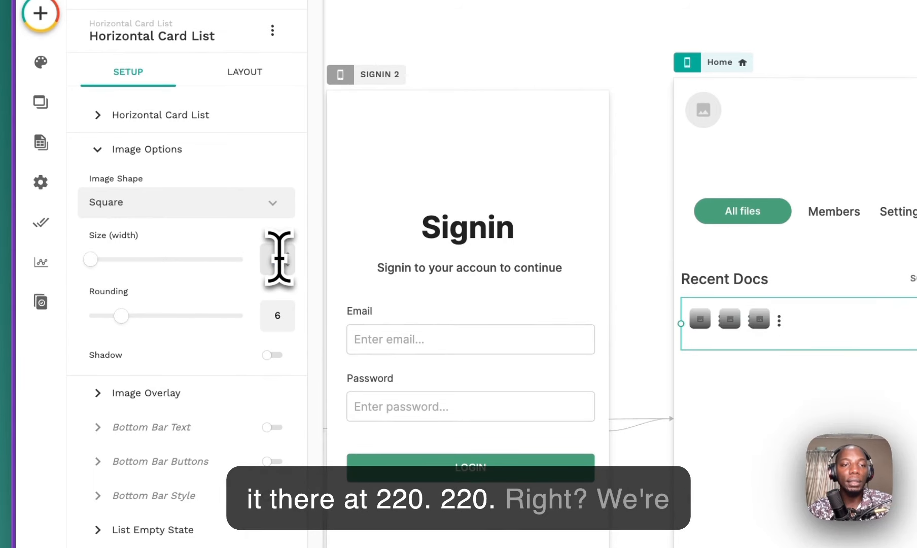
{"action": "type", "text": "220"}
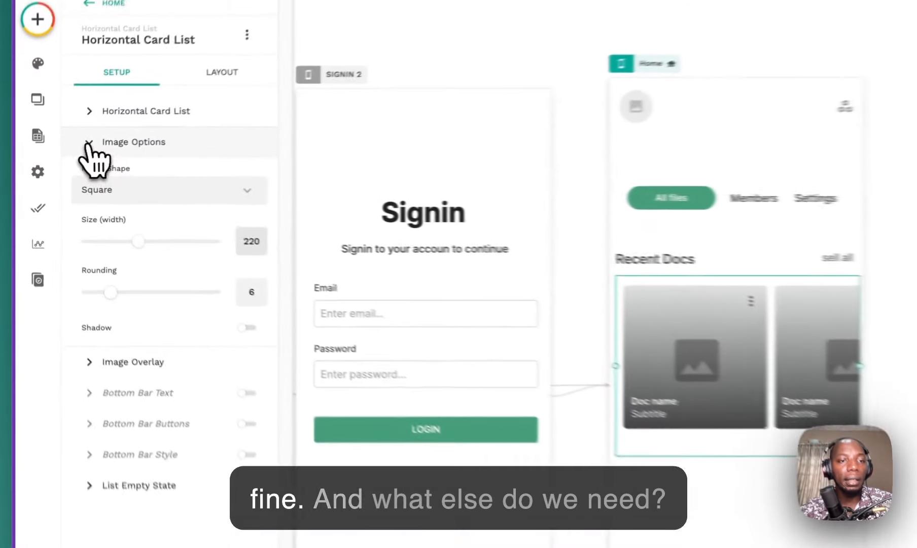
{"action": "left_click", "coordinate": [54, 163]}
Step: Turn bottom bar text on for the cards, then switch it back off
{"action": "left_click", "coordinate": [54, 146]}
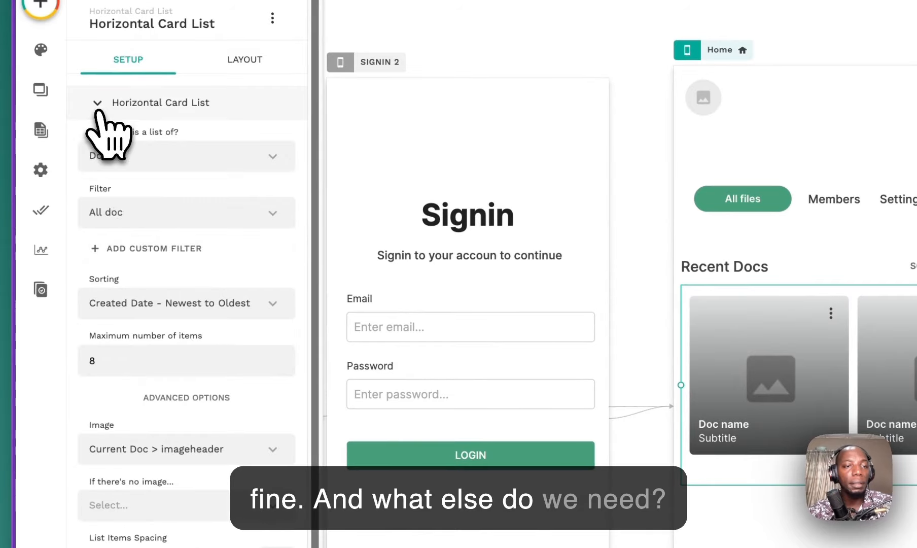
{"action": "scroll", "coordinate": [175, 269], "scroll_direction": "down", "scroll_amount": 1}
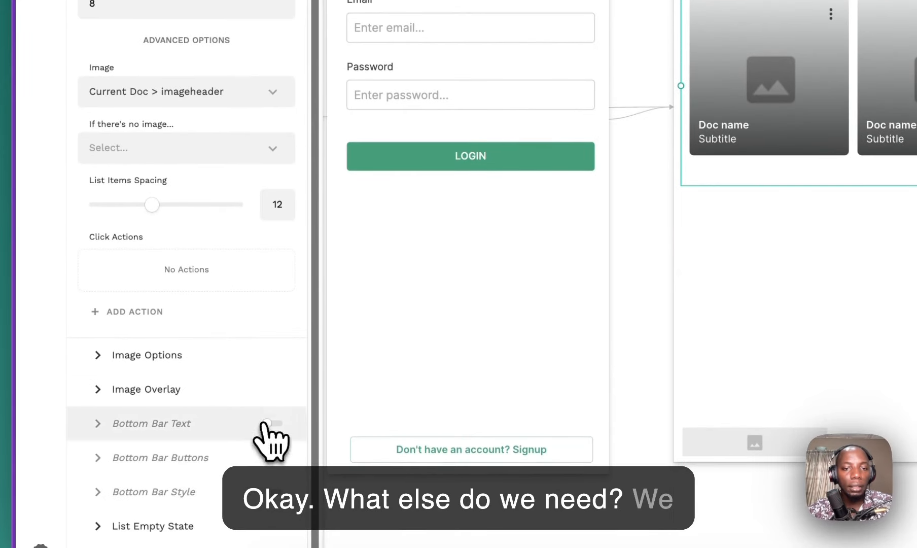
{"action": "left_click", "coordinate": [266, 423]}
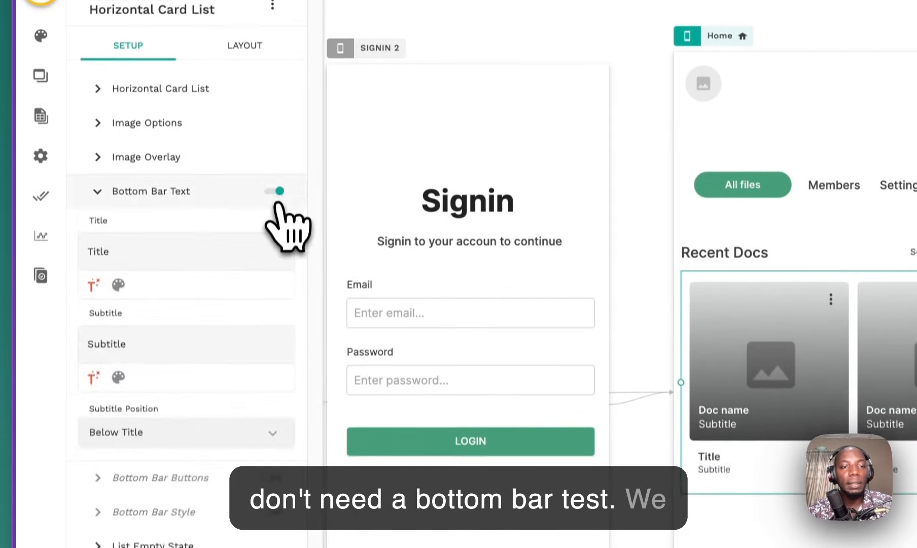
{"action": "left_click", "coordinate": [276, 191]}
Step: Give the empty state the title 'Sorry' and the subtitle 'No new Doc at this time'
{"action": "left_click", "coordinate": [172, 349]}
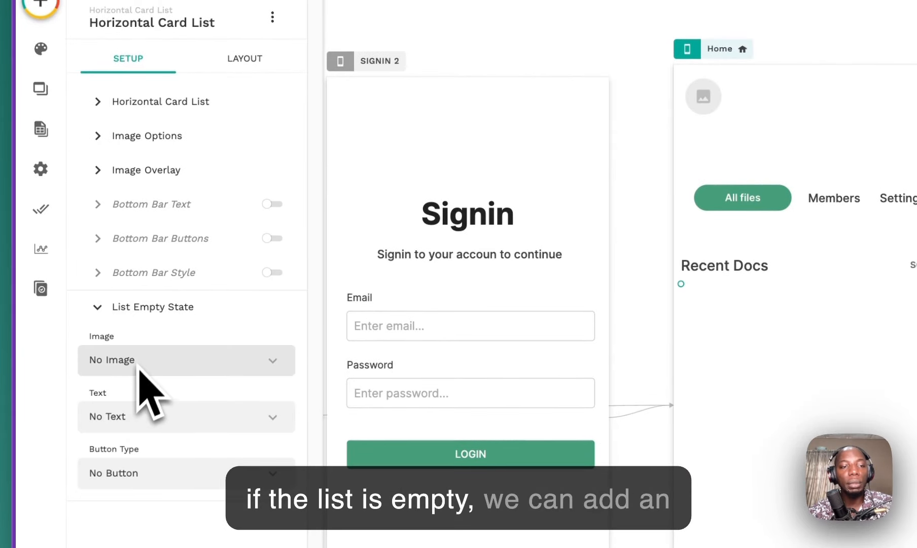
{"action": "left_click", "coordinate": [147, 415]}
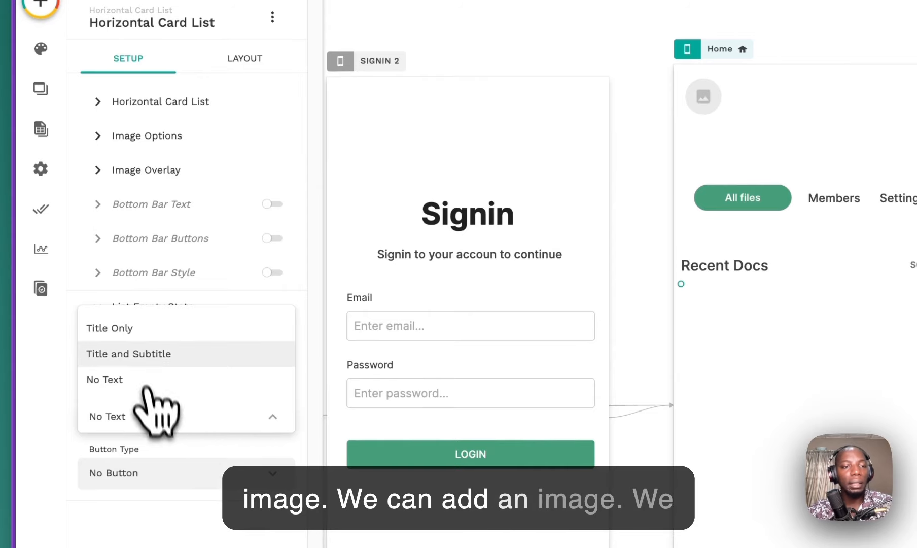
{"action": "left_click", "coordinate": [147, 355]}
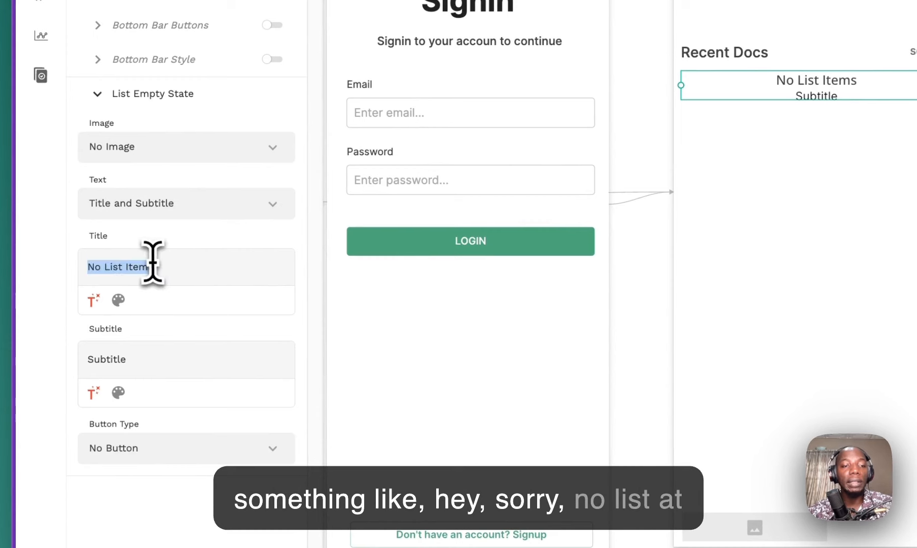
{"action": "type", "text": "Sorry"}
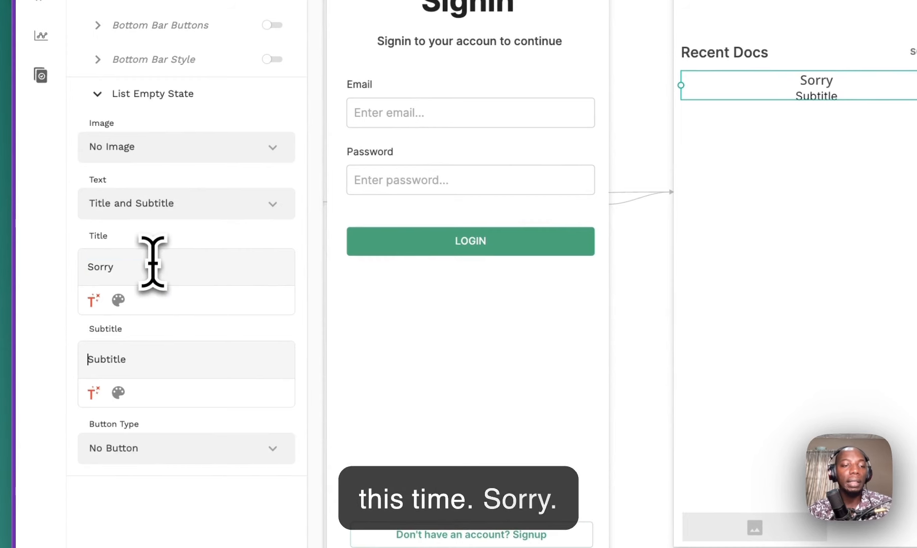
{"action": "double_click", "coordinate": [126, 357]}
{"action": "type", "text": "N"}
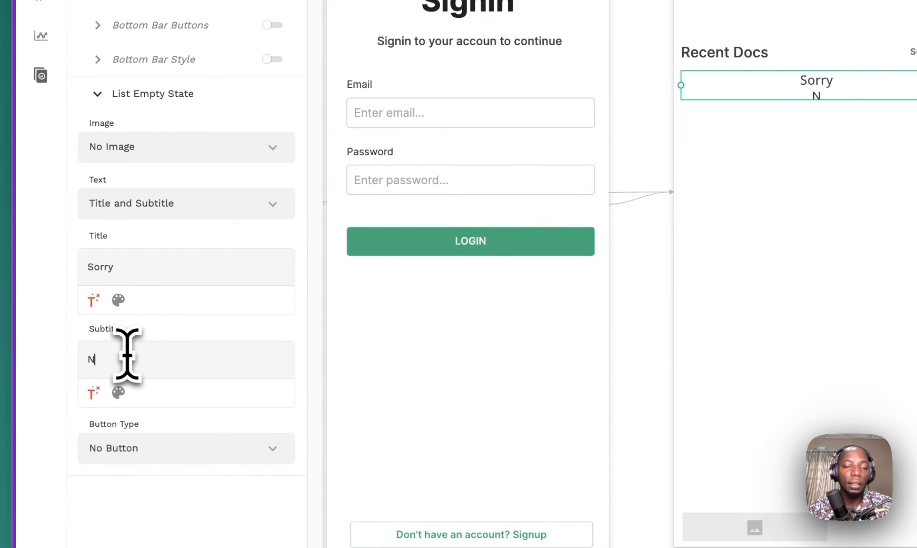
{"action": "type", "text": "o new Dco"}
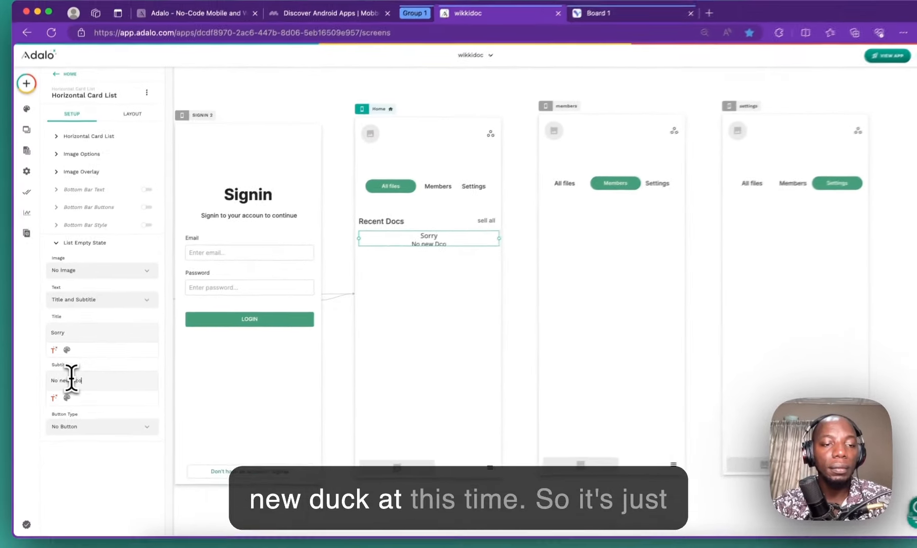
{"action": "key", "text": "BackSpace"}
{"action": "key", "text": "BackSpace"}
{"action": "type", "text": "oc at this time"}
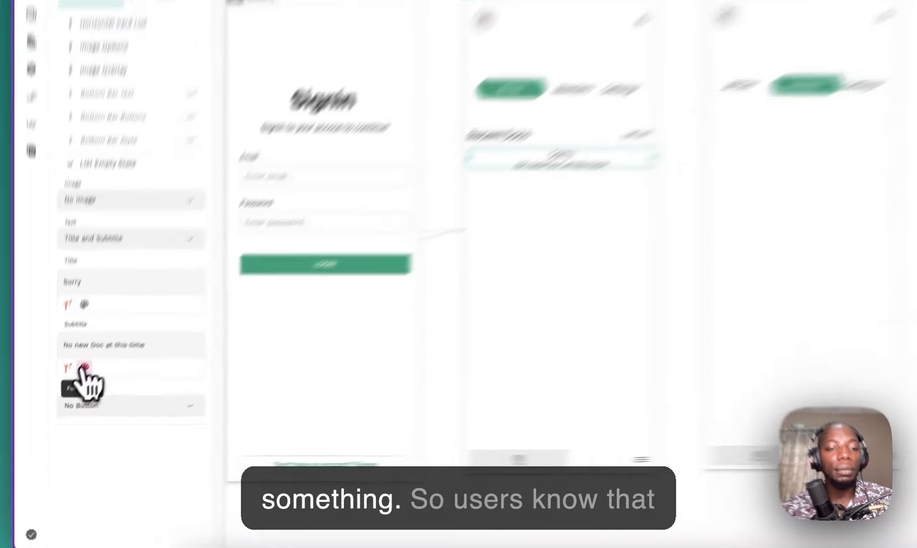
Step: Make the 'Sorry' title red and collapse the empty-state settings
{"action": "left_click", "coordinate": [64, 398]}
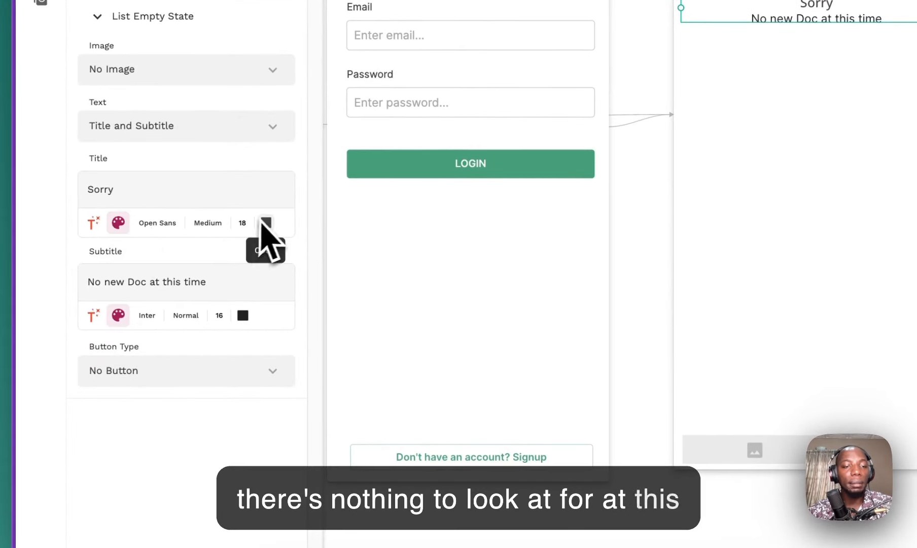
{"action": "left_click", "coordinate": [266, 223]}
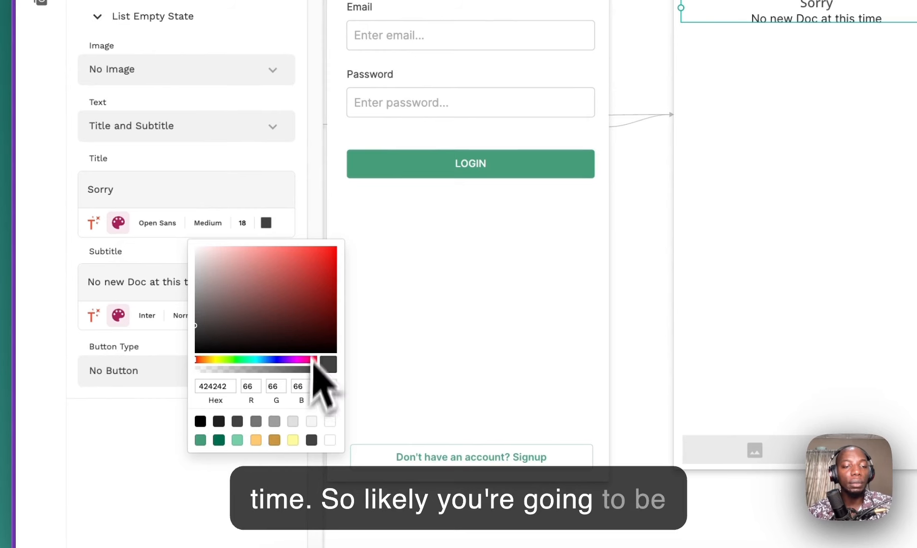
{"action": "left_click", "coordinate": [315, 258]}
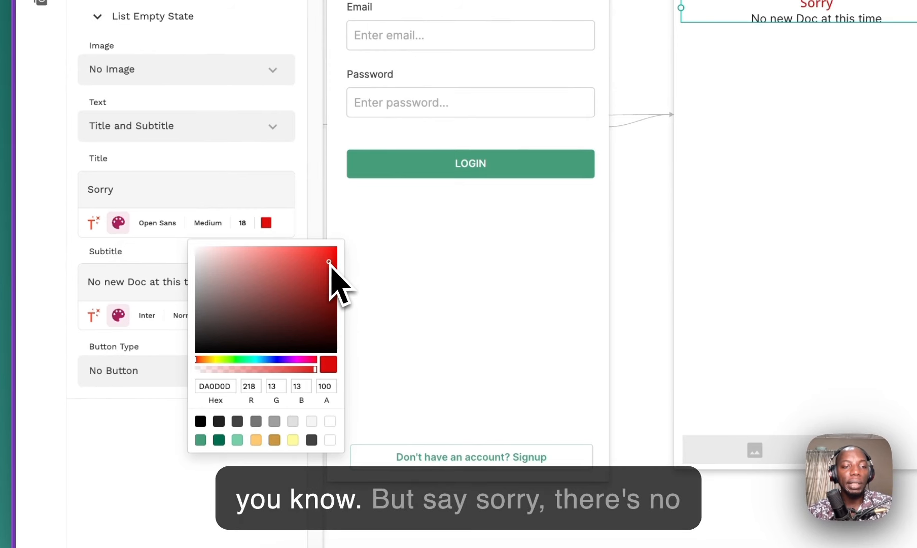
{"action": "left_click", "coordinate": [177, 176]}
{"action": "left_click", "coordinate": [123, 220]}
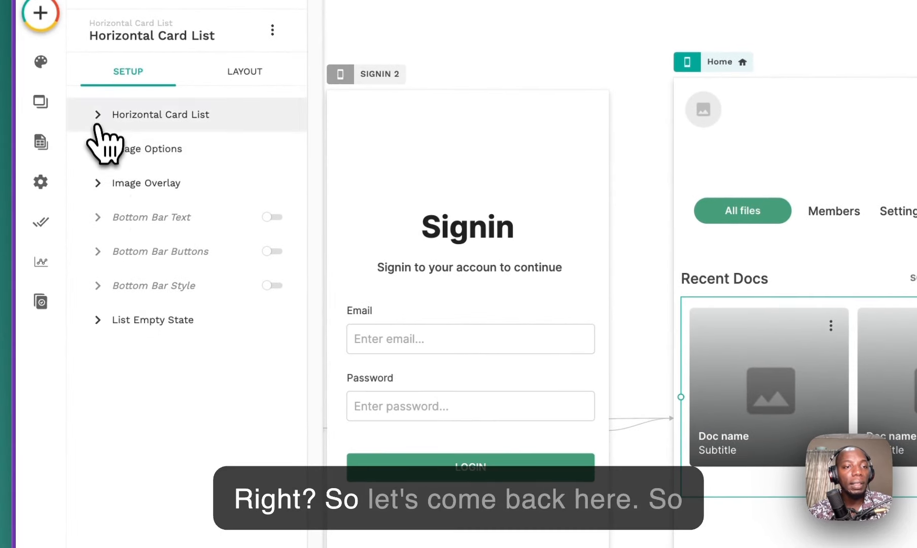
Step: Scroll through the card list's settings to review its Doc source and sorting
{"action": "scroll", "coordinate": [195, 345], "scroll_direction": "down", "scroll_amount": 1}
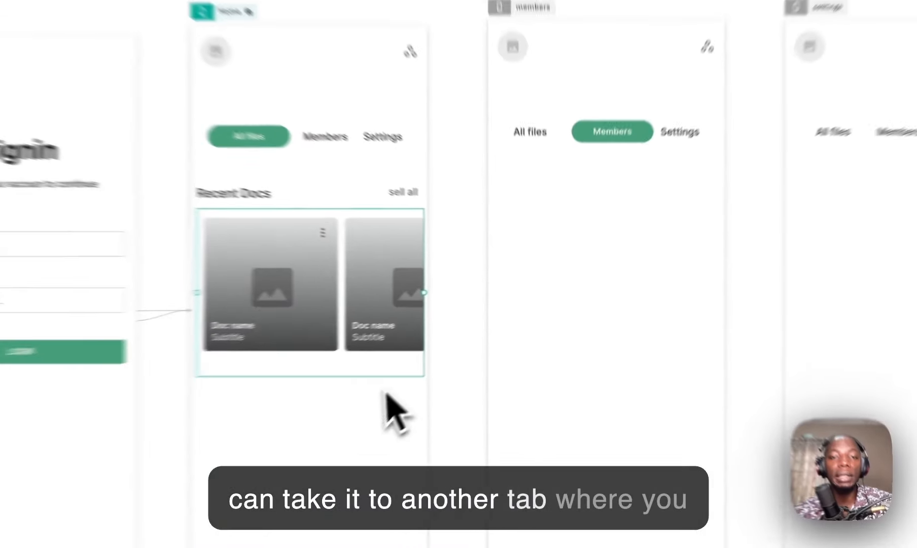
{"action": "scroll", "coordinate": [382, 292], "scroll_direction": "down", "scroll_amount": 2}
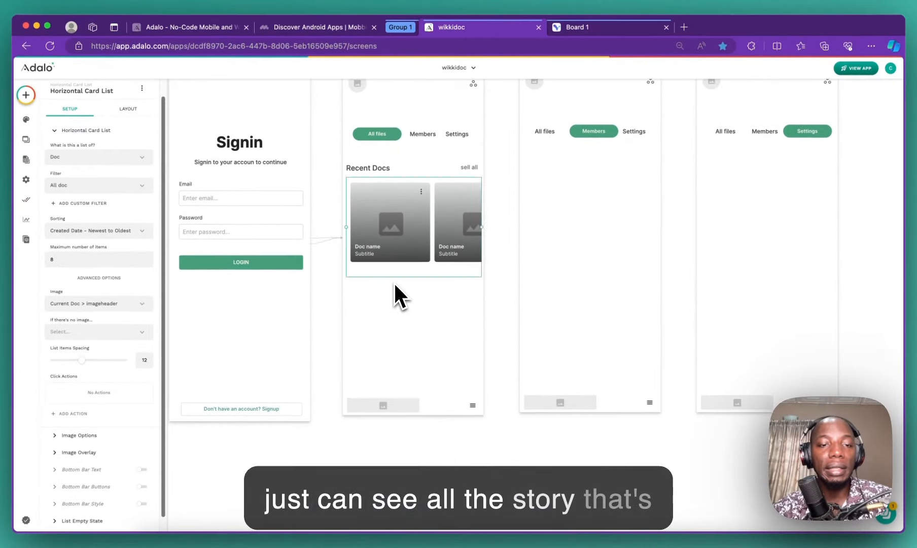
{"action": "scroll", "coordinate": [116, 406], "scroll_direction": "down", "scroll_amount": 1}
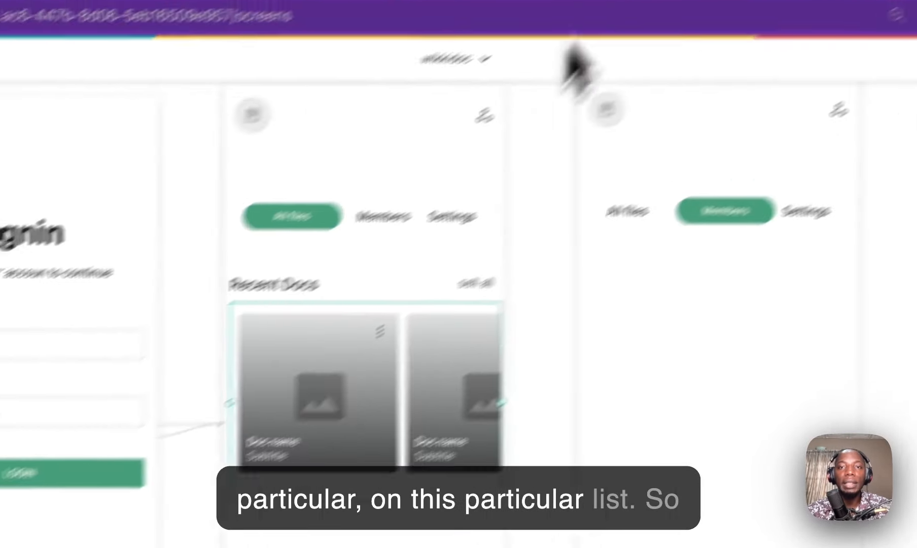
Step: Review the Recent docs and Previous 7 days sections on Visily's Board 1, then return to Adalo
{"action": "left_click", "coordinate": [578, 35]}
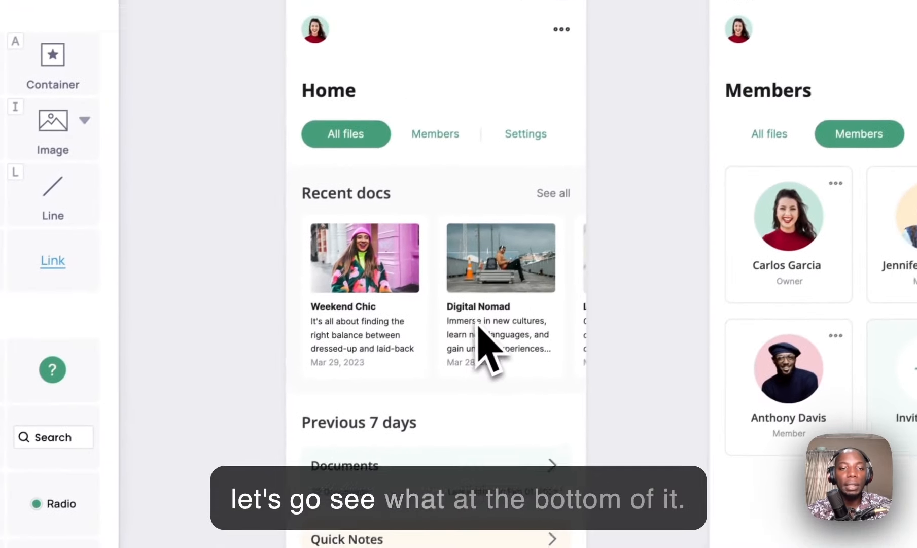
{"action": "scroll", "coordinate": [479, 327], "scroll_direction": "down", "scroll_amount": 5}
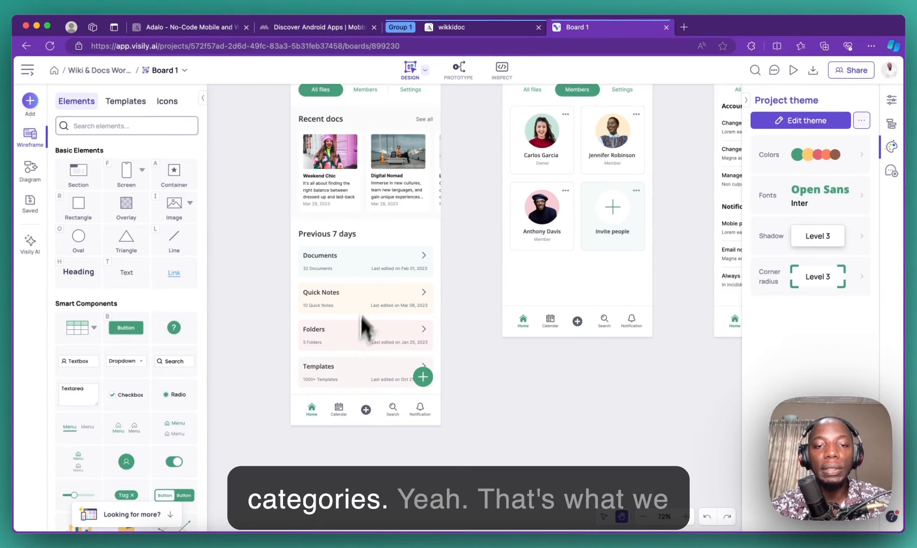
{"action": "left_click", "coordinate": [503, 28]}
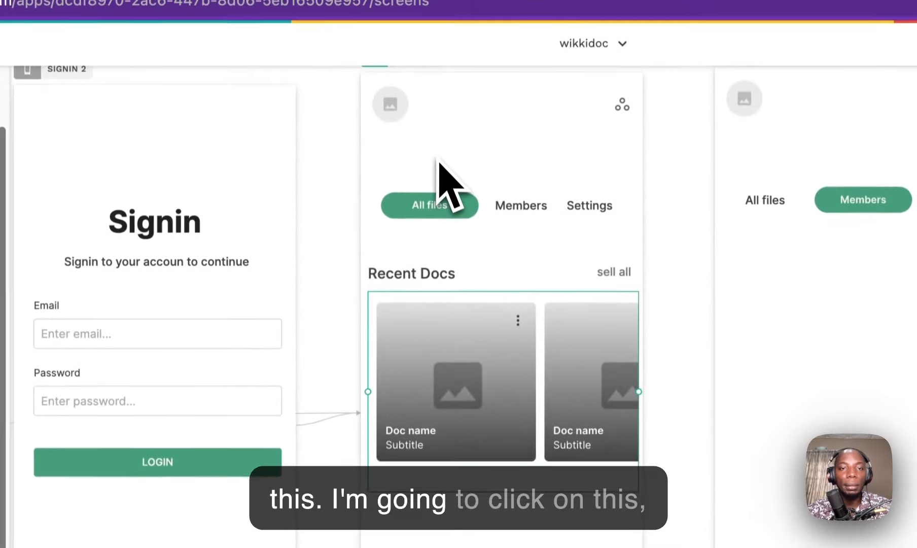
Step: Drag the Home screen's bottom edge down to make the screen taller
{"action": "left_click", "coordinate": [415, 110]}
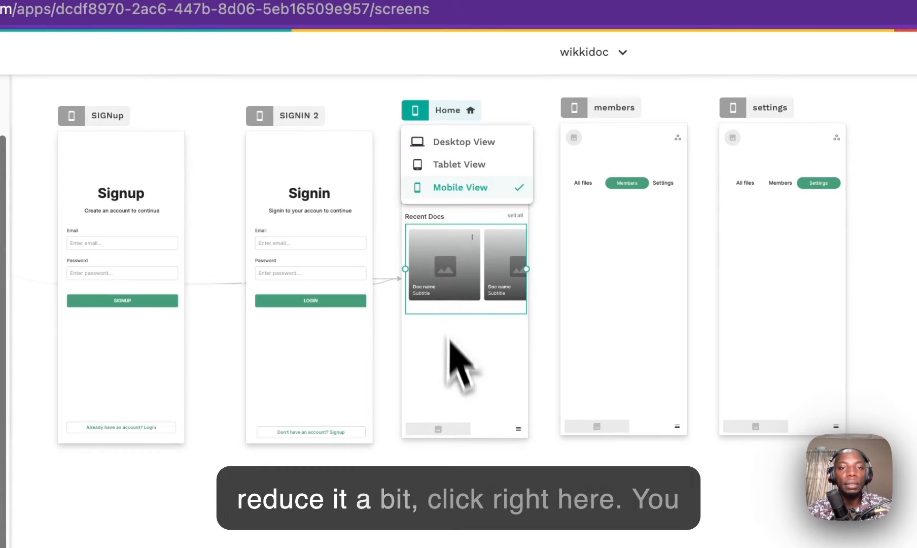
{"action": "left_click", "coordinate": [496, 121]}
{"action": "left_click", "coordinate": [483, 116]}
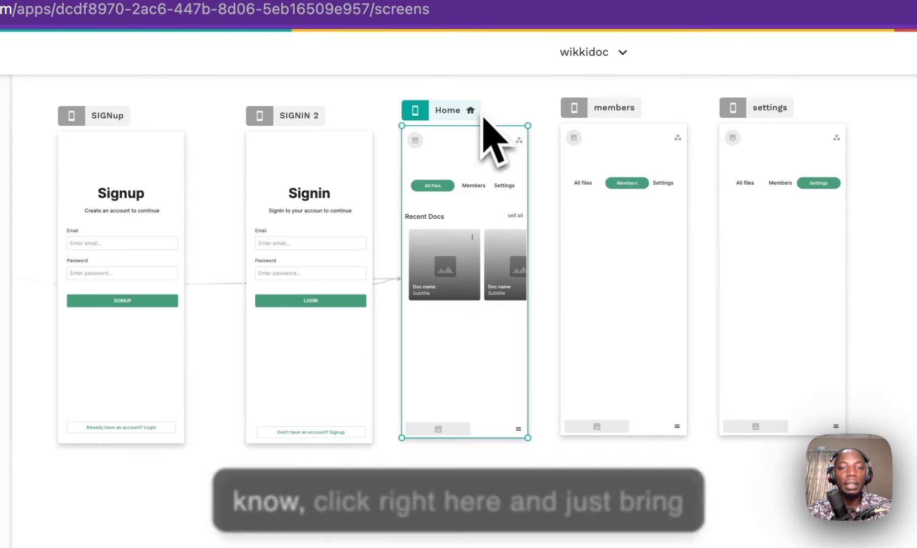
{"action": "left_click_drag", "start_coordinate": [481, 439], "coordinate": [478, 547]}
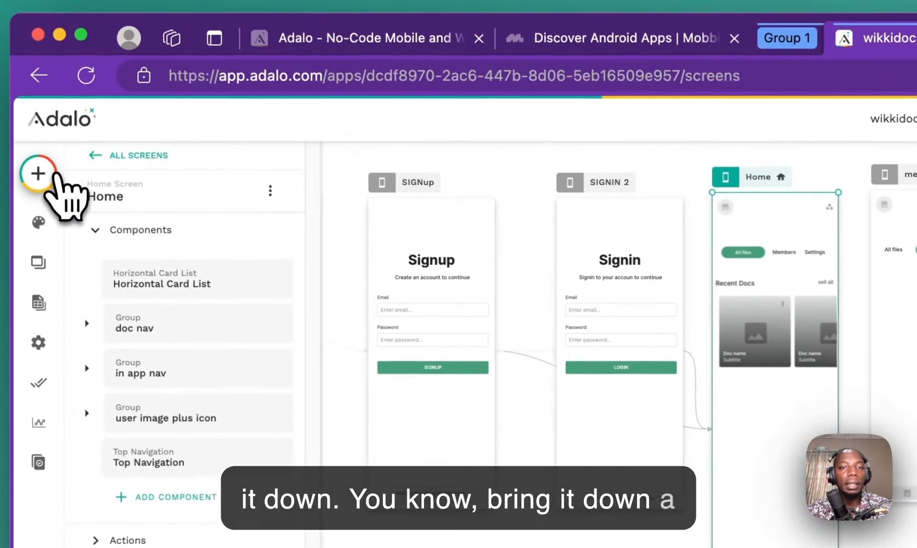
Step: Select and deselect the Recent Docs heading, then bring up the Add Component list
{"action": "left_click", "coordinate": [19, 152]}
{"action": "left_click", "coordinate": [738, 282]}
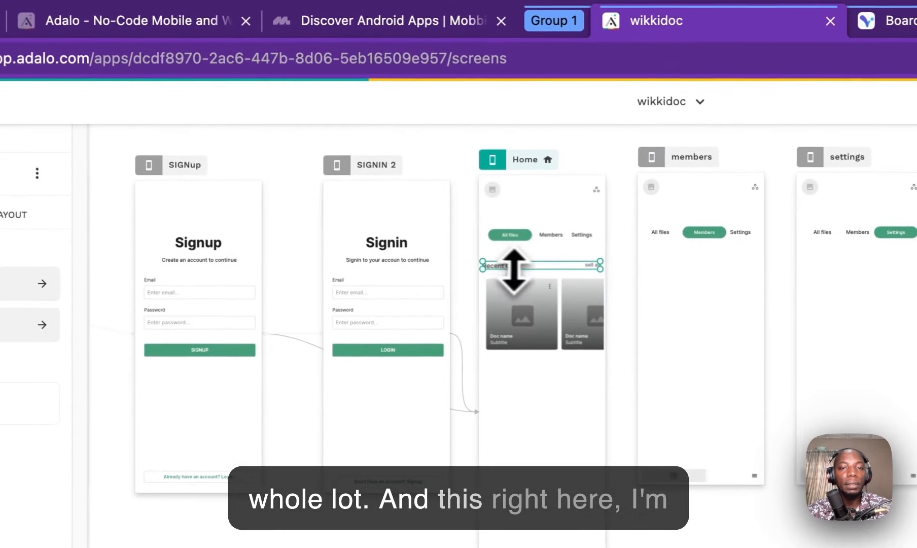
{"action": "left_click", "coordinate": [613, 202]}
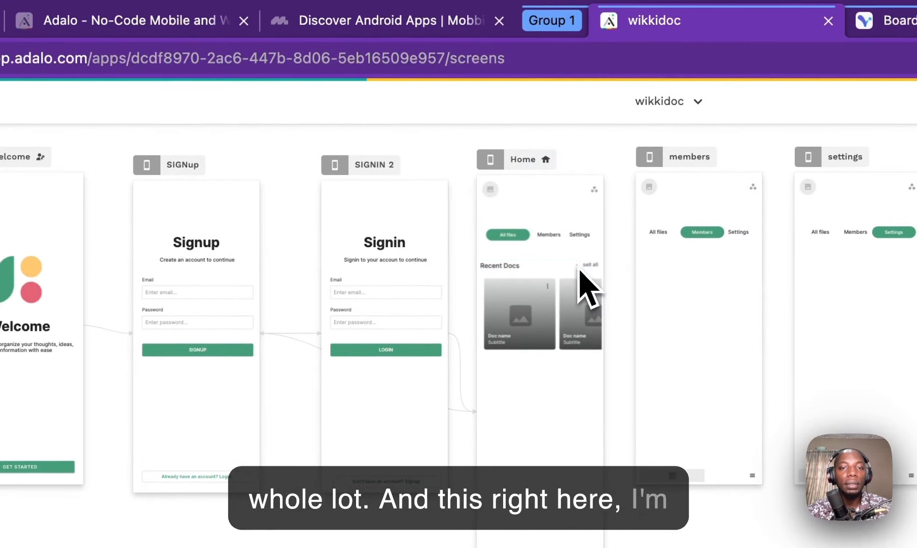
{"action": "left_click", "coordinate": [510, 266]}
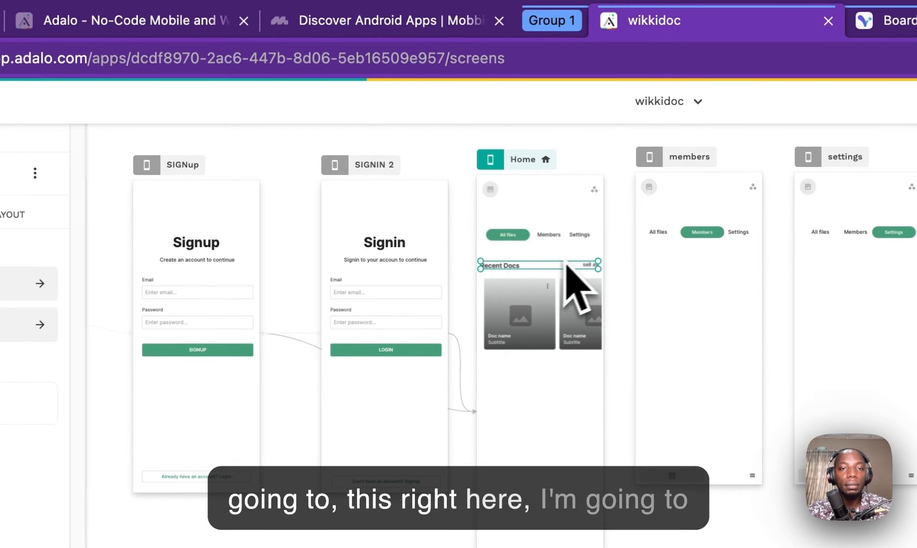
{"action": "scroll", "coordinate": [588, 284], "scroll_direction": "up", "scroll_amount": 3}
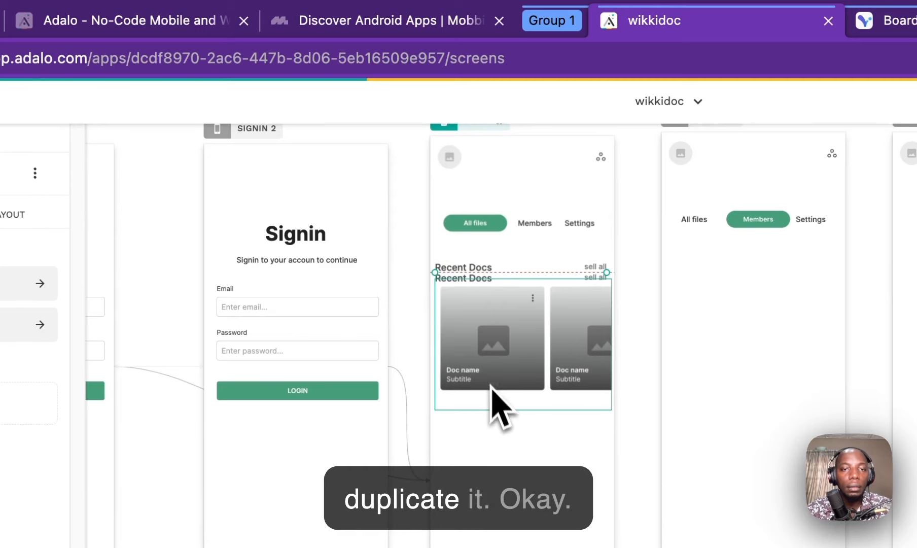
{"action": "left_click", "coordinate": [611, 240]}
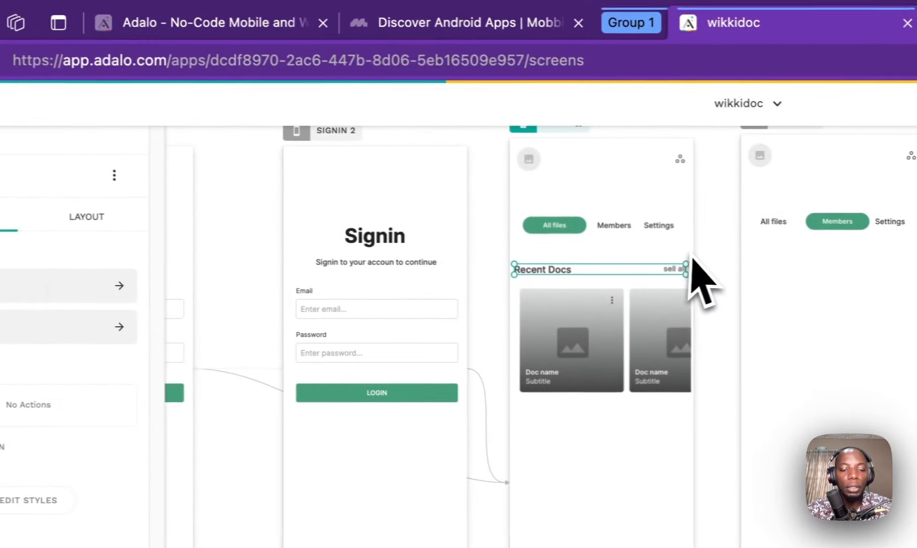
{"action": "left_click", "coordinate": [618, 265]}
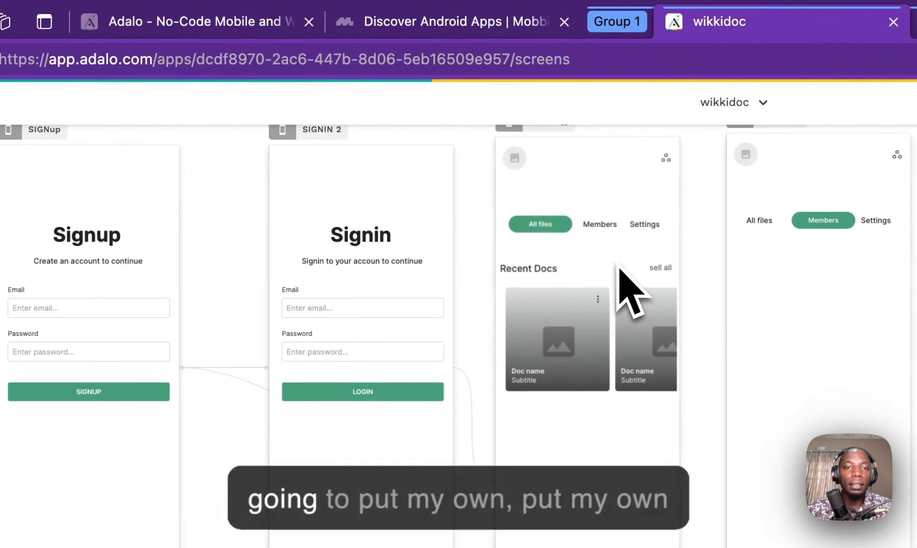
{"action": "left_click", "coordinate": [8, 127]}
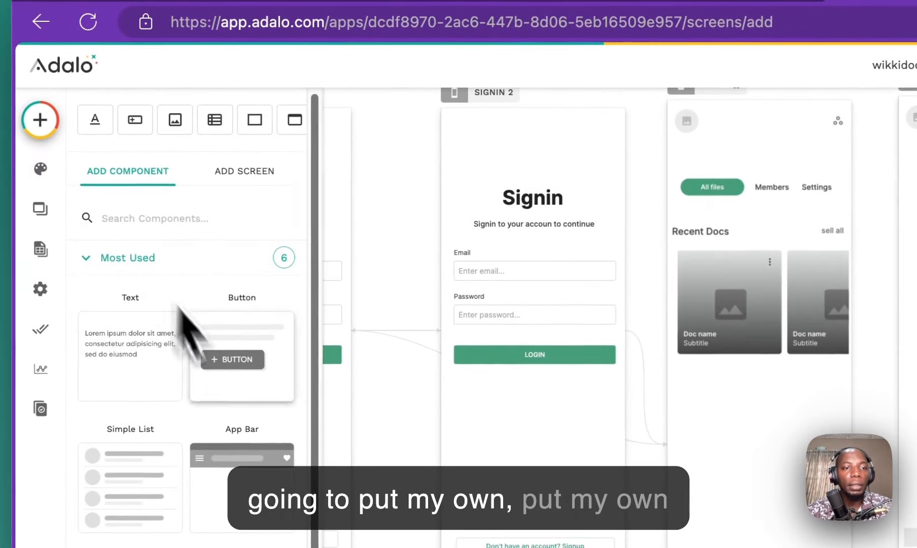
Step: Add a 'Categories' text heading below the doc cards, then view Board 1 for reference
{"action": "left_click_drag", "start_coordinate": [152, 350], "coordinate": [558, 195]}
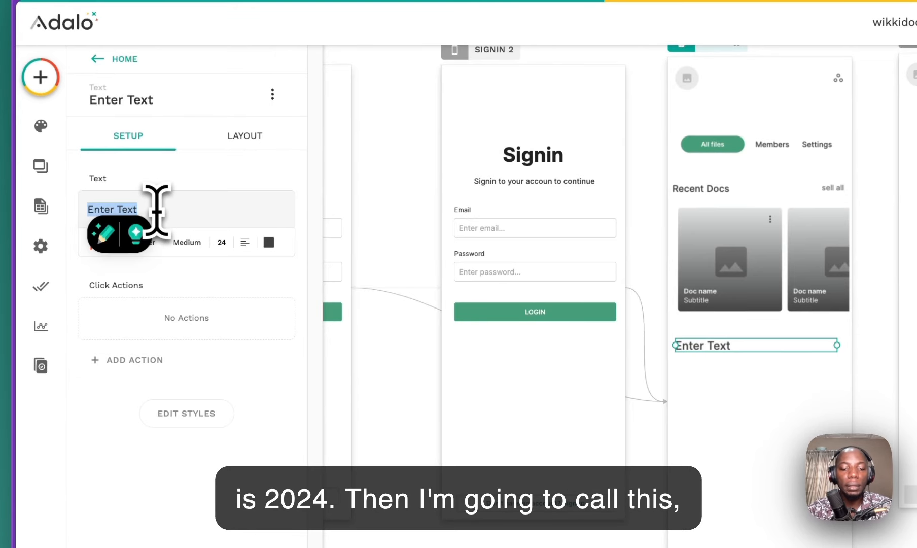
{"action": "type", "text": "Cate"}
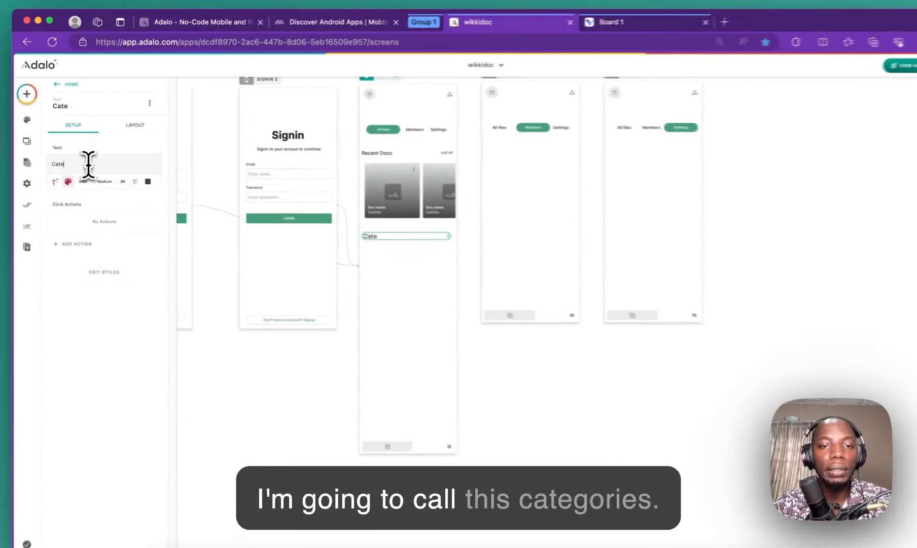
{"action": "type", "text": "gories"}
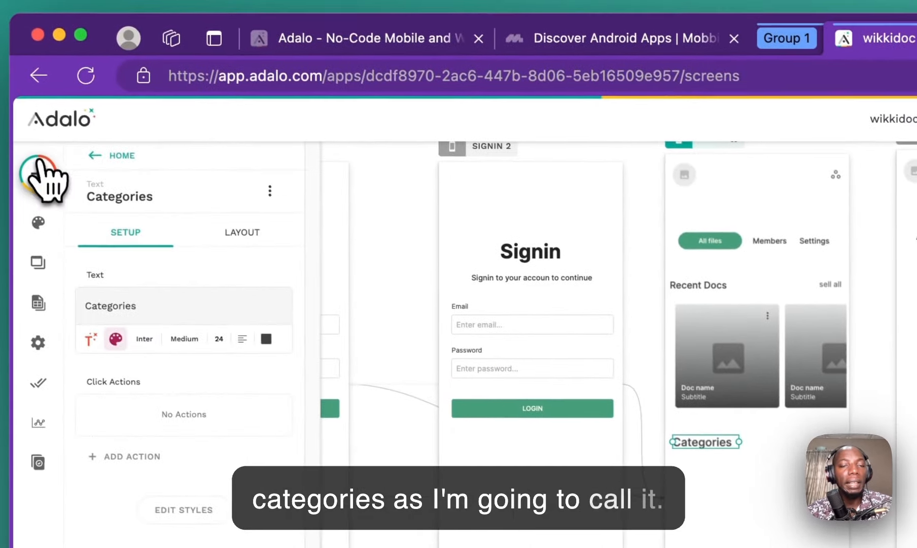
{"action": "left_click", "coordinate": [39, 174]}
{"action": "left_click", "coordinate": [908, 40]}
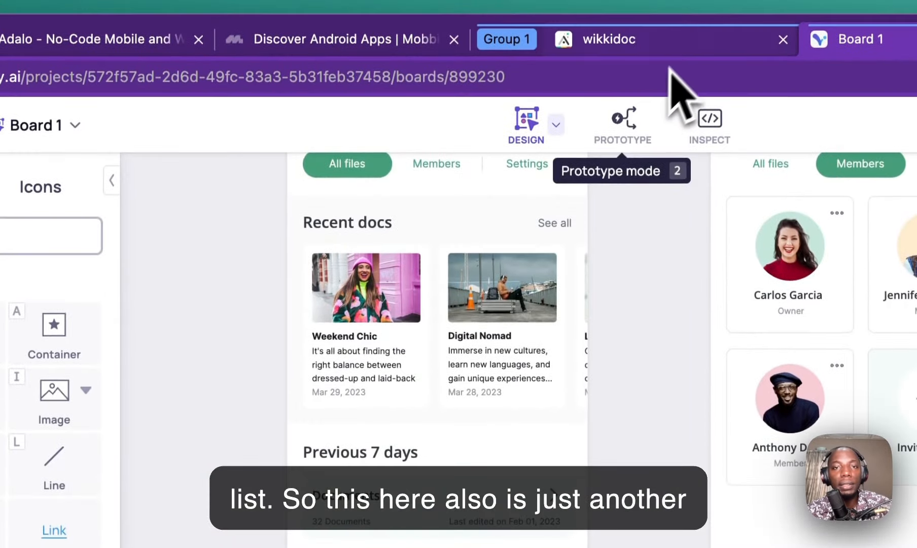
Step: Place a Simple List under the Categories heading
{"action": "left_click", "coordinate": [675, 45]}
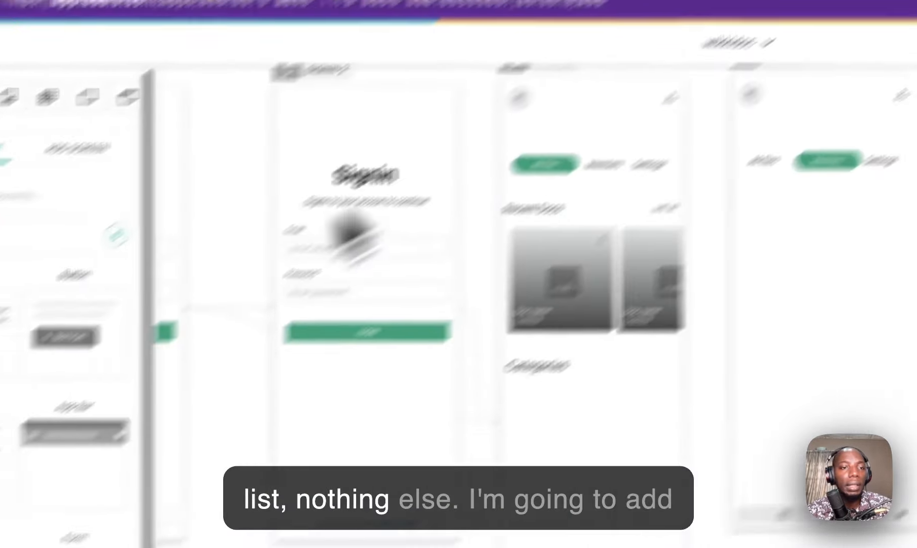
{"action": "scroll", "coordinate": [147, 327], "scroll_direction": "down", "scroll_amount": 5}
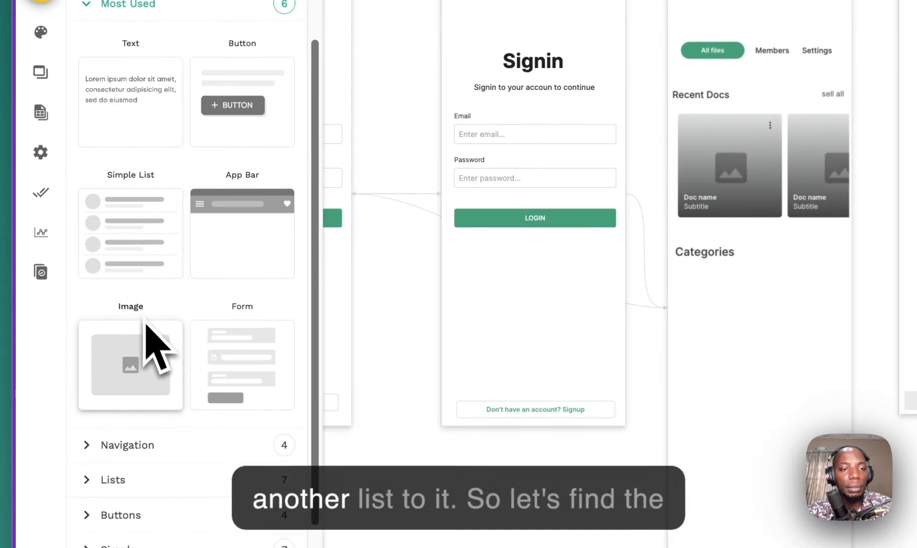
{"action": "scroll", "coordinate": [153, 364], "scroll_direction": "up", "scroll_amount": 4}
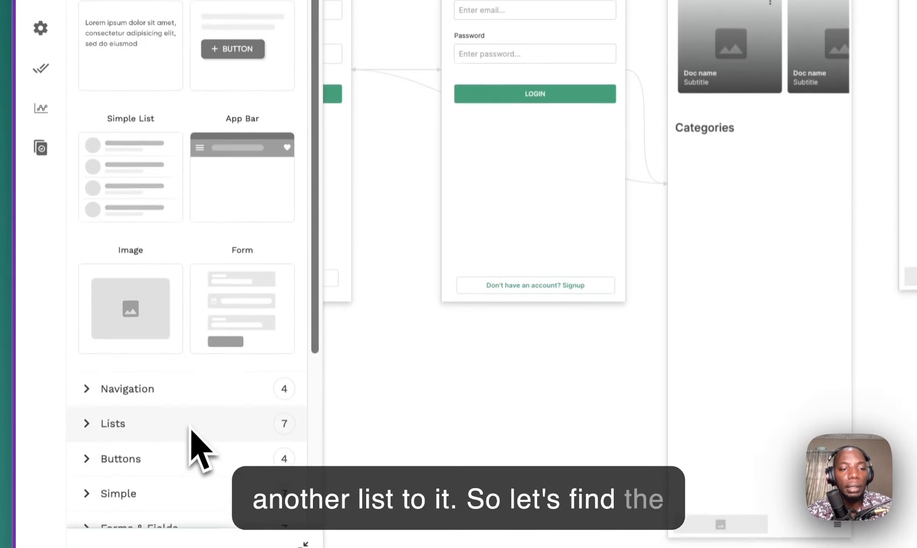
{"action": "left_click", "coordinate": [190, 546]}
{"action": "scroll", "coordinate": [174, 294], "scroll_direction": "down", "scroll_amount": 3}
{"action": "scroll", "coordinate": [175, 165], "scroll_direction": "down", "scroll_amount": 4}
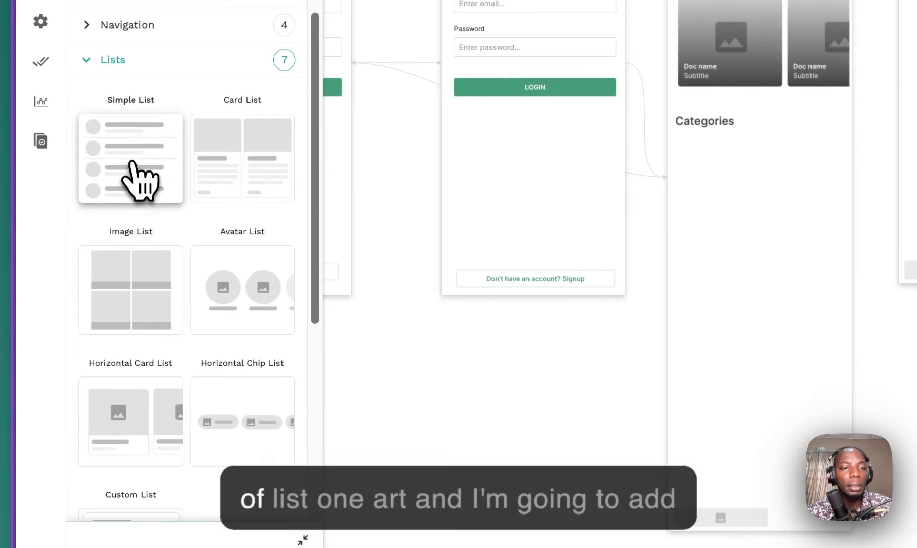
{"action": "left_click_drag", "start_coordinate": [137, 178], "coordinate": [753, 246]}
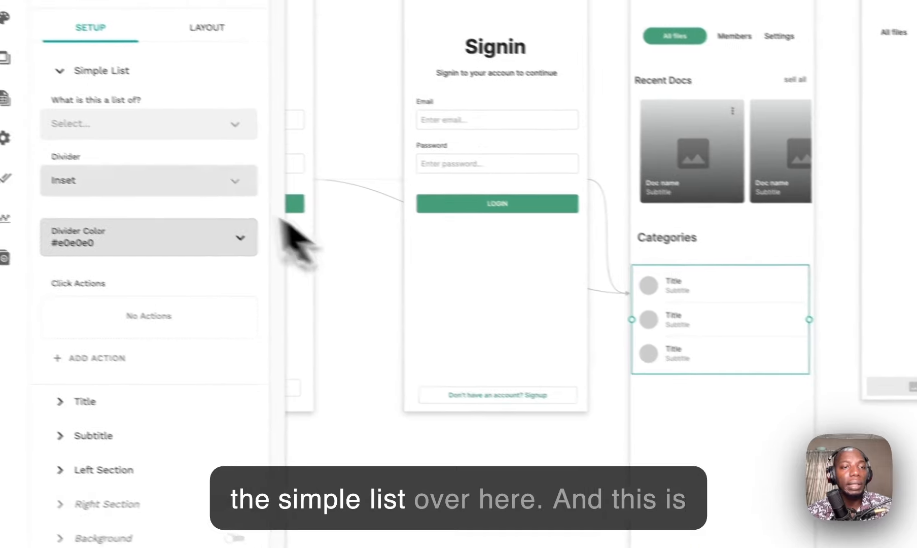
Step: Make the simple list show Doc Type records and select its placeholder subtitle
{"action": "left_click", "coordinate": [206, 131]}
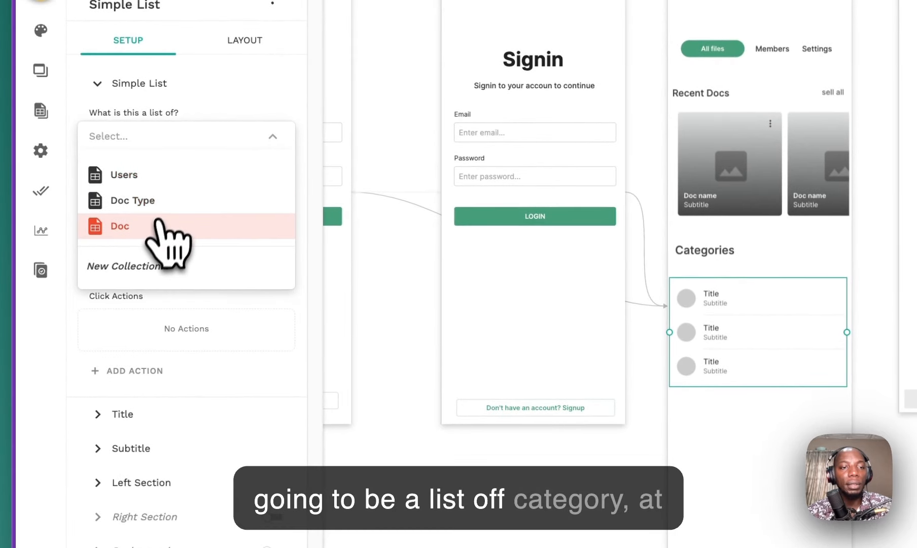
{"action": "left_click", "coordinate": [168, 201]}
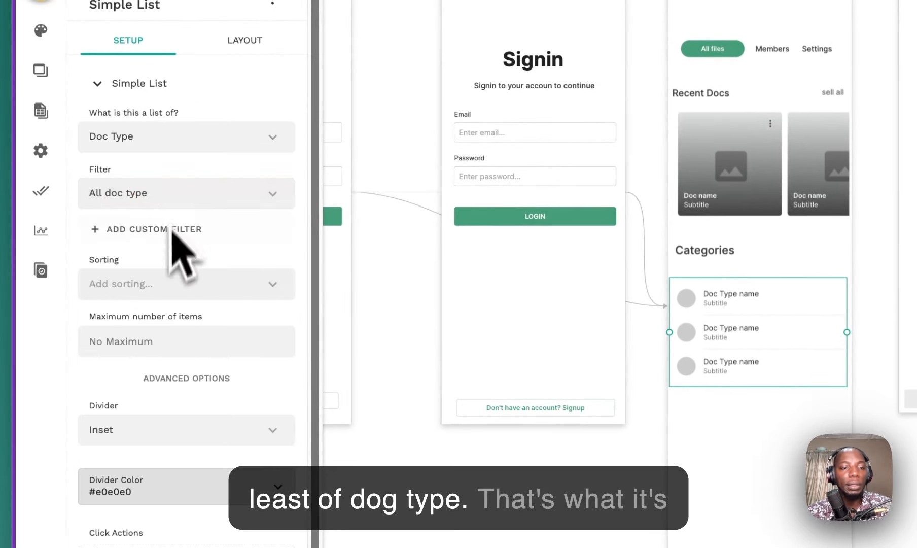
{"action": "scroll", "coordinate": [174, 389], "scroll_direction": "down", "scroll_amount": 2}
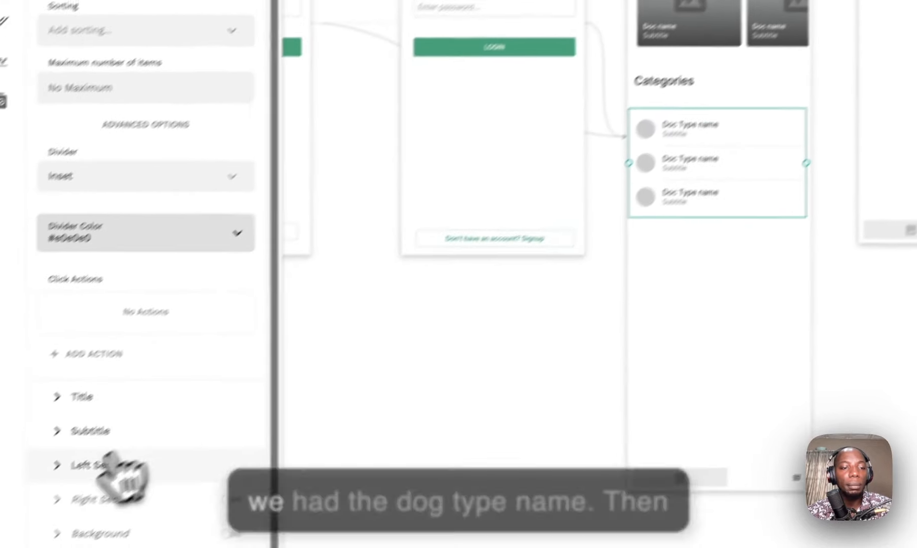
{"action": "left_click", "coordinate": [35, 497]}
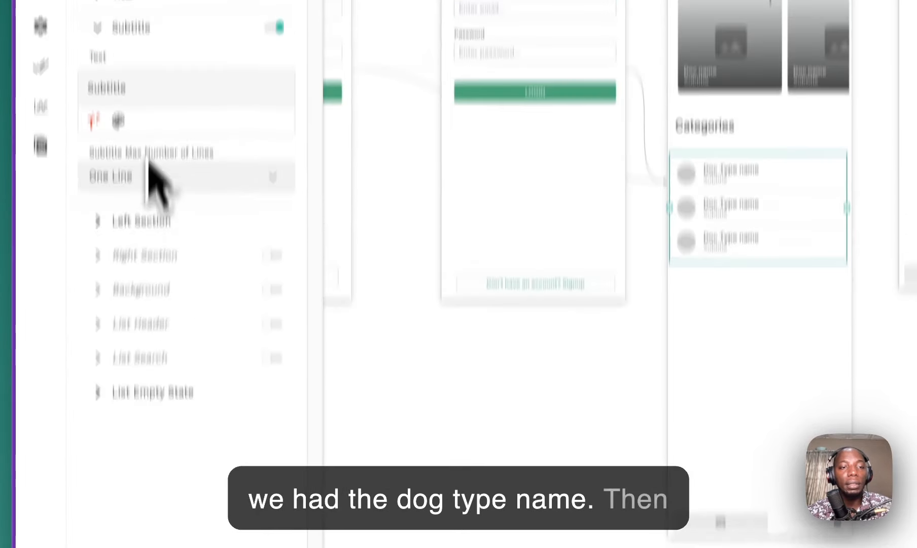
{"action": "double_click", "coordinate": [139, 88]}
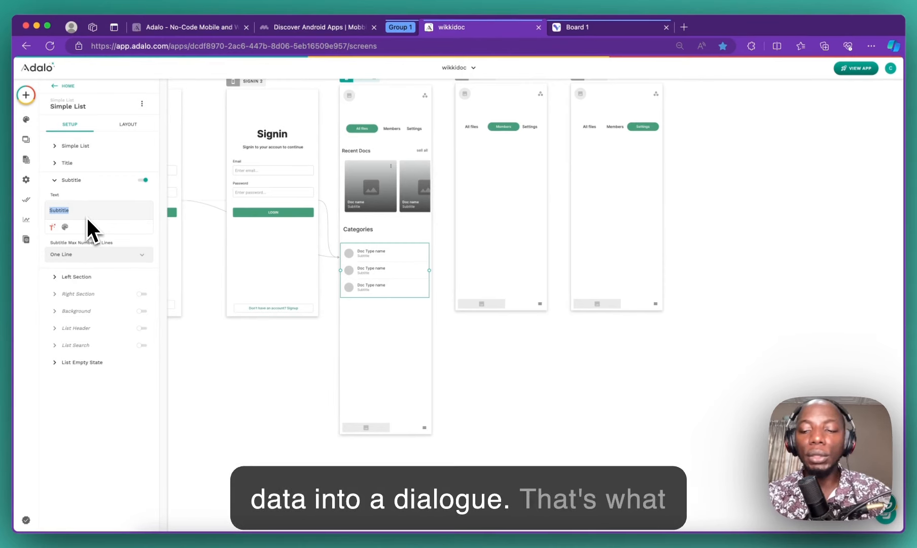
Step: Replace the placeholder subtitle with the Doc's Count magic text, comparing against the Board 1 design
{"action": "key", "text": "BackSpace"}
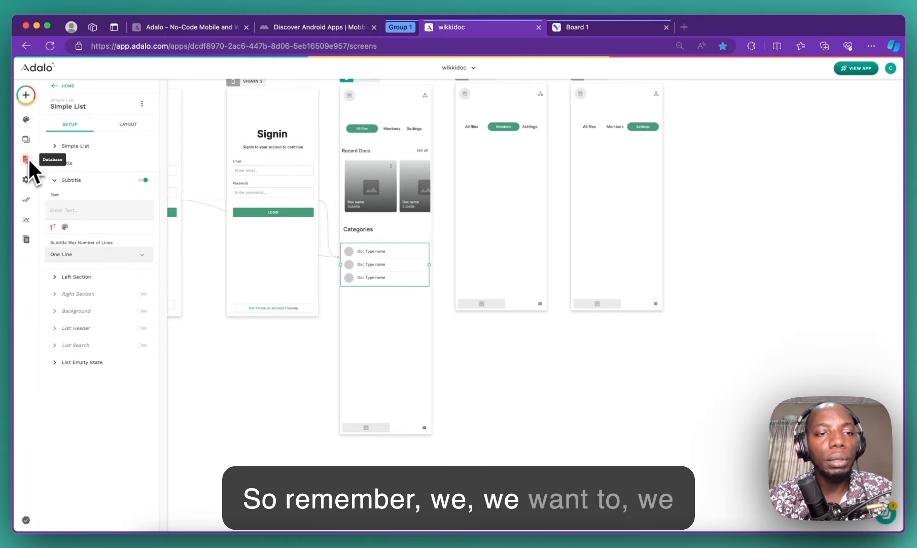
{"action": "left_click", "coordinate": [594, 27]}
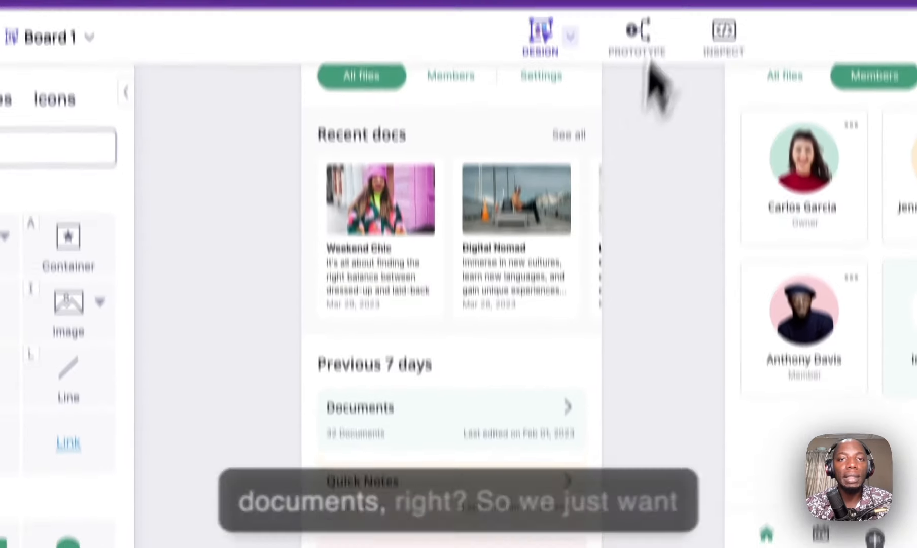
{"action": "left_click", "coordinate": [682, 37]}
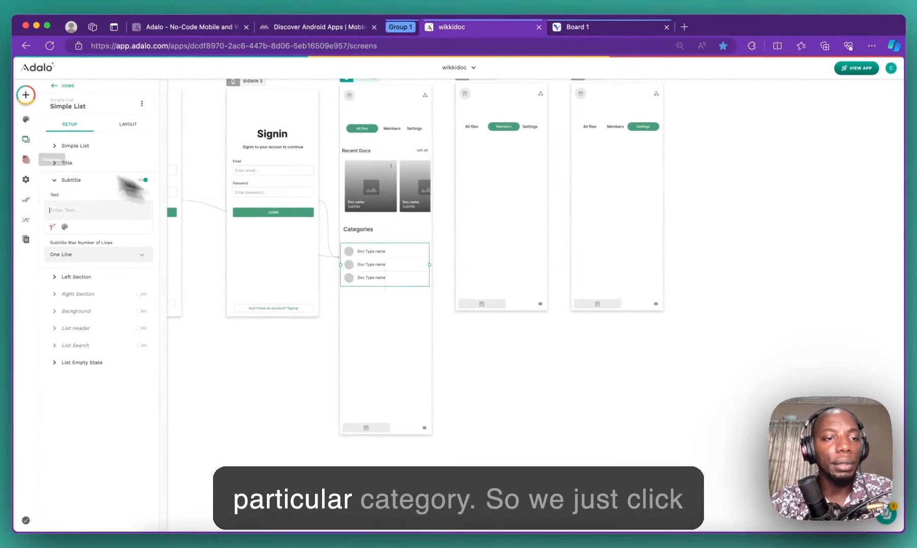
{"action": "left_click", "coordinate": [52, 227]}
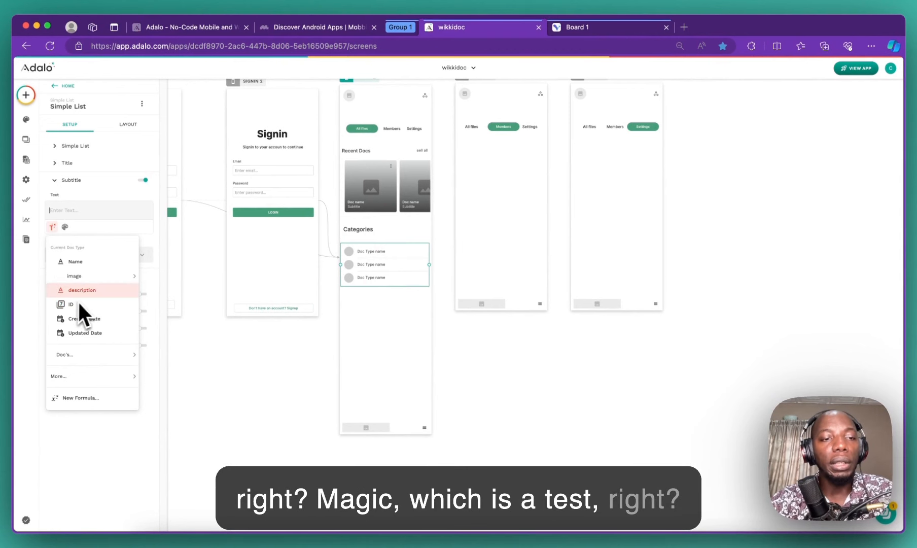
{"action": "mouse_move", "coordinate": [80, 280]}
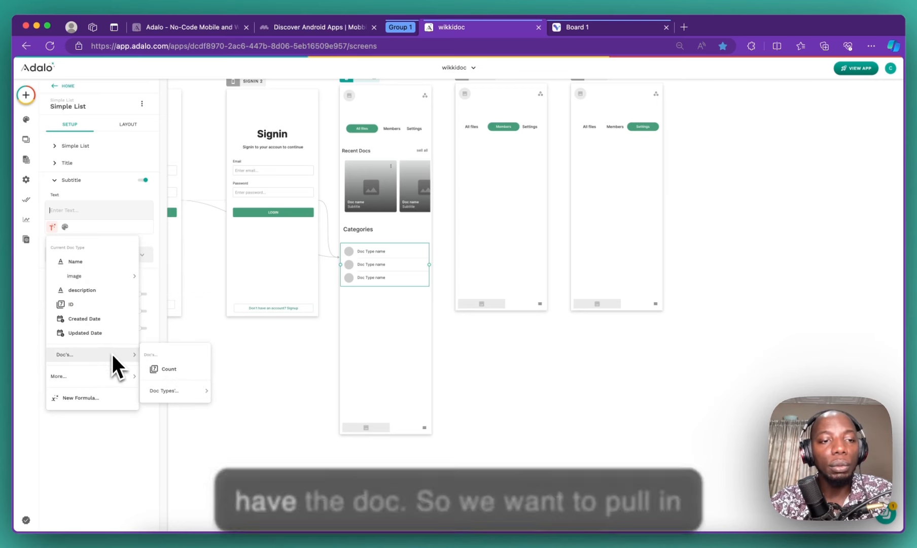
{"action": "left_click", "coordinate": [173, 377]}
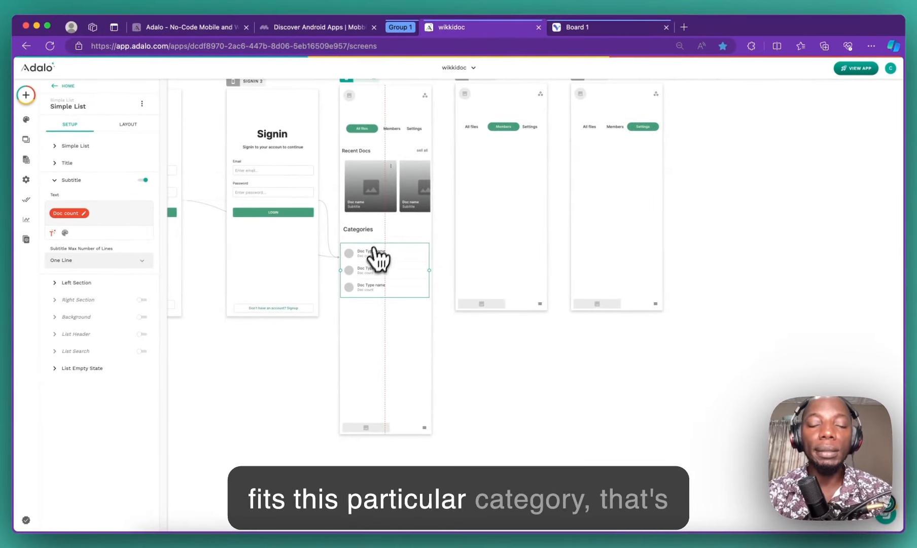
{"action": "left_click", "coordinate": [583, 27]}
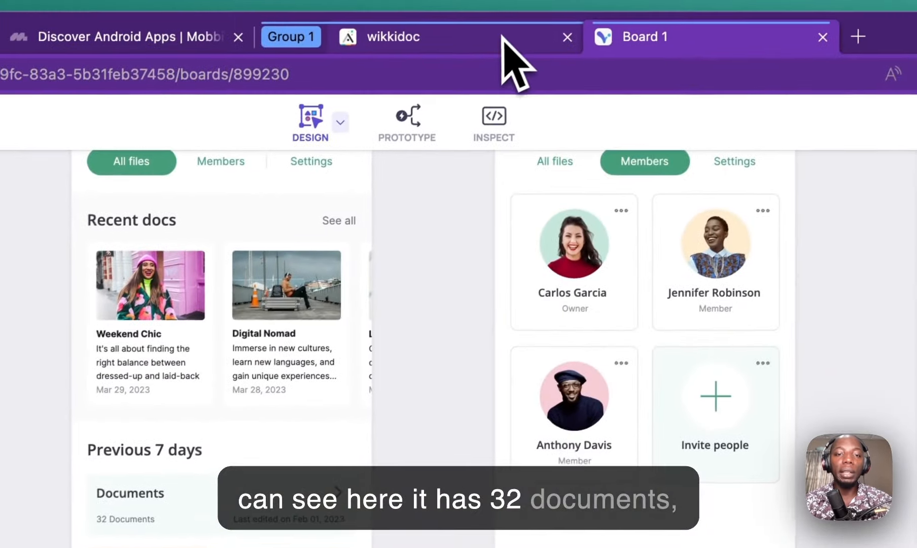
Step: Append the Doc Type's Name after the Doc count in each category row's subtitle
{"action": "left_click", "coordinate": [517, 10]}
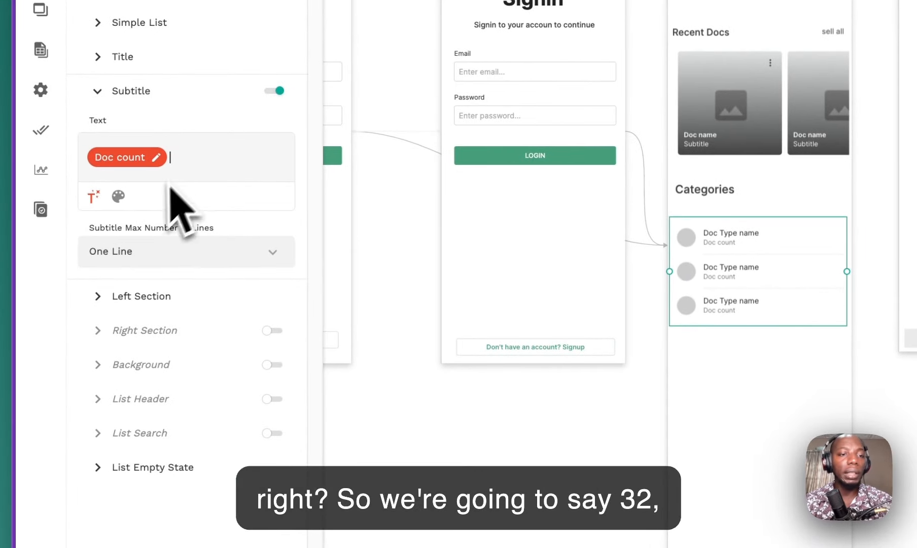
{"action": "left_click", "coordinate": [101, 200]}
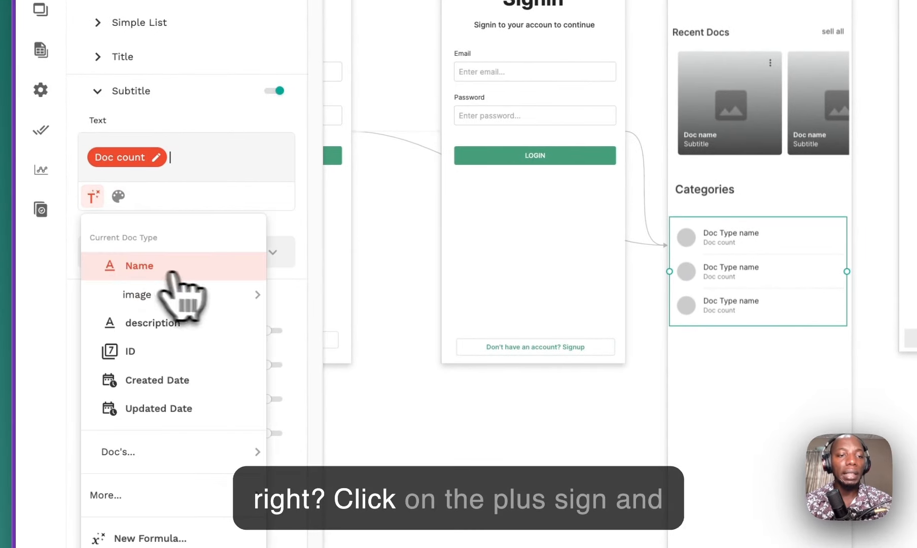
{"action": "left_click", "coordinate": [238, 265]}
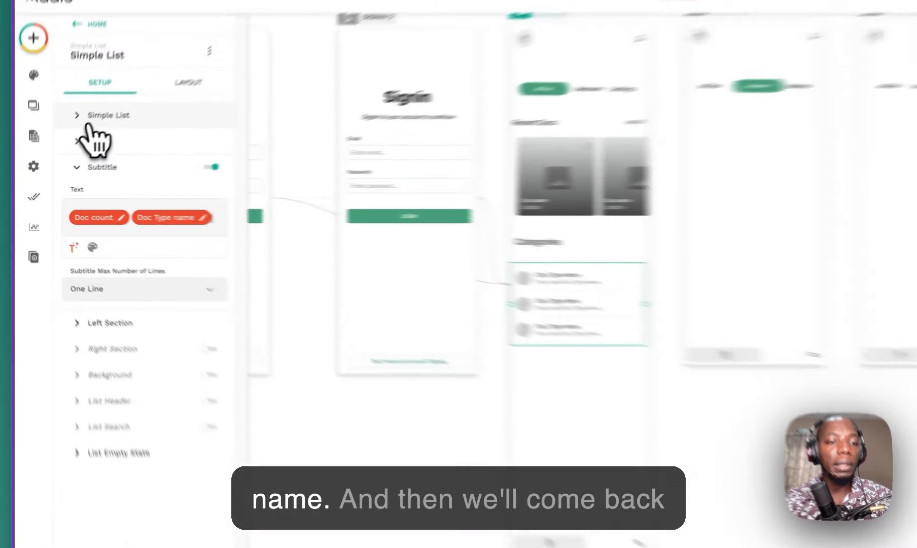
{"action": "left_click", "coordinate": [68, 147]}
Step: Review the rows' left avatar, right icon and background options, toggling the background on and off
{"action": "scroll", "coordinate": [162, 200], "scroll_direction": "down", "scroll_amount": 3}
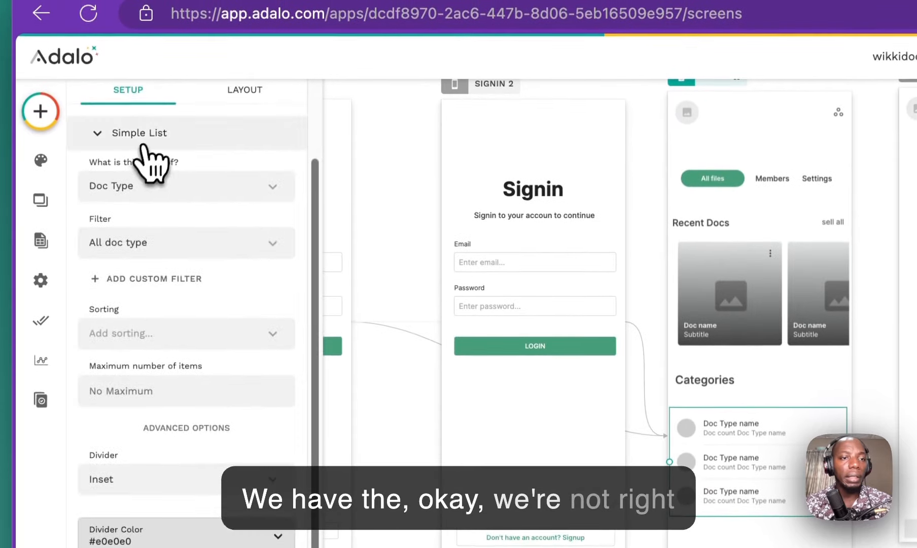
{"action": "left_click", "coordinate": [143, 146]}
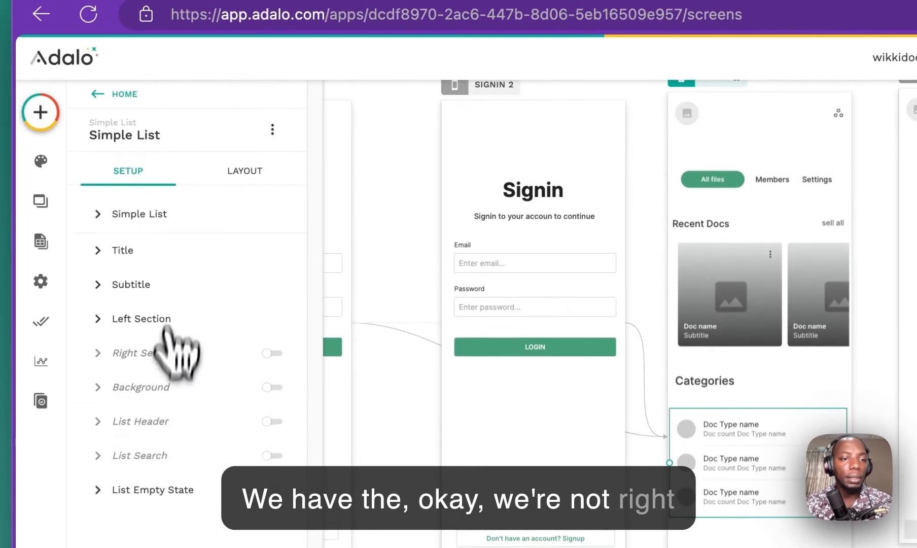
{"action": "left_click", "coordinate": [147, 318]}
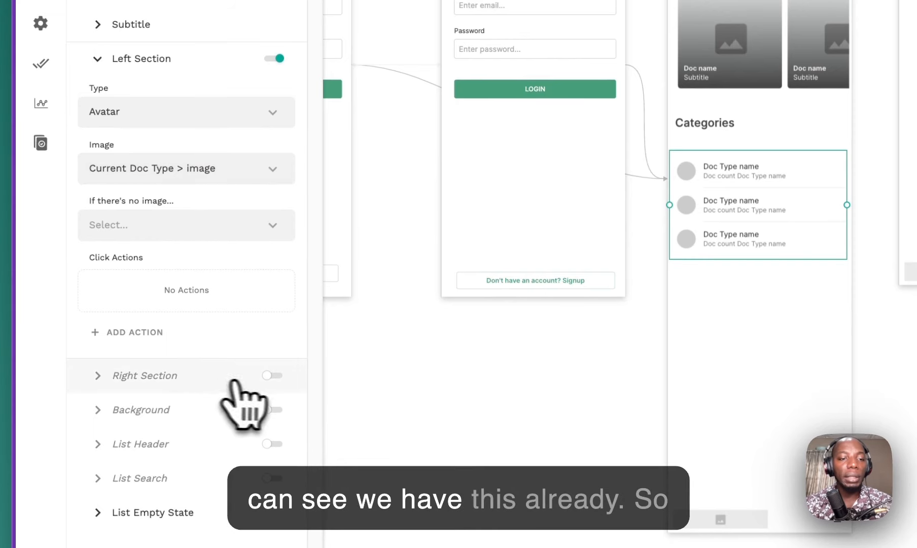
{"action": "left_click", "coordinate": [265, 376]}
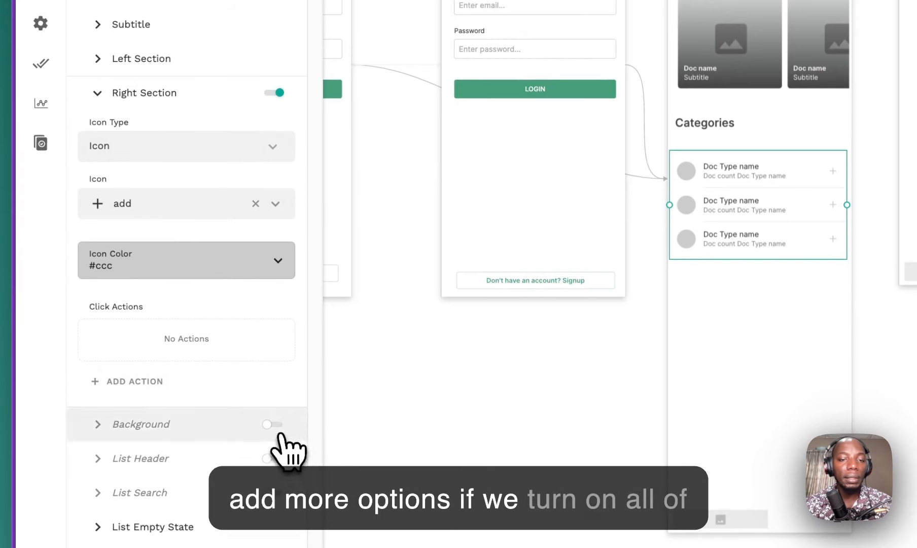
{"action": "left_click", "coordinate": [280, 435]}
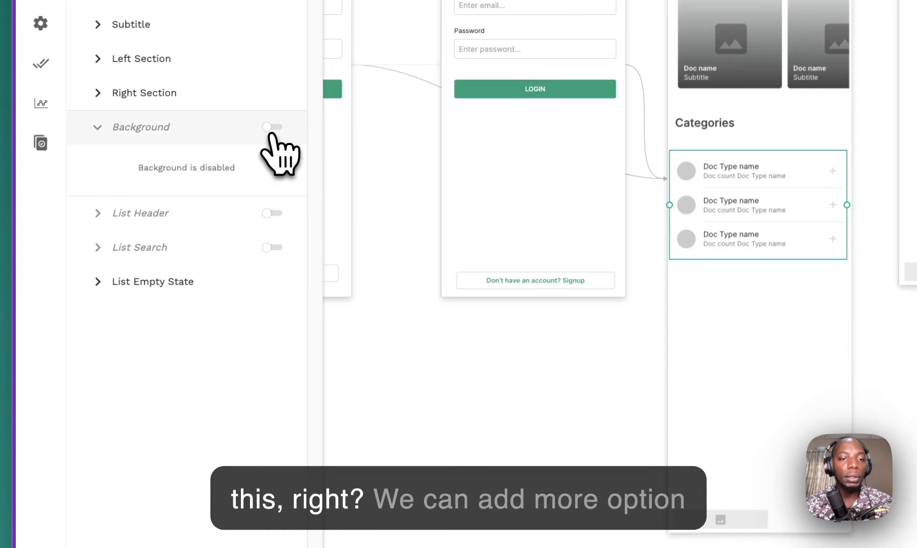
{"action": "left_click", "coordinate": [273, 128]}
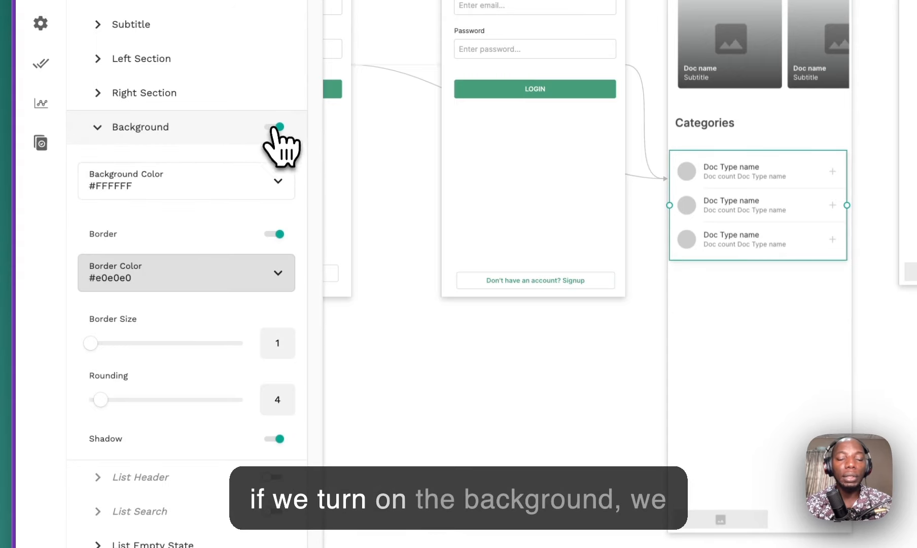
{"action": "left_click", "coordinate": [272, 128]}
{"action": "left_click", "coordinate": [249, 182]}
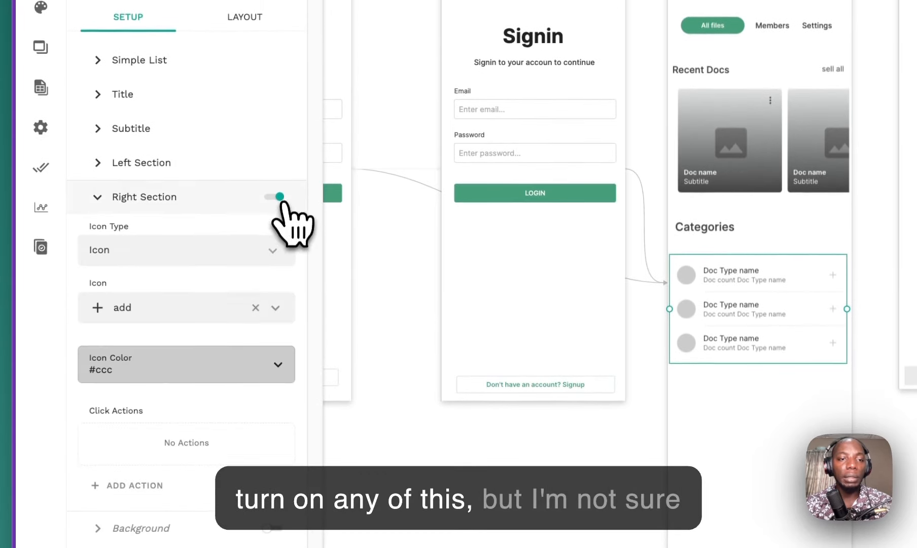
{"action": "left_click", "coordinate": [275, 182]}
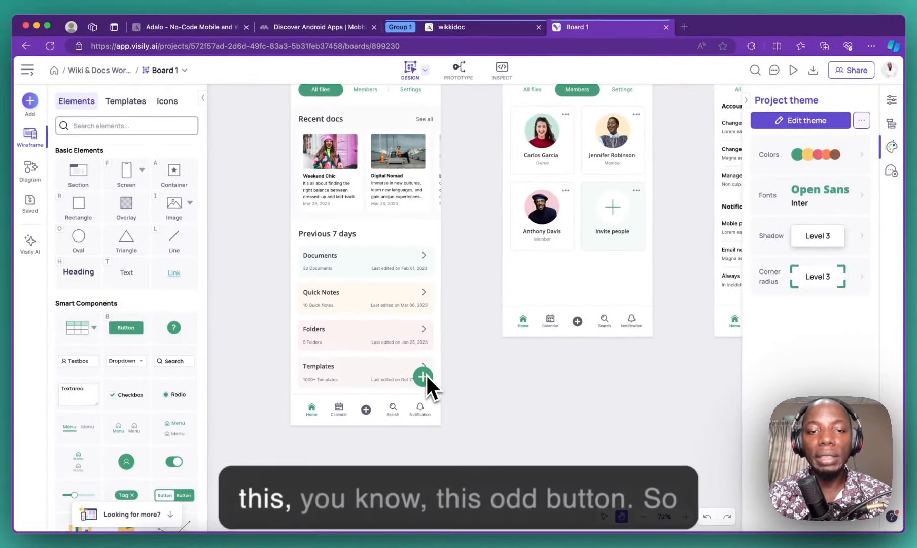
{"action": "left_click", "coordinate": [478, 28]}
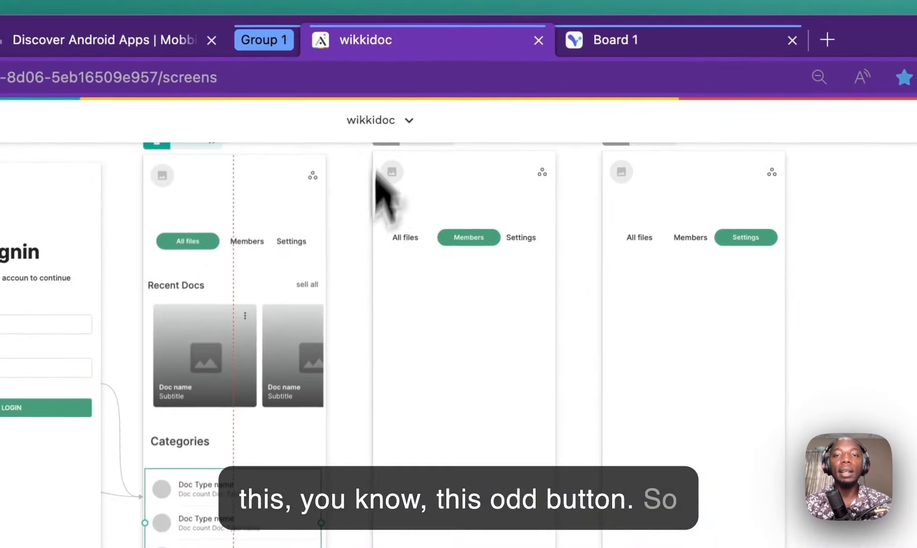
{"action": "left_click", "coordinate": [565, 29]}
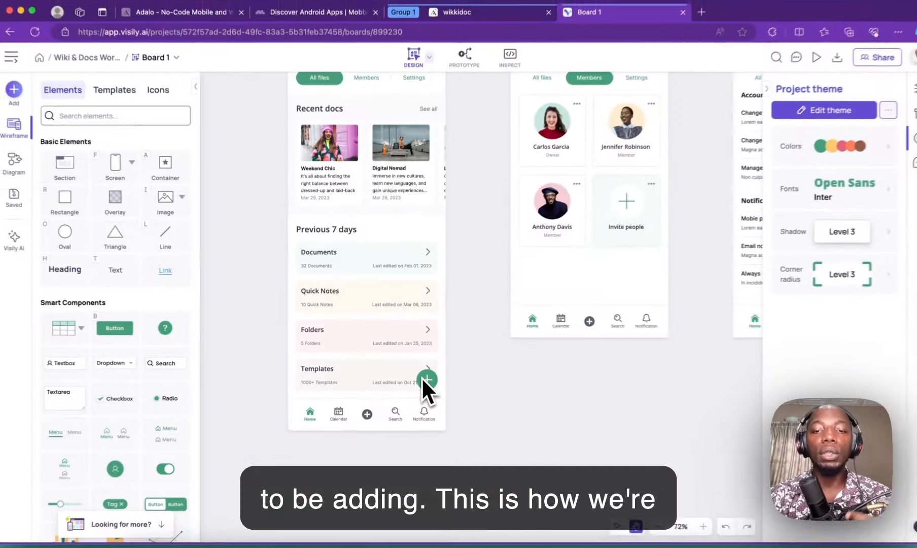
{"action": "scroll", "coordinate": [385, 358], "scroll_direction": "up", "scroll_amount": 2}
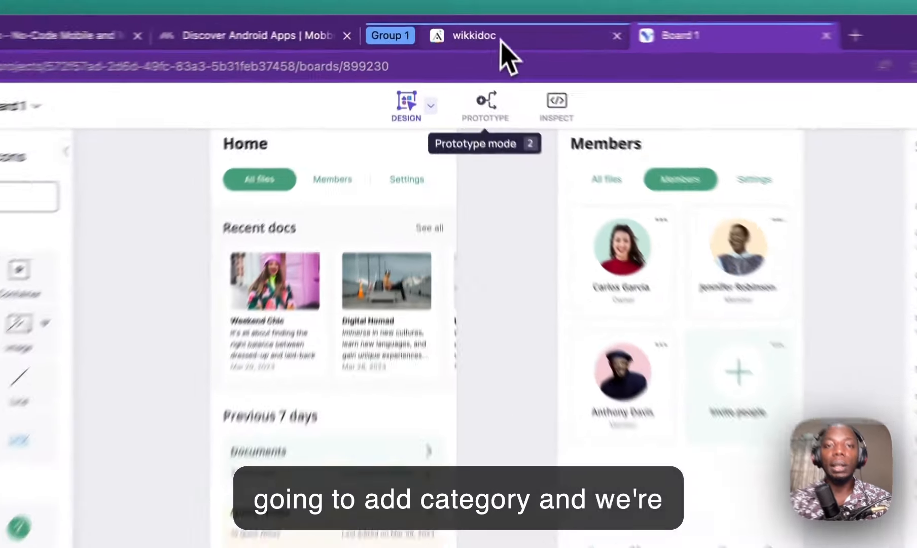
Step: Drag an Action Button from the Buttons components onto the Home screen
{"action": "left_click", "coordinate": [450, 31]}
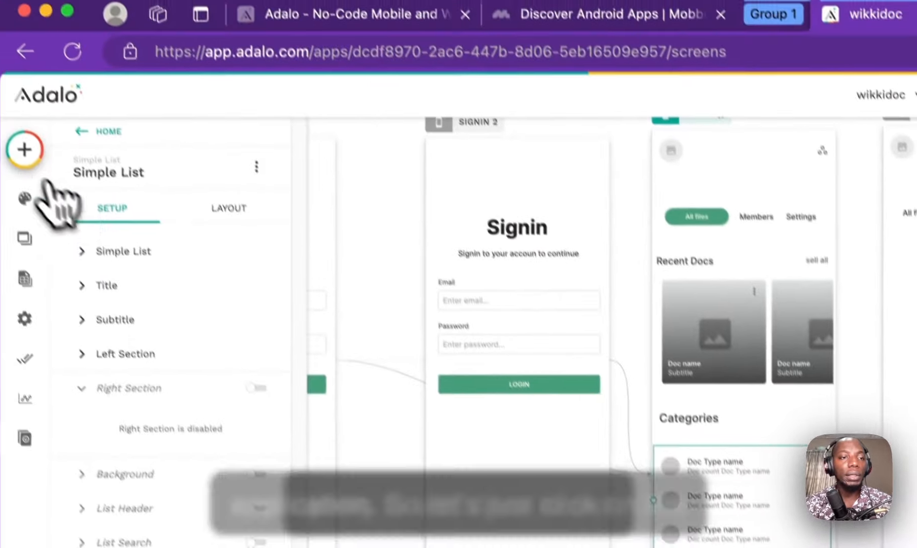
{"action": "left_click", "coordinate": [24, 149]}
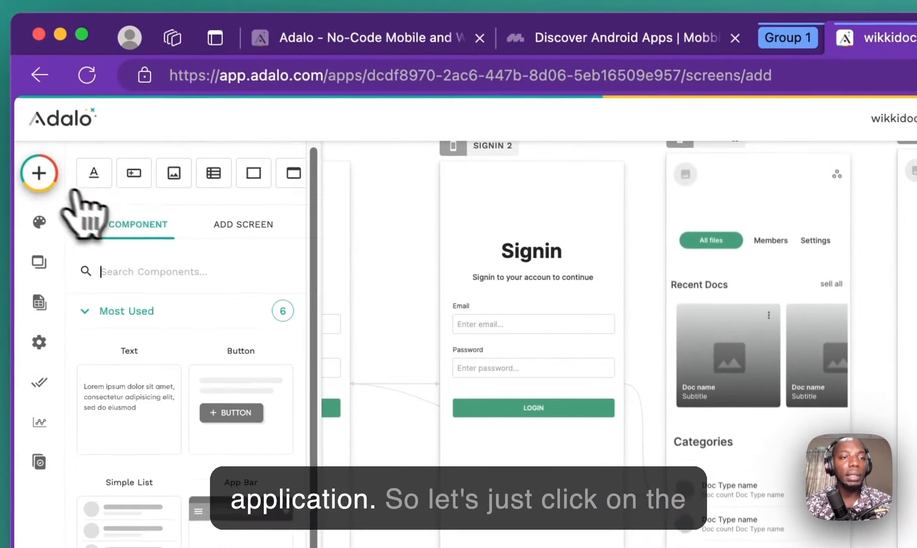
{"action": "type", "text": "plus"}
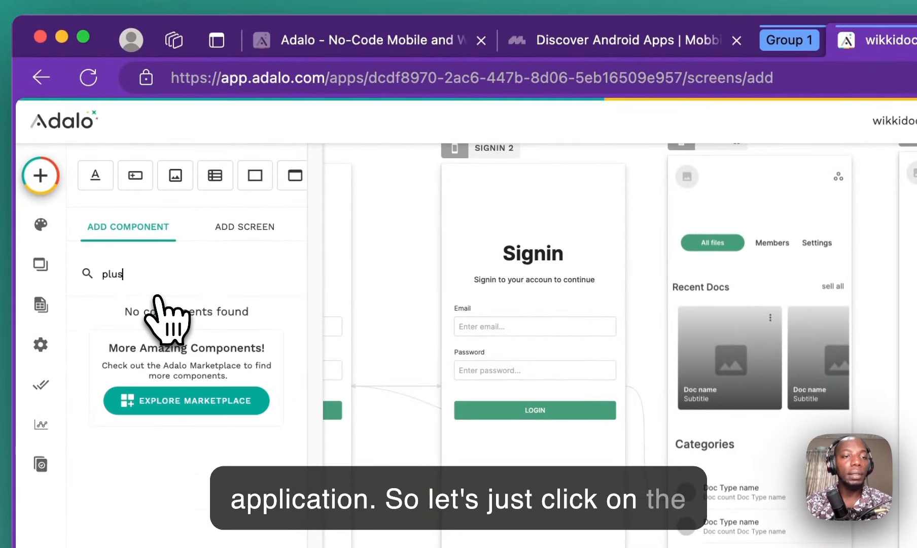
{"action": "key", "text": "BackSpace"}
{"action": "key", "text": "BackSpace"}
{"action": "key", "text": "BackSpace"}
{"action": "key", "text": "BackSpace"}
{"action": "type", "text": "add"}
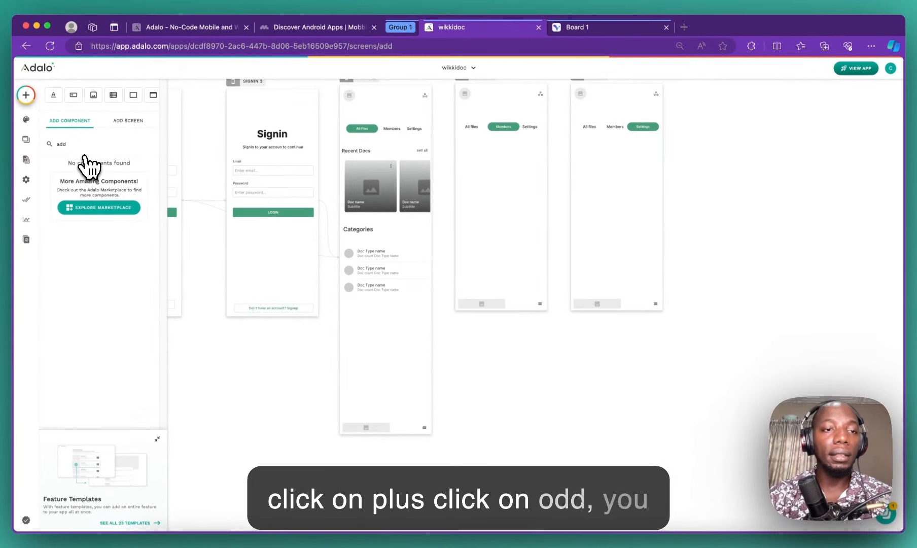
{"action": "key", "text": "BackSpace"}
{"action": "key", "text": "BackSpace"}
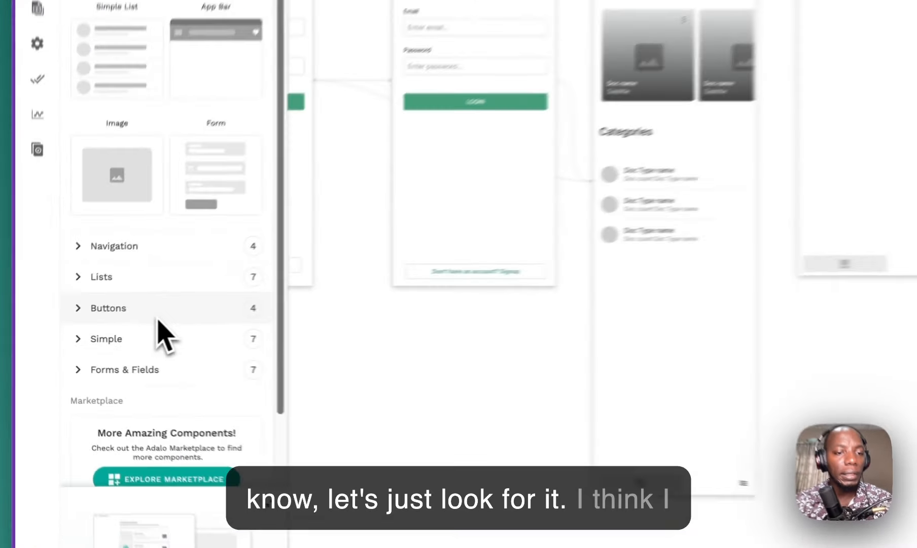
{"action": "left_click", "coordinate": [91, 329]}
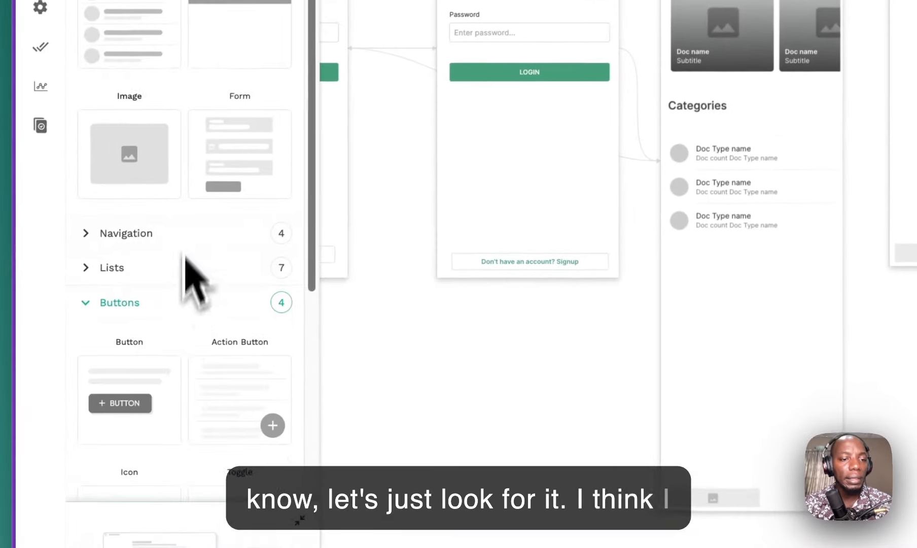
{"action": "scroll", "coordinate": [96, 271], "scroll_direction": "down", "scroll_amount": 3}
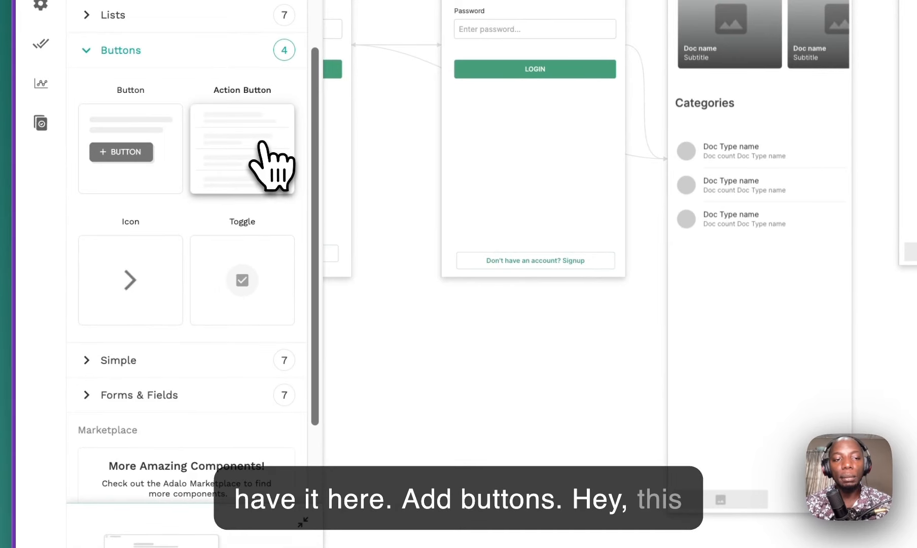
{"action": "left_click_drag", "start_coordinate": [252, 145], "coordinate": [832, 466]}
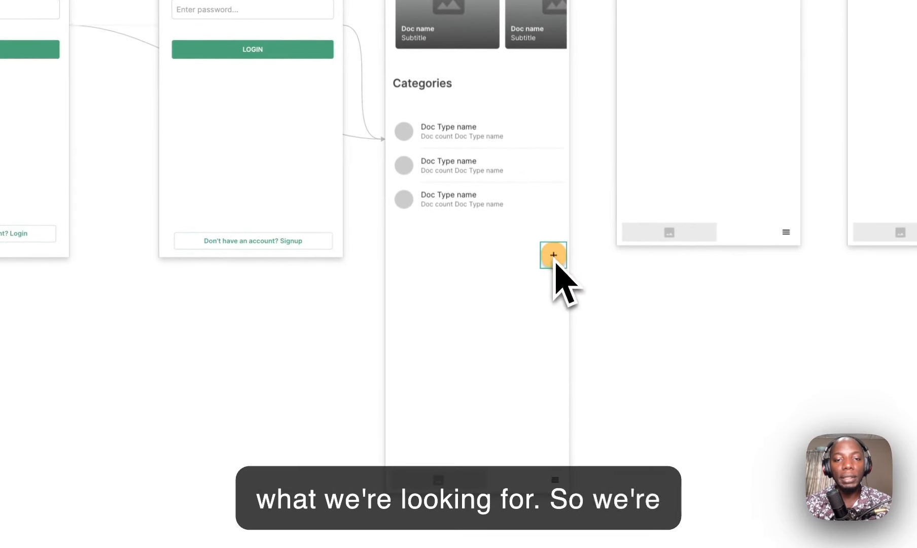
{"action": "left_click_drag", "start_coordinate": [554, 258], "coordinate": [554, 258]}
{"action": "scroll", "coordinate": [511, 352], "scroll_direction": "up", "scroll_amount": 6}
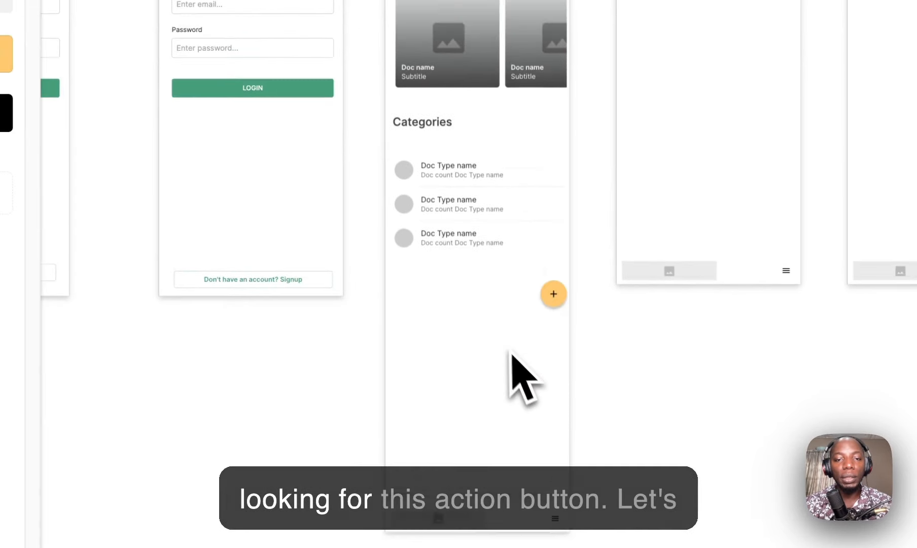
Step: Shorten the Home screen and move the add button to its bottom right
{"action": "left_click", "coordinate": [446, 119]}
{"action": "scroll", "coordinate": [445, 190], "scroll_direction": "down", "scroll_amount": 7}
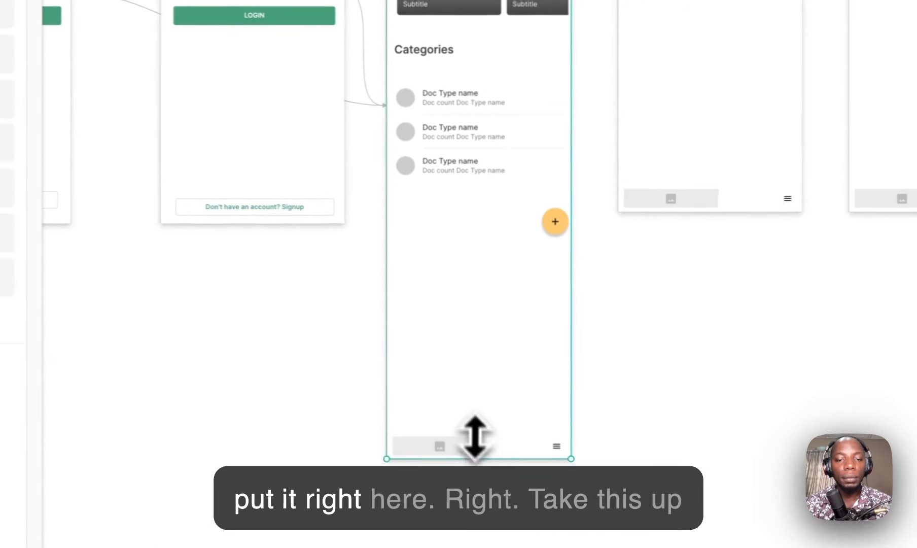
{"action": "left_click_drag", "start_coordinate": [472, 457], "coordinate": [492, 285]}
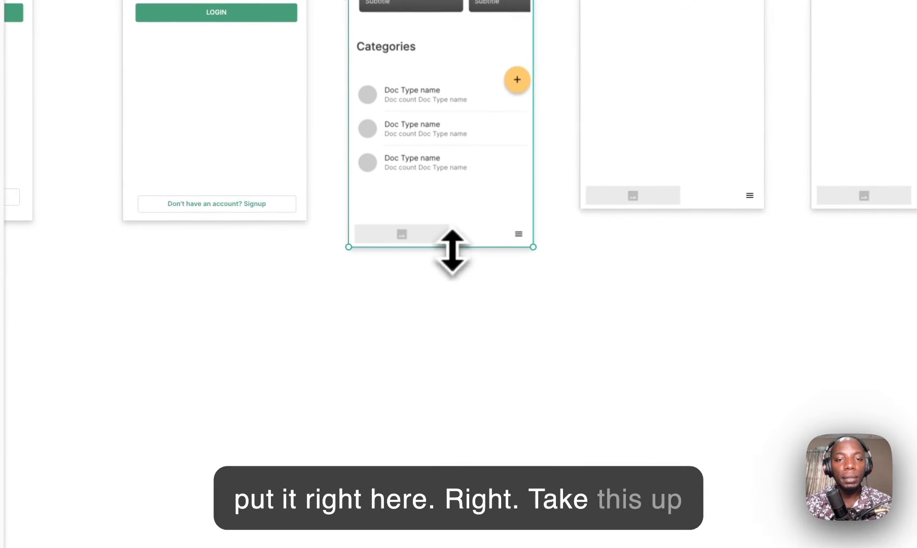
{"action": "left_click_drag", "start_coordinate": [517, 81], "coordinate": [518, 201]}
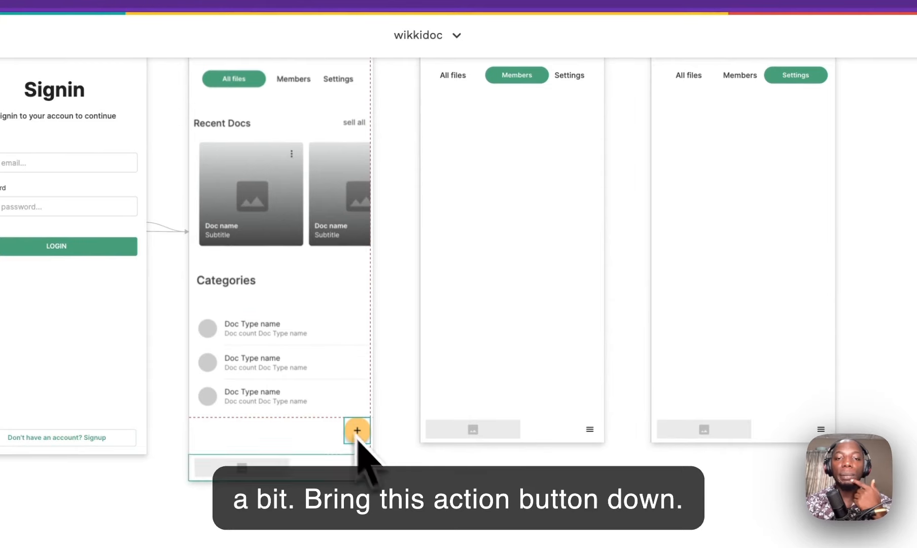
{"action": "scroll", "coordinate": [365, 441], "scroll_direction": "up", "scroll_amount": 2}
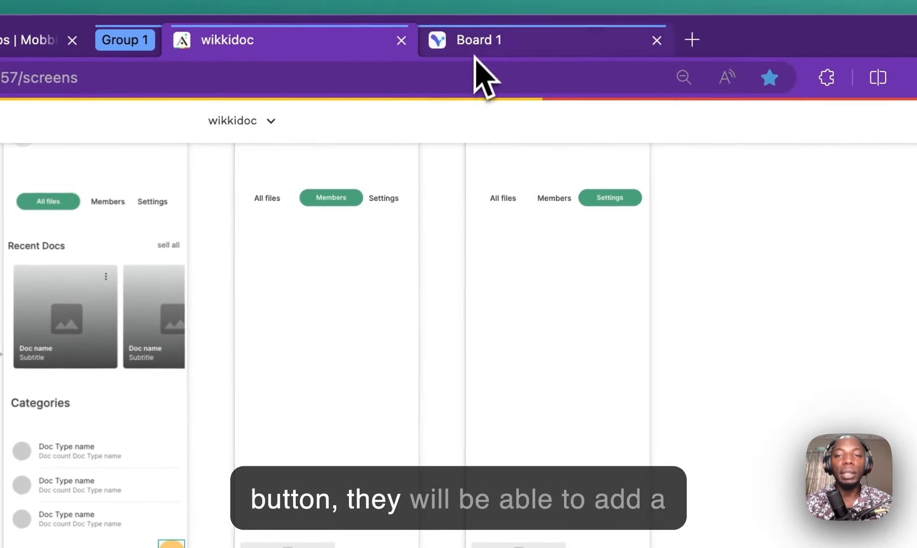
Step: Review the other screen designs on the Visily board, then return to the Adalo editor
{"action": "left_click", "coordinate": [481, 78]}
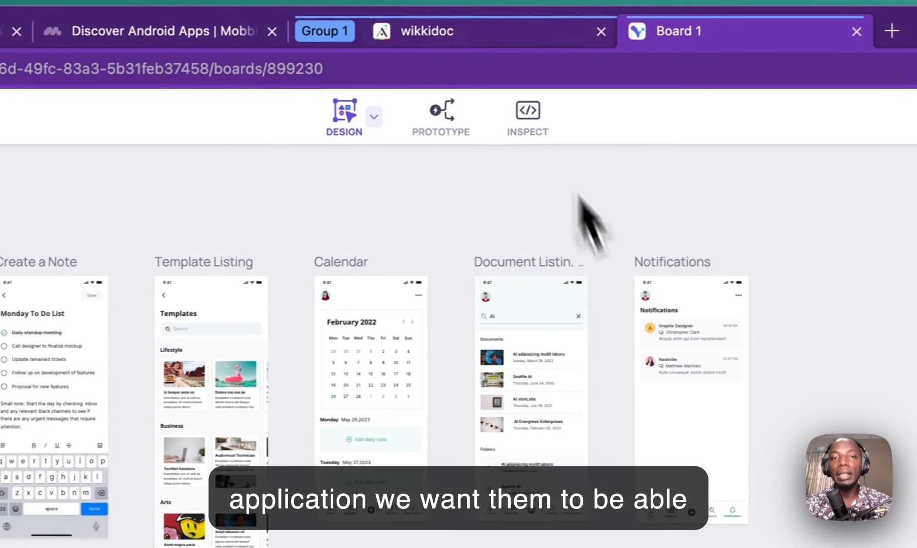
{"action": "left_click", "coordinate": [457, 32]}
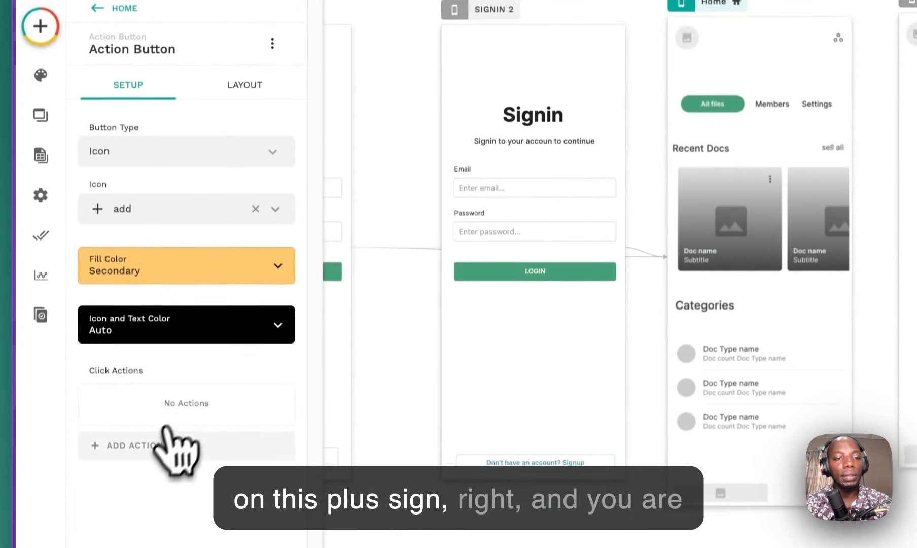
Step: Link the add button to a new screen named Add doc, built from the Login template
{"action": "left_click", "coordinate": [154, 437]}
{"action": "mouse_move", "coordinate": [191, 129]}
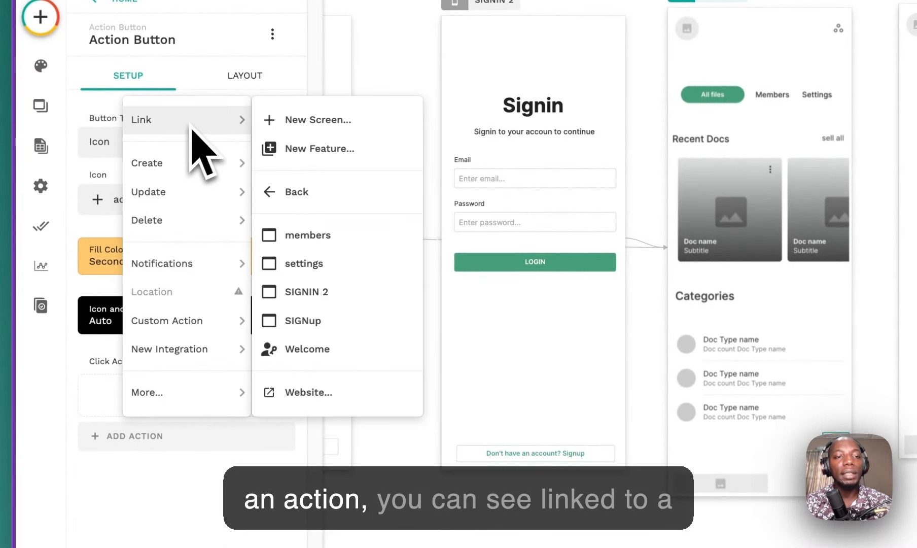
{"action": "left_click", "coordinate": [373, 123]}
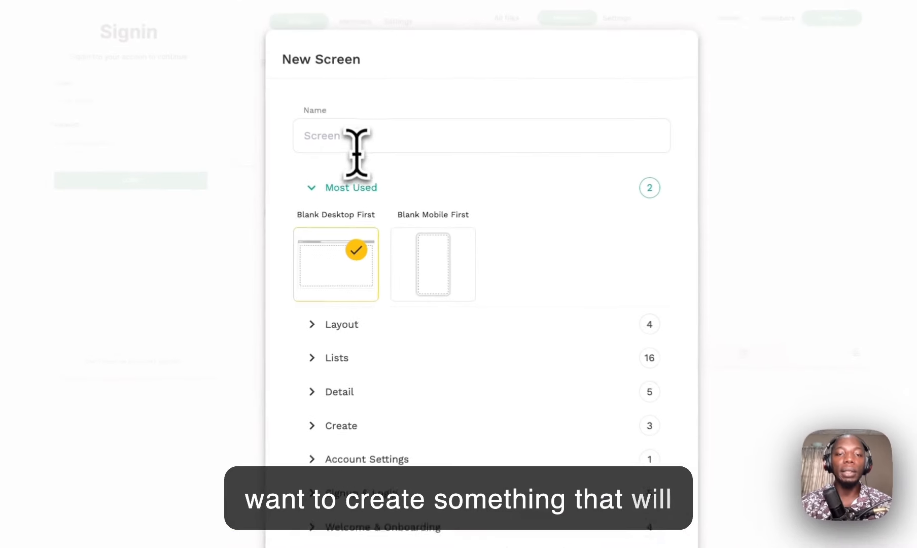
{"action": "left_click", "coordinate": [357, 142]}
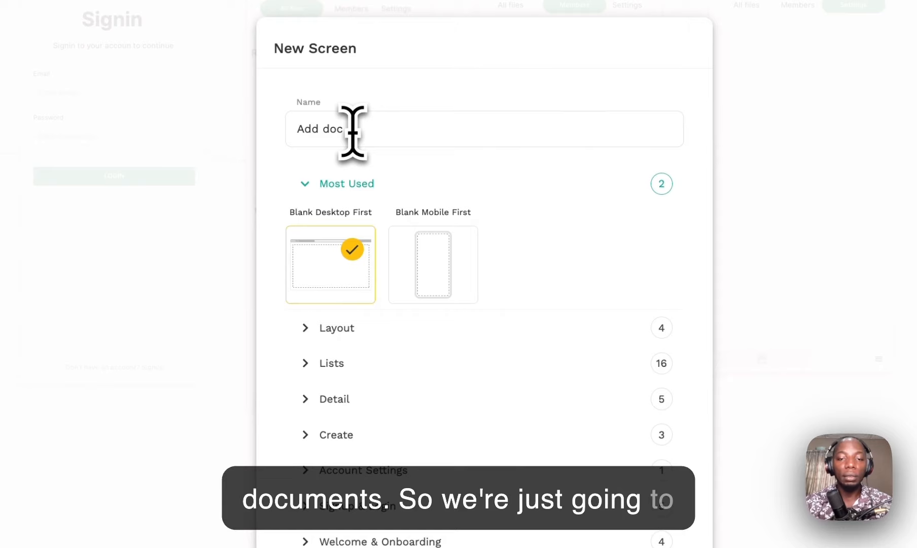
{"action": "left_click", "coordinate": [305, 542]}
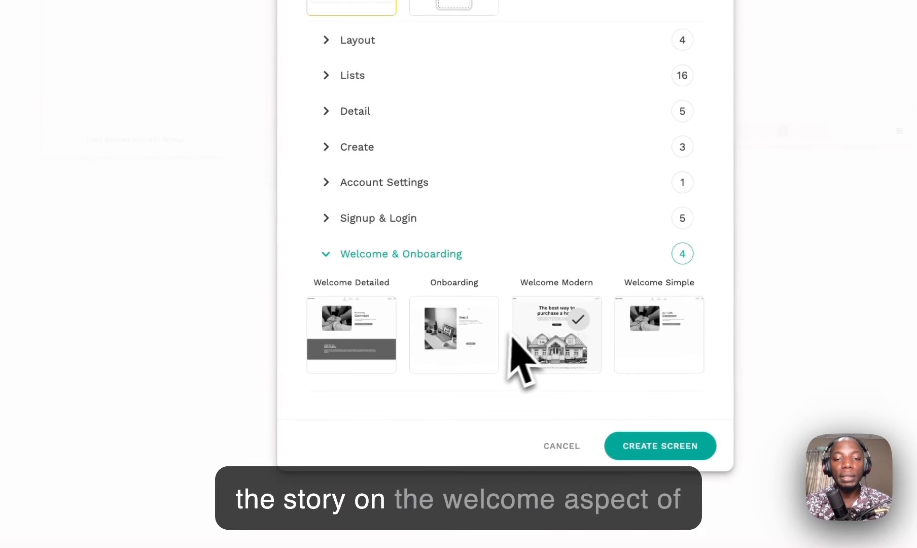
{"action": "left_click", "coordinate": [319, 223]}
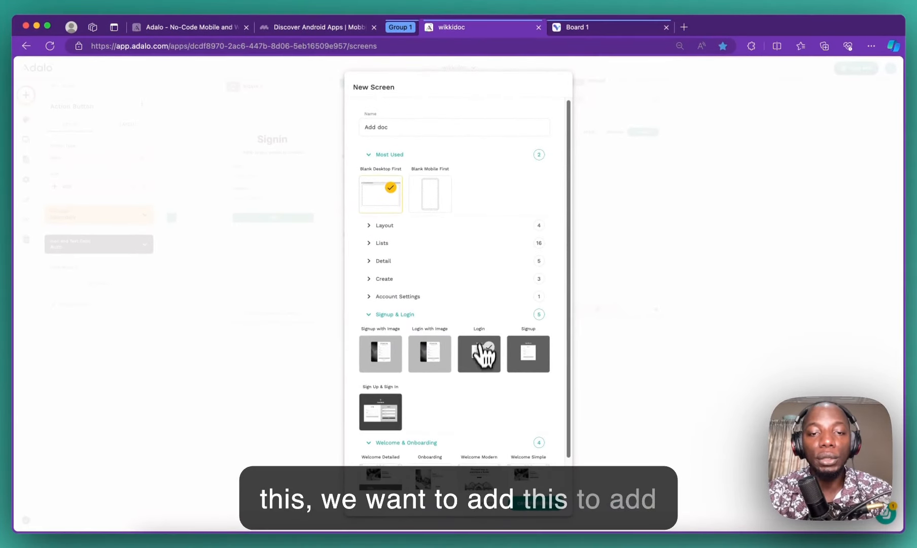
{"action": "left_click", "coordinate": [482, 353]}
{"action": "scroll", "coordinate": [497, 404], "scroll_direction": "down", "scroll_amount": 2}
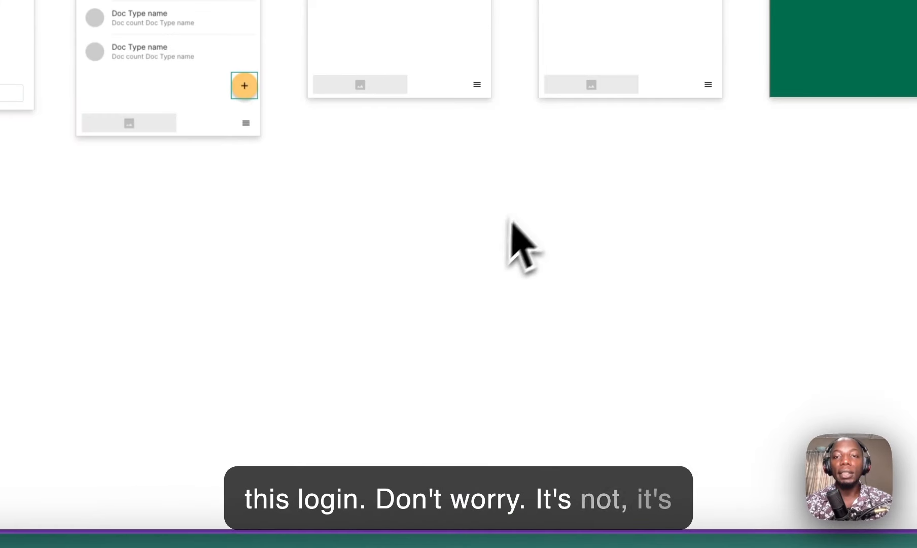
Step: Switch the Add Doc screen to desktop view and back to mobile size
{"action": "scroll", "coordinate": [589, 204], "scroll_direction": "up", "scroll_amount": 1}
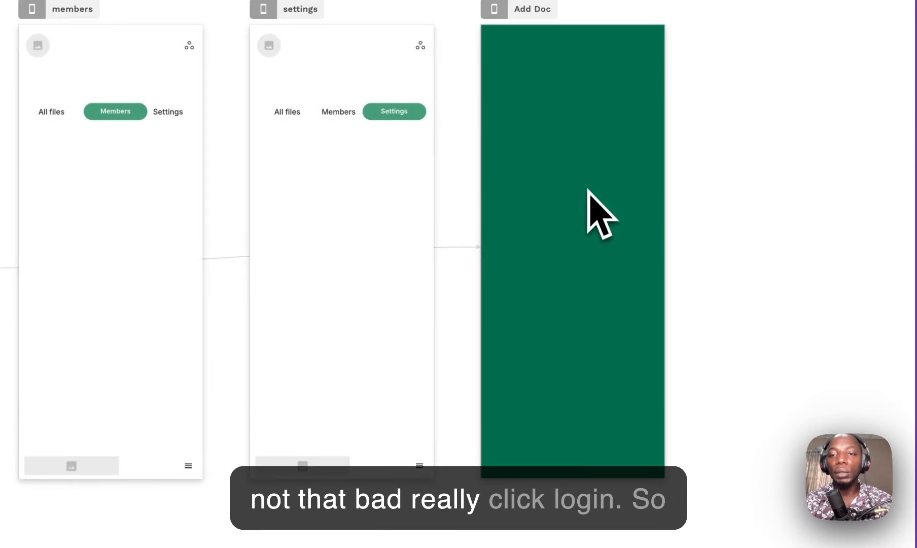
{"action": "scroll", "coordinate": [538, 192], "scroll_direction": "up", "scroll_amount": 3}
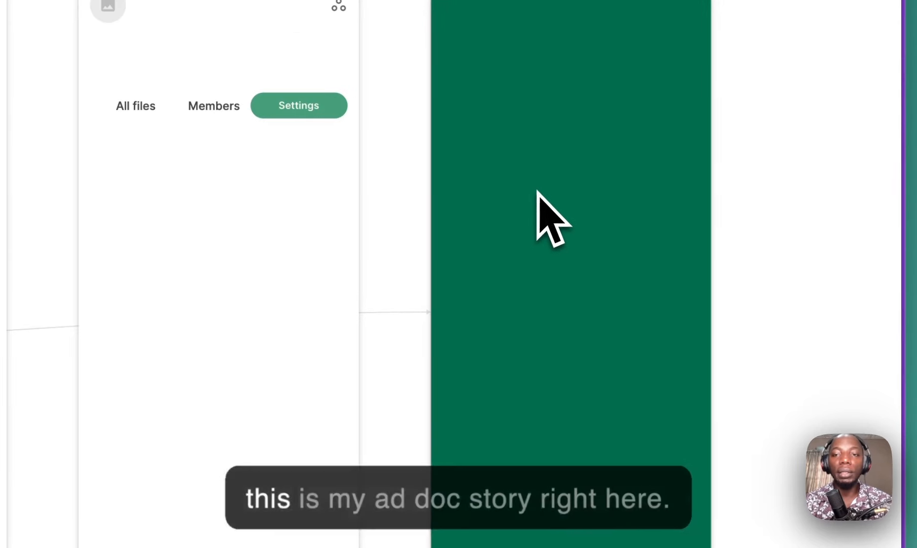
{"action": "scroll", "coordinate": [538, 191], "scroll_direction": "down", "scroll_amount": 10}
{"action": "scroll", "coordinate": [540, 192], "scroll_direction": "up", "scroll_amount": 8}
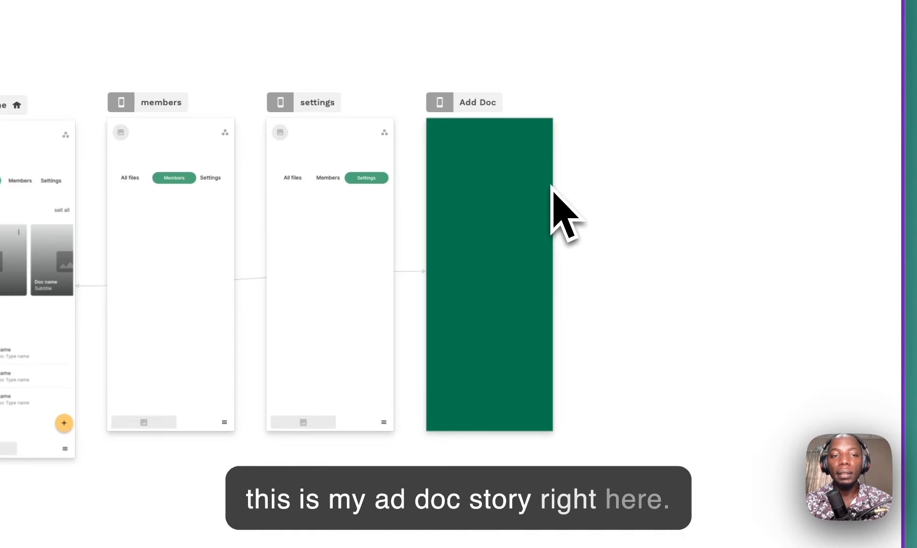
{"action": "left_click", "coordinate": [485, 105]}
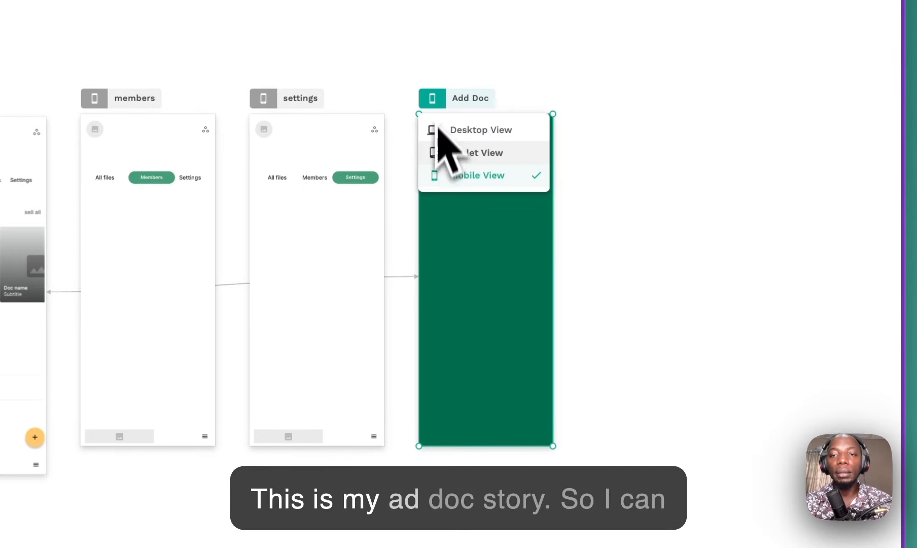
{"action": "left_click", "coordinate": [440, 130]}
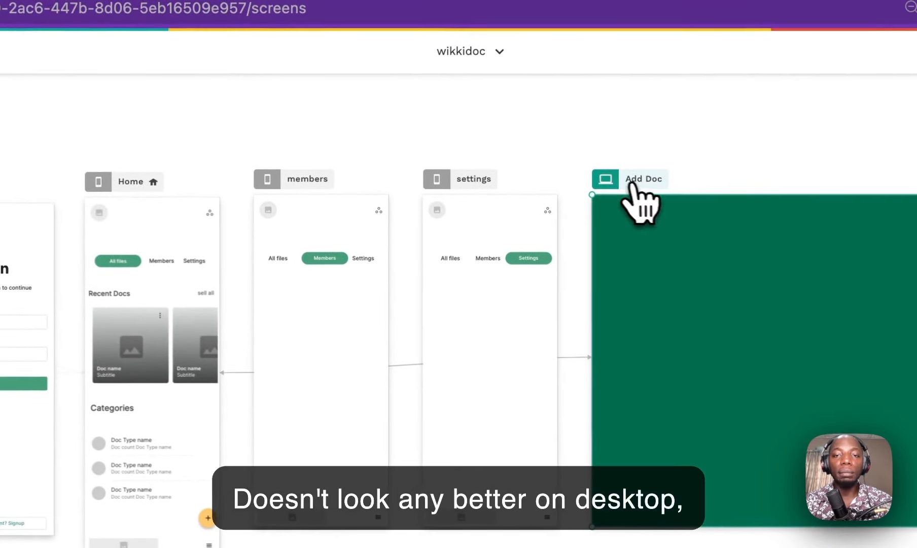
{"action": "left_click", "coordinate": [625, 167]}
{"action": "left_click", "coordinate": [620, 235]}
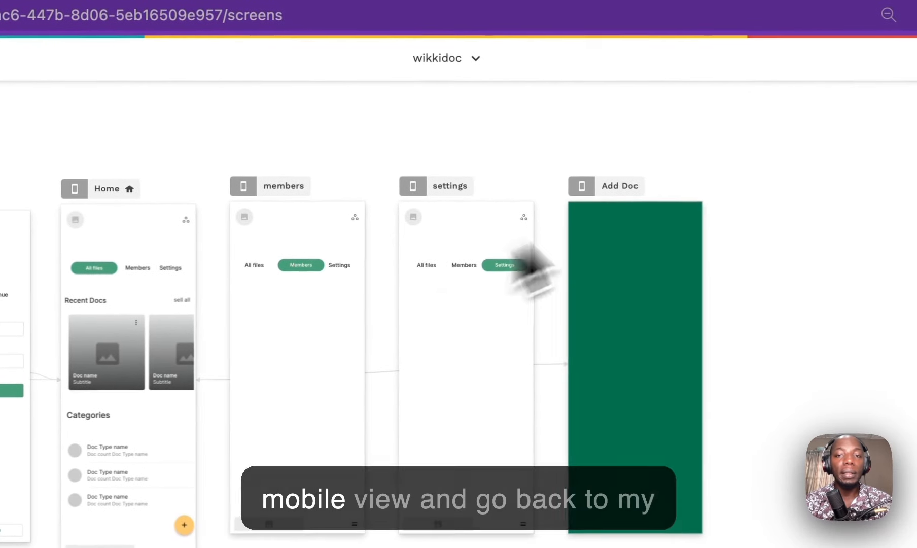
Step: Set the Add Doc screen's background colour to white
{"action": "left_click", "coordinate": [653, 179]}
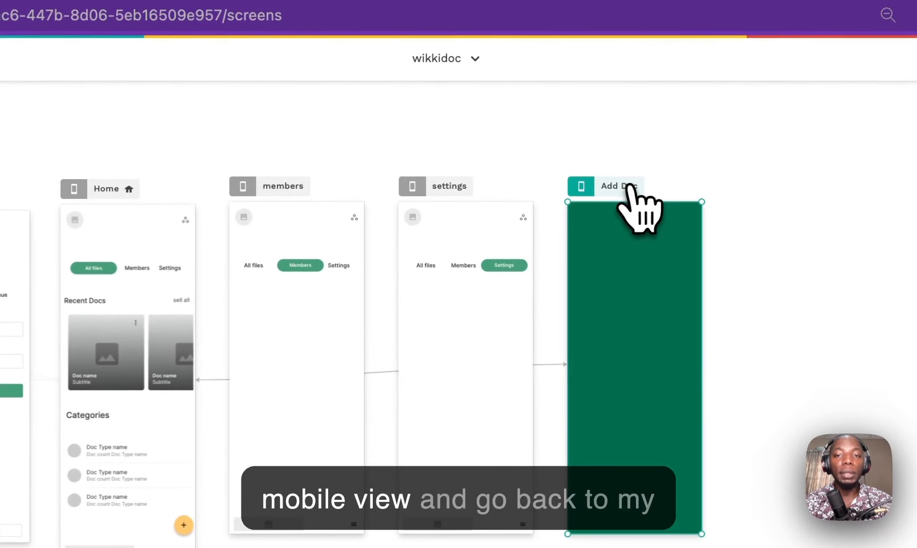
{"action": "left_click", "coordinate": [145, 172]}
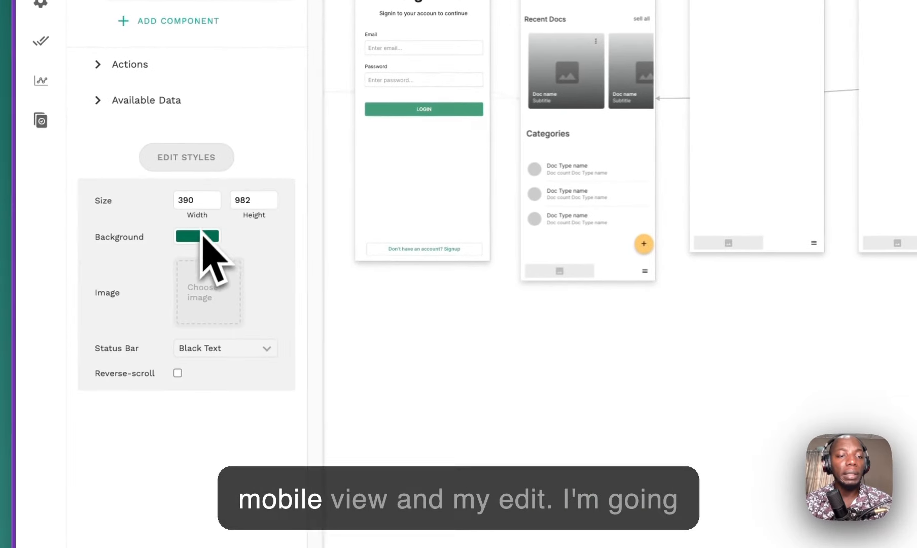
{"action": "left_click", "coordinate": [201, 243]}
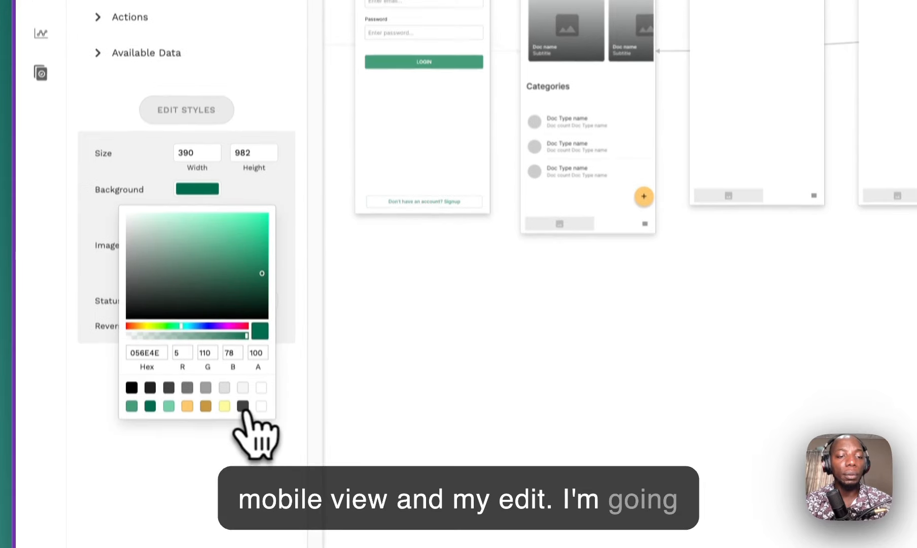
{"action": "left_click", "coordinate": [261, 453]}
{"action": "left_click", "coordinate": [618, 348]}
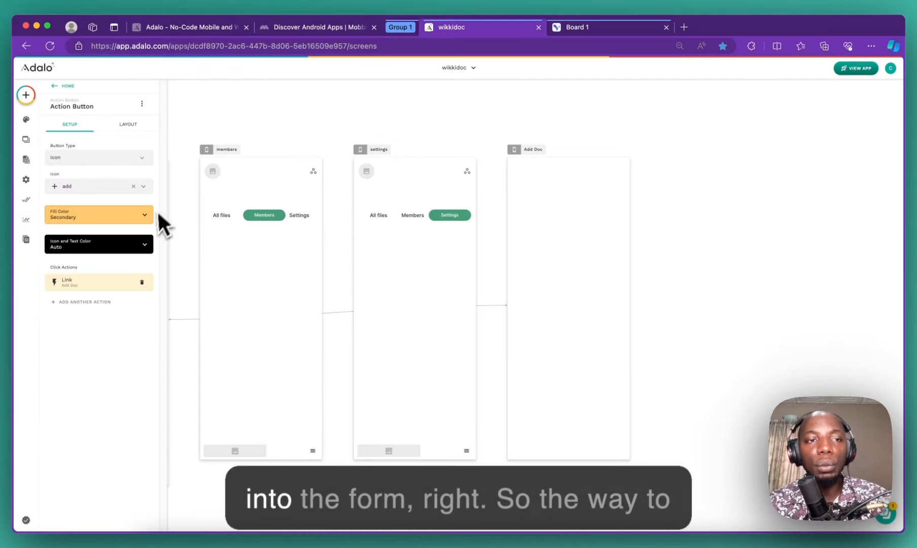
Step: Place a Form on the Add Doc screen that creates Doc records
{"action": "left_click", "coordinate": [26, 94]}
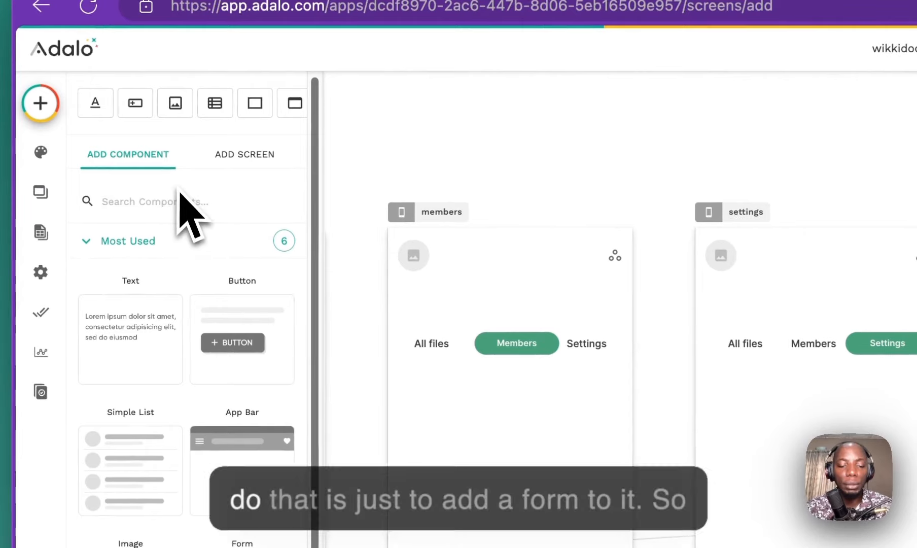
{"action": "type", "text": "form"}
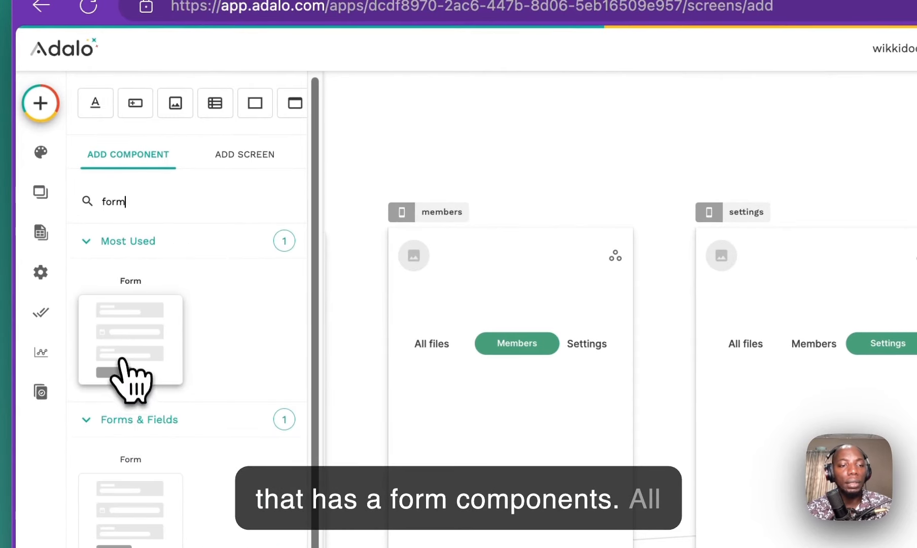
{"action": "left_click_drag", "start_coordinate": [121, 360], "coordinate": [614, 206]}
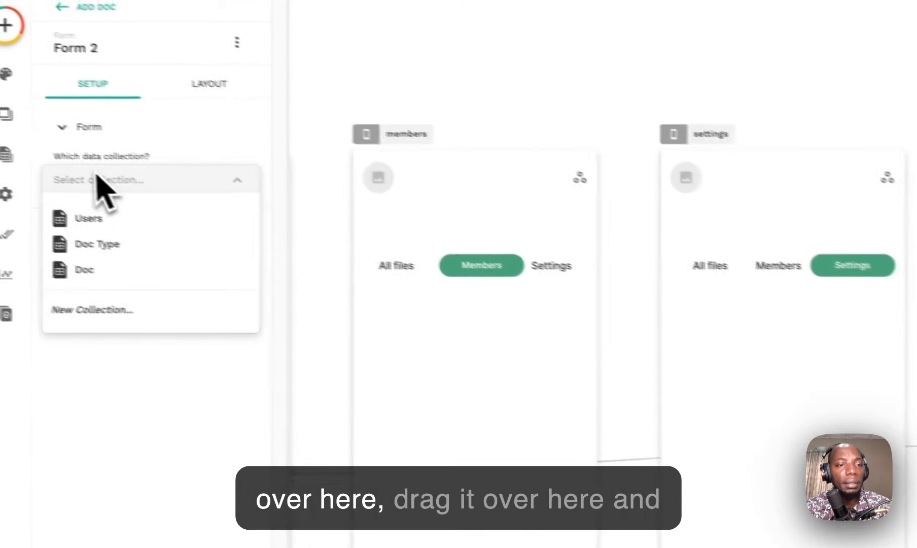
{"action": "left_click", "coordinate": [132, 279]}
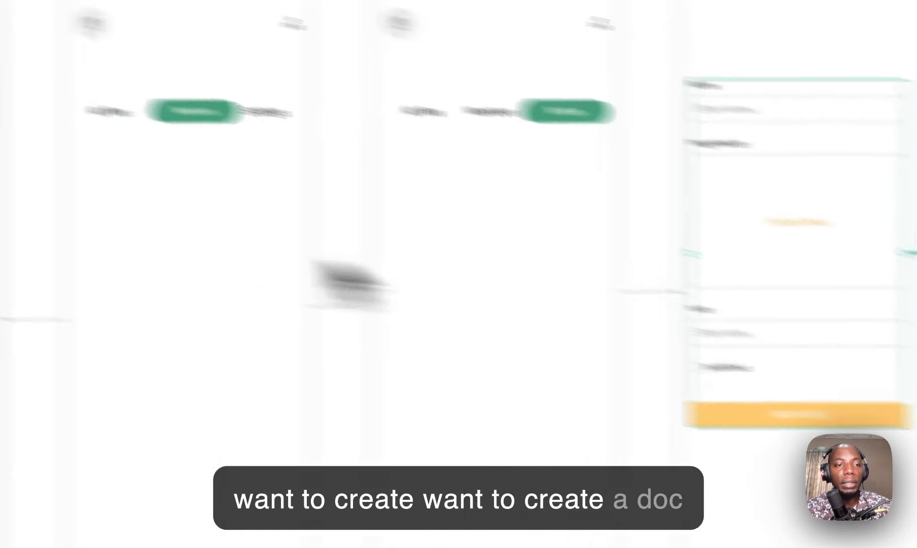
Step: Remove the duplicate Doc Type automatic field and review the note, imageheader and Name fields
{"action": "left_click", "coordinate": [174, 163]}
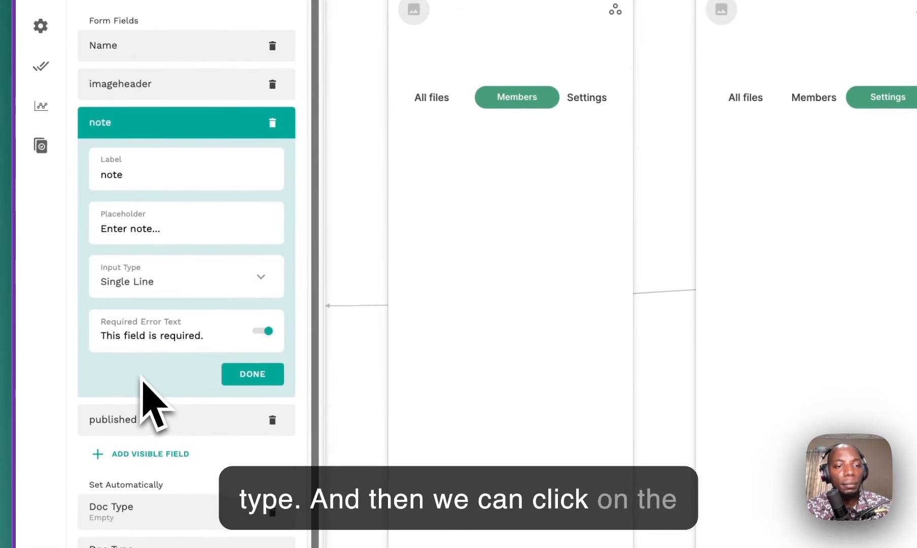
{"action": "left_click", "coordinate": [172, 515]}
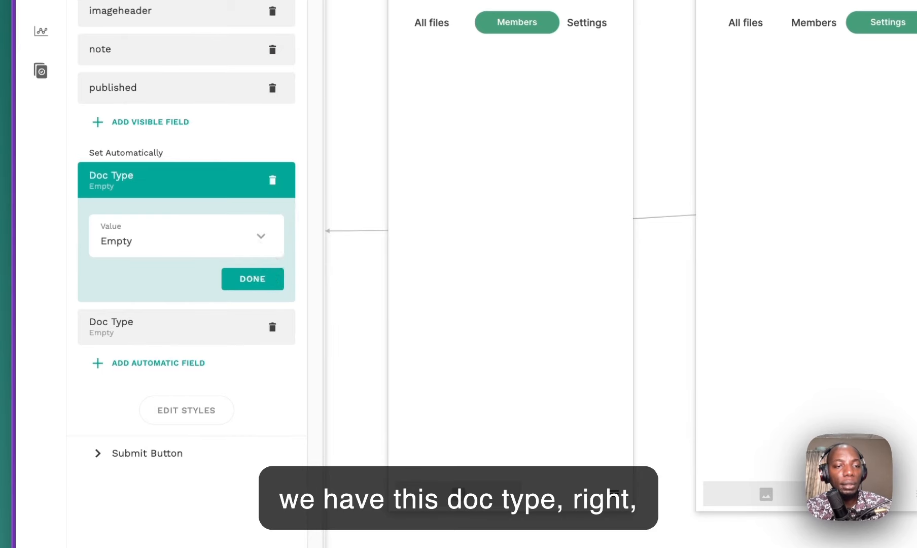
{"action": "left_click", "coordinate": [272, 180]}
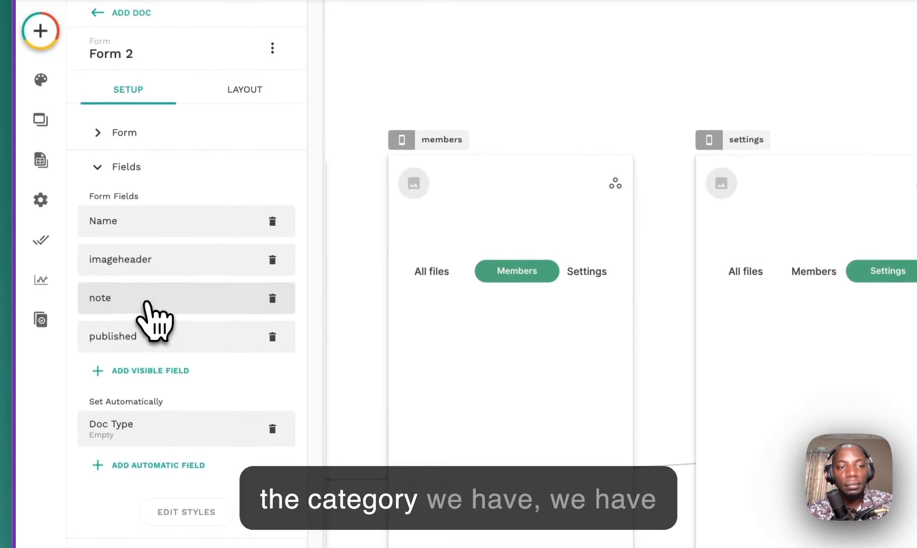
{"action": "left_click", "coordinate": [147, 300]}
{"action": "left_click", "coordinate": [151, 298]}
{"action": "left_click", "coordinate": [159, 262]}
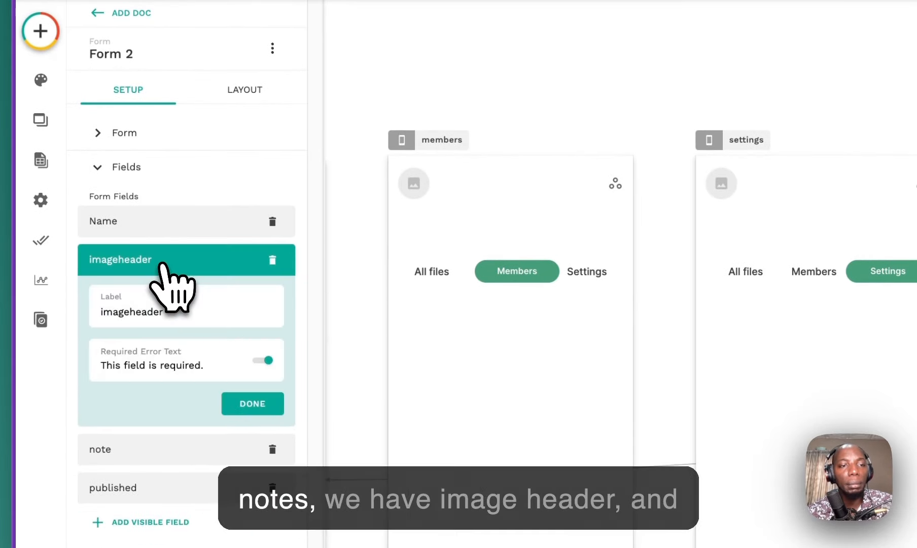
{"action": "left_click", "coordinate": [163, 226]}
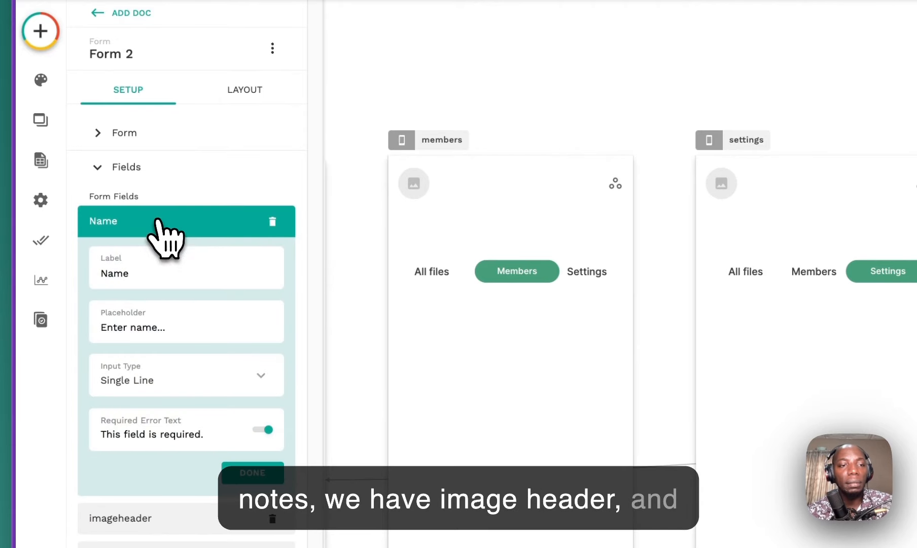
{"action": "left_click", "coordinate": [157, 221]}
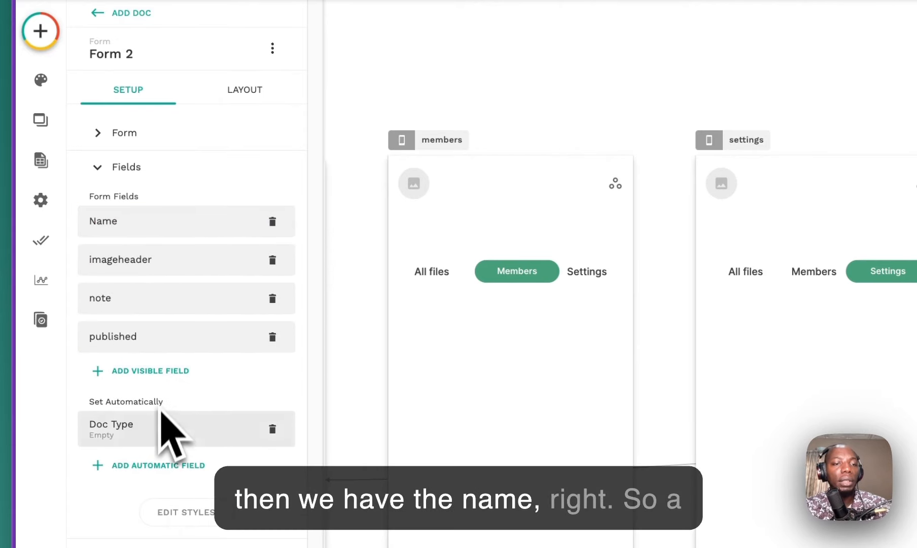
{"action": "left_click", "coordinate": [41, 160]}
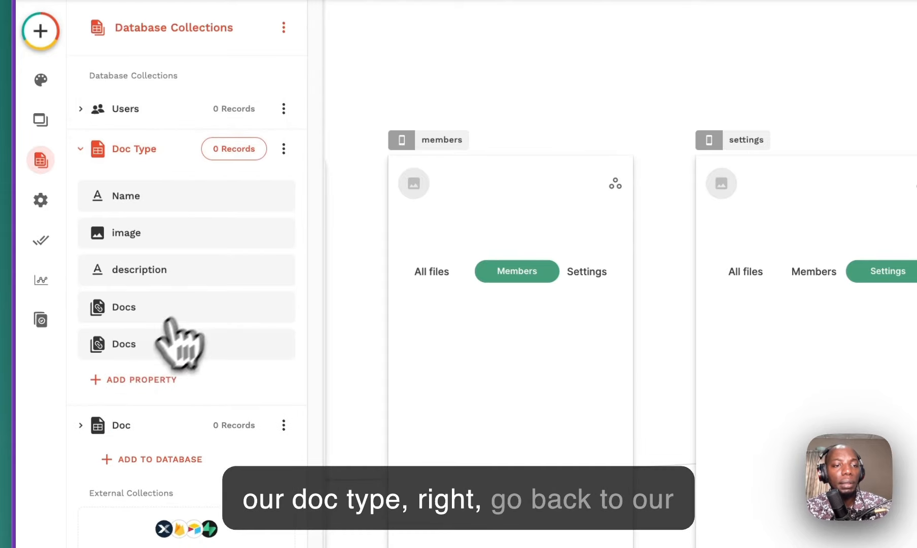
Step: Delete the second Docs property from the Doc Type collection, keeping a single Docs relationship
{"action": "left_click", "coordinate": [135, 345]}
{"action": "left_click", "coordinate": [272, 345]}
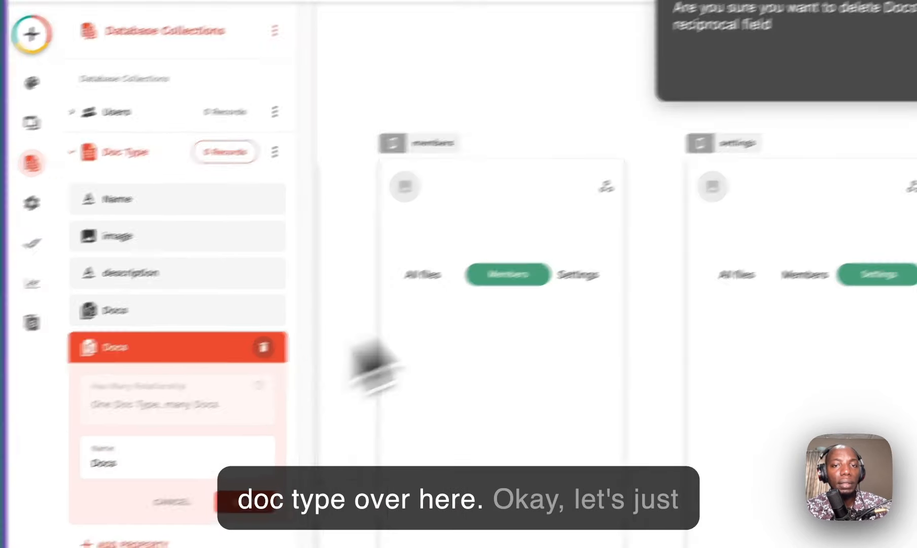
{"action": "left_click", "coordinate": [703, 190]}
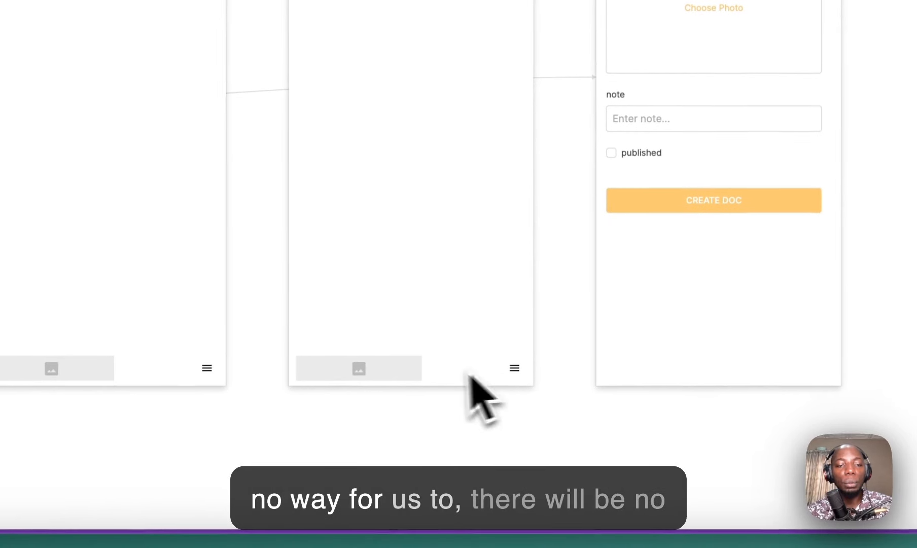
{"action": "scroll", "coordinate": [296, 472], "scroll_direction": "left", "scroll_amount": 5}
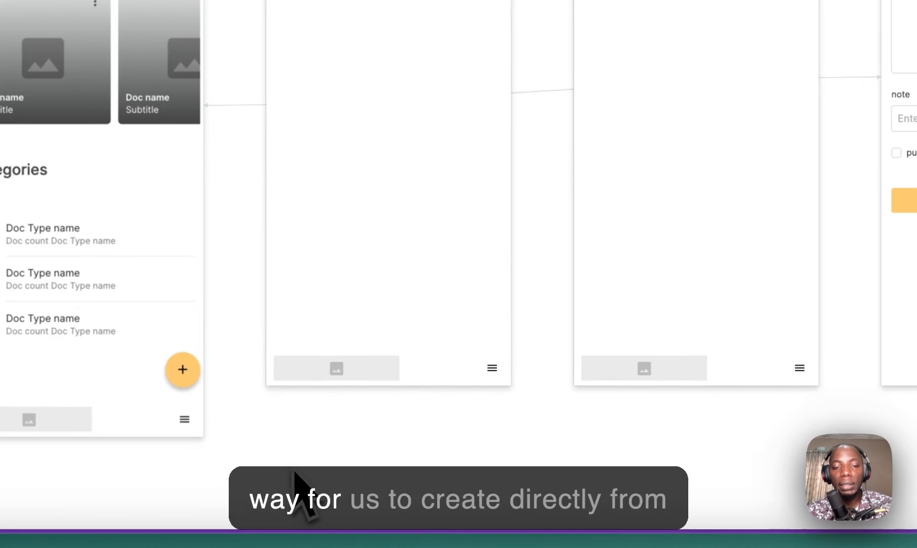
{"action": "left_click", "coordinate": [180, 368]}
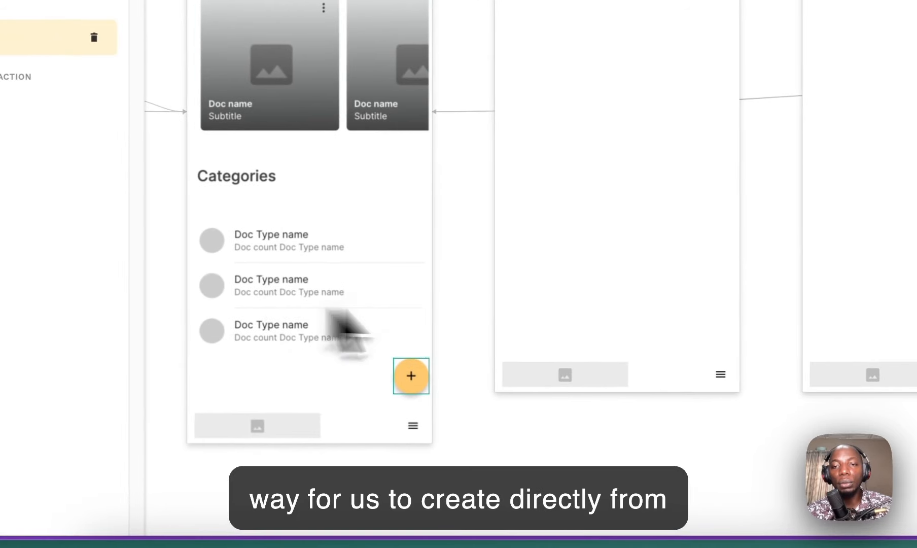
{"action": "scroll", "coordinate": [335, 315], "scroll_direction": "right", "scroll_amount": 6}
{"action": "left_click", "coordinate": [633, 354]}
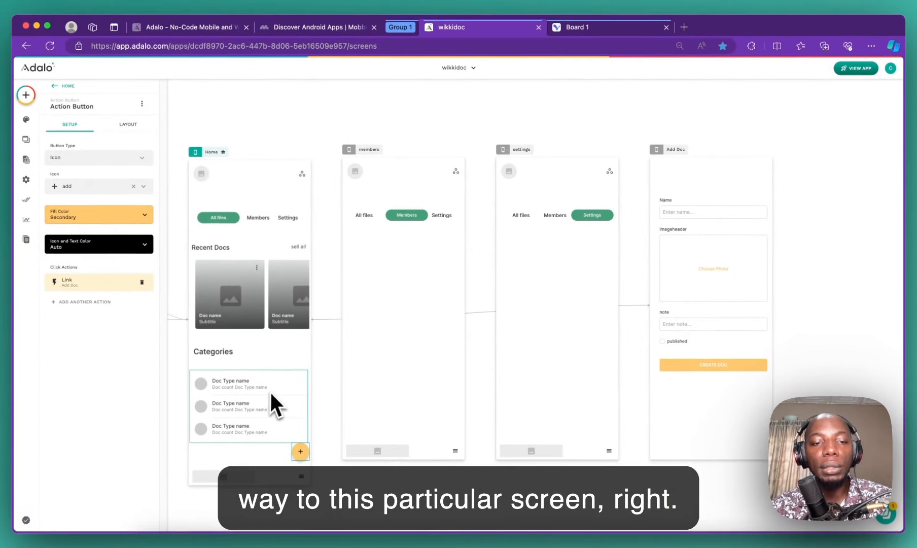
{"action": "left_click", "coordinate": [266, 384]}
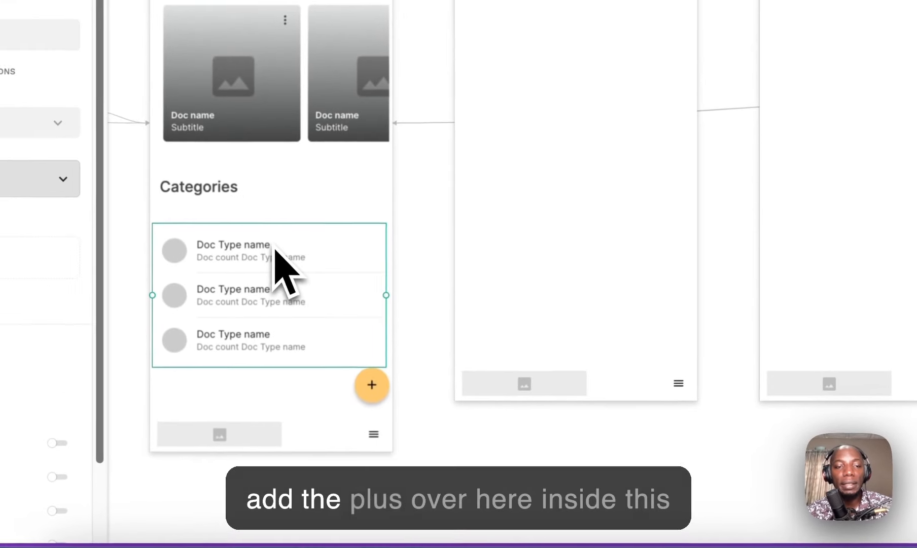
{"action": "left_click", "coordinate": [360, 399]}
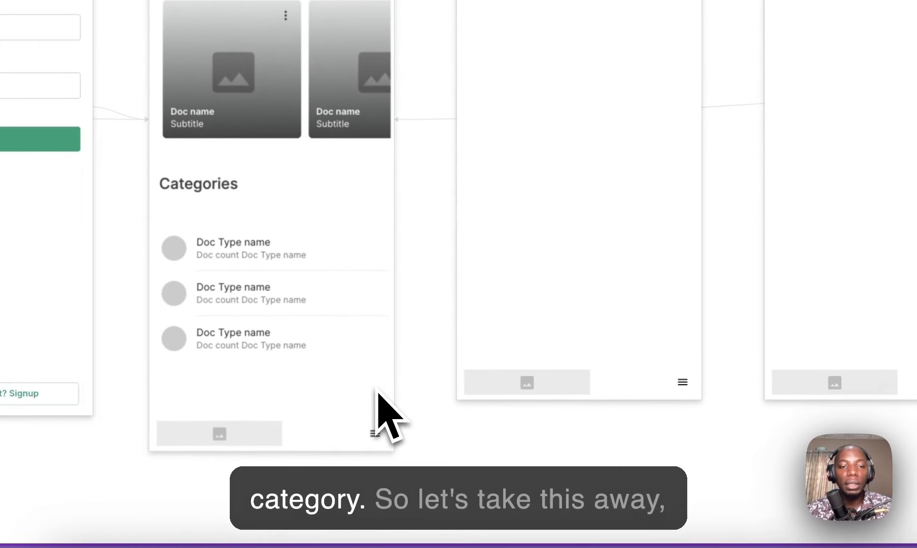
{"action": "left_click", "coordinate": [597, 341]}
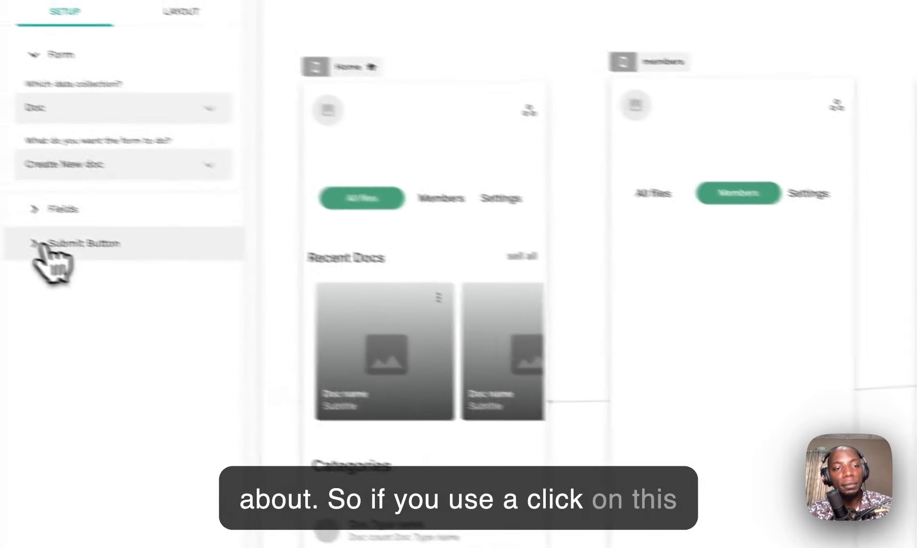
Step: Remove the leftover deleted automatic field, then try and undo imageheader and Doc Type fields
{"action": "left_click", "coordinate": [46, 245]}
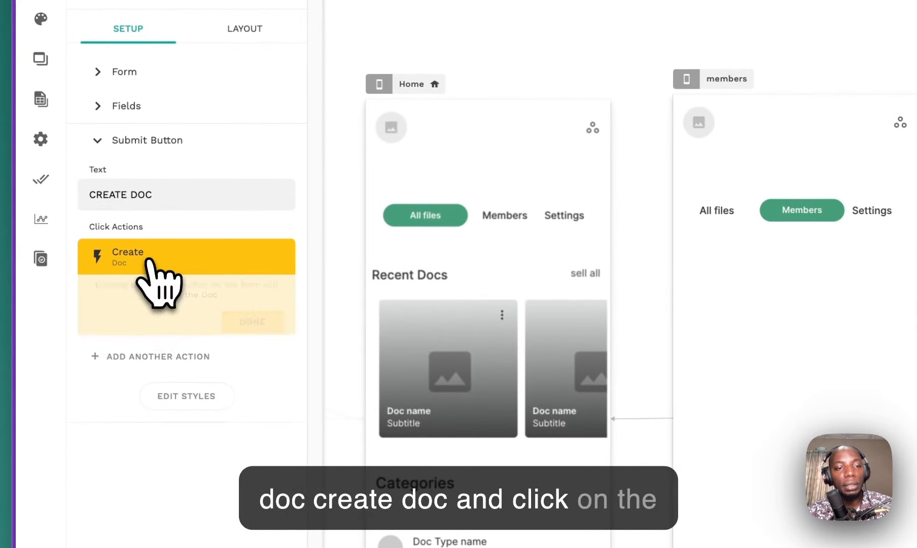
{"action": "left_click", "coordinate": [136, 107]}
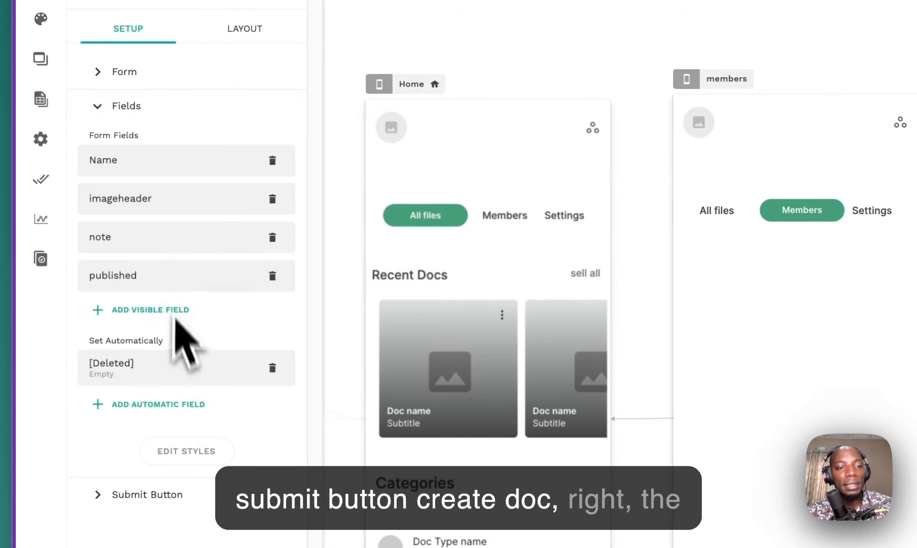
{"action": "left_click", "coordinate": [173, 370]}
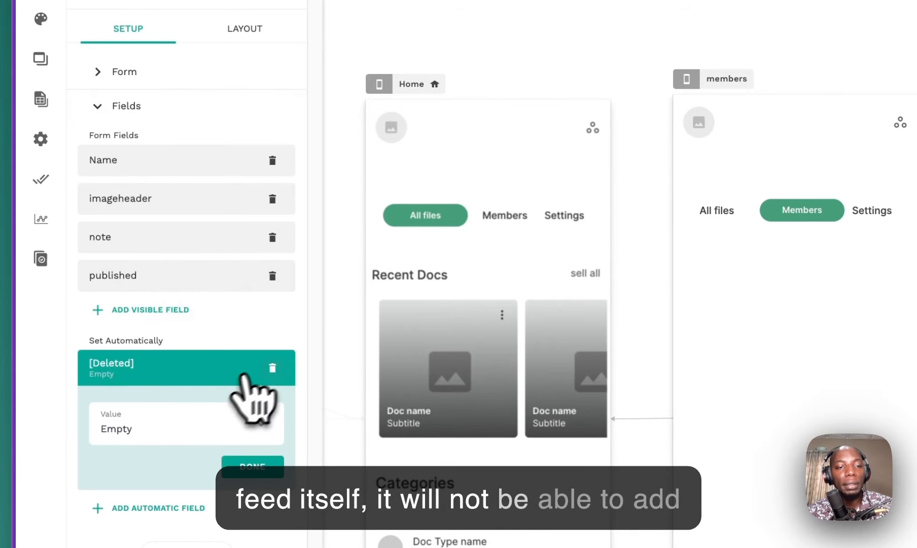
{"action": "left_click", "coordinate": [273, 368]}
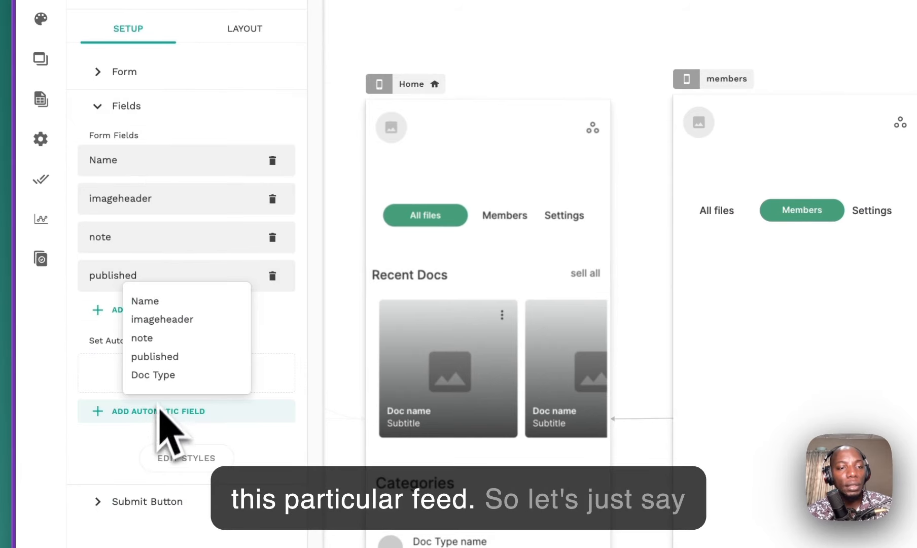
{"action": "left_click", "coordinate": [128, 324]}
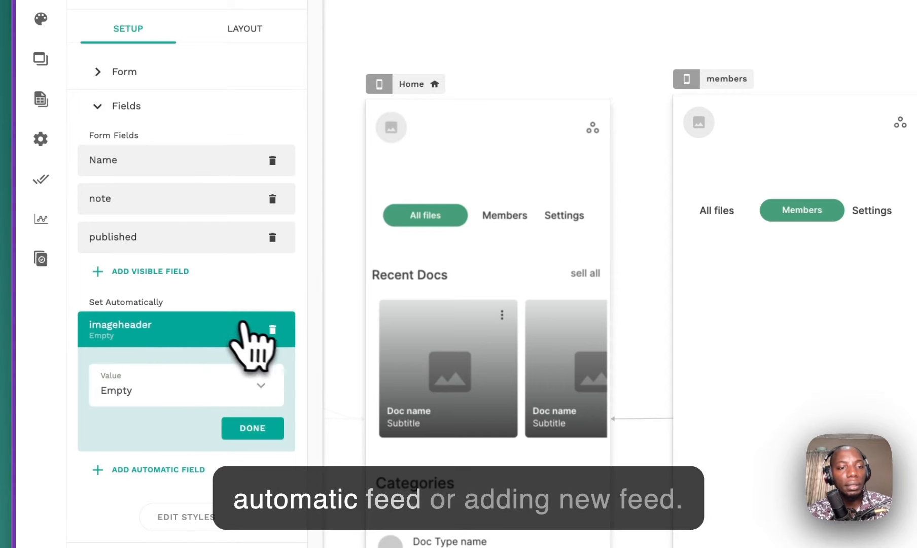
{"action": "left_click", "coordinate": [268, 328]}
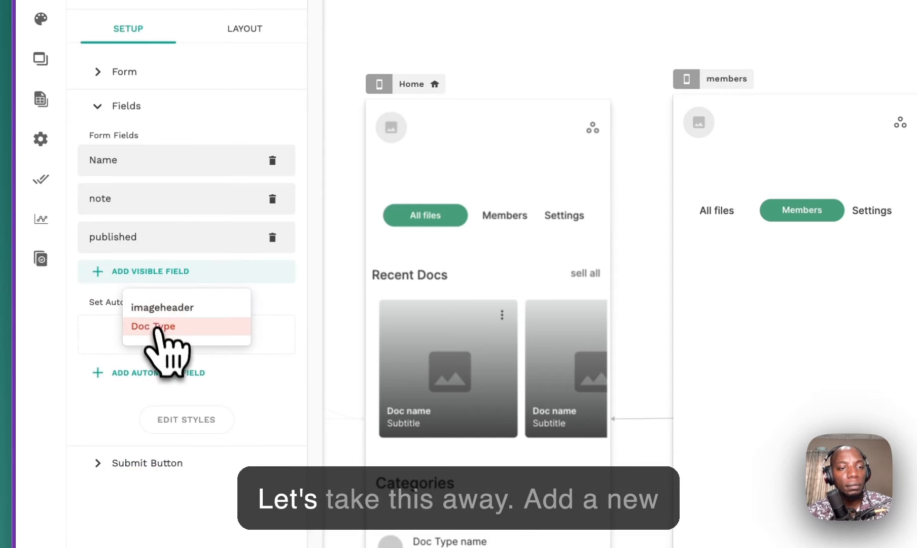
{"action": "left_click", "coordinate": [162, 324]}
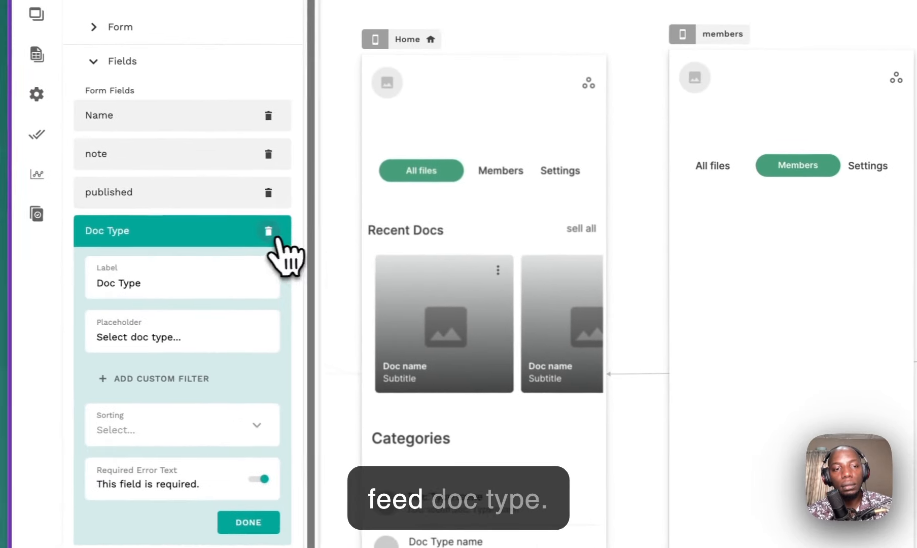
{"action": "left_click", "coordinate": [269, 231]}
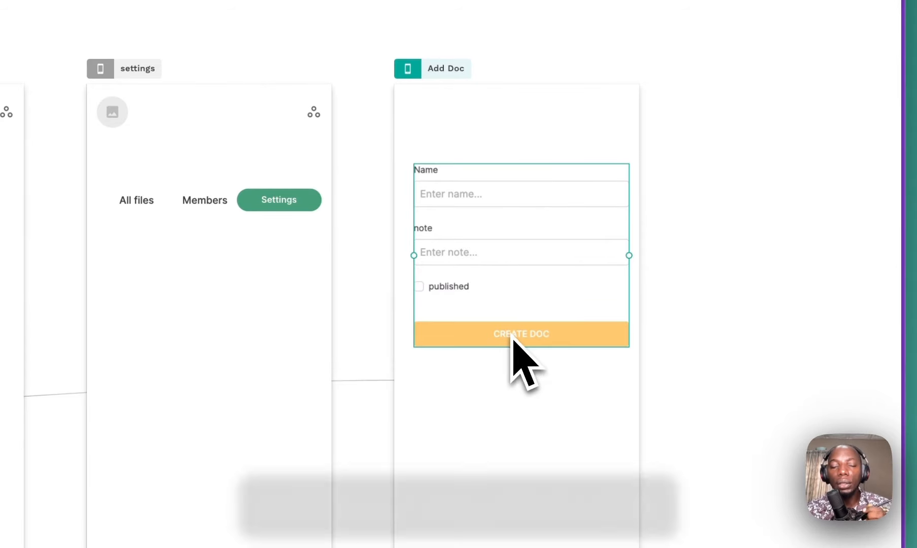
{"action": "left_click", "coordinate": [126, 338]}
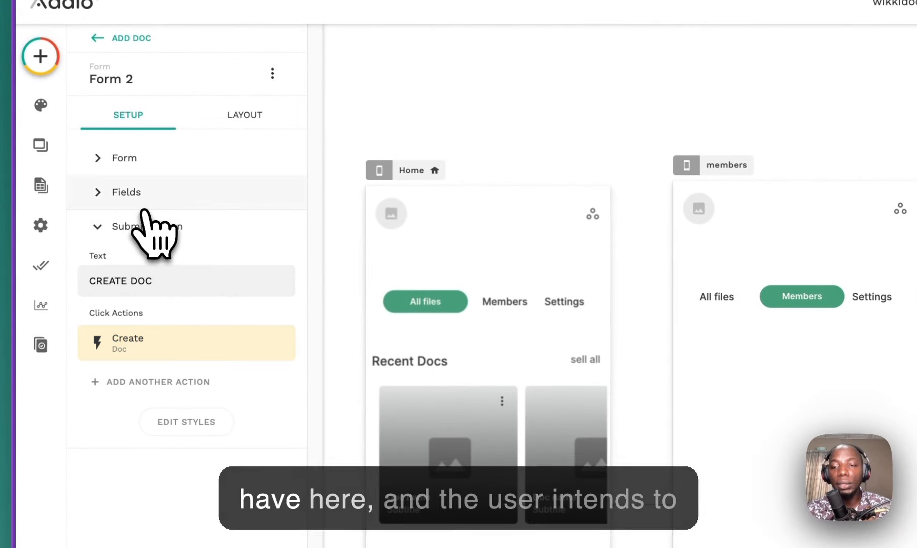
{"action": "left_click", "coordinate": [140, 197]}
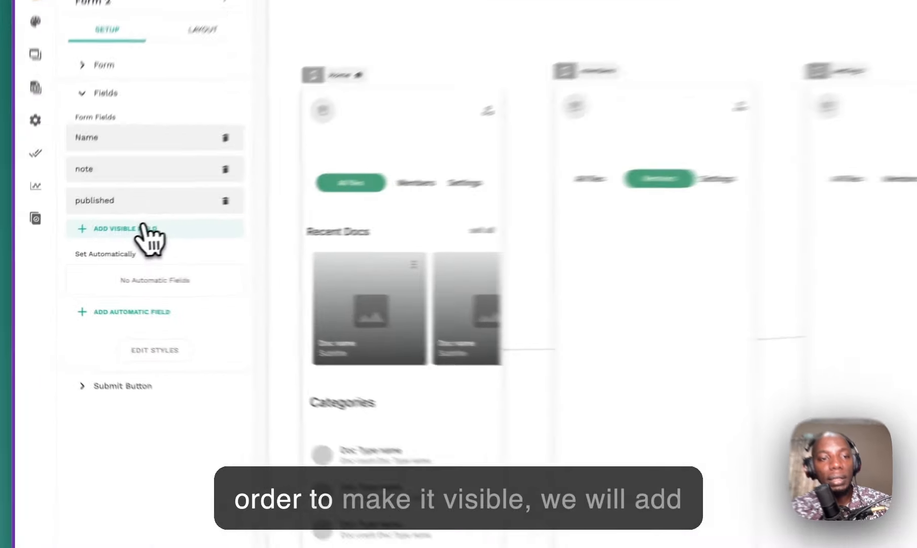
Step: Add Doc Type and imageheader fields, placing imageheader below Name and published below Doc Type
{"action": "left_click", "coordinate": [93, 245]}
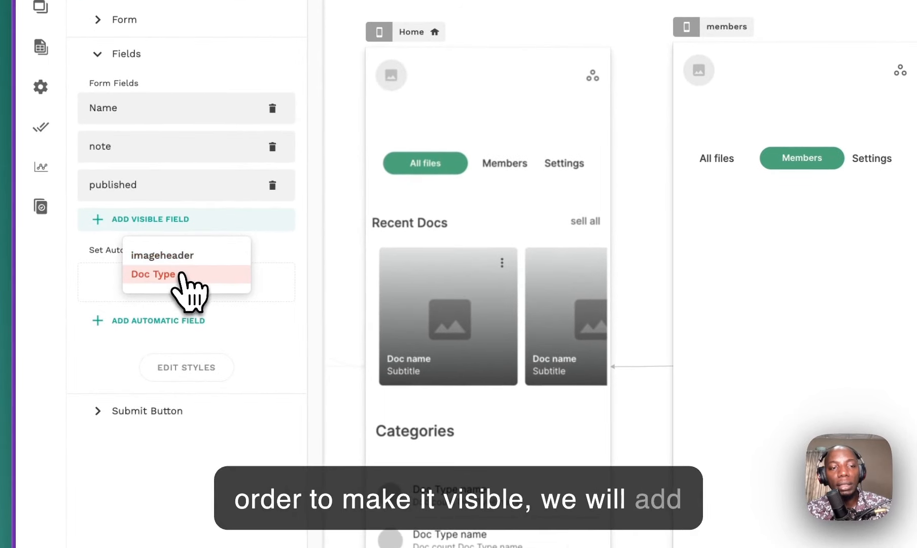
{"action": "left_click", "coordinate": [178, 275]}
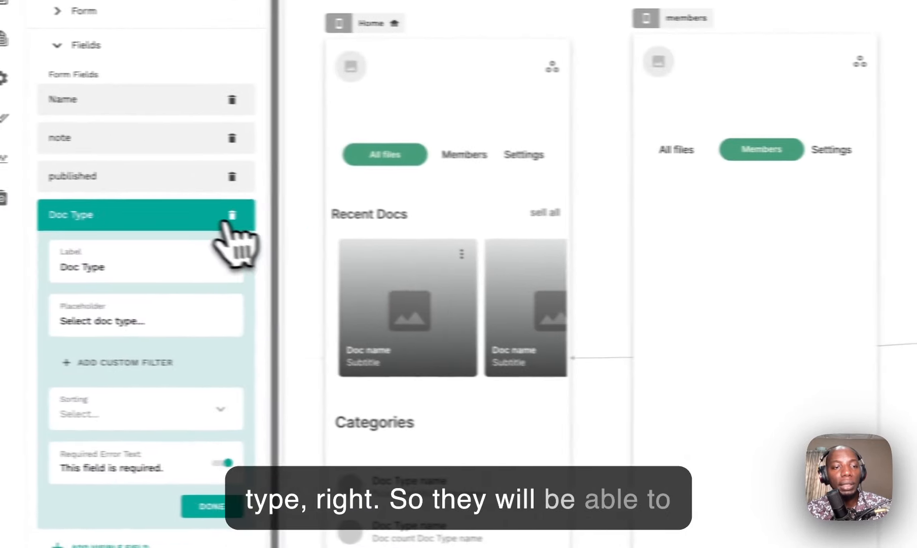
{"action": "left_click", "coordinate": [208, 217]}
{"action": "left_click", "coordinate": [133, 246]}
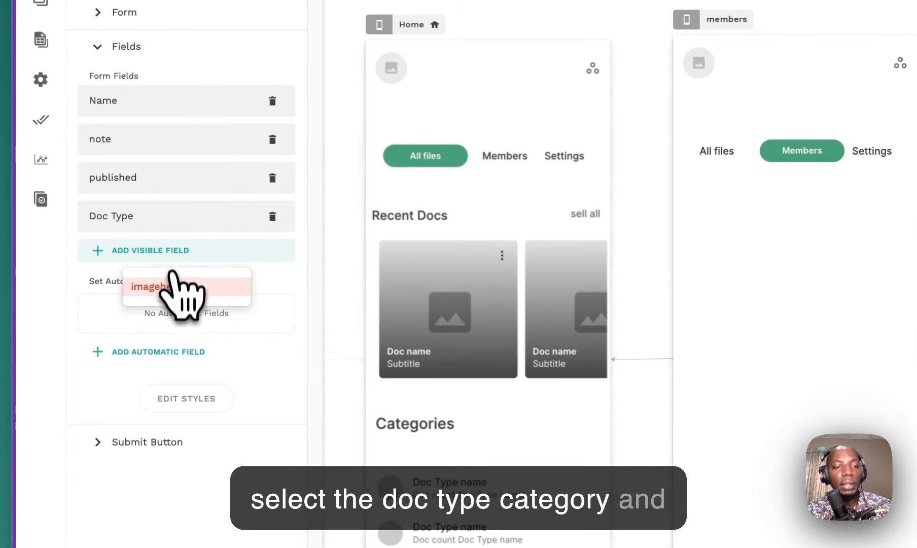
{"action": "left_click", "coordinate": [175, 287]}
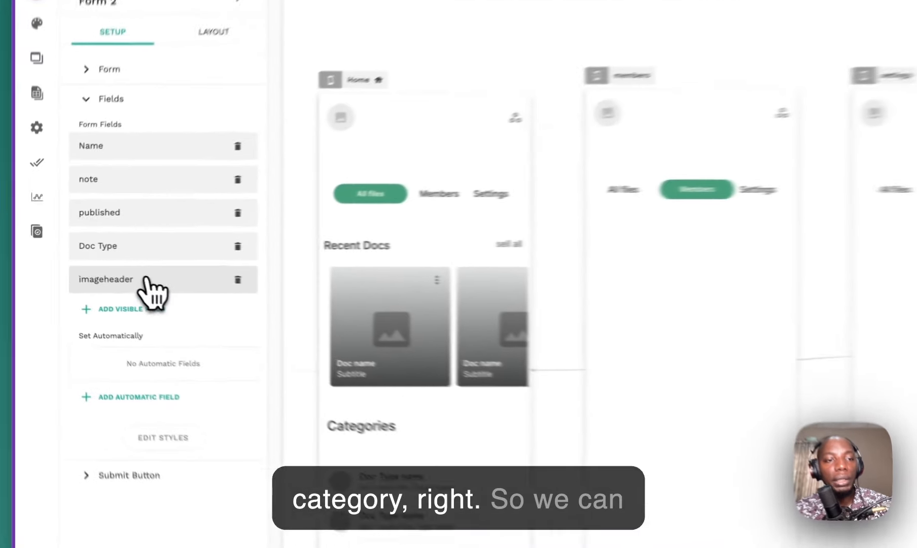
{"action": "left_click_drag", "start_coordinate": [90, 269], "coordinate": [87, 211]}
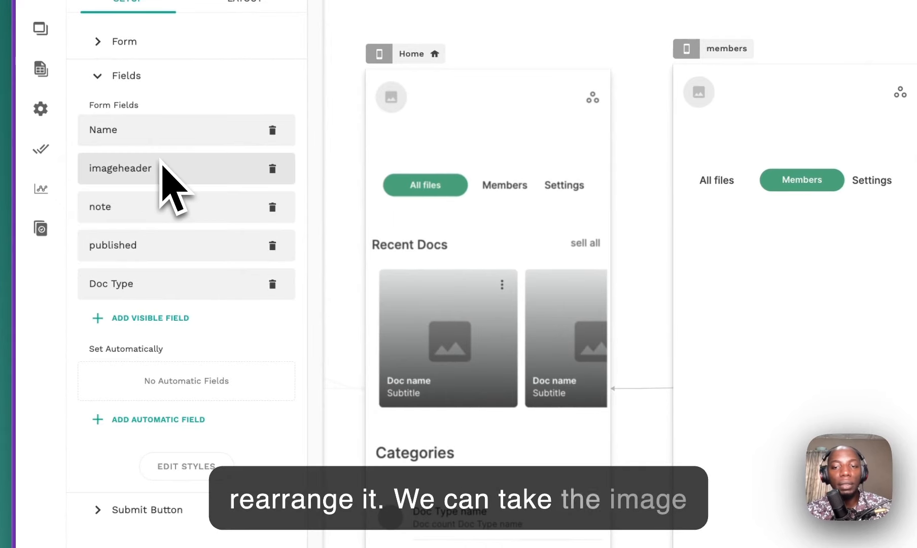
{"action": "left_click_drag", "start_coordinate": [138, 243], "coordinate": [145, 289]}
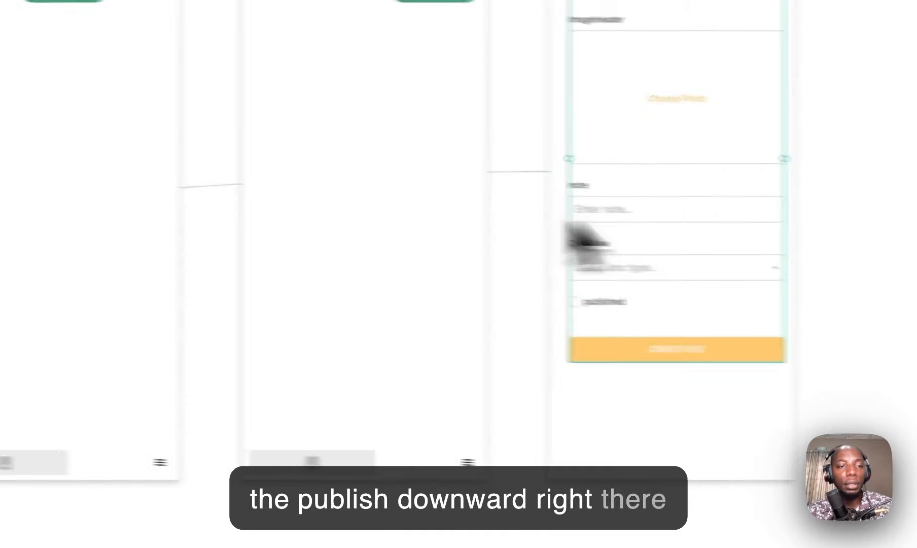
Step: Set the note field's input type to Multi-line
{"action": "left_click", "coordinate": [155, 165]}
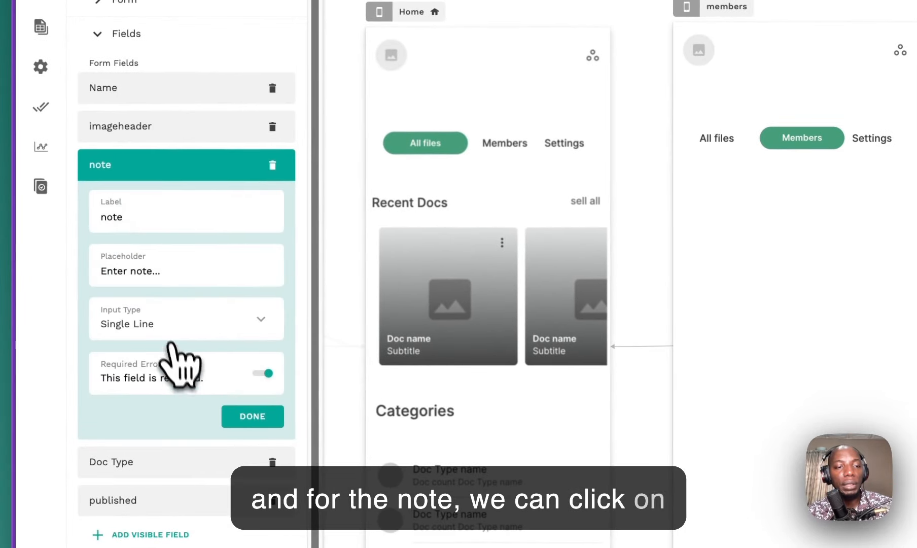
{"action": "left_click", "coordinate": [169, 339]}
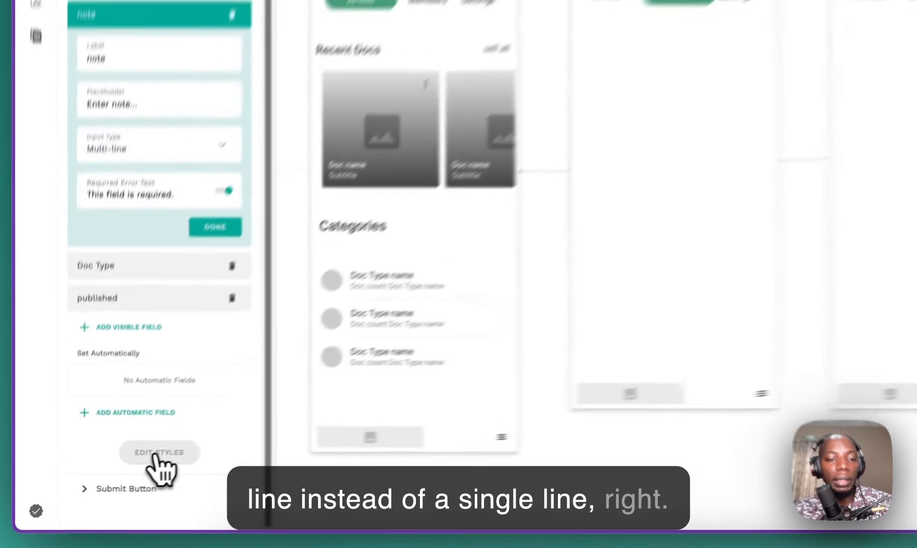
{"action": "left_click", "coordinate": [98, 486]}
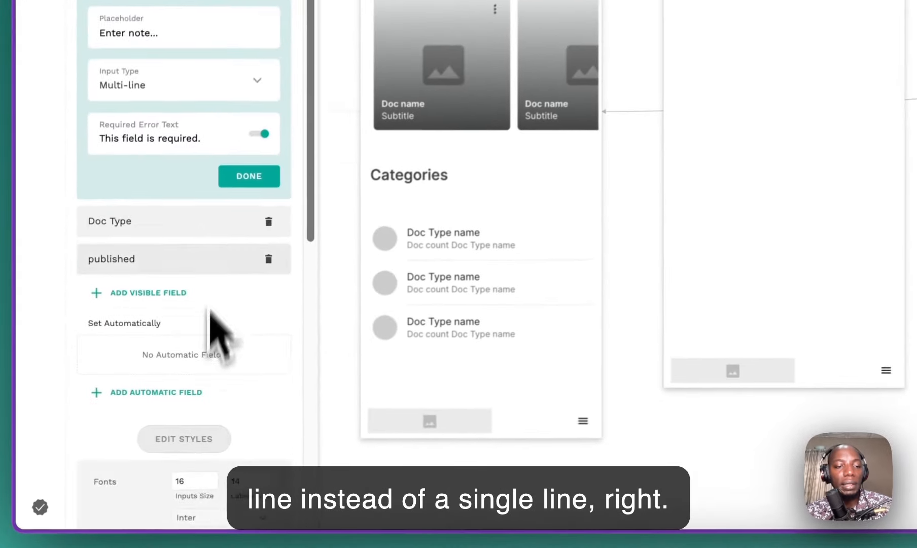
{"action": "scroll", "coordinate": [218, 335], "scroll_direction": "down", "scroll_amount": 7}
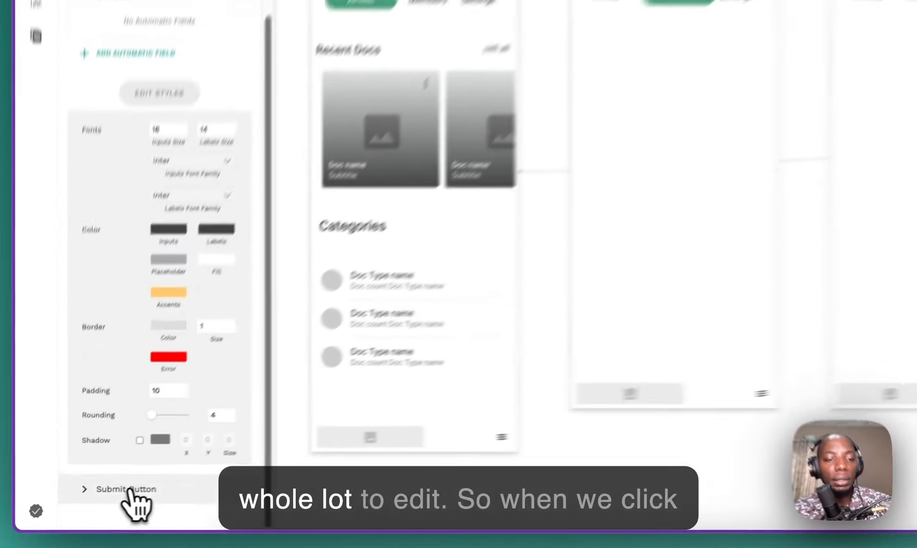
{"action": "left_click", "coordinate": [84, 506]}
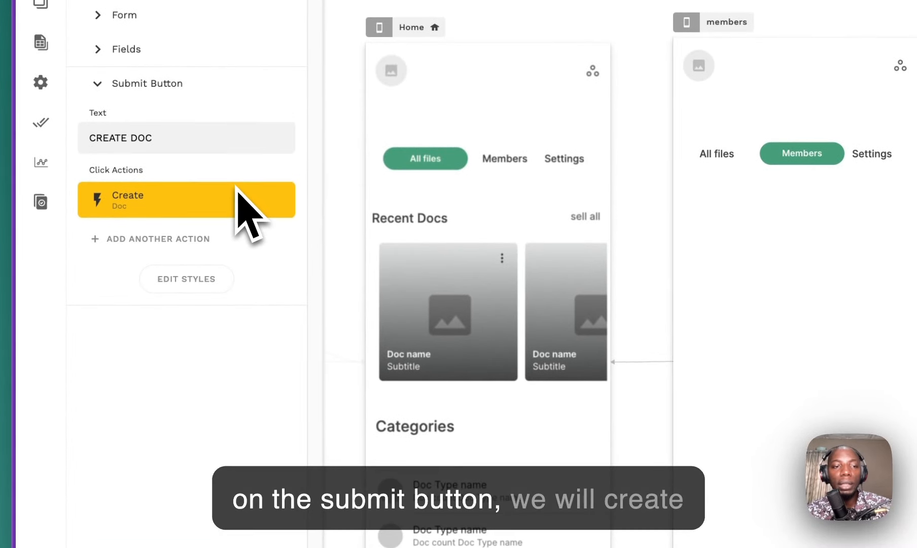
Step: Add a second submit-button action that links to the Home screen with transition None
{"action": "left_click", "coordinate": [181, 233]}
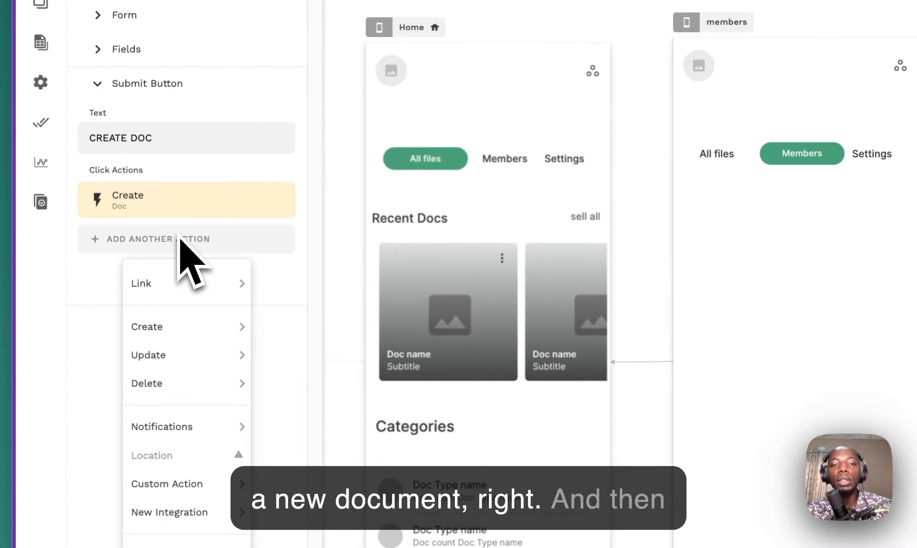
{"action": "mouse_move", "coordinate": [183, 268]}
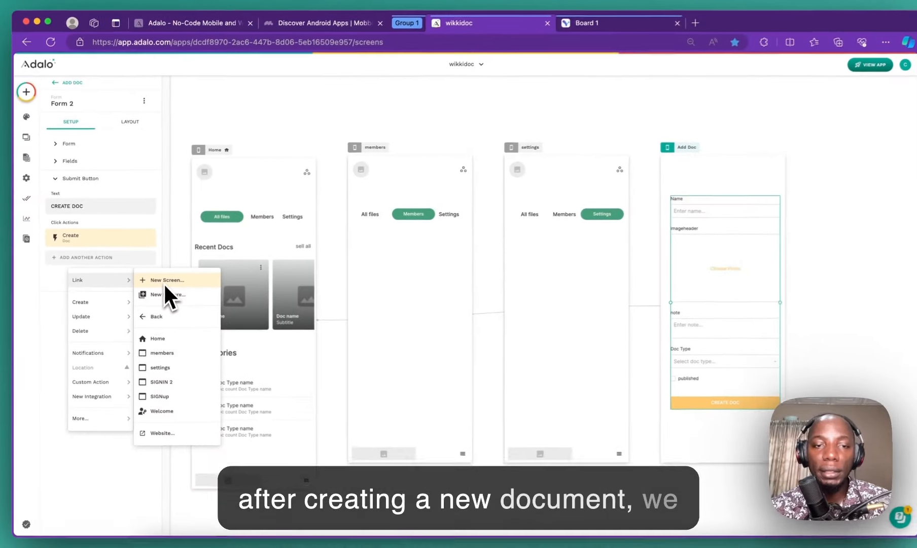
{"action": "left_click", "coordinate": [167, 338]}
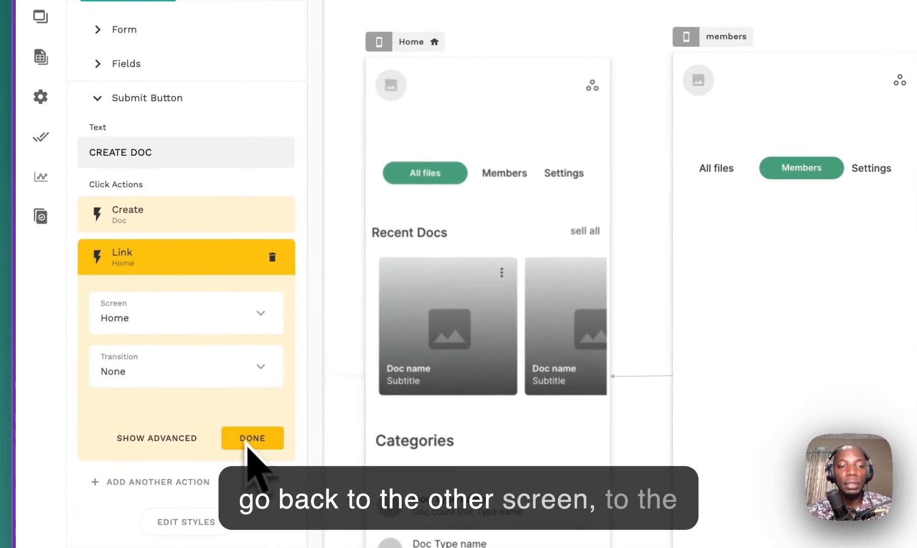
{"action": "left_click", "coordinate": [245, 378]}
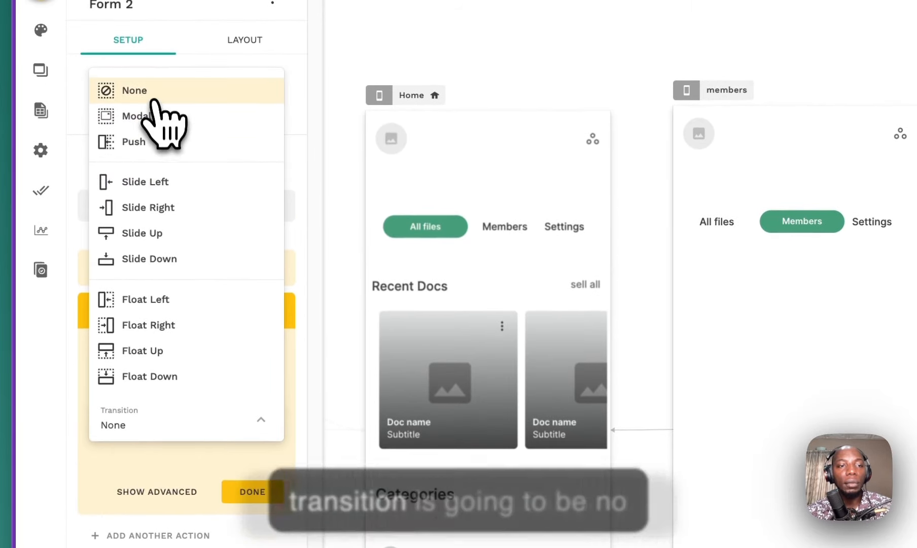
{"action": "left_click", "coordinate": [153, 97]}
{"action": "left_click", "coordinate": [253, 490]}
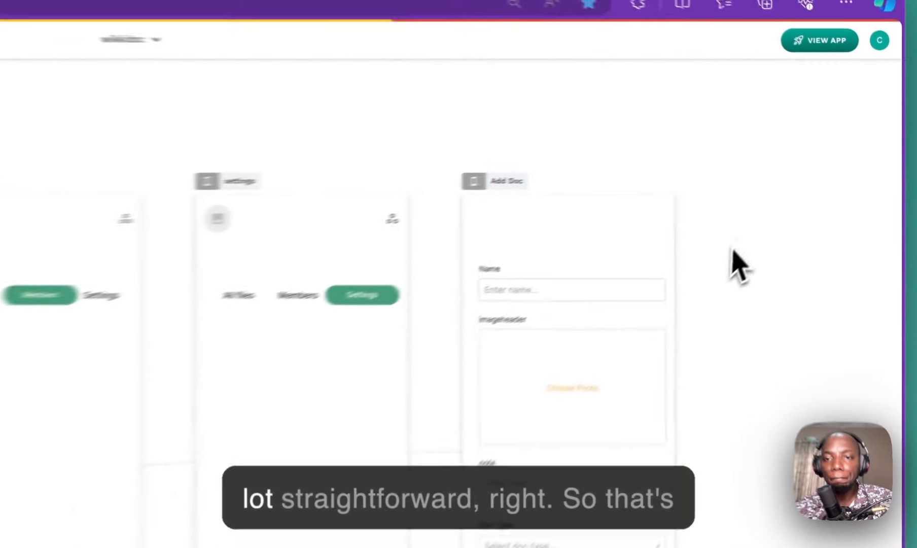
Step: Select the Add Doc form and the Home Recent Docs card list on the canvas
{"action": "left_click", "coordinate": [614, 307]}
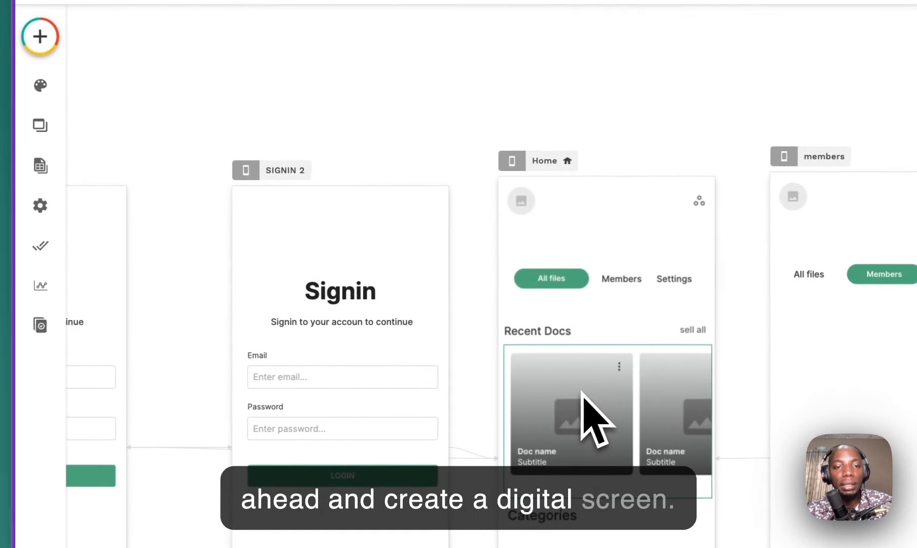
{"action": "left_click", "coordinate": [584, 390]}
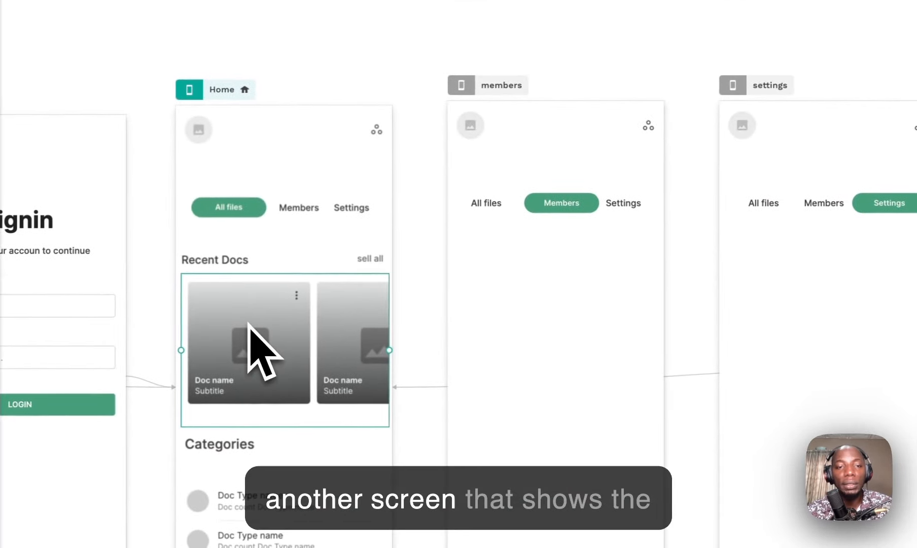
{"action": "scroll", "coordinate": [269, 307], "scroll_direction": "down", "scroll_amount": 3}
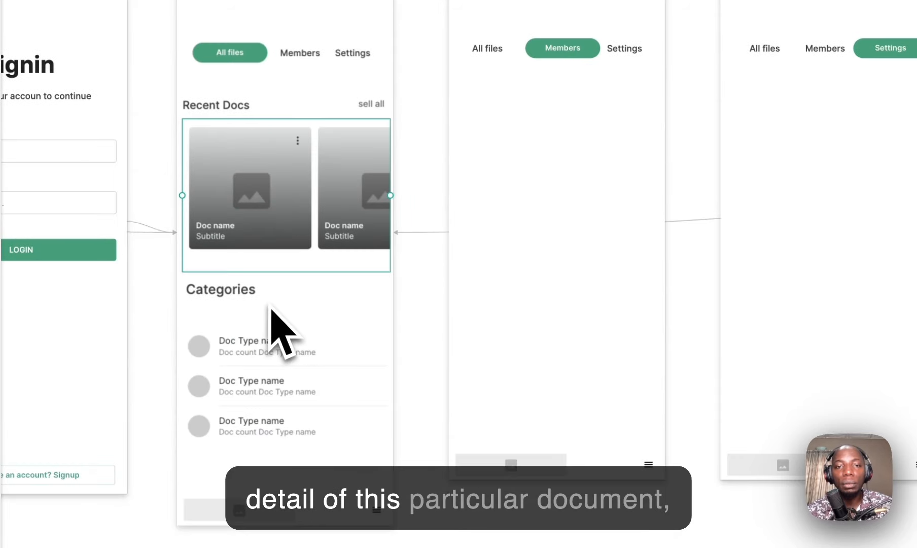
{"action": "scroll", "coordinate": [274, 300], "scroll_direction": "up", "scroll_amount": 1}
{"action": "scroll", "coordinate": [278, 296], "scroll_direction": "down", "scroll_amount": 10}
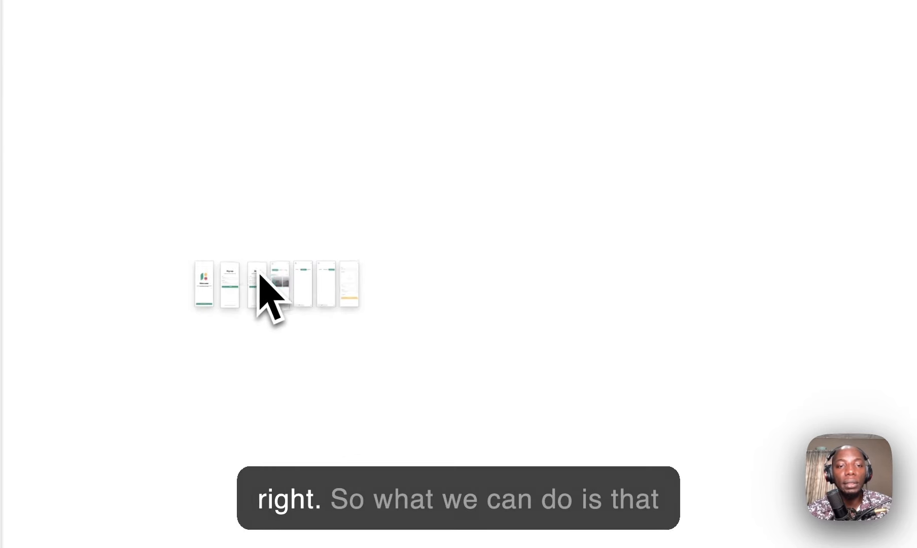
{"action": "scroll", "coordinate": [261, 274], "scroll_direction": "up", "scroll_amount": 8}
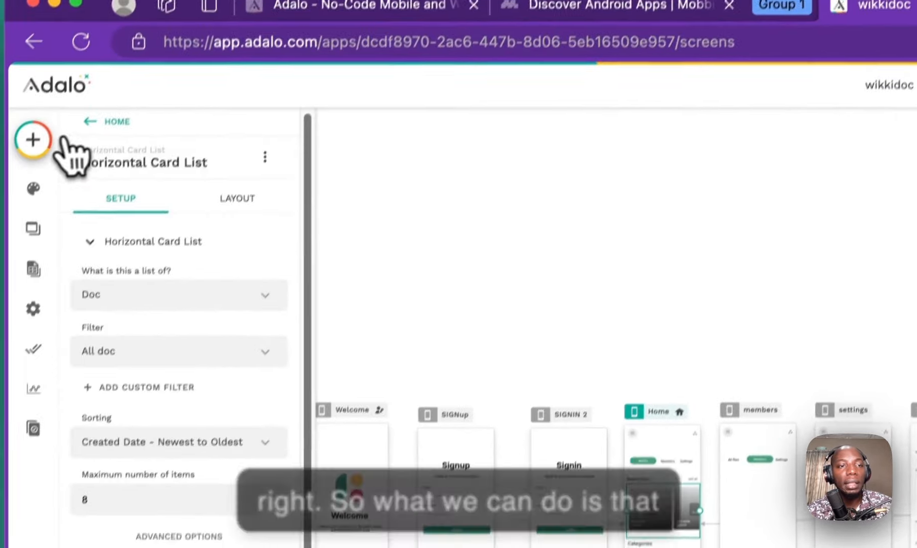
Step: Start a new screen from the Event Detail screen template
{"action": "left_click", "coordinate": [33, 141]}
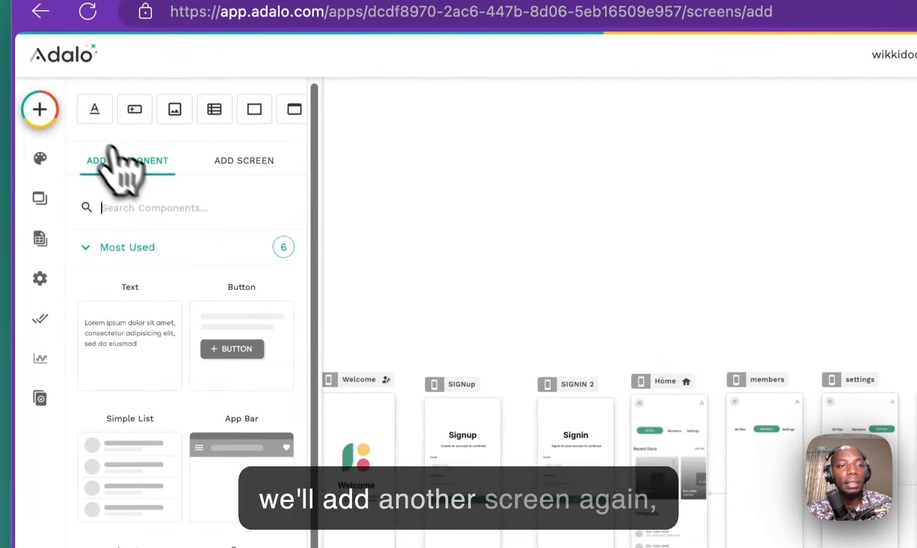
{"action": "left_click", "coordinate": [256, 157]}
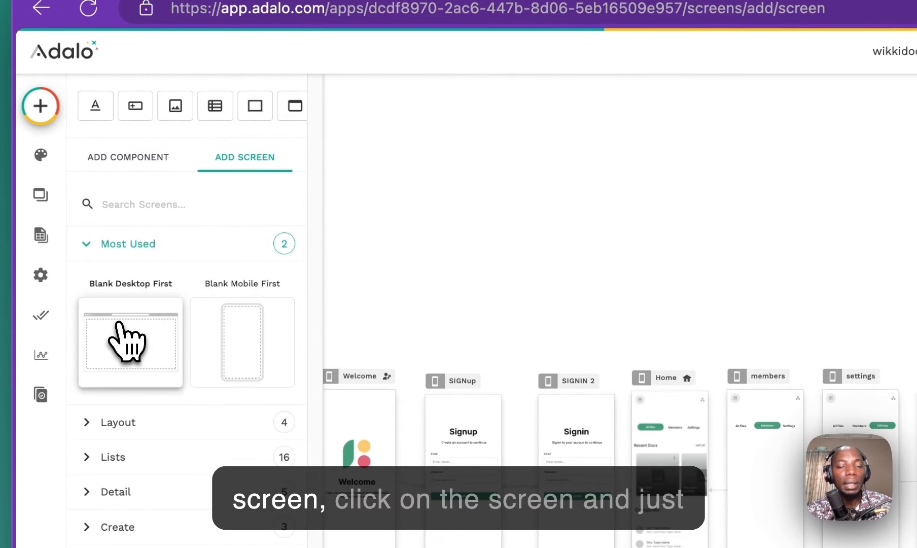
{"action": "left_click", "coordinate": [119, 330]}
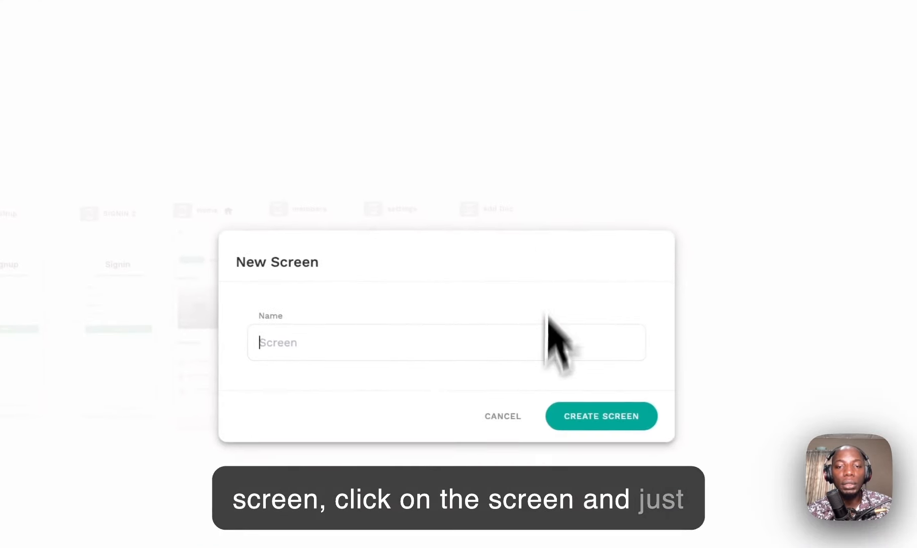
{"action": "left_click", "coordinate": [31, 81]}
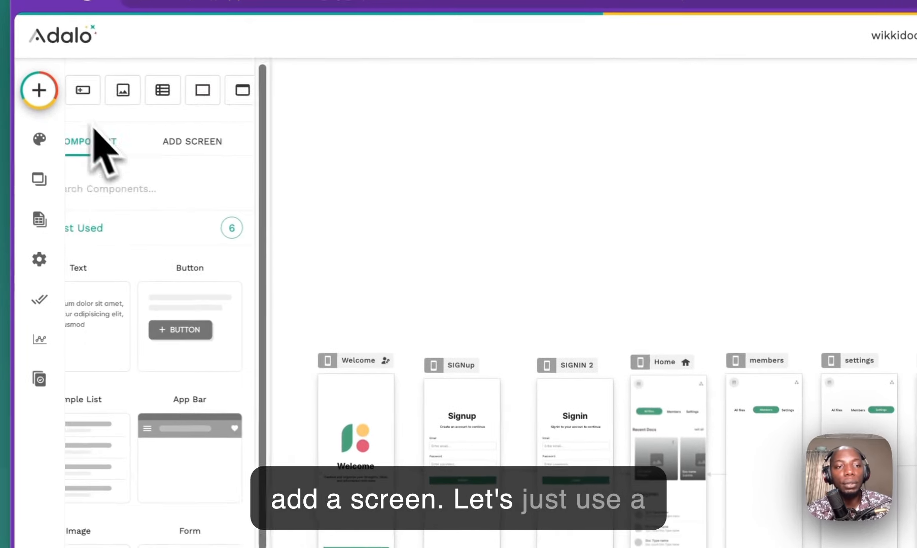
{"action": "left_click", "coordinate": [238, 144]}
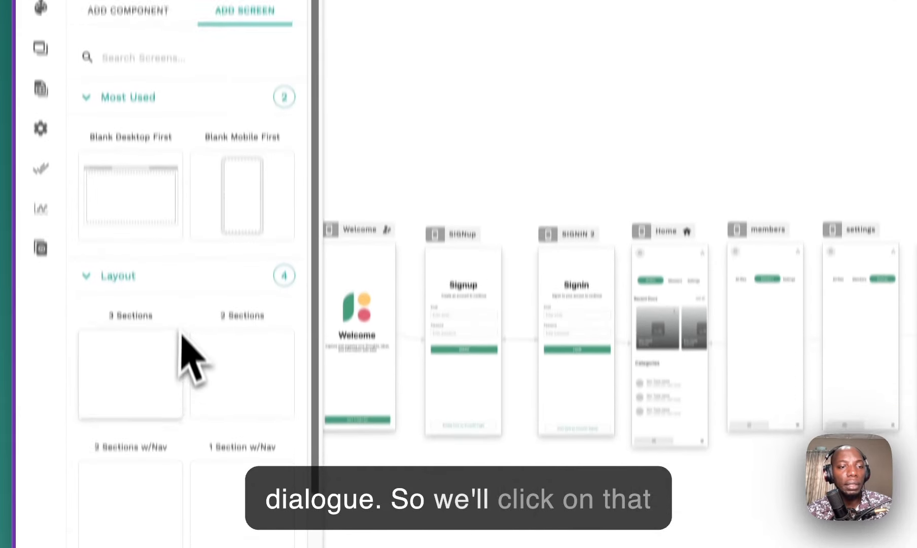
{"action": "scroll", "coordinate": [188, 467], "scroll_direction": "down", "scroll_amount": 3}
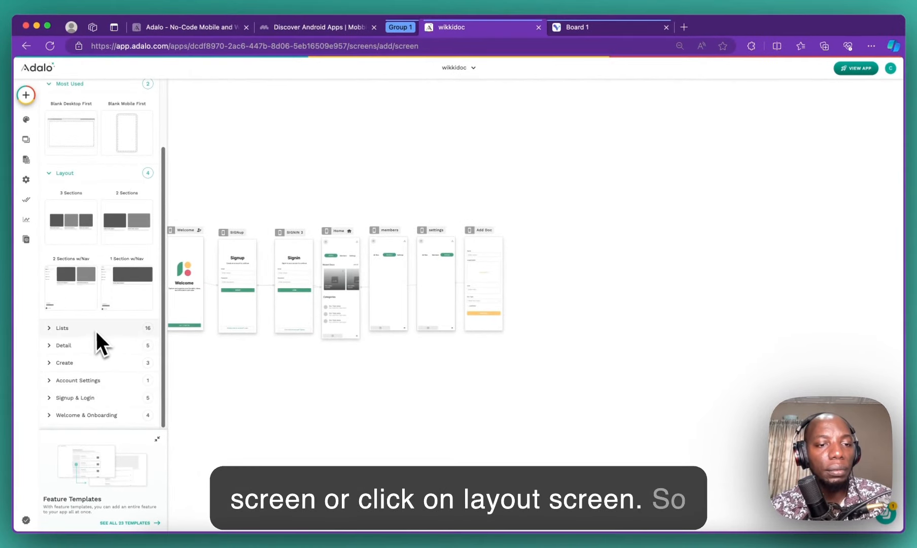
{"action": "left_click", "coordinate": [96, 330]}
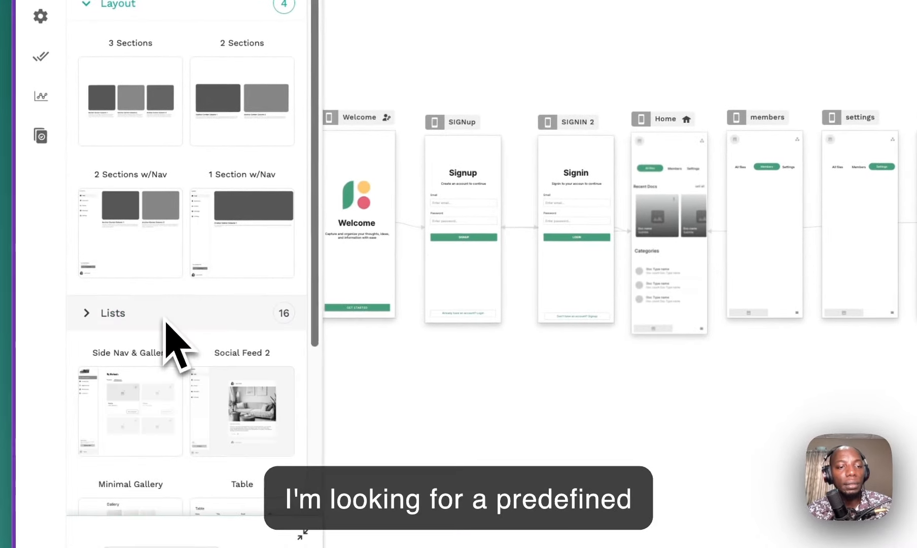
{"action": "left_click", "coordinate": [165, 319]}
{"action": "scroll", "coordinate": [150, 358], "scroll_direction": "down", "scroll_amount": 5}
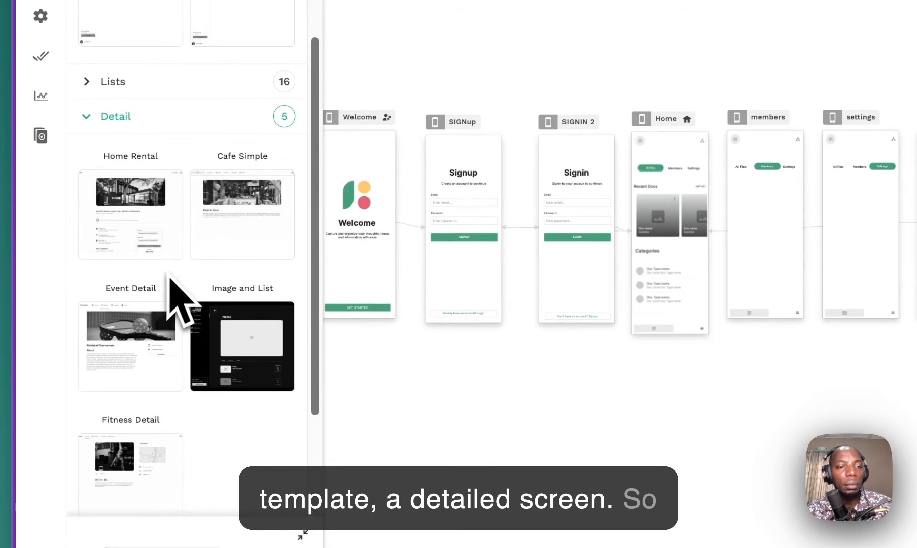
{"action": "left_click", "coordinate": [124, 334]}
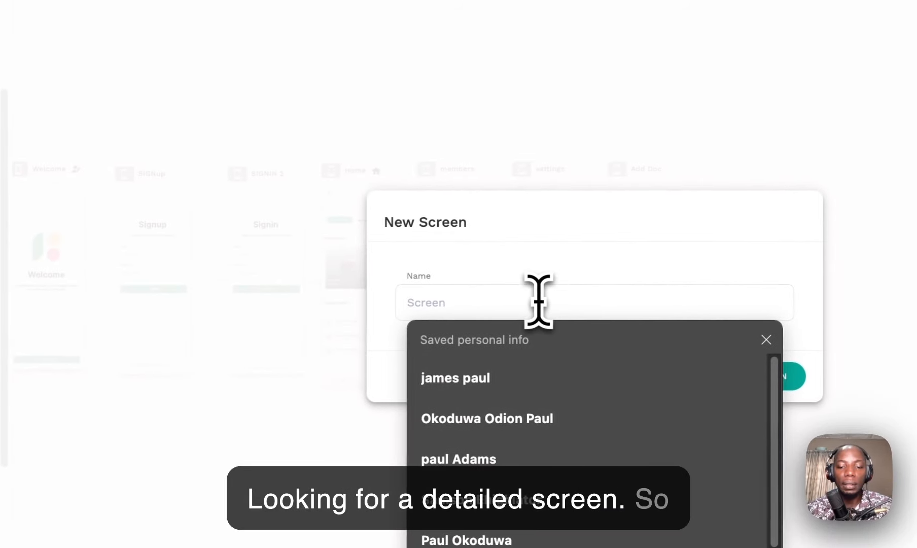
Step: Name the new screen 'Doc details'
{"action": "type", "text": "Dco"}
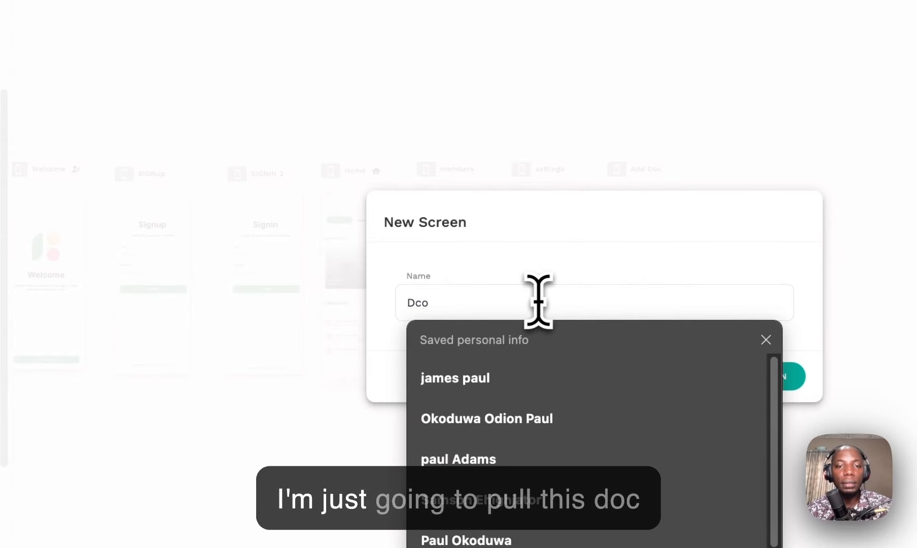
{"action": "key", "text": "BackSpace"}
{"action": "key", "text": "BackSpace"}
{"action": "type", "text": "oc details"}
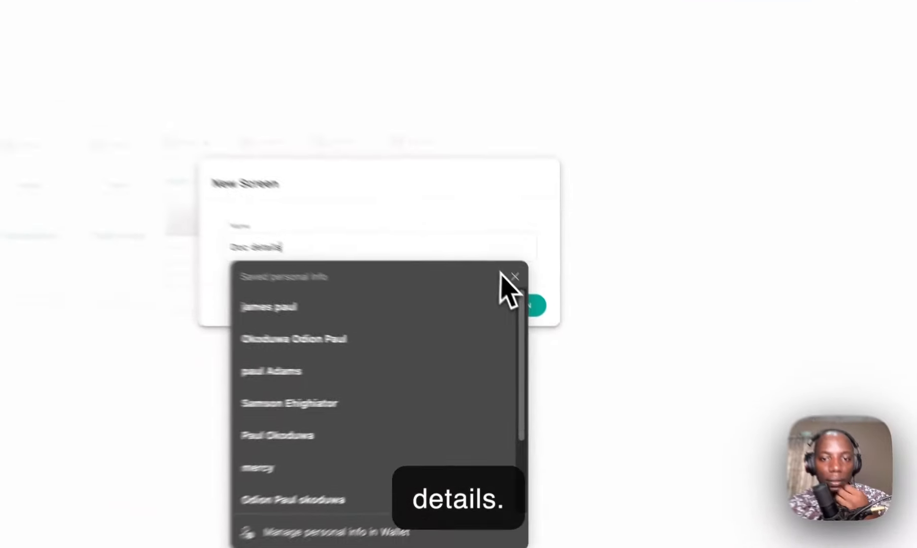
{"action": "left_click", "coordinate": [543, 315]}
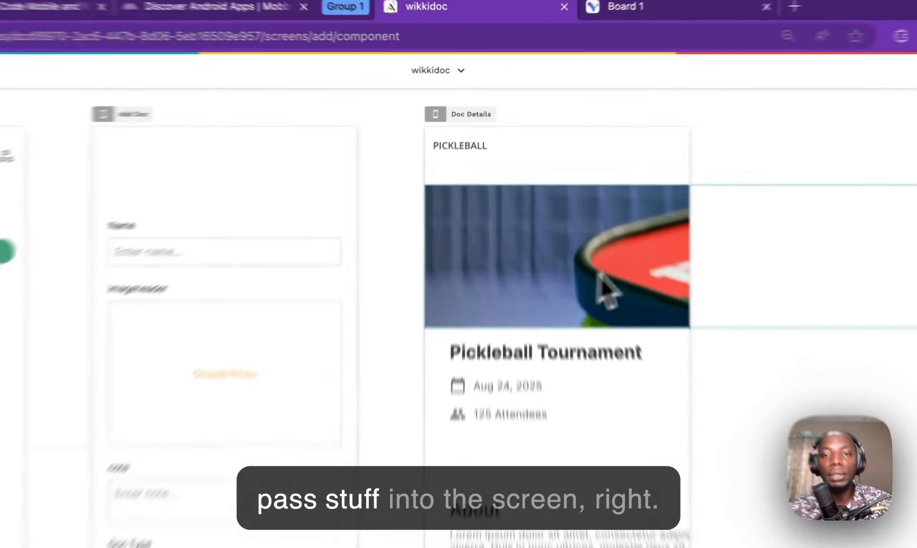
Step: Link the Home Recent Docs cards to the Doc Details screen, sending Current Doc
{"action": "left_click", "coordinate": [578, 196]}
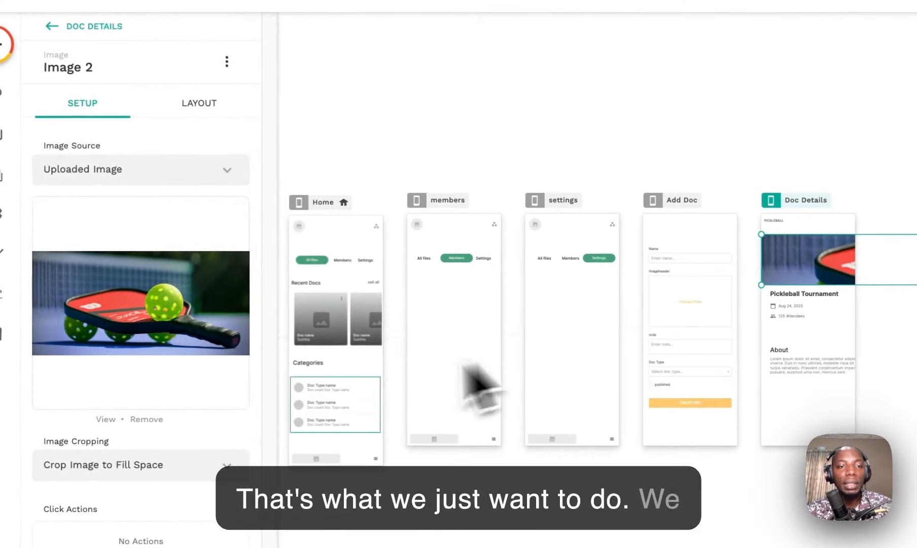
{"action": "left_click", "coordinate": [338, 326]}
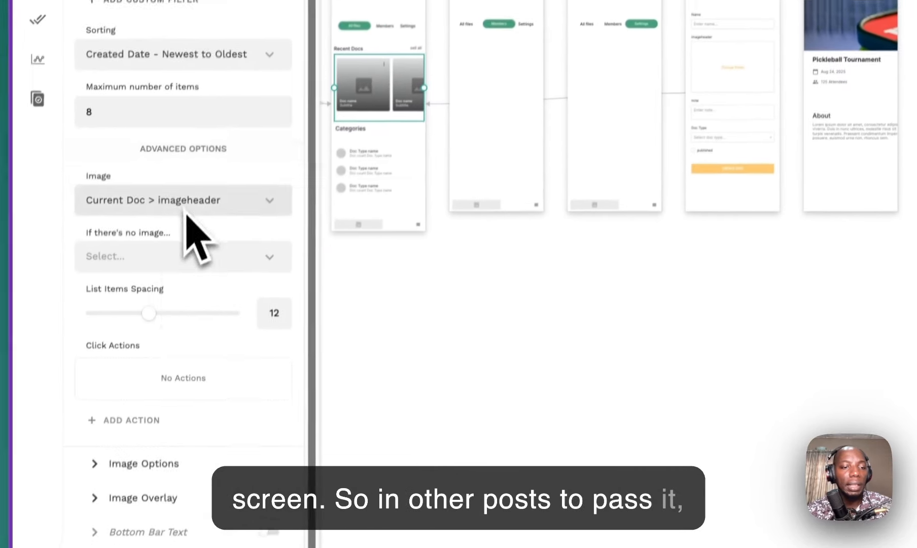
{"action": "left_click", "coordinate": [152, 424]}
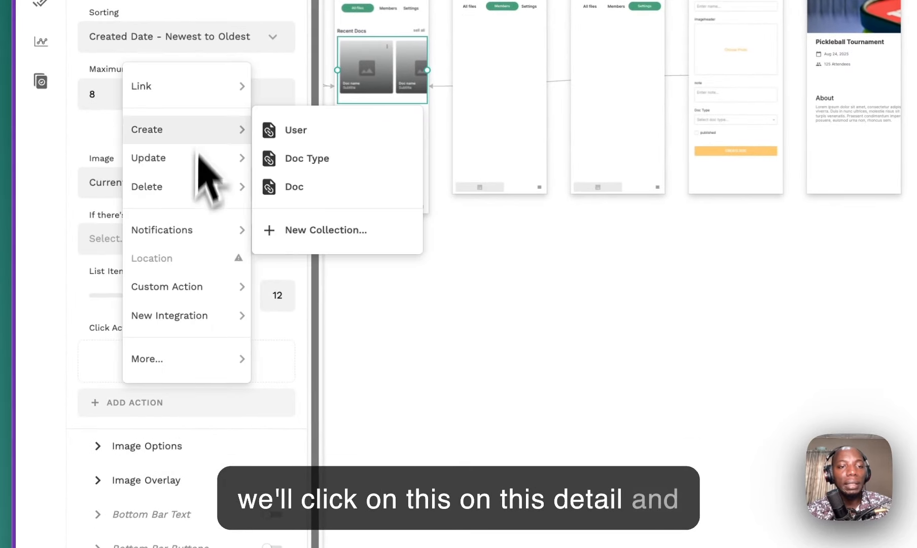
{"action": "mouse_move", "coordinate": [197, 108]}
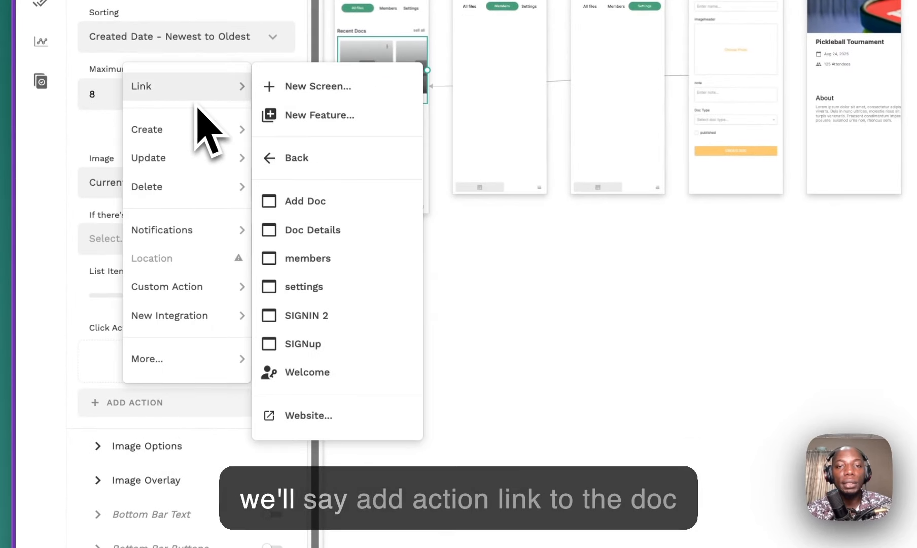
{"action": "left_click", "coordinate": [324, 231]}
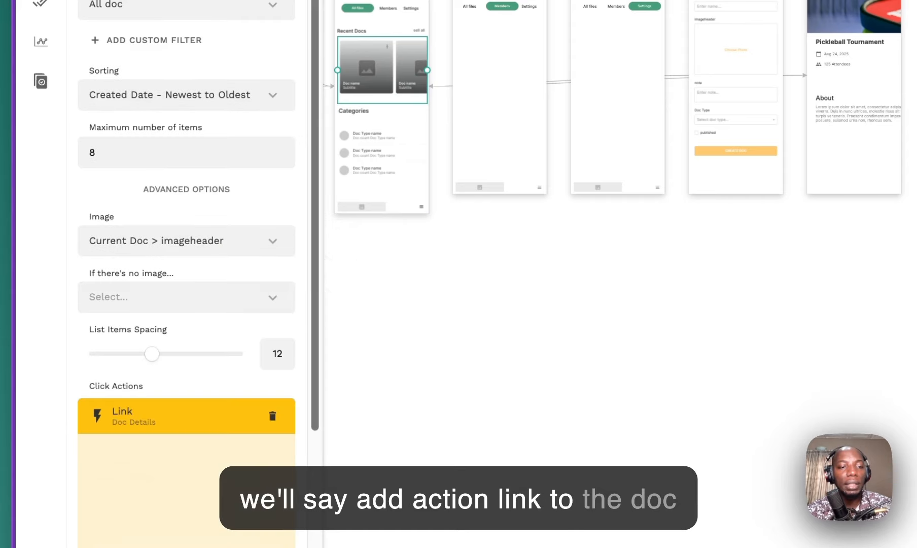
{"action": "scroll", "coordinate": [202, 286], "scroll_direction": "down", "scroll_amount": 2}
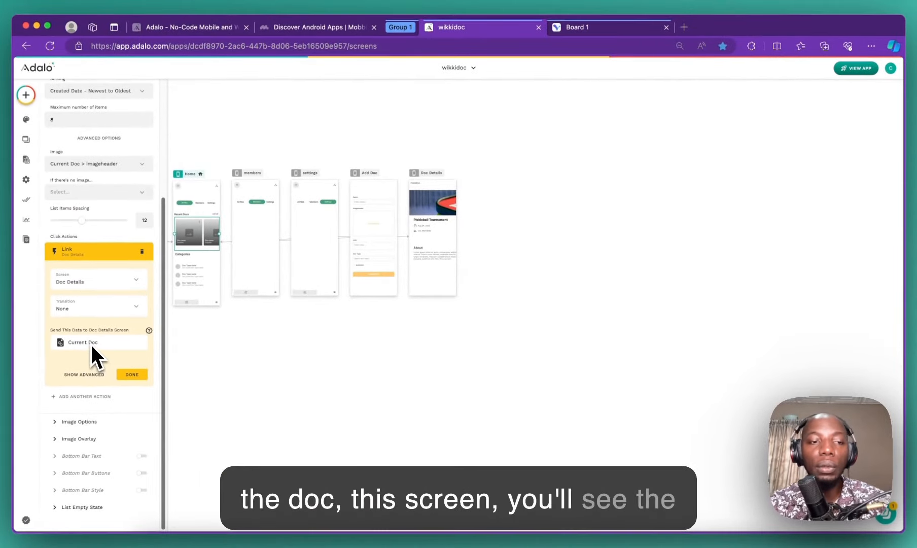
{"action": "left_click", "coordinate": [140, 373]}
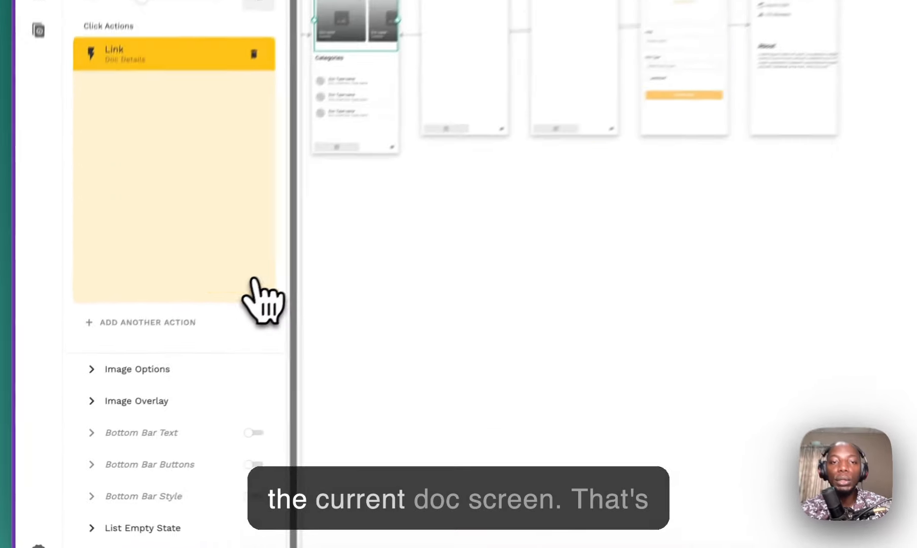
Step: Set the header image source to Current Doc's imageheader and narrow it to the screen width
{"action": "left_click", "coordinate": [644, 287]}
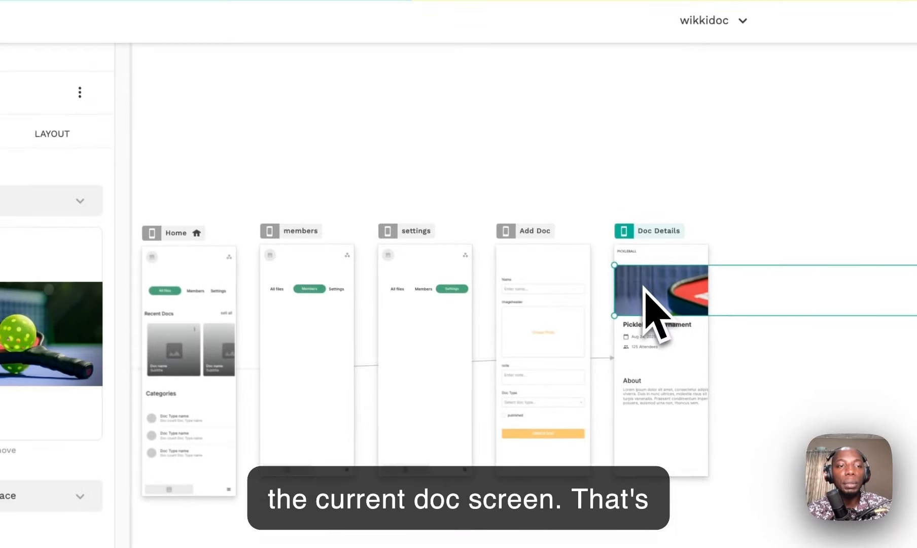
{"action": "left_click", "coordinate": [6, 203]}
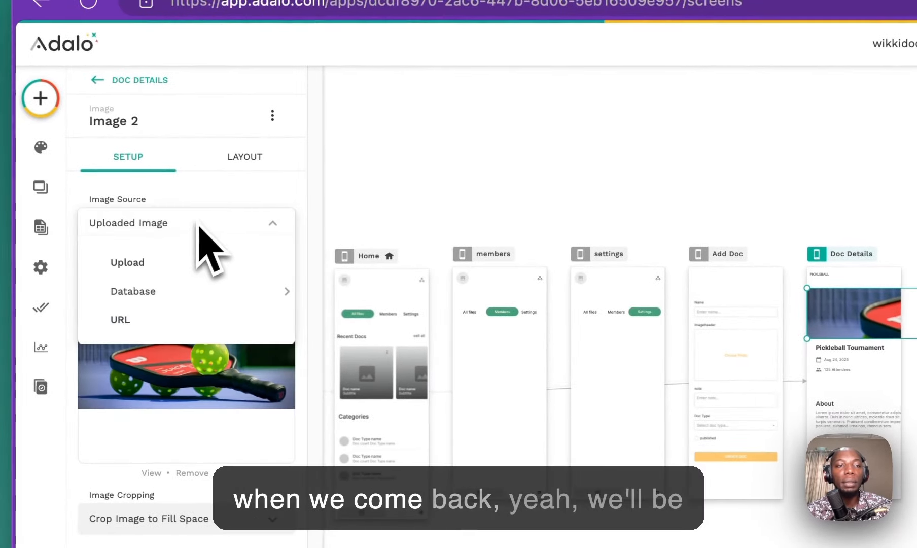
{"action": "mouse_move", "coordinate": [162, 303]}
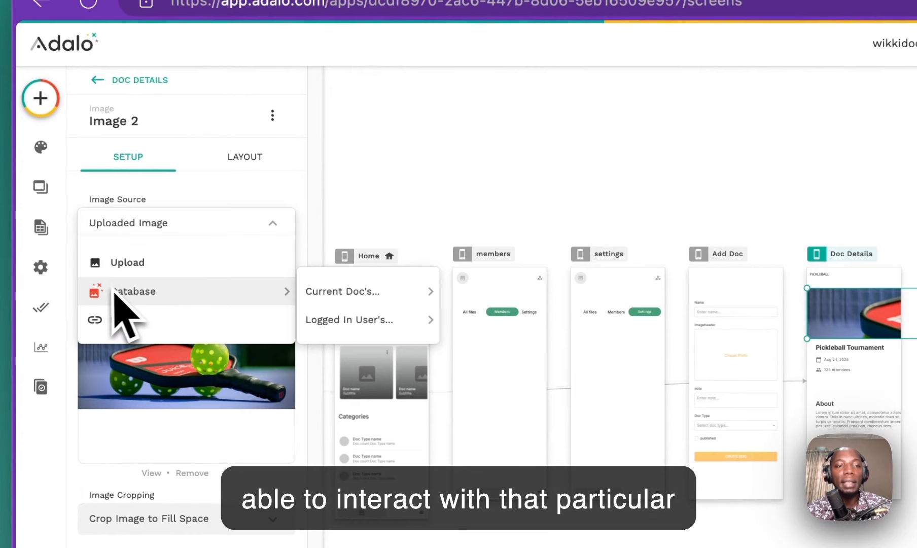
{"action": "mouse_move", "coordinate": [345, 291]}
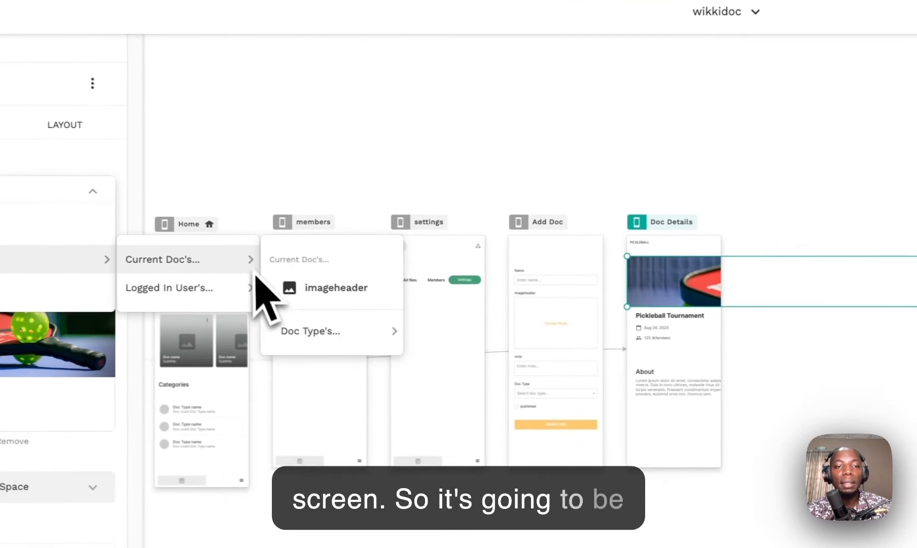
{"action": "left_click", "coordinate": [320, 288]}
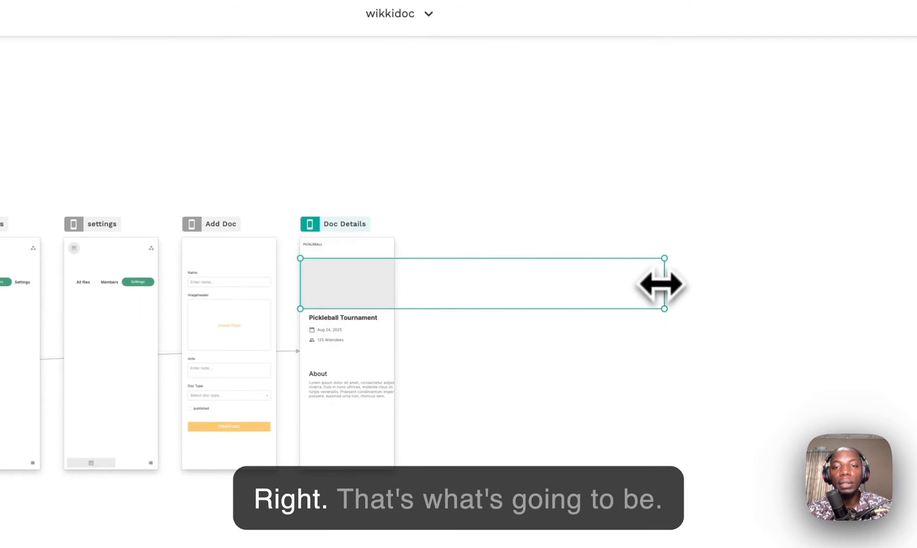
{"action": "left_click_drag", "start_coordinate": [388, 277], "coordinate": [384, 276]}
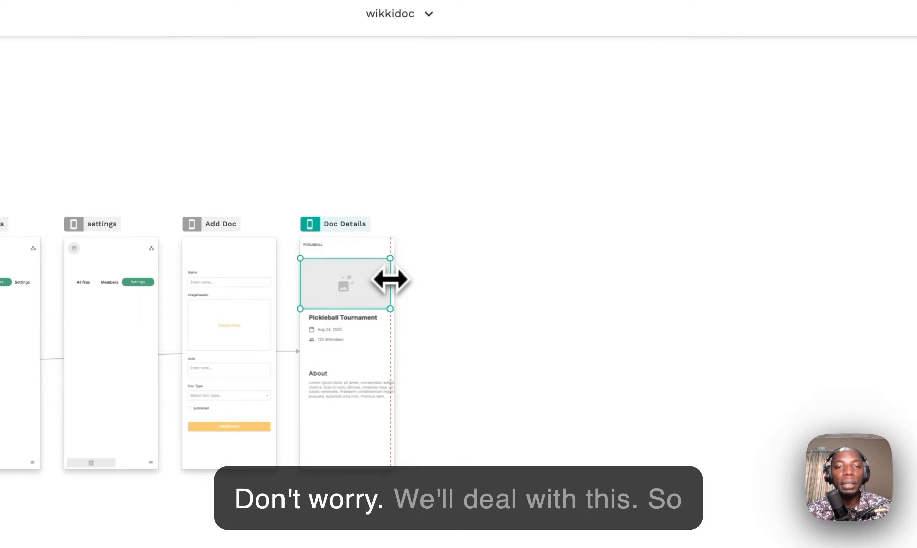
{"action": "scroll", "coordinate": [348, 324], "scroll_direction": "up", "scroll_amount": 3}
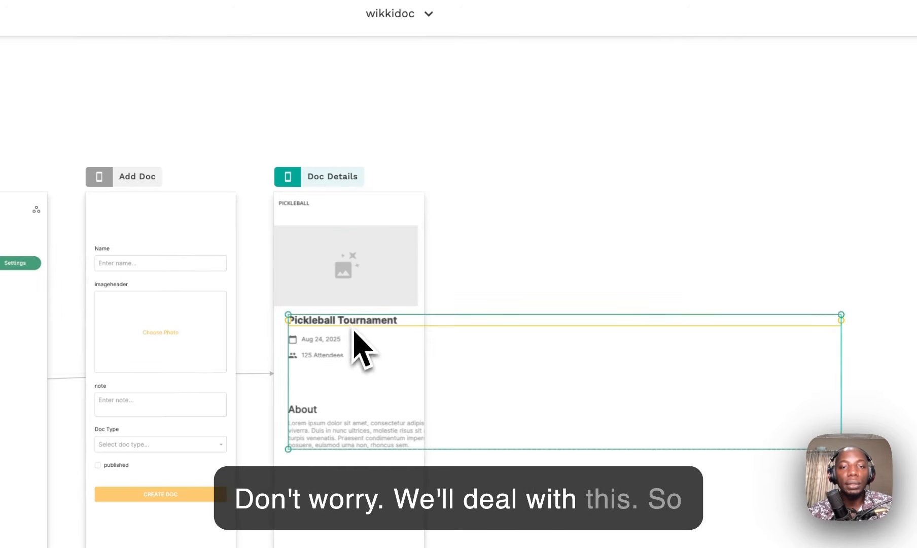
Step: Replace the Pickleball Tournament title with Current Doc's Name
{"action": "left_click", "coordinate": [359, 321]}
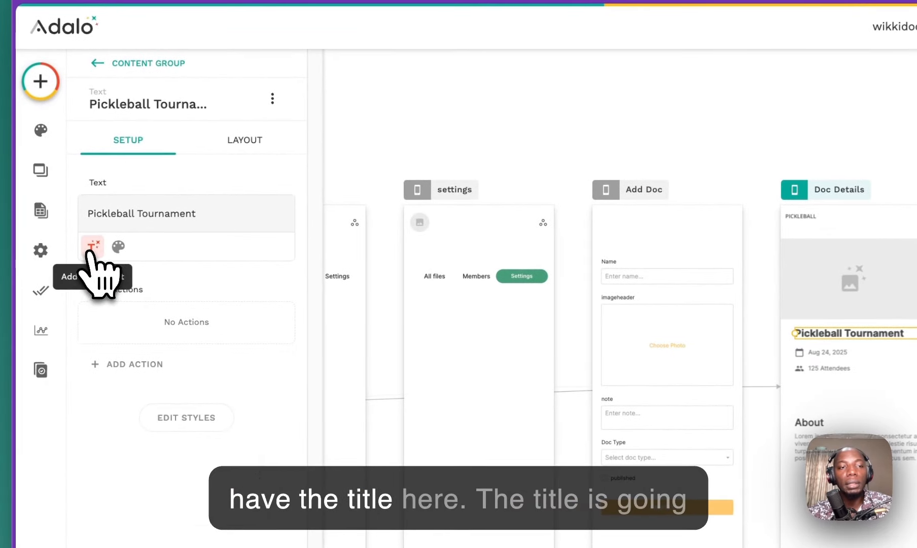
{"action": "left_click", "coordinate": [90, 248]}
{"action": "mouse_move", "coordinate": [117, 315]}
{"action": "mouse_move", "coordinate": [162, 294]}
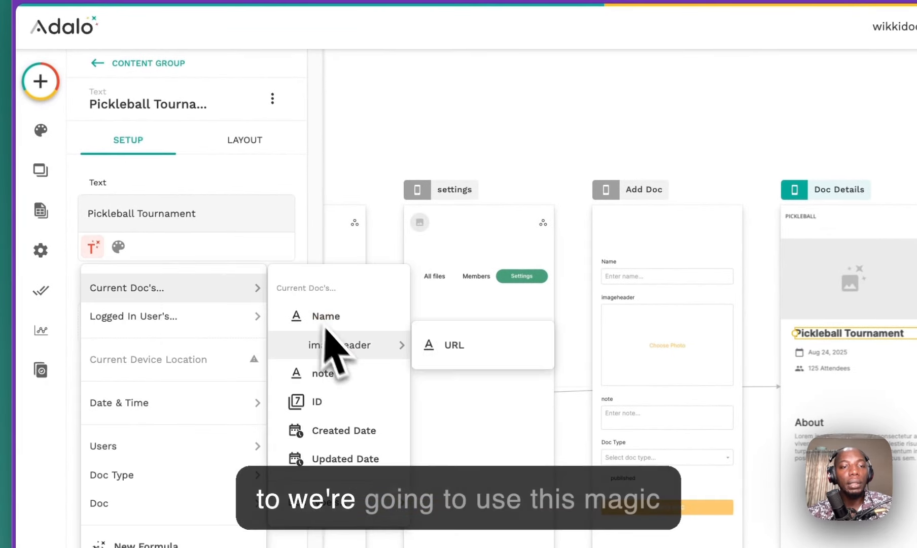
{"action": "left_click", "coordinate": [329, 316]}
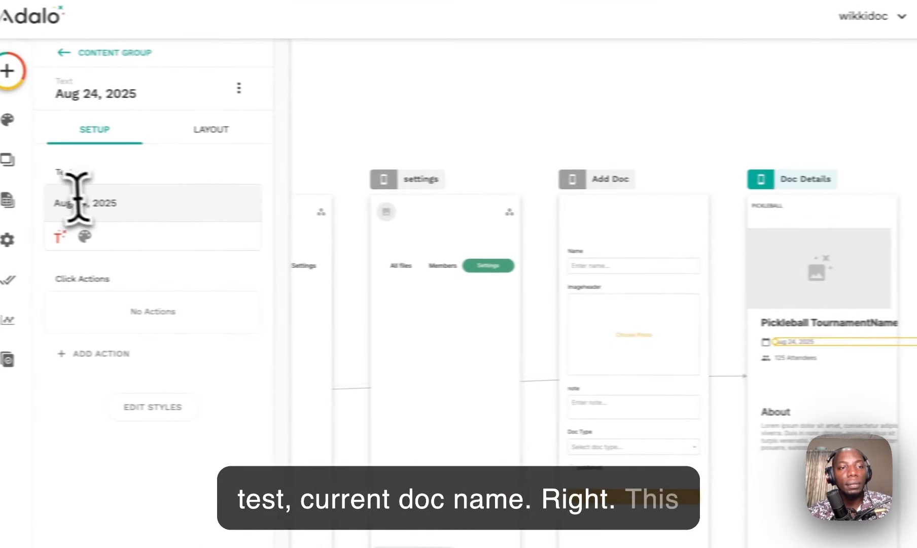
Step: Bind the date text to Current Doc's Created Date and delete the attendees row and About heading
{"action": "triple_click", "coordinate": [117, 203]}
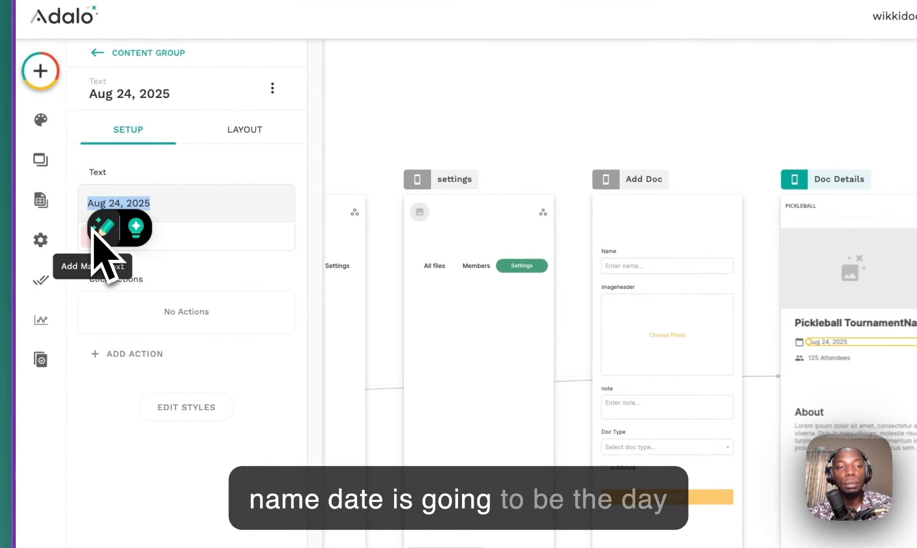
{"action": "left_click", "coordinate": [92, 238]}
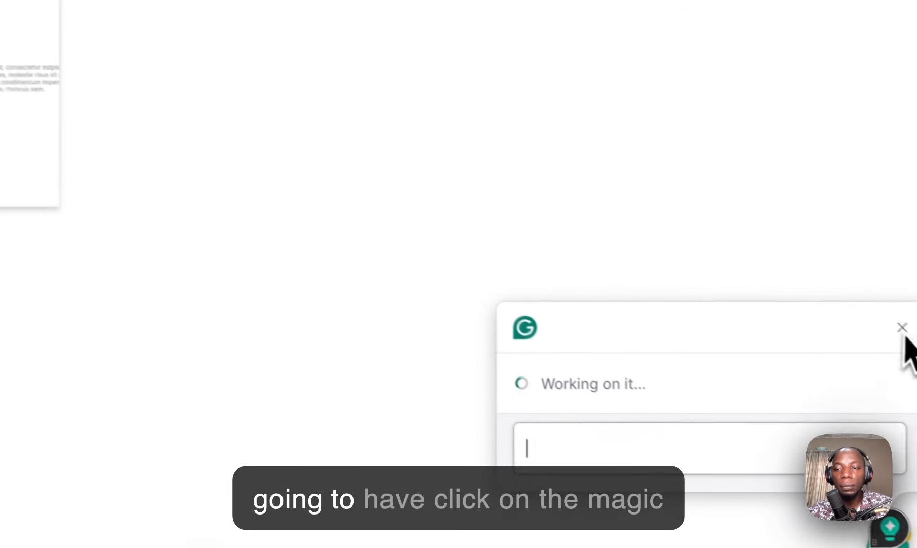
{"action": "left_click", "coordinate": [883, 317]}
{"action": "mouse_move", "coordinate": [102, 213]}
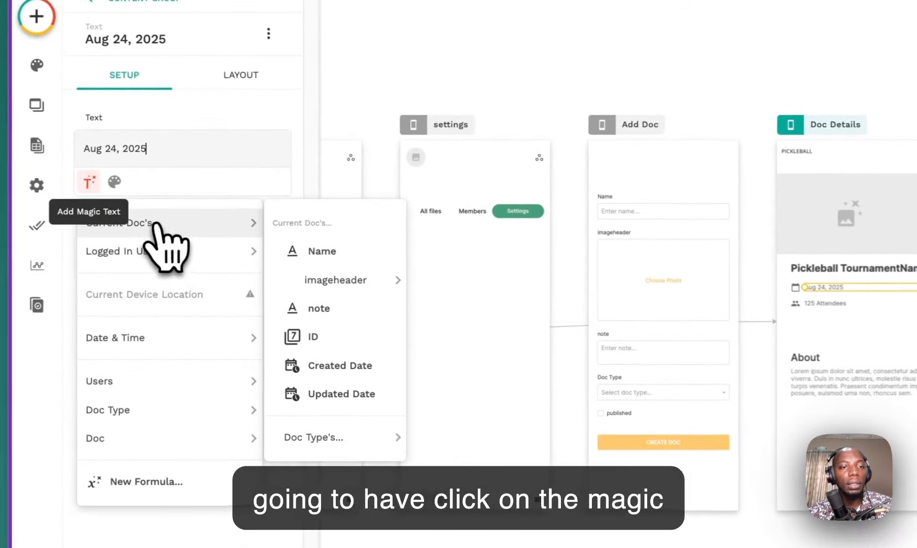
{"action": "left_click", "coordinate": [345, 366]}
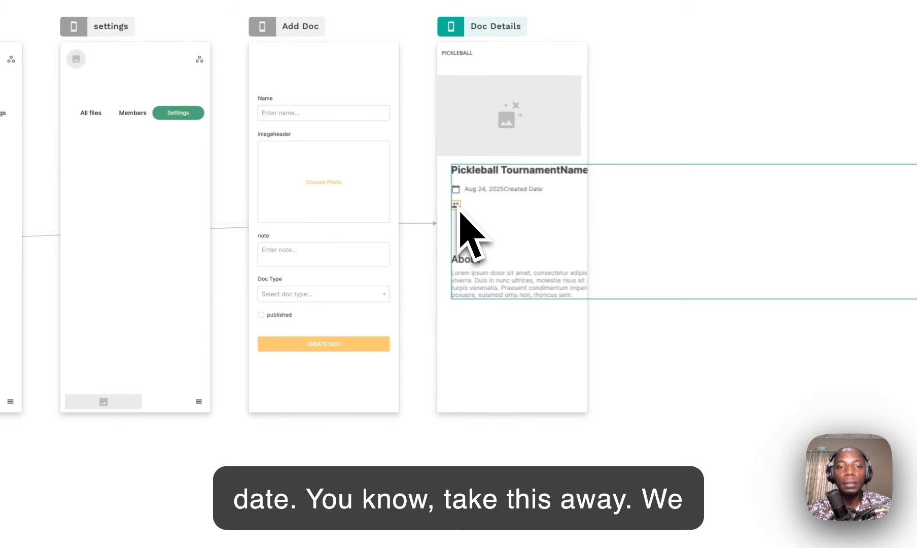
{"action": "key", "text": "Delete"}
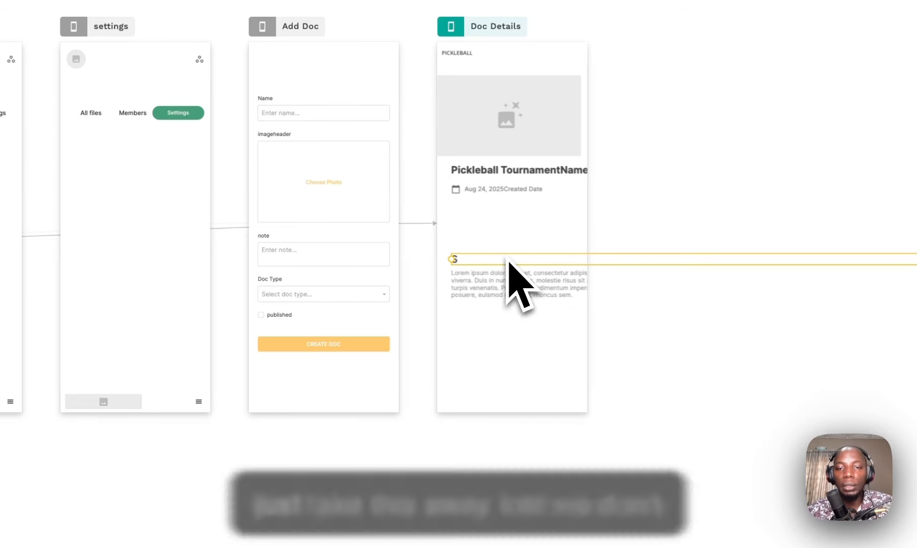
{"action": "key", "text": "Delete"}
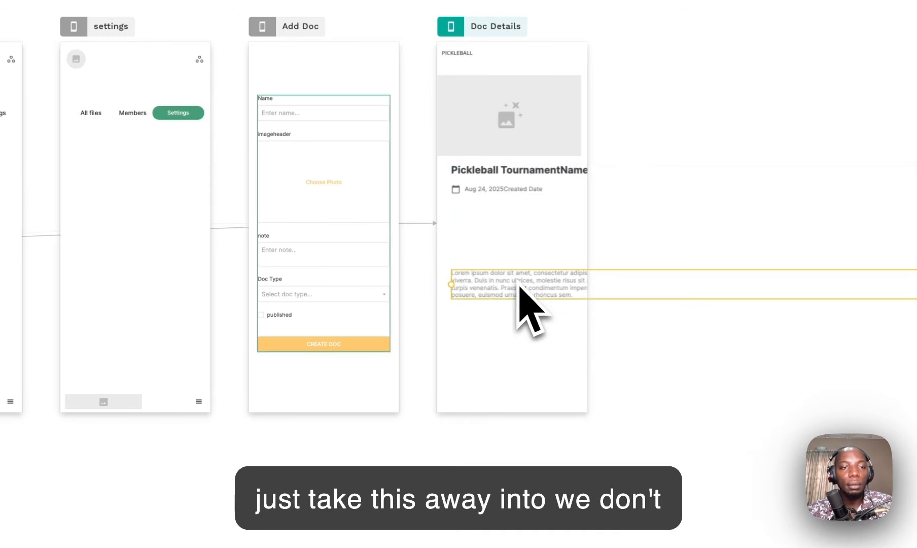
Step: Insert Current Doc's note as Magic Text into the Lorem ipsum body
{"action": "left_click", "coordinate": [90, 428]}
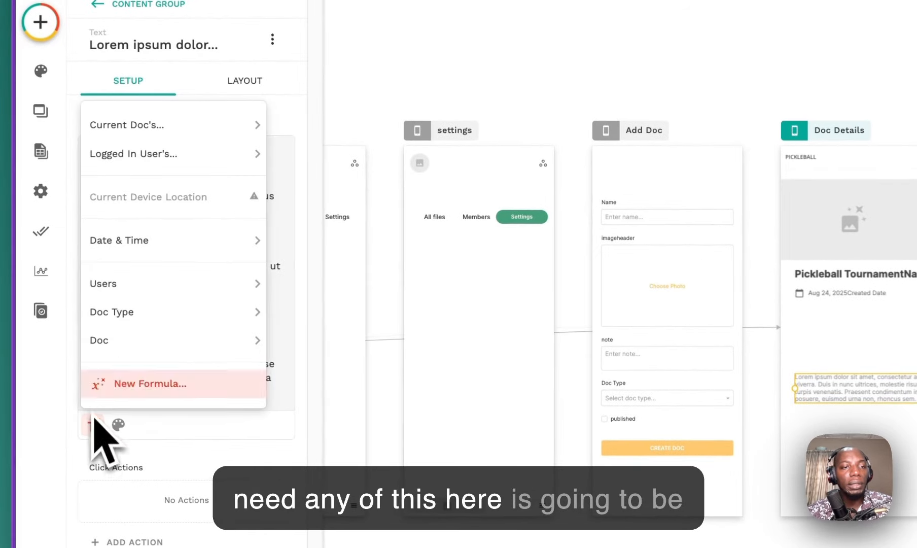
{"action": "mouse_move", "coordinate": [202, 133]}
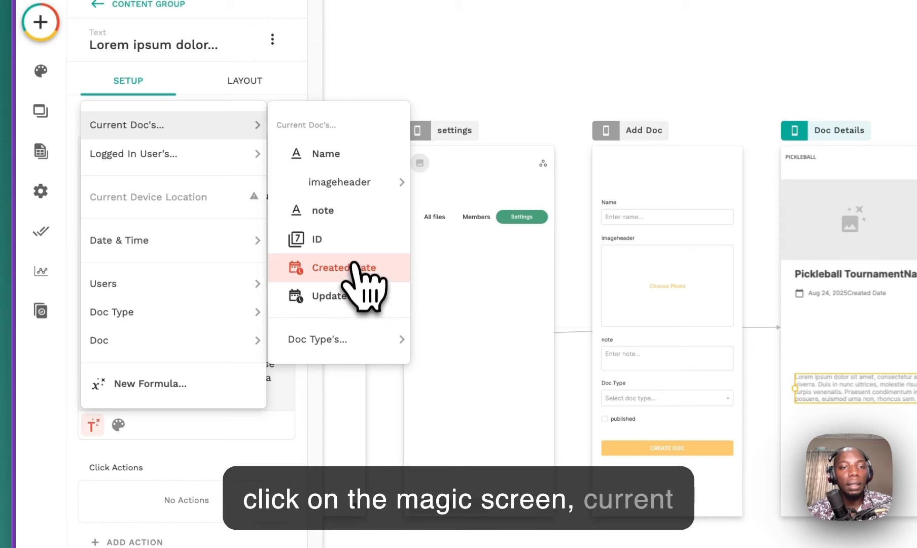
{"action": "left_click", "coordinate": [337, 211]}
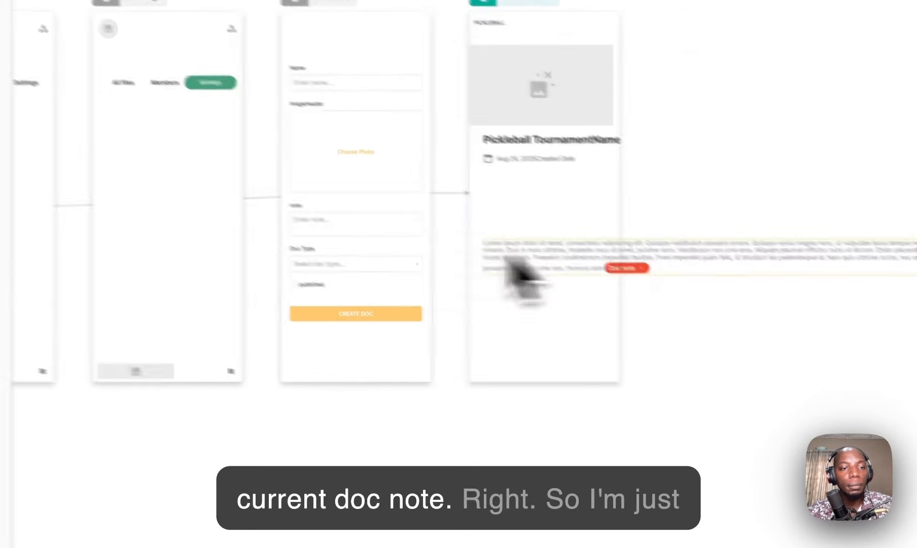
Step: Delete all the Lorem ipsum placeholder text and narrow the note label to fit the screen
{"action": "left_click_drag", "start_coordinate": [172, 398], "coordinate": [66, 149]}
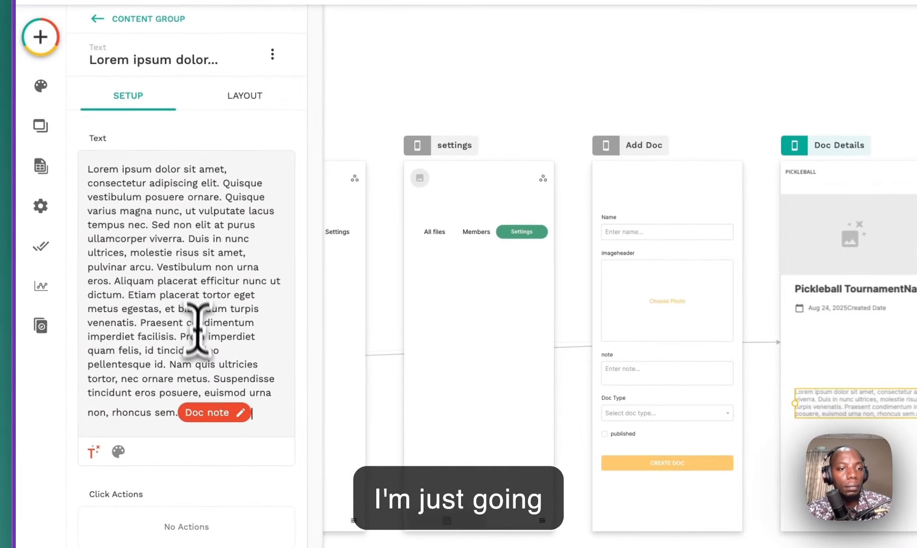
{"action": "left_click_drag", "start_coordinate": [178, 412], "coordinate": [128, 211]}
{"action": "key", "text": "BackSpace"}
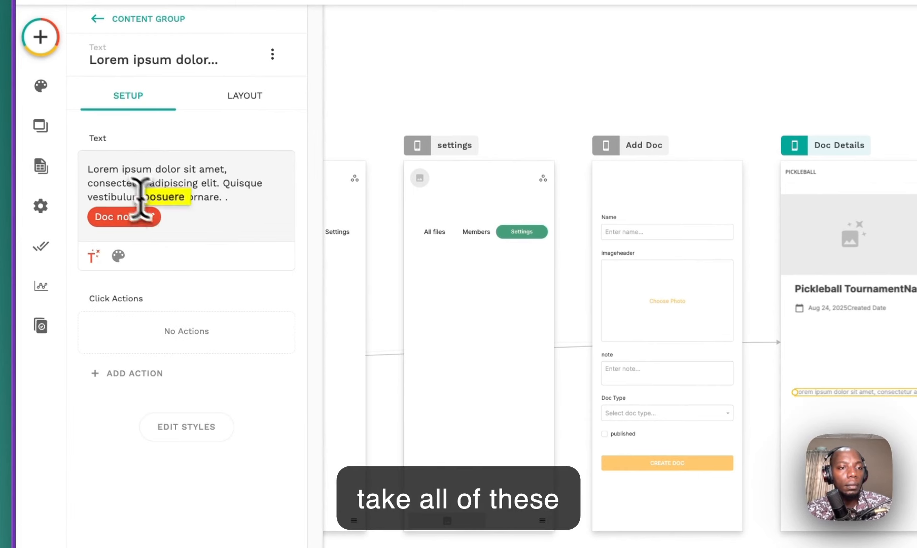
{"action": "left_click_drag", "start_coordinate": [141, 199], "coordinate": [40, 144]}
{"action": "triple_click", "coordinate": [154, 182]}
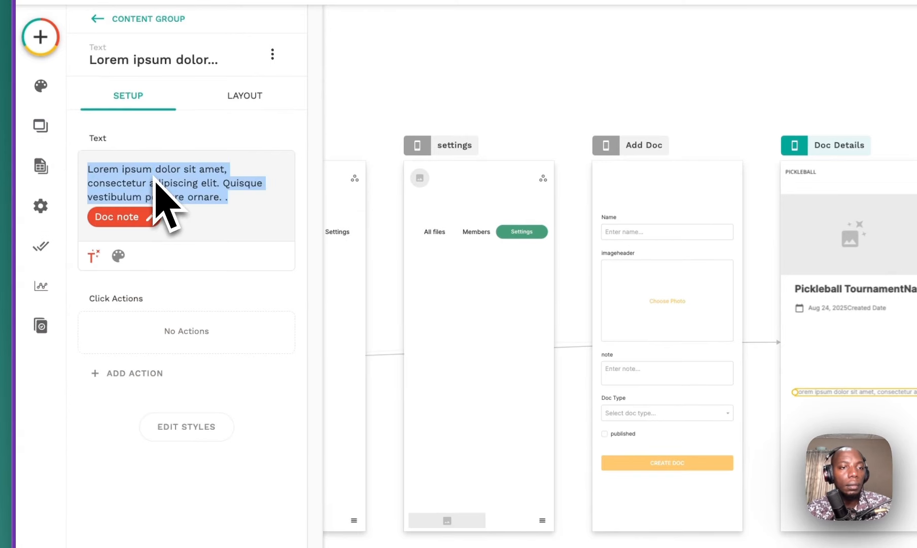
{"action": "key", "text": "BackSpace"}
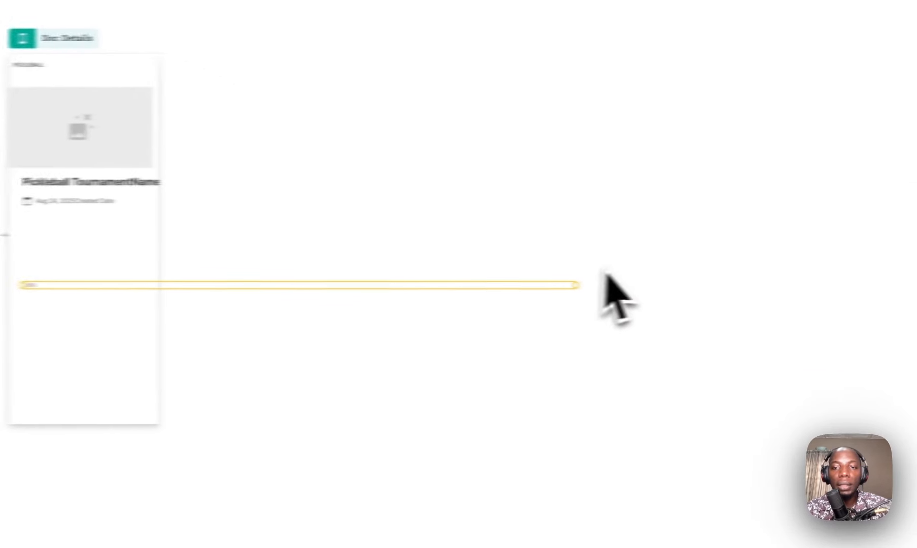
{"action": "left_click_drag", "start_coordinate": [513, 288], "coordinate": [669, 404]}
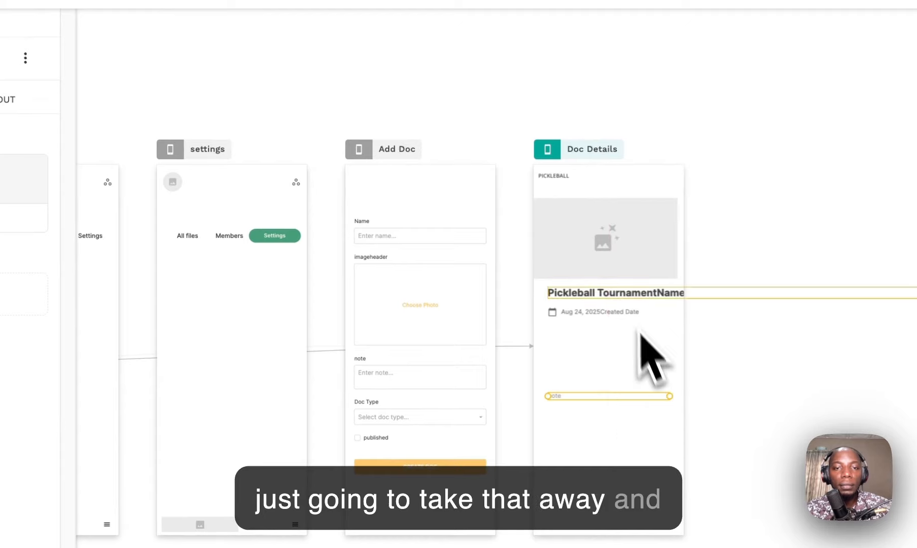
{"action": "left_click", "coordinate": [637, 295]}
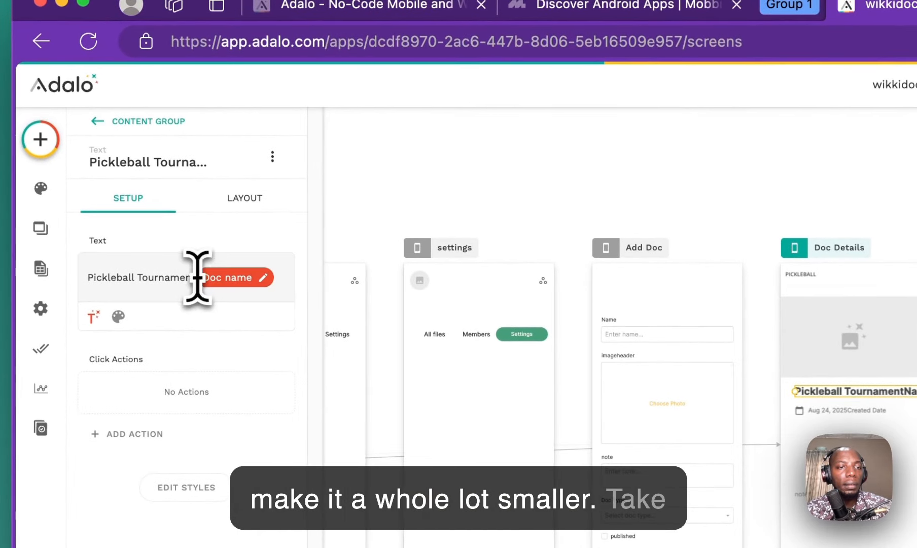
{"action": "left_click_drag", "start_coordinate": [159, 278], "coordinate": [25, 281]}
{"action": "key", "text": "BackSpace"}
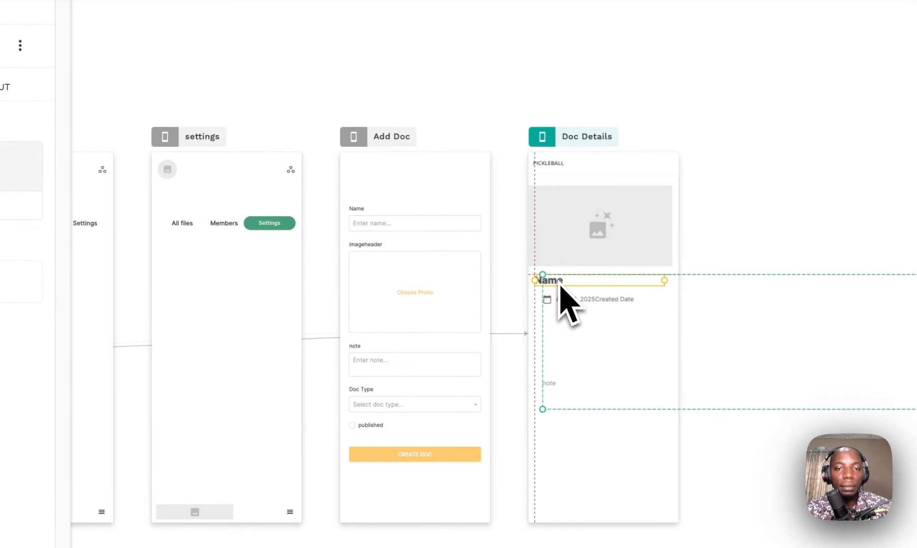
{"action": "left_click_drag", "start_coordinate": [559, 285], "coordinate": [559, 284]}
{"action": "left_click", "coordinate": [634, 310]}
{"action": "key", "text": "super+z"}
{"action": "left_click", "coordinate": [615, 313]}
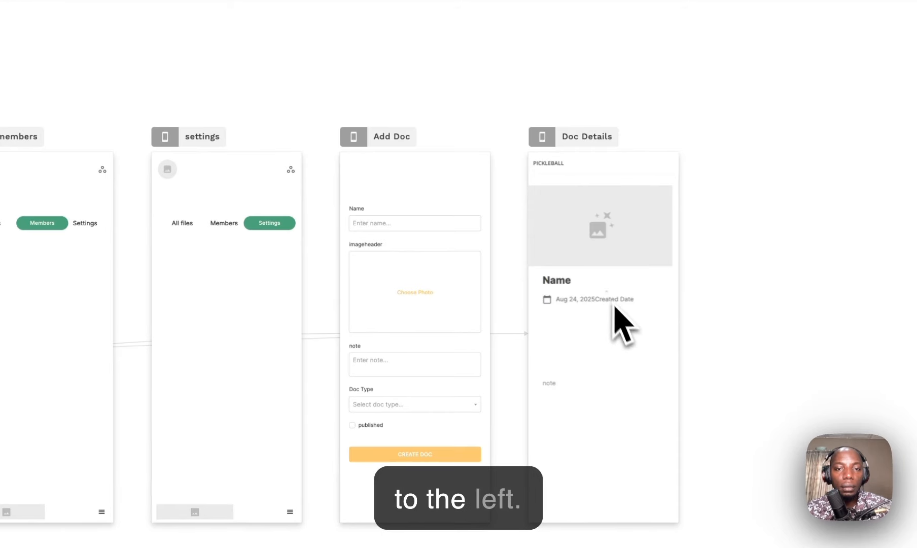
{"action": "mouse_move", "coordinate": [613, 317]}
{"action": "left_mouse_down"}
{"action": "mouse_move", "coordinate": [619, 306]}
{"action": "mouse_move", "coordinate": [615, 318]}
{"action": "left_mouse_up"}
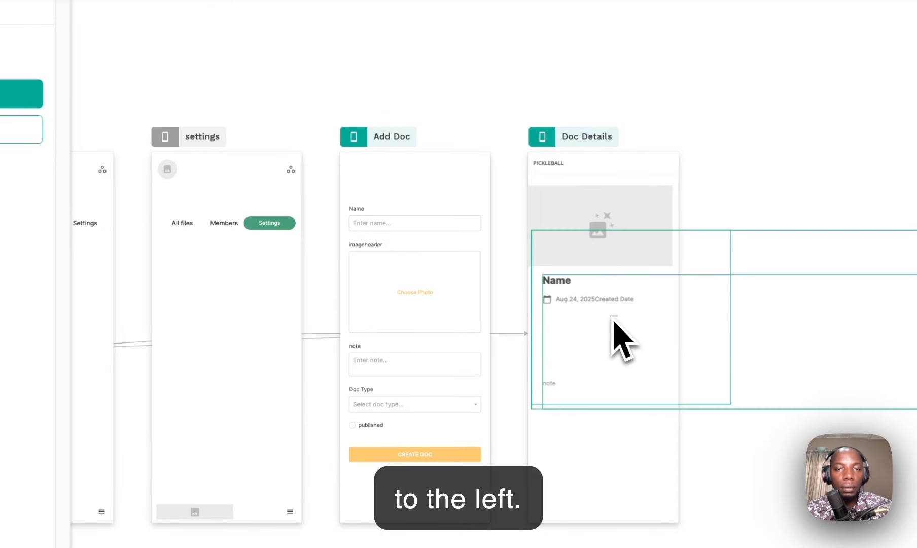
{"action": "left_click", "coordinate": [588, 304]}
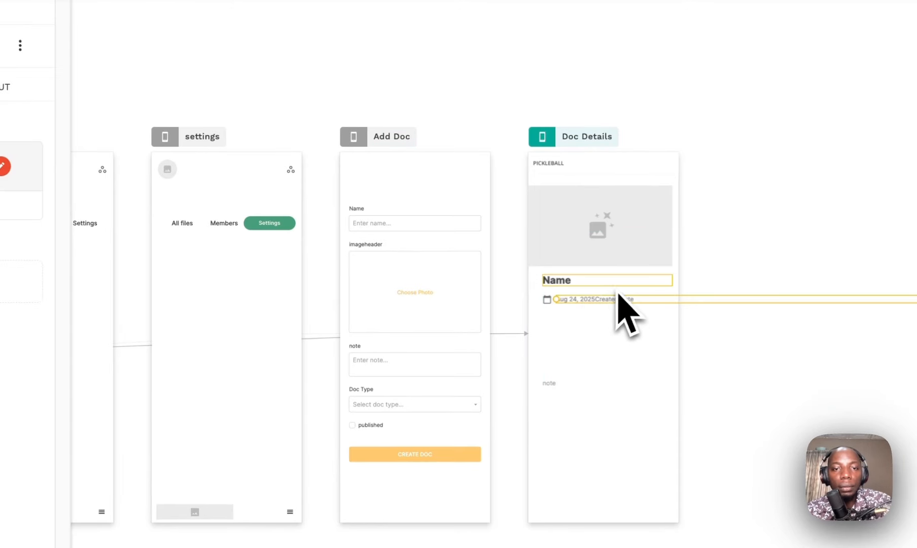
{"action": "left_click", "coordinate": [651, 329]}
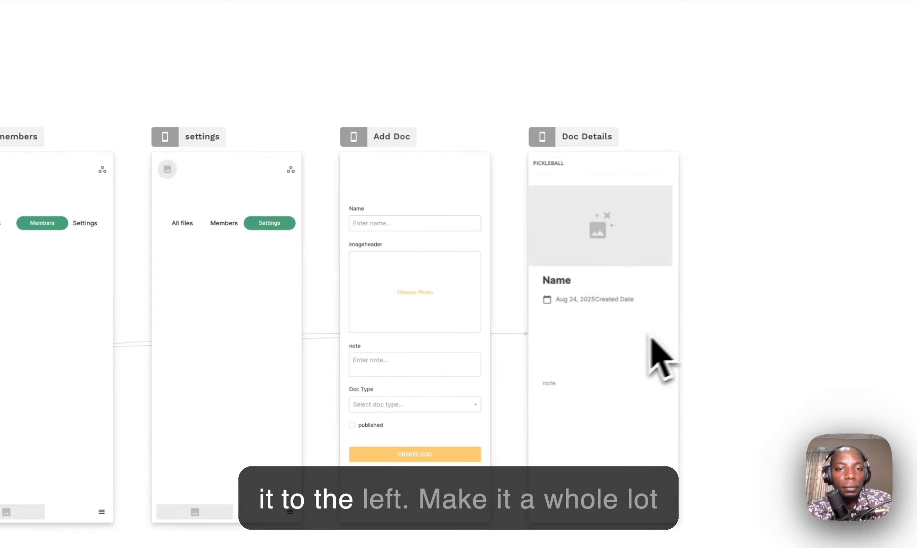
{"action": "left_click", "coordinate": [659, 327]}
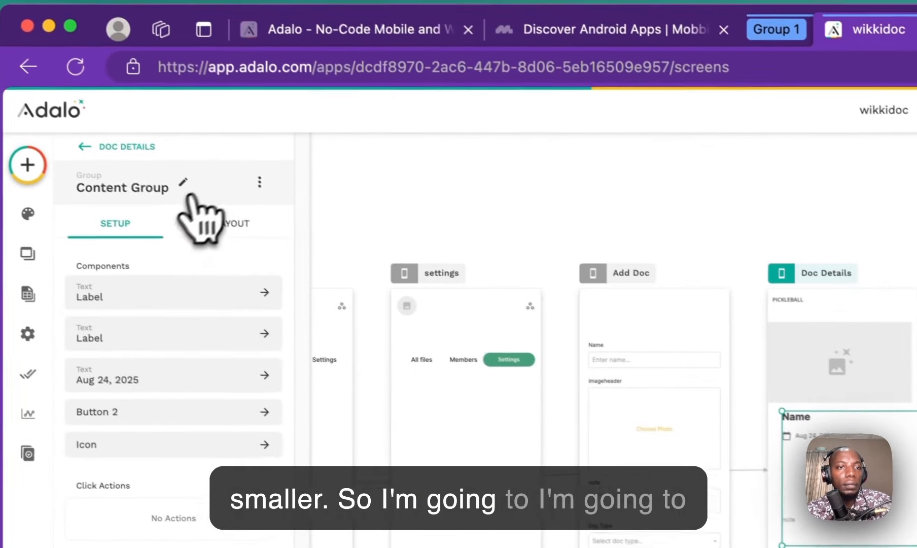
Step: Ungroup the Doc Details content group and shift the date row left
{"action": "left_click", "coordinate": [259, 182]}
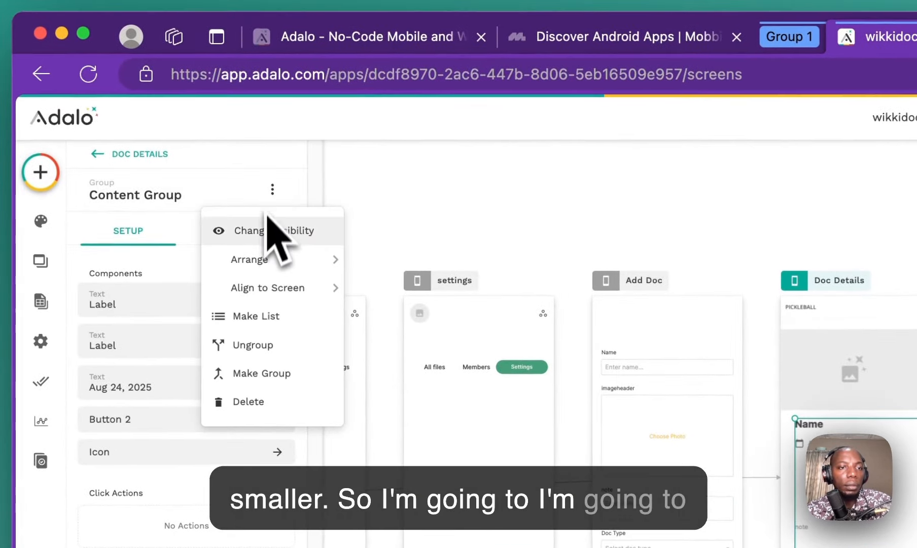
{"action": "left_click", "coordinate": [264, 343]}
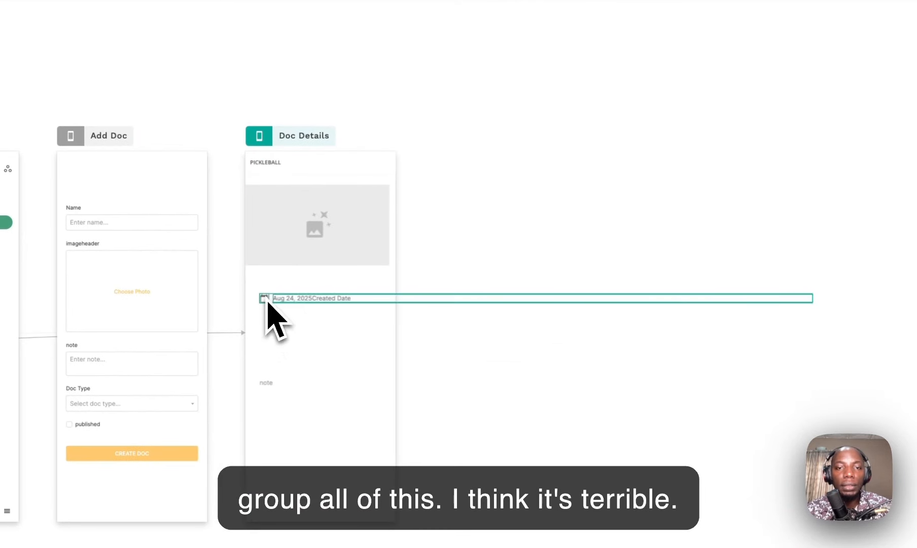
{"action": "left_click_drag", "start_coordinate": [318, 303], "coordinate": [397, 282]}
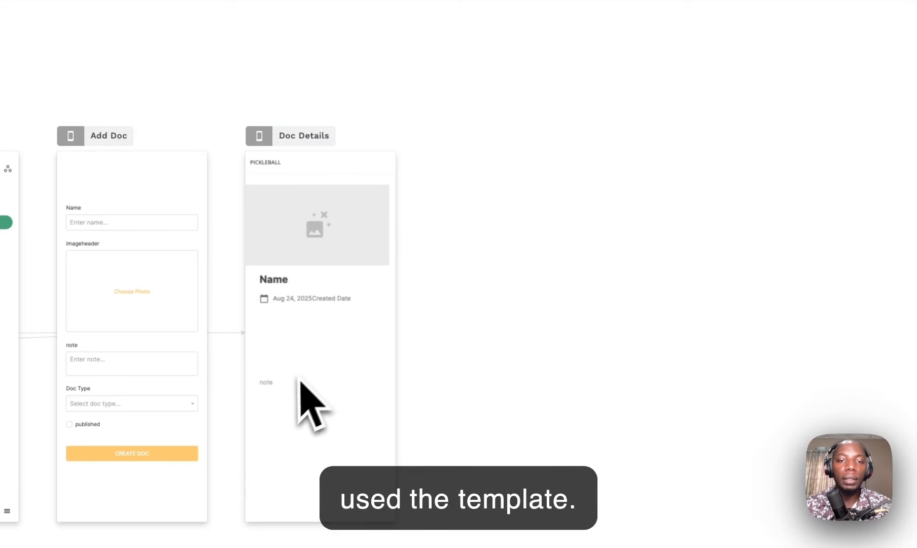
Step: Delete the Name, Created Date and note elements, leaving only the image header
{"action": "left_click", "coordinate": [265, 384]}
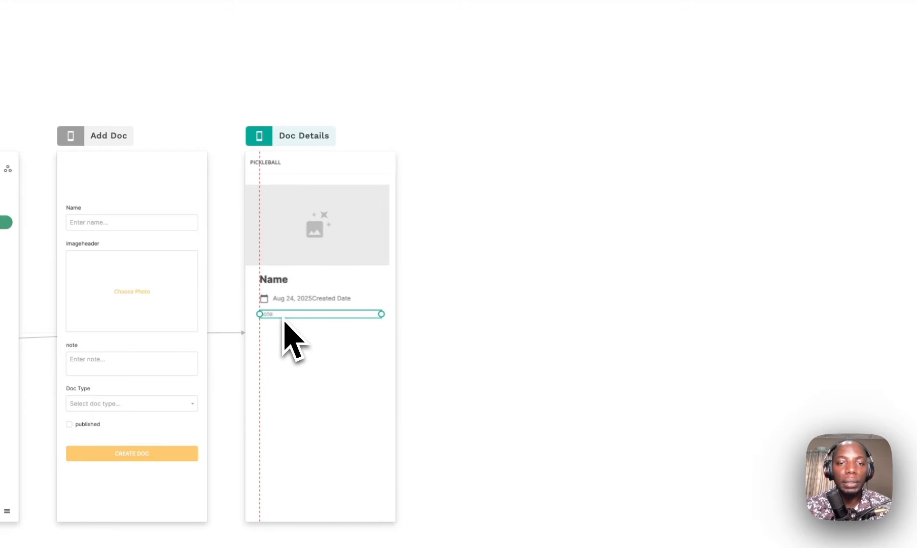
{"action": "left_click", "coordinate": [425, 231]}
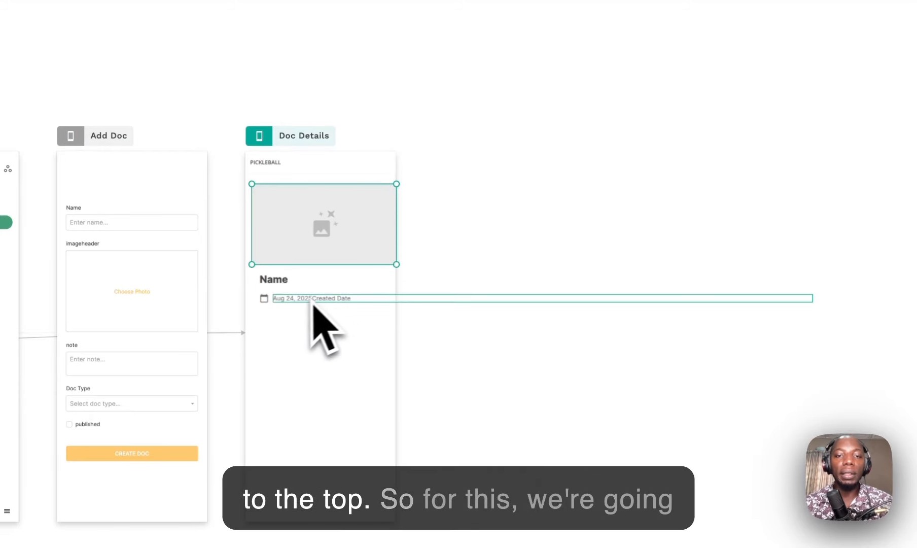
{"action": "left_click", "coordinate": [268, 334]}
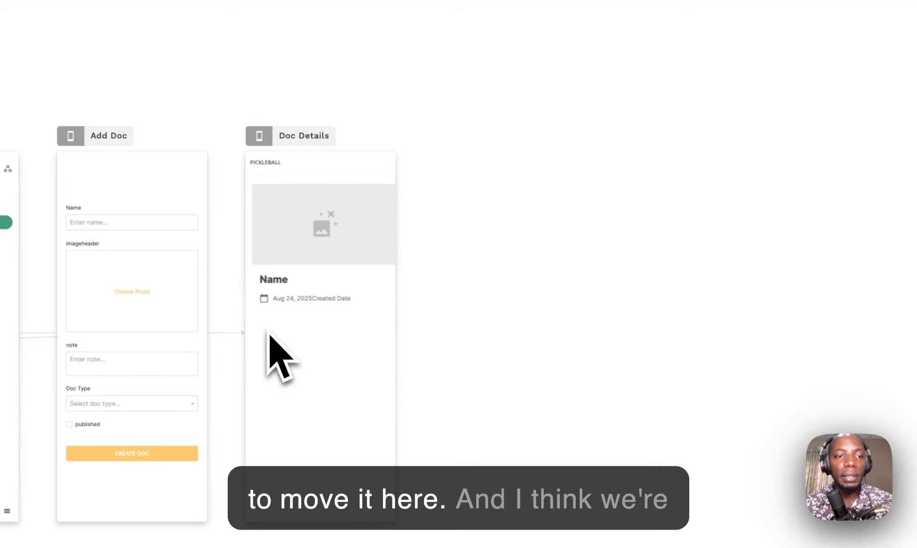
{"action": "left_click", "coordinate": [282, 318]}
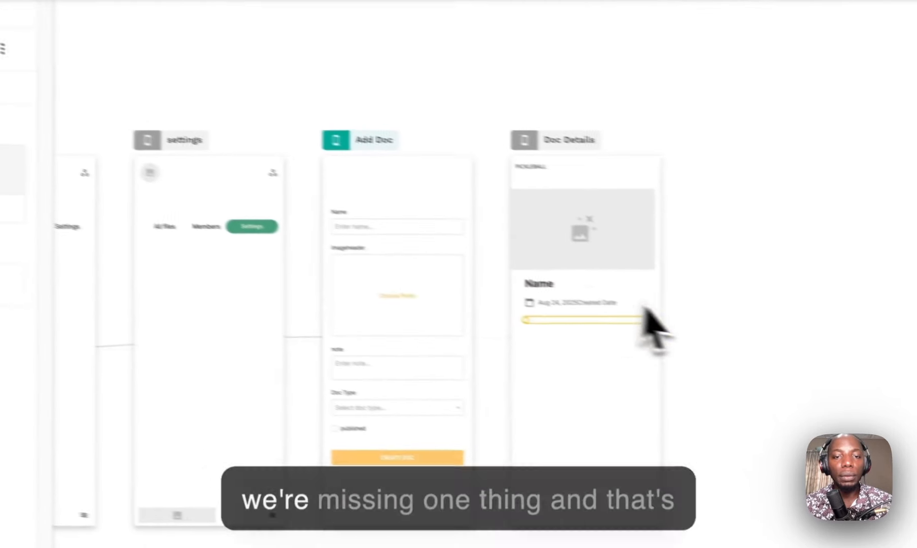
{"action": "left_click", "coordinate": [491, 310]}
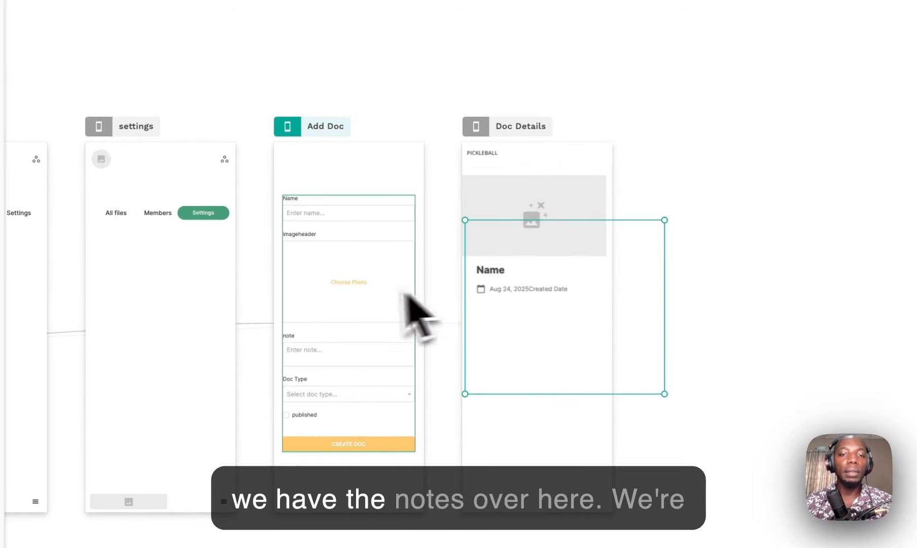
{"action": "left_click", "coordinate": [491, 292]}
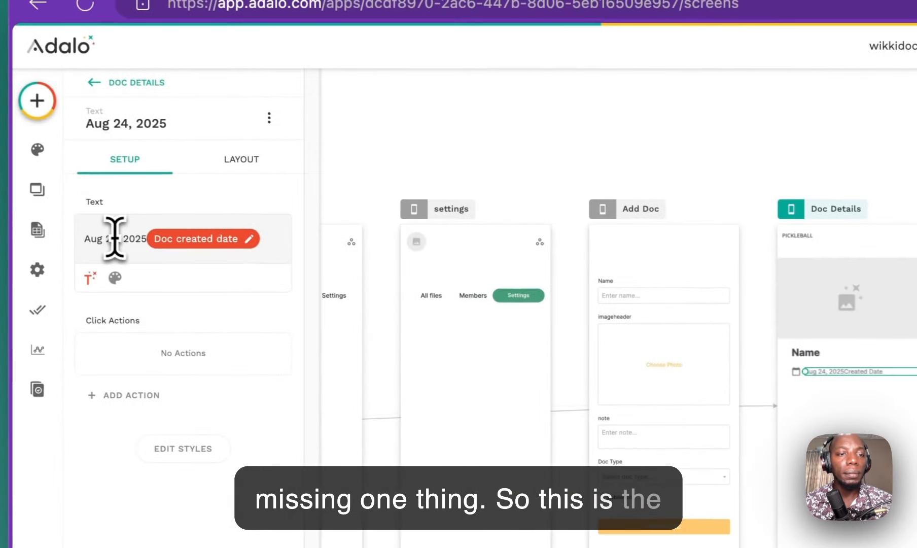
{"action": "triple_click", "coordinate": [116, 238]}
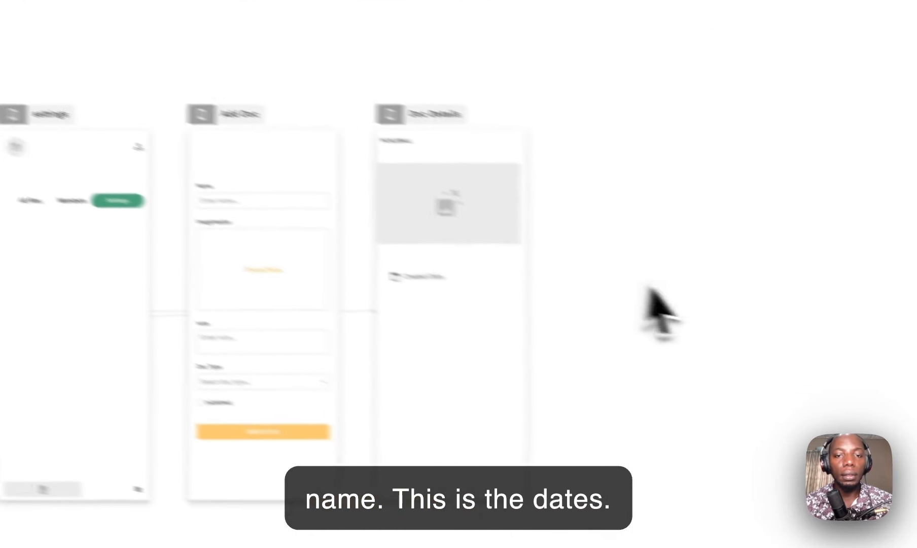
{"action": "left_click_drag", "start_coordinate": [700, 412], "coordinate": [485, 335]}
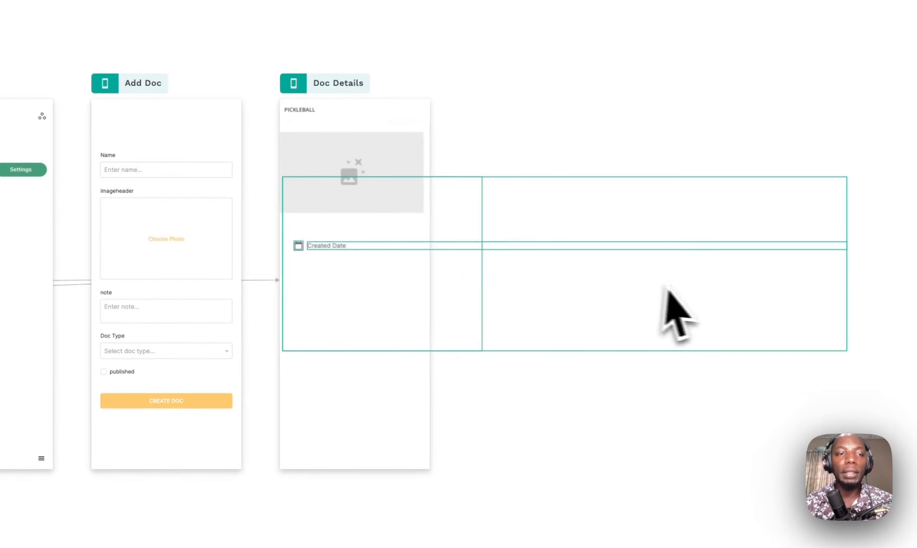
{"action": "key", "text": "Delete"}
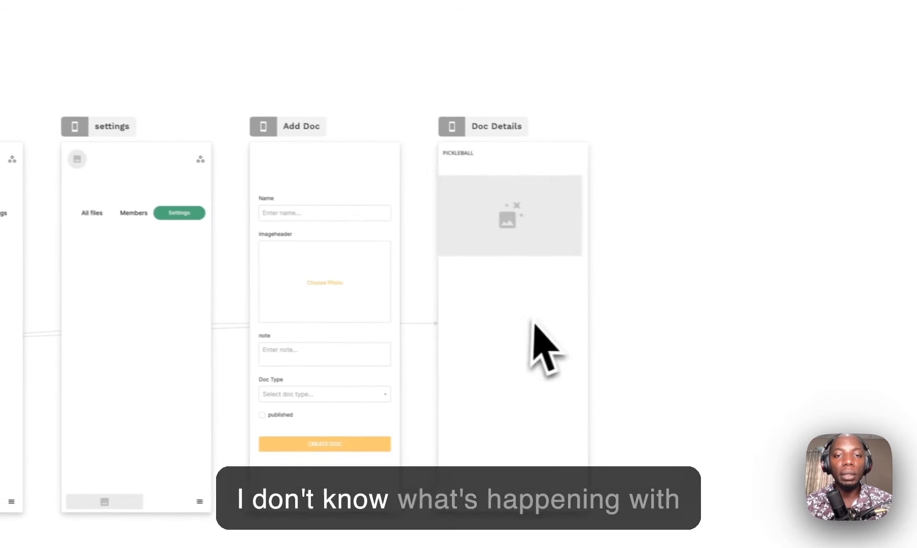
{"action": "left_click", "coordinate": [383, 154]}
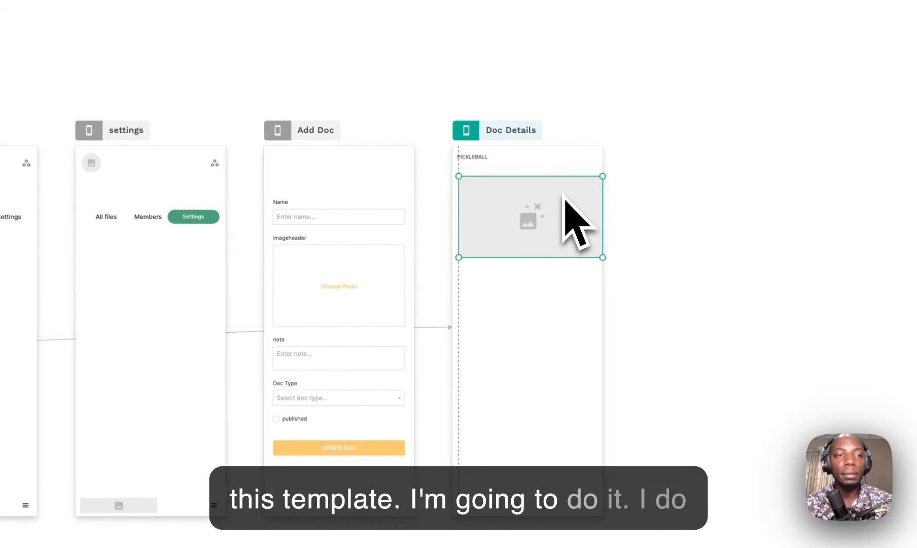
{"action": "left_click", "coordinate": [22, 121]}
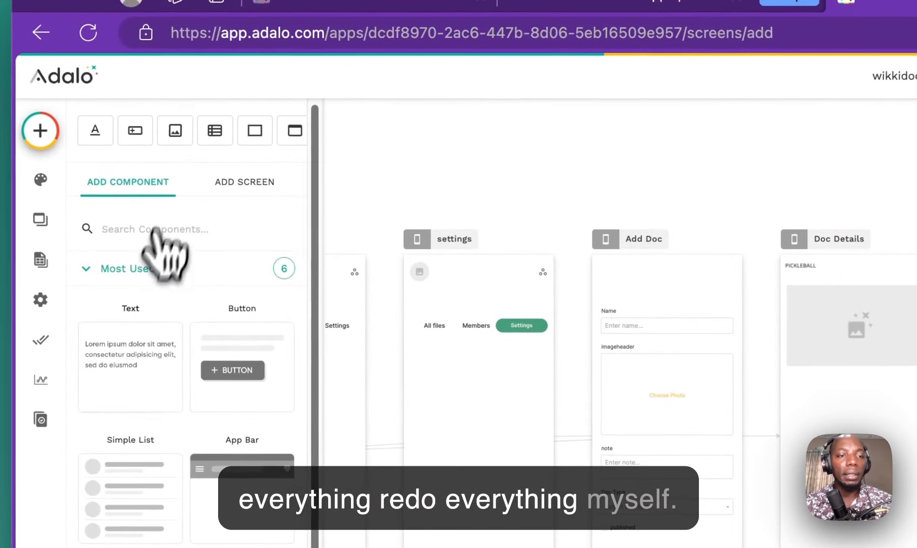
Step: Add a text element below the image header showing Current Doc's Name
{"action": "left_click_drag", "start_coordinate": [130, 366], "coordinate": [814, 414]}
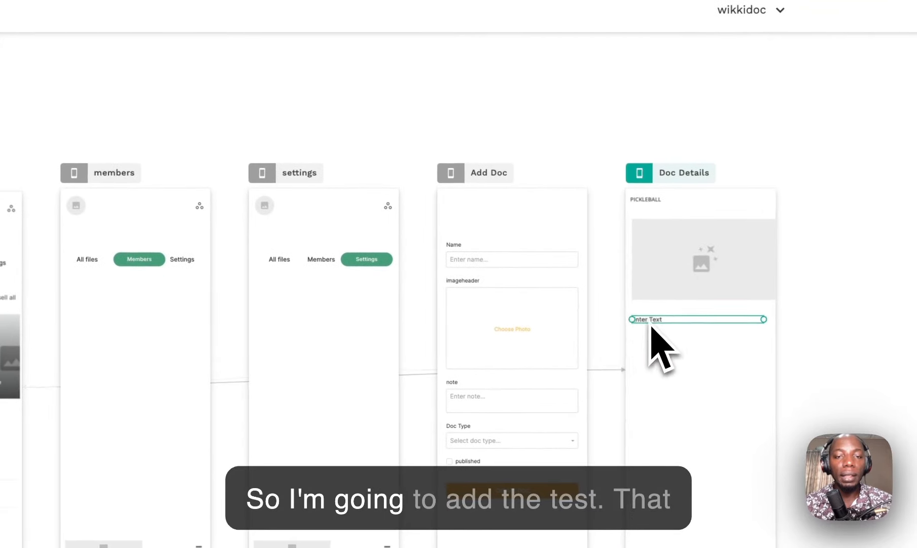
{"action": "left_click_drag", "start_coordinate": [137, 239], "coordinate": [105, 261]}
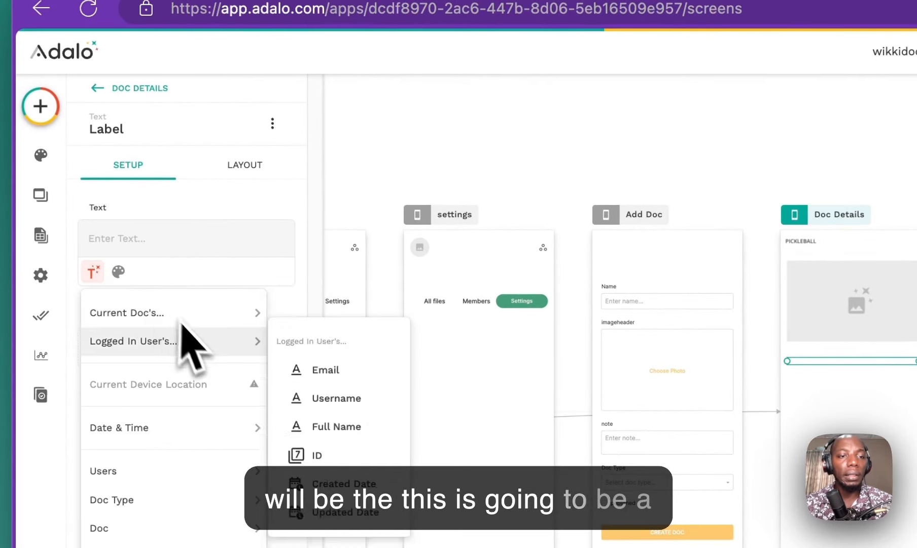
{"action": "mouse_move", "coordinate": [256, 293]}
{"action": "left_click", "coordinate": [315, 342]}
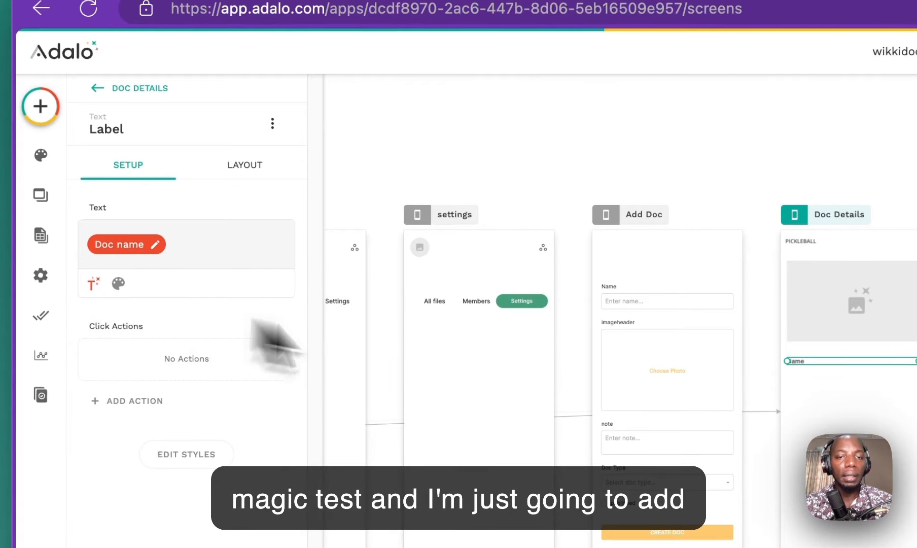
Step: Add a second text element under the name showing Current Doc's note
{"action": "left_click", "coordinate": [41, 106]}
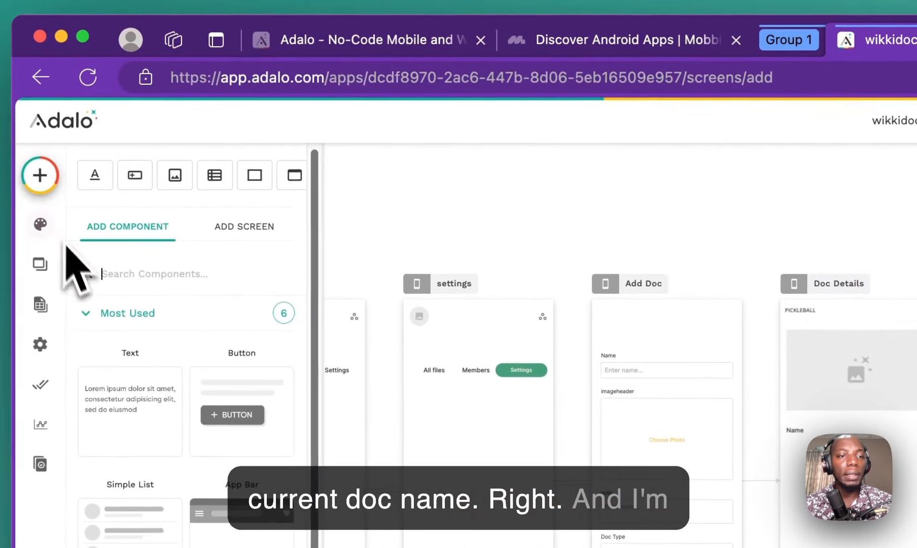
{"action": "left_click_drag", "start_coordinate": [143, 409], "coordinate": [817, 467]}
{"action": "mouse_move", "coordinate": [533, 320]}
{"action": "left_mouse_down"}
{"action": "mouse_move", "coordinate": [523, 323]}
{"action": "mouse_move", "coordinate": [521, 310]}
{"action": "left_mouse_up"}
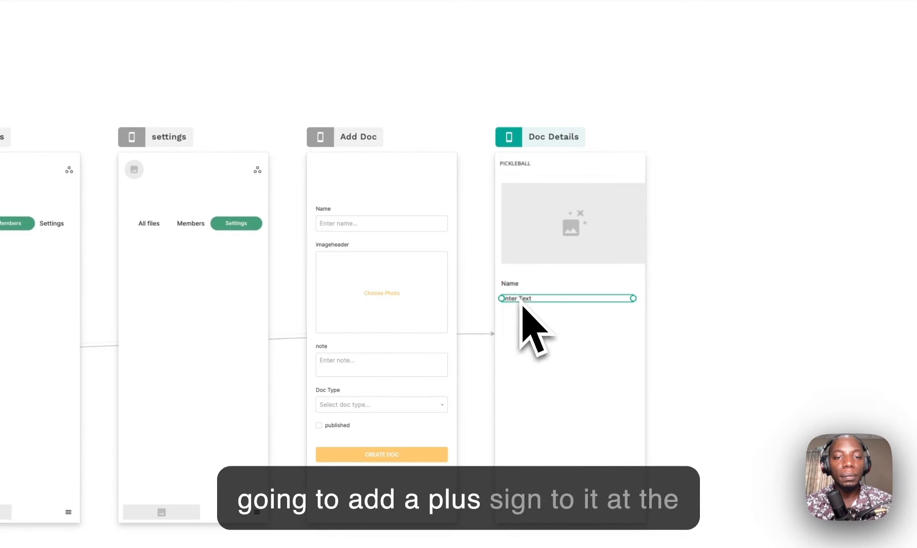
{"action": "key", "text": "BackSpace"}
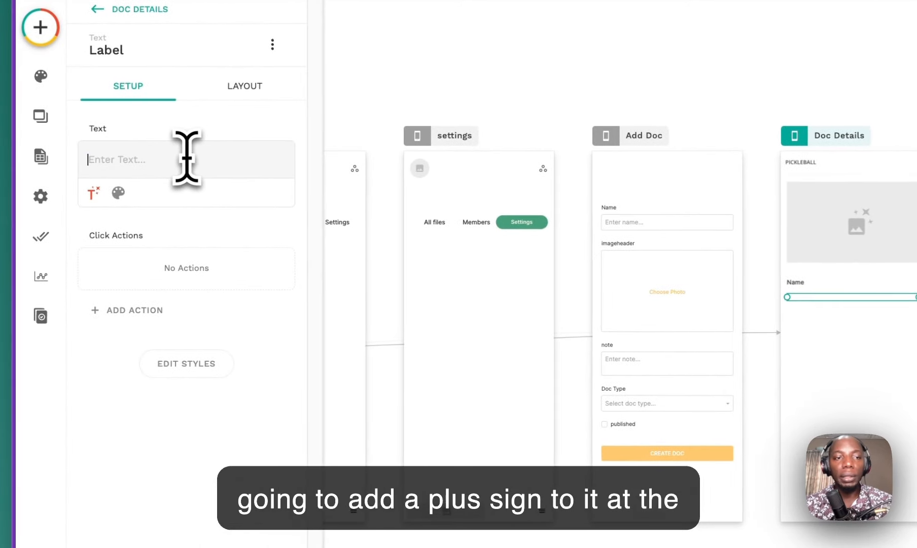
{"action": "left_click", "coordinate": [93, 193]}
{"action": "mouse_move", "coordinate": [180, 235]}
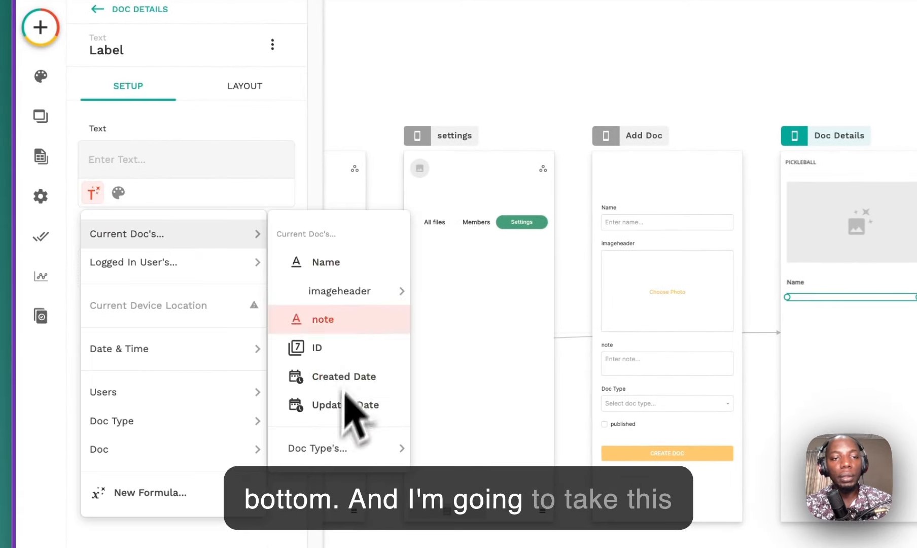
{"action": "left_click", "coordinate": [340, 321]}
{"action": "left_click", "coordinate": [693, 319]}
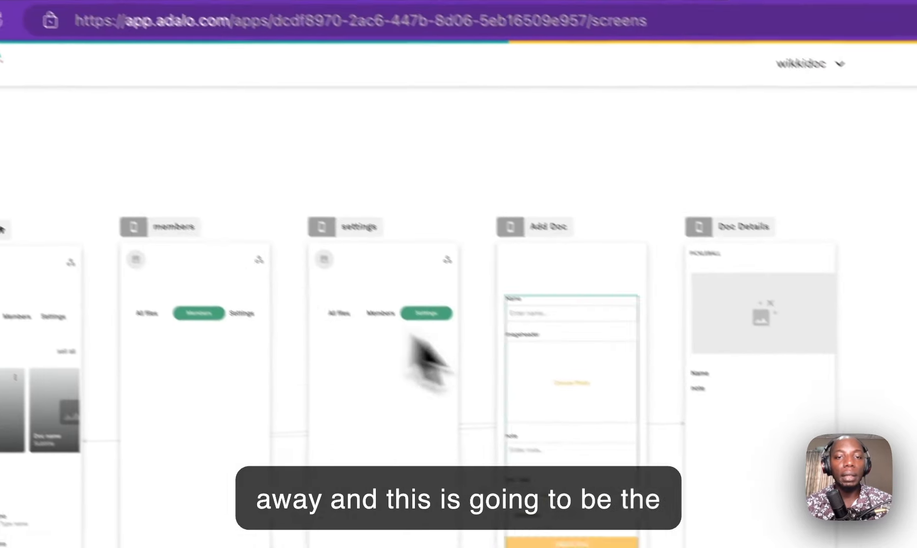
Step: Check the Name label's text styling and select the note label
{"action": "scroll", "coordinate": [643, 371], "scroll_direction": "up", "scroll_amount": 5}
{"action": "scroll", "coordinate": [650, 356], "scroll_direction": "up", "scroll_amount": 10}
{"action": "scroll", "coordinate": [669, 309], "scroll_direction": "down", "scroll_amount": 15}
{"action": "scroll", "coordinate": [678, 302], "scroll_direction": "up", "scroll_amount": 10}
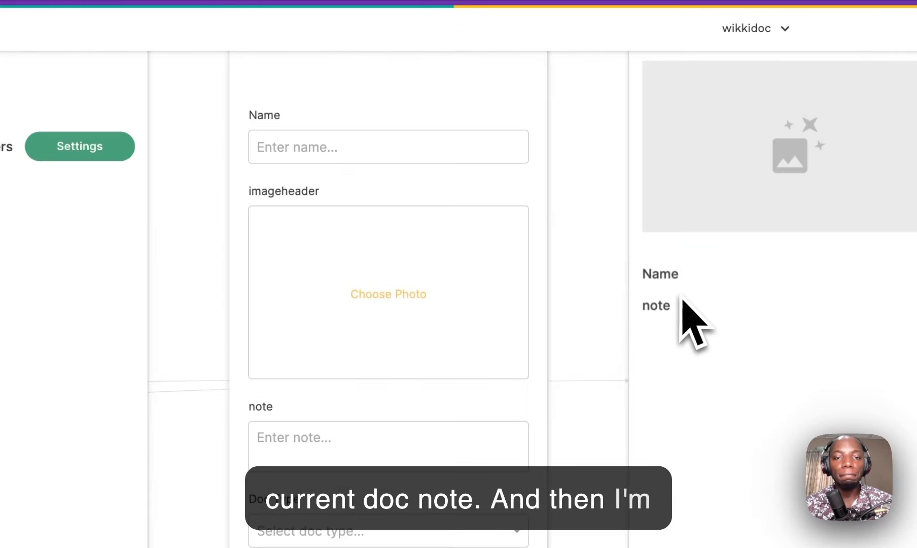
{"action": "left_click", "coordinate": [679, 279]}
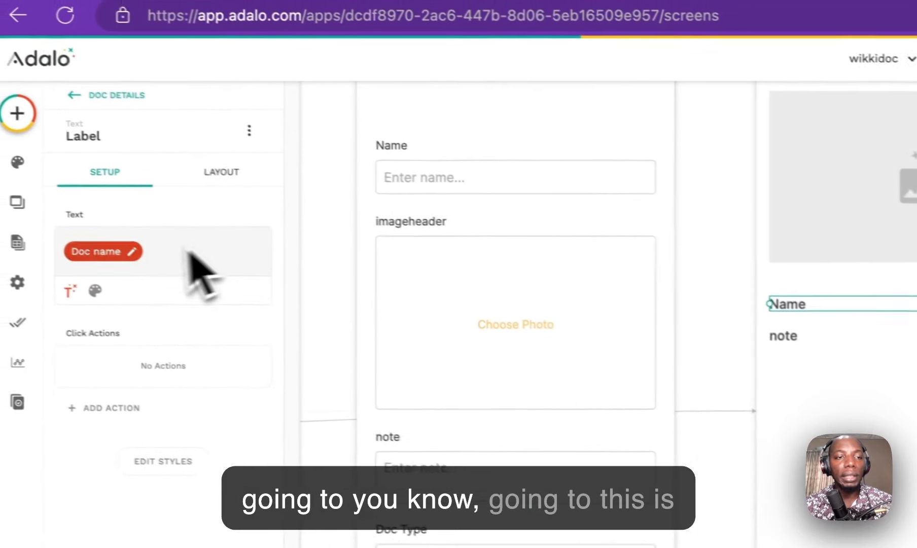
{"action": "left_click", "coordinate": [116, 295]}
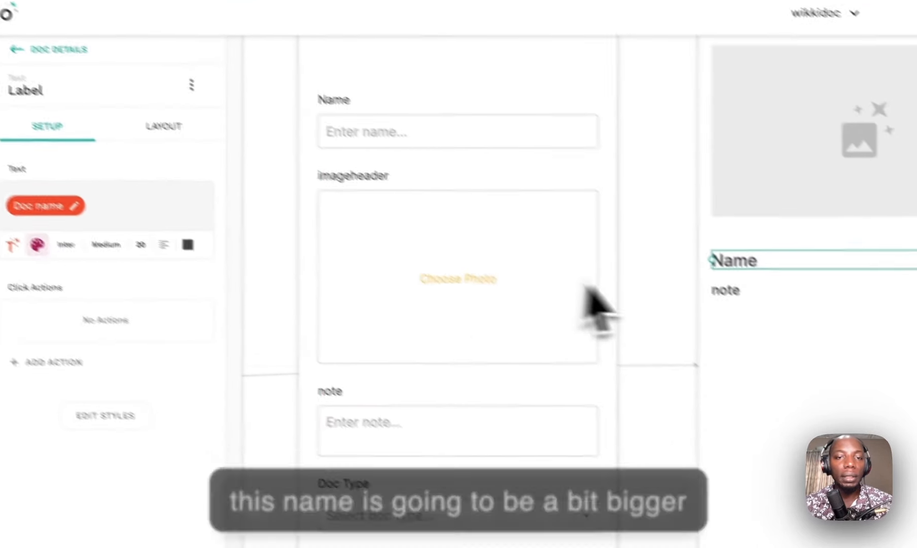
{"action": "left_click", "coordinate": [796, 341]}
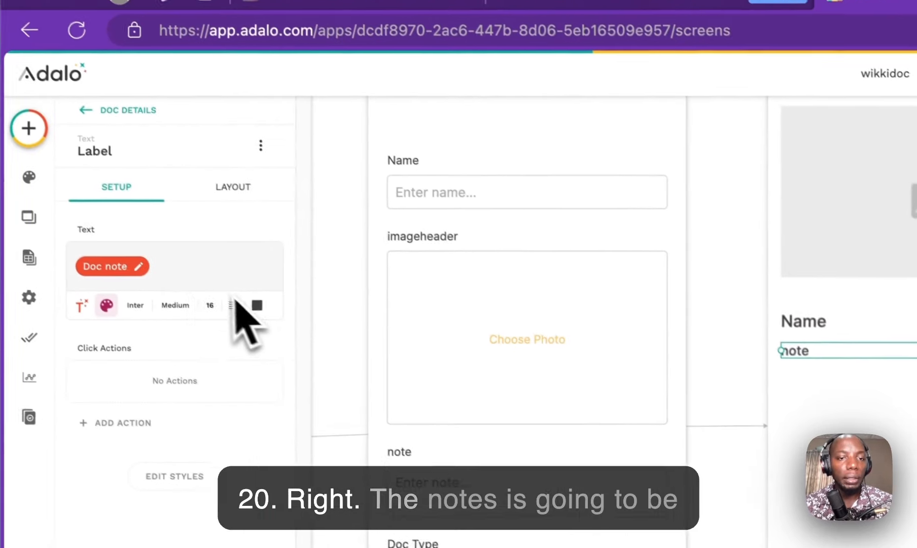
Step: Add a text element below the note showing Current Doc's Created Date
{"action": "left_click", "coordinate": [41, 136]}
{"action": "left_click_drag", "start_coordinate": [145, 352], "coordinate": [829, 394]}
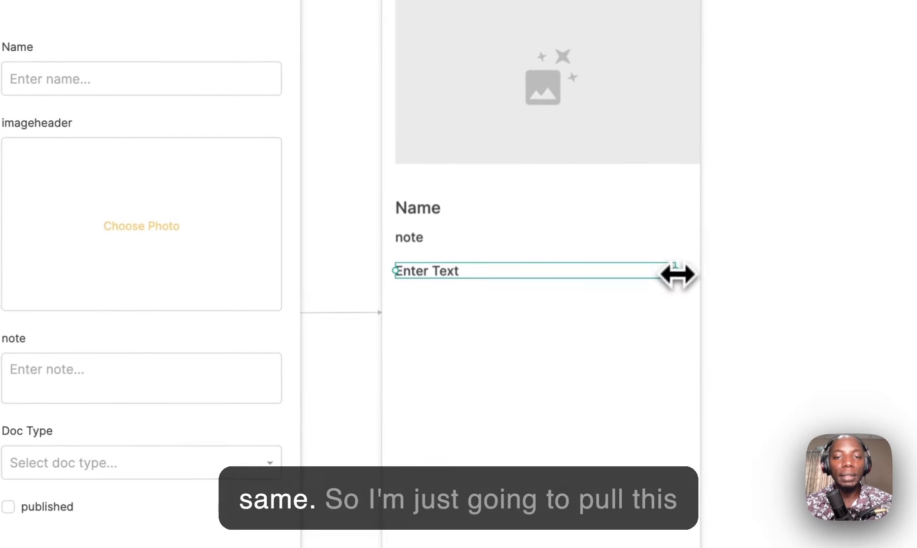
{"action": "left_click_drag", "start_coordinate": [684, 264], "coordinate": [605, 268]}
{"action": "double_click", "coordinate": [127, 230]}
{"action": "key", "text": "super+a"}
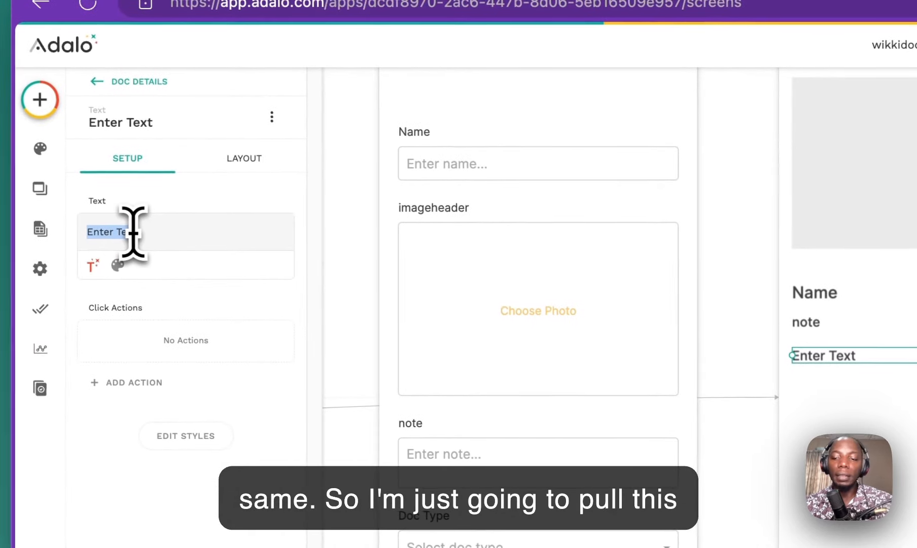
{"action": "key", "text": "BackSpace"}
{"action": "left_click", "coordinate": [92, 265]}
{"action": "mouse_move", "coordinate": [139, 307]}
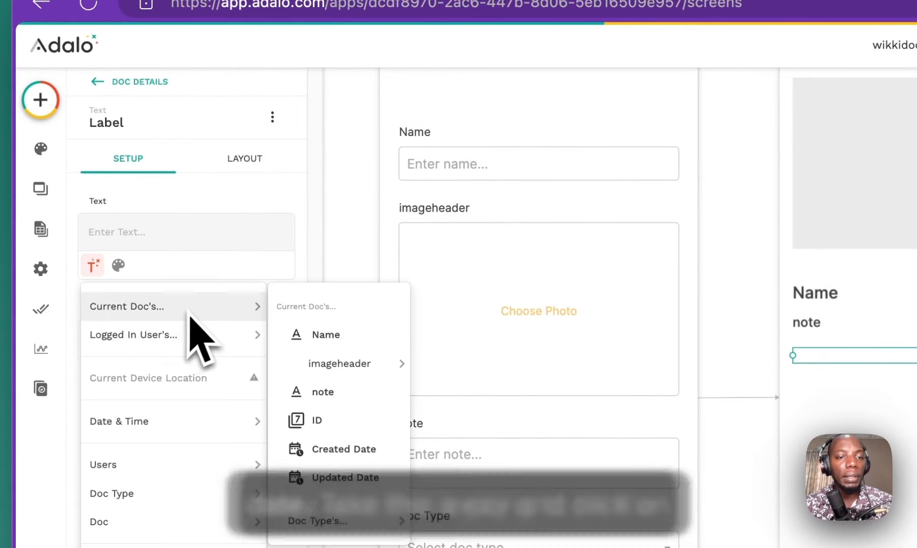
{"action": "left_click", "coordinate": [369, 380]}
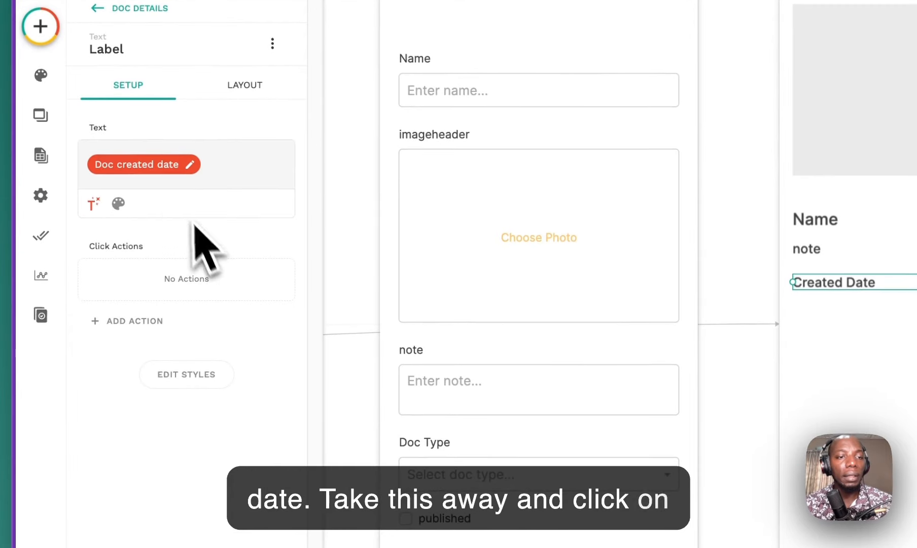
Step: Format the Created Date text as Date (MM/DD/YYYY)
{"action": "left_click", "coordinate": [164, 171]}
{"action": "left_click", "coordinate": [178, 250]}
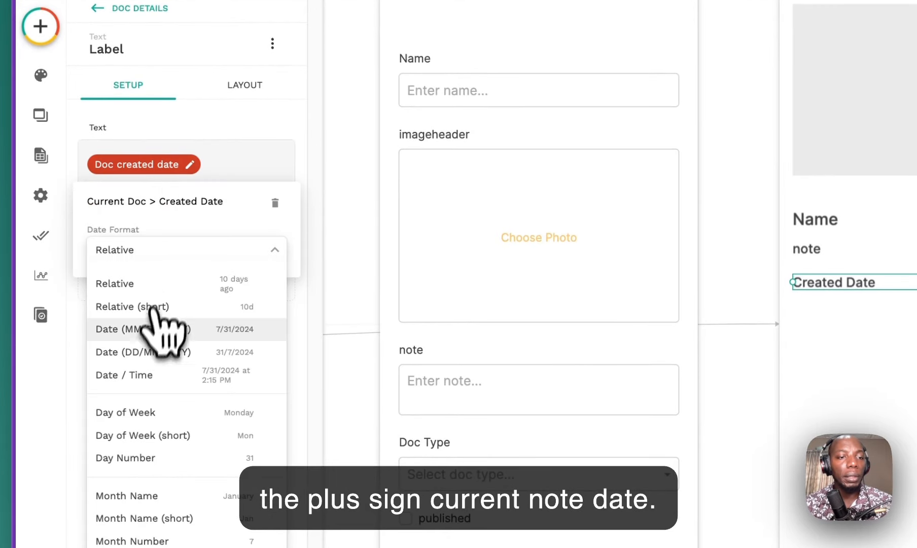
{"action": "left_click", "coordinate": [170, 330]}
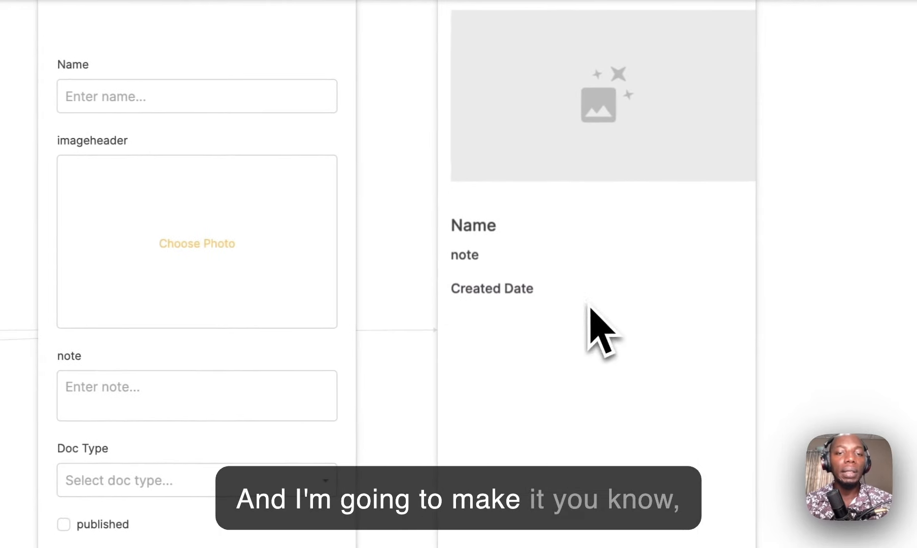
{"action": "left_click", "coordinate": [37, 148]}
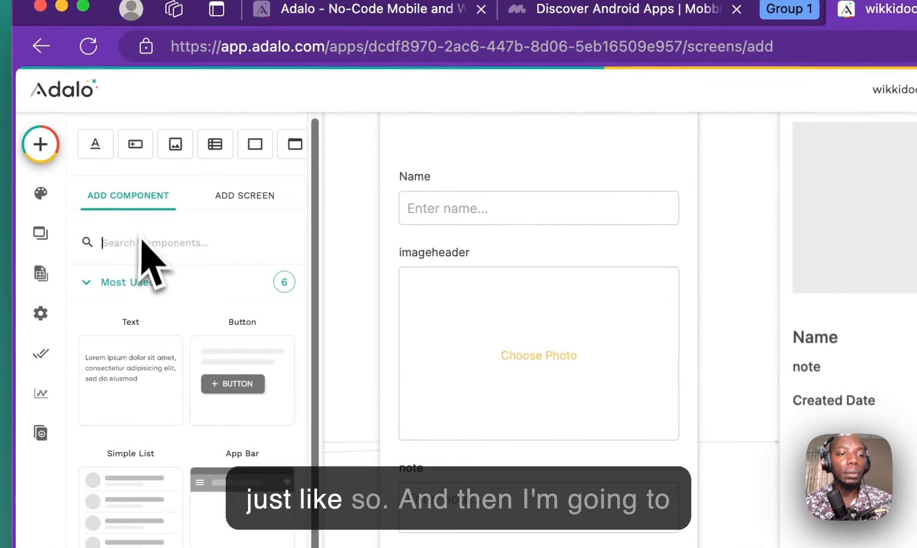
Step: Place a button below Created Date with no icon, Outlined style and rounding 18
{"action": "left_click_drag", "start_coordinate": [222, 382], "coordinate": [590, 272]}
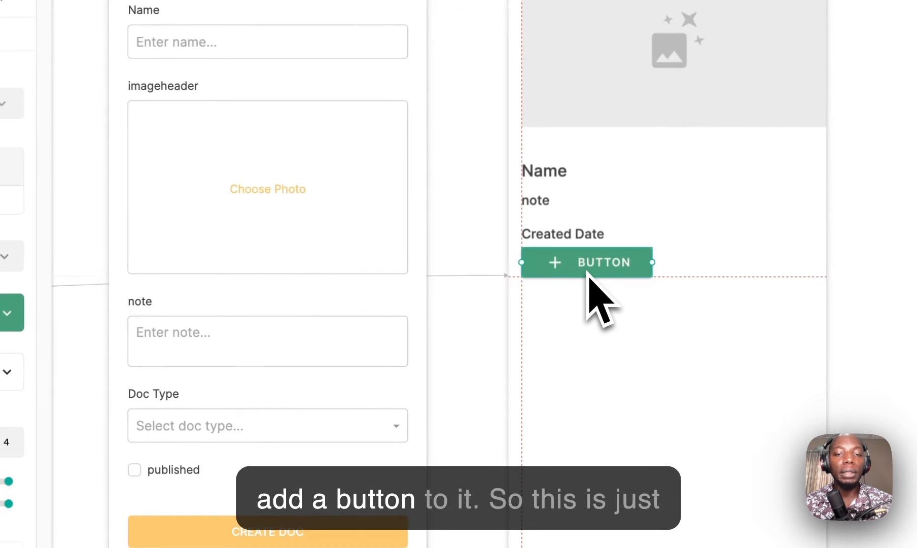
{"action": "left_click", "coordinate": [248, 256]}
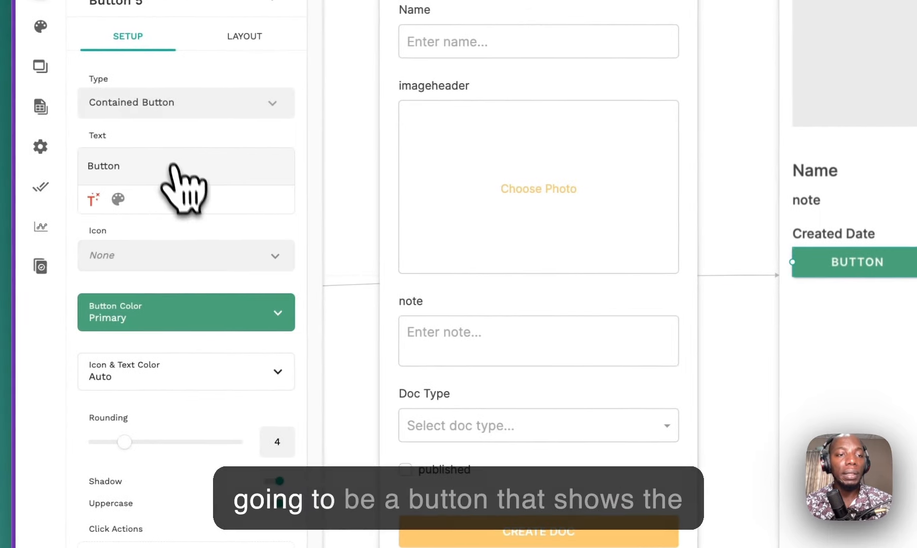
{"action": "left_click", "coordinate": [161, 102]}
{"action": "left_click", "coordinate": [153, 170]}
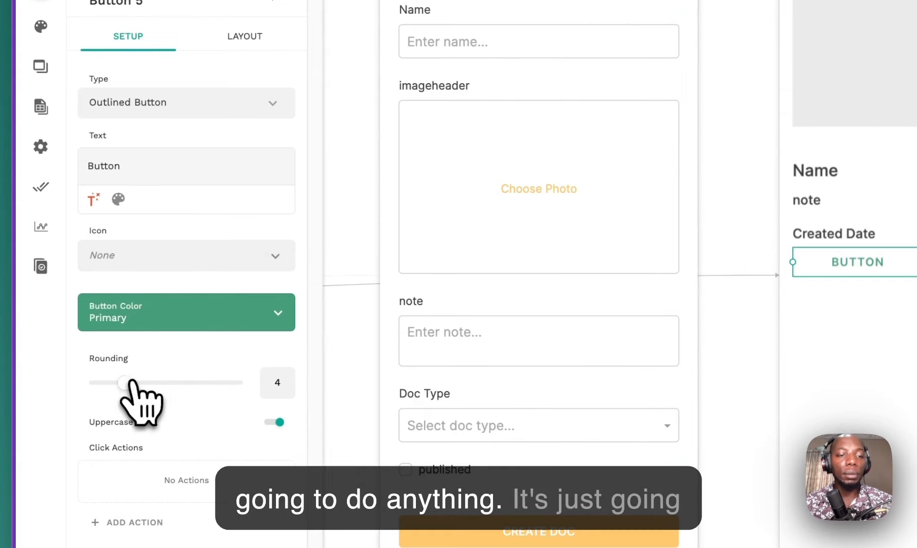
{"action": "left_click_drag", "start_coordinate": [126, 383], "coordinate": [244, 383]}
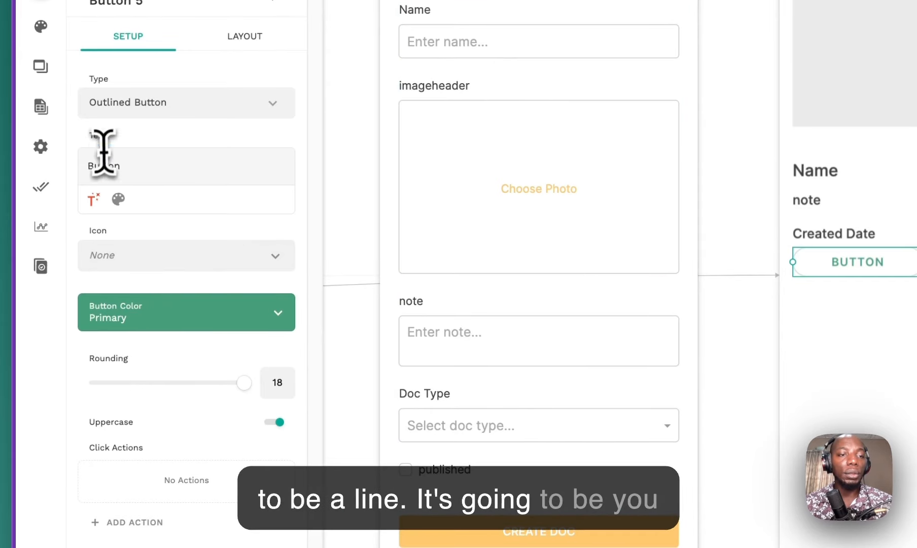
Step: Label the button with the Doc Type's Name as Magic Text
{"action": "key", "text": "BackSpace"}
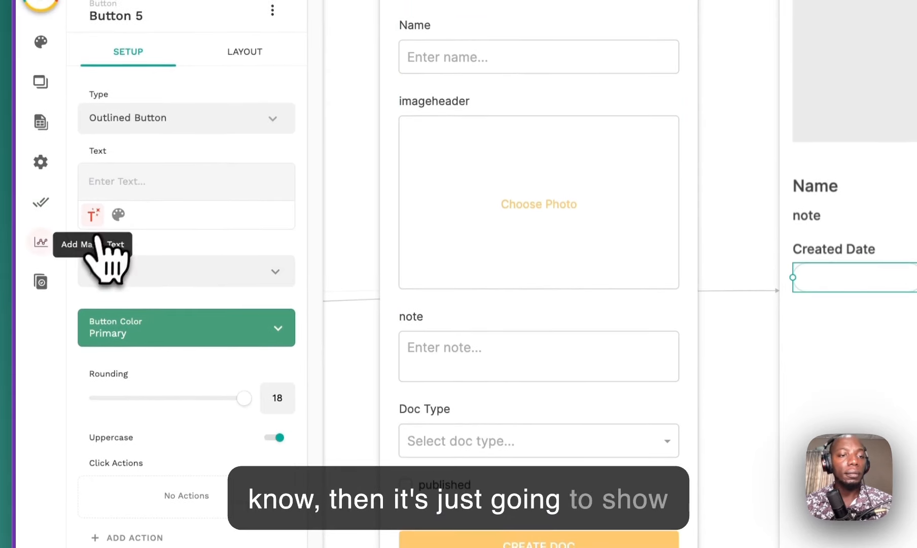
{"action": "left_click", "coordinate": [93, 198]}
{"action": "mouse_move", "coordinate": [139, 259]}
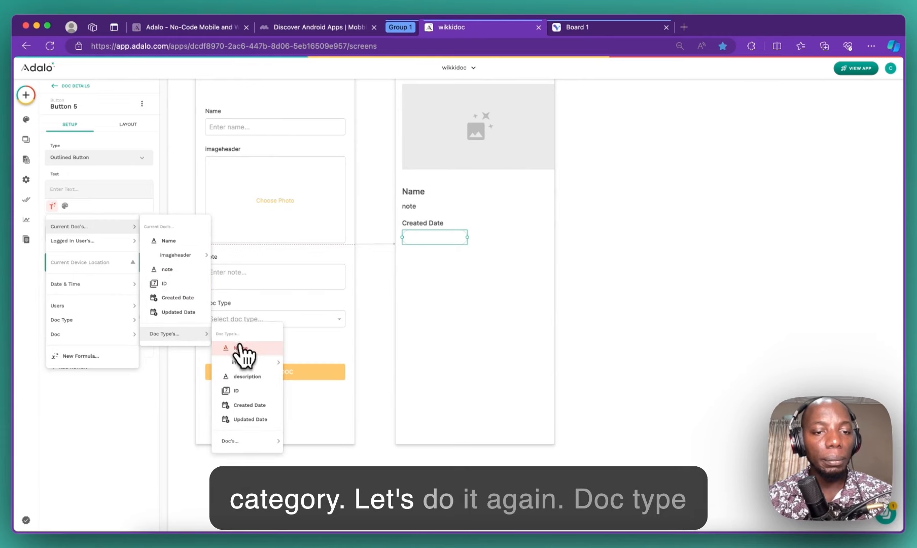
{"action": "left_click", "coordinate": [240, 348]}
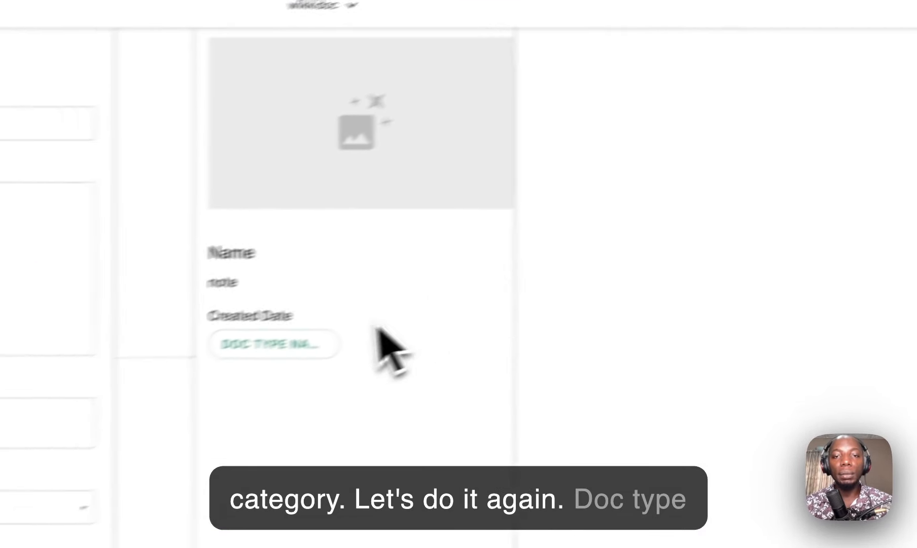
Step: Nudge the image header left, up and slightly right to realign it
{"action": "left_click", "coordinate": [391, 107]}
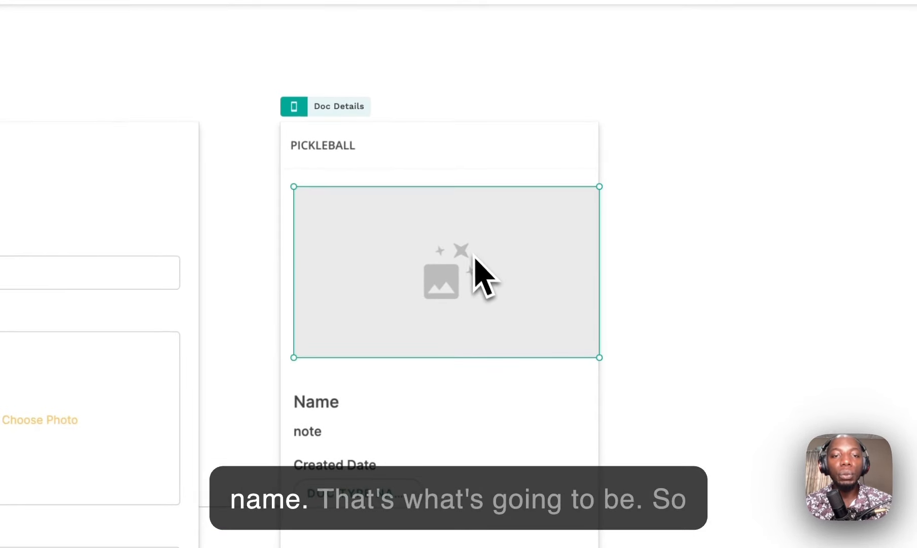
{"action": "left_click_drag", "start_coordinate": [471, 254], "coordinate": [469, 252]}
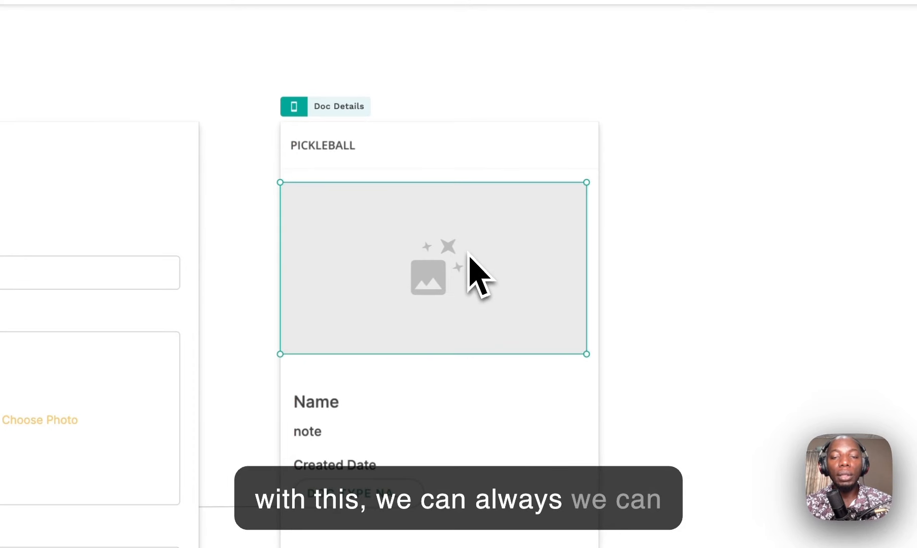
{"action": "key", "text": "Right"}
{"action": "key", "text": "Right"}
{"action": "key", "text": "Right"}
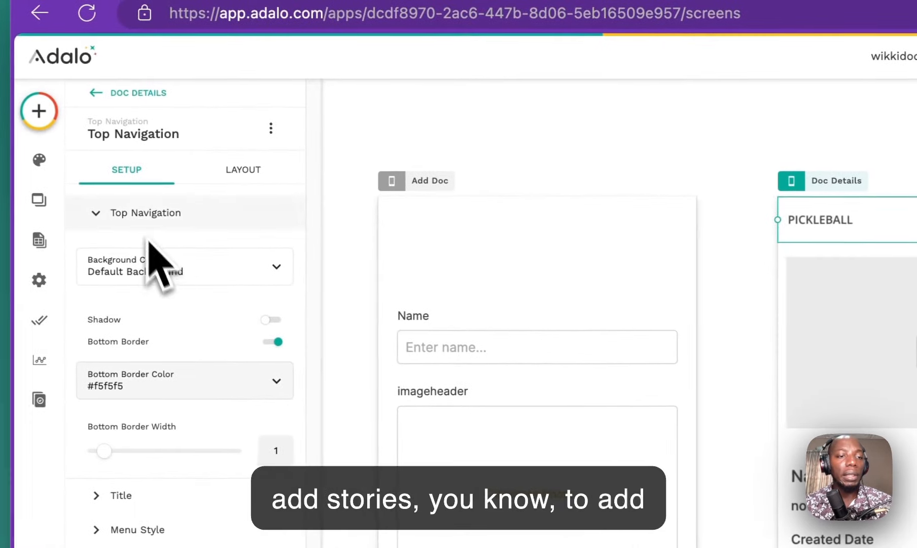
Step: Replace the PICKLEBALL top-bar title with Current Doc's Name
{"action": "left_click", "coordinate": [224, 180]}
{"action": "left_click", "coordinate": [140, 182]}
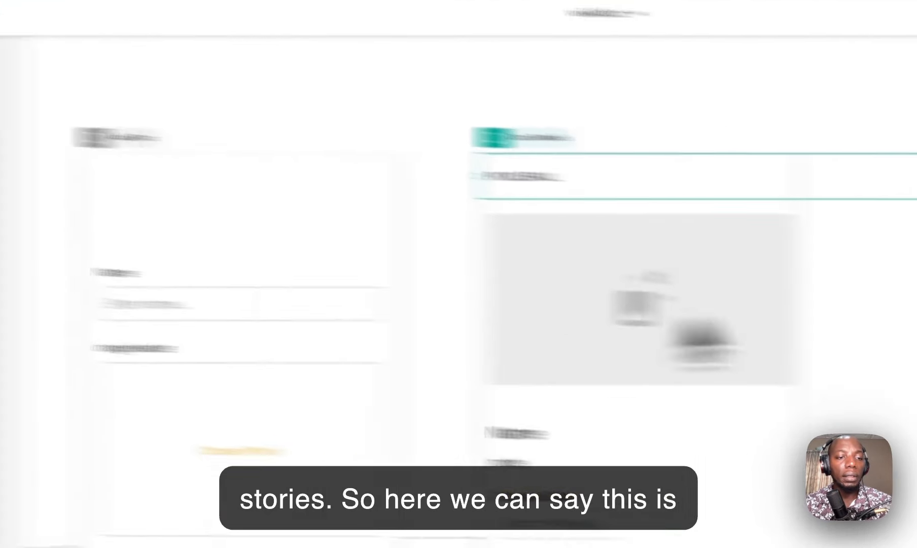
{"action": "left_click", "coordinate": [122, 335]}
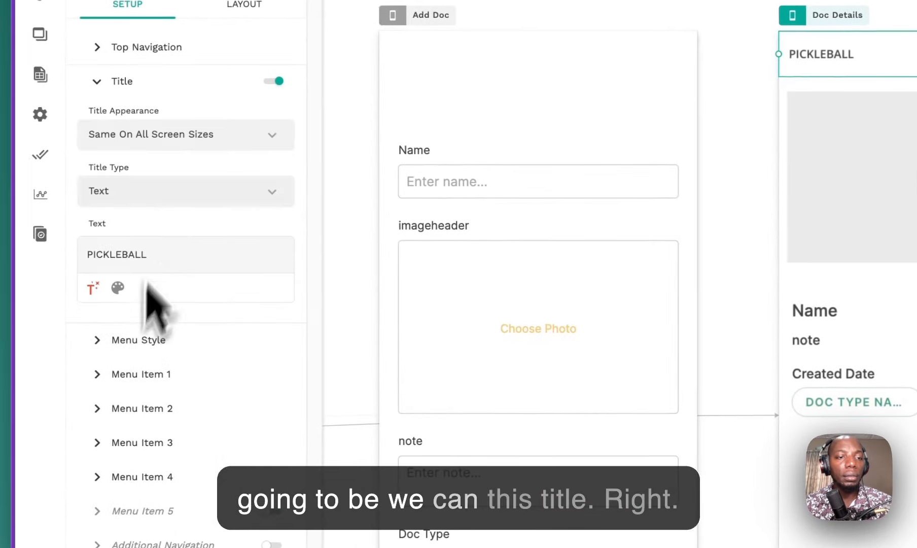
{"action": "left_click", "coordinate": [136, 195]}
{"action": "left_click", "coordinate": [133, 192]}
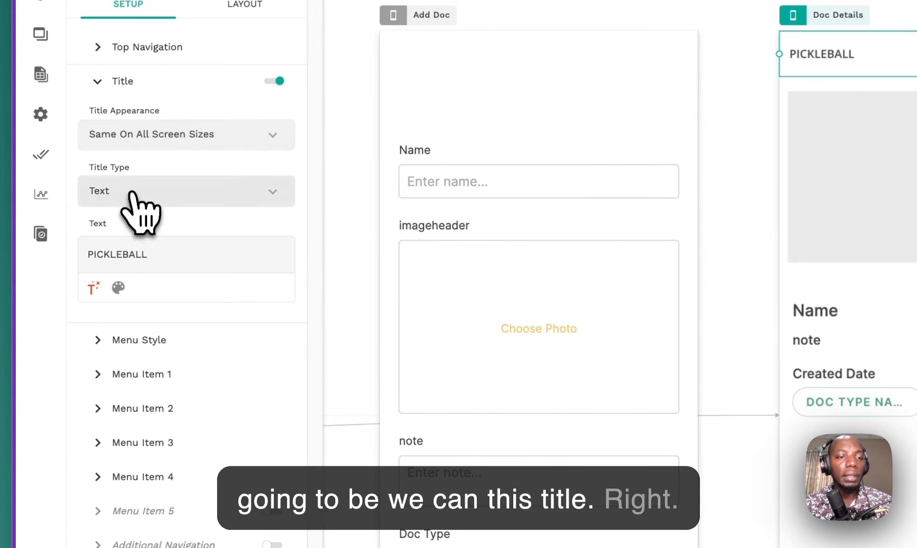
{"action": "key", "text": "BackSpace"}
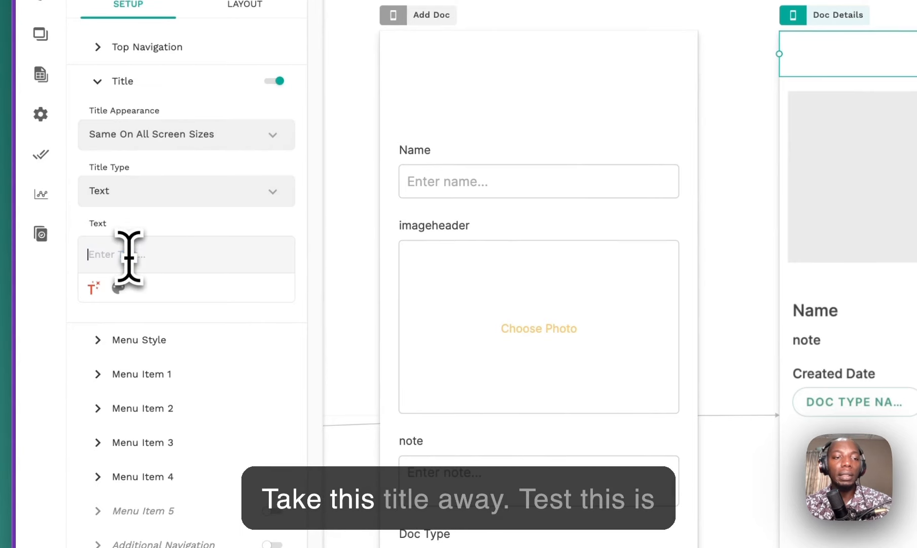
{"action": "left_click", "coordinate": [91, 288]}
{"action": "mouse_move", "coordinate": [156, 348]}
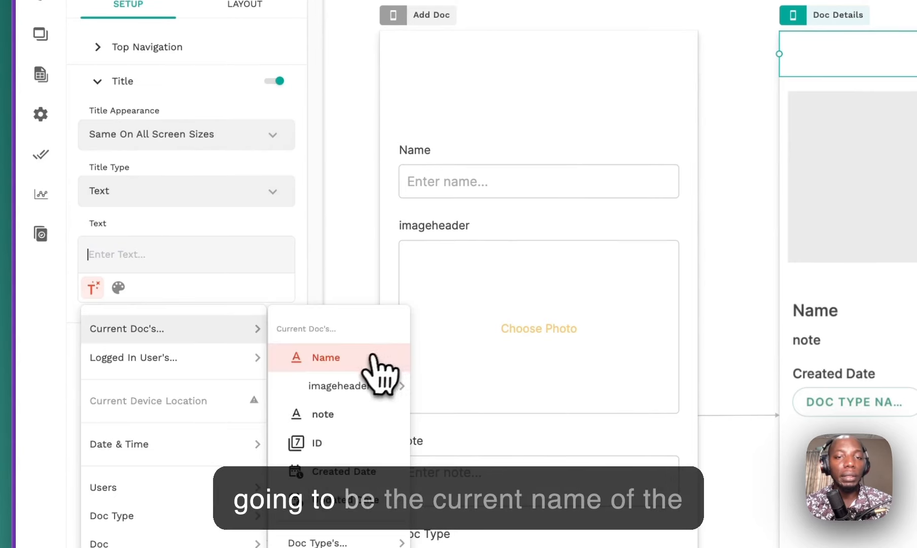
{"action": "left_click", "coordinate": [376, 357]}
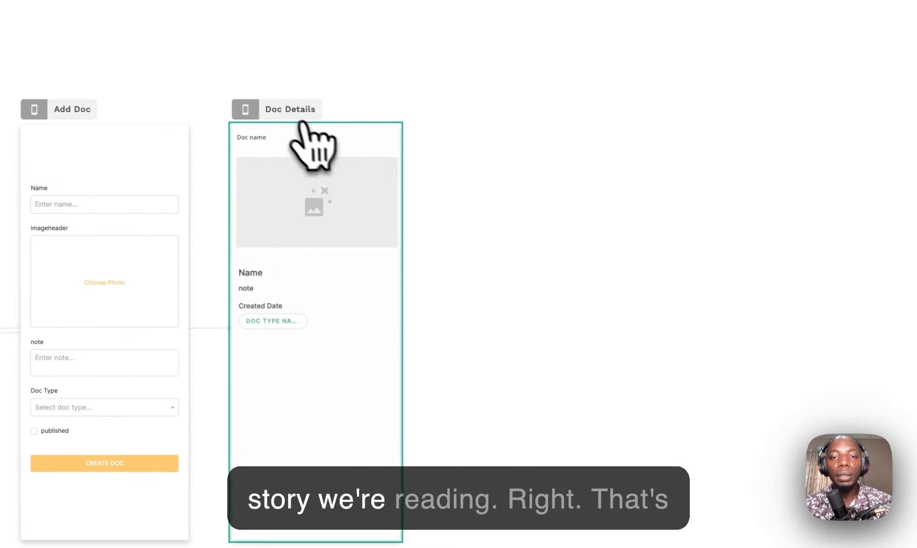
{"action": "left_click", "coordinate": [257, 107]}
Step: Switch Doc Details to Desktop View and pan across all the app's screens
{"action": "left_click", "coordinate": [297, 147]}
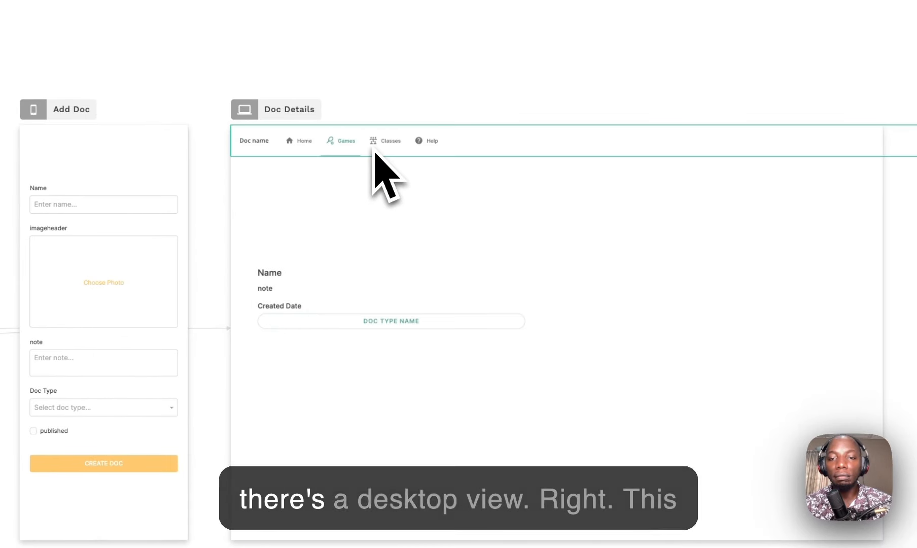
{"action": "scroll", "coordinate": [629, 152], "scroll_direction": "down", "scroll_amount": 2}
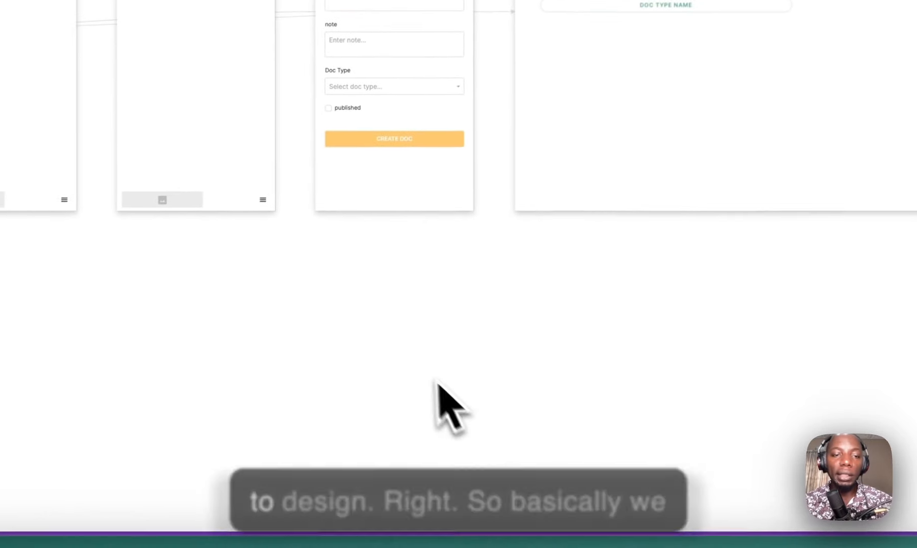
{"action": "scroll", "coordinate": [250, 267], "scroll_direction": "left", "scroll_amount": 10}
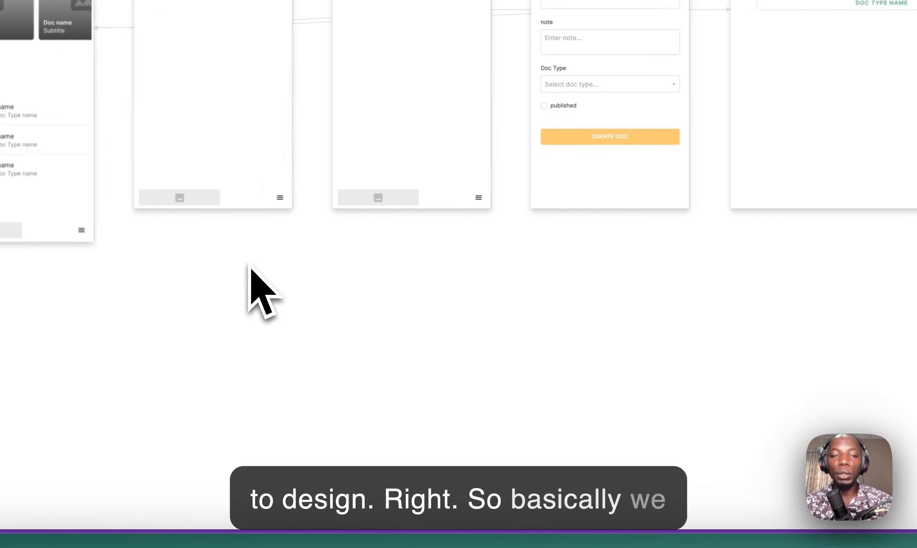
{"action": "scroll", "coordinate": [251, 269], "scroll_direction": "down", "scroll_amount": 3}
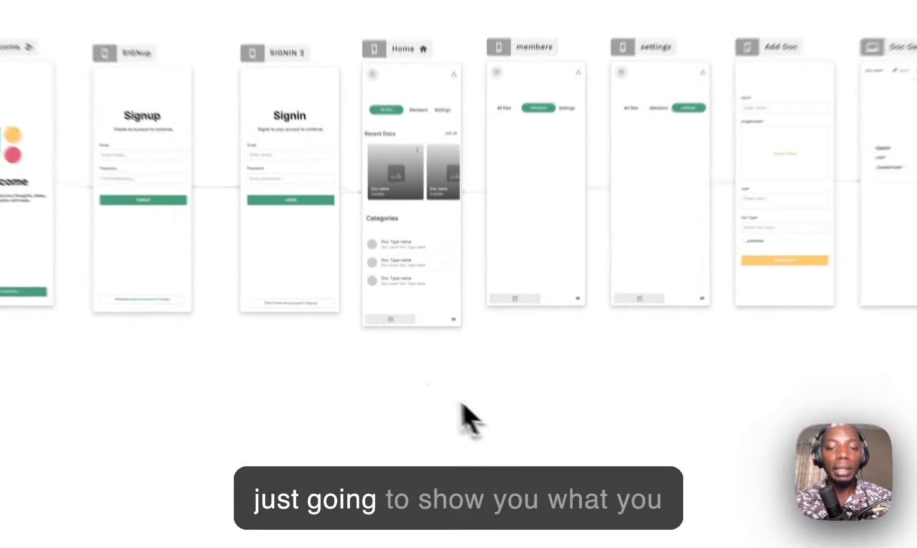
{"action": "scroll", "coordinate": [429, 401], "scroll_direction": "left", "scroll_amount": 10}
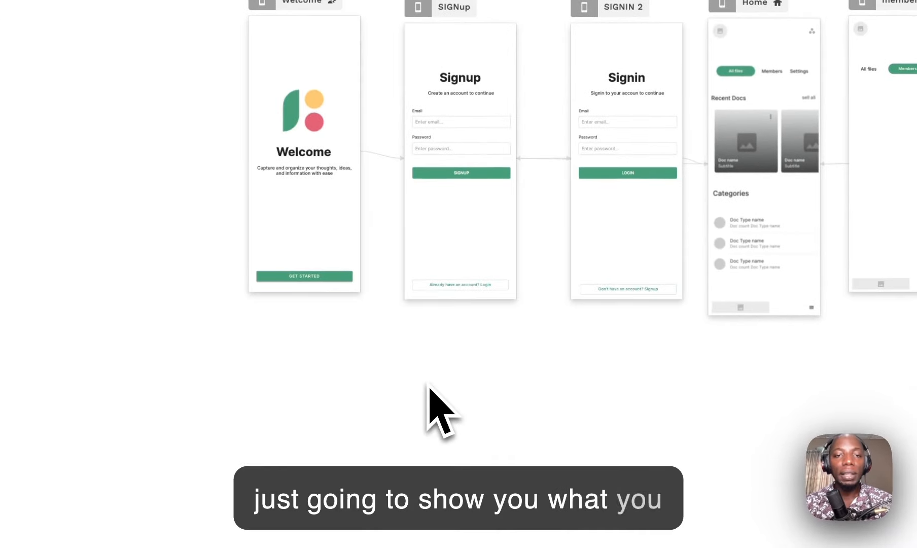
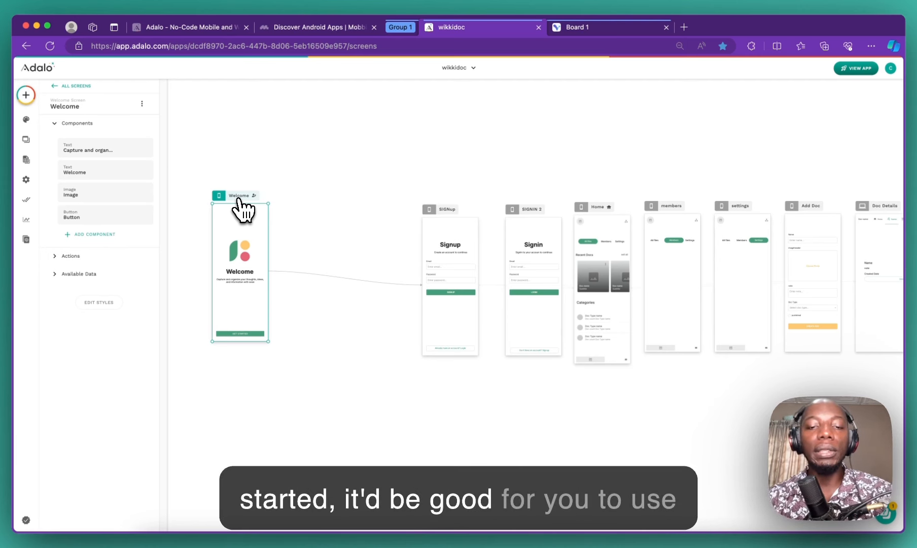
Step: Preview the Welcome screen at tablet and desktop widths, then return it to mobile view
{"action": "left_click", "coordinate": [218, 195]}
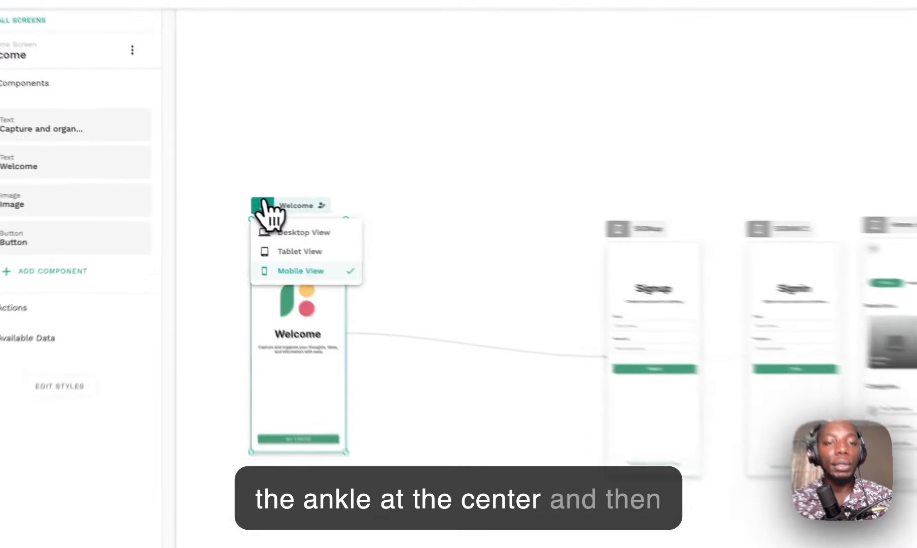
{"action": "left_click", "coordinate": [228, 209]}
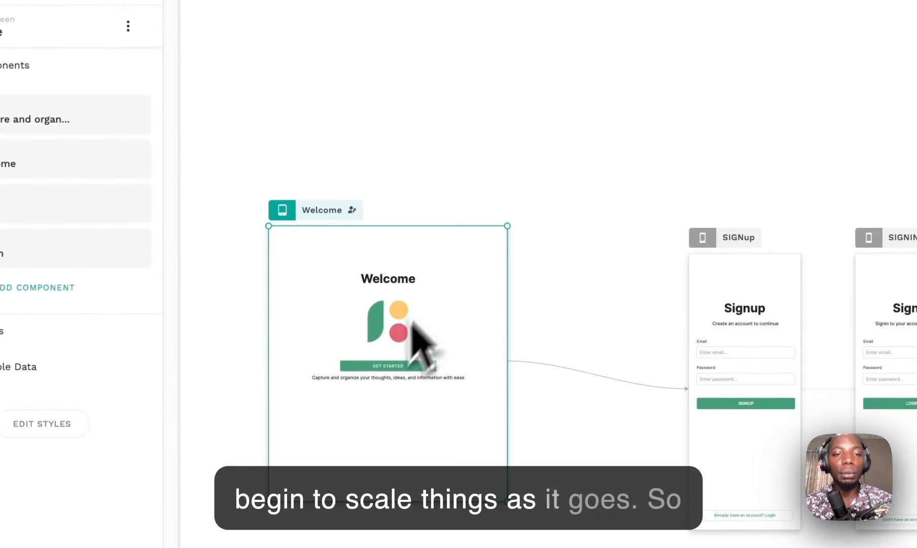
{"action": "left_click", "coordinate": [283, 210]}
{"action": "left_click", "coordinate": [305, 261]}
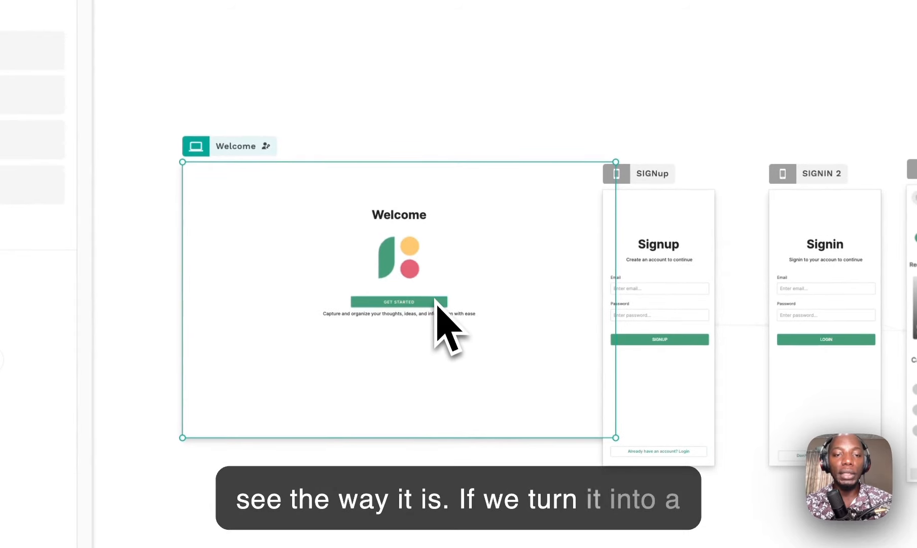
{"action": "left_click", "coordinate": [195, 147]}
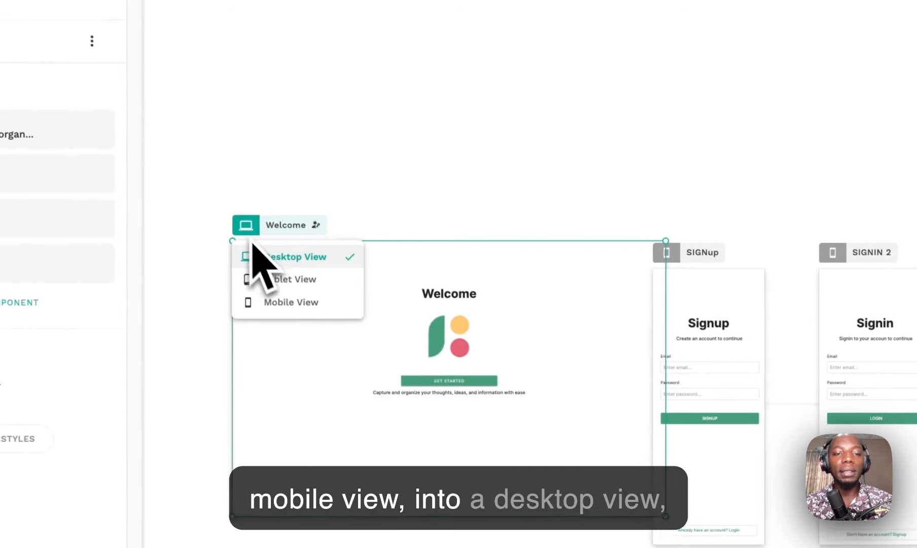
{"action": "left_click", "coordinate": [294, 305]}
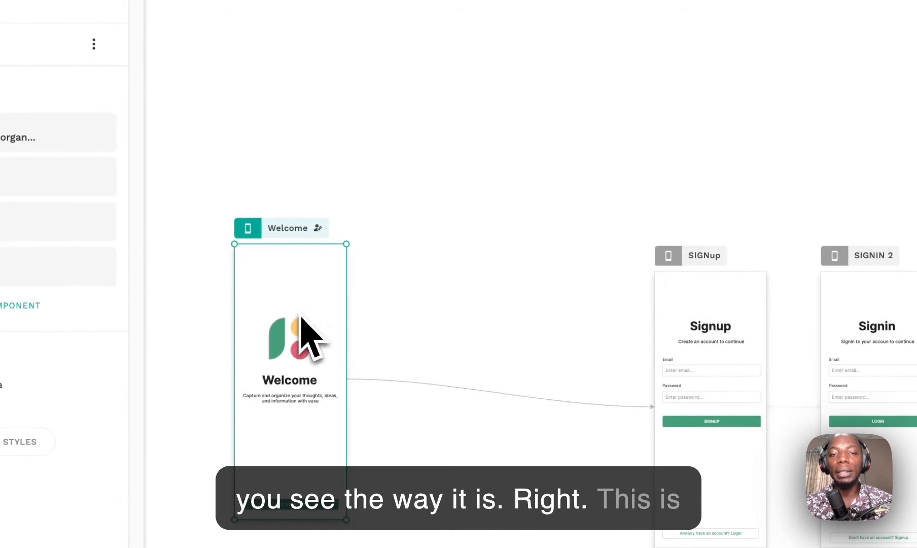
Step: Switch the Home screen to its tablet layout
{"action": "left_click", "coordinate": [668, 256]}
{"action": "left_click", "coordinate": [416, 251]}
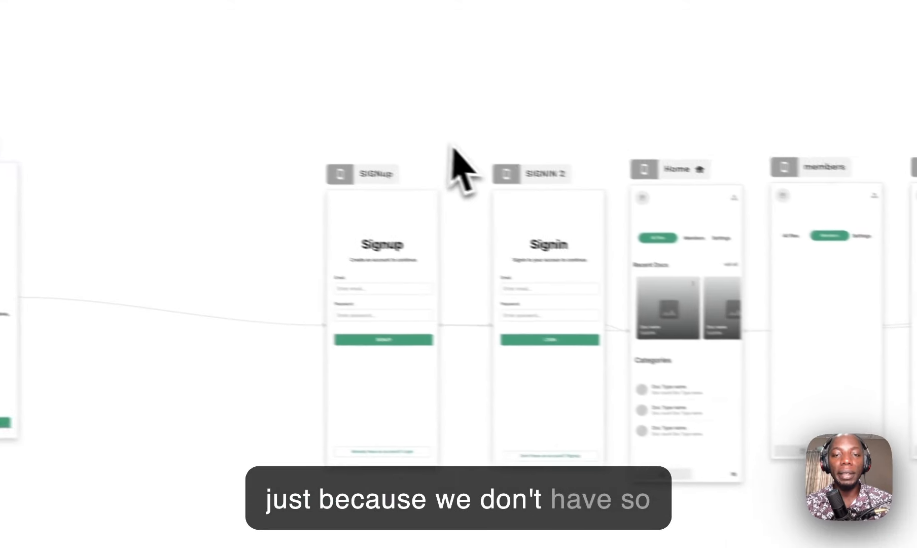
{"action": "left_click", "coordinate": [599, 160]}
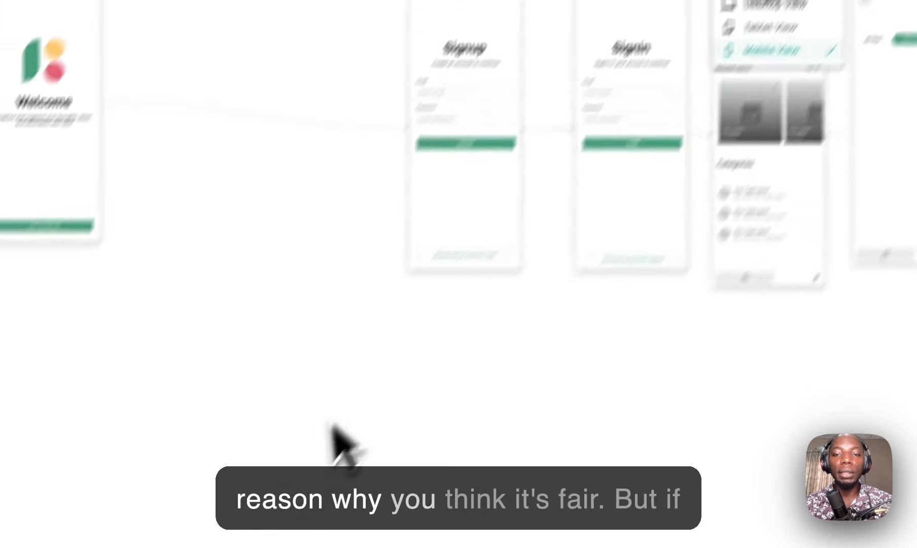
{"action": "left_click", "coordinate": [652, 96]}
{"action": "left_click", "coordinate": [466, 255]}
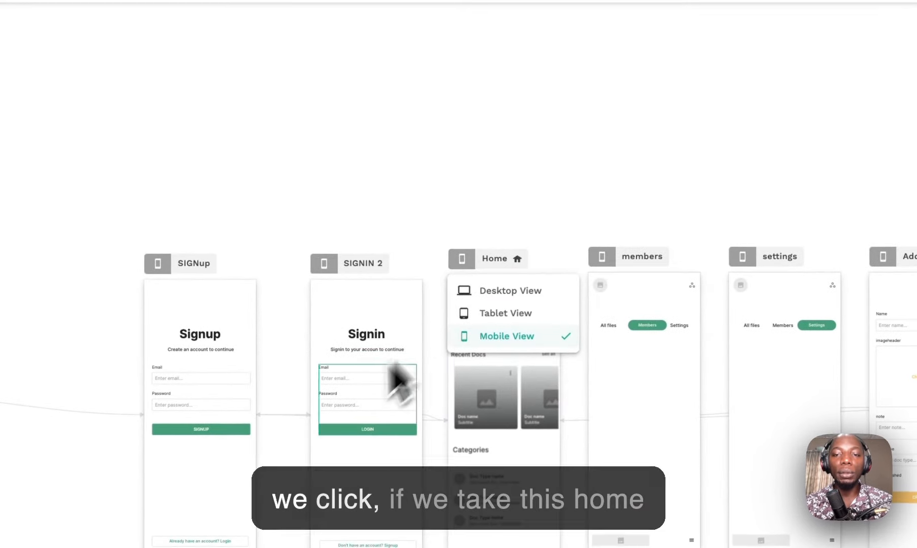
{"action": "left_click", "coordinate": [515, 311]}
{"action": "left_click", "coordinate": [462, 259]}
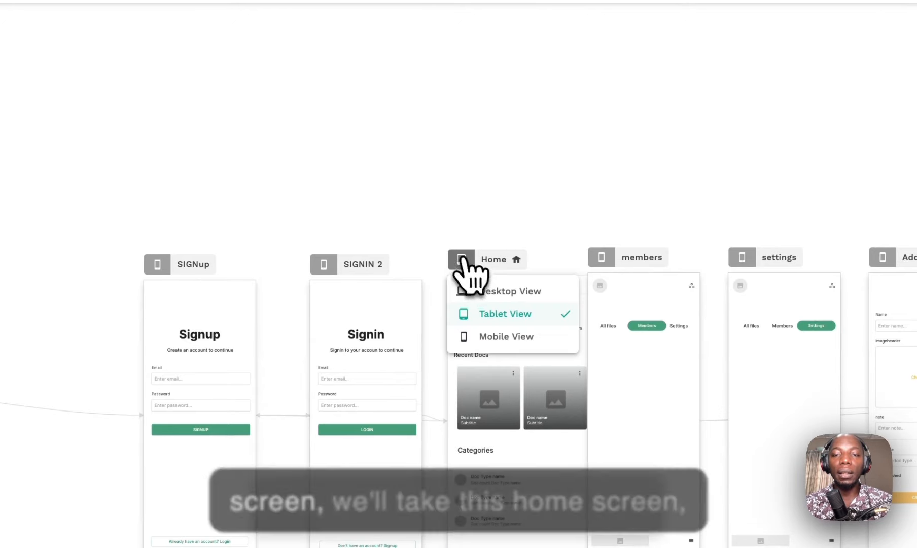
{"action": "left_click", "coordinate": [431, 191]}
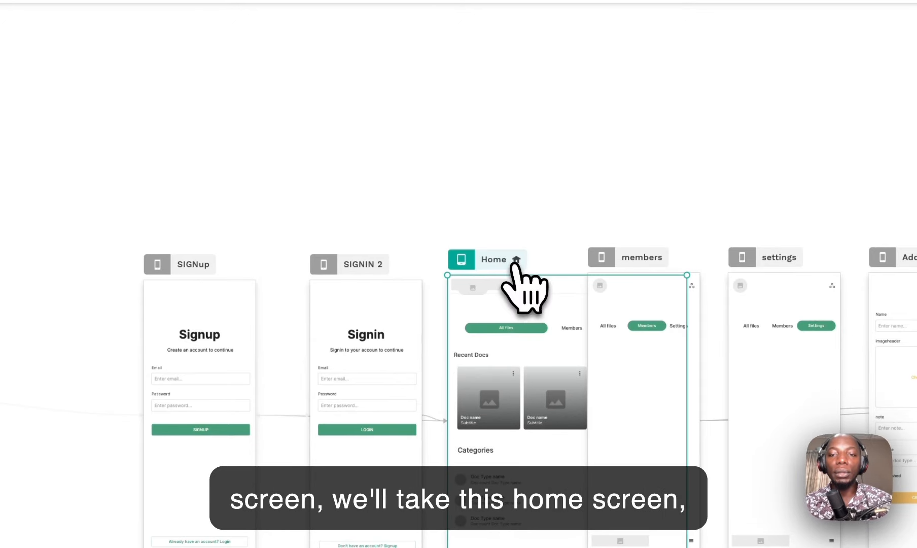
Step: Move the Home screen frame down below the Welcome screen
{"action": "left_click_drag", "start_coordinate": [513, 261], "coordinate": [333, 431]}
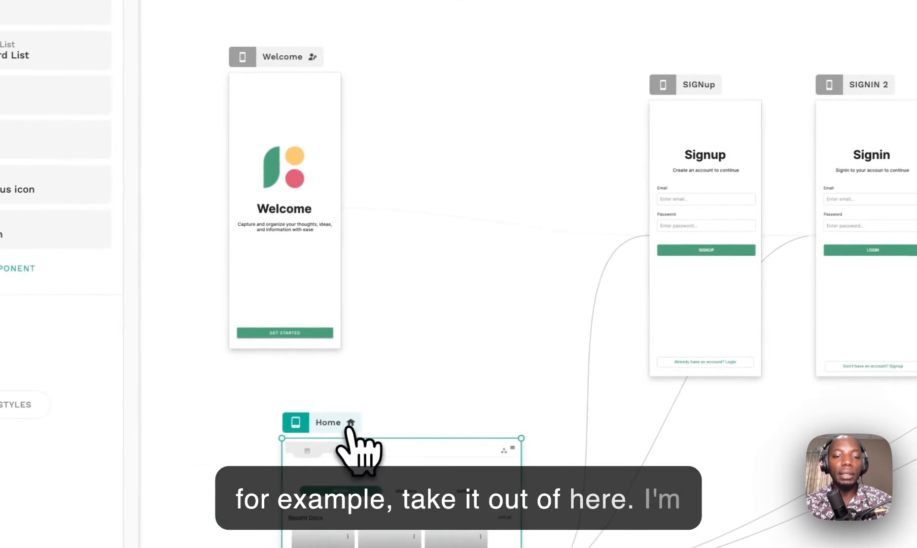
{"action": "scroll", "coordinate": [410, 333], "scroll_direction": "down", "scroll_amount": 5}
{"action": "left_click_drag", "start_coordinate": [316, 196], "coordinate": [321, 256]}
{"action": "scroll", "coordinate": [313, 296], "scroll_direction": "up", "scroll_amount": 3}
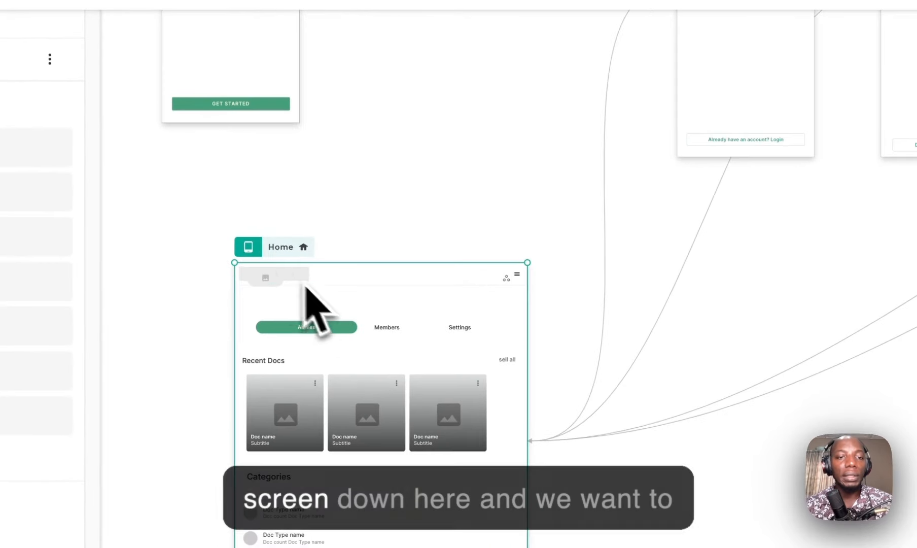
Step: Cycle the Home screen through its mobile, tablet and desktop layouts
{"action": "left_click", "coordinate": [289, 324]}
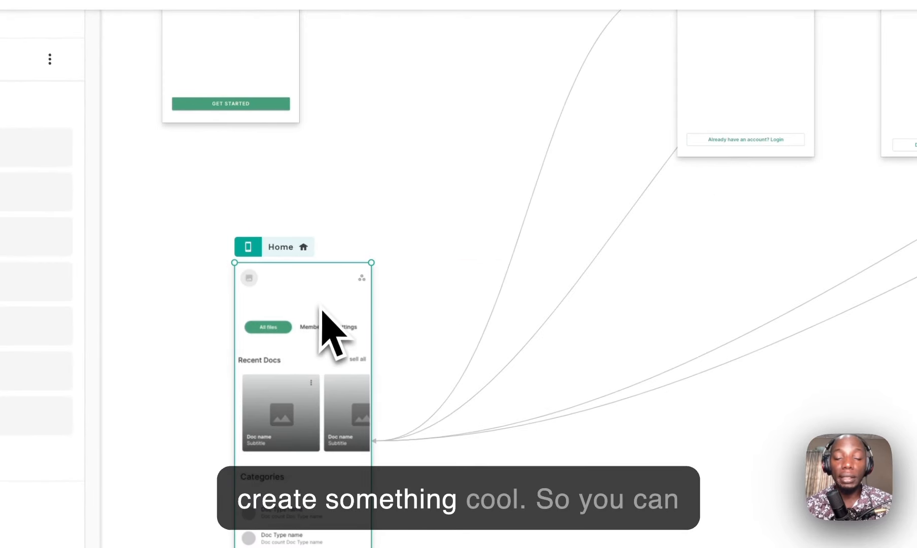
{"action": "left_click", "coordinate": [249, 247]}
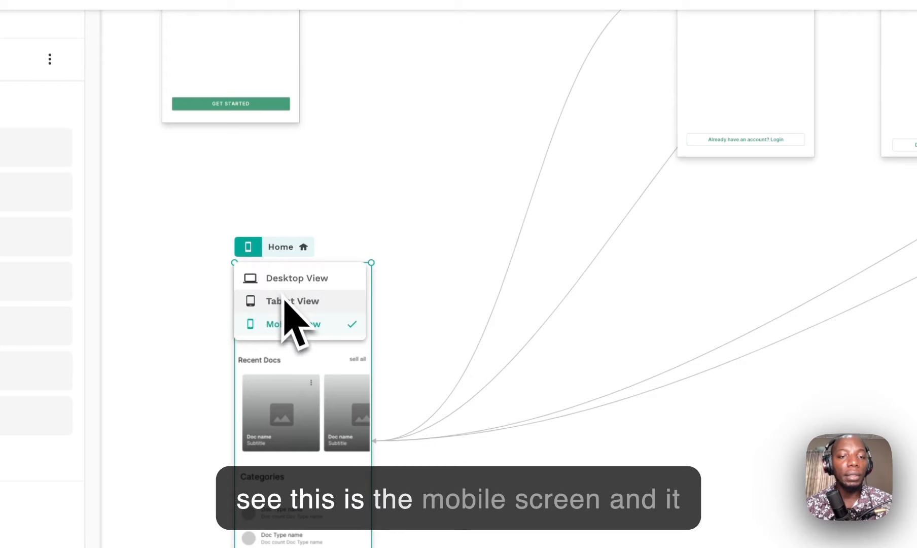
{"action": "left_click", "coordinate": [286, 301]}
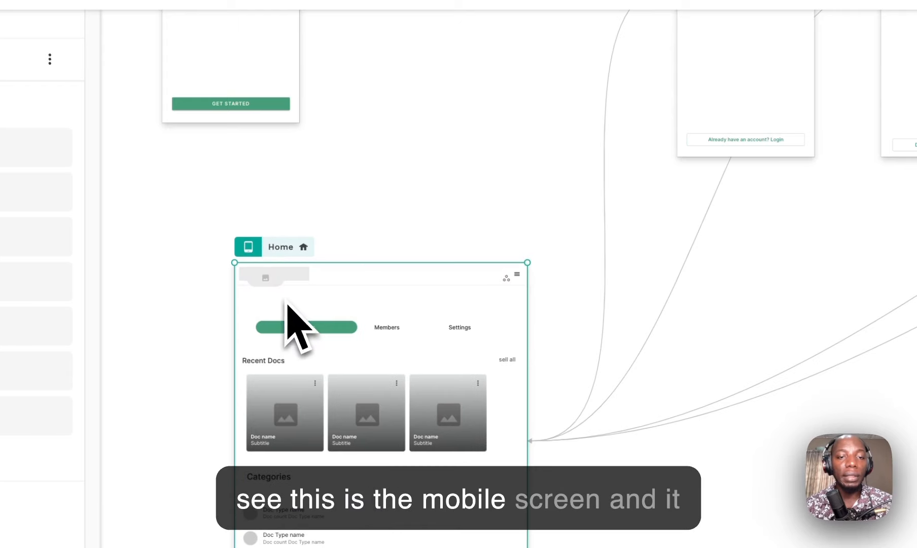
{"action": "left_click", "coordinate": [314, 282]}
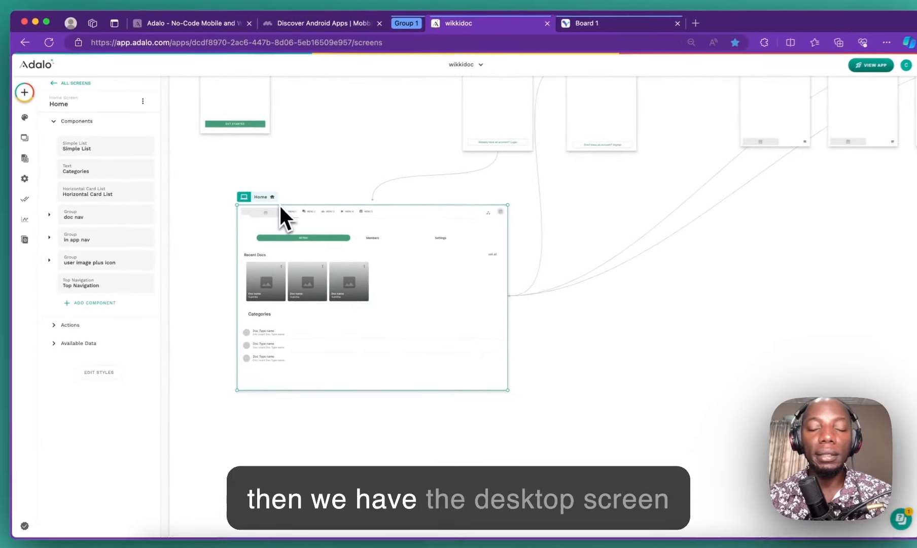
{"action": "scroll", "coordinate": [285, 218], "scroll_direction": "up", "scroll_amount": 3}
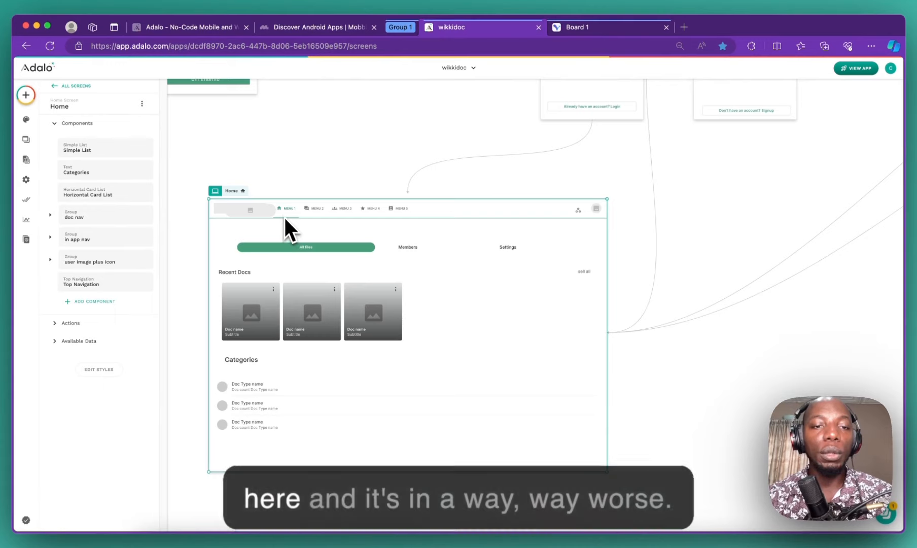
{"action": "scroll", "coordinate": [230, 192], "scroll_direction": "down", "scroll_amount": 3}
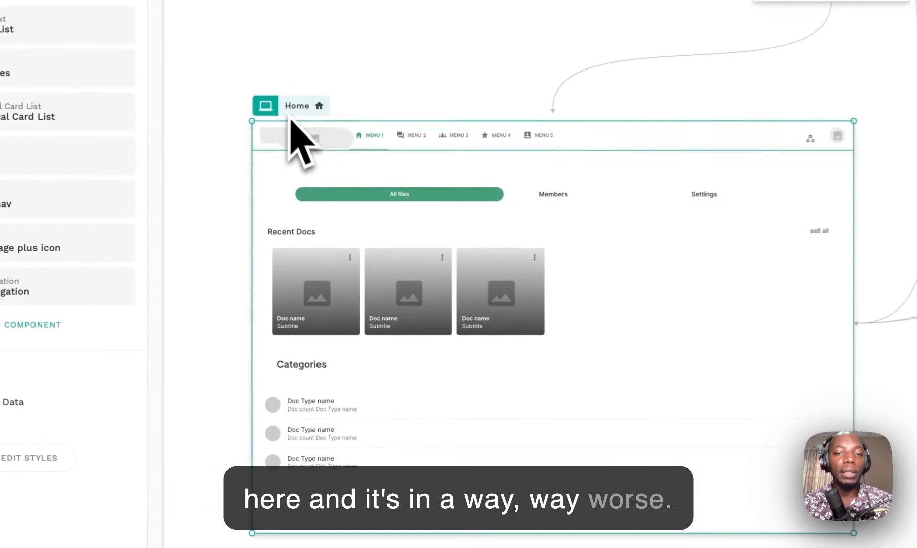
Step: Return Home to tablet view and drag its navigation bar to the bottom centre
{"action": "left_click", "coordinate": [291, 112]}
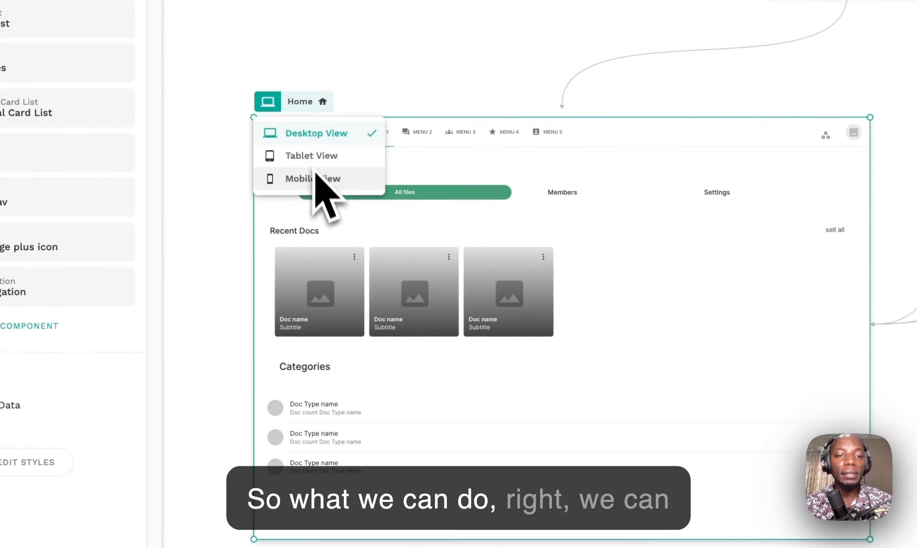
{"action": "left_click", "coordinate": [318, 179]}
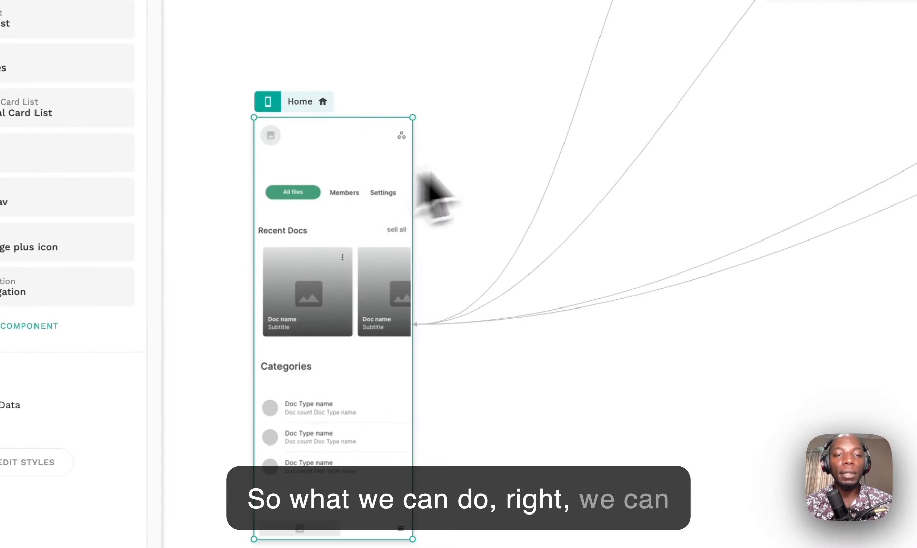
{"action": "left_click", "coordinate": [268, 101]}
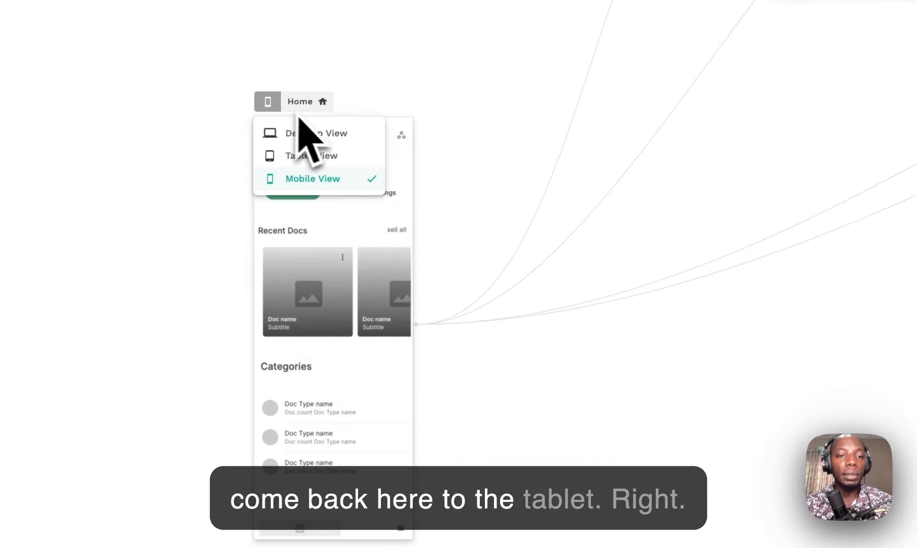
{"action": "left_click", "coordinate": [336, 155]}
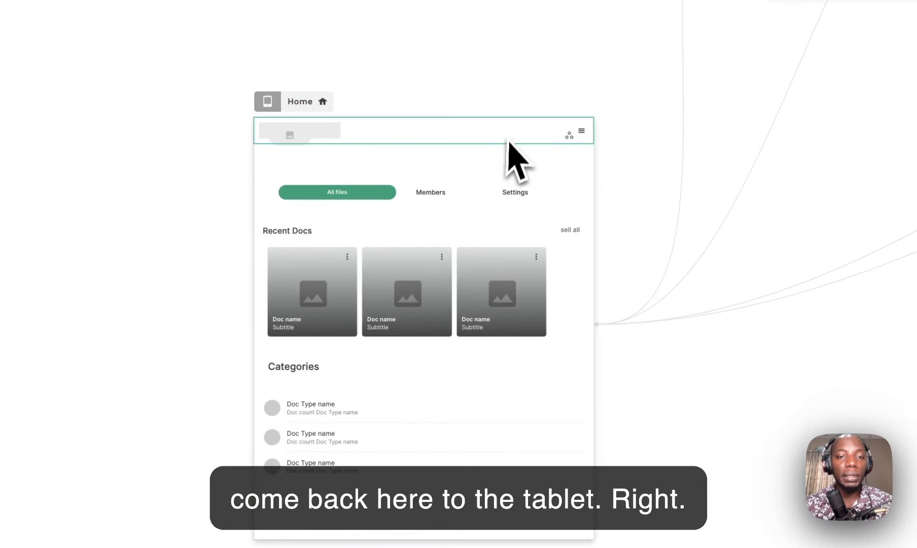
{"action": "left_click_drag", "start_coordinate": [509, 137], "coordinate": [516, 534]}
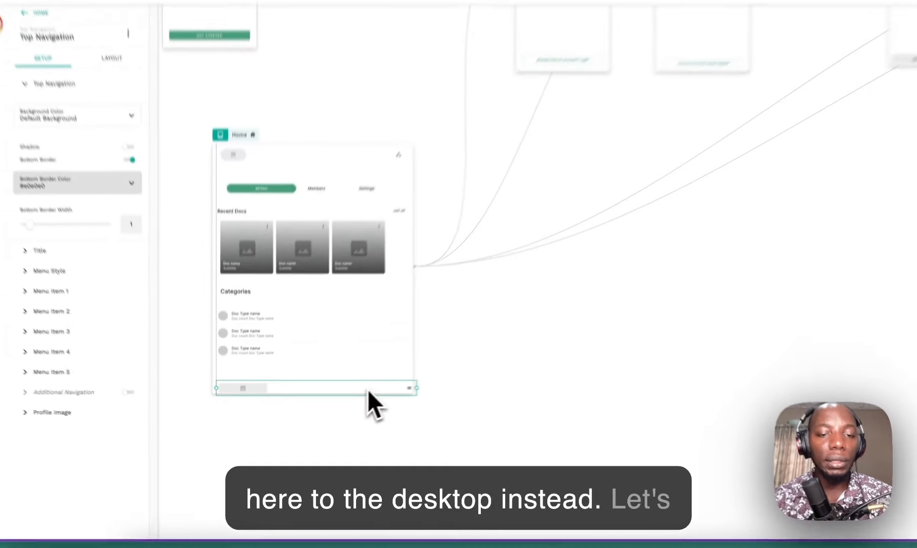
{"action": "left_click_drag", "start_coordinate": [367, 389], "coordinate": [341, 402]}
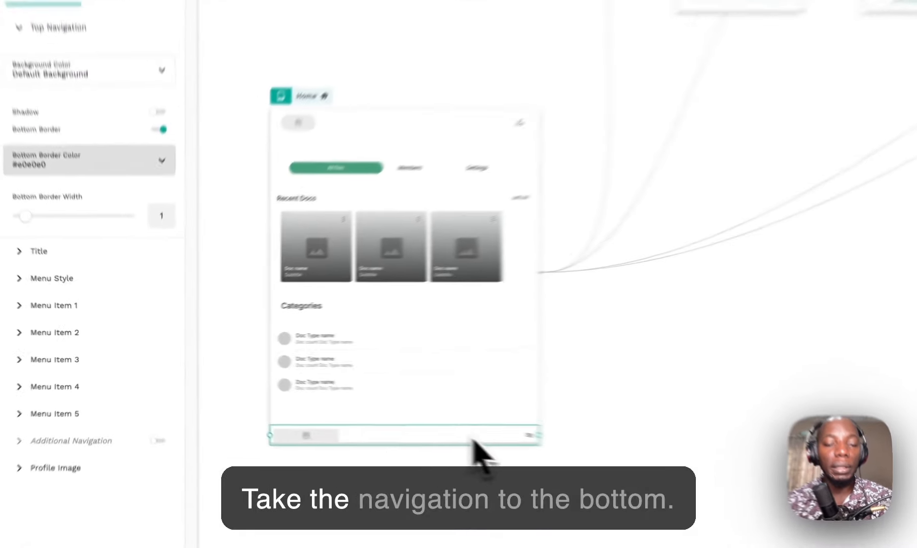
{"action": "left_click", "coordinate": [220, 189]}
{"action": "left_click", "coordinate": [323, 132]}
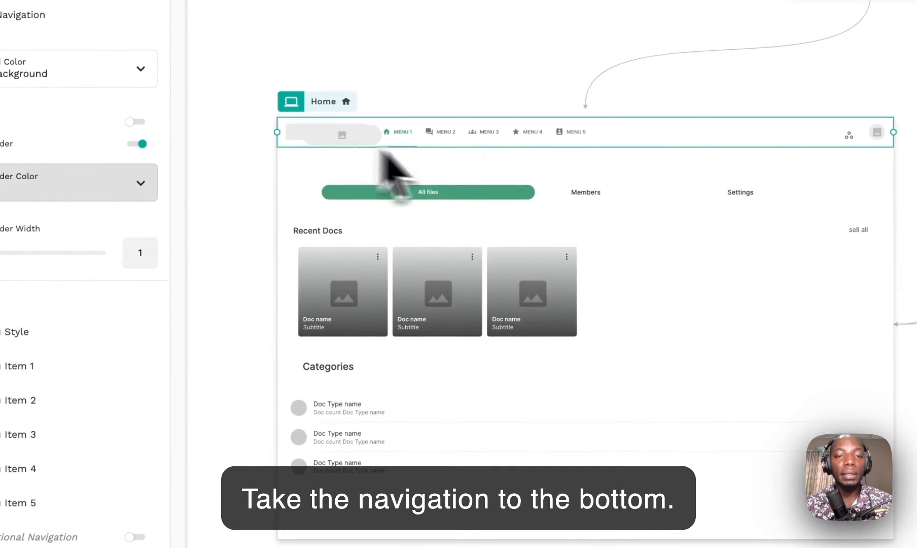
{"action": "left_click_drag", "start_coordinate": [573, 144], "coordinate": [612, 533]}
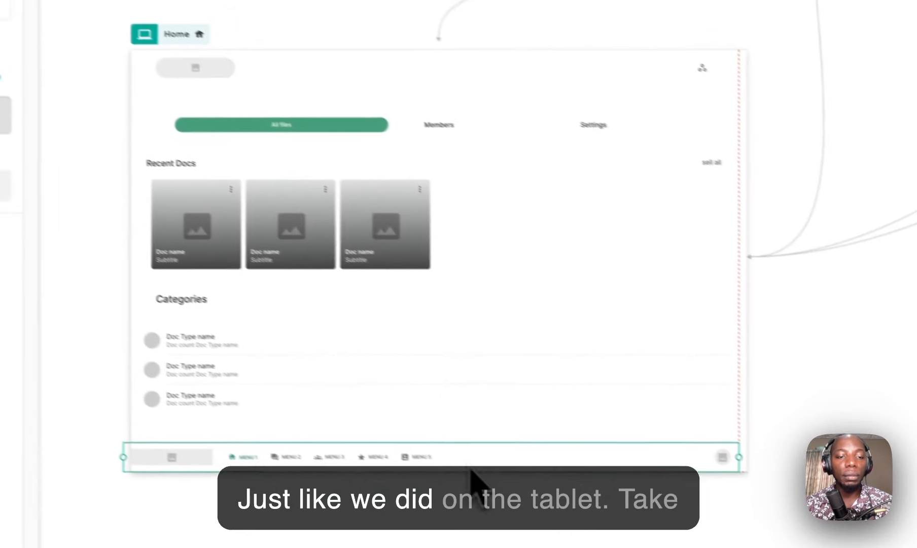
{"action": "left_click_drag", "start_coordinate": [470, 467], "coordinate": [471, 473]}
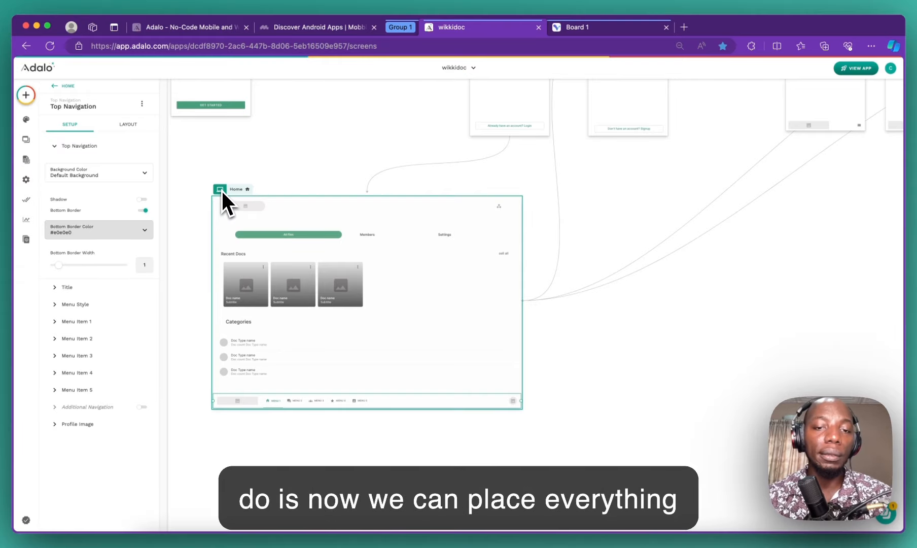
{"action": "left_click", "coordinate": [408, 282]}
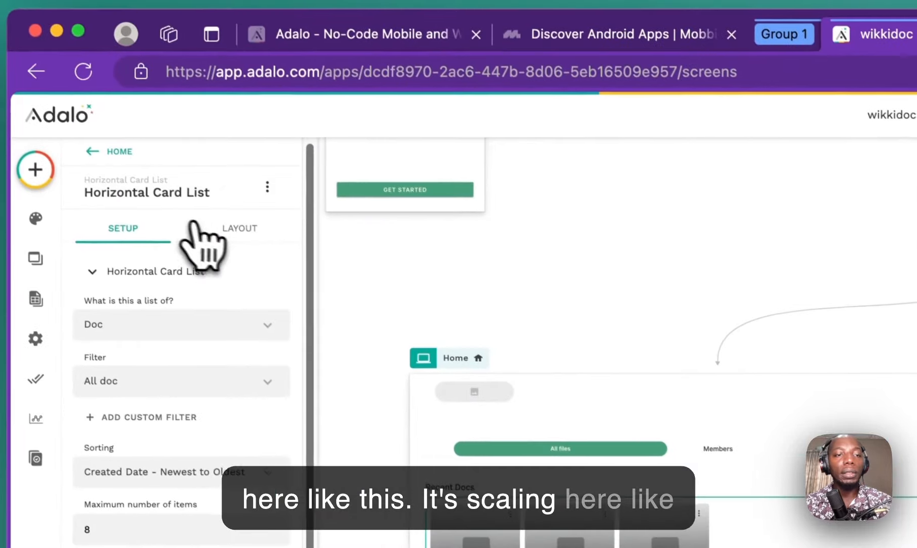
Step: Inspect the Recent Docs card list's layout settings while switching Home between tablet and mobile
{"action": "left_click", "coordinate": [192, 173]}
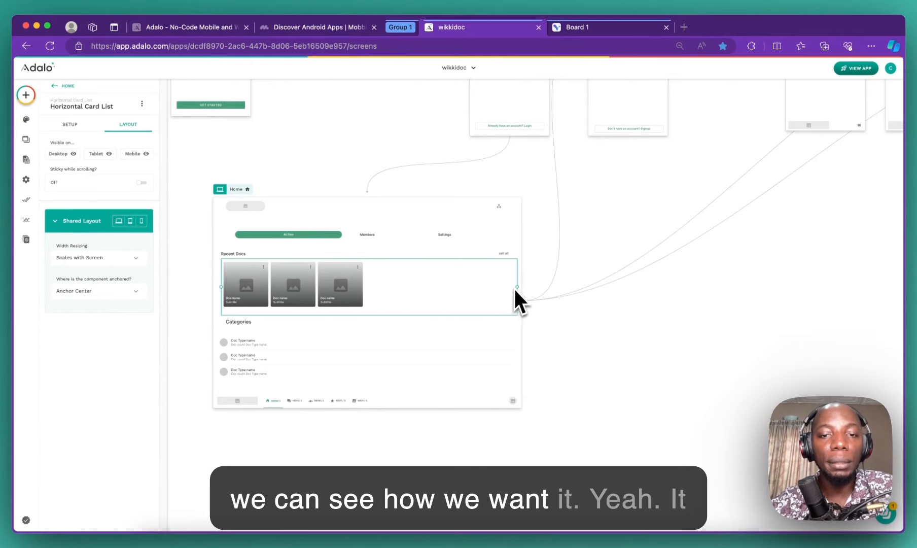
{"action": "left_click", "coordinate": [239, 189]}
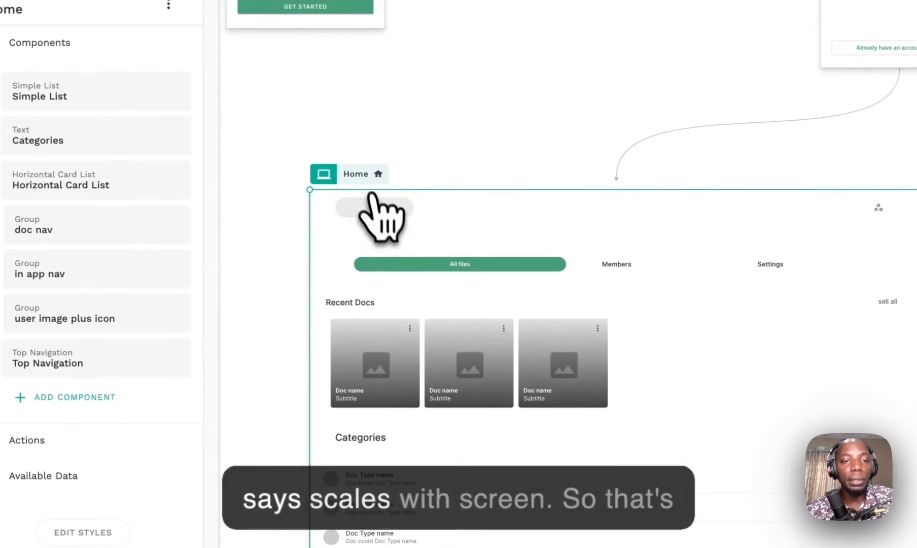
{"action": "left_click", "coordinate": [219, 189]}
{"action": "left_click", "coordinate": [369, 228]}
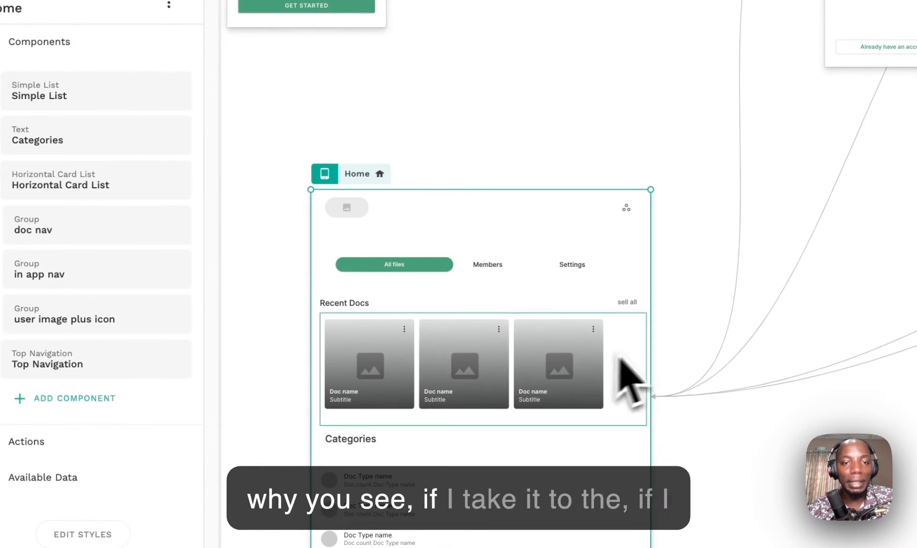
{"action": "left_click", "coordinate": [324, 174]}
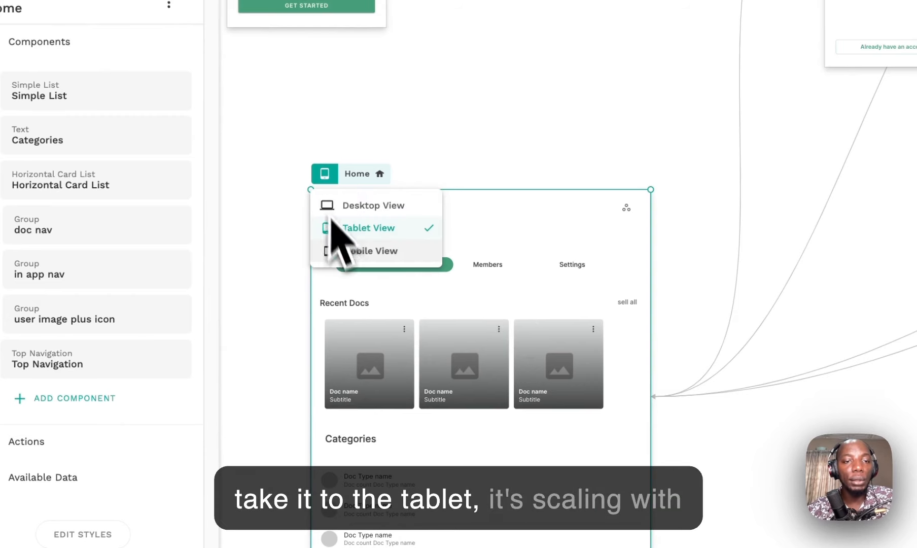
{"action": "left_click", "coordinate": [361, 248]}
{"action": "left_click", "coordinate": [325, 175]}
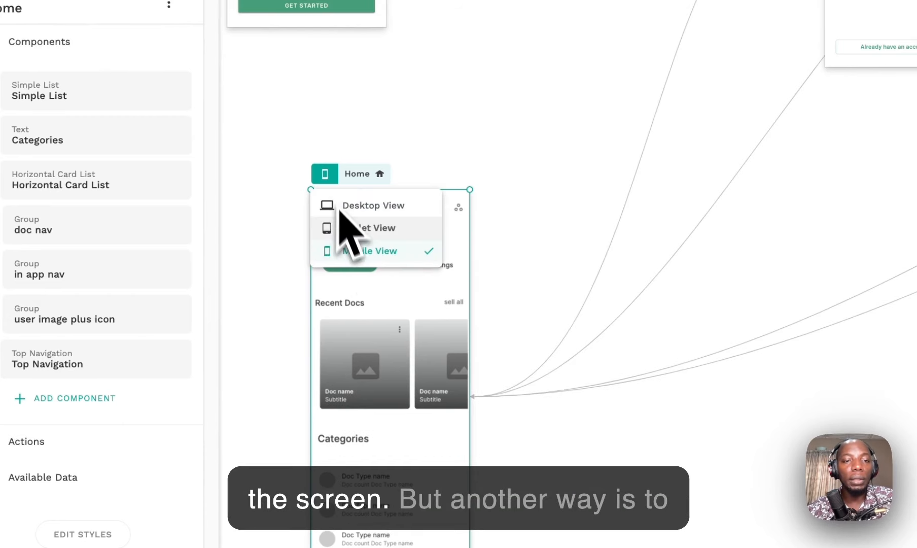
{"action": "left_click", "coordinate": [355, 227]}
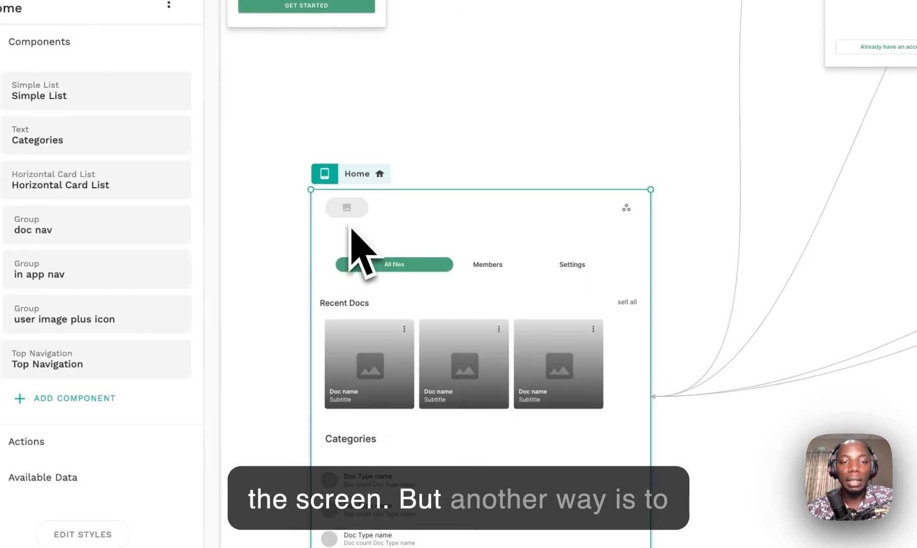
{"action": "left_click", "coordinate": [590, 376]}
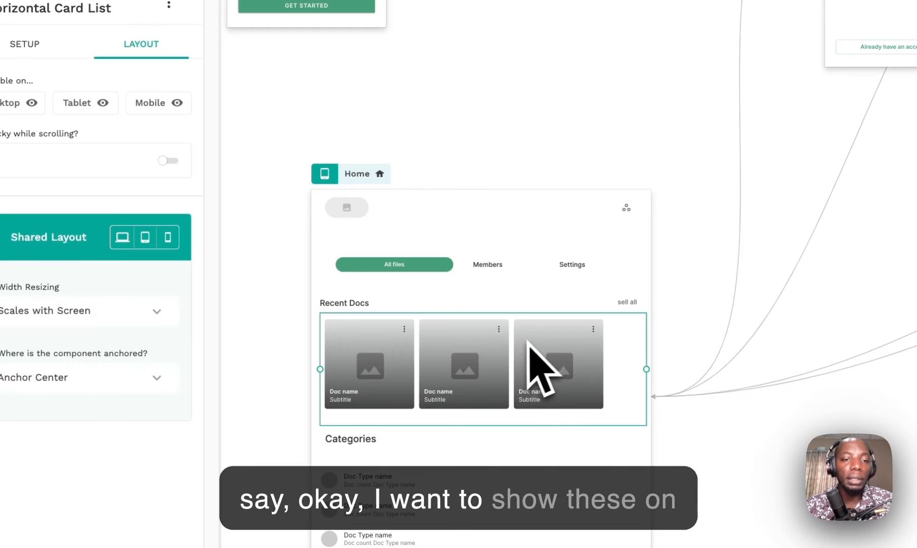
{"action": "left_click", "coordinate": [606, 300]}
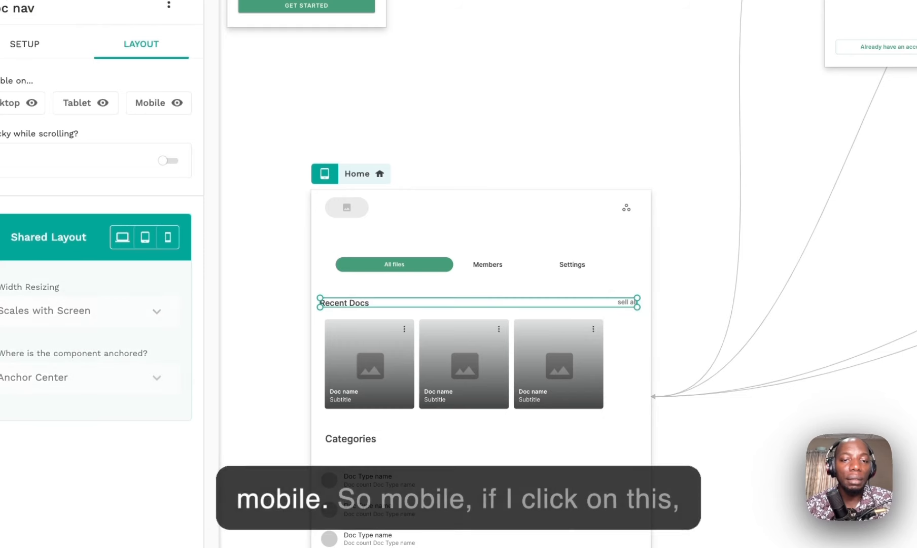
{"action": "left_click", "coordinate": [626, 345]}
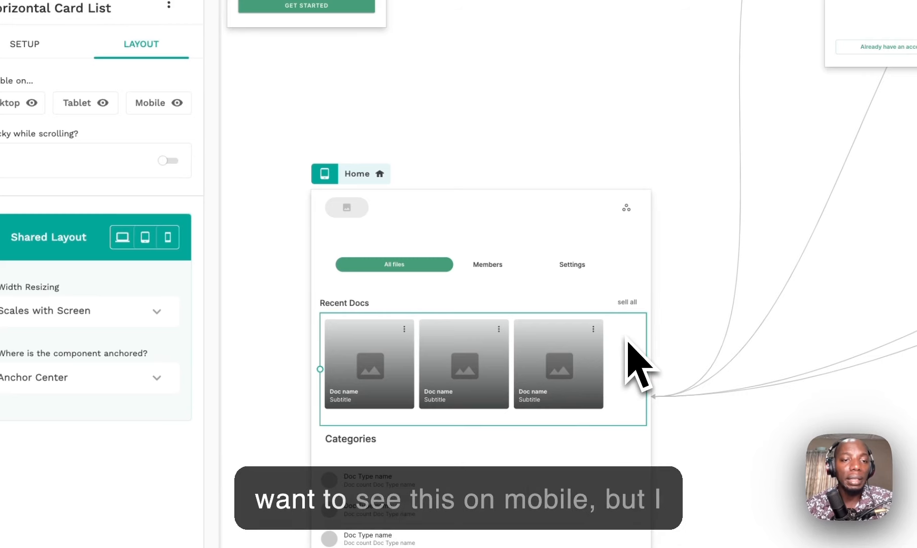
{"action": "left_click", "coordinate": [351, 184]}
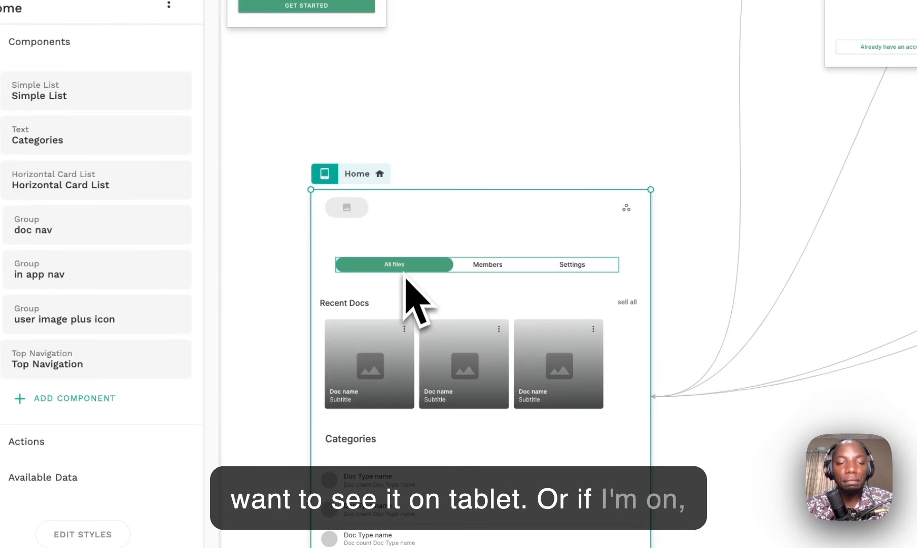
Step: In desktop view, hide the Recent Docs card list on tablet and desktop
{"action": "left_click", "coordinate": [330, 179]}
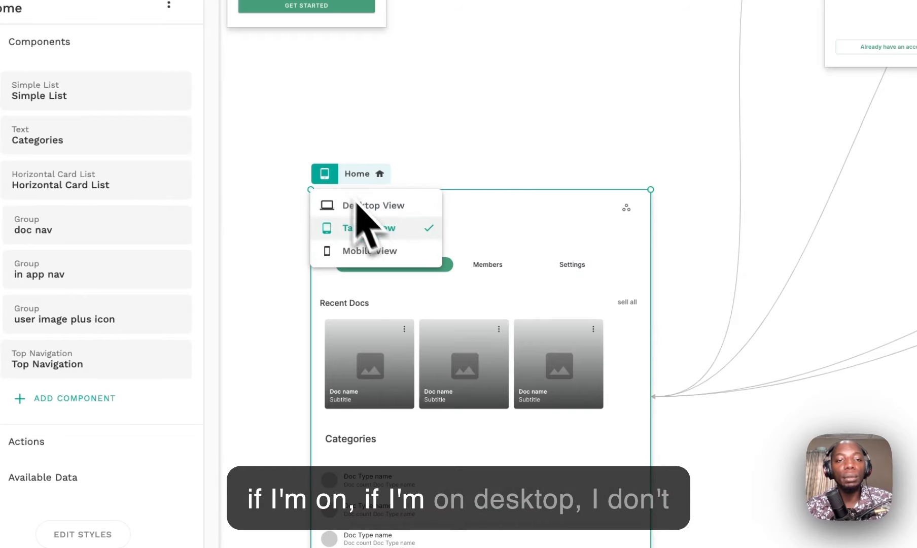
{"action": "left_click", "coordinate": [391, 206]}
{"action": "left_click", "coordinate": [715, 401]}
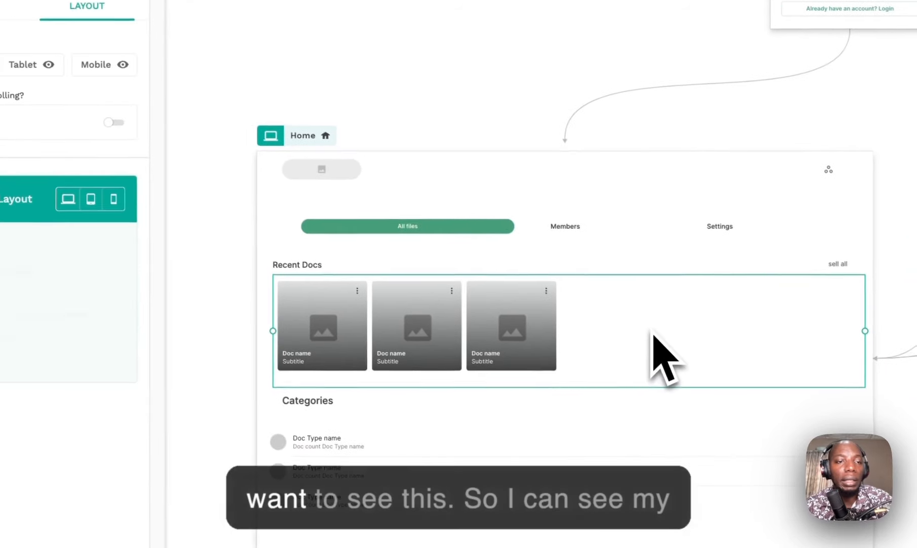
{"action": "left_click", "coordinate": [48, 64]}
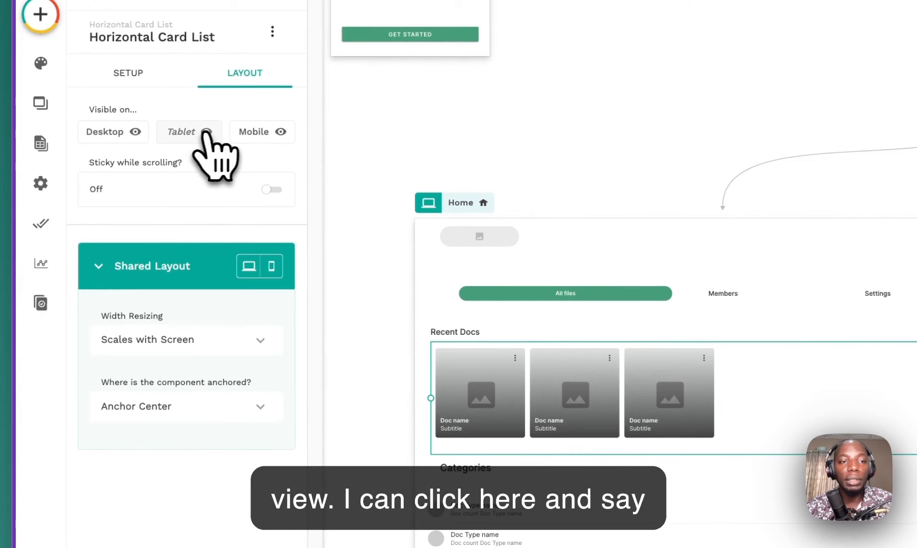
{"action": "left_click", "coordinate": [135, 132]}
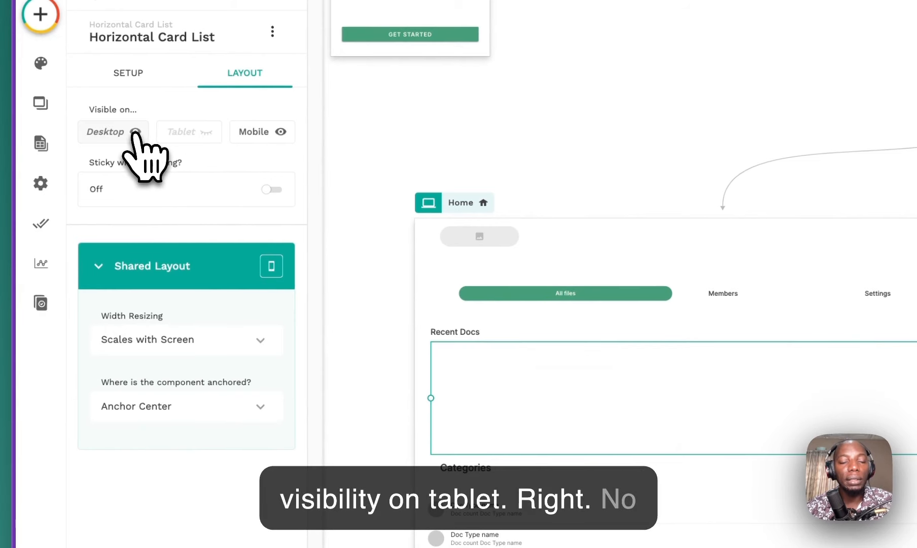
Step: Check Home in mobile, tablet and desktop views with the card list hidden, ending on mobile
{"action": "left_click", "coordinate": [502, 221]}
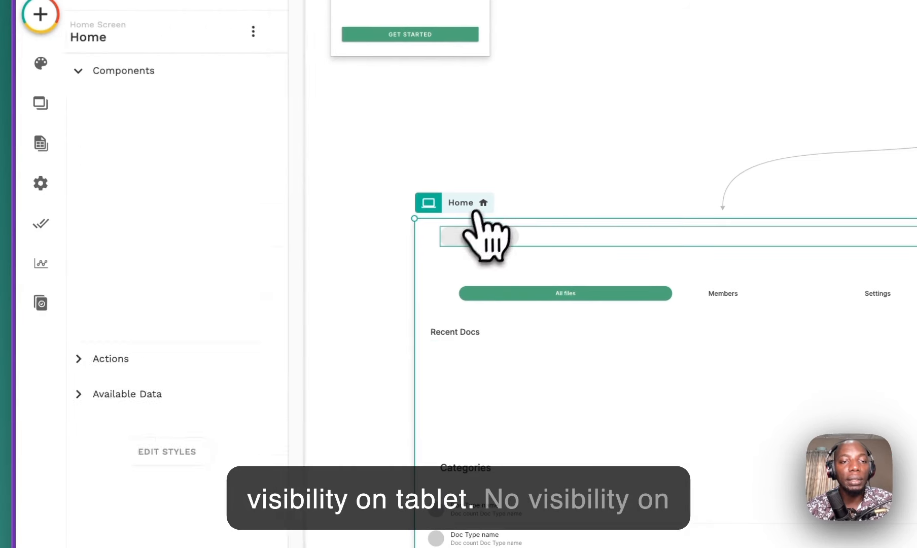
{"action": "left_click", "coordinate": [428, 203]}
{"action": "left_click", "coordinate": [462, 278]}
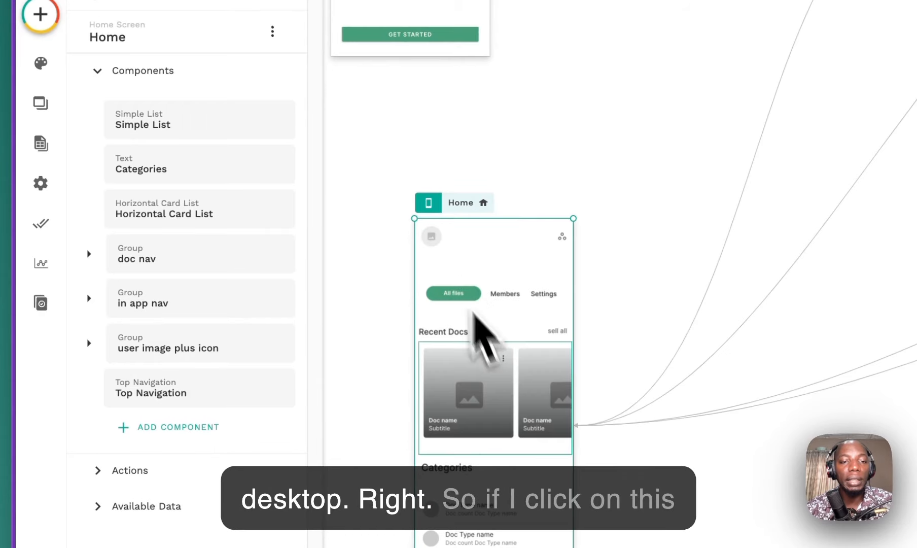
{"action": "left_click", "coordinate": [355, 157]}
{"action": "left_click", "coordinate": [390, 212]}
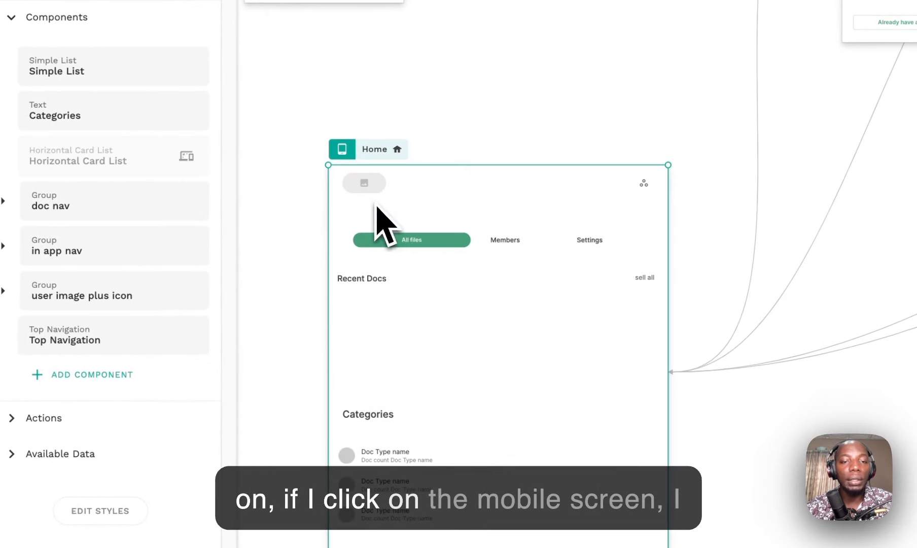
{"action": "left_click", "coordinate": [356, 155]}
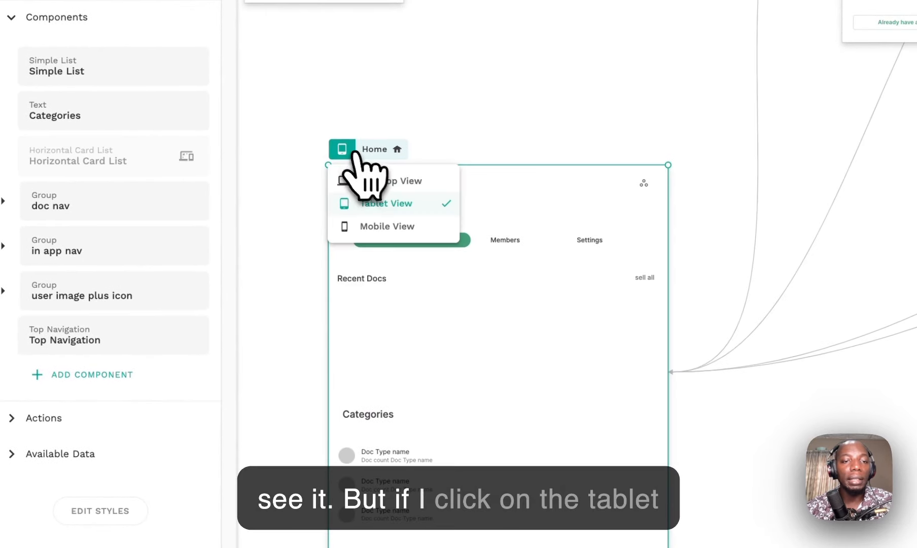
{"action": "left_click", "coordinate": [389, 181]}
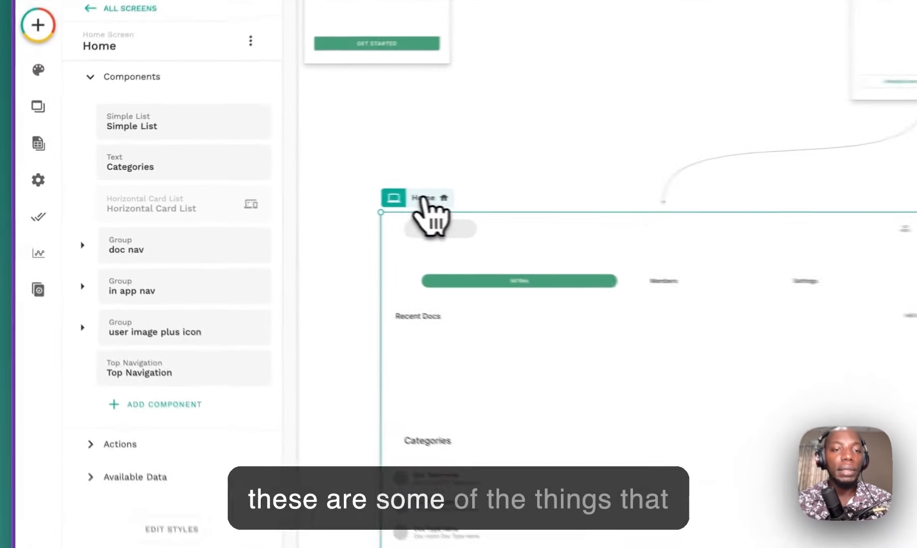
{"action": "left_click", "coordinate": [220, 190]}
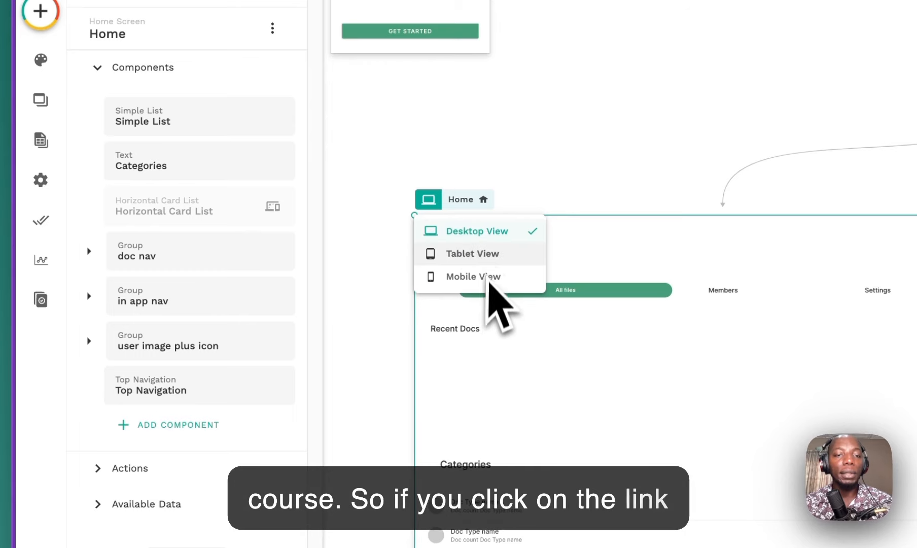
{"action": "left_click", "coordinate": [510, 231]}
{"action": "left_click", "coordinate": [429, 199]}
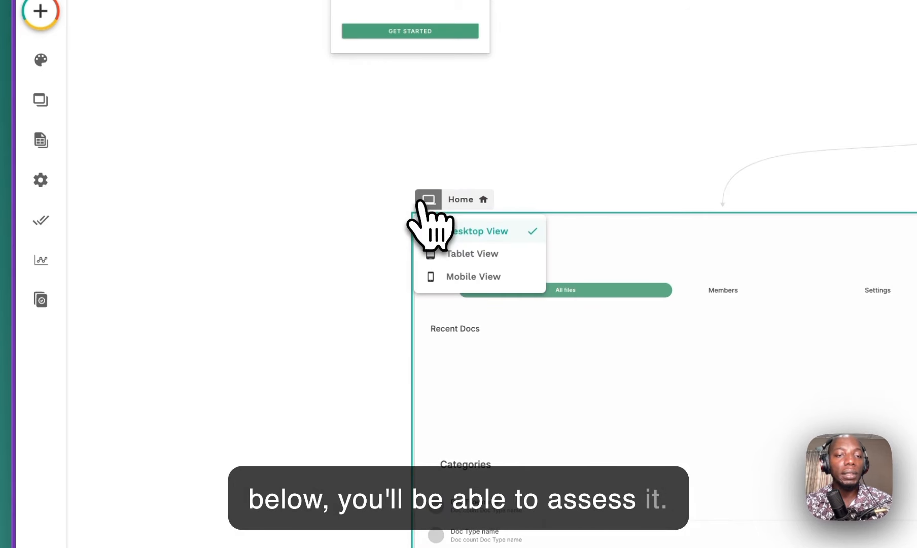
{"action": "left_click", "coordinate": [469, 275]}
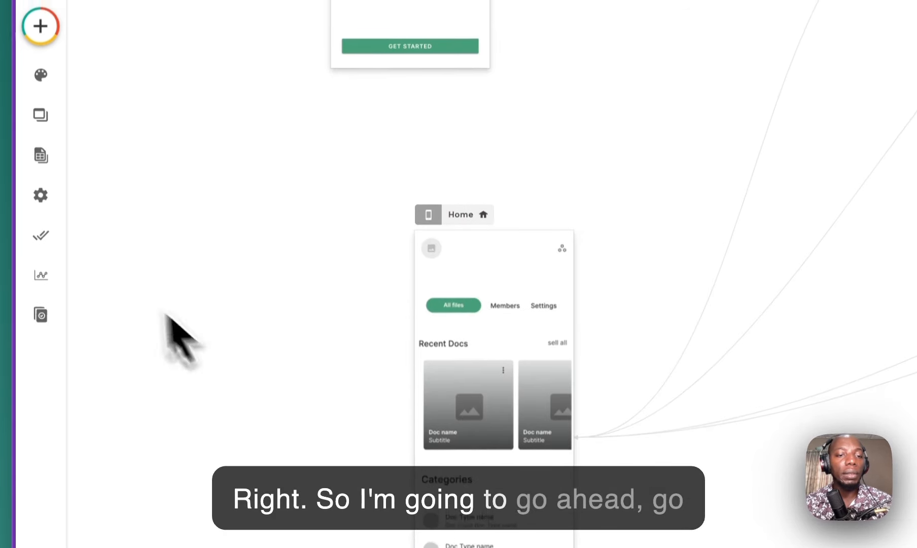
Step: Make the Recent Docs card list visible on tablet and desktop again
{"action": "left_click", "coordinate": [522, 353]}
{"action": "left_click", "coordinate": [219, 363]}
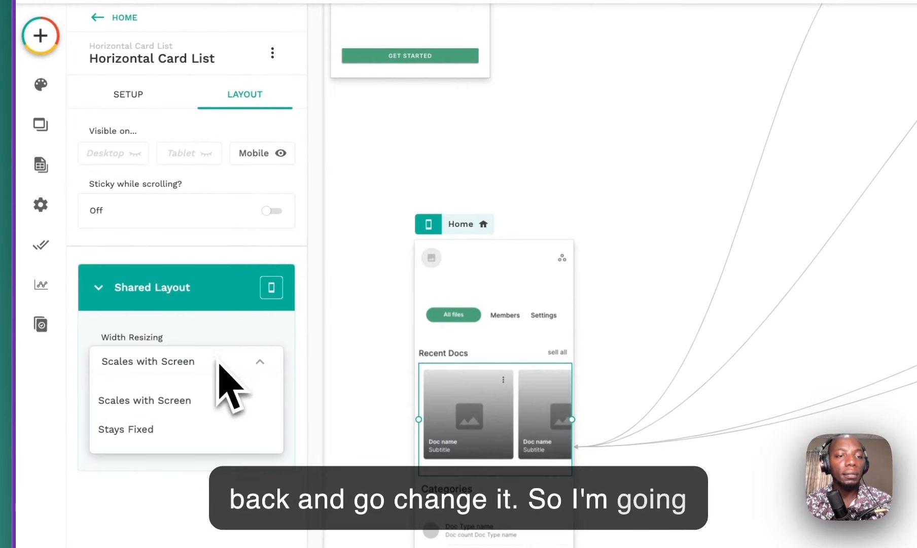
{"action": "left_click", "coordinate": [206, 155]}
{"action": "left_click", "coordinate": [143, 159]}
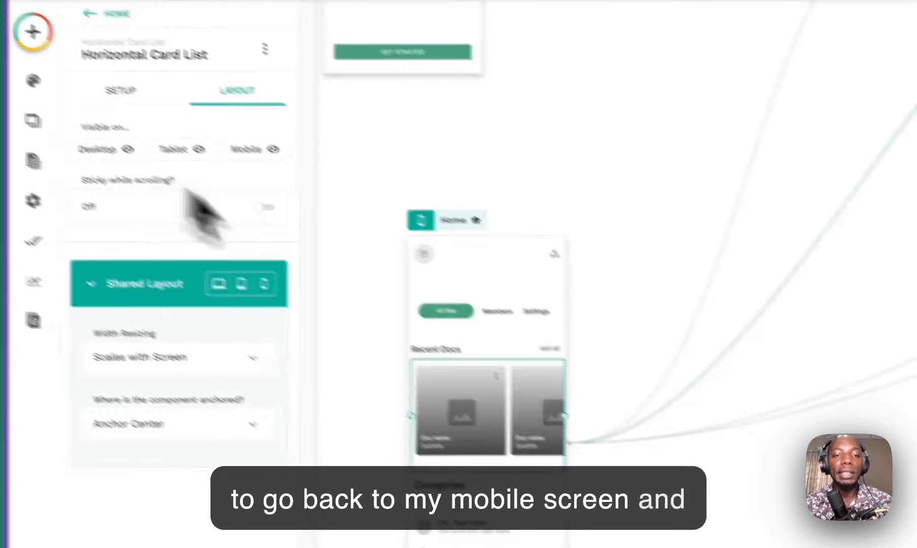
{"action": "left_click", "coordinate": [696, 389]}
{"action": "scroll", "coordinate": [526, 280], "scroll_direction": "up", "scroll_amount": 5}
{"action": "scroll", "coordinate": [526, 280], "scroll_direction": "down", "scroll_amount": 10}
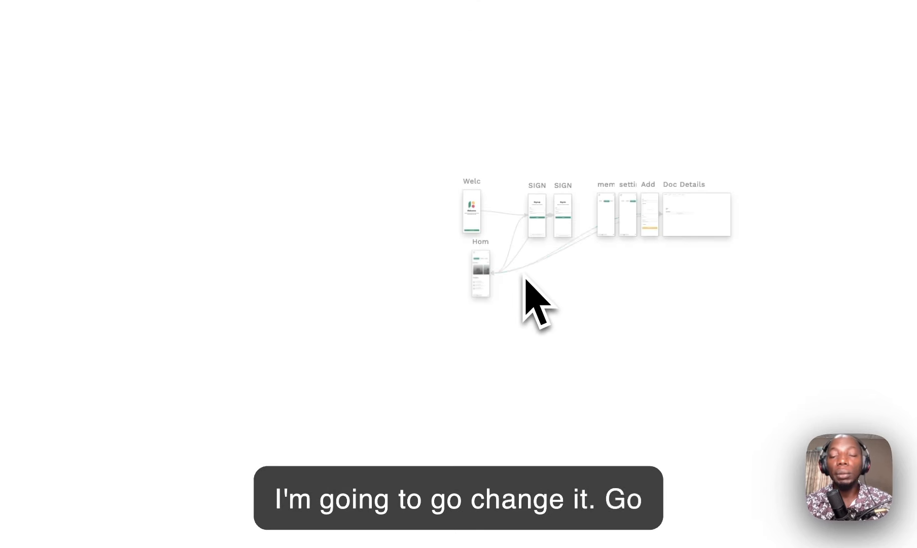
{"action": "scroll", "coordinate": [603, 253], "scroll_direction": "up", "scroll_amount": 5}
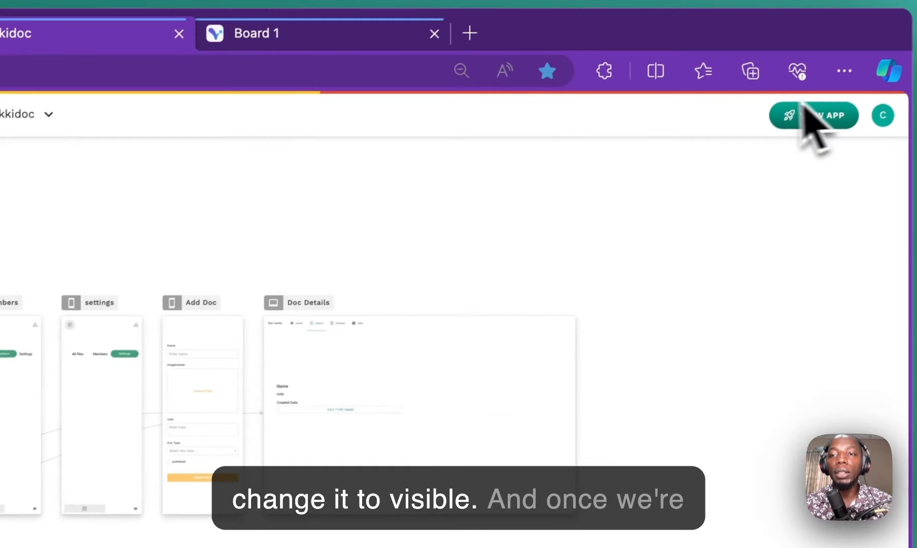
Step: Launch the wikkidoc Staging Preview from the VIEW APP menu
{"action": "left_click", "coordinate": [872, 51]}
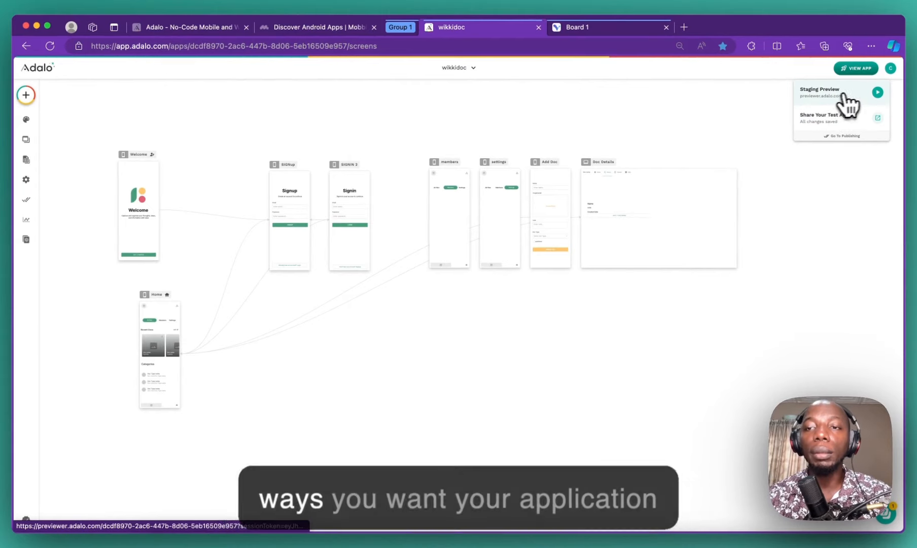
{"action": "left_click", "coordinate": [878, 91]}
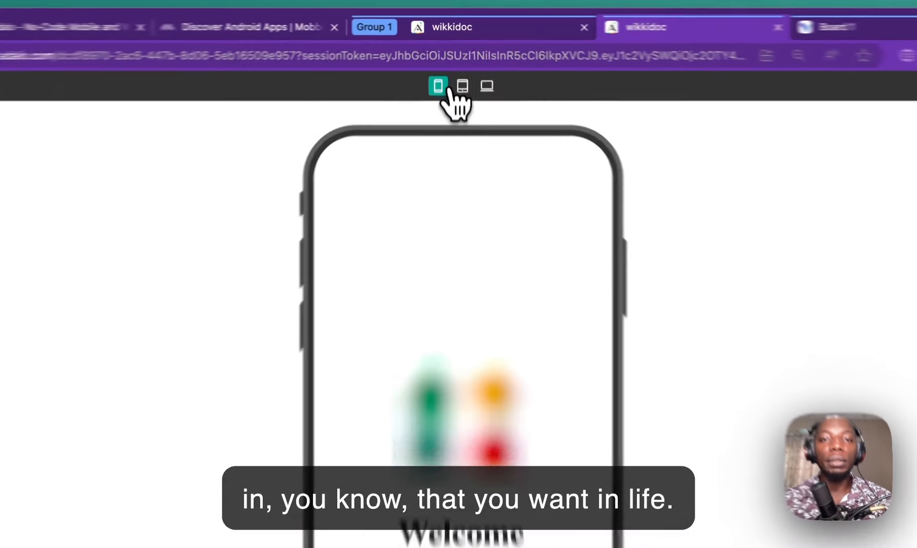
Step: Try the preview at tablet, desktop and phone sizes, ending on phone
{"action": "left_click", "coordinate": [458, 66]}
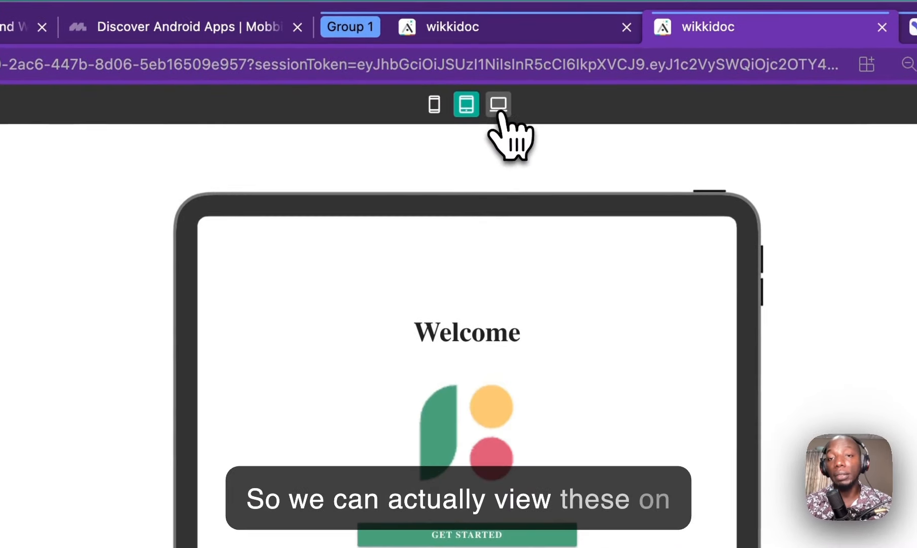
{"action": "left_click", "coordinate": [500, 106]}
{"action": "left_click", "coordinate": [466, 104]}
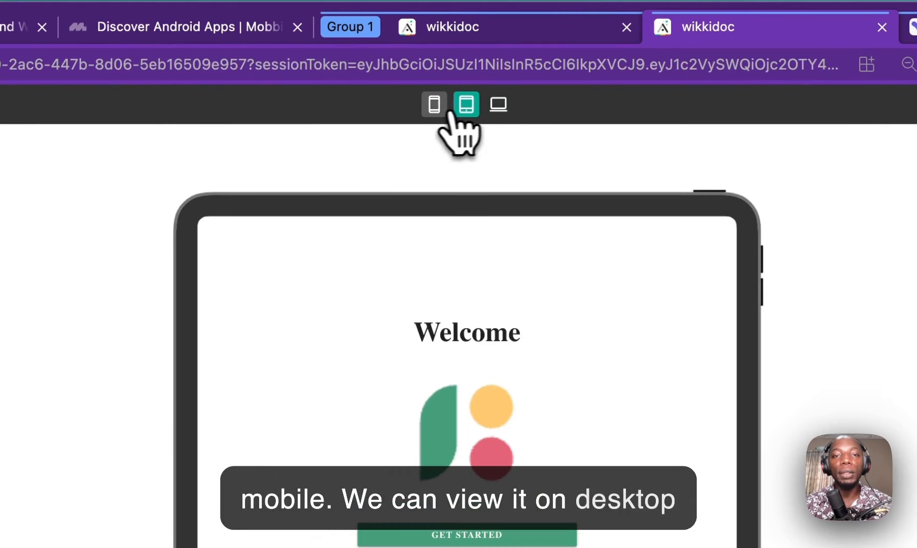
{"action": "left_click", "coordinate": [434, 104]}
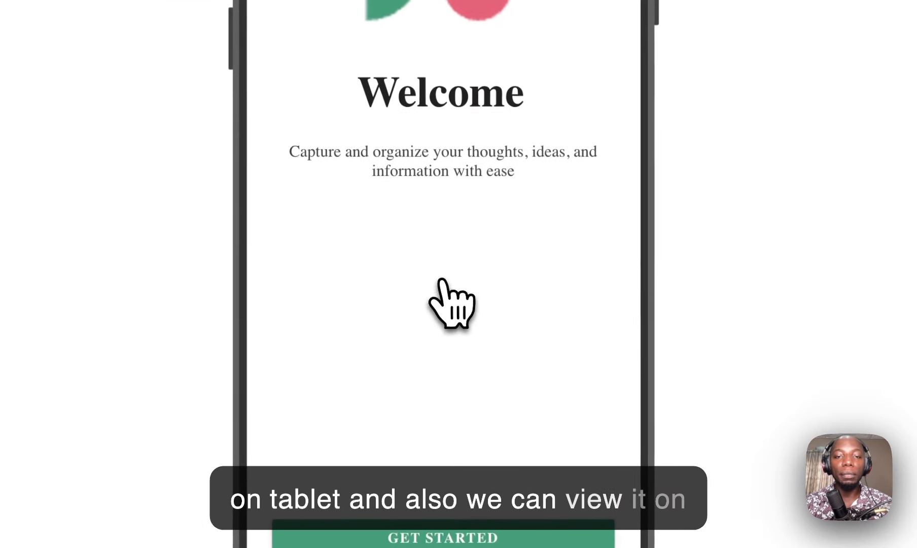
Step: Sign up a test account with an email address and password
{"action": "left_click", "coordinate": [495, 463]}
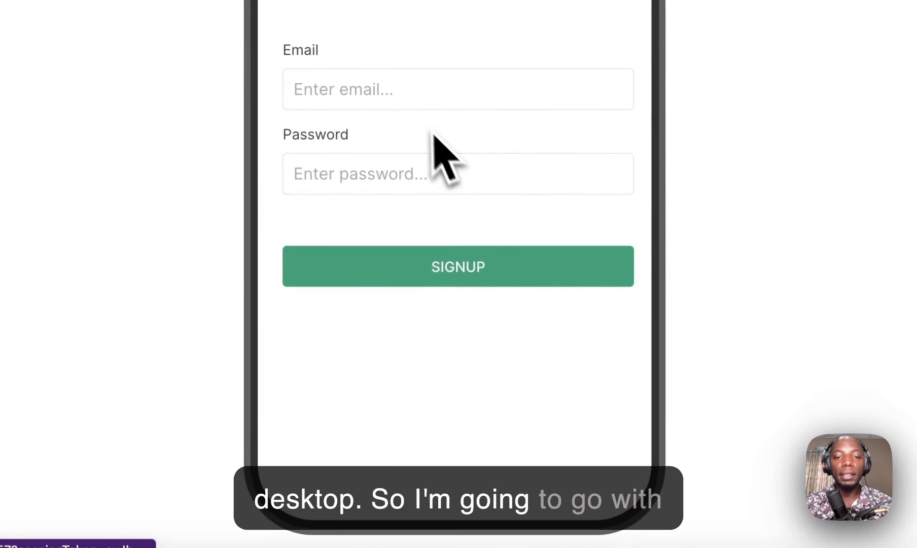
{"action": "left_click", "coordinate": [412, 91]}
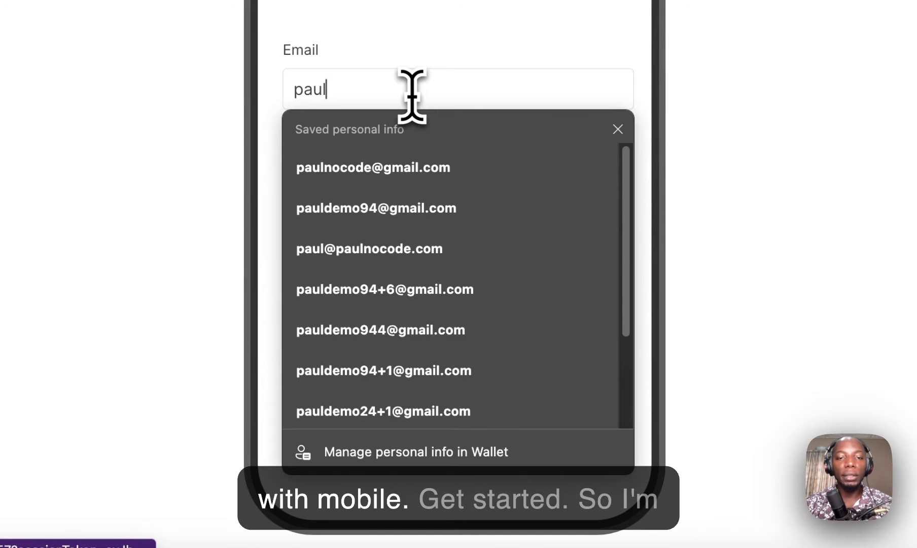
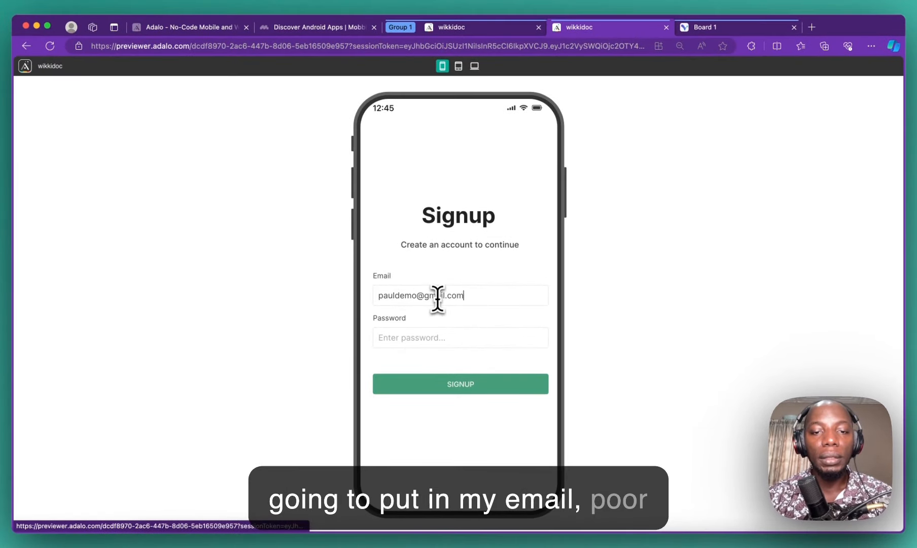
{"action": "type", "text": "••"}
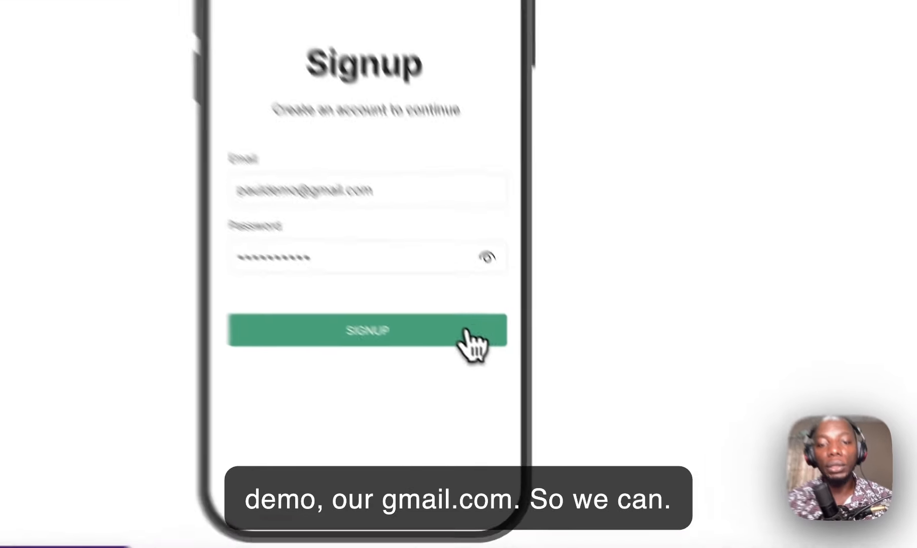
{"action": "left_click", "coordinate": [523, 384]}
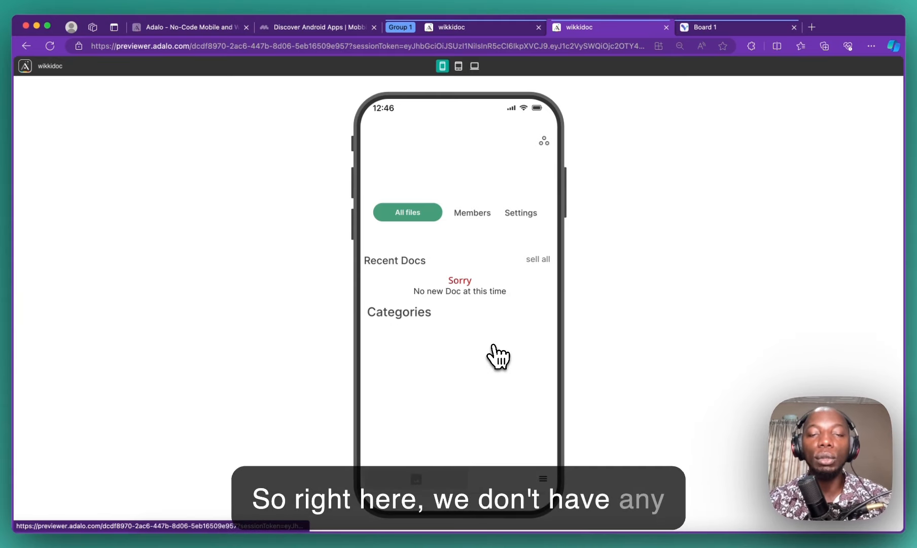
Step: Open the Doc Type collection and start a new record named Music
{"action": "left_click", "coordinate": [480, 29]}
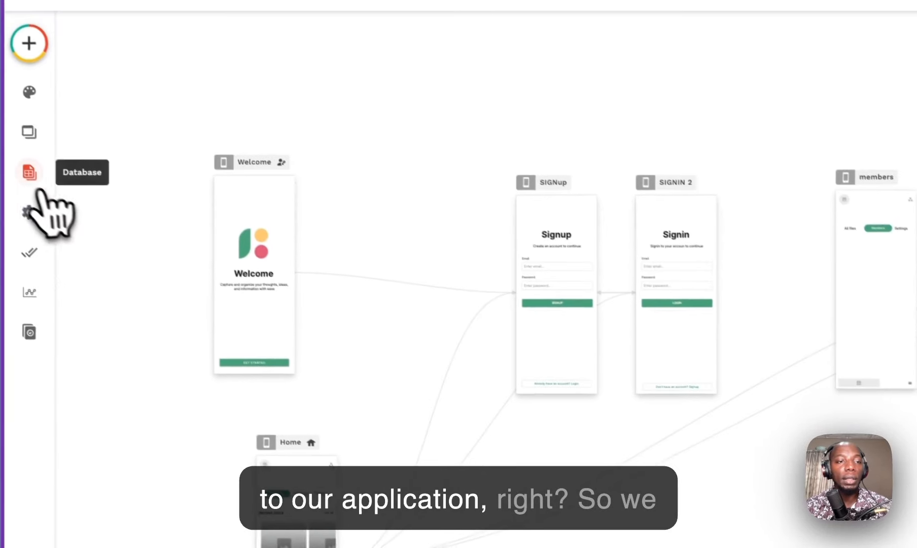
{"action": "left_click", "coordinate": [31, 176]}
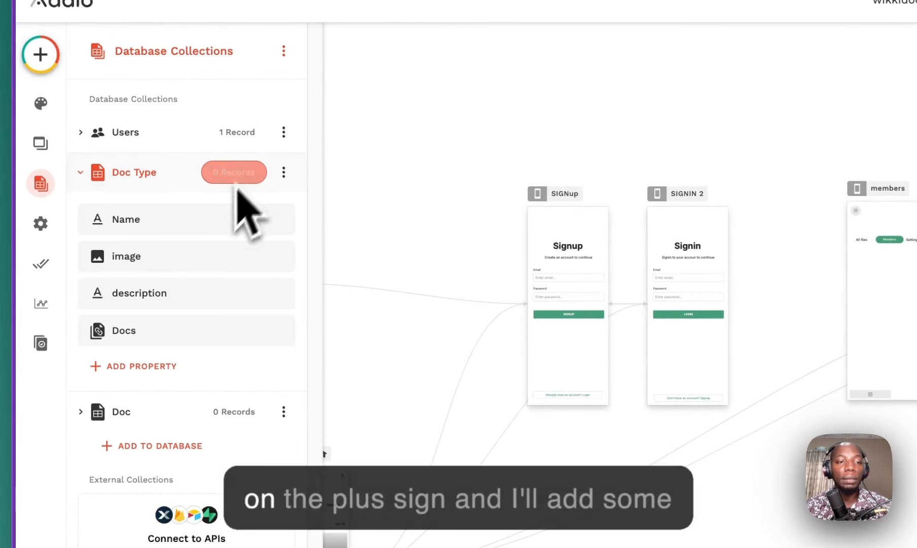
{"action": "left_click", "coordinate": [234, 173]}
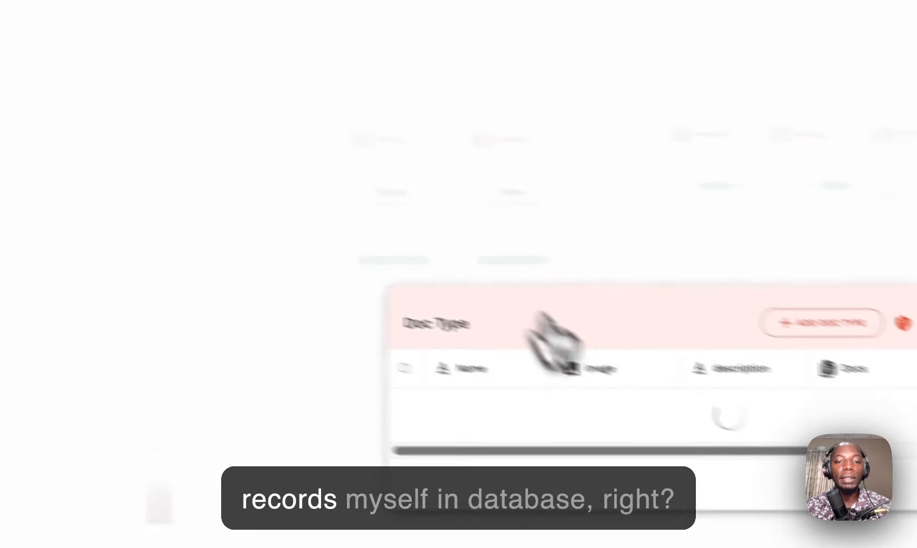
{"action": "left_click", "coordinate": [675, 304]}
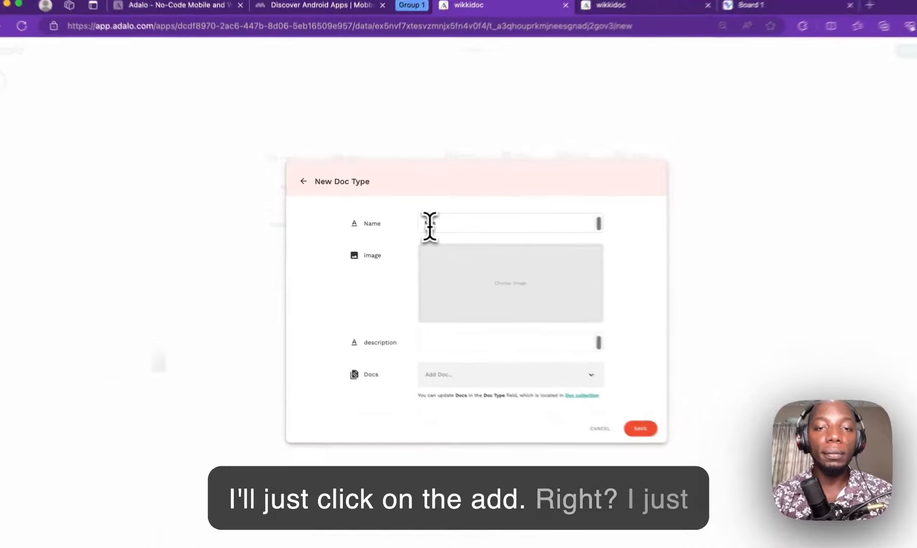
{"action": "left_click", "coordinate": [418, 226]}
{"action": "type", "text": "Music"}
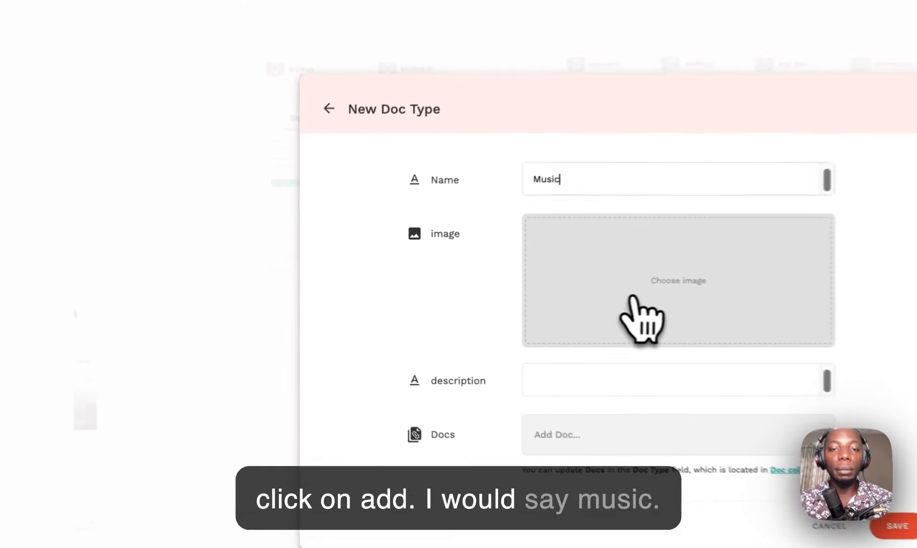
Step: Attach an image and a Lorem ipsum description to Music, then save it
{"action": "left_click", "coordinate": [632, 297]}
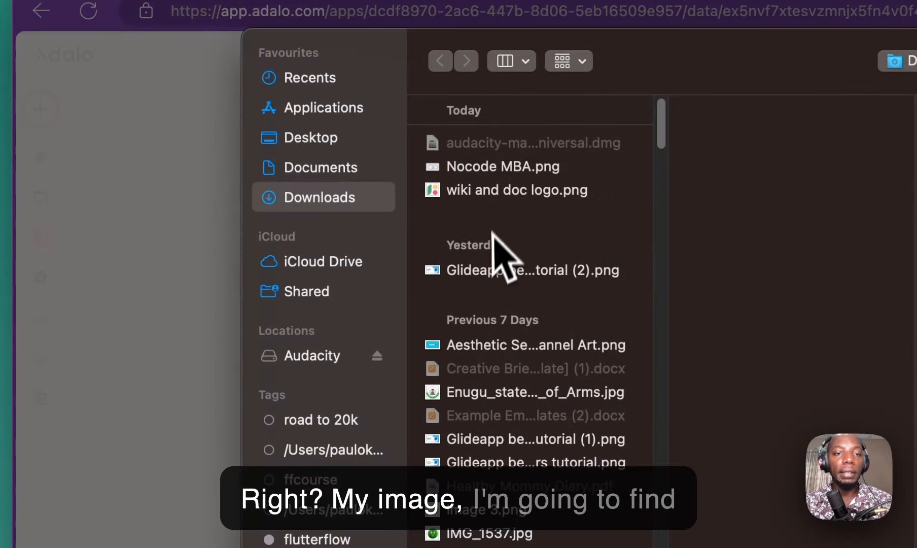
{"action": "left_click", "coordinate": [514, 191]}
{"action": "key", "text": "Down"}
{"action": "key", "text": "Down"}
{"action": "key", "text": "Up"}
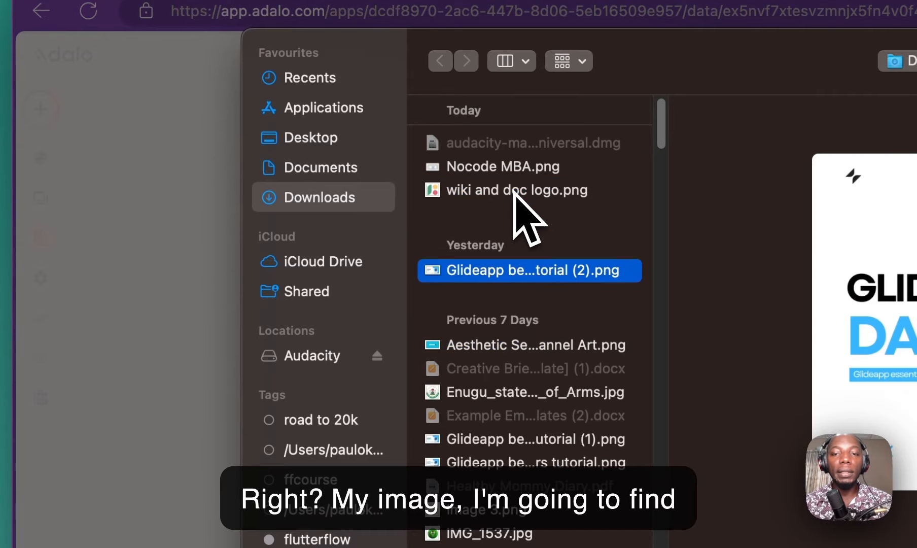
{"action": "key", "text": "Down"}
{"action": "key", "text": "Down"}
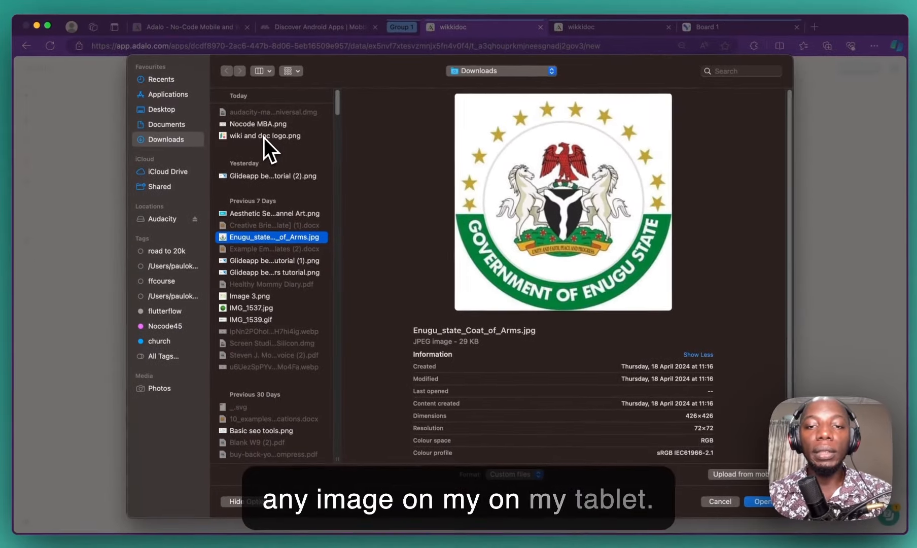
{"action": "key", "text": "Up"}
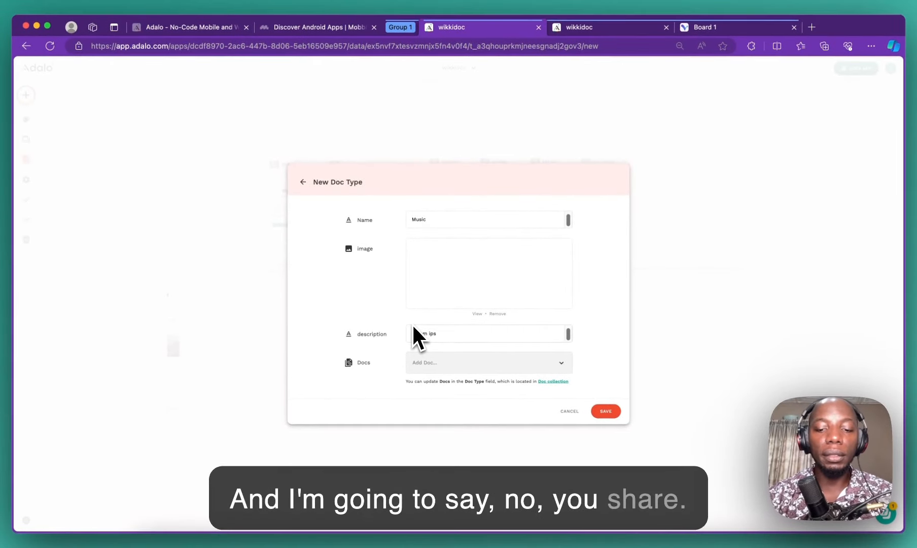
{"action": "type", "text": "um"}
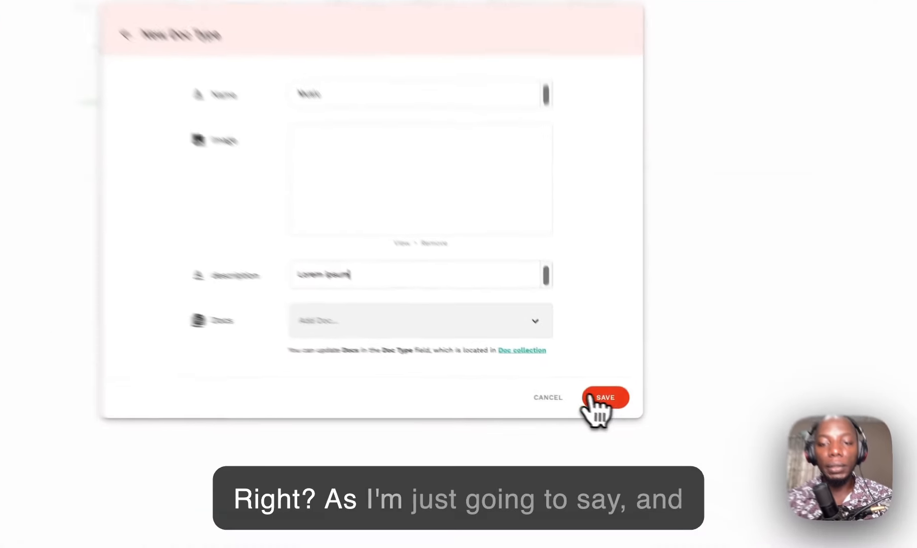
{"action": "left_click", "coordinate": [601, 398]}
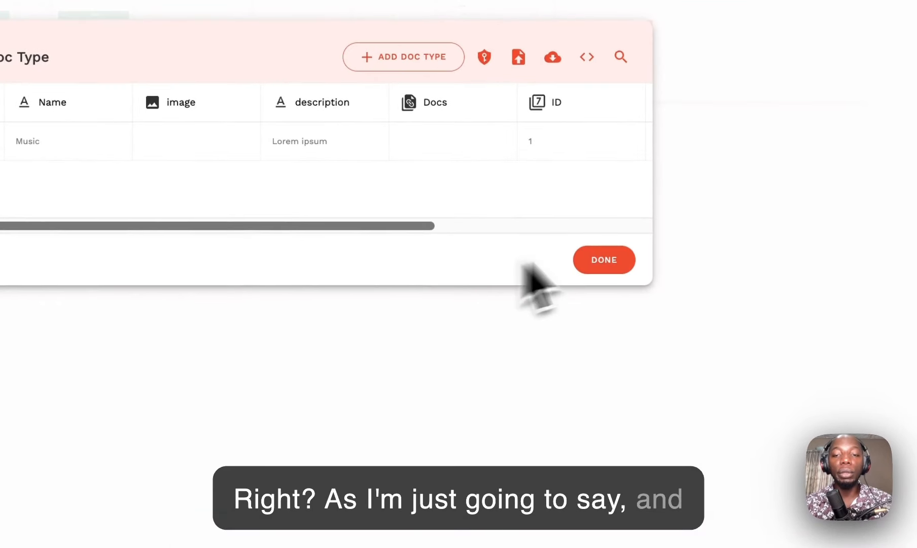
{"action": "left_click", "coordinate": [603, 260]}
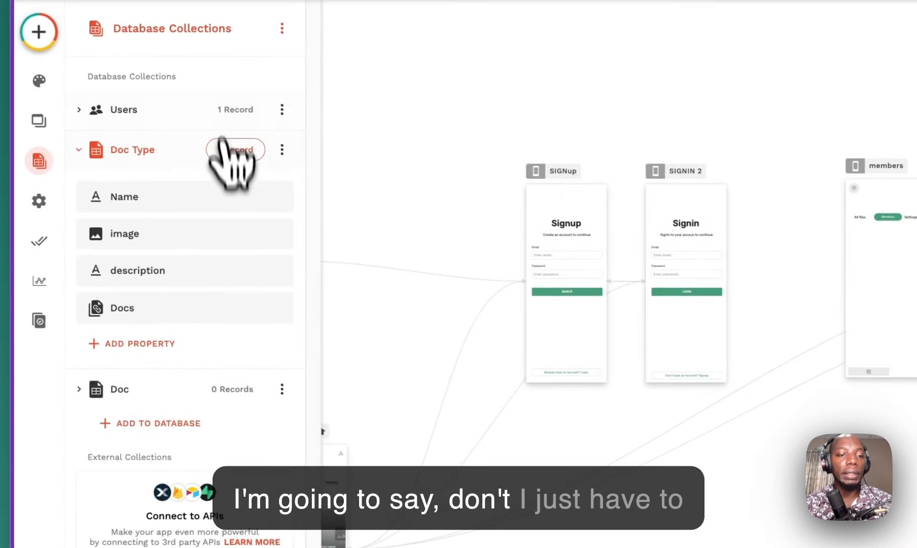
Step: Start a new Doc named how to make music with the Glideapp tutorial header image
{"action": "left_click", "coordinate": [241, 398]}
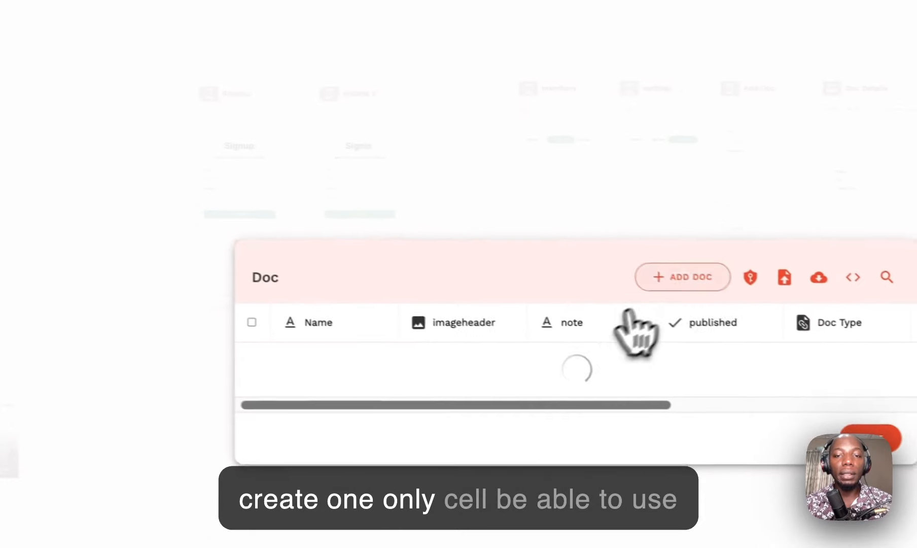
{"action": "left_click", "coordinate": [647, 282]}
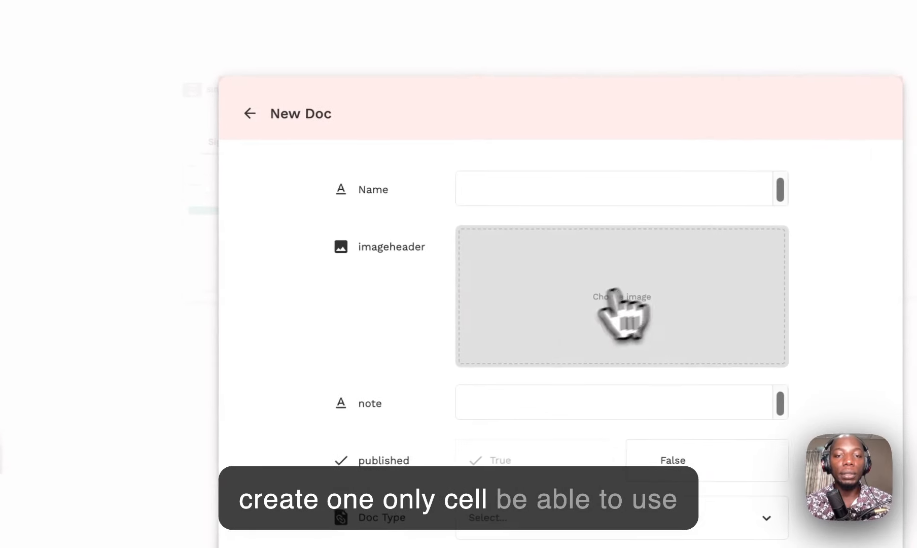
{"action": "left_click", "coordinate": [469, 196]}
{"action": "type", "text": "How to make"}
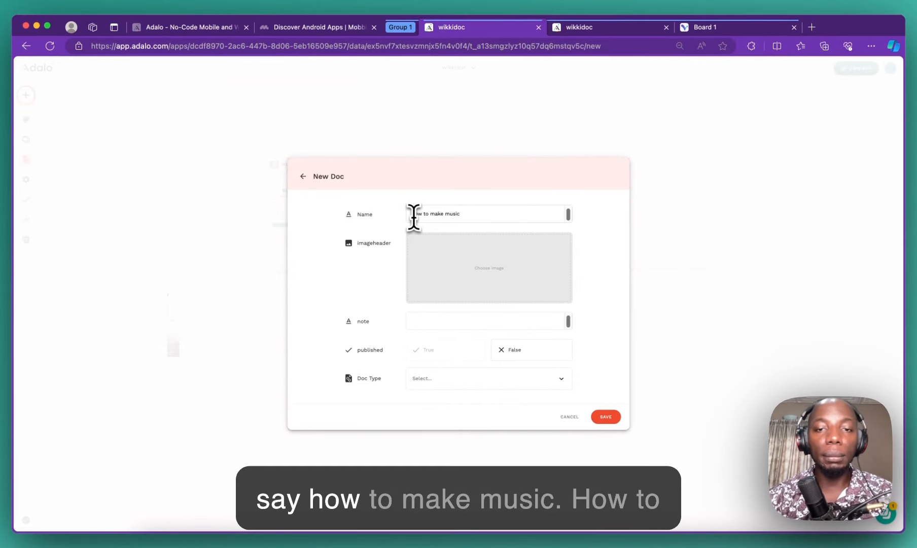
{"action": "left_click", "coordinate": [496, 280]}
{"action": "left_click", "coordinate": [252, 174]}
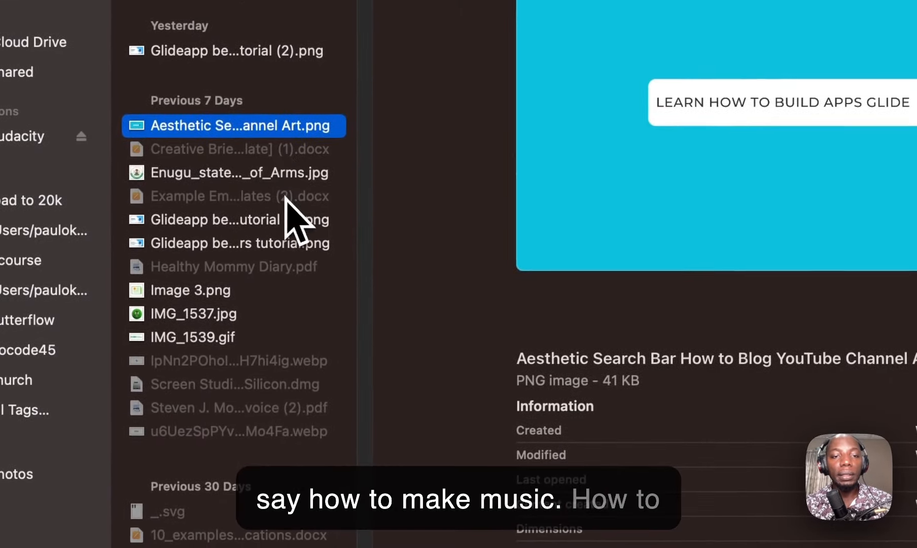
{"action": "left_click", "coordinate": [293, 182]}
{"action": "left_click", "coordinate": [297, 243]}
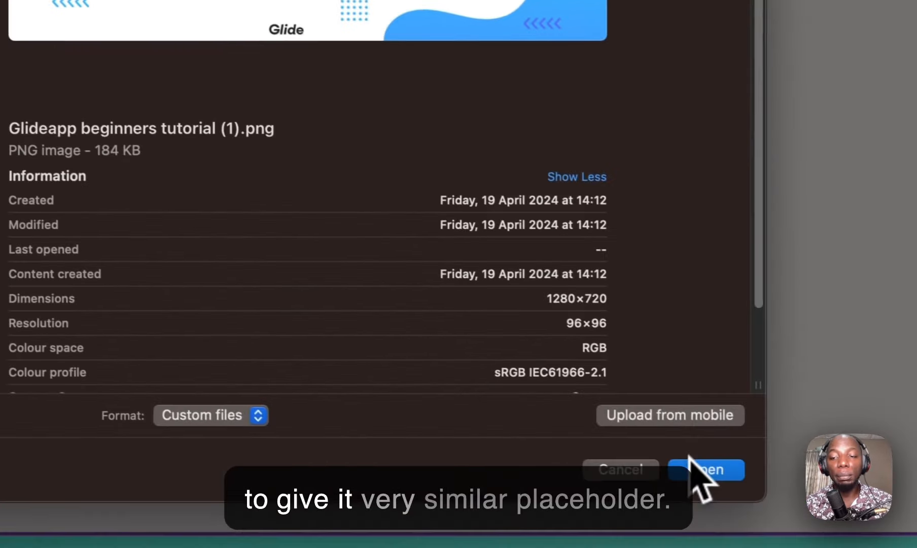
{"action": "left_click", "coordinate": [705, 470]}
Step: Fill the doc's note with the 'Why do we use it?' Lorem Ipsum paragraph
{"action": "left_click", "coordinate": [81, 110]}
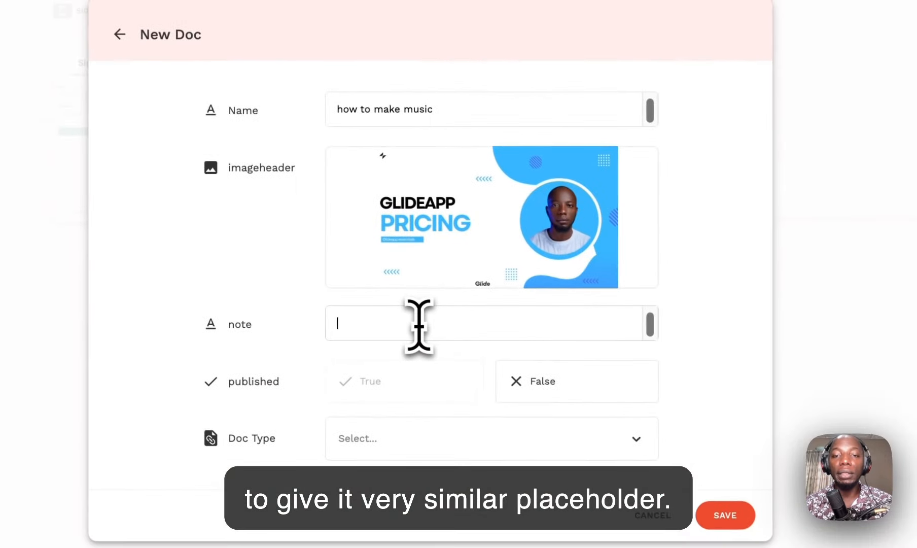
{"action": "type", "text": "Lorem i"}
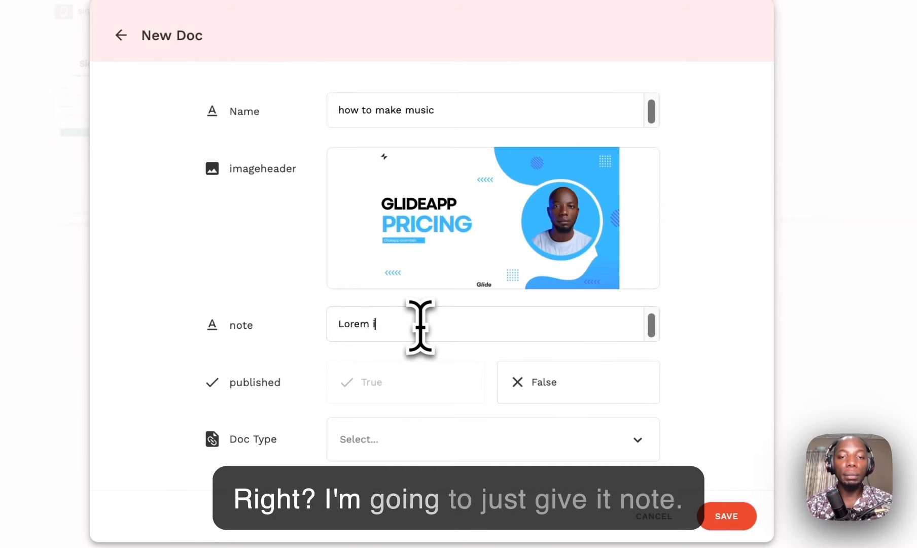
{"action": "type", "text": "psu"}
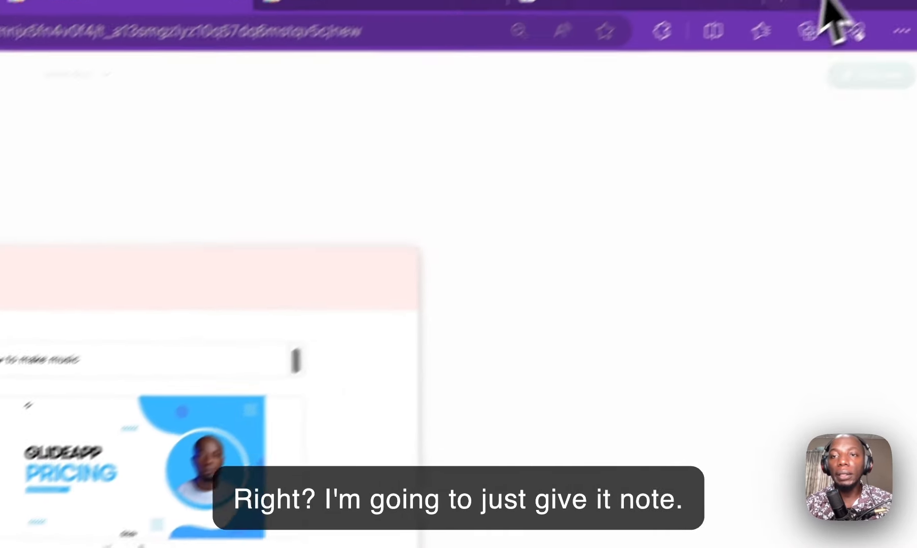
{"action": "left_click", "coordinate": [850, 35]}
{"action": "type", "text": "lorem"}
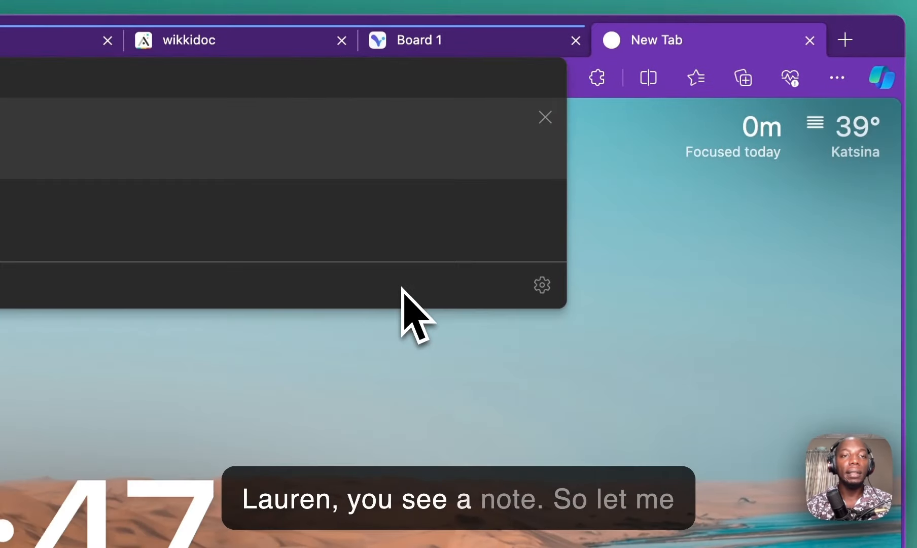
{"action": "key", "text": "Return"}
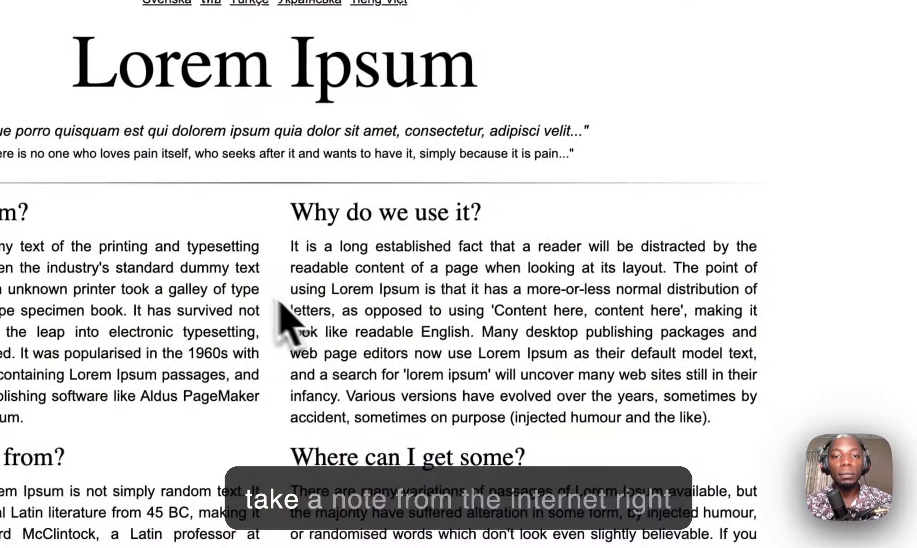
{"action": "left_click_drag", "start_coordinate": [416, 266], "coordinate": [674, 359]}
{"action": "left_click_drag", "start_coordinate": [507, 437], "coordinate": [293, 242]}
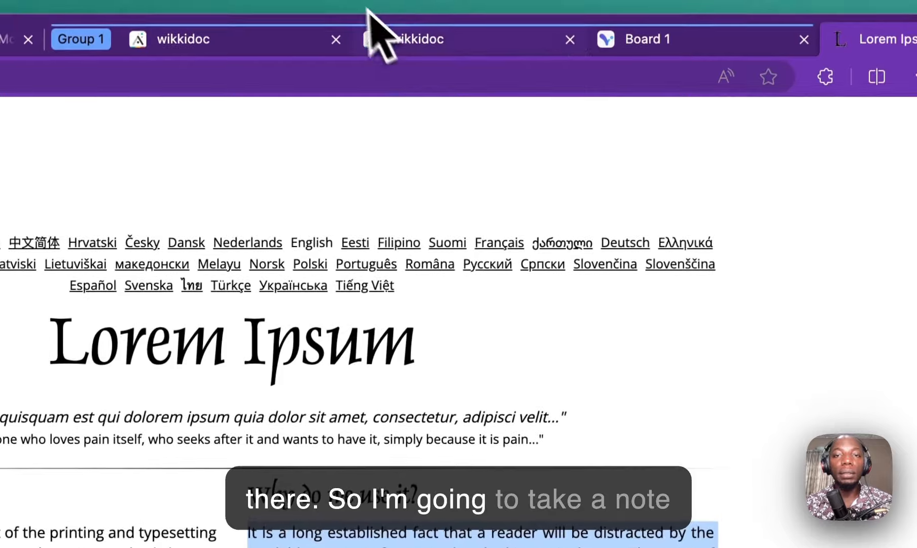
{"action": "left_click", "coordinate": [410, 42]}
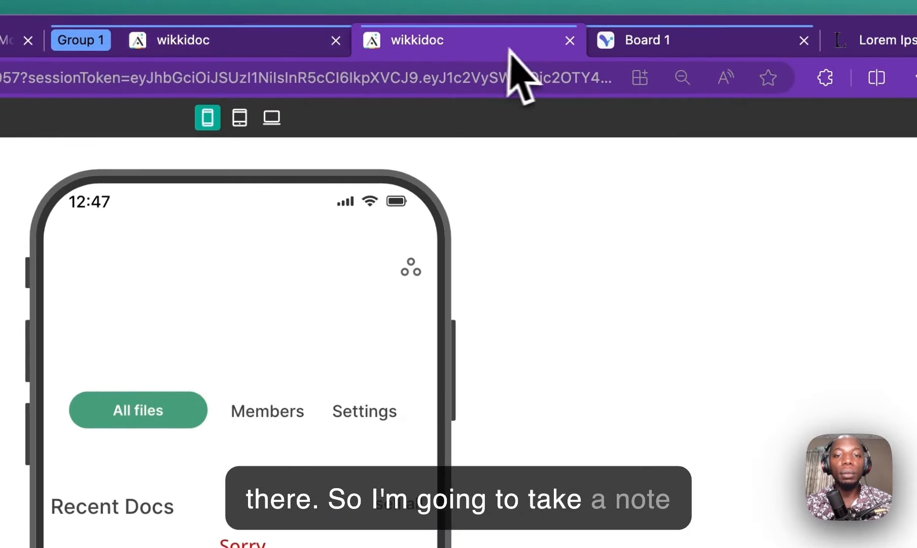
{"action": "left_click", "coordinate": [152, 40]}
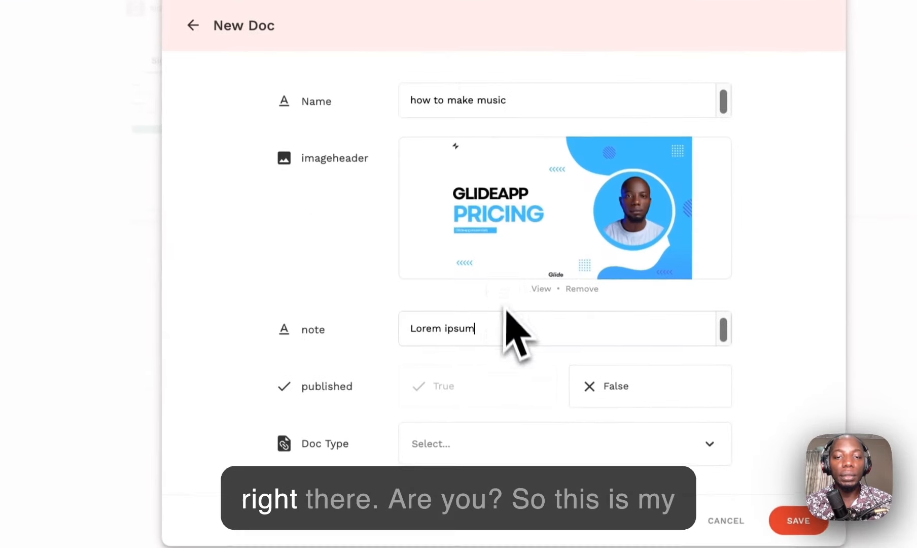
{"action": "double_click", "coordinate": [499, 334]}
{"action": "type", "text": "It is a long established fact that a reader will be distracted by the readable content of a page when looking at its layout. The point of using Lorem Ipsum is that it has a more-or-less normal distribution of letters, as opposed to using 'Content here, content here', making it look like readable English. Many desktop publishing packages and web page editors now use Lorem Ipsum as their default model text, and a search for 'lorem ipsum' will uncover many web sites still in their infancy. Various versions have evolved over the years, sometimes by accident, sometimes on purpose (injected humour and the like)."}
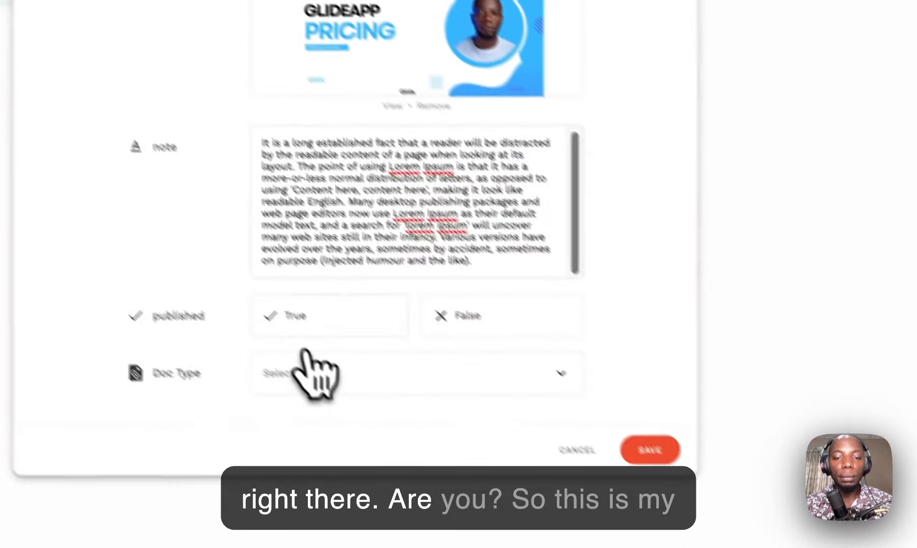
Step: Set the doc to published True with Doc Type Music and save it
{"action": "left_click", "coordinate": [441, 381]}
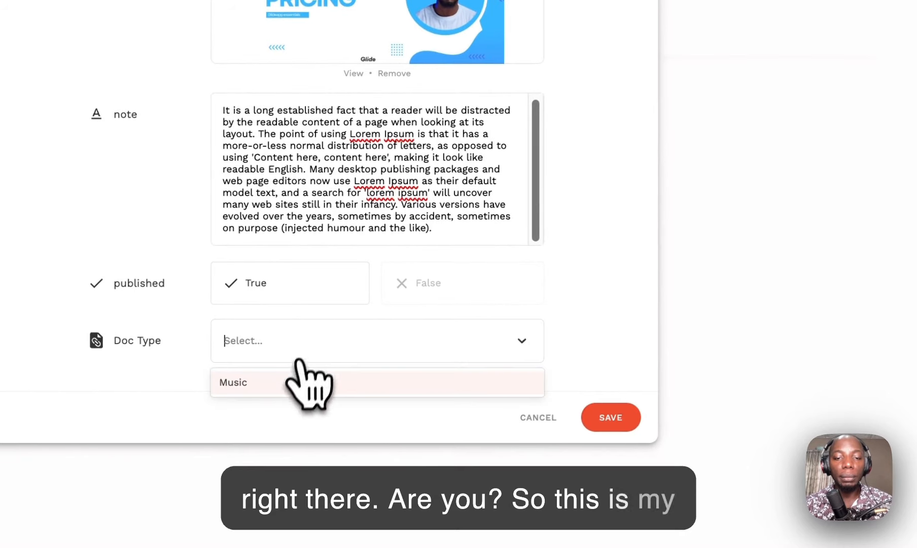
{"action": "left_click", "coordinate": [604, 423]}
{"action": "left_click", "coordinate": [632, 223]}
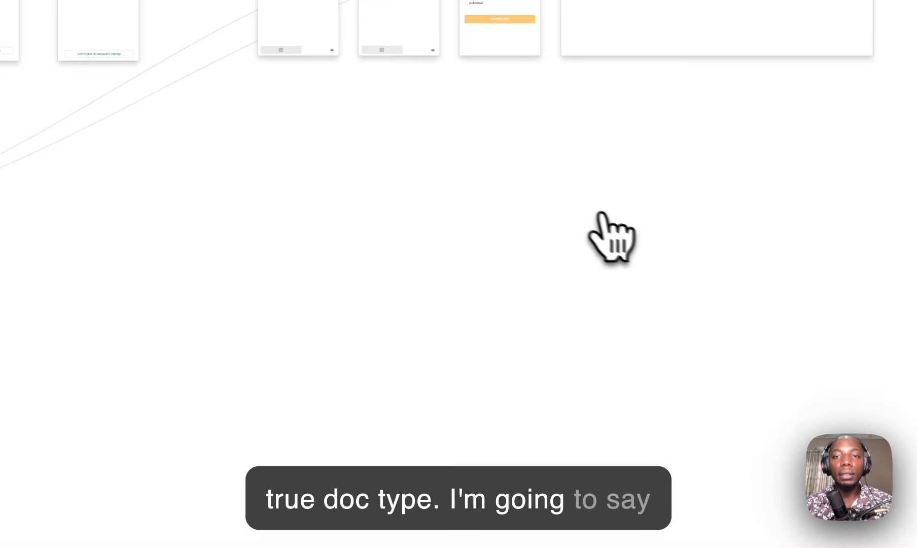
Step: Reload the preview, open the how to make music doc from Recent Docs, then go back
{"action": "left_click", "coordinate": [391, 37]}
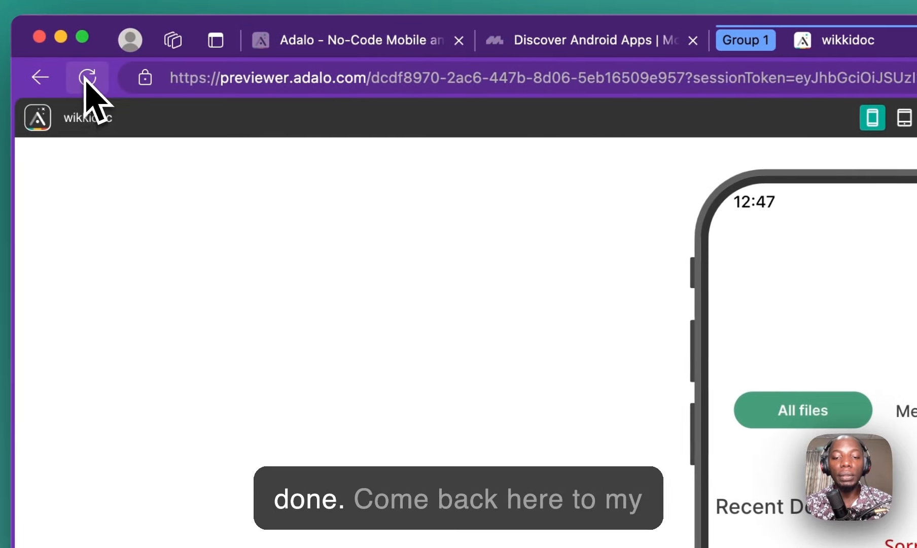
{"action": "left_click", "coordinate": [87, 79]}
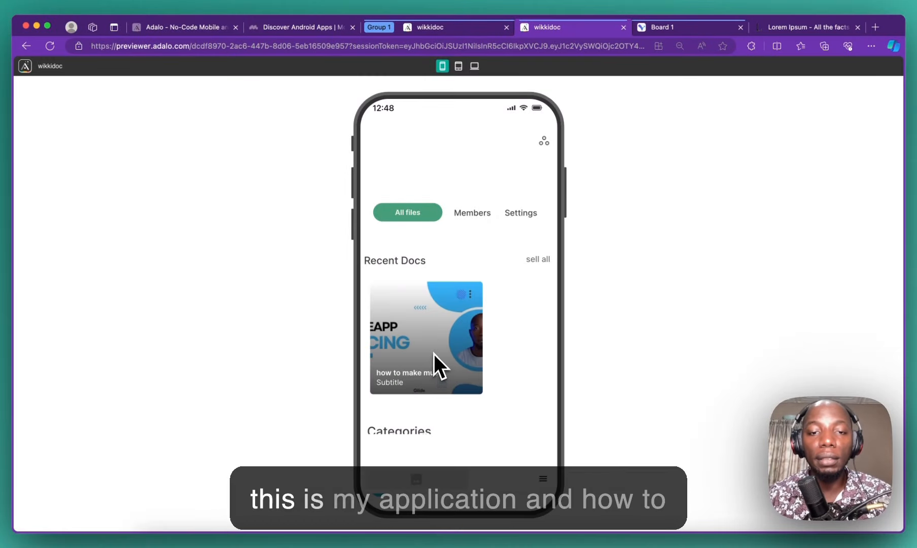
{"action": "scroll", "coordinate": [434, 350], "scroll_direction": "down", "scroll_amount": 1}
{"action": "scroll", "coordinate": [433, 354], "scroll_direction": "down", "scroll_amount": 1}
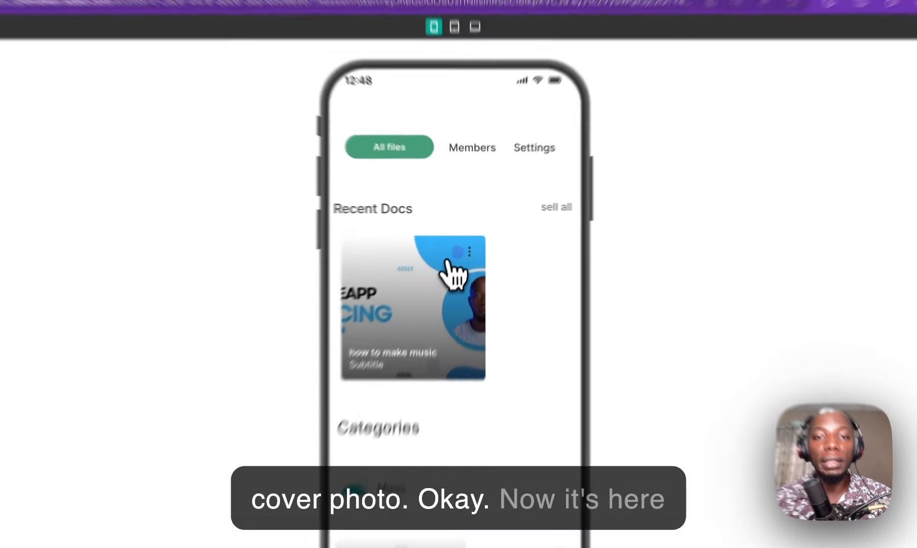
{"action": "left_click", "coordinate": [463, 257]}
{"action": "scroll", "coordinate": [442, 331], "scroll_direction": "down", "scroll_amount": 1}
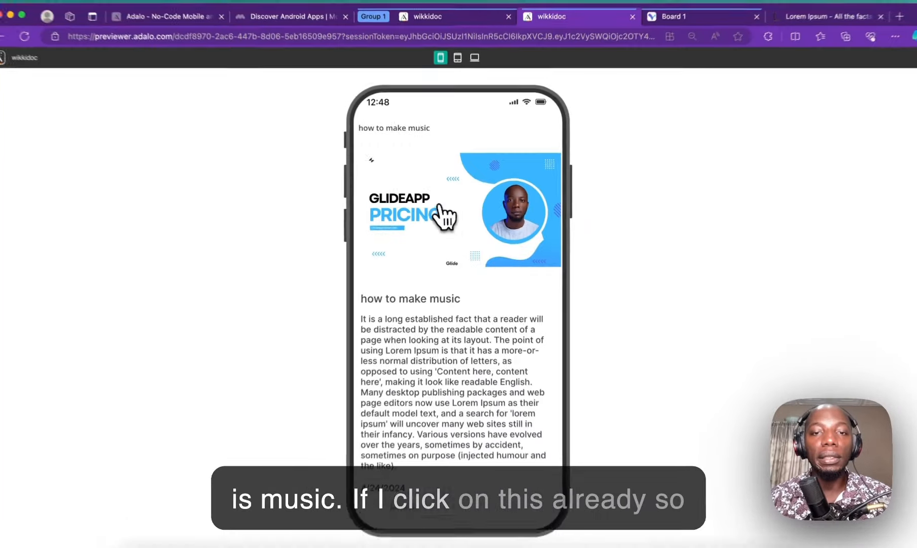
{"action": "scroll", "coordinate": [436, 464], "scroll_direction": "up", "scroll_amount": 1}
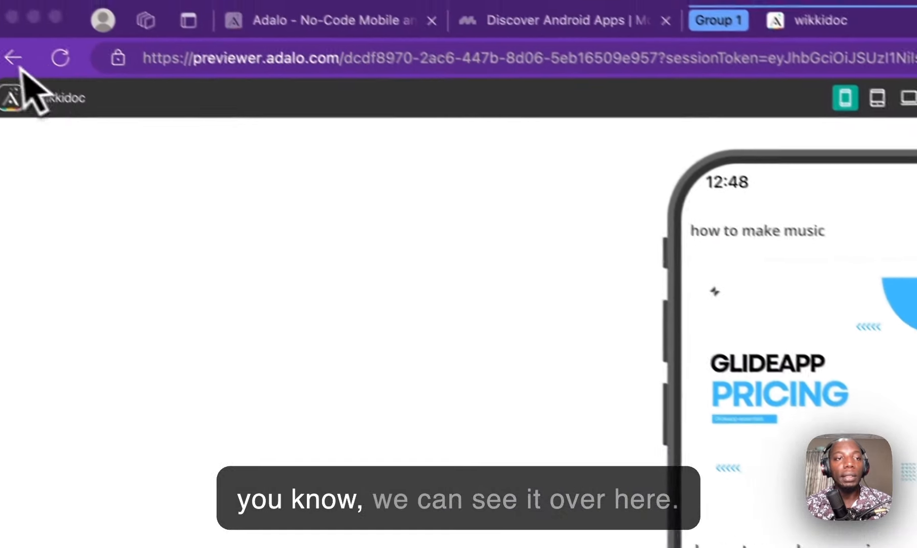
{"action": "left_click", "coordinate": [17, 57]}
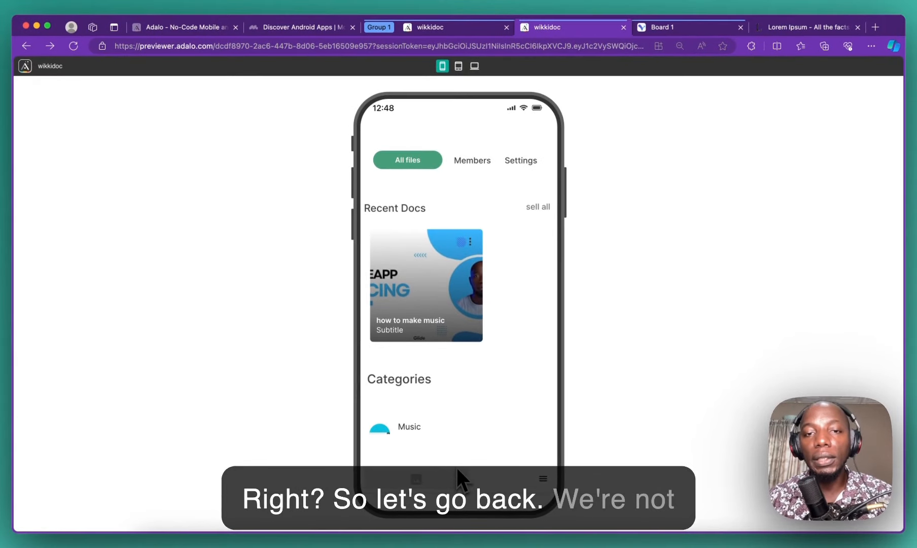
{"action": "scroll", "coordinate": [436, 418], "scroll_direction": "up", "scroll_amount": 2}
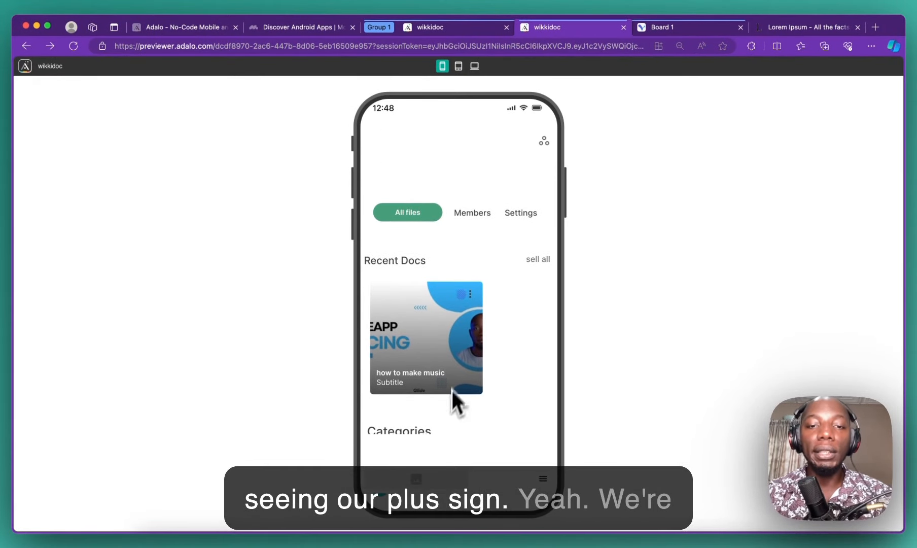
{"action": "scroll", "coordinate": [475, 325], "scroll_direction": "down", "scroll_amount": 2}
Step: Drag an Action Button from the Buttons components onto the members screen
{"action": "left_click", "coordinate": [490, 28]}
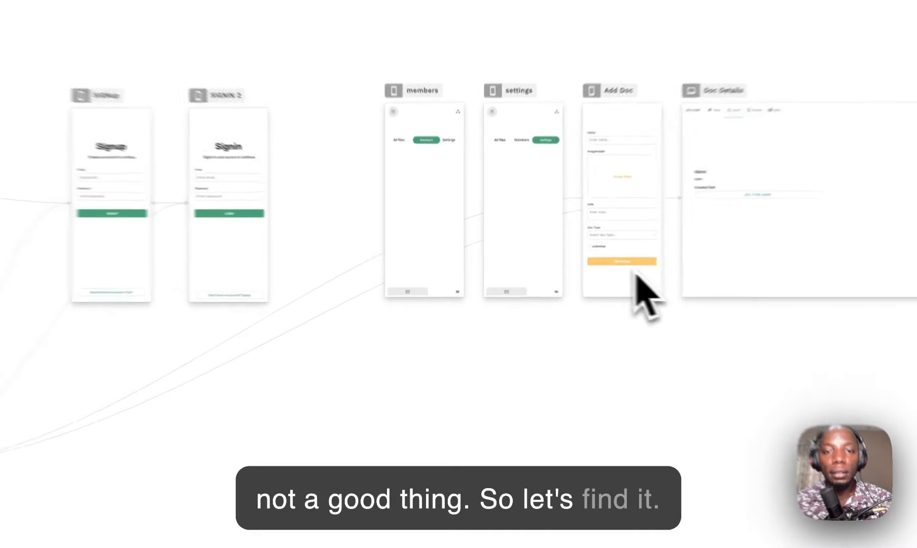
{"action": "scroll", "coordinate": [429, 252], "scroll_direction": "up", "scroll_amount": 5}
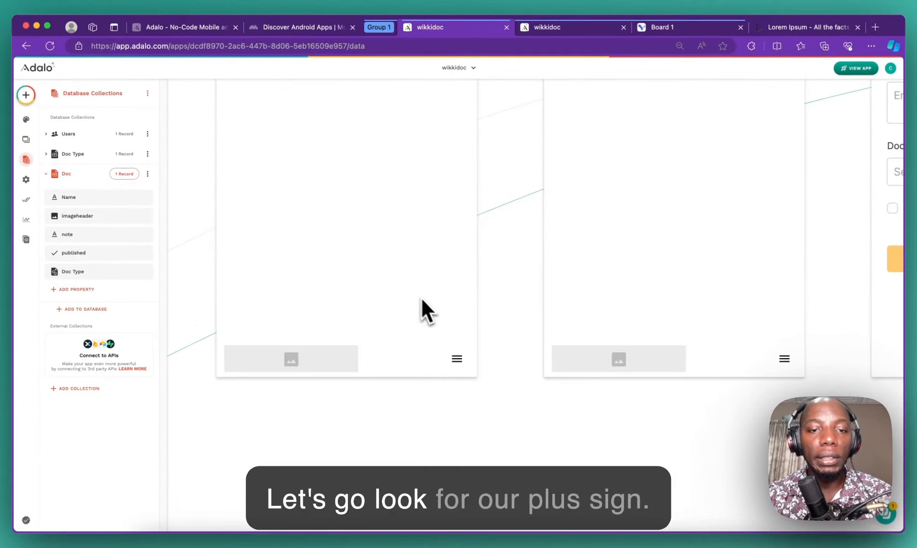
{"action": "scroll", "coordinate": [421, 303], "scroll_direction": "down", "scroll_amount": 5}
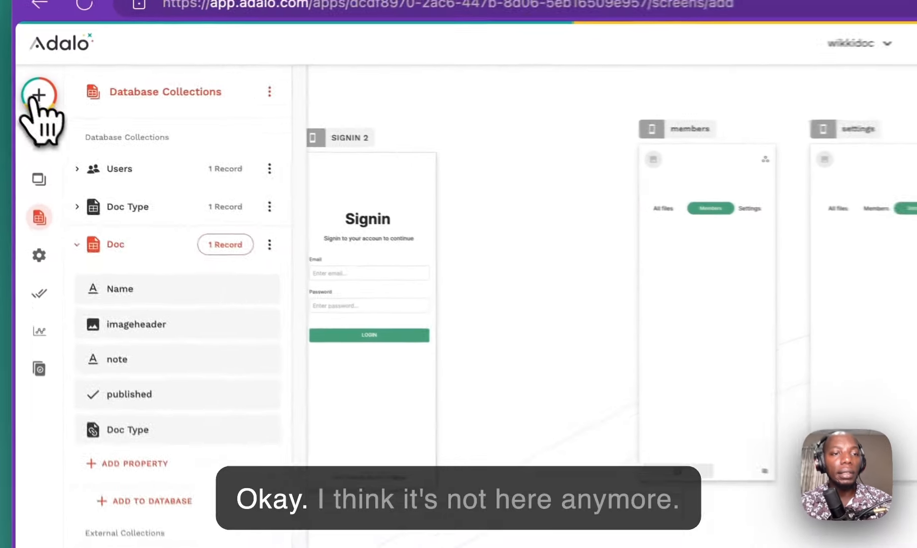
{"action": "left_click", "coordinate": [26, 95]}
{"action": "scroll", "coordinate": [203, 385], "scroll_direction": "down", "scroll_amount": 4}
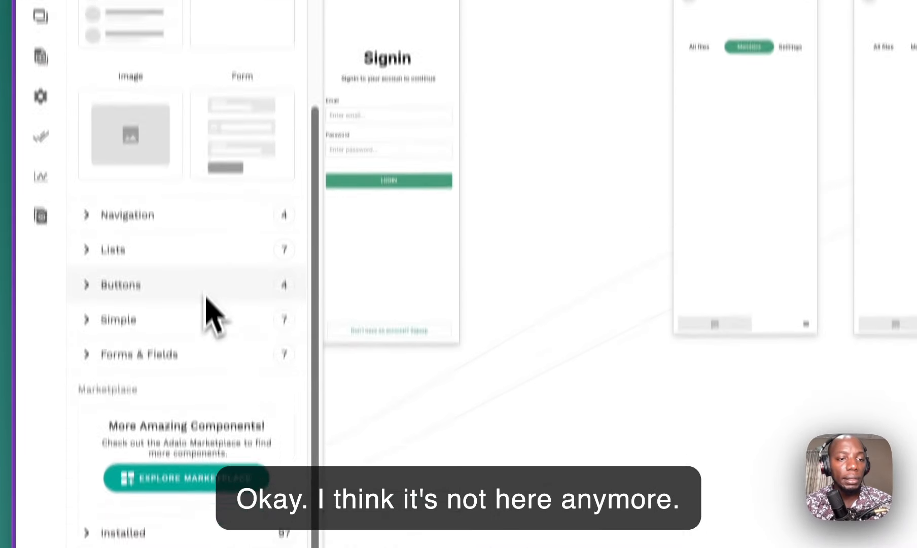
{"action": "left_click", "coordinate": [205, 454]}
{"action": "scroll", "coordinate": [221, 365], "scroll_direction": "down", "scroll_amount": 3}
{"action": "left_click_drag", "start_coordinate": [254, 195], "coordinate": [306, 264]}
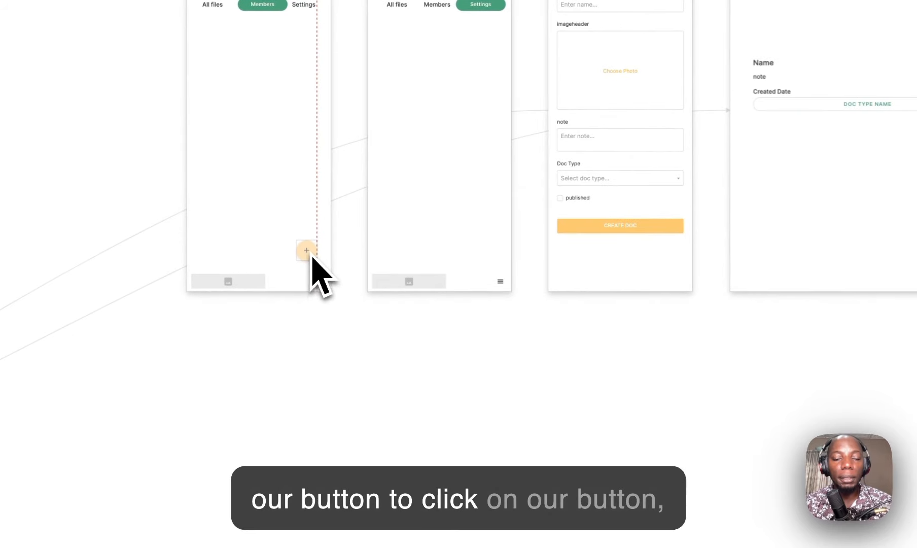
Step: Give the new plus button a Link action to the Add Doc screen
{"action": "left_click", "coordinate": [156, 414]}
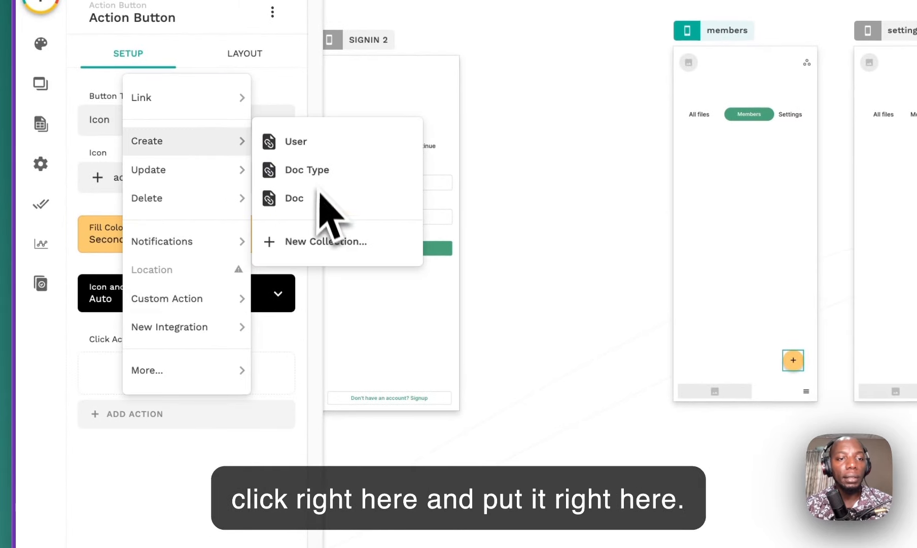
{"action": "mouse_move", "coordinate": [197, 99]}
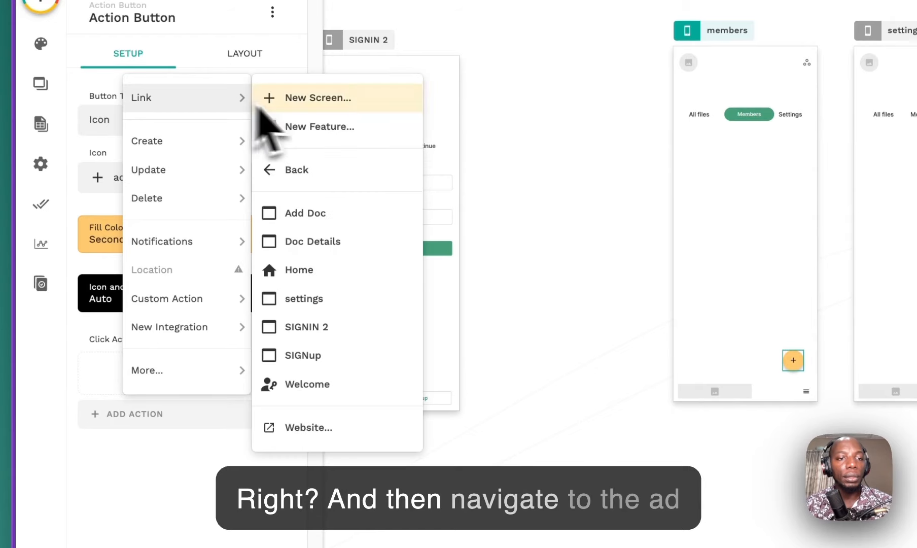
{"action": "left_click", "coordinate": [308, 215]}
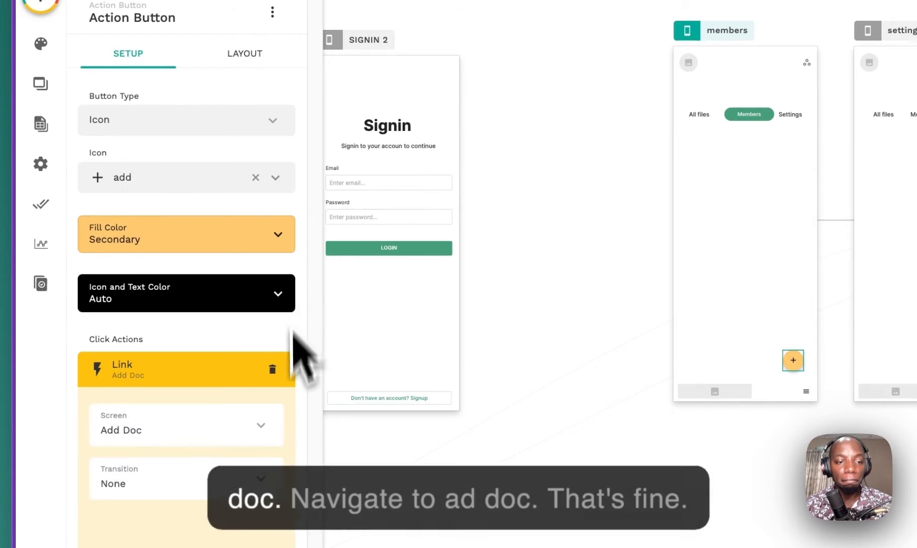
{"action": "left_click", "coordinate": [282, 436]}
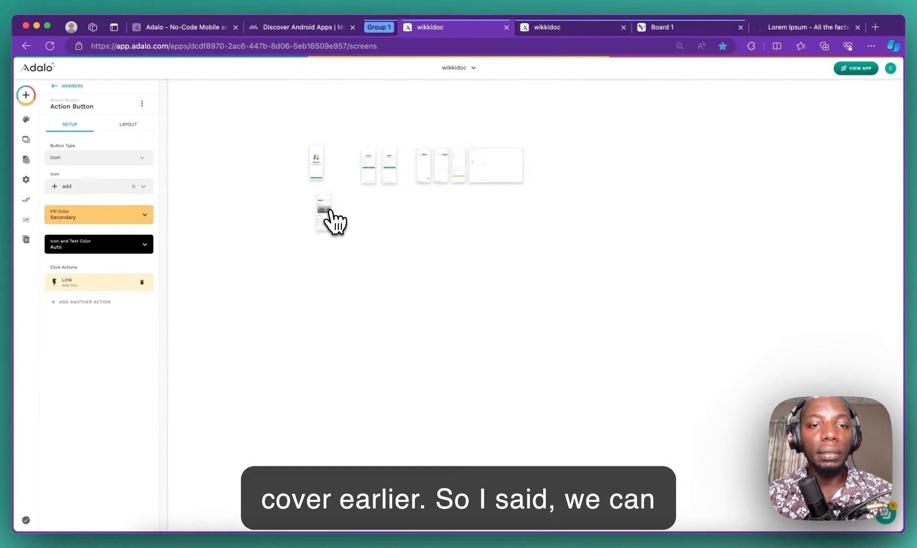
Step: Move the Home screen to sit right of SIGNIN 2, aligned with the other screens
{"action": "scroll", "coordinate": [333, 221], "scroll_direction": "up", "scroll_amount": 5}
{"action": "left_click", "coordinate": [282, 106]}
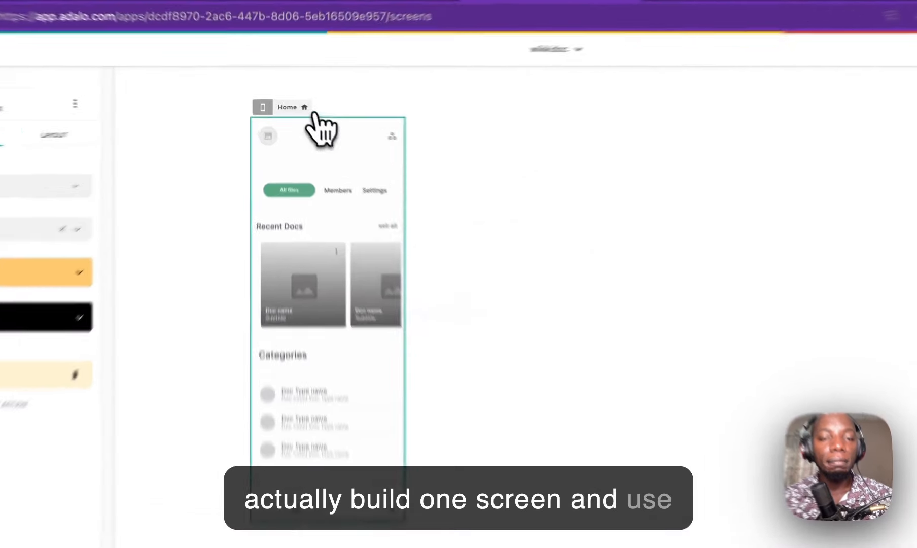
{"action": "scroll", "coordinate": [303, 122], "scroll_direction": "down", "scroll_amount": 3}
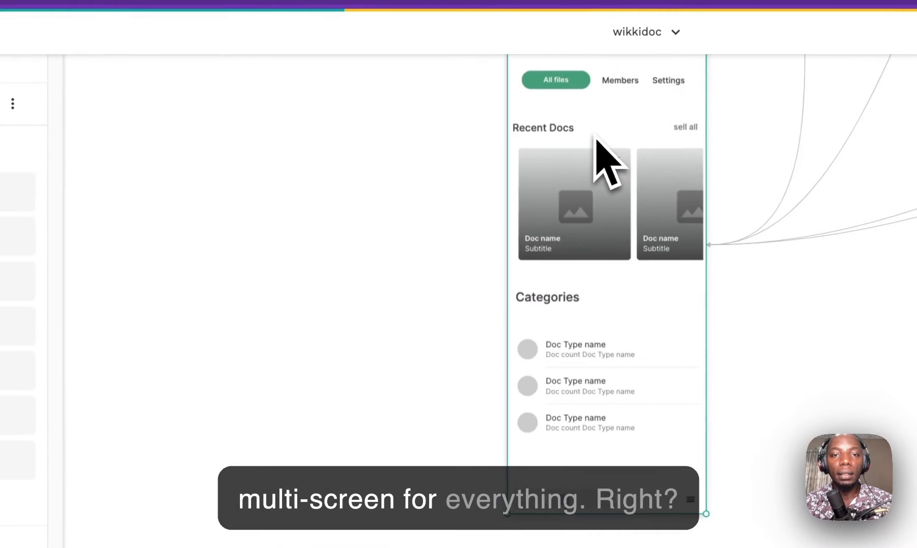
{"action": "scroll", "coordinate": [596, 140], "scroll_direction": "up", "scroll_amount": 8}
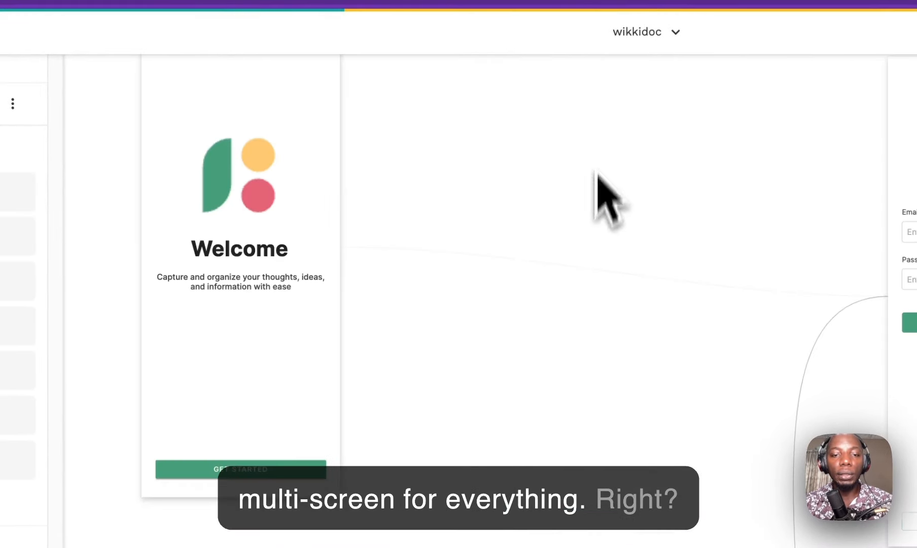
{"action": "left_click_drag", "start_coordinate": [453, 460], "coordinate": [439, 13]}
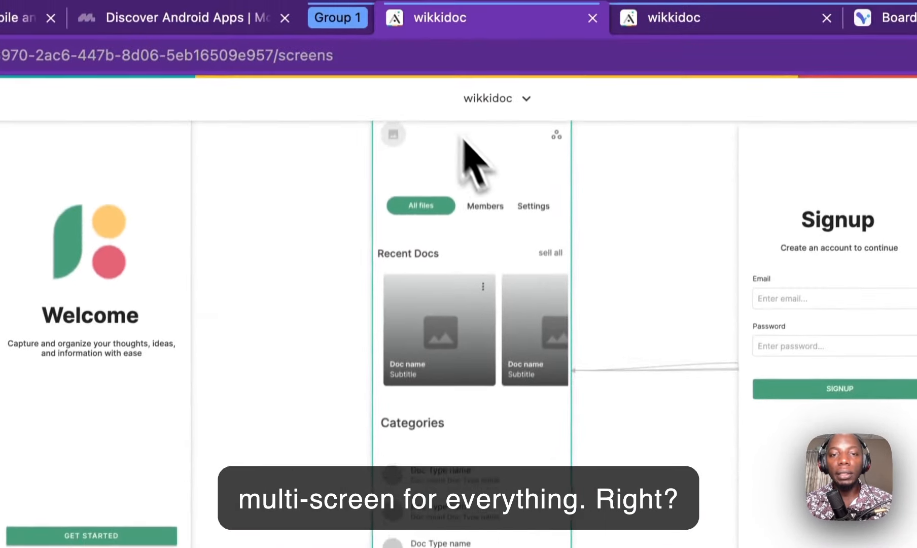
{"action": "scroll", "coordinate": [479, 102], "scroll_direction": "up", "scroll_amount": 10}
{"action": "left_click_drag", "start_coordinate": [269, 373], "coordinate": [845, 202]}
{"action": "scroll", "coordinate": [431, 175], "scroll_direction": "right", "scroll_amount": 20}
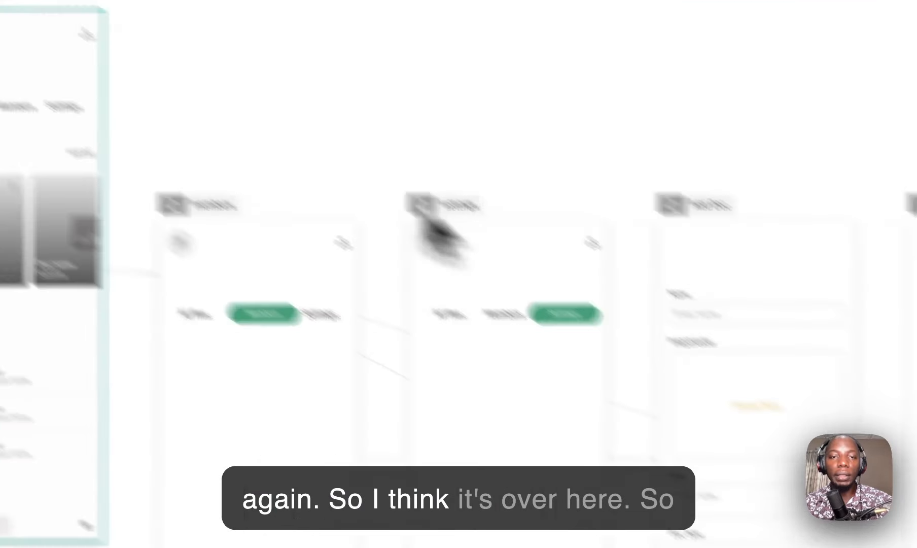
{"action": "left_click_drag", "start_coordinate": [395, 120], "coordinate": [407, 285]}
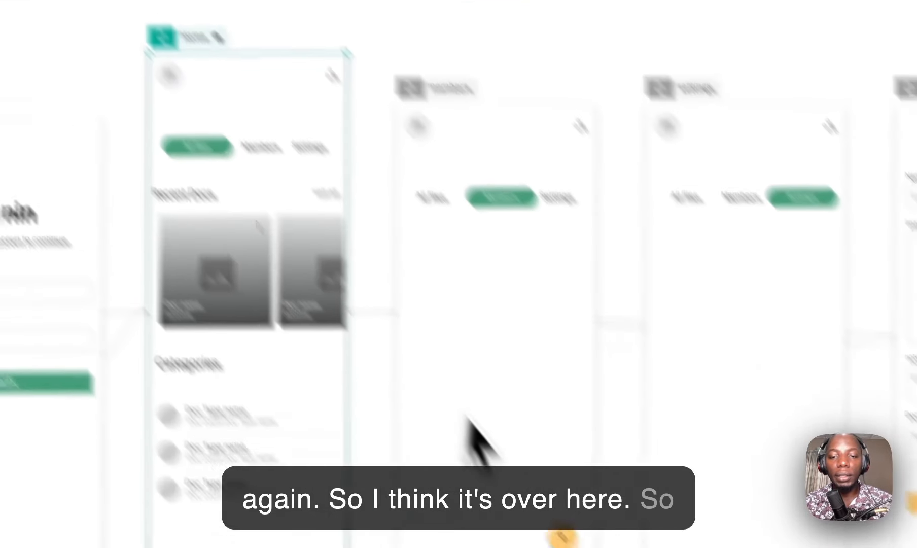
Step: Copy the members screen's plus button onto the Home and settings screens
{"action": "left_click", "coordinate": [456, 420]}
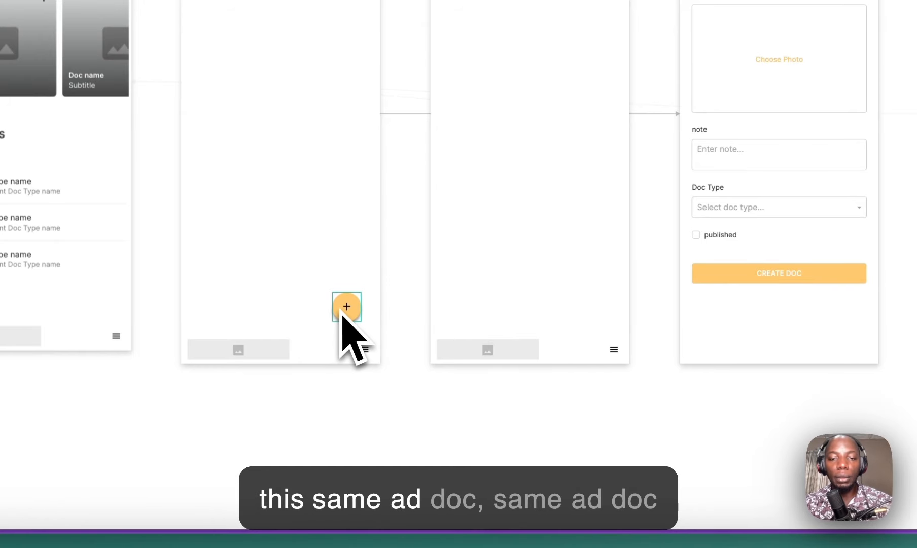
{"action": "left_click_drag", "start_coordinate": [312, 315], "coordinate": [116, 304]}
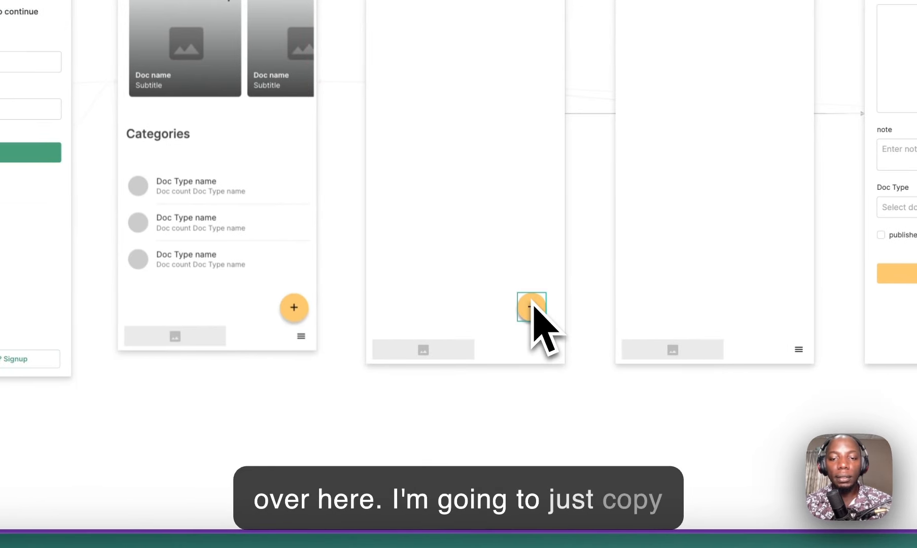
{"action": "left_click_drag", "start_coordinate": [533, 306], "coordinate": [670, 313]}
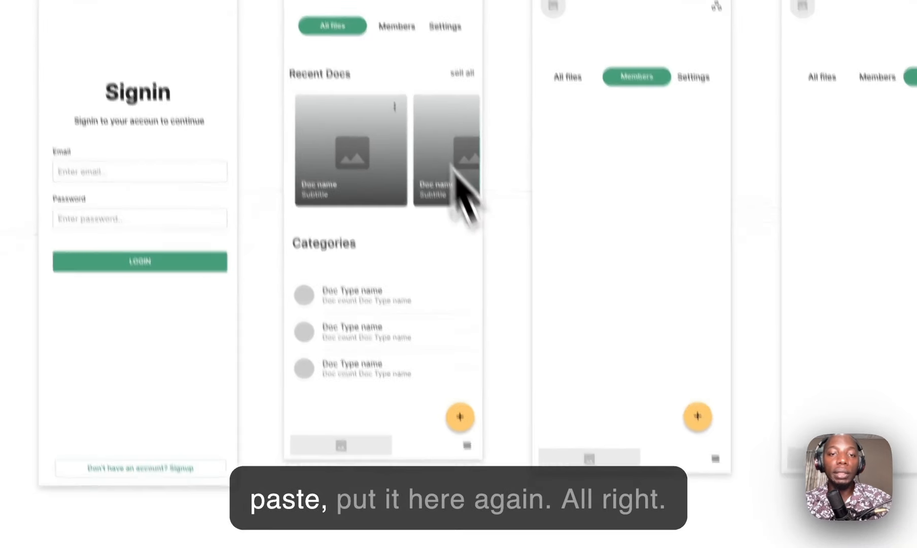
Step: Link the Members tab on Home to the members screen
{"action": "double_click", "coordinate": [395, 27]}
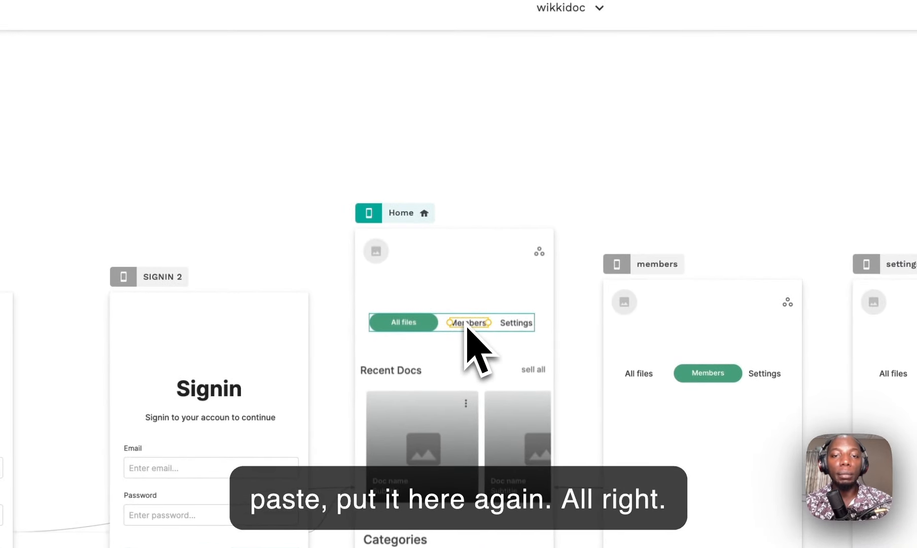
{"action": "left_click", "coordinate": [125, 141]}
{"action": "mouse_move", "coordinate": [176, 144]}
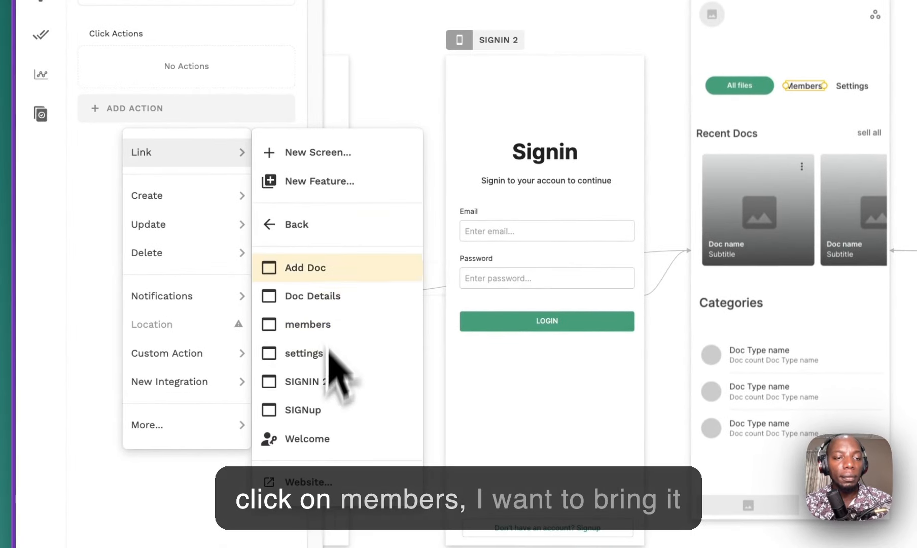
{"action": "left_click", "coordinate": [336, 314]}
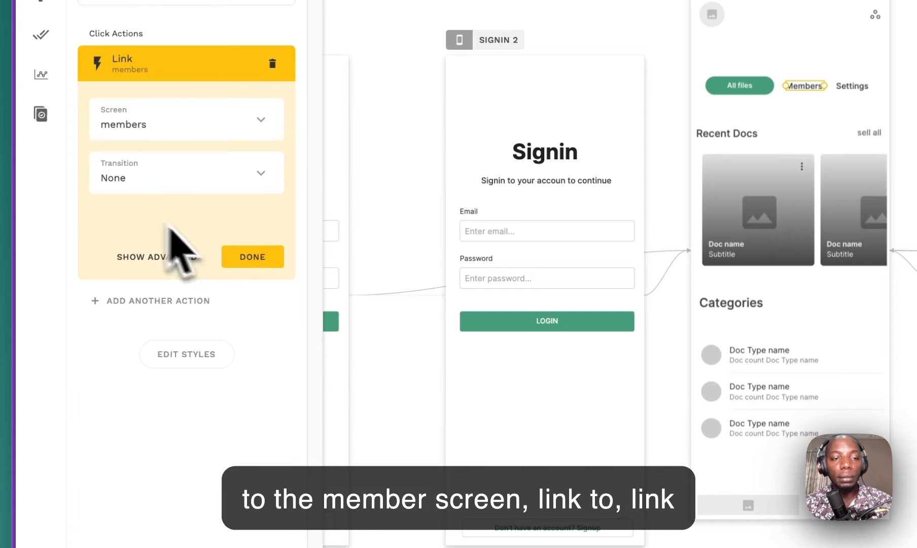
{"action": "left_click", "coordinate": [244, 258]}
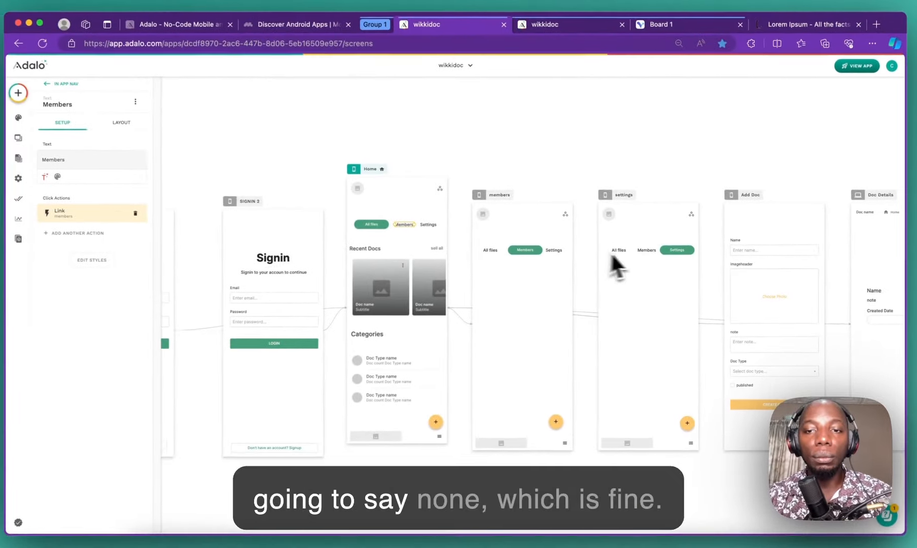
Step: On the settings screen, link All files to Home and the Settings tab to settings
{"action": "left_click", "coordinate": [620, 251]}
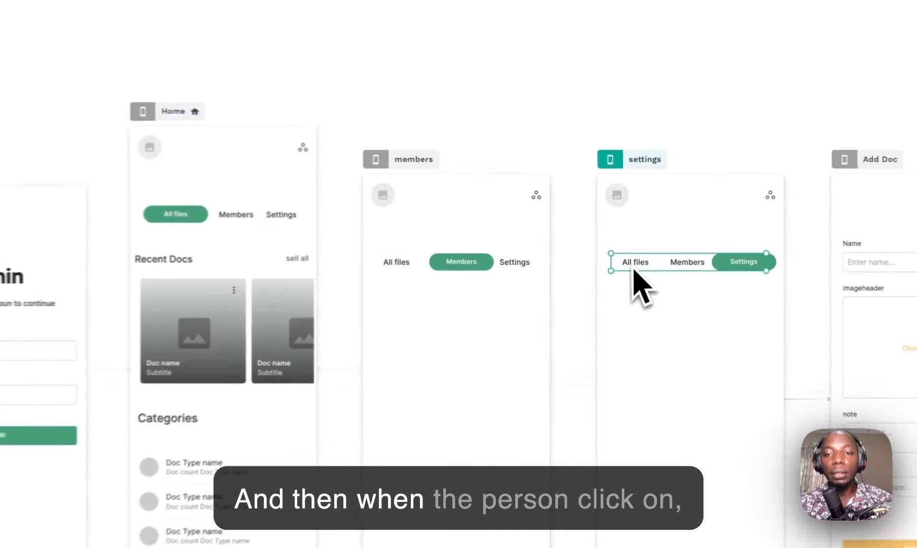
{"action": "left_click", "coordinate": [152, 170]}
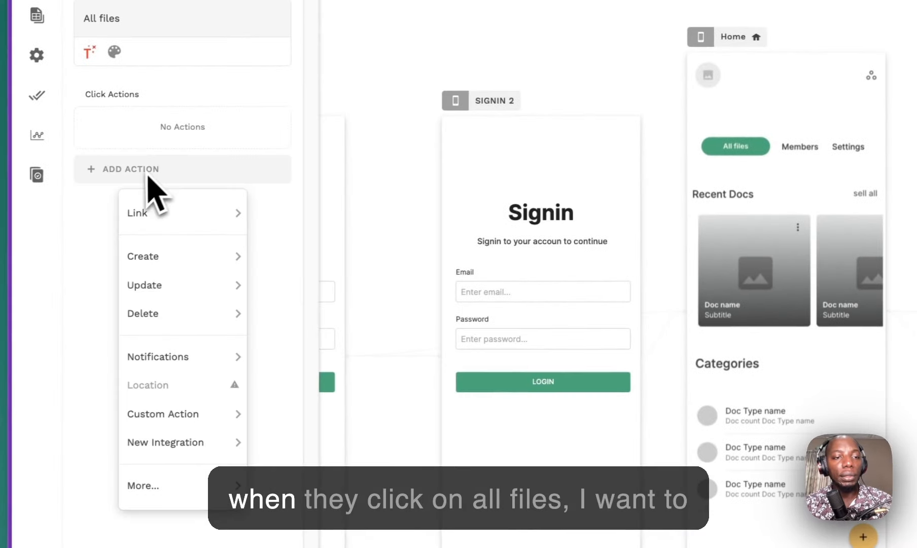
{"action": "mouse_move", "coordinate": [192, 213]}
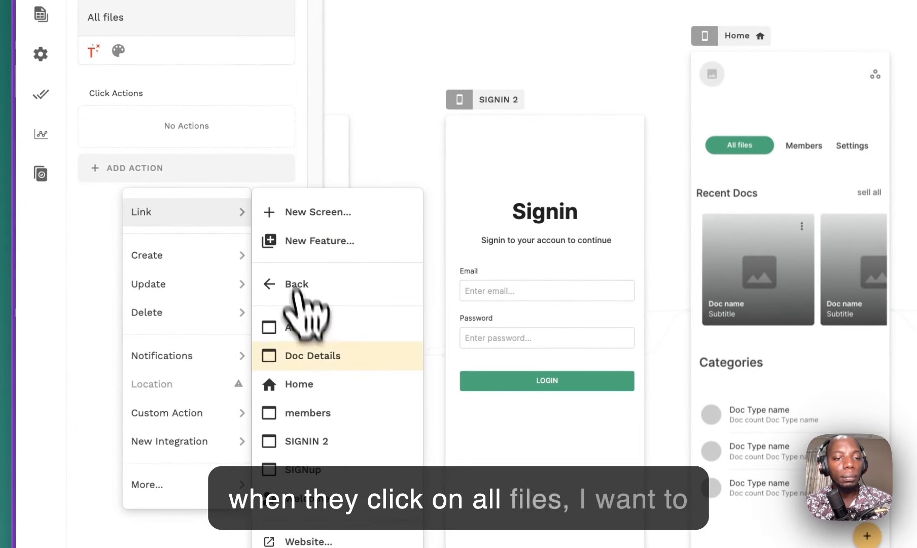
{"action": "left_click", "coordinate": [335, 386]}
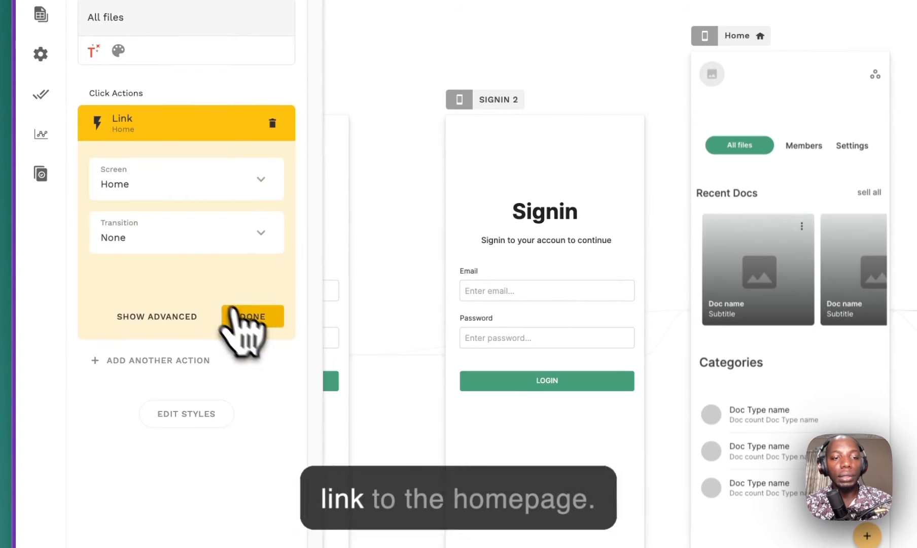
{"action": "left_click", "coordinate": [234, 314]}
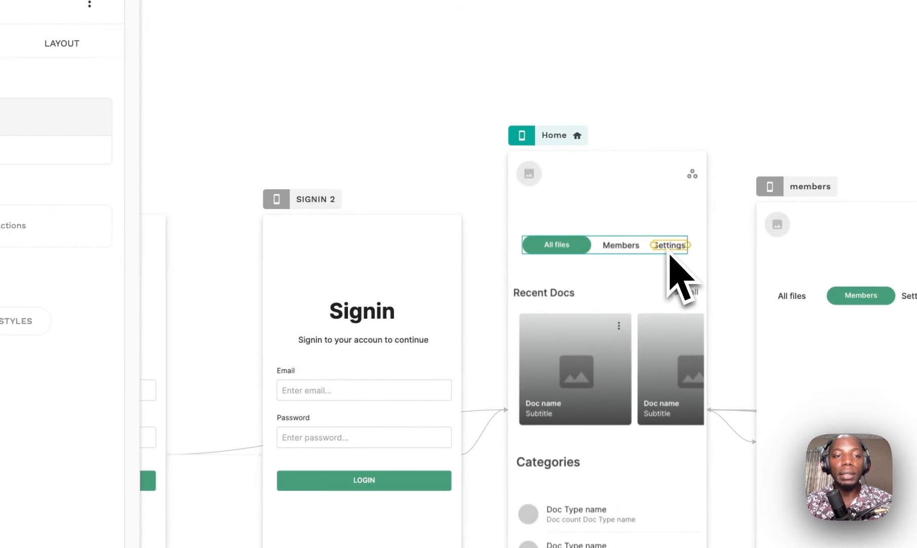
{"action": "left_click", "coordinate": [150, 194]}
{"action": "mouse_move", "coordinate": [196, 238]}
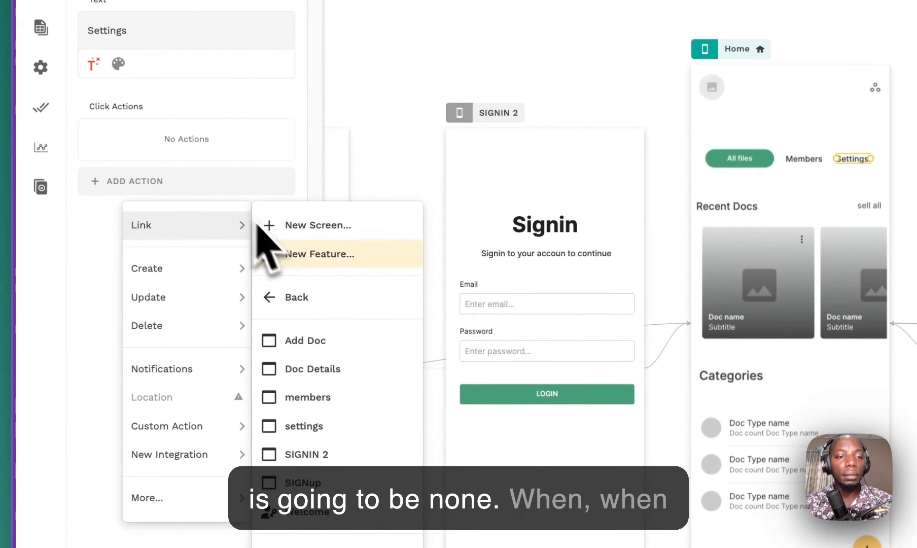
{"action": "mouse_move", "coordinate": [224, 232]}
{"action": "left_click", "coordinate": [287, 417]}
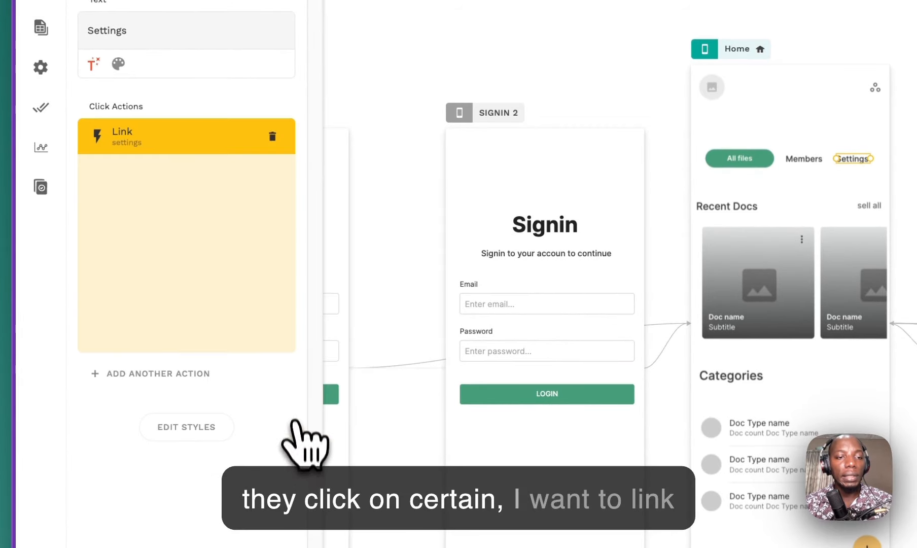
{"action": "left_click", "coordinate": [253, 331]}
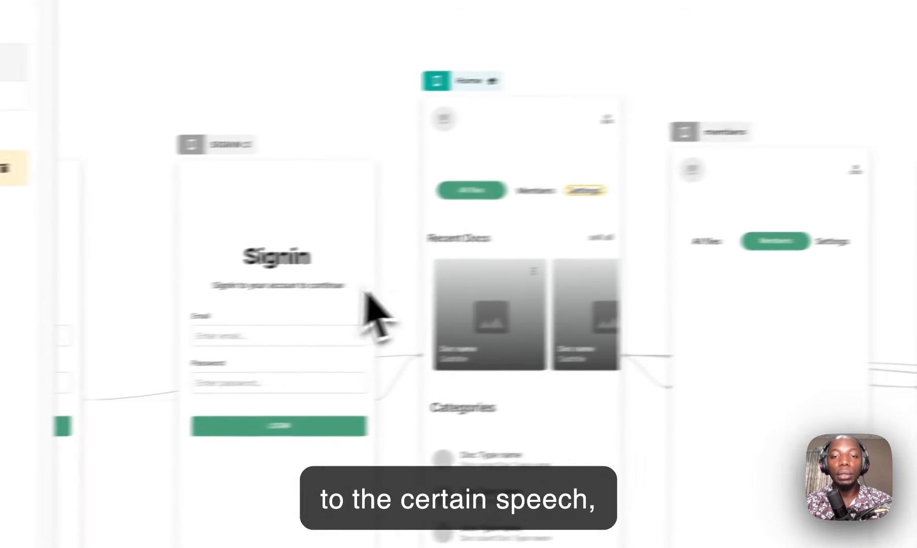
Step: On the members screen, link All files to Home and Settings to the settings screen
{"action": "left_click", "coordinate": [627, 265]}
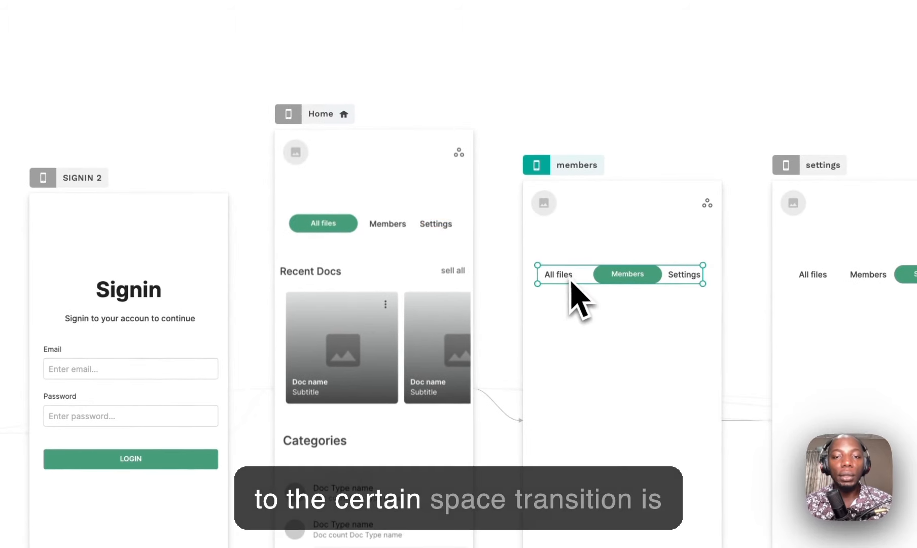
{"action": "left_click", "coordinate": [94, 225]}
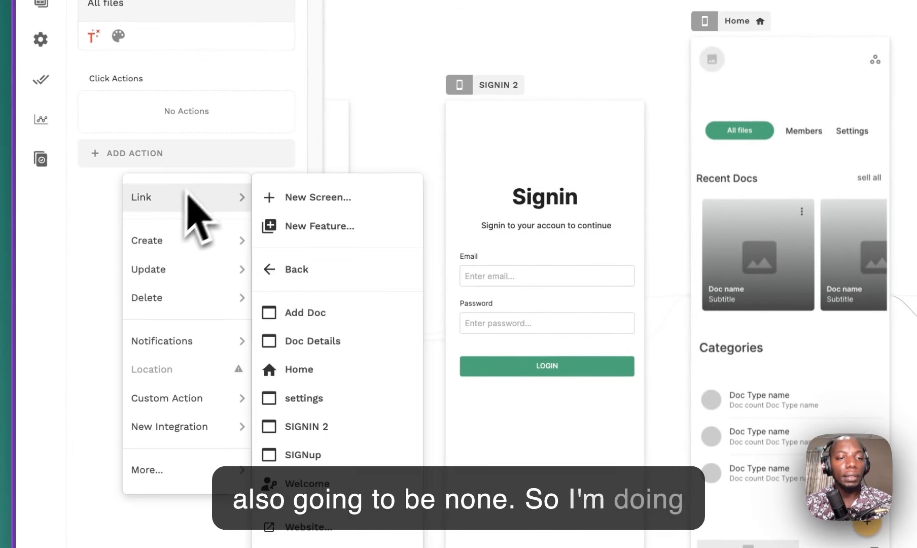
{"action": "left_click", "coordinate": [317, 370]}
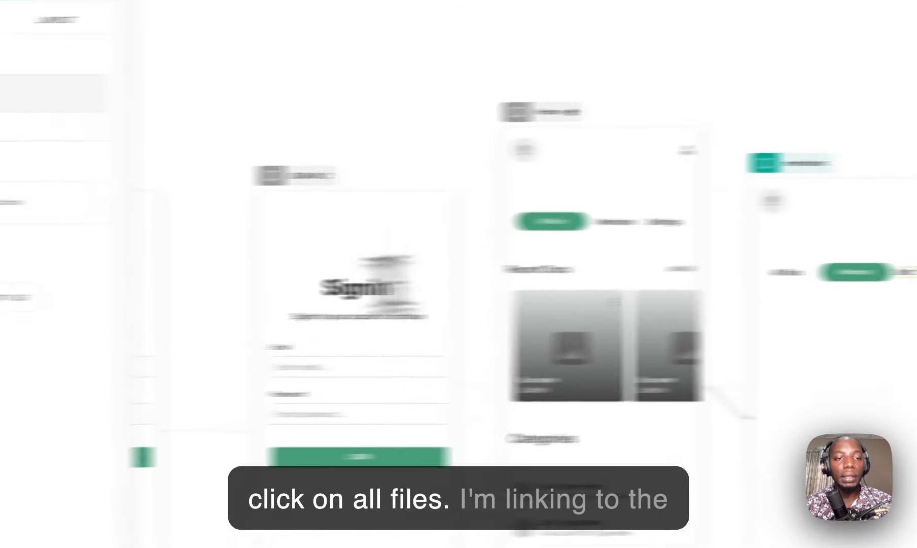
{"action": "left_click", "coordinate": [147, 152]}
{"action": "mouse_move", "coordinate": [150, 193]}
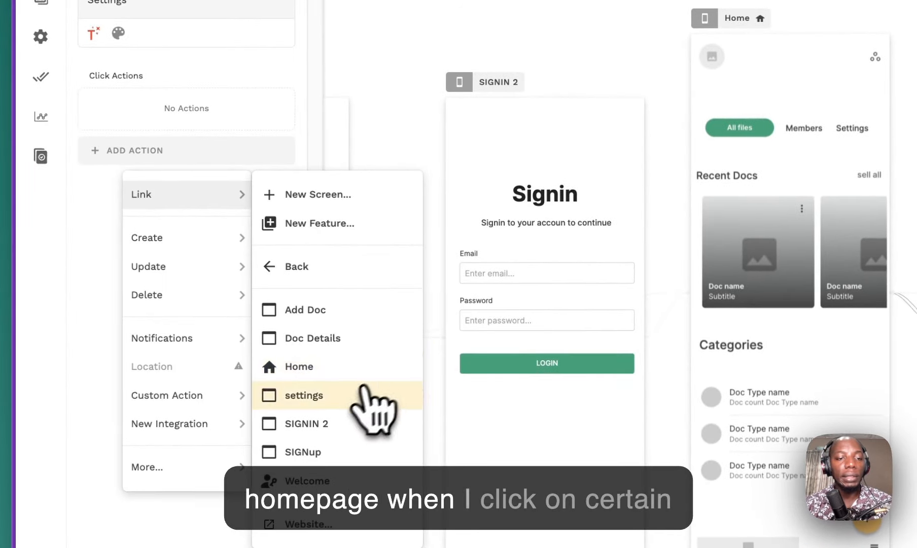
{"action": "left_click", "coordinate": [350, 392]}
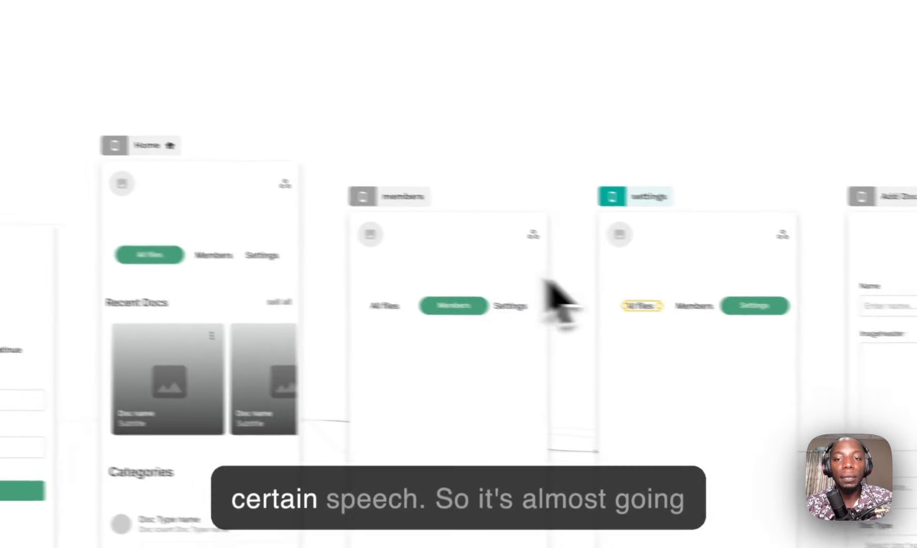
Step: Link the Members label on the settings screen to the members screen
{"action": "left_click", "coordinate": [677, 317]}
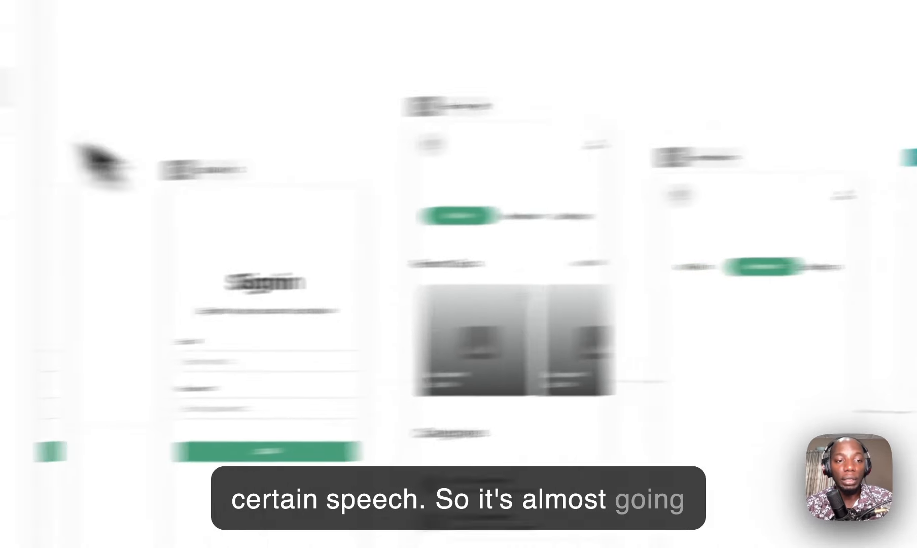
{"action": "left_click", "coordinate": [170, 217]}
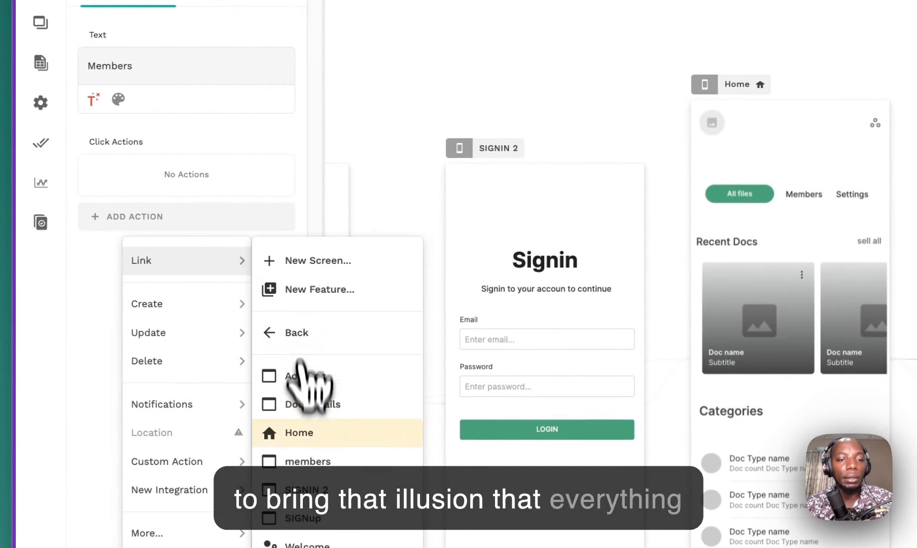
{"action": "left_click", "coordinate": [322, 461]}
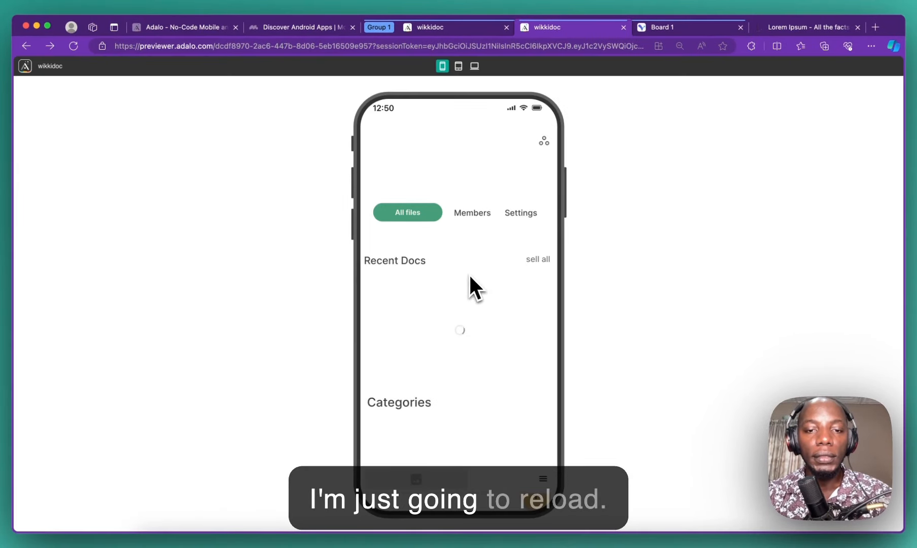
Step: In the preview, open the Add Doc form with the plus button and start typing the name 'New music'
{"action": "scroll", "coordinate": [474, 353], "scroll_direction": "down", "scroll_amount": 3}
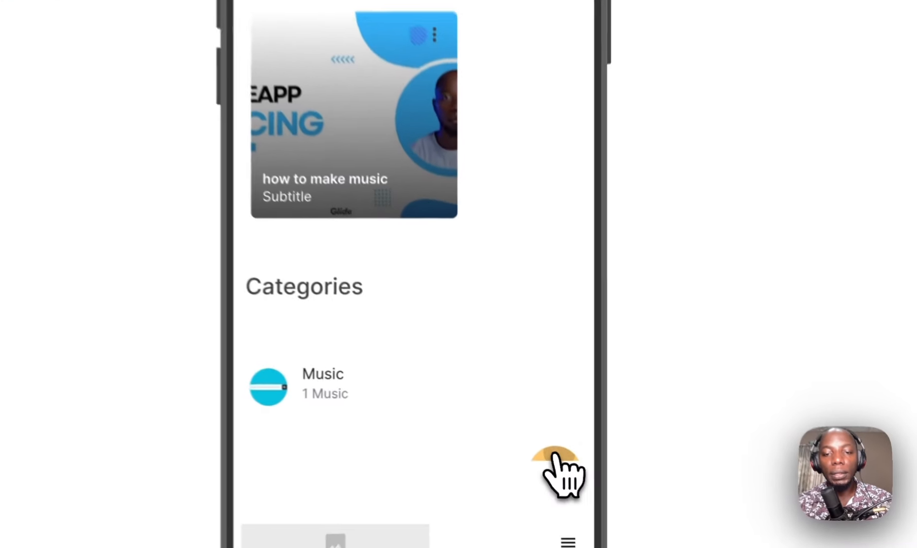
{"action": "left_click", "coordinate": [536, 435]}
{"action": "left_click", "coordinate": [315, 31]}
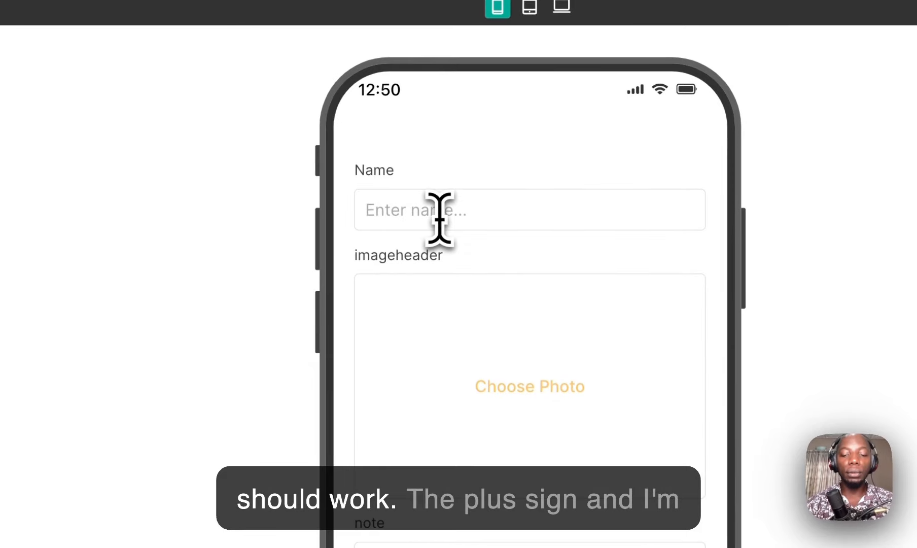
{"action": "type", "text": "Ne"}
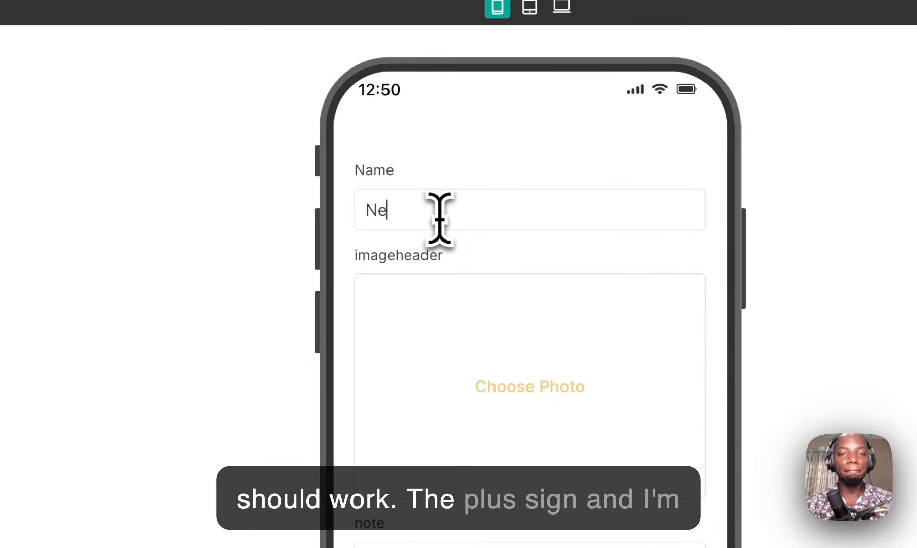
{"action": "type", "text": "w mud"}
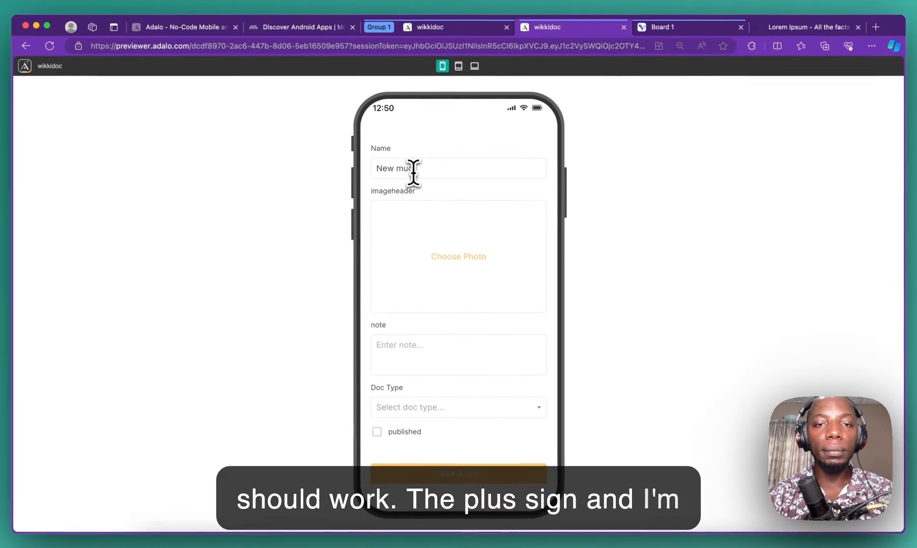
{"action": "key", "text": "BackSpace"}
{"action": "type", "text": "sic from"}
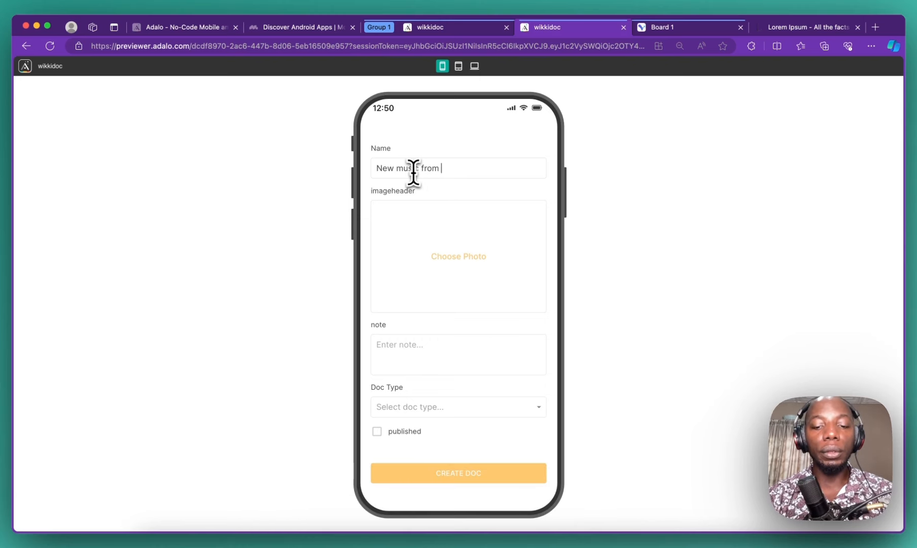
Step: Finish the doc name and attach the Enugu State coat of arms image as header photo
{"action": "type", "text": "ia"}
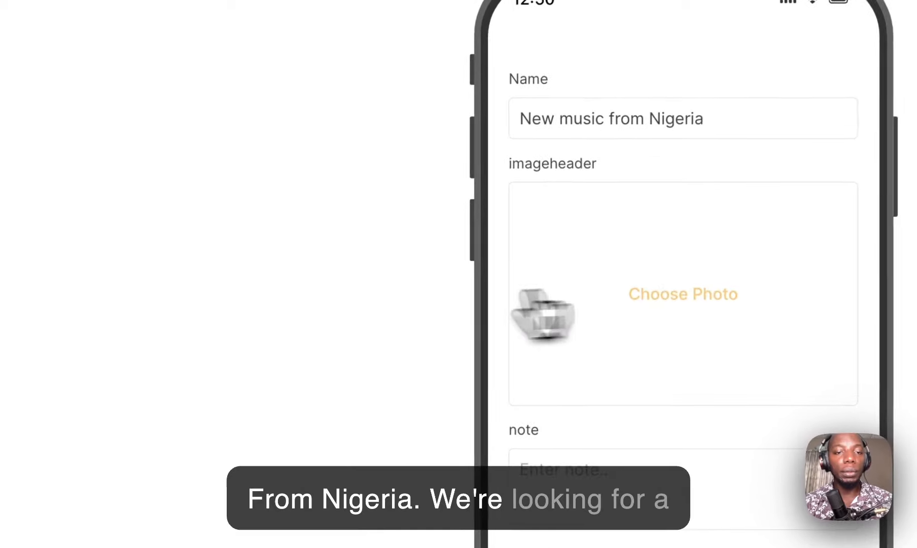
{"action": "left_click", "coordinate": [543, 315]}
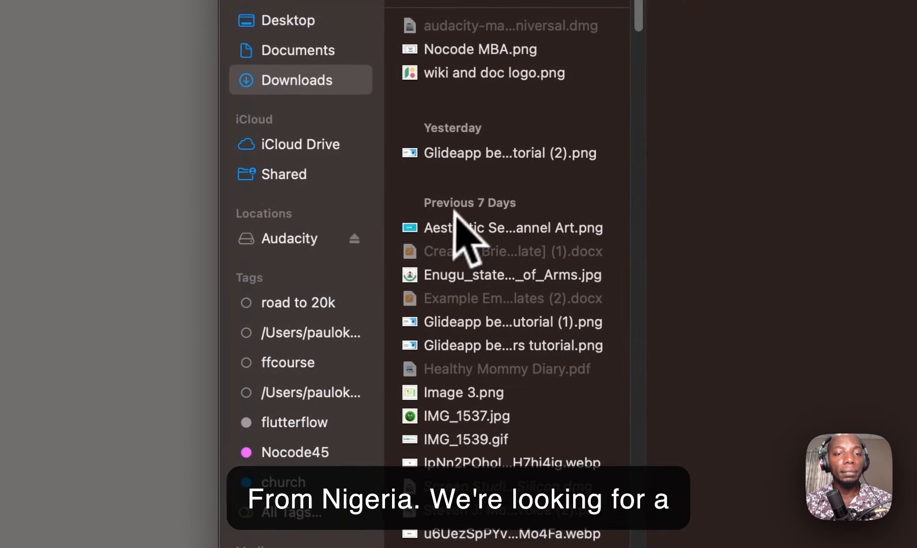
{"action": "left_click", "coordinate": [472, 227]}
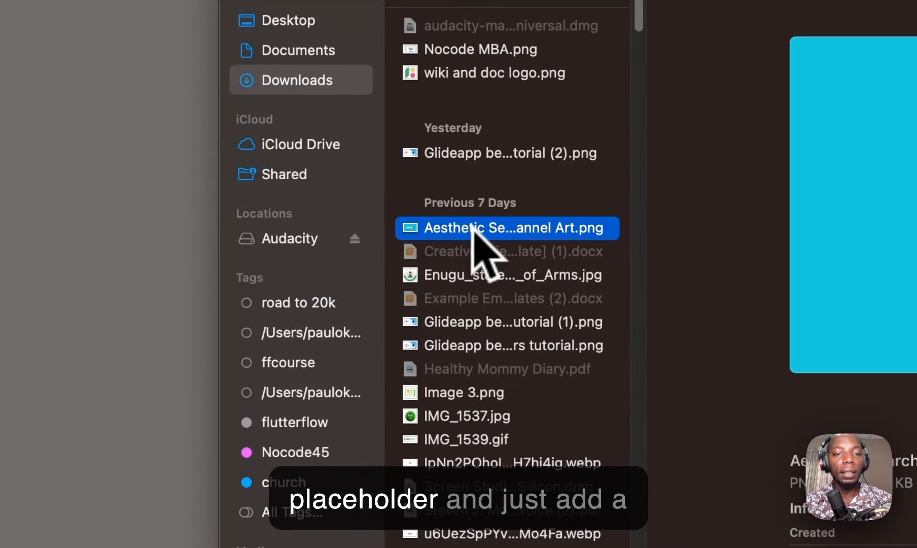
{"action": "left_click", "coordinate": [511, 276]}
{"action": "left_click", "coordinate": [534, 338]}
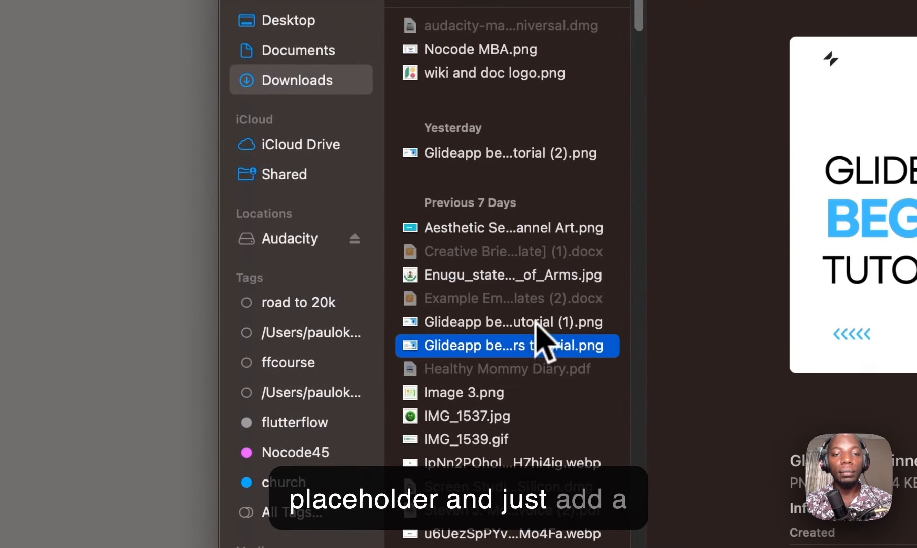
{"action": "left_click", "coordinate": [537, 321]}
{"action": "left_click", "coordinate": [538, 277]}
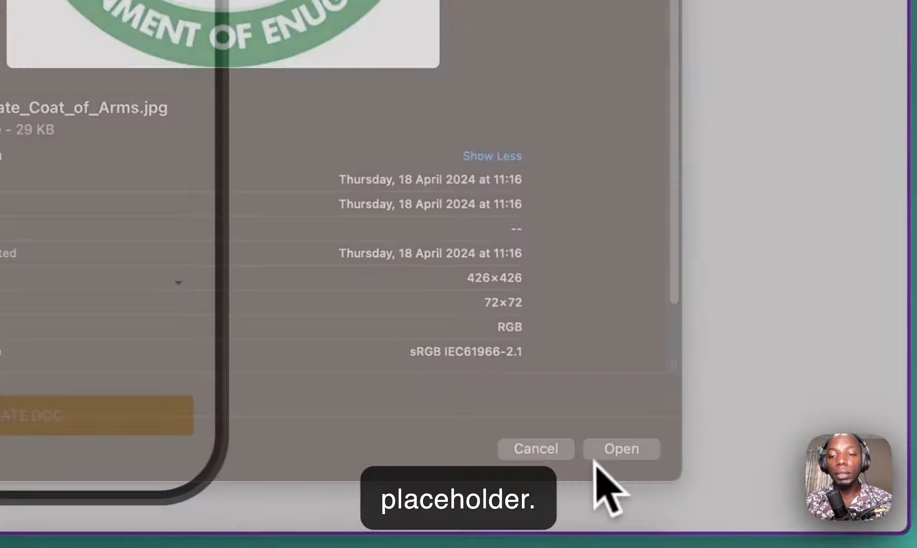
{"action": "left_click", "coordinate": [598, 457]}
{"action": "left_click", "coordinate": [279, 406]}
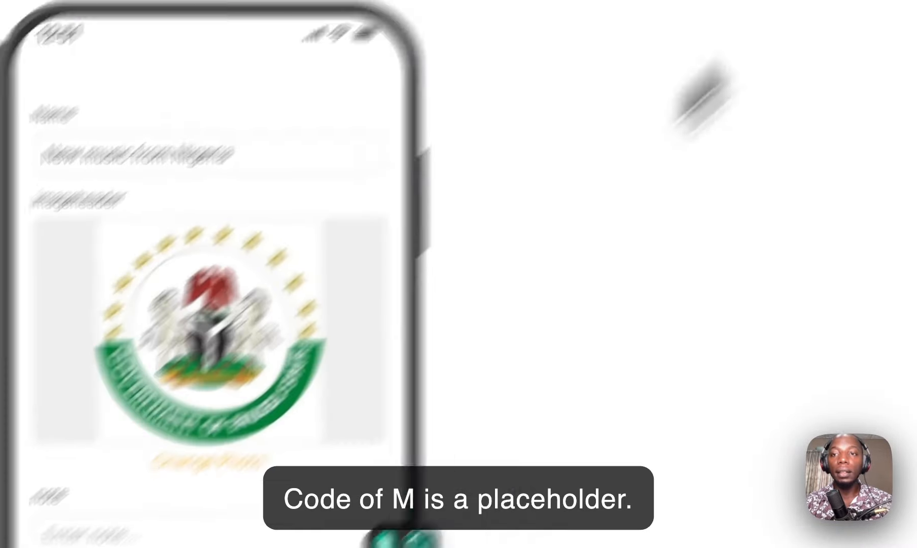
Step: Copy a Lorem Ipsum paragraph and paste it into the doc's note field
{"action": "left_click", "coordinate": [745, 25]}
{"action": "left_click", "coordinate": [542, 334]}
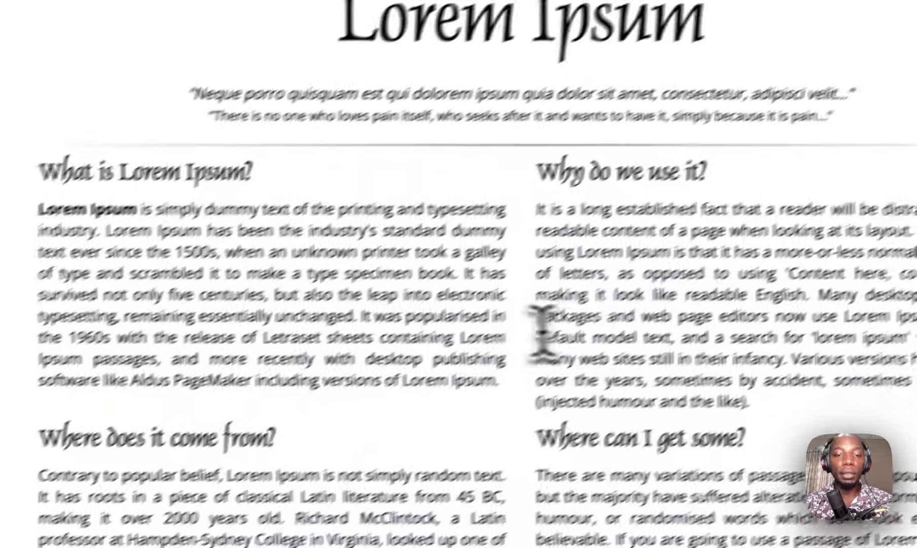
{"action": "left_click_drag", "start_coordinate": [537, 334], "coordinate": [118, 226]}
{"action": "key", "text": "super+c"}
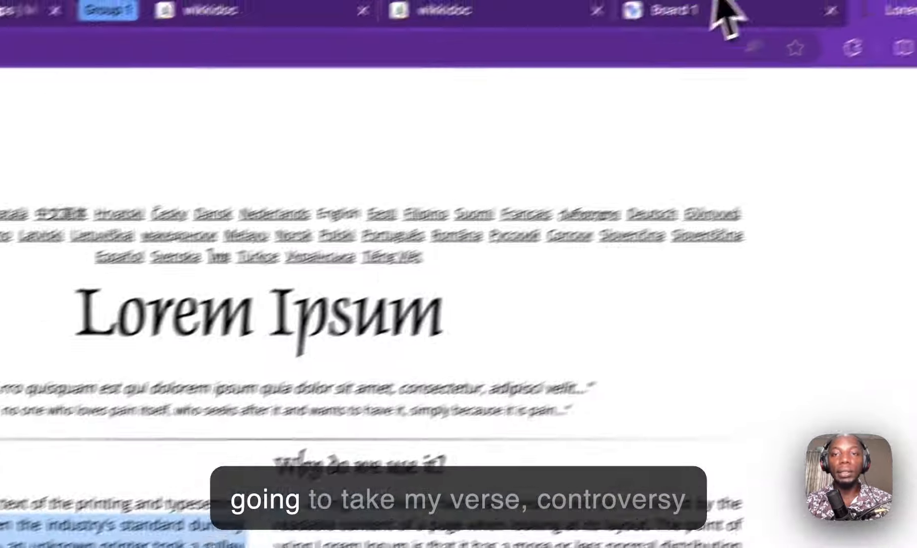
{"action": "left_click", "coordinate": [638, 13]}
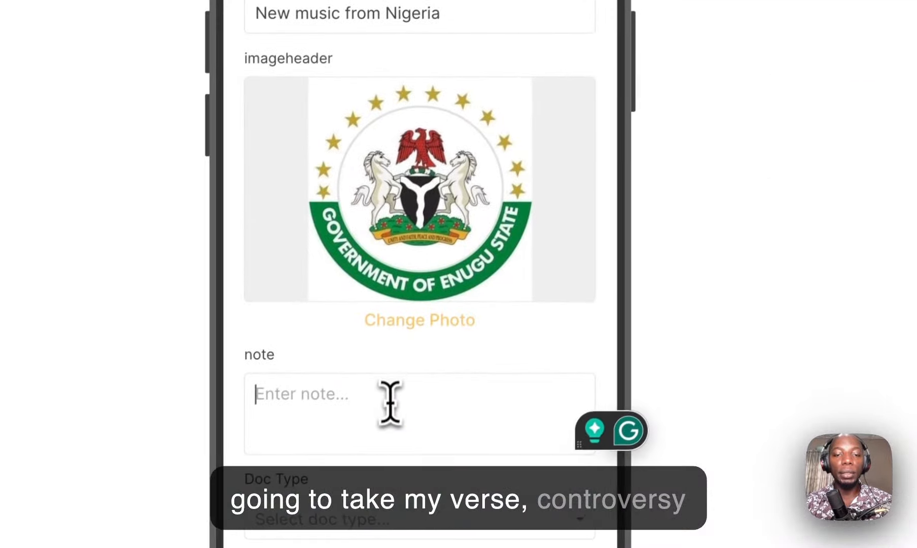
{"action": "key", "text": "super+v"}
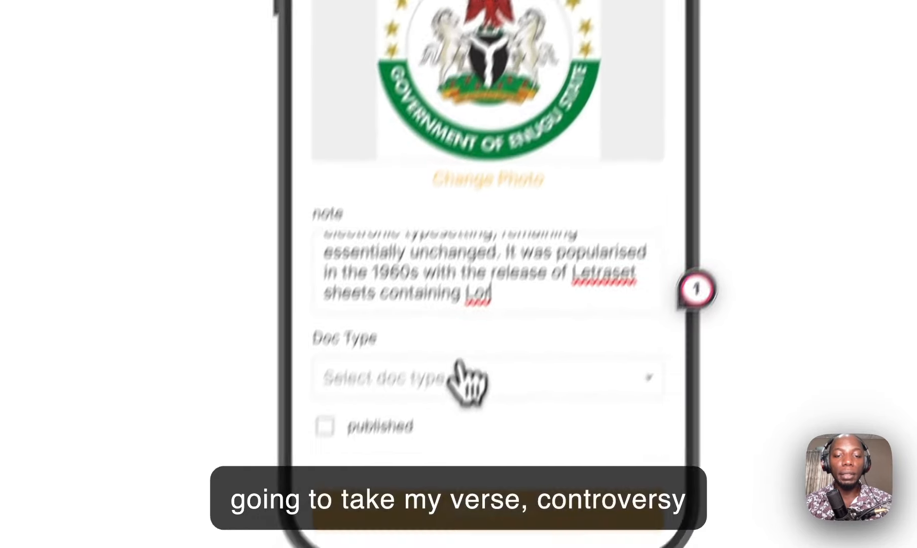
Step: Set Doc Type to Music, mark it published, and create the doc
{"action": "left_click", "coordinate": [400, 524]}
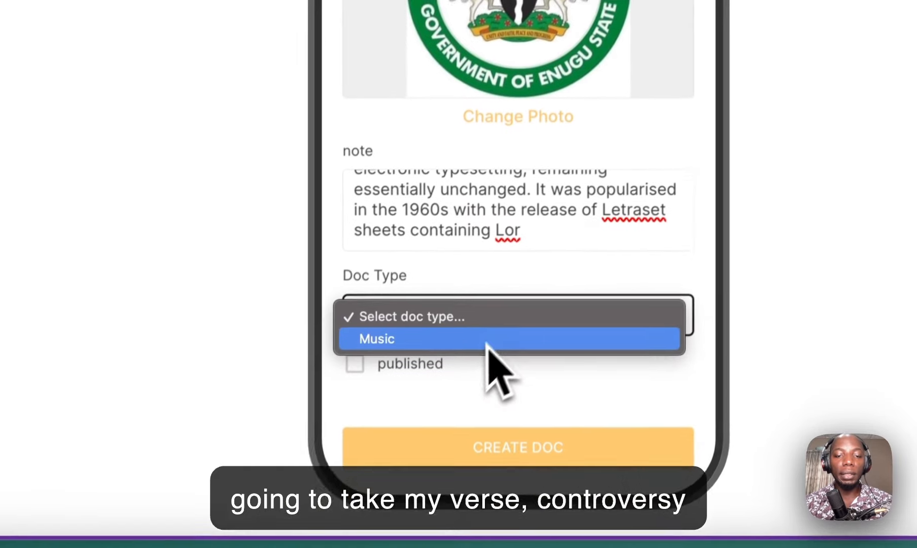
{"action": "left_click", "coordinate": [486, 340]}
{"action": "left_click", "coordinate": [355, 363]}
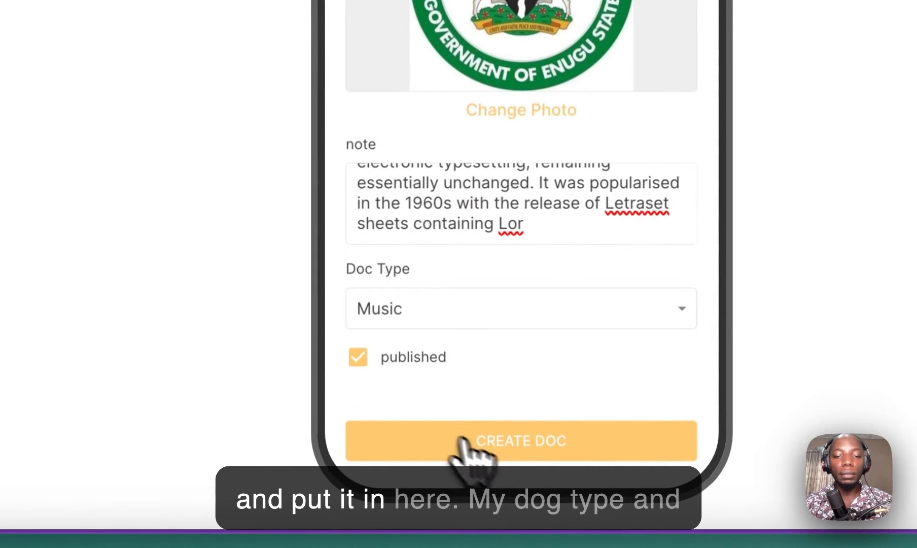
{"action": "left_click", "coordinate": [502, 441]}
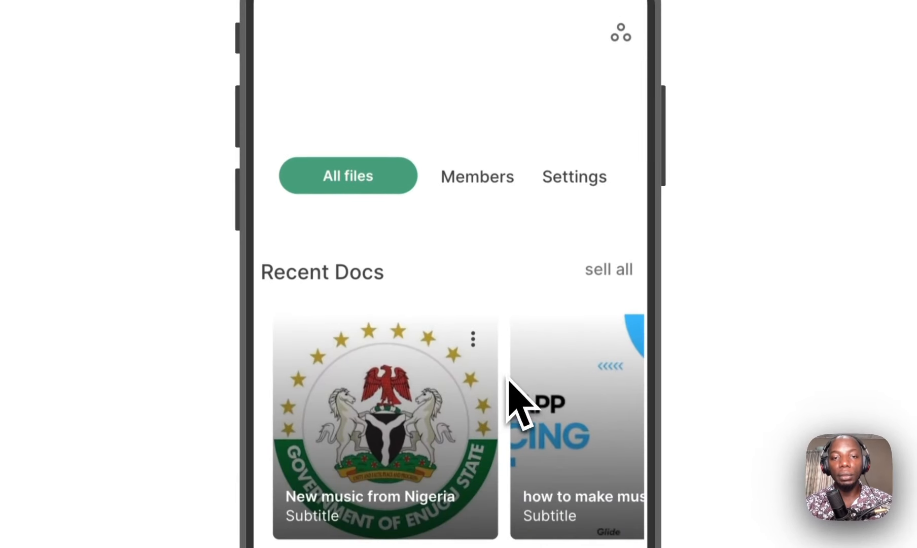
Step: Switch repeatedly between the All files, Members and Settings tabs in the preview
{"action": "scroll", "coordinate": [467, 429], "scroll_direction": "down", "scroll_amount": 4}
{"action": "scroll", "coordinate": [466, 393], "scroll_direction": "up", "scroll_amount": 4}
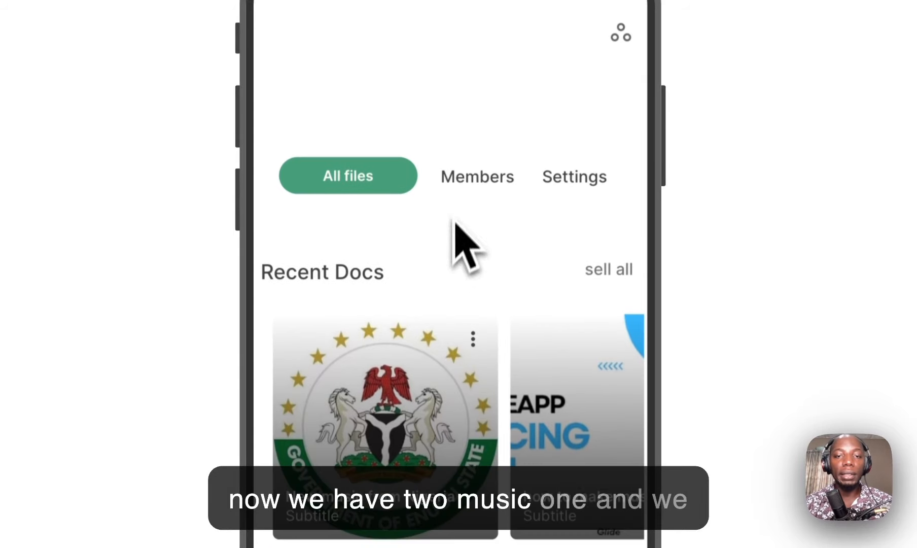
{"action": "left_click", "coordinate": [481, 181]}
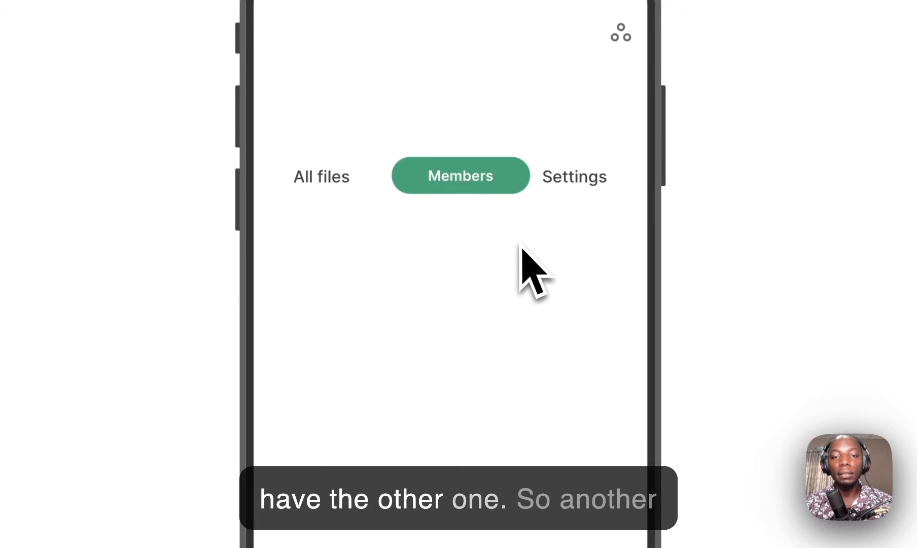
{"action": "left_click", "coordinate": [565, 178]}
{"action": "left_click", "coordinate": [436, 185]}
{"action": "left_click", "coordinate": [343, 177]}
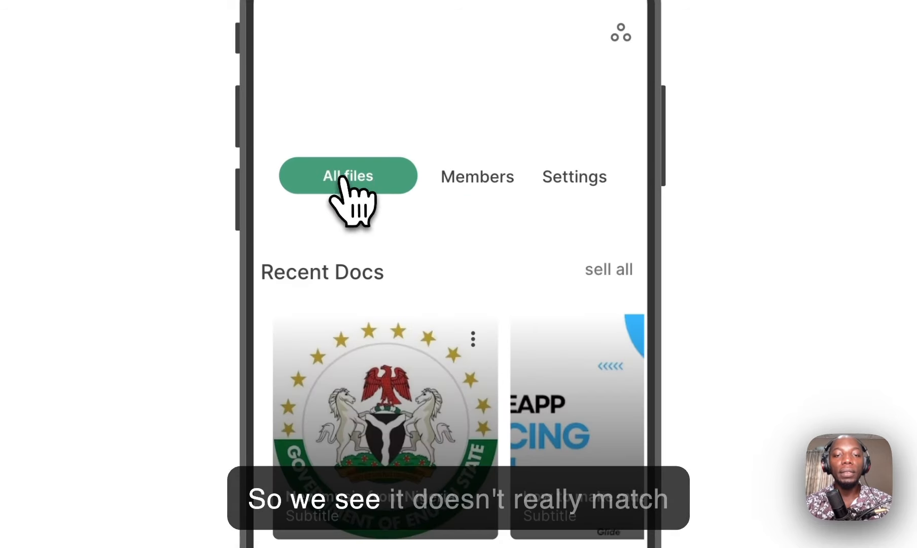
{"action": "left_click", "coordinate": [505, 178]}
{"action": "left_click", "coordinate": [553, 179]}
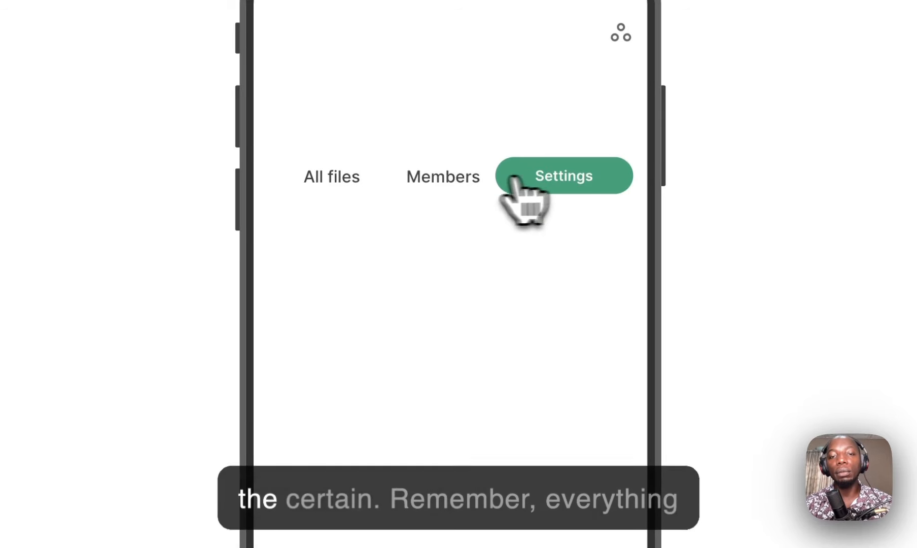
{"action": "left_click", "coordinate": [464, 179]}
{"action": "left_click", "coordinate": [346, 180]}
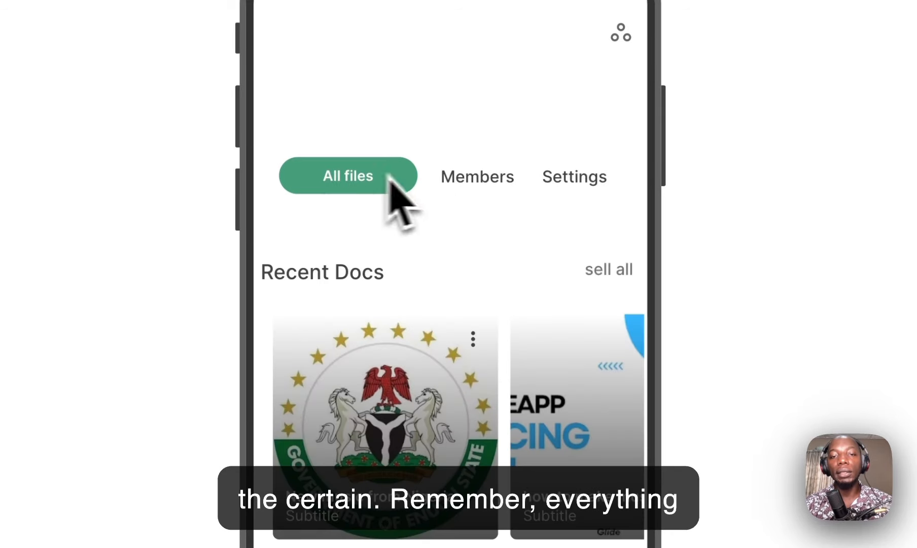
{"action": "left_click", "coordinate": [452, 187]}
{"action": "left_click", "coordinate": [569, 180]}
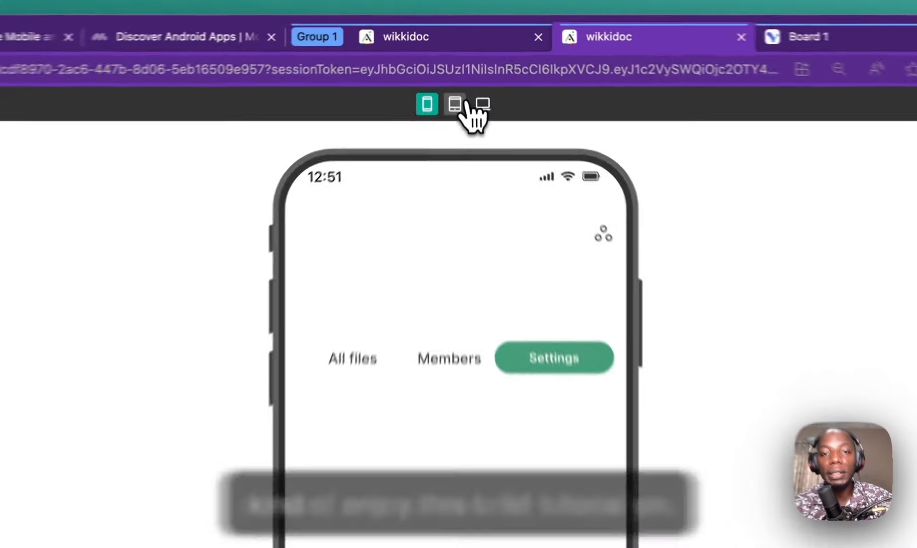
Step: Preview the app at tablet and desktop sizes, then return to phone size
{"action": "left_click", "coordinate": [459, 66]}
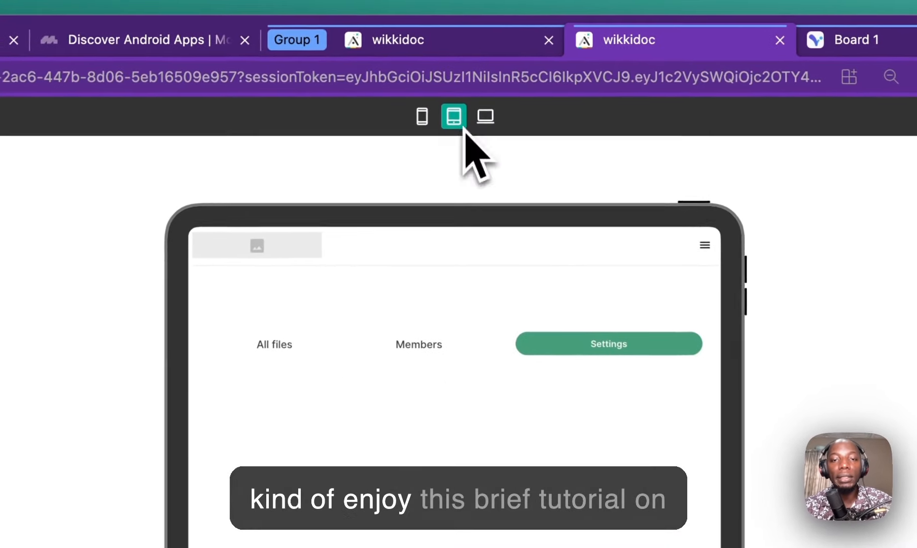
{"action": "left_click", "coordinate": [474, 66]}
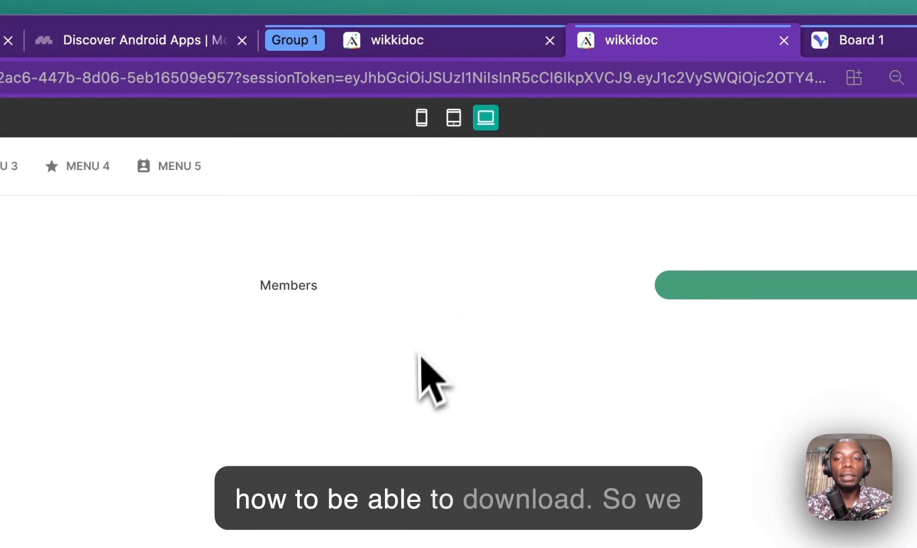
{"action": "left_click", "coordinate": [421, 118]}
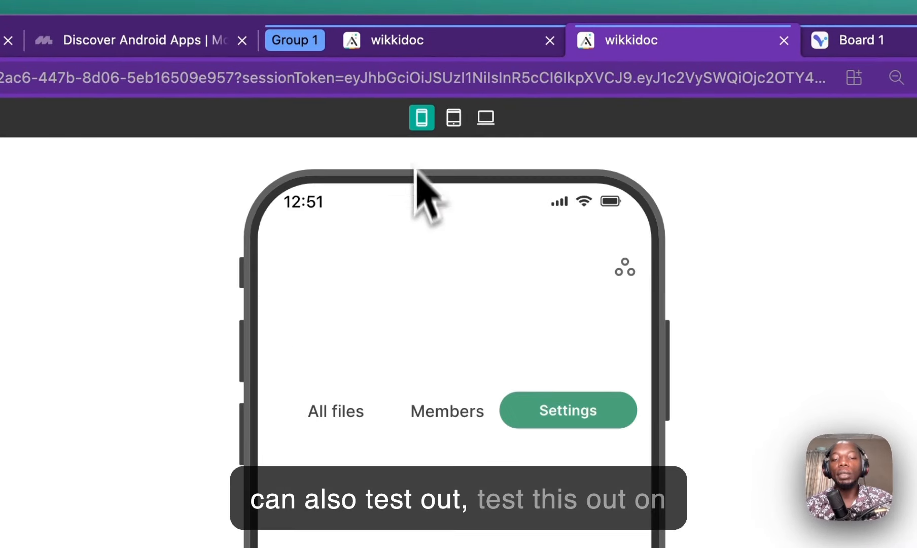